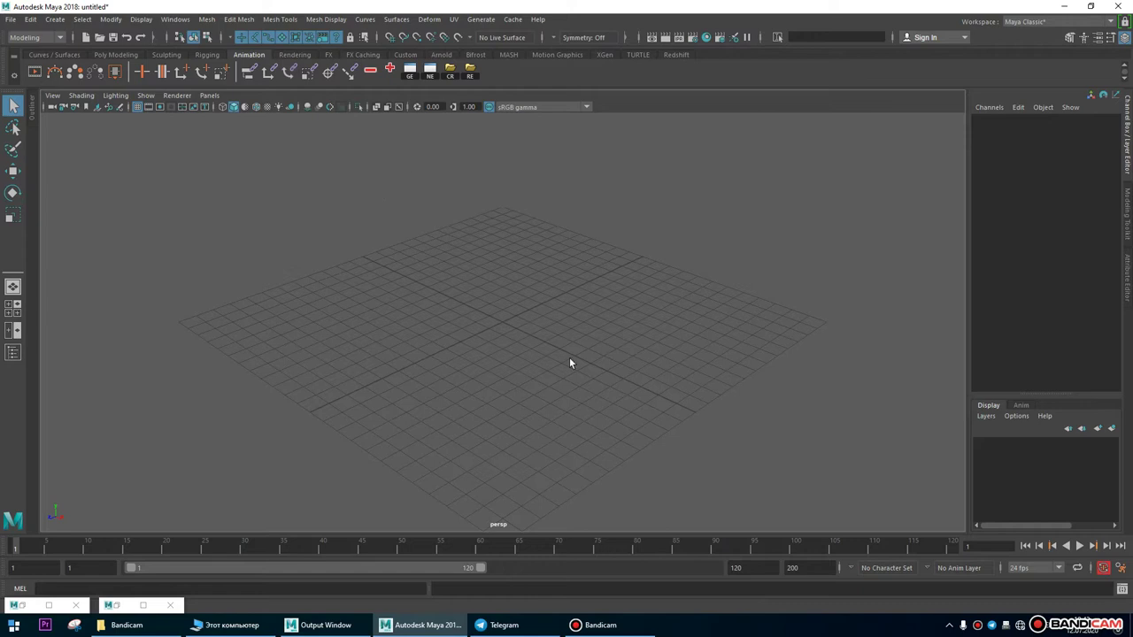
left_click_drag(505, 330, 485, 343, "alt")
left_click_drag(645, 364, 587, 319, "alt")
right_click_drag(587, 319, 656, 296, "alt")
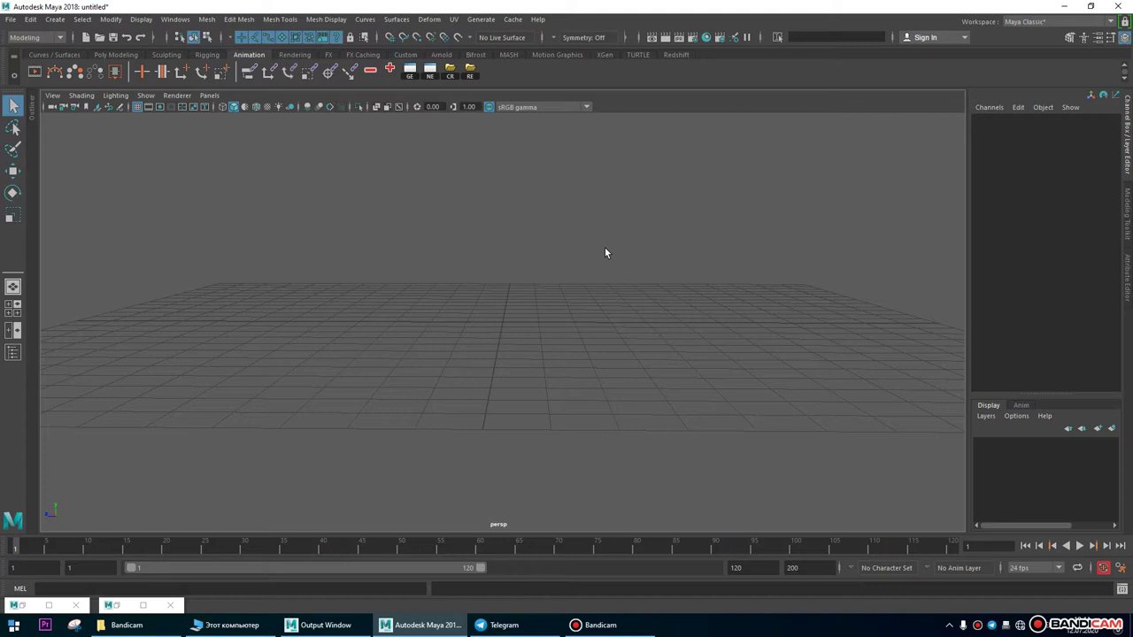
left_click_drag(476, 274, 591, 335, "alt")
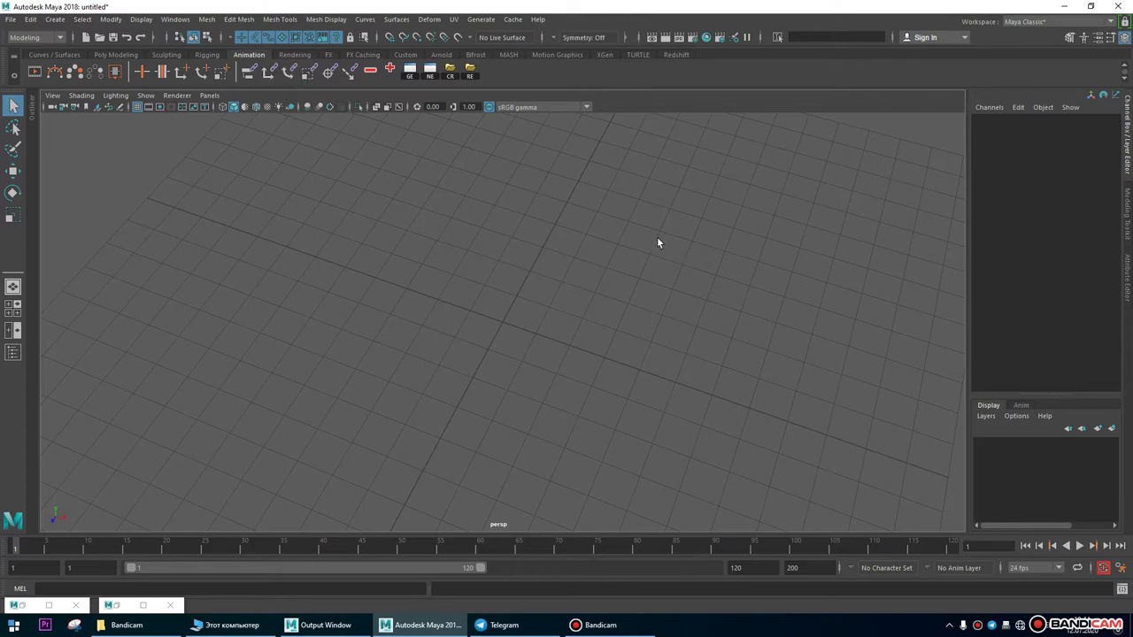
left_click_drag(845, 347, 585, 212, "alt")
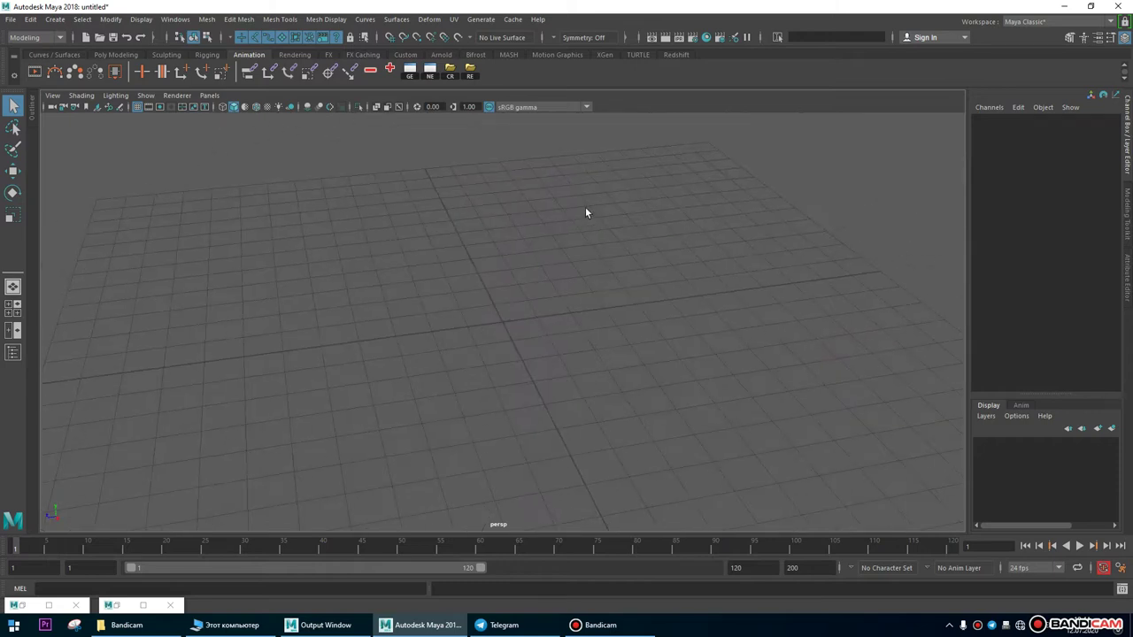
Create a polygon sphere at the centre of the grid.
left_click(107, 54)
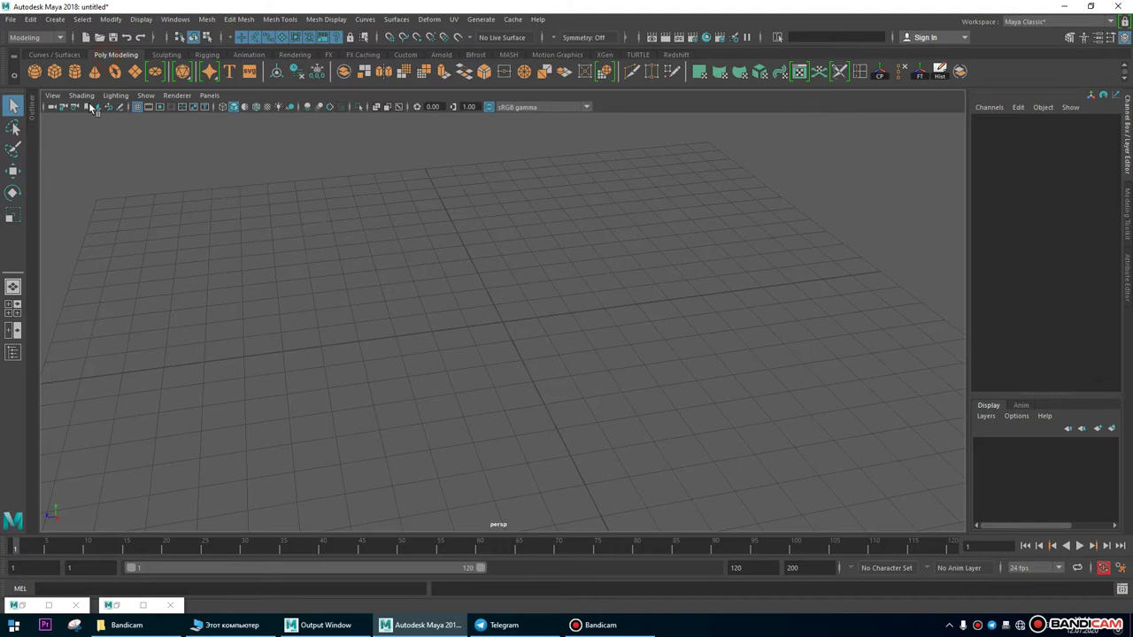
left_click(35, 72)
left_click_drag(589, 307, 528, 236, "alt")
right_click_drag(529, 236, 293, 336, "alt")
left_click_drag(292, 336, 292, 416, "alt")
right_click_drag(292, 416, 693, 375, "alt")
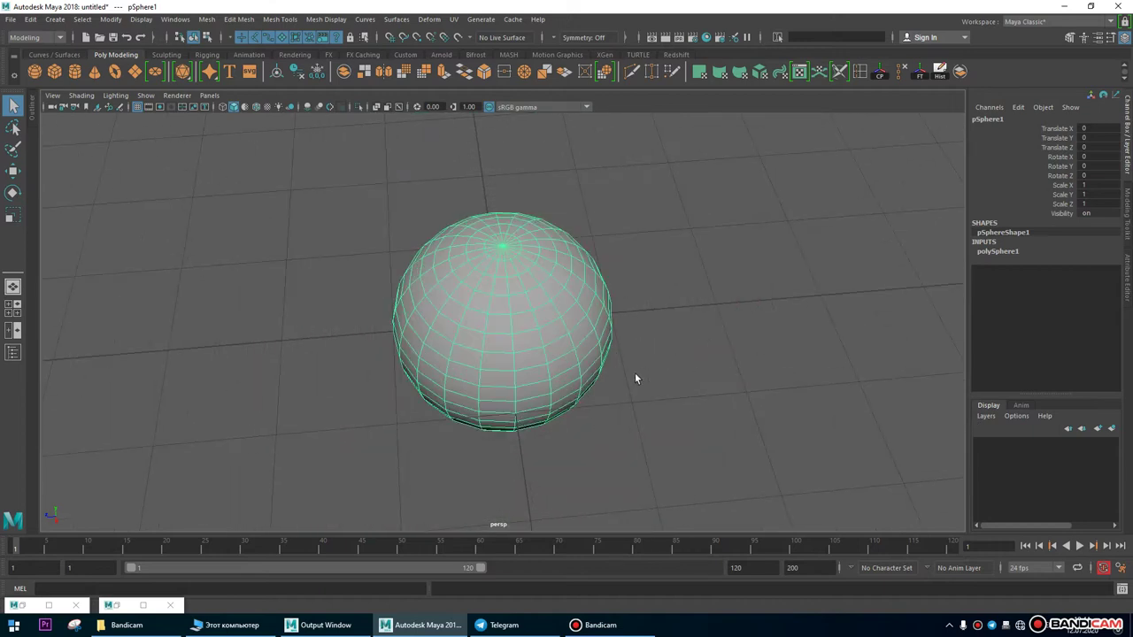
Examine the sphere's mesh from above, from below and up close.
right_click_drag(546, 286, 540, 375, "alt")
left_click_drag(541, 374, 749, 391, "alt")
middle_click_drag(749, 390, 704, 342, "alt")
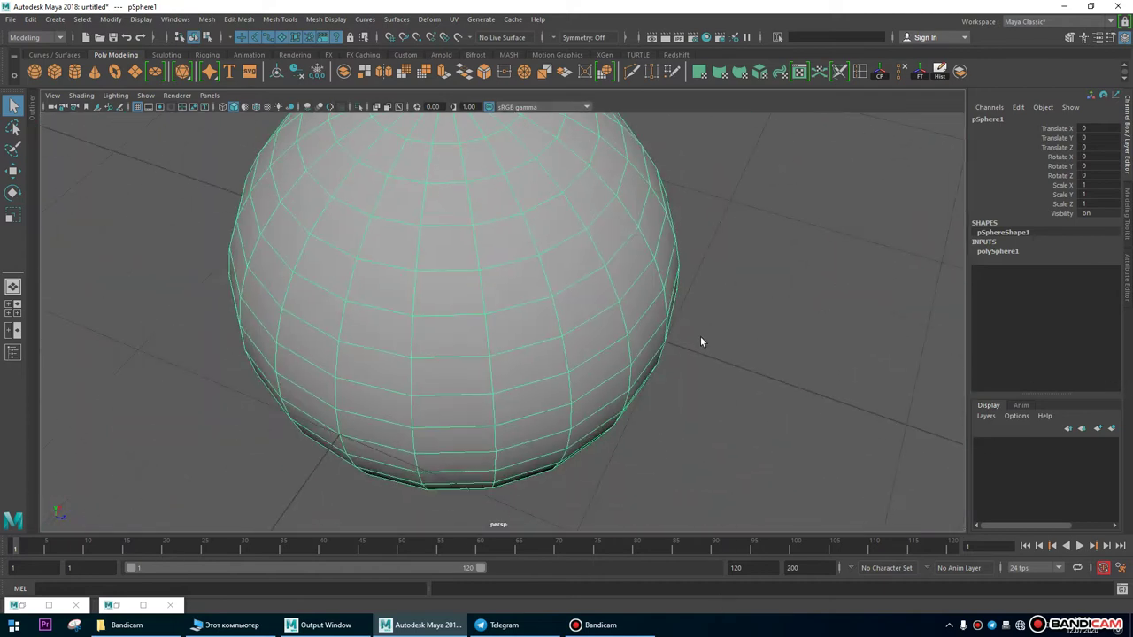
right_click_drag(758, 392, 544, 310, "alt")
left_click_drag(543, 311, 536, 395, "alt")
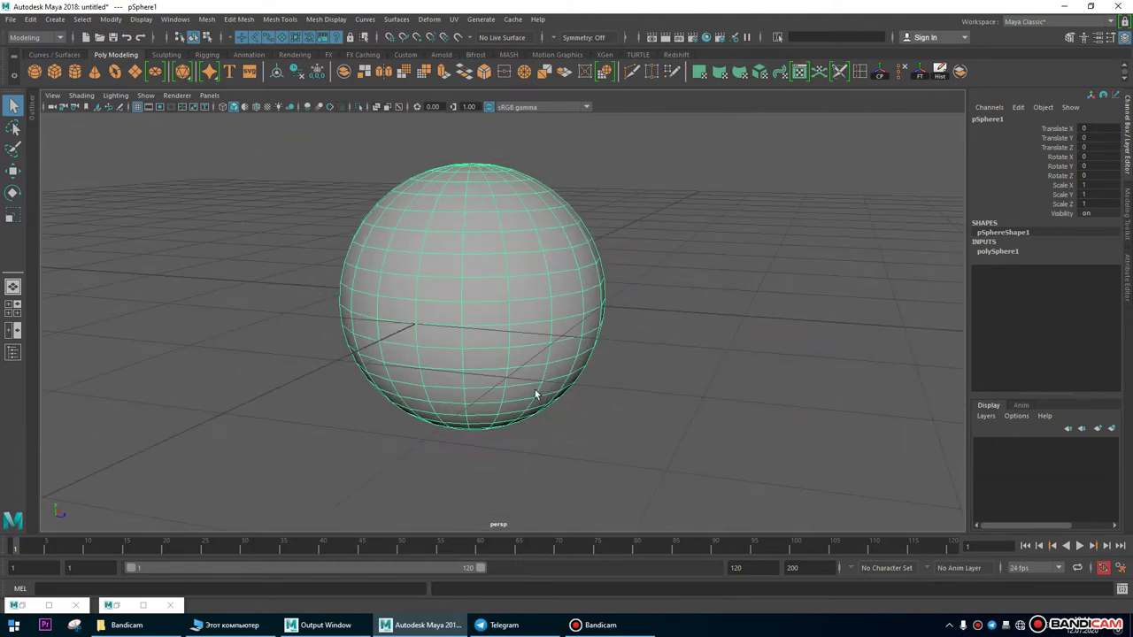
key("w")
left_click_drag(508, 344, 353, 275, "alt")
right_click_drag(345, 303, 236, 384, "alt")
left_click_drag(235, 384, 732, 323, "alt")
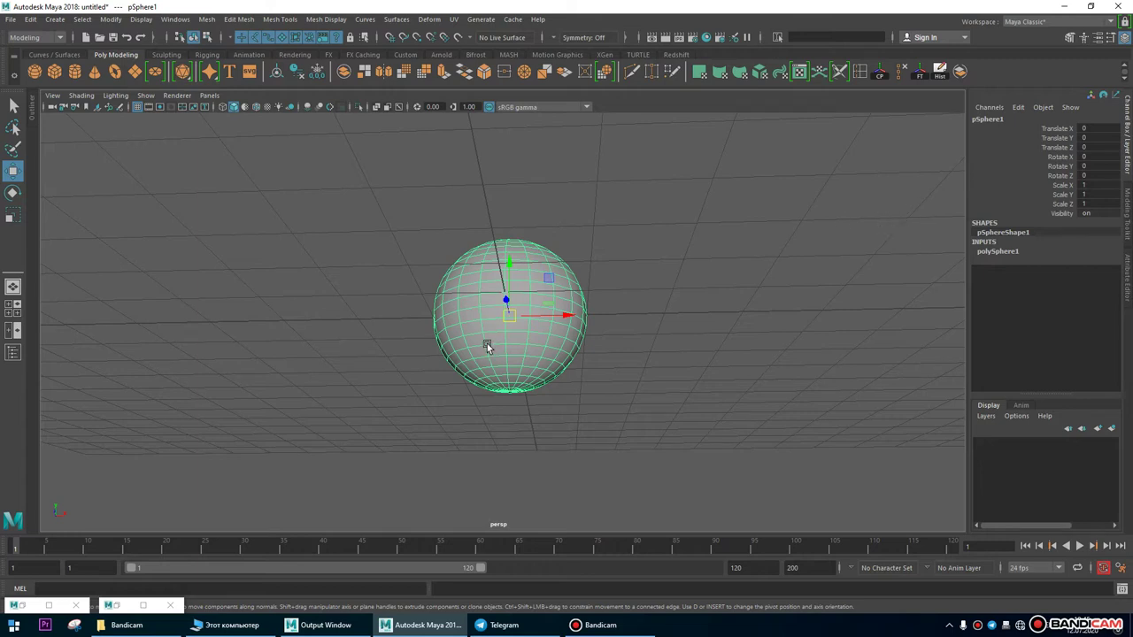
left_click_drag(487, 344, 380, 349, "alt")
right_click_drag(380, 348, 924, 393, "alt")
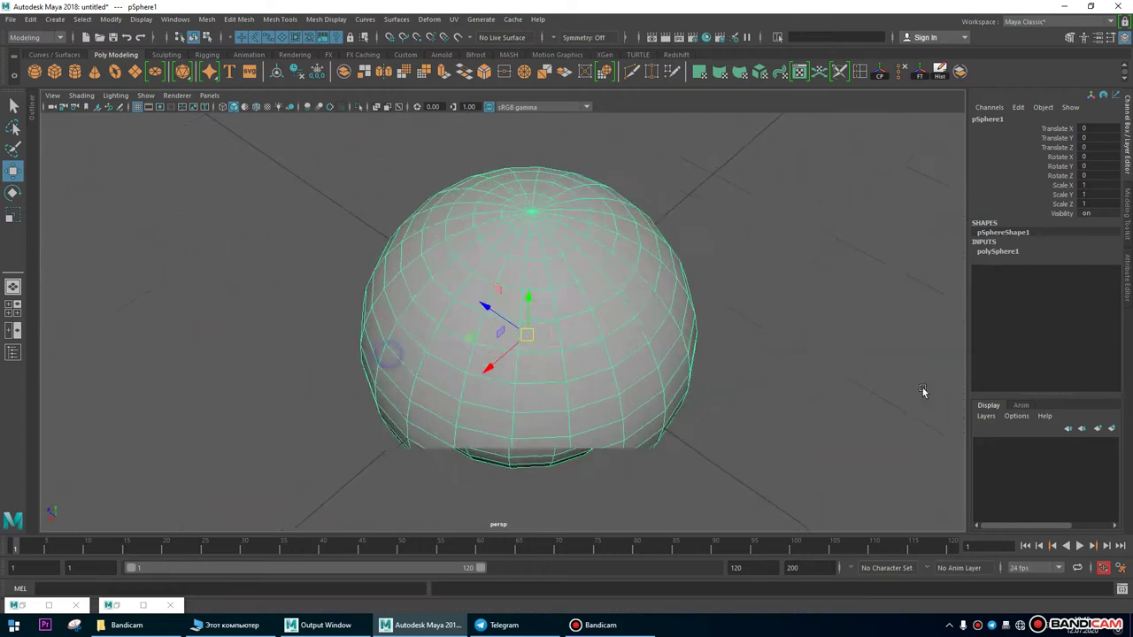
scroll(924, 392, "up", 5)
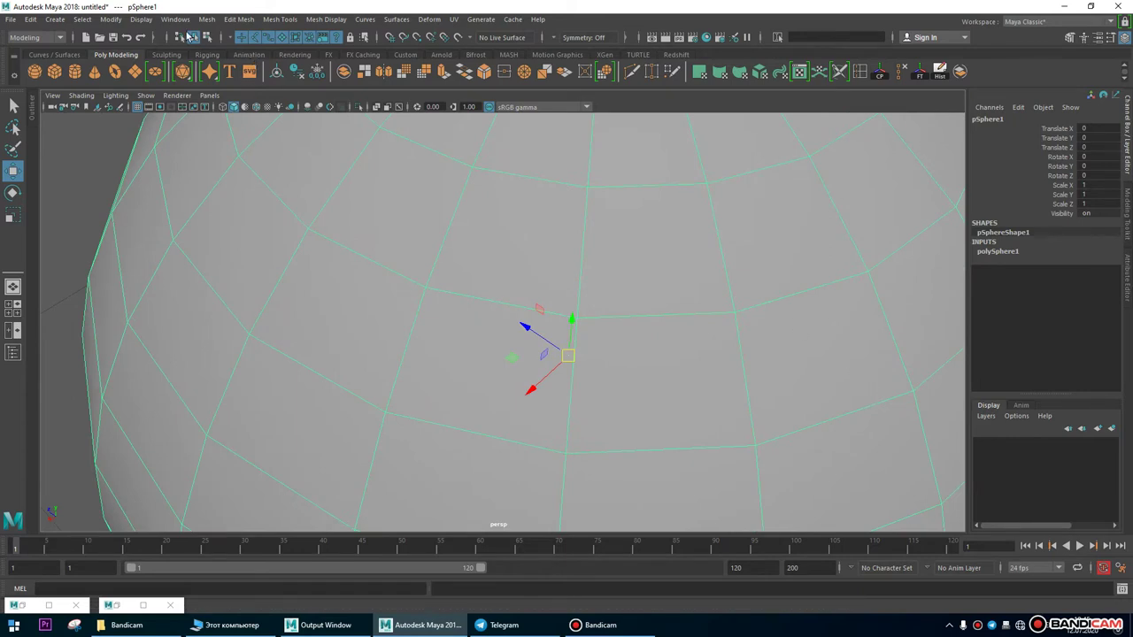
left_click(206, 19)
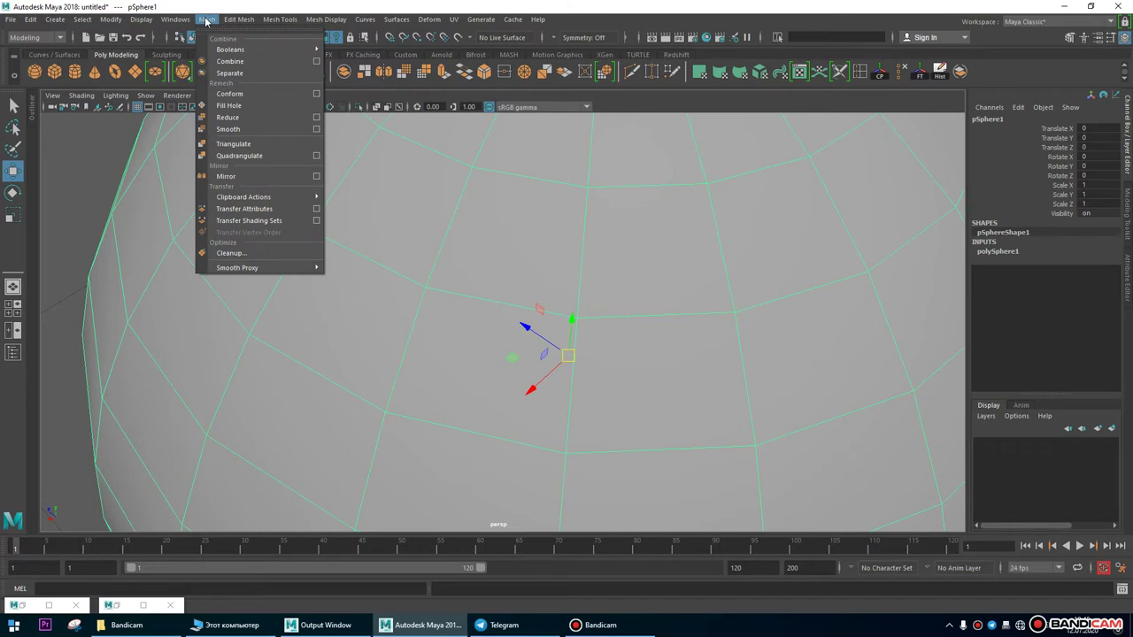
mouse_move(239, 23)
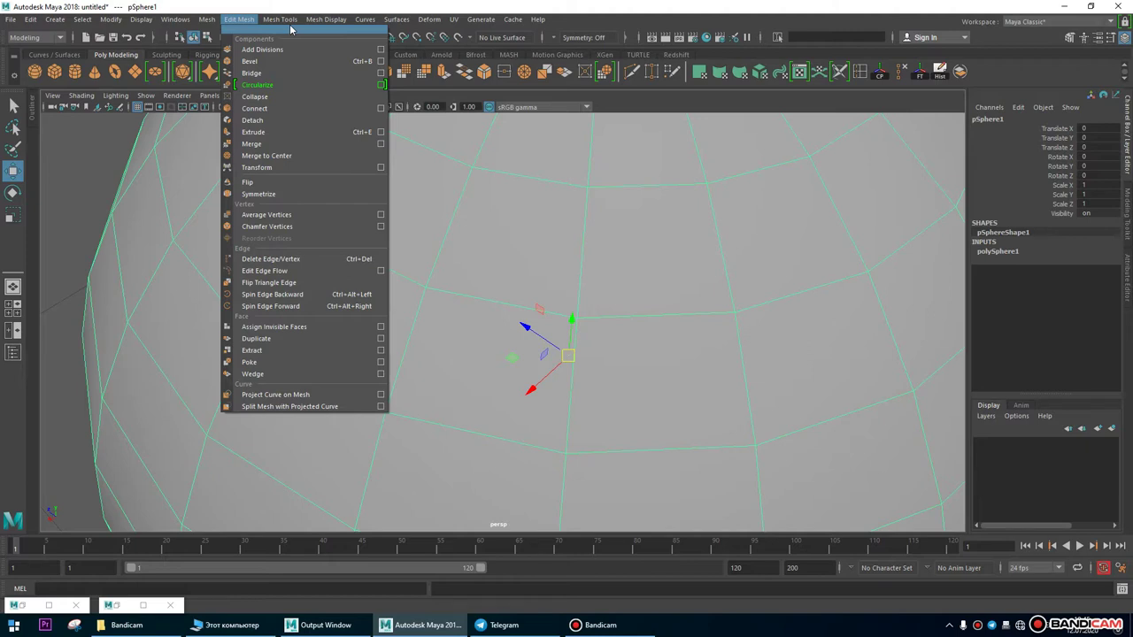
mouse_move(174, 18)
mouse_move(213, 40)
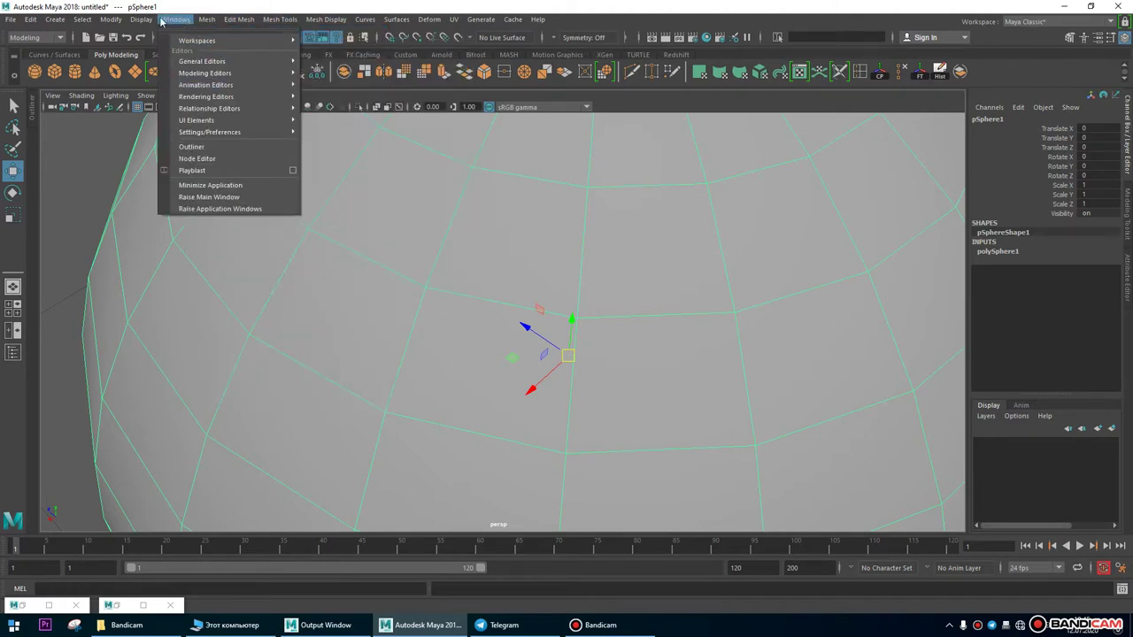
left_click(174, 18)
left_click(10, 18)
mouse_move(168, 20)
mouse_move(55, 19)
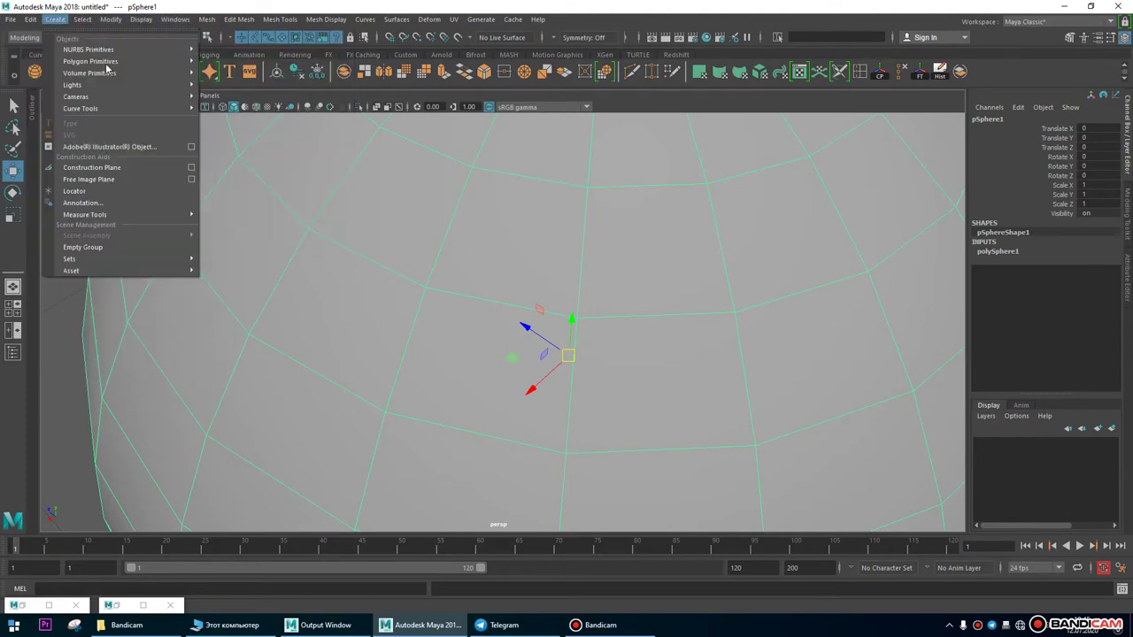
left_click(748, 354)
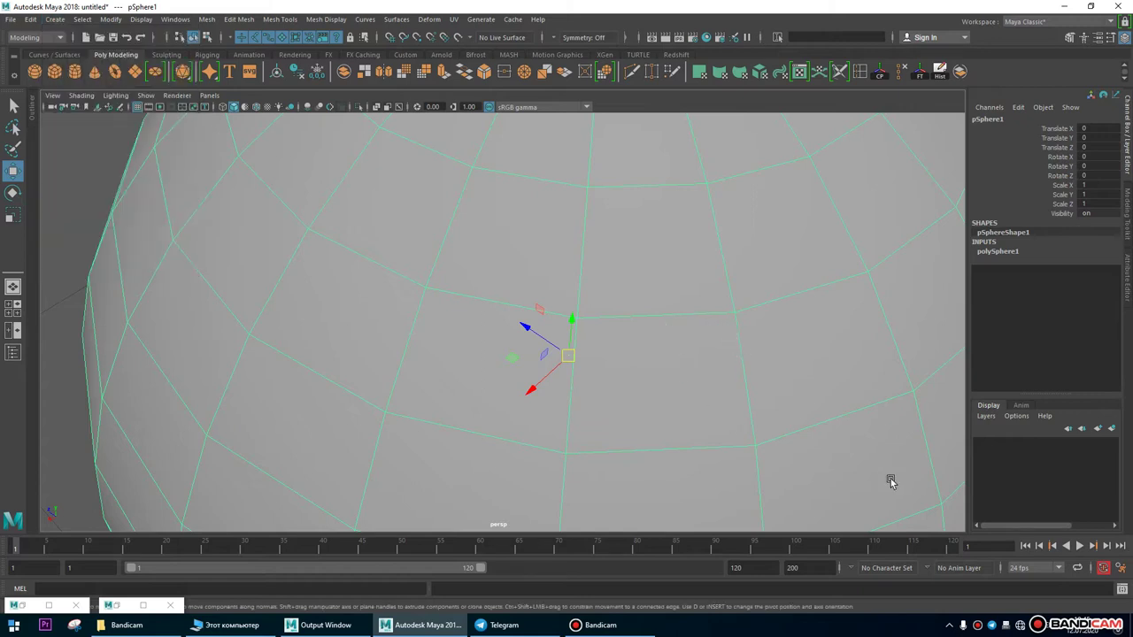
Set the polygon sphere's Subdivisions Axis to 30 in its creation settings.
scroll(887, 466, "down", 10)
left_click_drag(885, 463, 752, 425, "alt")
scroll(665, 392, "up", 5)
left_click_drag(665, 392, 556, 337, "alt")
left_click(1004, 254)
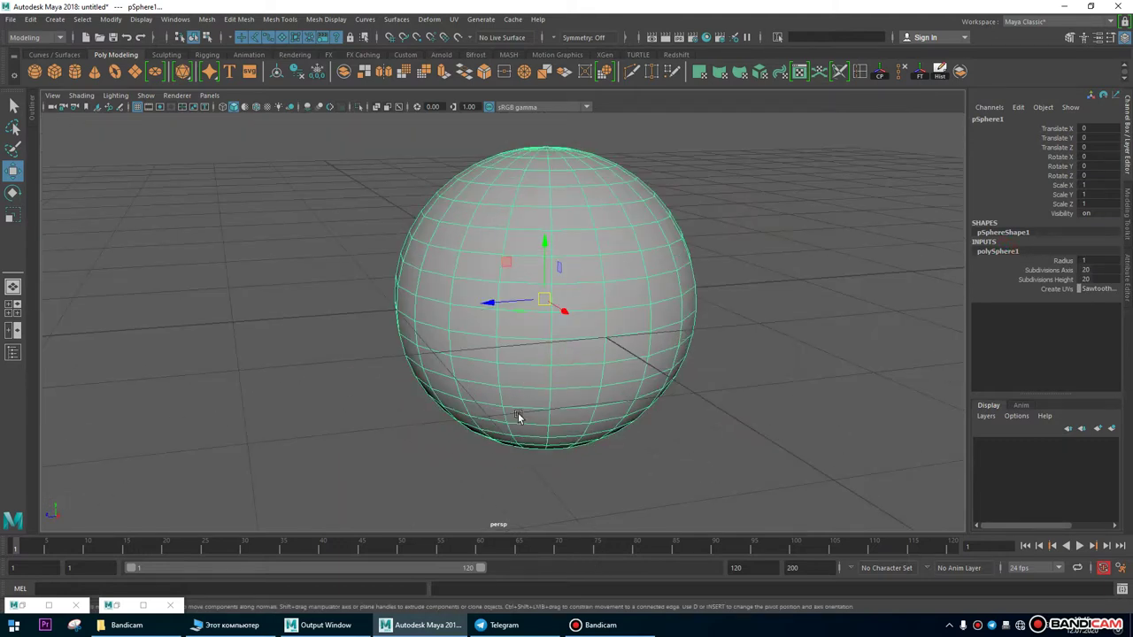
left_click_drag(758, 413, 640, 496, "alt")
right_click_drag(640, 496, 516, 454, "alt")
left_click_drag(726, 470, 785, 490, "alt")
right_click_drag(751, 491, 599, 445, "alt")
left_click_drag(627, 415, 416, 385, "alt")
right_click_drag(416, 385, 726, 407, "alt")
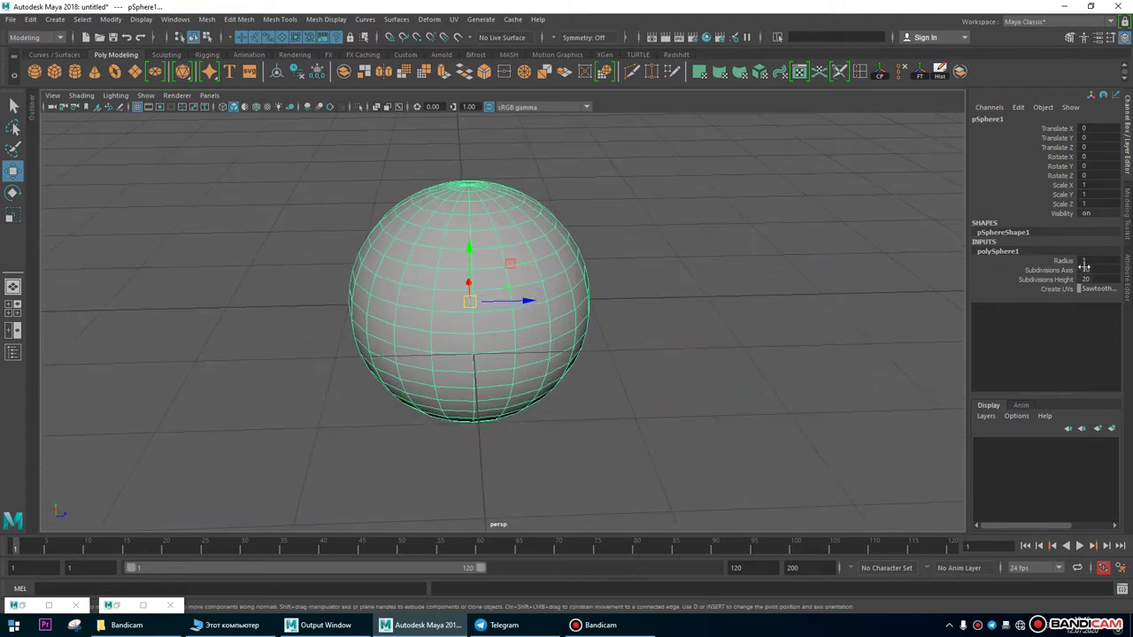
left_click(1049, 270)
middle_click_drag(531, 353, 587, 352)
left_click_drag(587, 351, 493, 359, "alt")
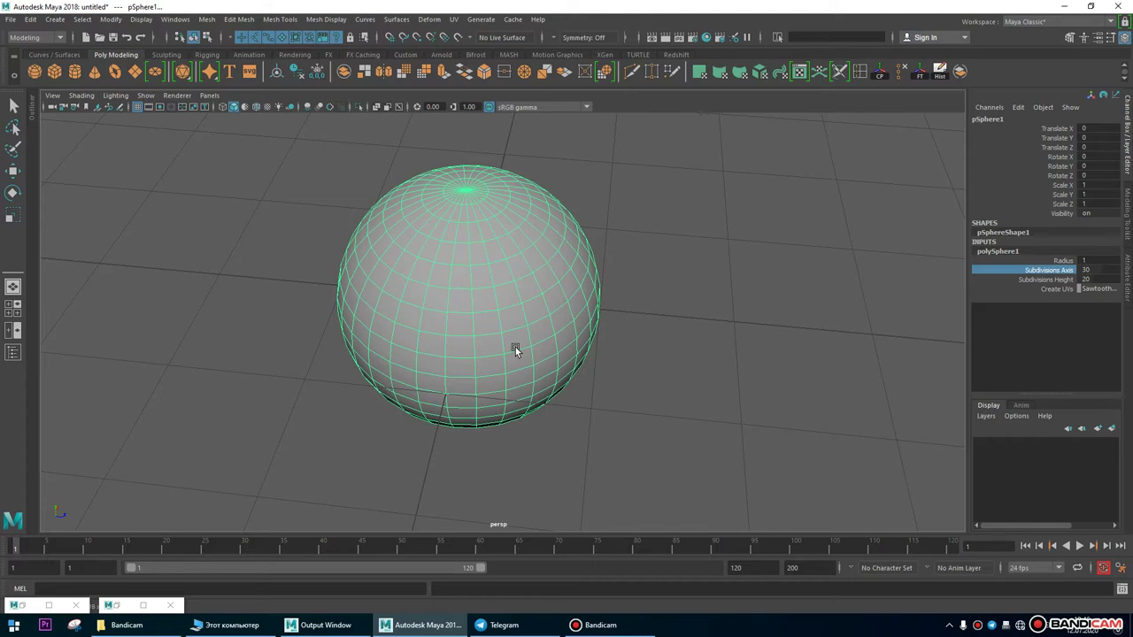
Switch the sphere to face selection and select two adjacent faces just below its middle.
left_click_drag(554, 392, 433, 405, "alt")
right_click_drag(433, 404, 482, 303, "alt")
left_click_drag(521, 350, 458, 322, "alt")
left_click(462, 319)
key("w")
left_click(424, 329, "shift")
Examine the sphere and its two selected faces from several angles and distances.
left_click_drag(600, 408, 674, 415, "alt")
right_click_drag(674, 416, 442, 336, "alt")
left_click_drag(443, 336, 368, 344, "alt")
right_click_drag(370, 343, 385, 378, "alt")
left_click_drag(385, 378, 463, 425, "alt")
right_click_drag(463, 425, 575, 352, "alt")
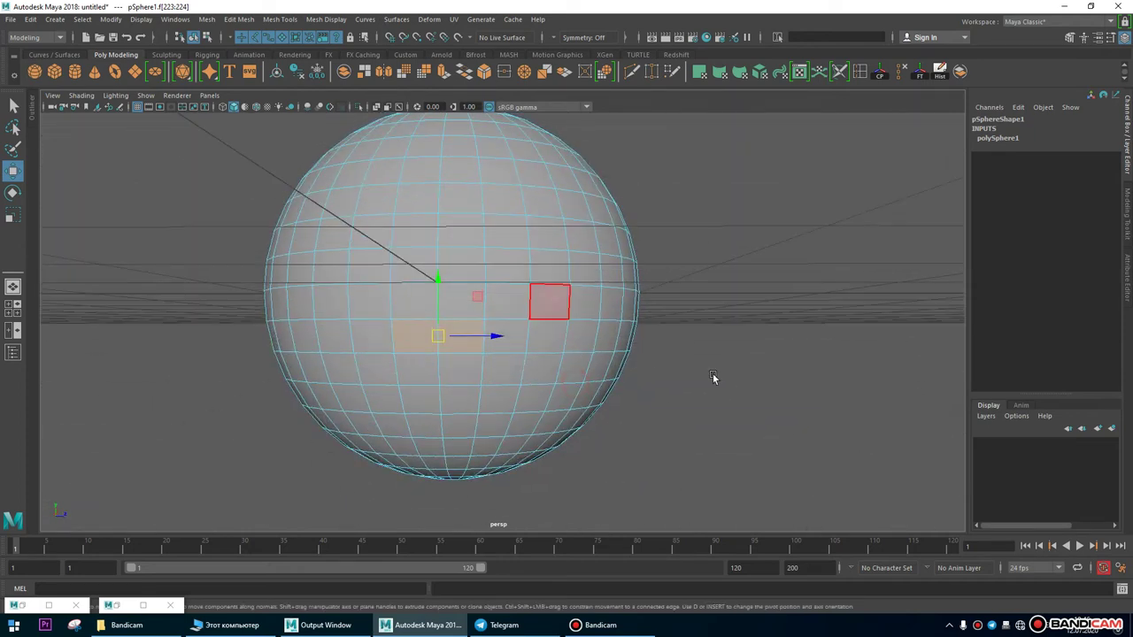
right_click_drag(646, 356, 680, 299, "alt")
left_click_drag(679, 299, 718, 320, "alt")
left_click_drag(584, 307, 390, 353, "alt")
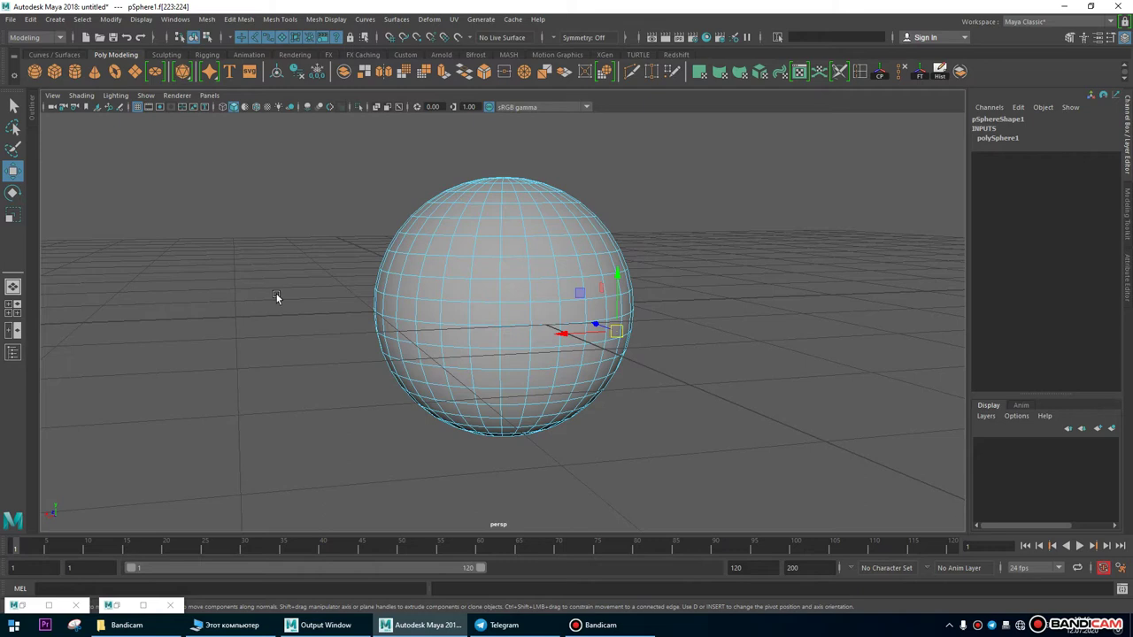
left_click_drag(509, 478, 543, 450, "alt")
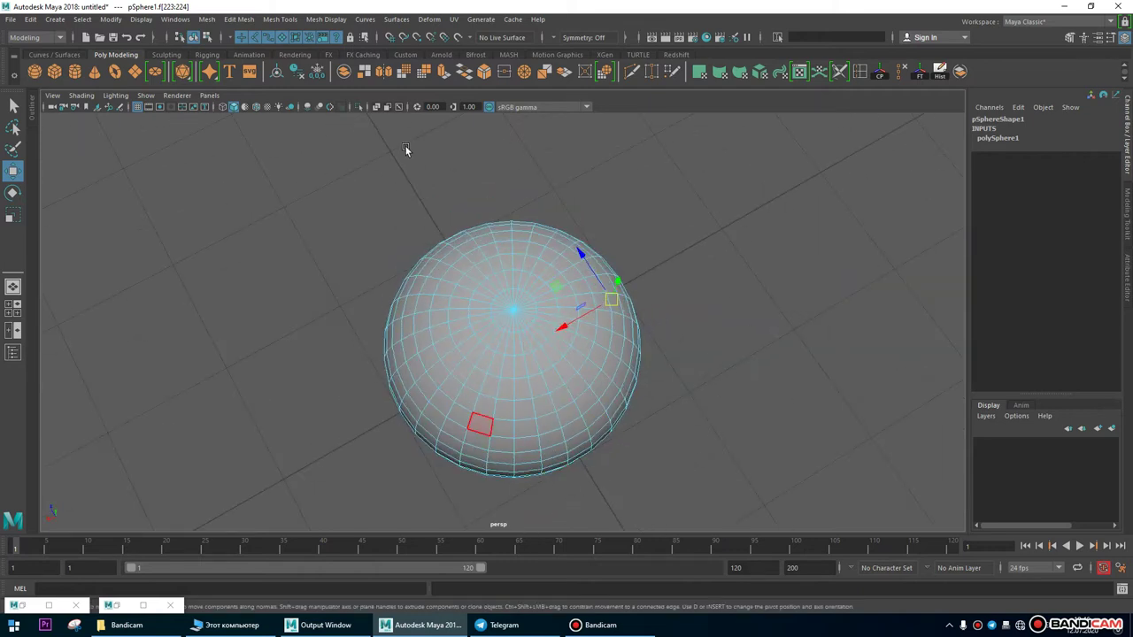
left_click_drag(406, 150, 568, 407, "alt")
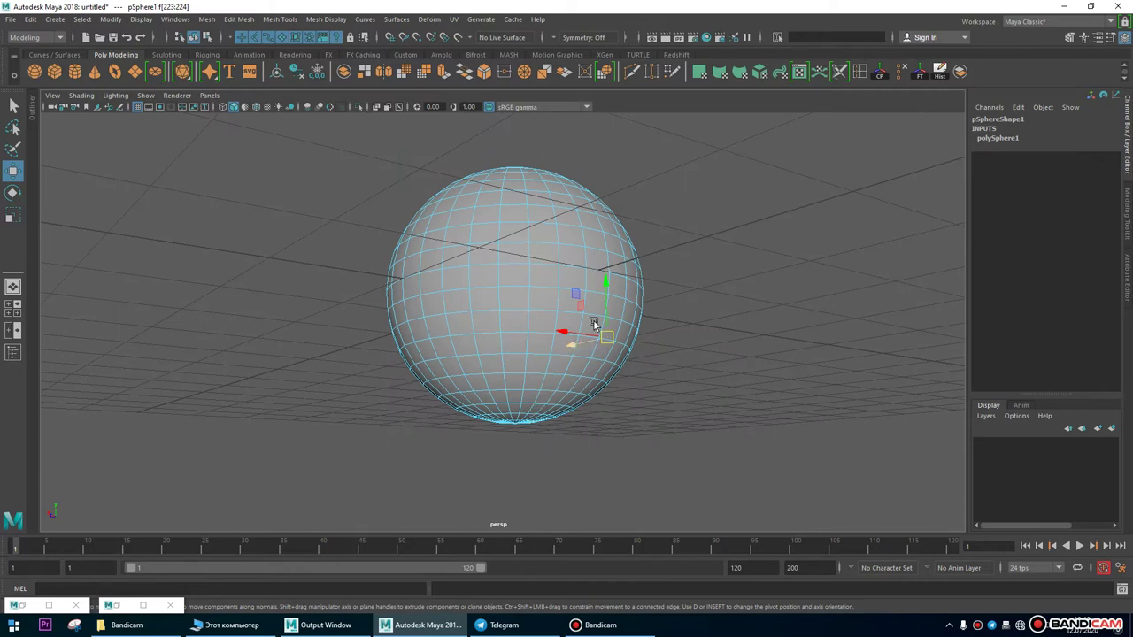
left_click_drag(618, 309, 711, 433, "alt")
right_click_drag(717, 405, 254, 308, "alt")
left_click_drag(254, 307, 292, 275, "alt")
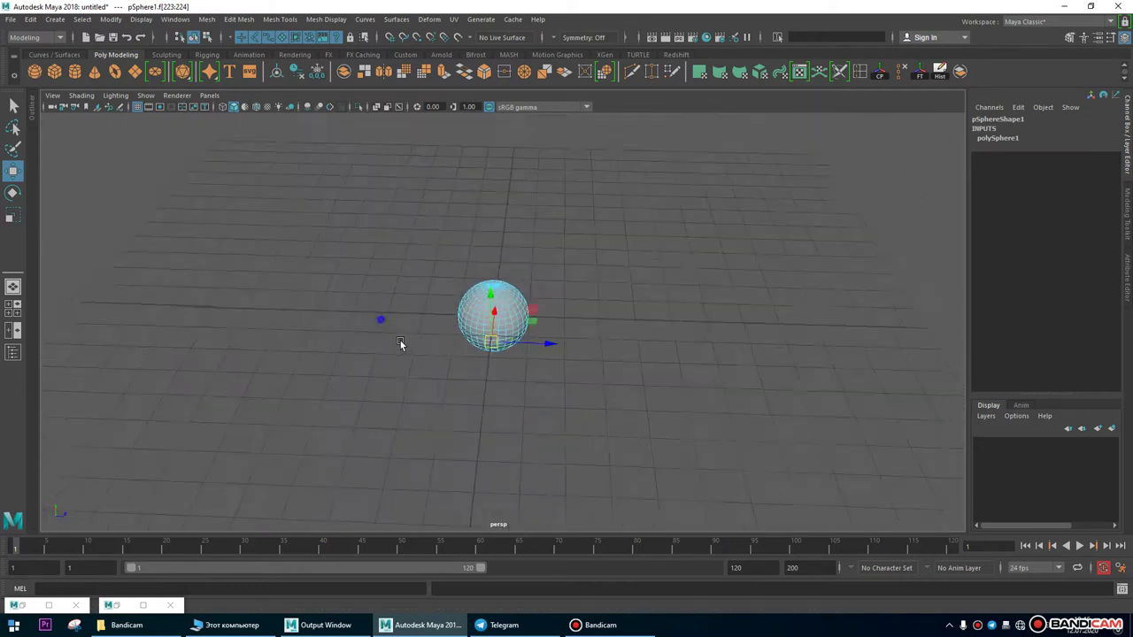
right_click_drag(292, 275, 720, 324, "alt")
left_click_drag(720, 324, 620, 268, "alt")
right_click_drag(620, 267, 620, 419, "alt")
left_click_drag(620, 419, 478, 417, "alt")
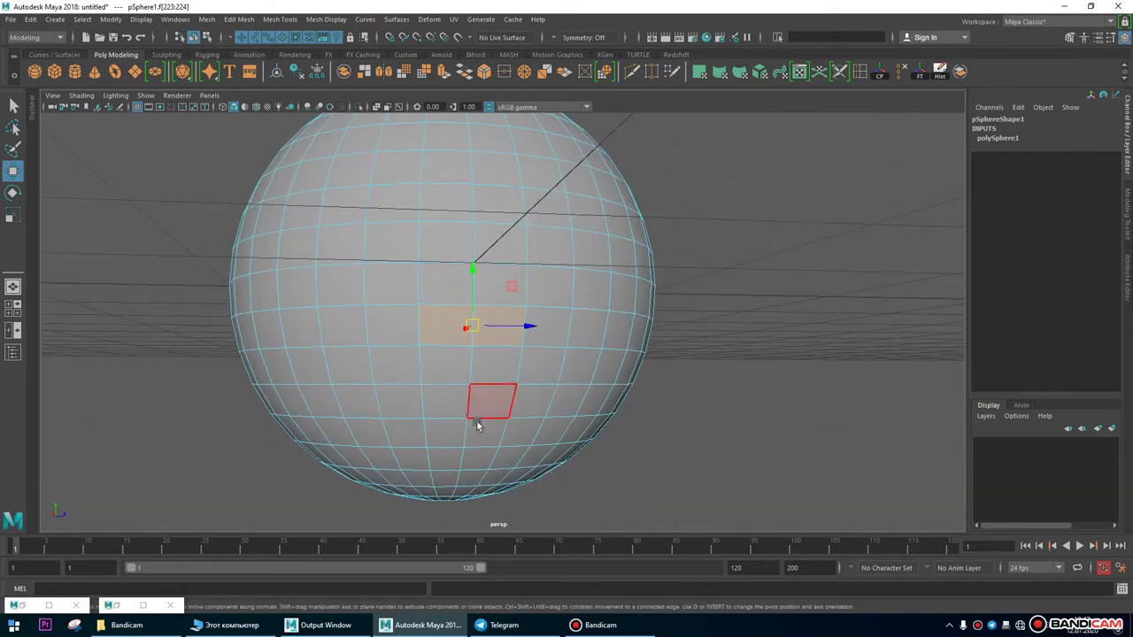
Select two adjacent faces lower down on the sphere instead.
left_click(475, 430)
left_click(446, 400)
left_click(451, 435)
left_click(493, 437, "shift")
left_click_drag(493, 437, 828, 426, "alt")
left_click_drag(505, 355, 582, 354, "alt")
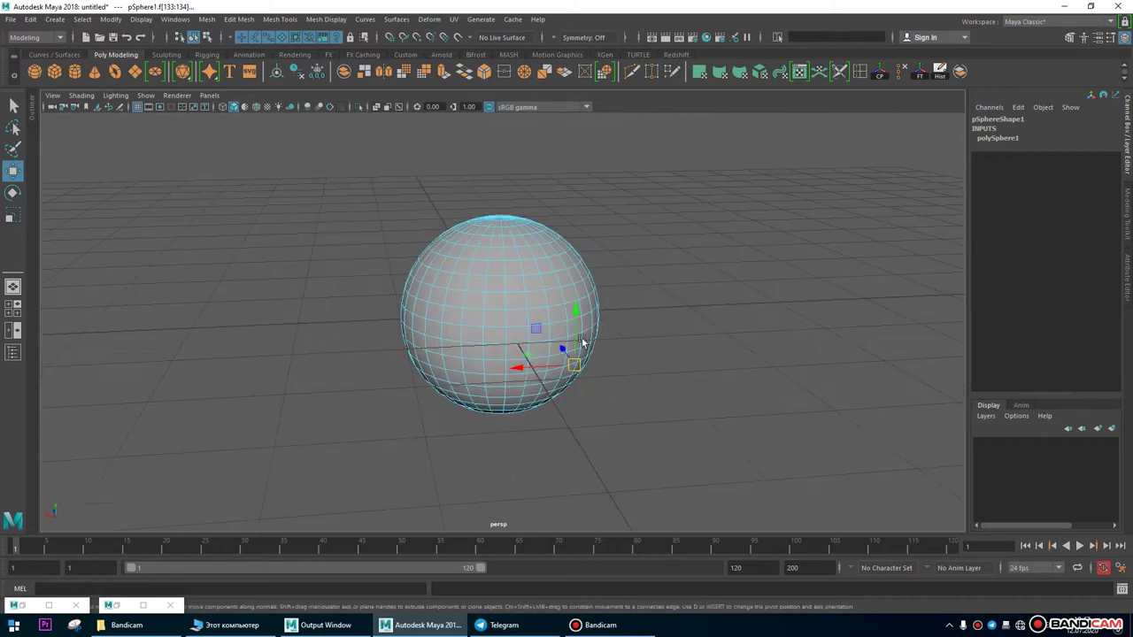
In the side view, select the faces at the very bottom of the sphere, f[0:59], and check them in perspective.
key("space")
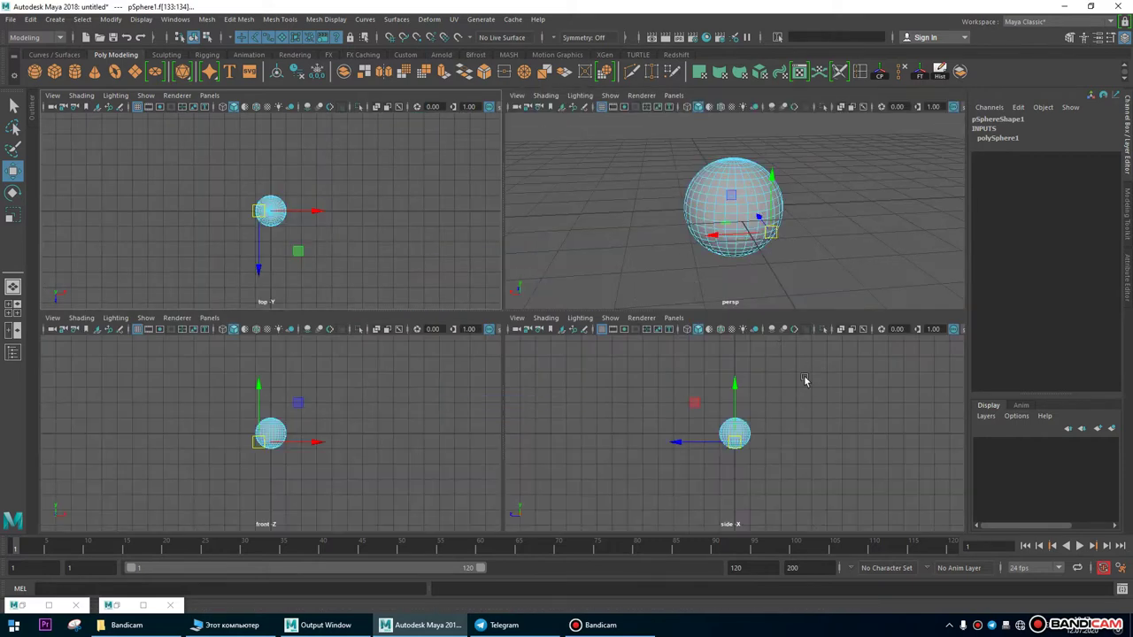
key("space")
scroll(627, 400, "up", 6)
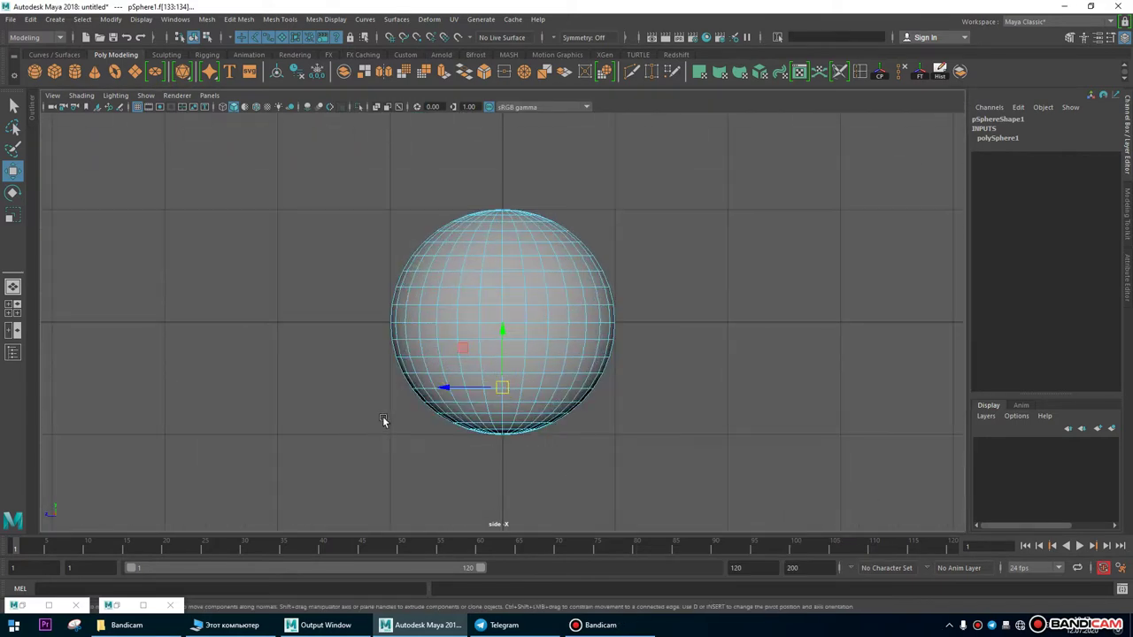
middle_click_drag(540, 631, 562, 462, "alt")
scroll(556, 416, "up", 3)
middle_click_drag(551, 375, 556, 433, "alt")
left_click_drag(363, 316, 362, 315)
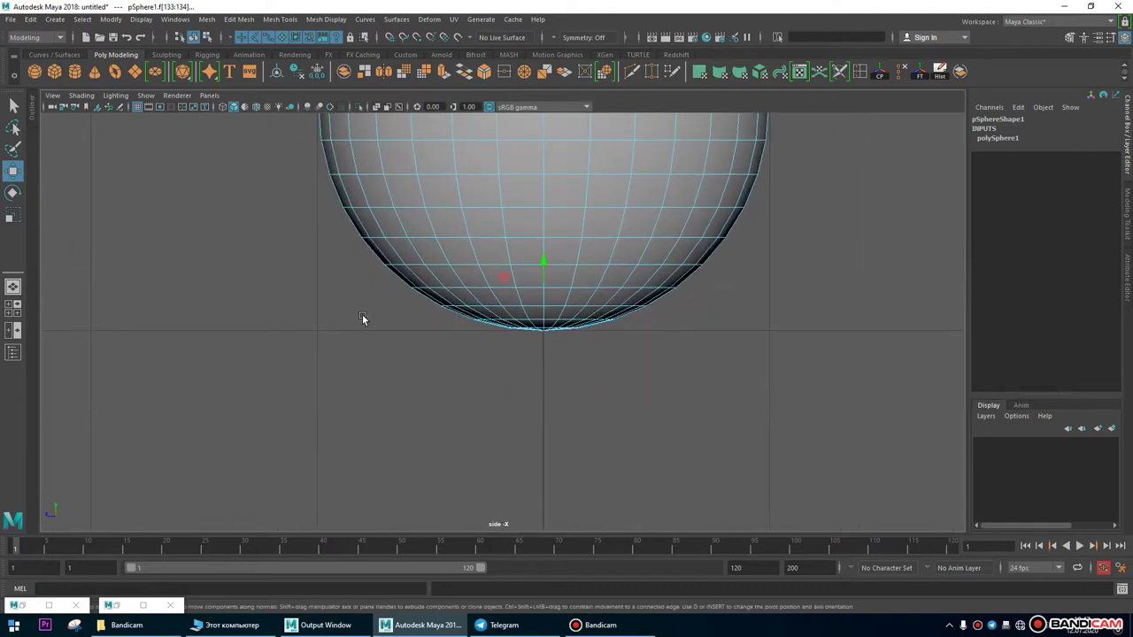
left_click(13, 288)
left_click_drag(738, 351, 647, 228, "alt")
right_click_drag(647, 227, 579, 435, "alt")
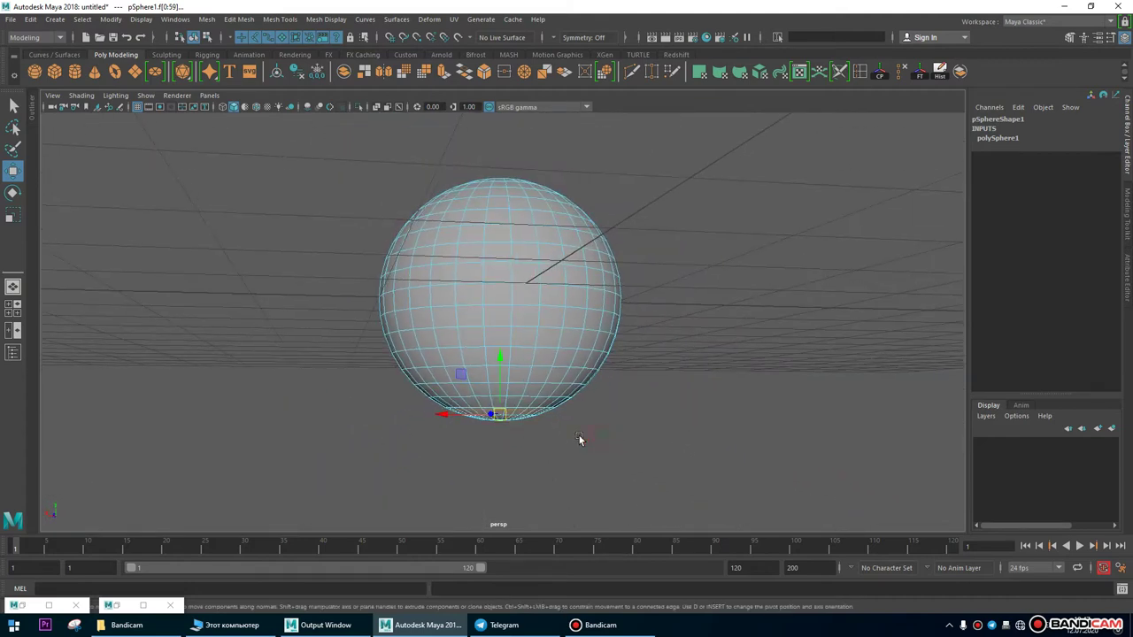
Reselect the bottom faces in the side view so that the selection covers f[0:89].
key("space")
key("space")
right_click_drag(682, 254, 664, 400, "alt")
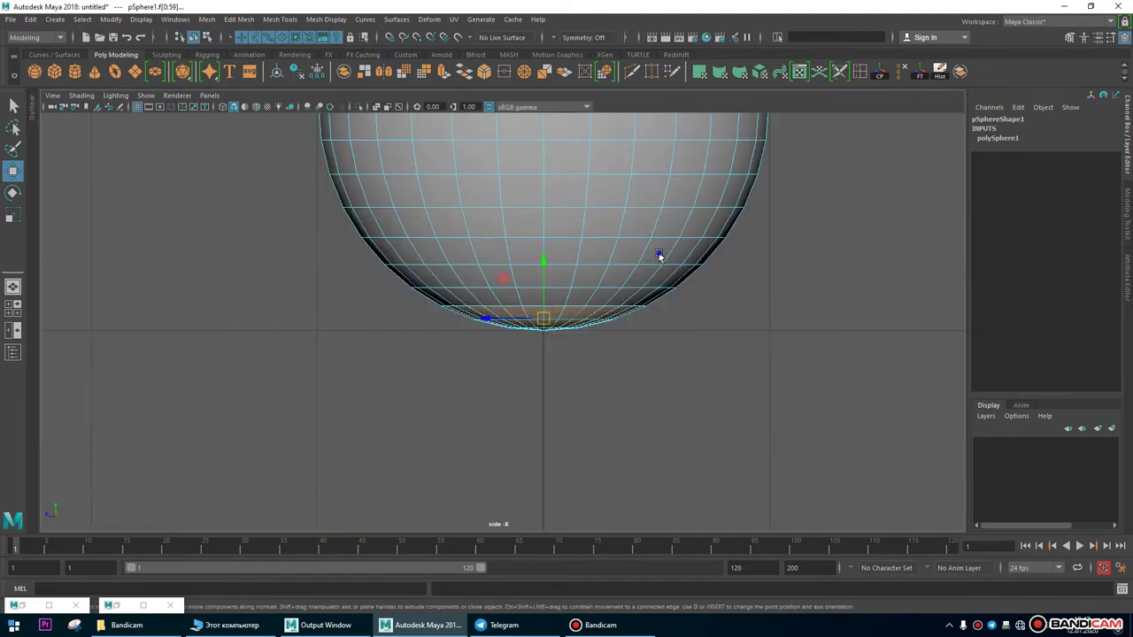
left_click_drag(384, 314, 384, 315)
Try to flatten the selected bottom faces with a vertical scale and undo it.
right_click_drag(700, 339, 577, 267, "alt")
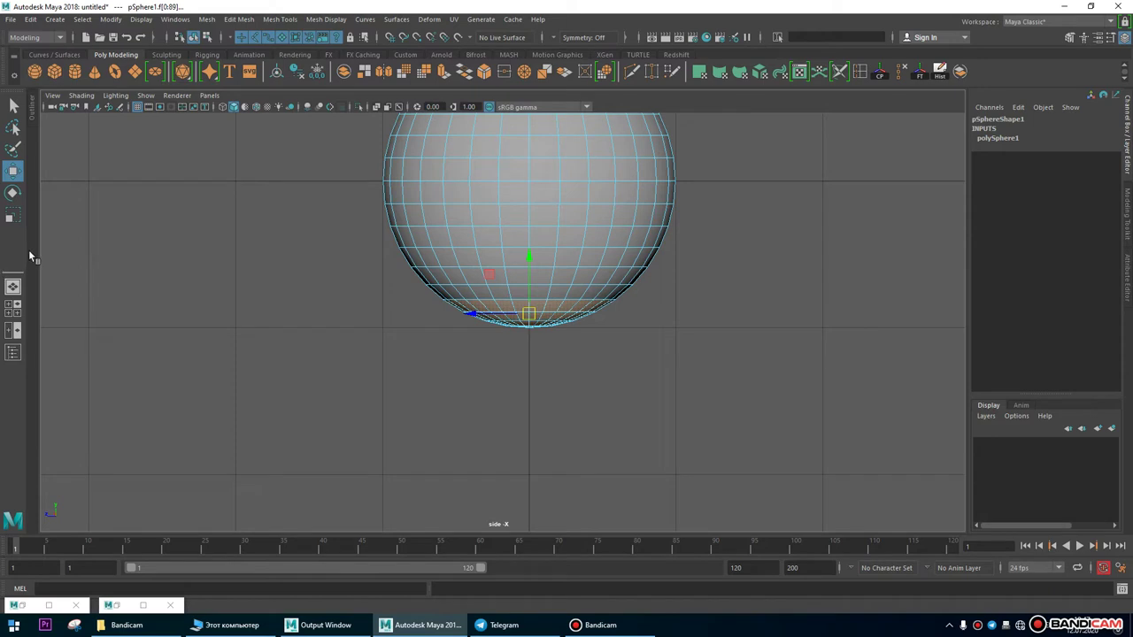
left_click(16, 217)
left_click_drag(528, 260, 555, 369)
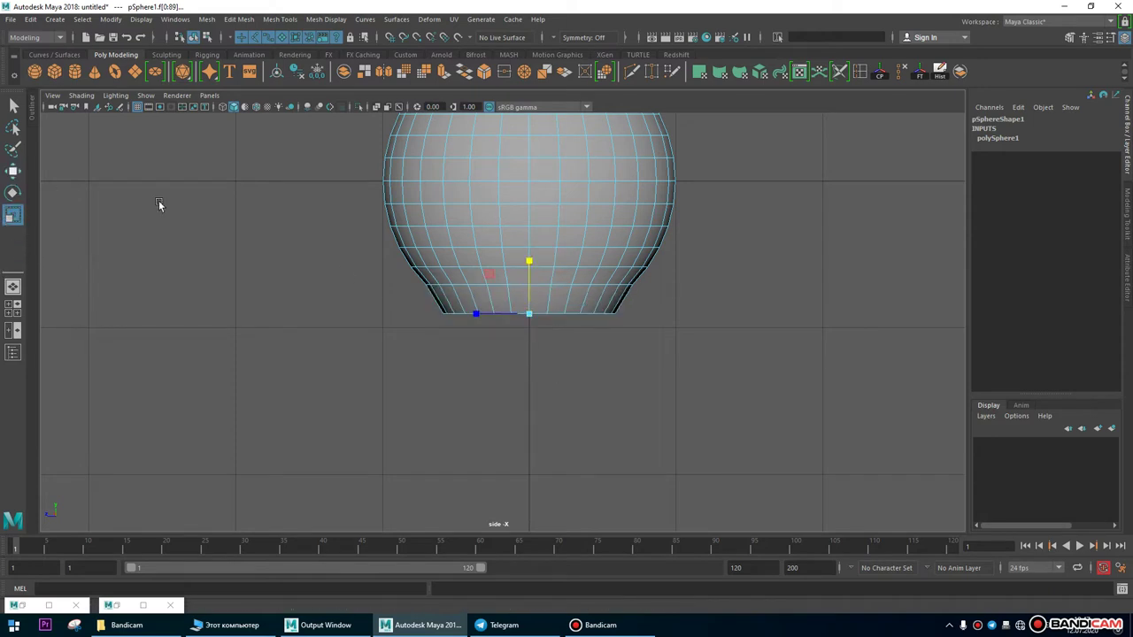
key("ctrl+z")
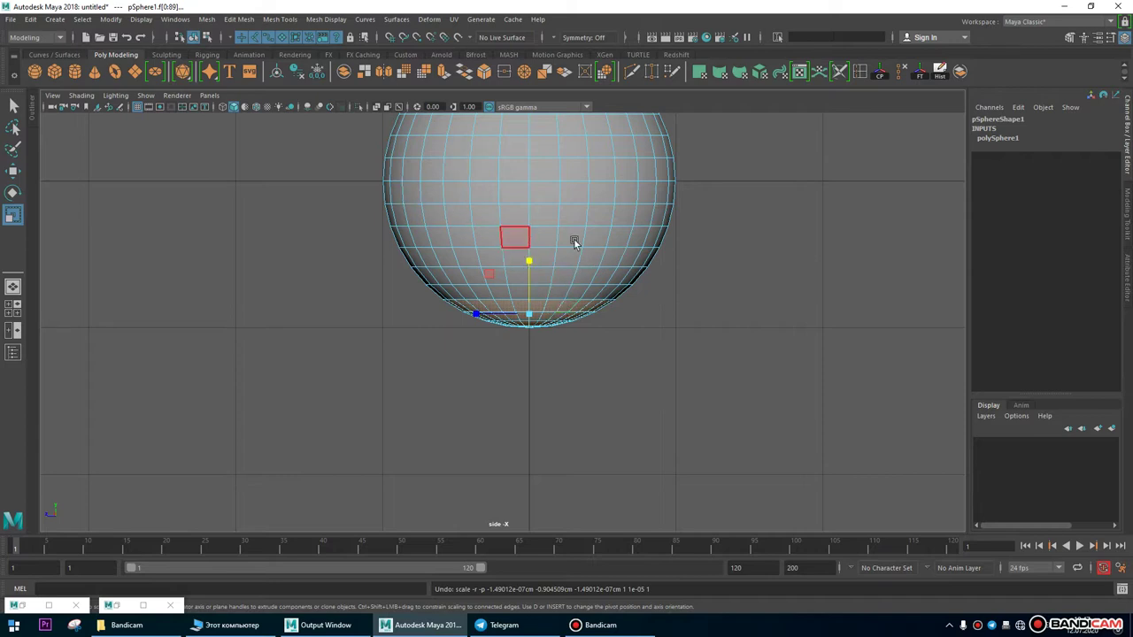
Scale the selected bottom faces vertically until they form a flat base, and inspect the base in perspective.
left_click_drag(530, 262, 535, 577)
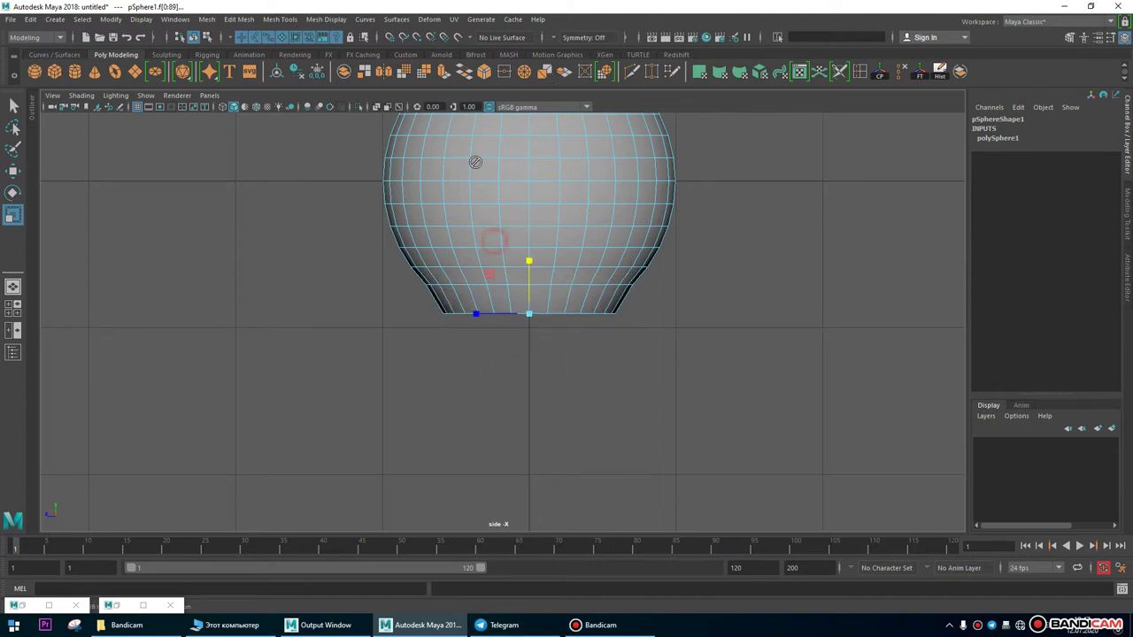
left_click(12, 285)
left_click_drag(284, 337, 536, 480, "alt")
key("w")
left_click_drag(505, 430, 507, 359, "alt")
scroll(576, 468, "down", 3)
key("space")
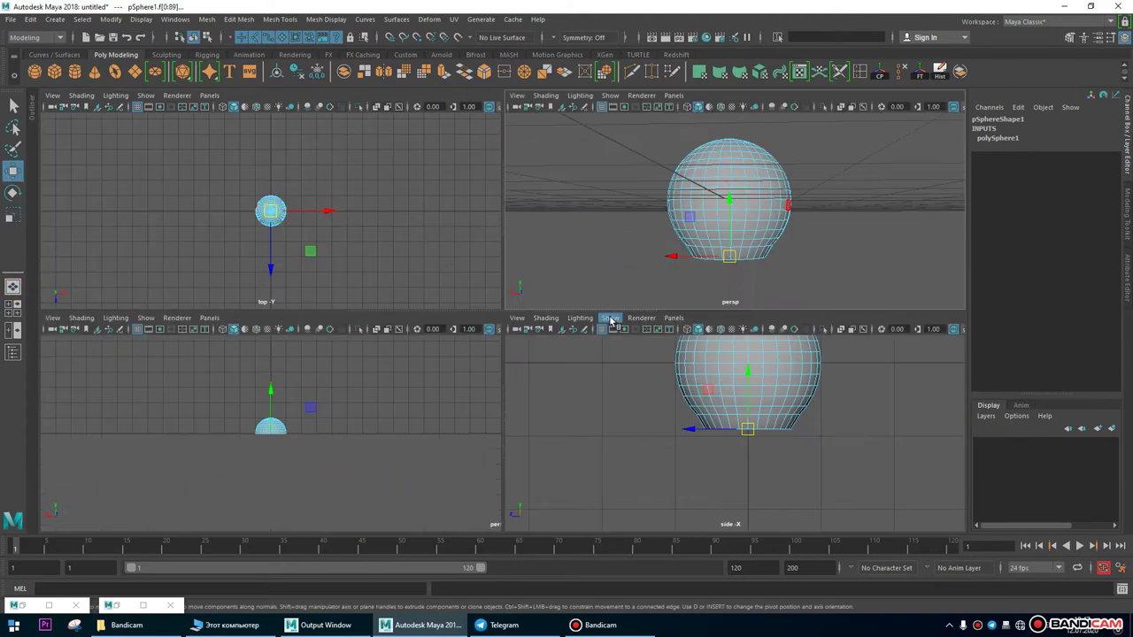
In the side view, move the flattened base faces slightly upward along Y and check the profile.
key("space")
scroll(513, 425, "up", 3)
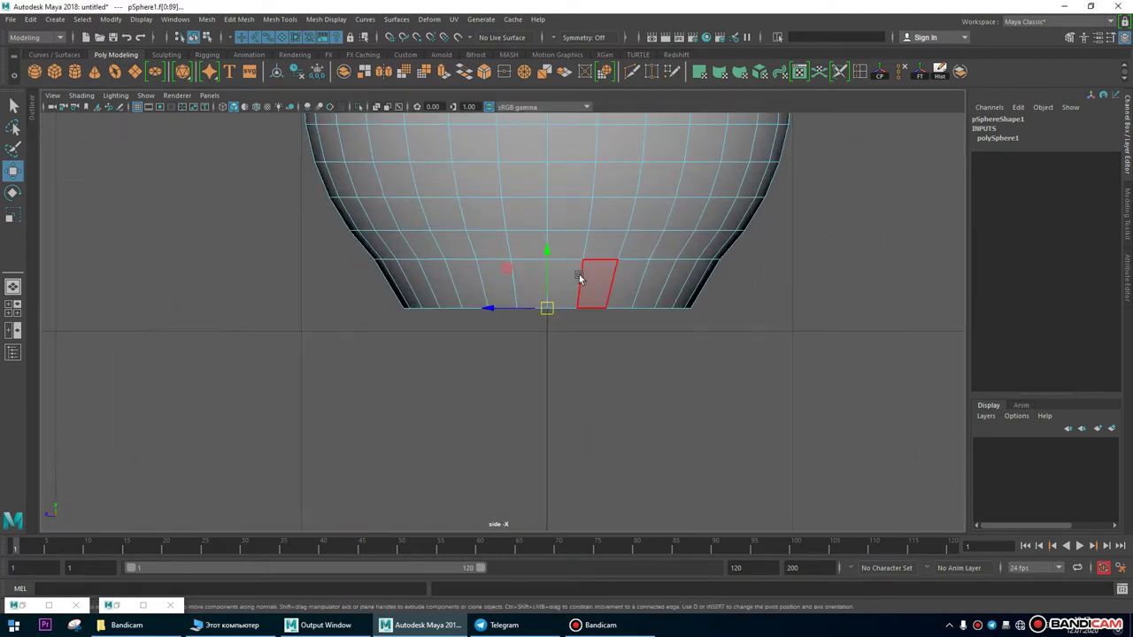
left_click_drag(547, 248, 549, 237)
scroll(356, 275, "down", 5)
scroll(652, 372, "up", 5)
scroll(610, 466, "down", 4)
Select the faces at the top of the sphere, f[450:539], in the side view and check the selection in perspective.
scroll(650, 386, "up", 6)
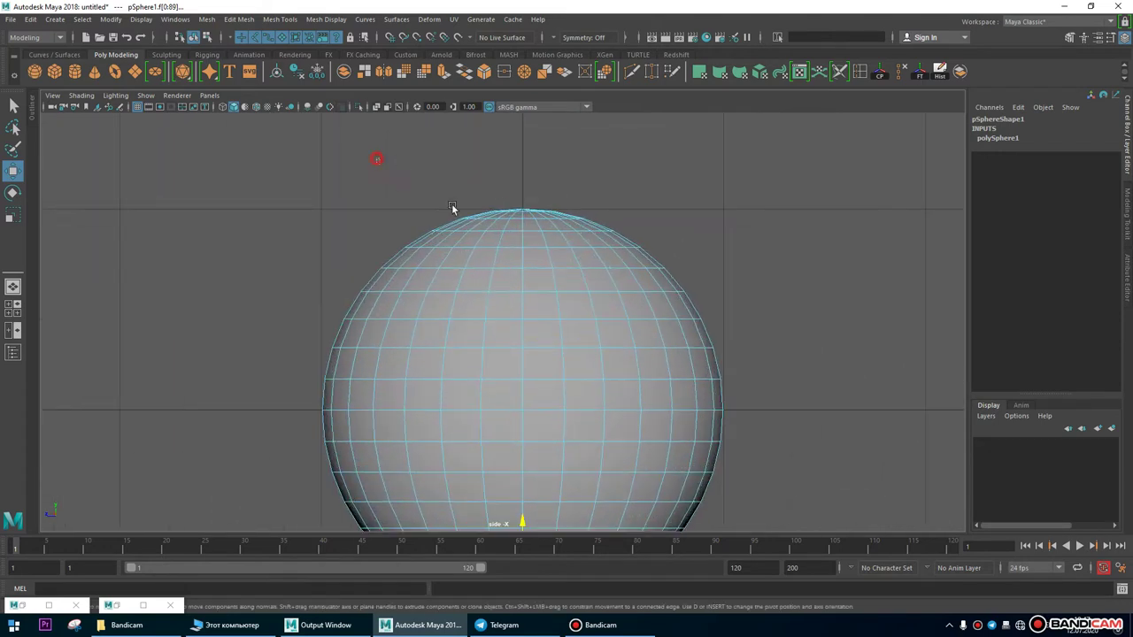
left_click_drag(653, 241, 413, 163)
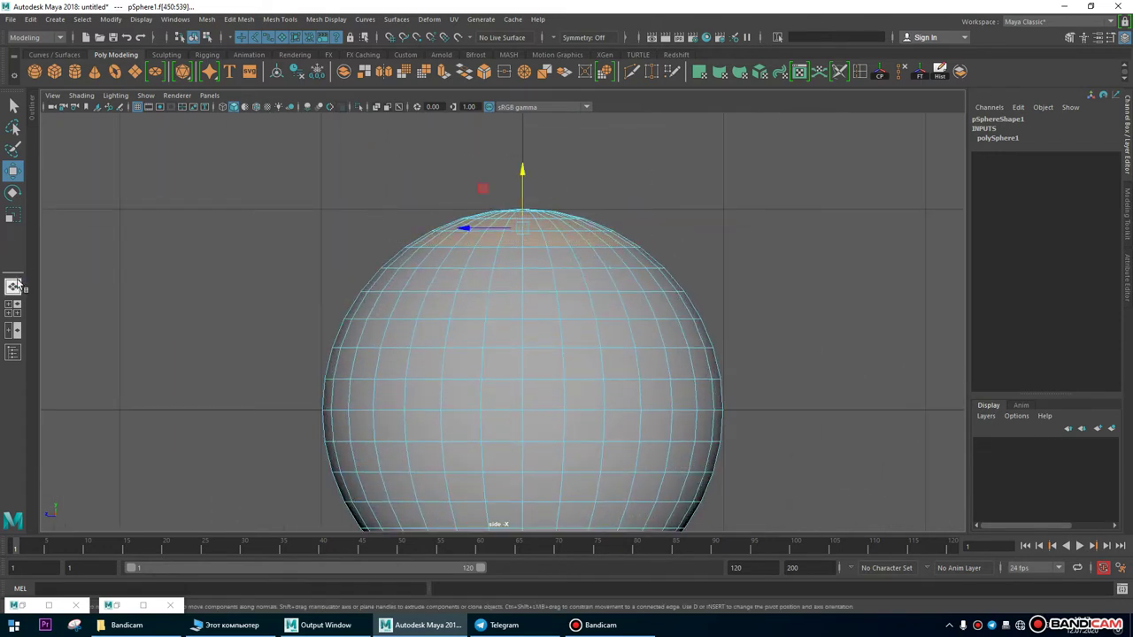
left_click(14, 285)
left_click_drag(733, 389, 513, 351, "alt")
right_click_drag(513, 351, 738, 392, "alt")
left_click_drag(738, 392, 510, 289, "alt")
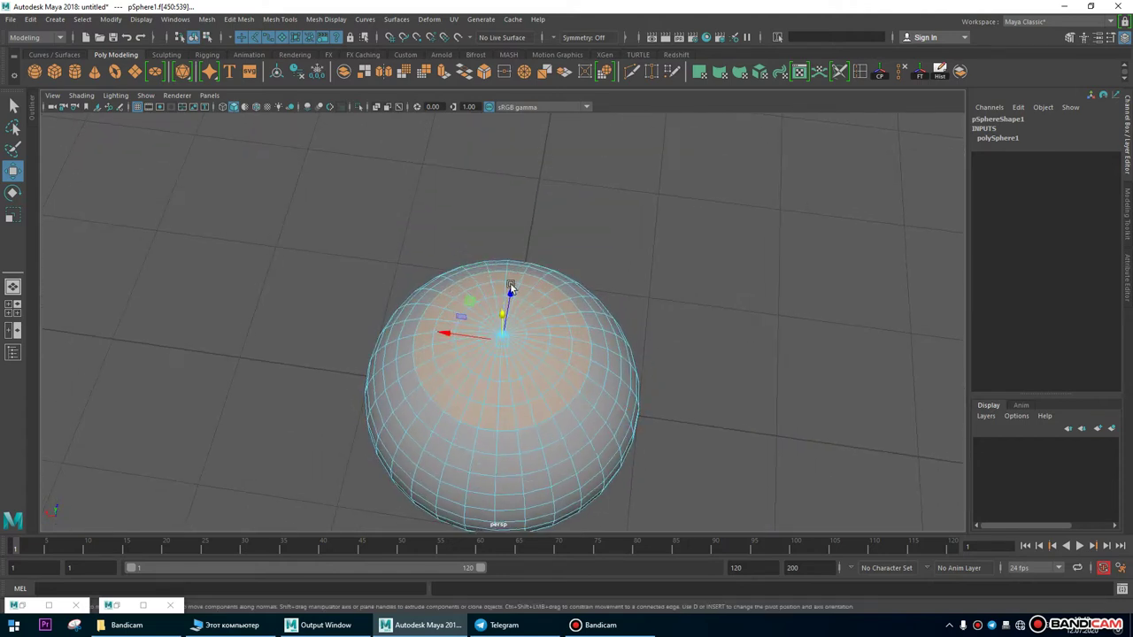
left_click_drag(528, 372, 602, 311, "alt")
right_click_drag(602, 310, 610, 257, "alt")
left_click_drag(610, 258, 490, 314, "alt")
left_click_drag(569, 353, 553, 387, "alt")
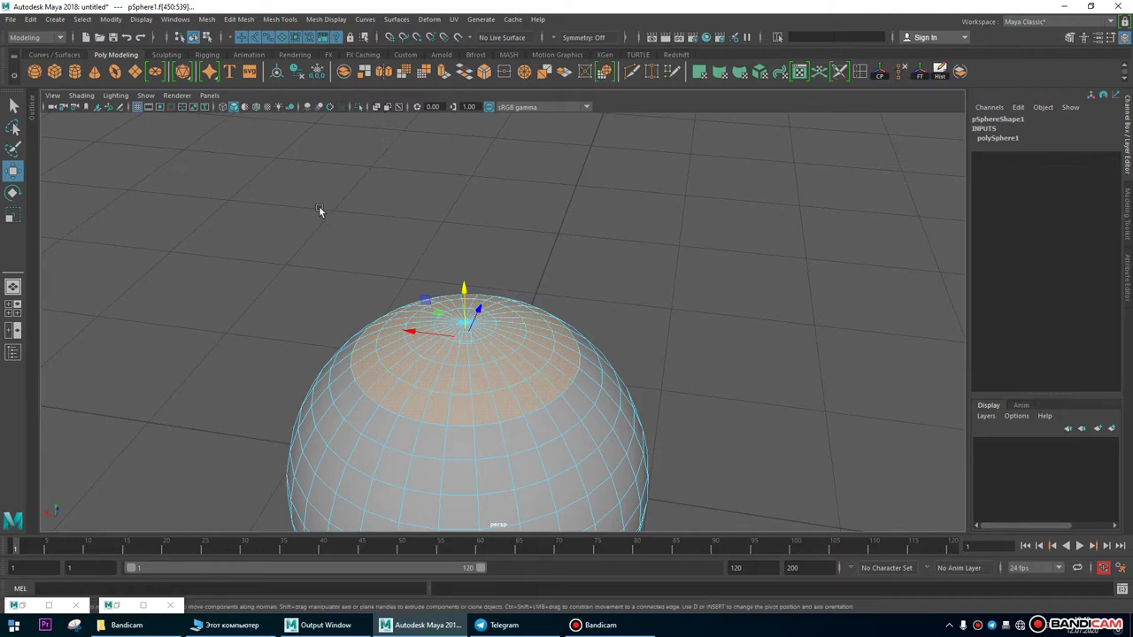
Insert an edge loop around the upper cap, just above the lower boundary of the selected top faces.
left_click(239, 20)
mouse_move(212, 22)
mouse_move(248, 26)
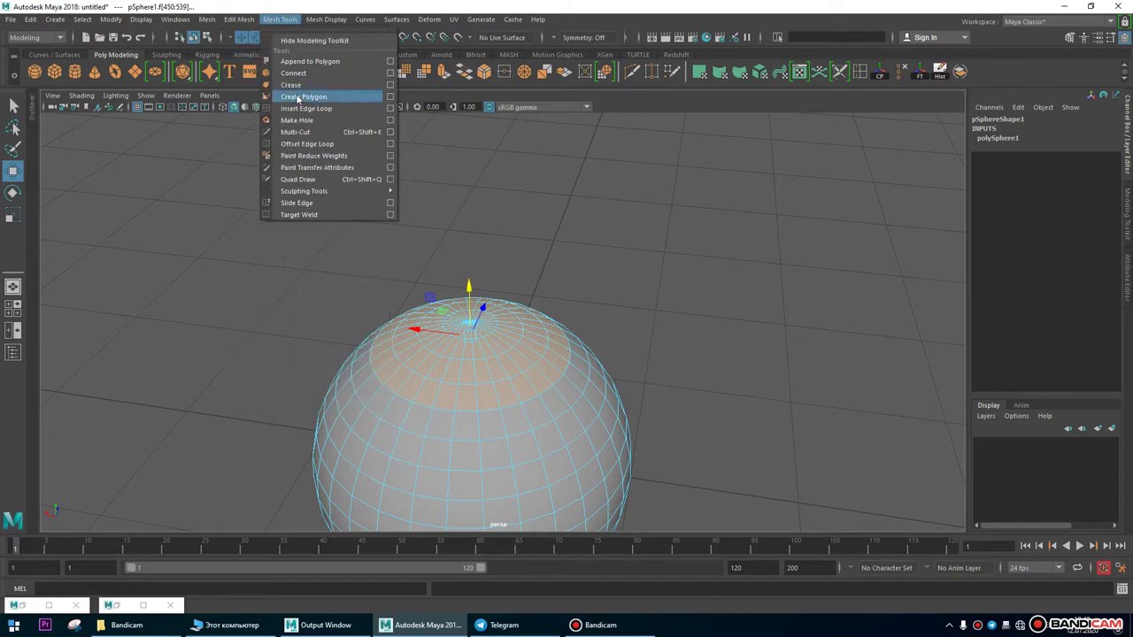
left_click(301, 109)
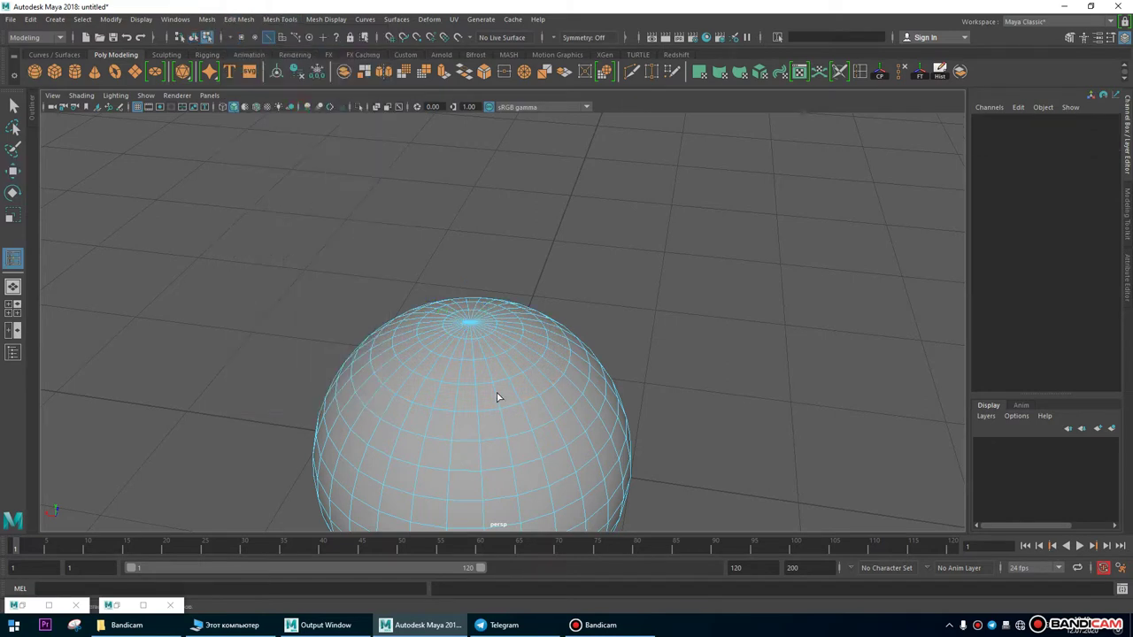
left_click(497, 396)
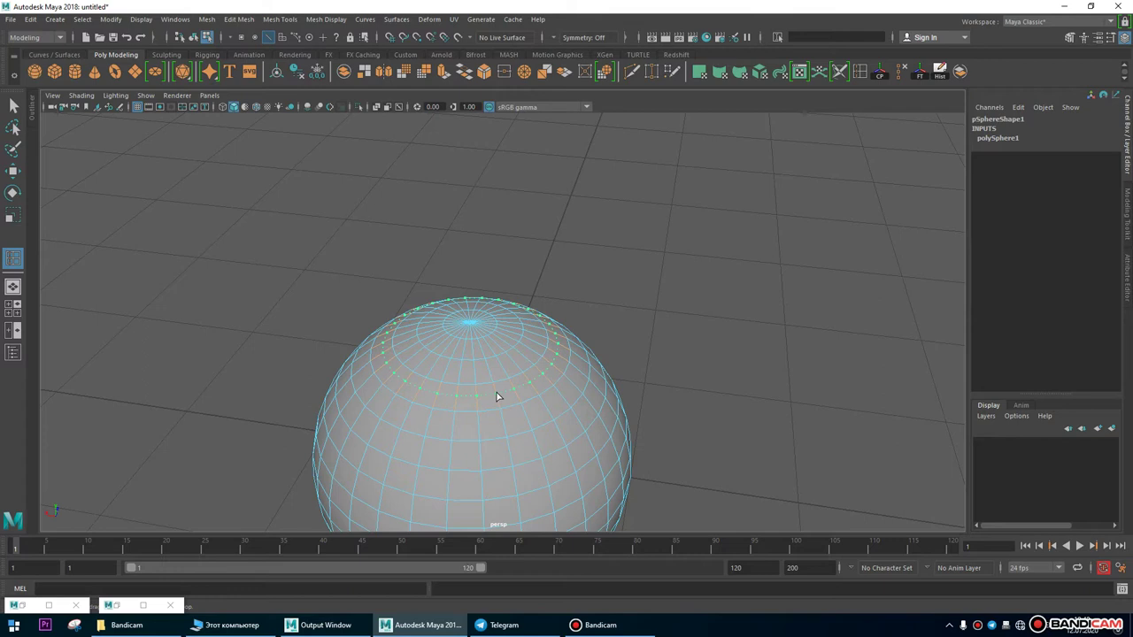
left_click(497, 394)
left_click_drag(549, 372, 700, 412, "alt")
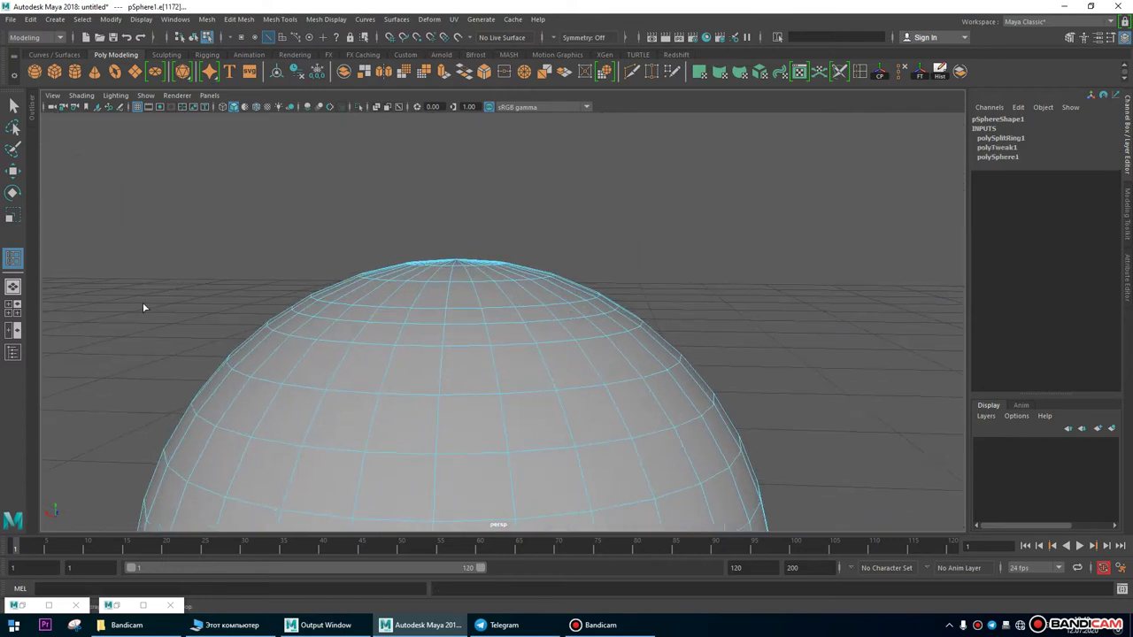
Select all faces above the new edge loop in the side view and delete them to open the sphere's top.
left_click(12, 170)
right_click(525, 254)
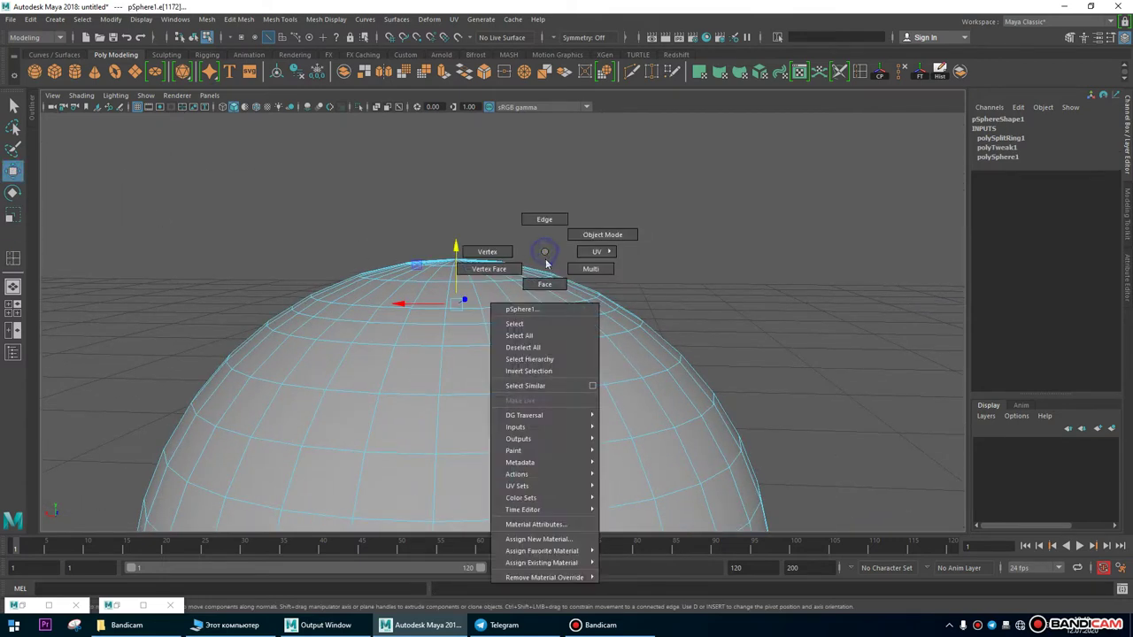
left_click(245, 202)
double_click(653, 315)
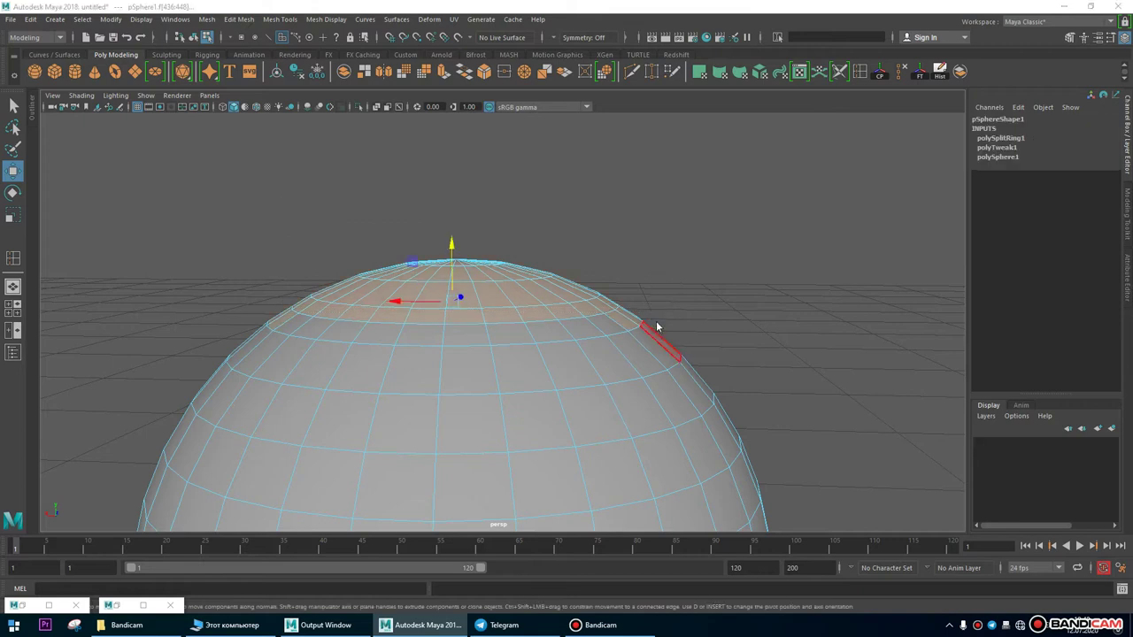
key("space")
key("space")
scroll(637, 369, "up", 3)
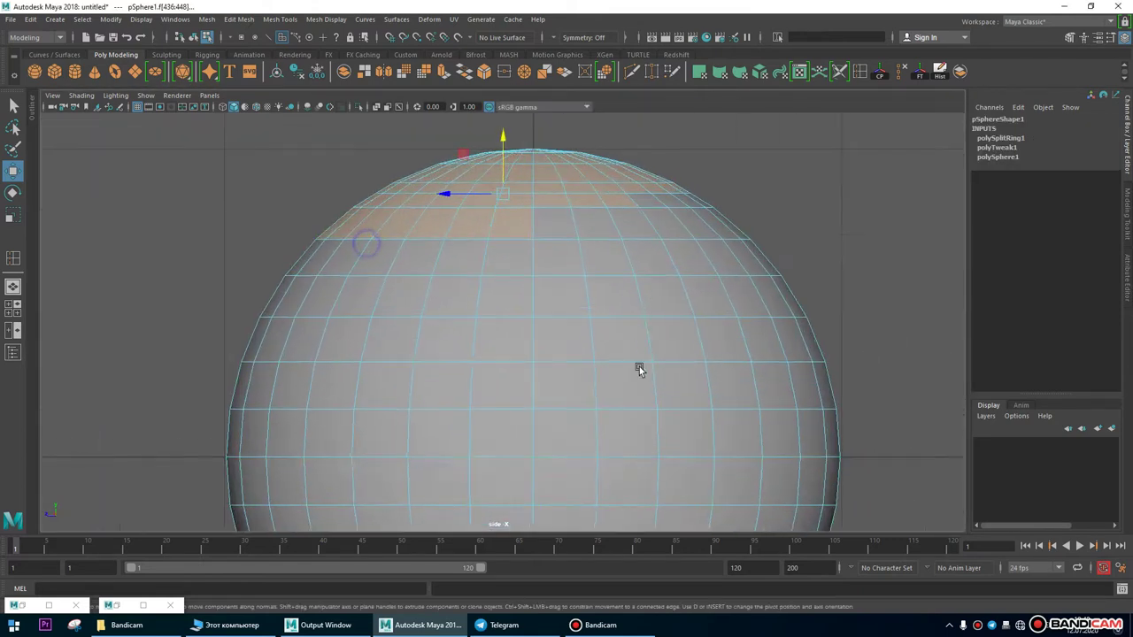
key("shift+comma")
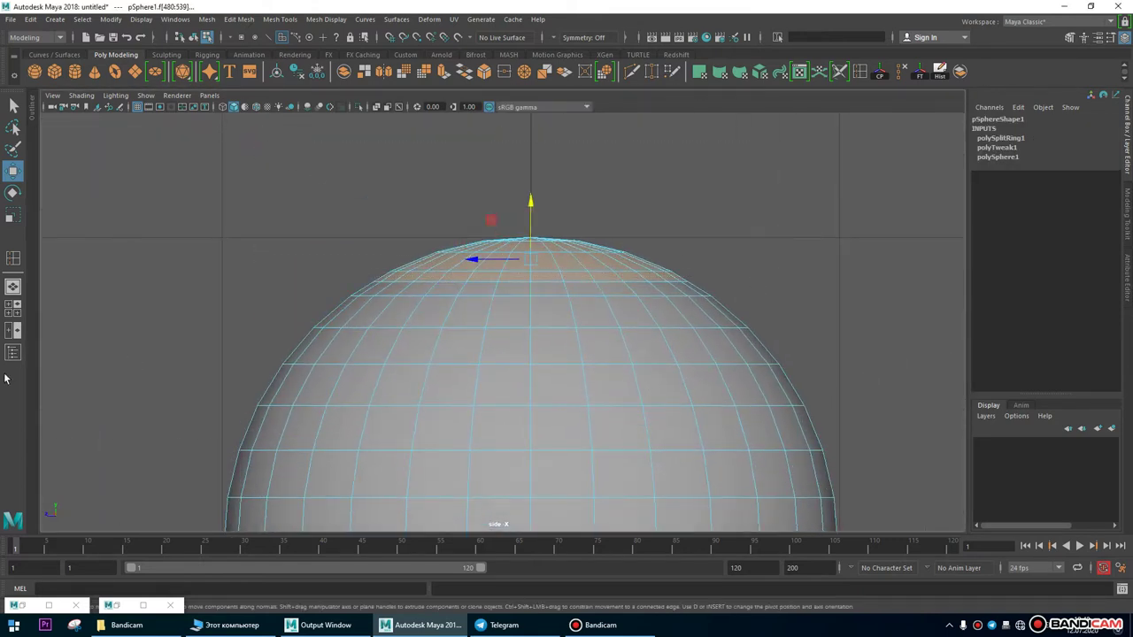
left_click(12, 288)
left_click_drag(688, 361, 403, 188, "alt")
right_click_drag(404, 188, 523, 351, "alt")
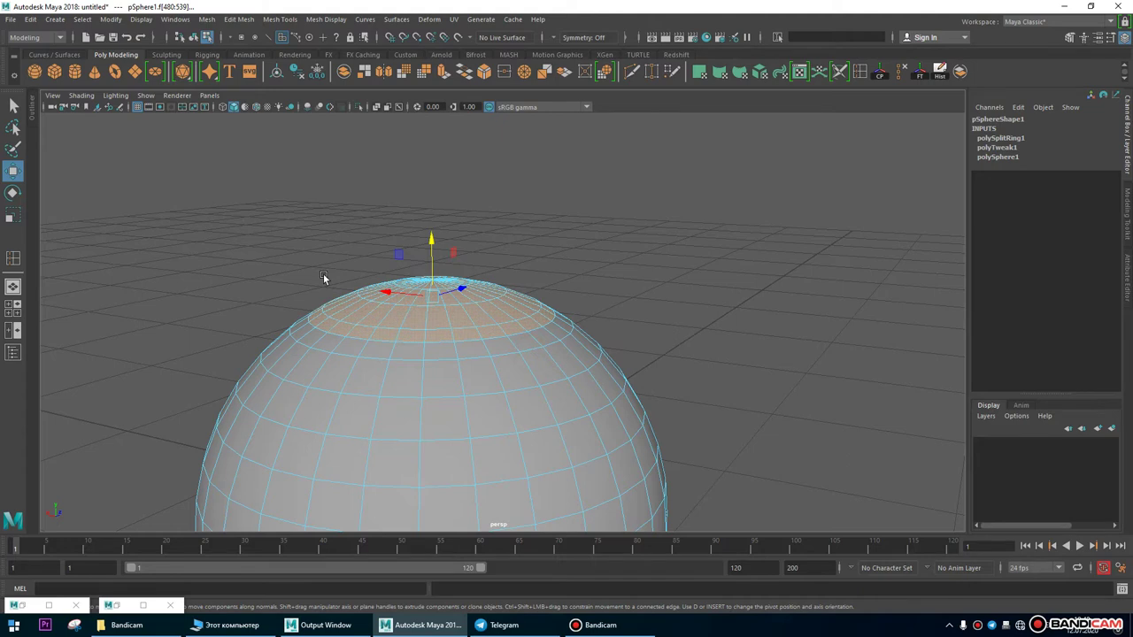
key("Delete")
Examine the opened sphere in perspective from above and from below, including its flat base.
left_click_drag(380, 268, 505, 374, "alt")
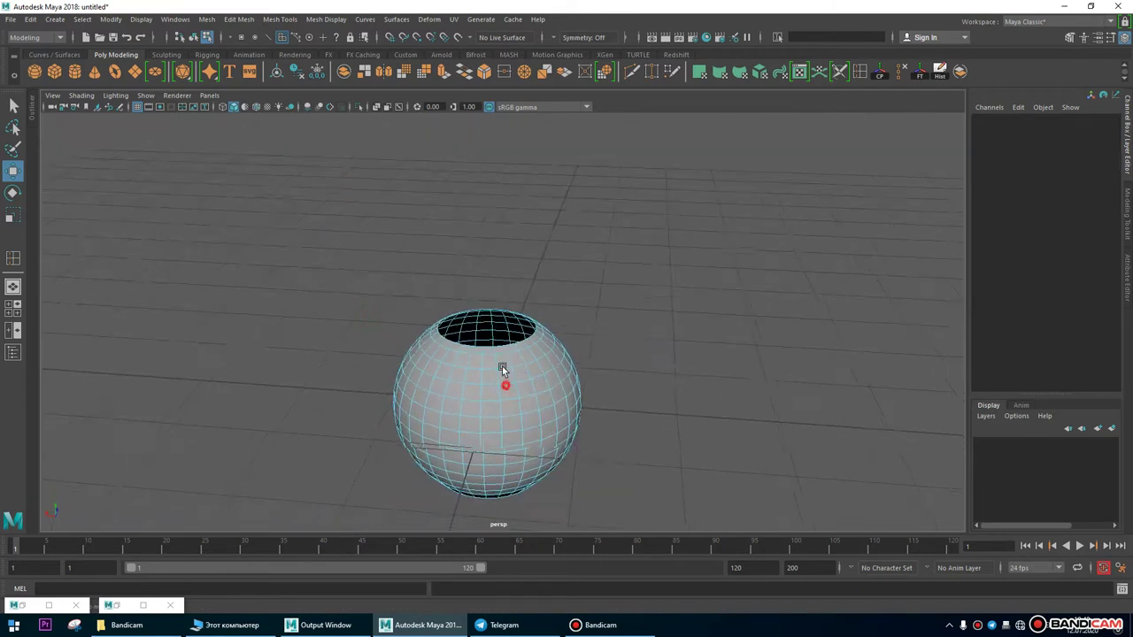
right_click_drag(508, 331, 534, 405, "alt")
left_click_drag(566, 428, 590, 467, "alt")
right_click_drag(589, 468, 351, 387, "alt")
left_click_drag(352, 387, 443, 451, "alt")
right_click_drag(443, 451, 587, 480, "alt")
left_click_drag(586, 480, 562, 317, "alt")
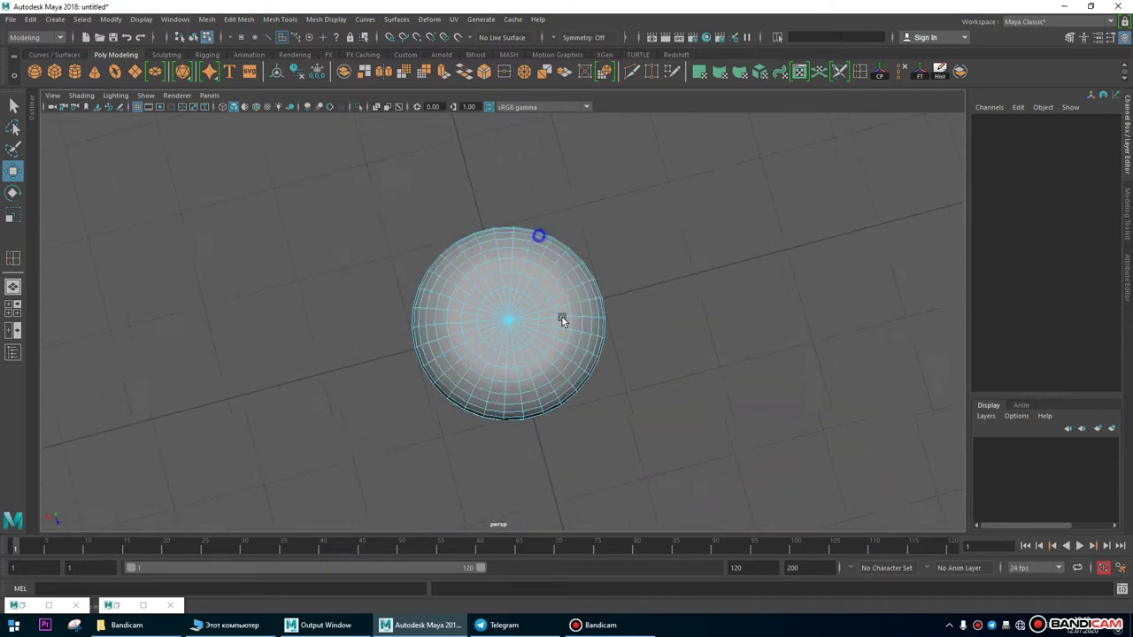
right_click_drag(563, 317, 847, 453, "alt")
left_click_drag(847, 452, 841, 458, "alt")
right_click_drag(841, 459, 668, 282, "alt")
left_click_drag(667, 282, 670, 99, "alt")
right_click_drag(670, 99, 724, 362, "alt")
left_click_drag(724, 363, 615, 348, "alt")
right_click_drag(619, 346, 716, 435, "alt")
Select the central base faces, f[0:59], through the top opening and check the selection from underneath.
right_click_drag(628, 311, 551, 323)
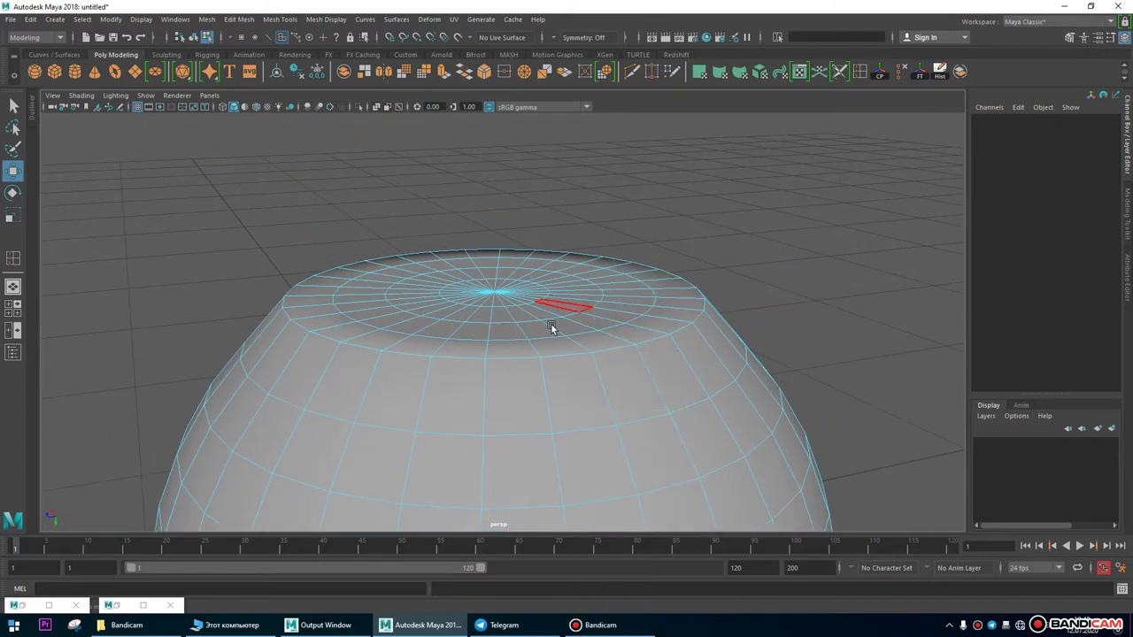
left_click_drag(551, 323, 536, 391, "alt")
right_click_drag(536, 392, 440, 316, "alt")
left_click_drag(440, 316, 506, 250, "alt")
right_click_drag(504, 251, 552, 261)
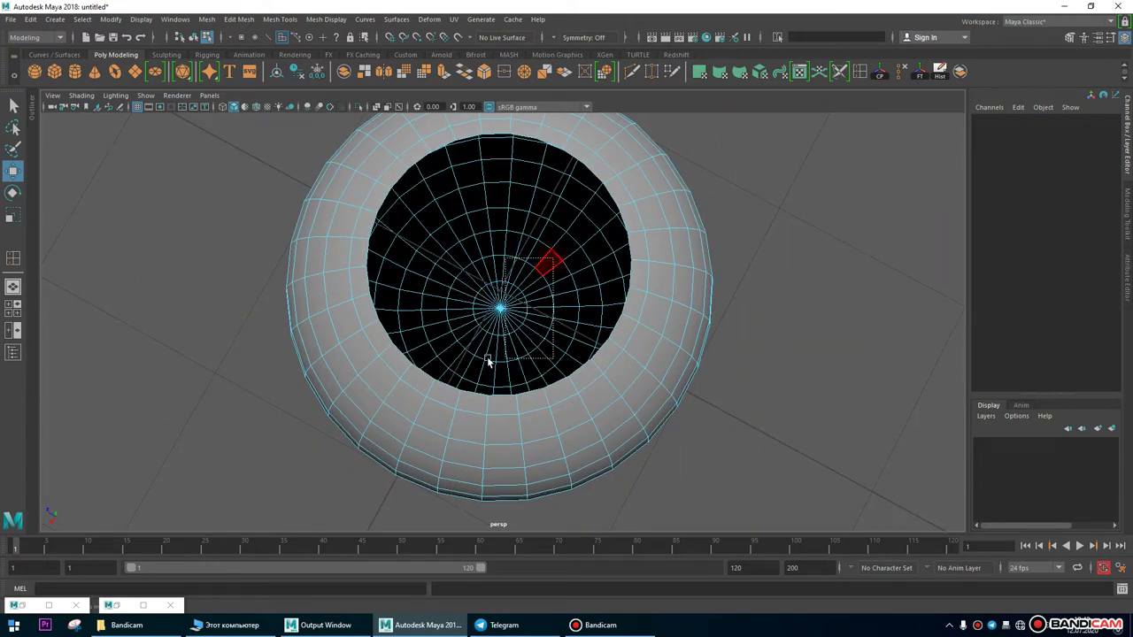
left_click_drag(449, 363, 450, 364)
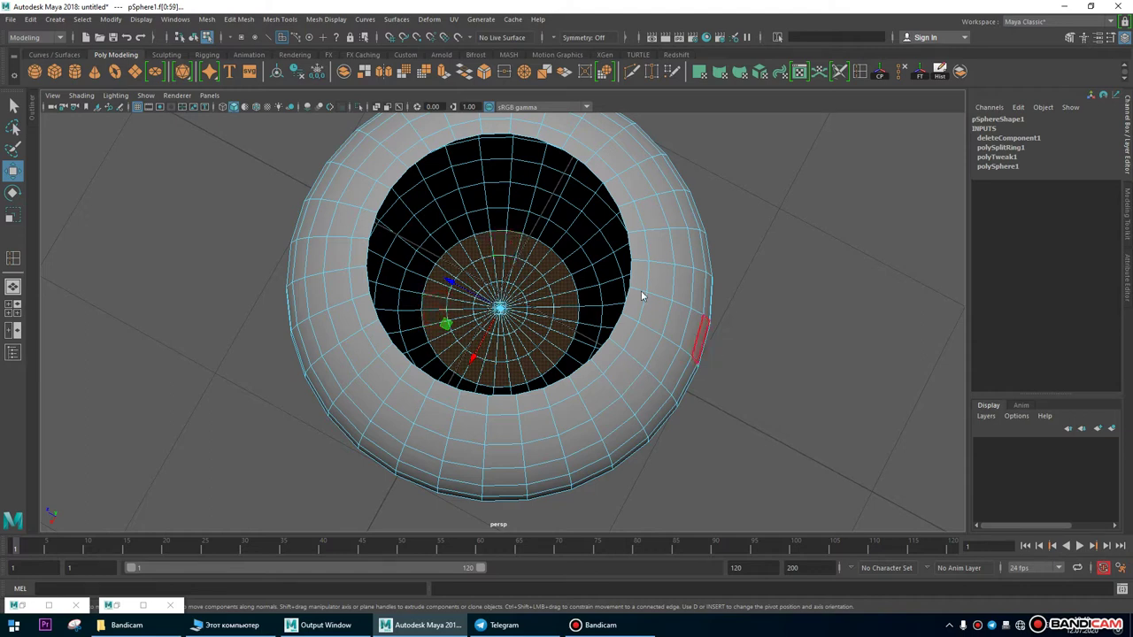
key("space")
key("space")
left_click_drag(575, 296, 532, 270, "alt")
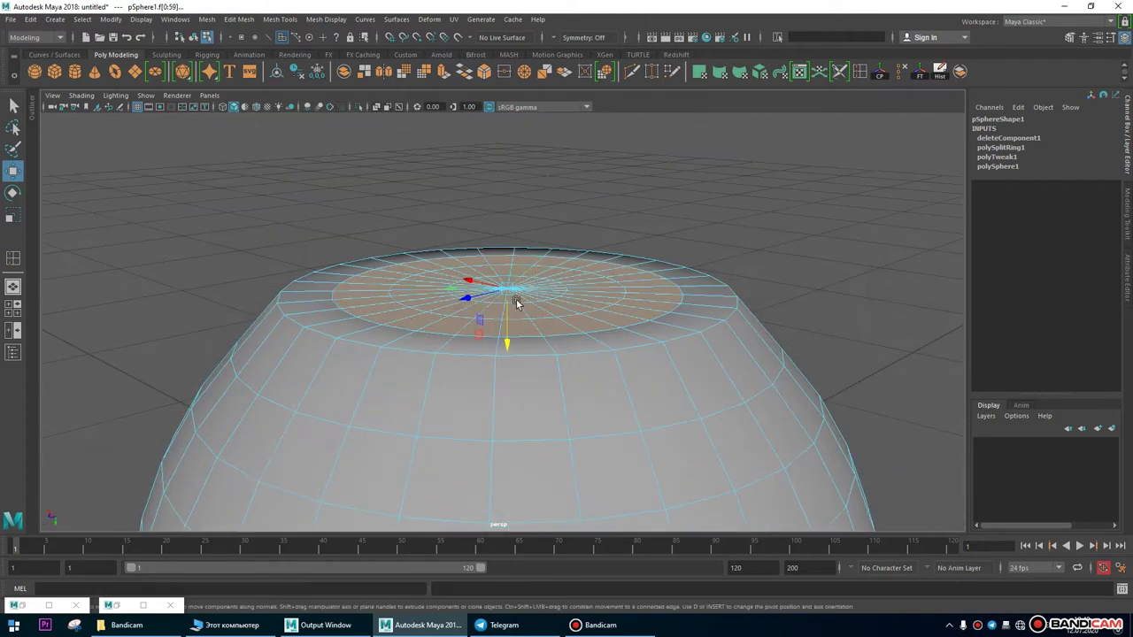
Extrude the selected base faces inward and scale them down to form a recess in the underside.
left_click(275, 18)
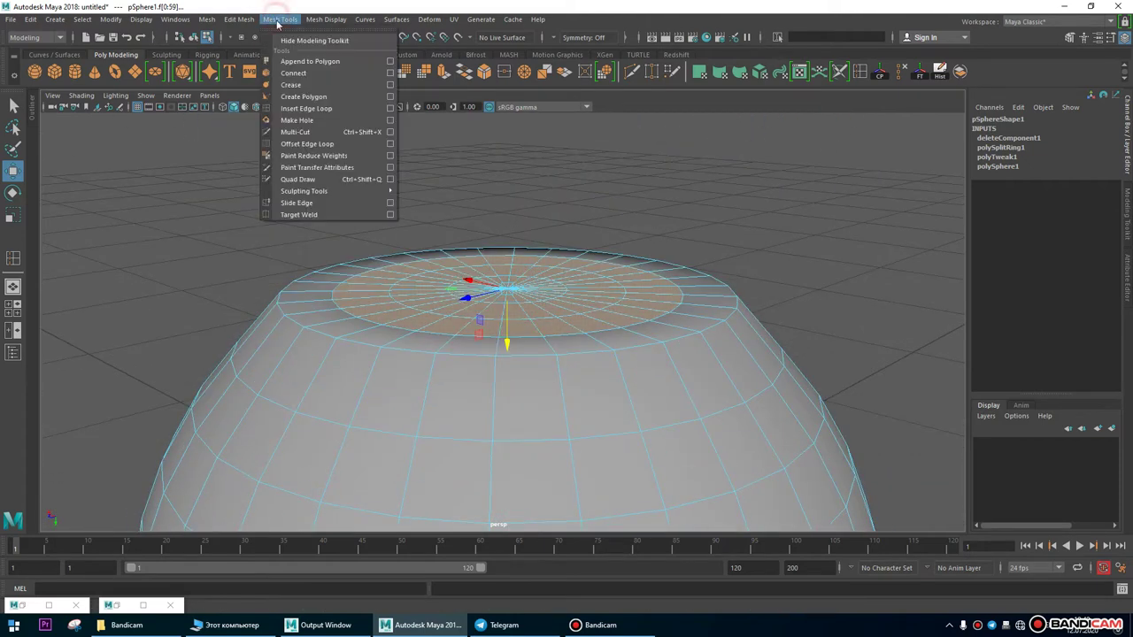
mouse_move(239, 19)
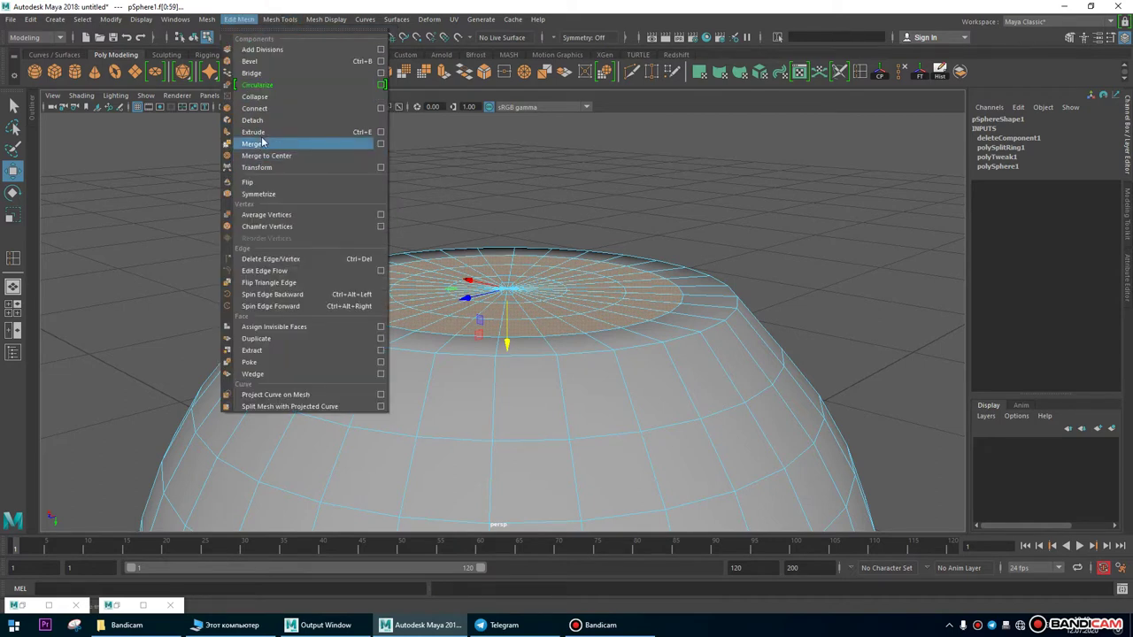
left_click(255, 132)
left_click_drag(467, 230, 468, 246)
left_click_drag(562, 342, 549, 424, "alt")
left_click(13, 216)
left_click_drag(549, 349, 501, 248, "alt")
left_click_drag(649, 339, 498, 326, "alt")
left_click_drag(565, 355, 487, 313, "alt")
right_click_drag(488, 313, 656, 319, "alt")
left_click_drag(656, 320, 298, 278, "alt")
Select the ring of side-wall faces in the base recess, f[510:539], and scale it slightly outward.
left_click(261, 306)
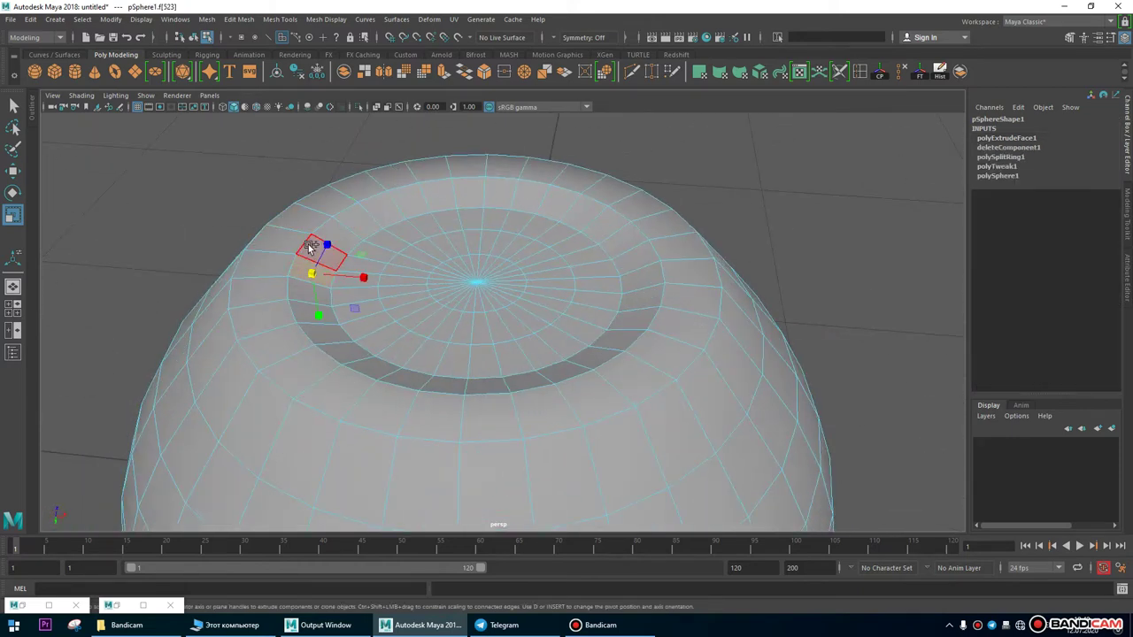
double_click(309, 247)
left_click(298, 268)
double_click(309, 251)
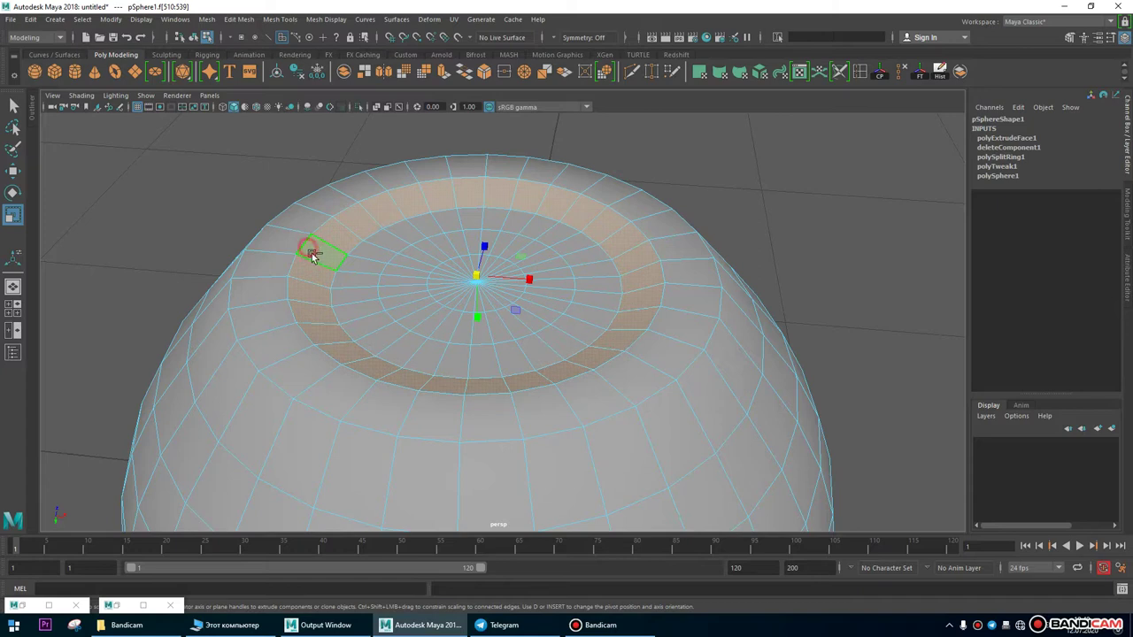
left_click_drag(479, 275, 498, 278)
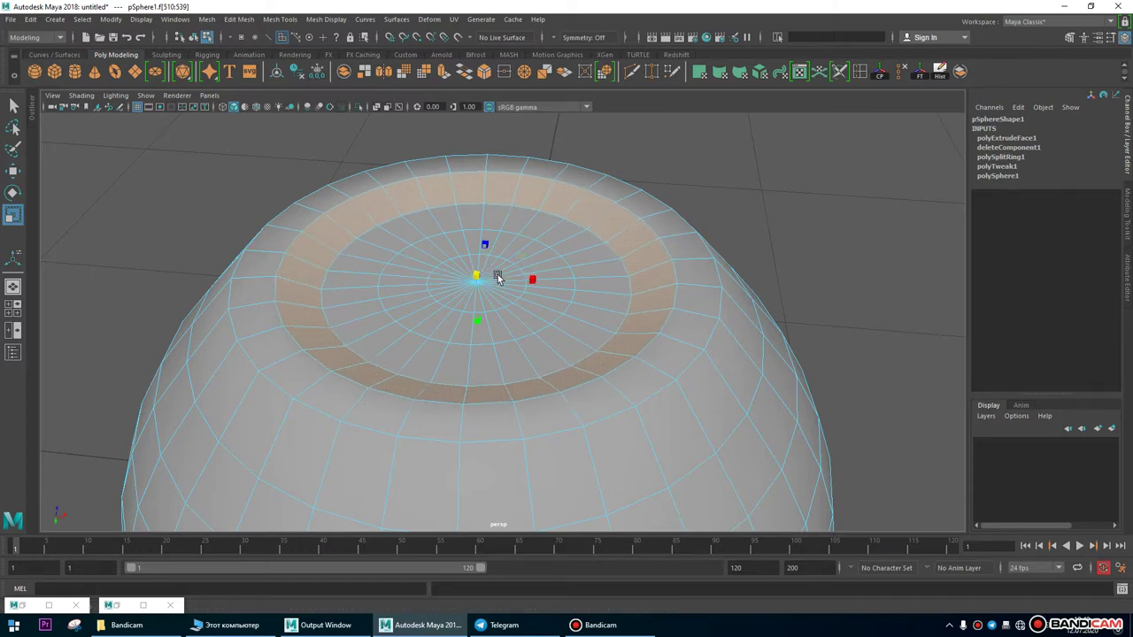
scroll(607, 324, "down", 5)
left_click_drag(372, 245, 448, 224, "alt")
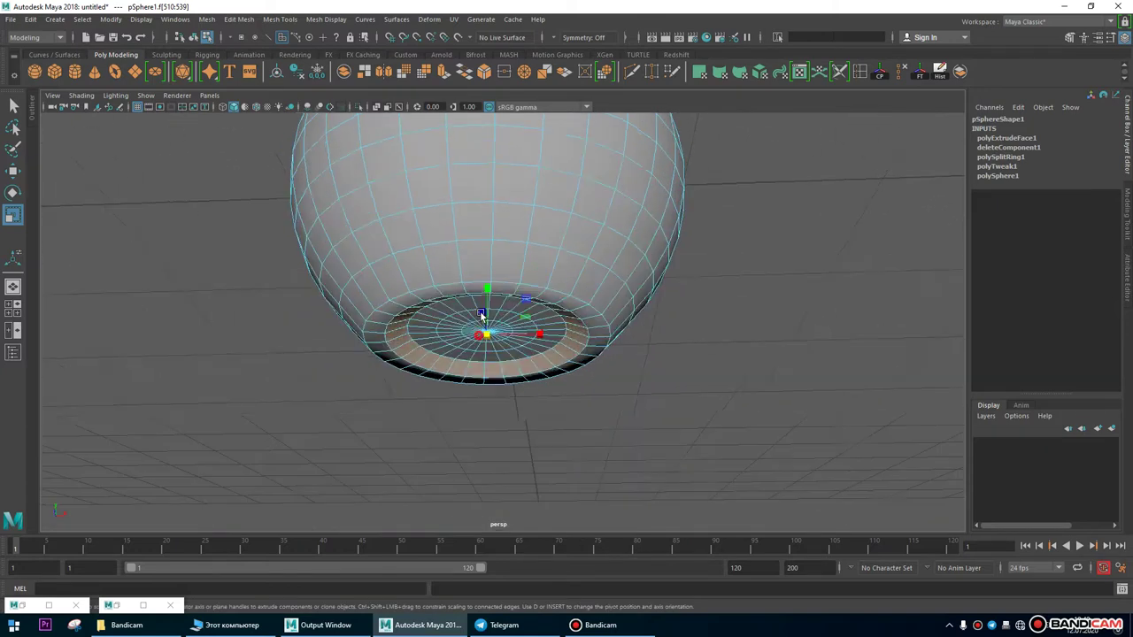
Select the face loop on the base rim around the recess.
right_click_drag(400, 275, 390, 315)
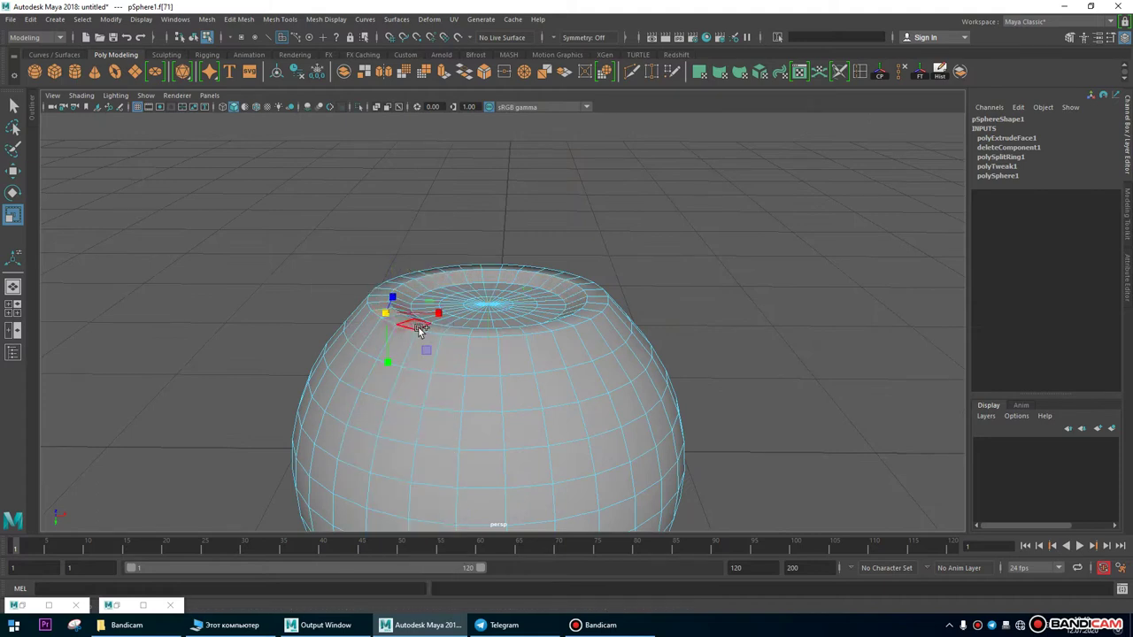
scroll(394, 319, "up", 3)
left_click_drag(416, 359, 404, 376, "alt")
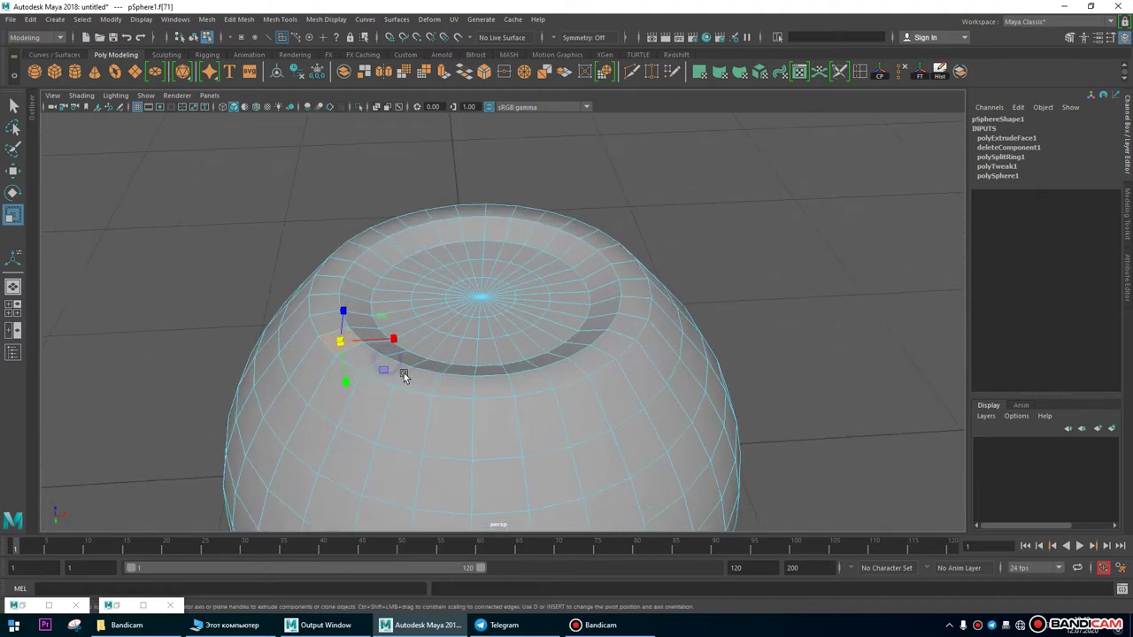
double_click(356, 358)
Return to object mode, deselect the model and inspect its top opening and recessed base.
left_click_drag(543, 380, 582, 313, "alt")
right_click_drag(539, 283, 640, 235)
left_click(742, 207)
scroll(303, 222, "down", 5)
left_click_drag(303, 222, 328, 392, "alt")
left_click_drag(425, 359, 448, 351, "alt")
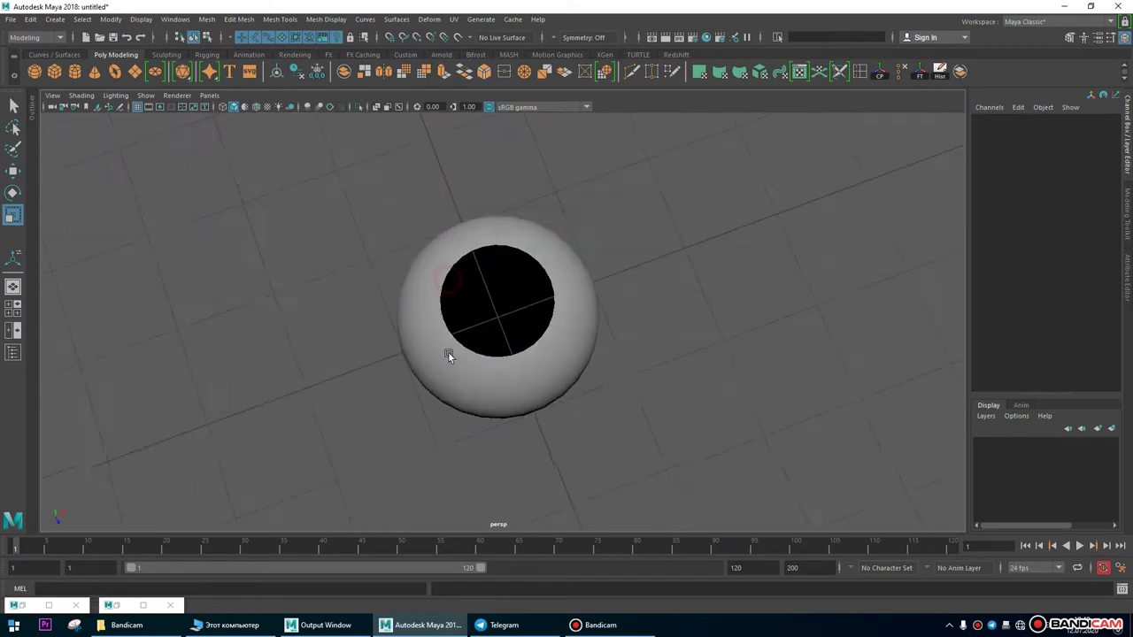
scroll(447, 352, "up", 2)
left_click_drag(574, 349, 600, 346, "alt")
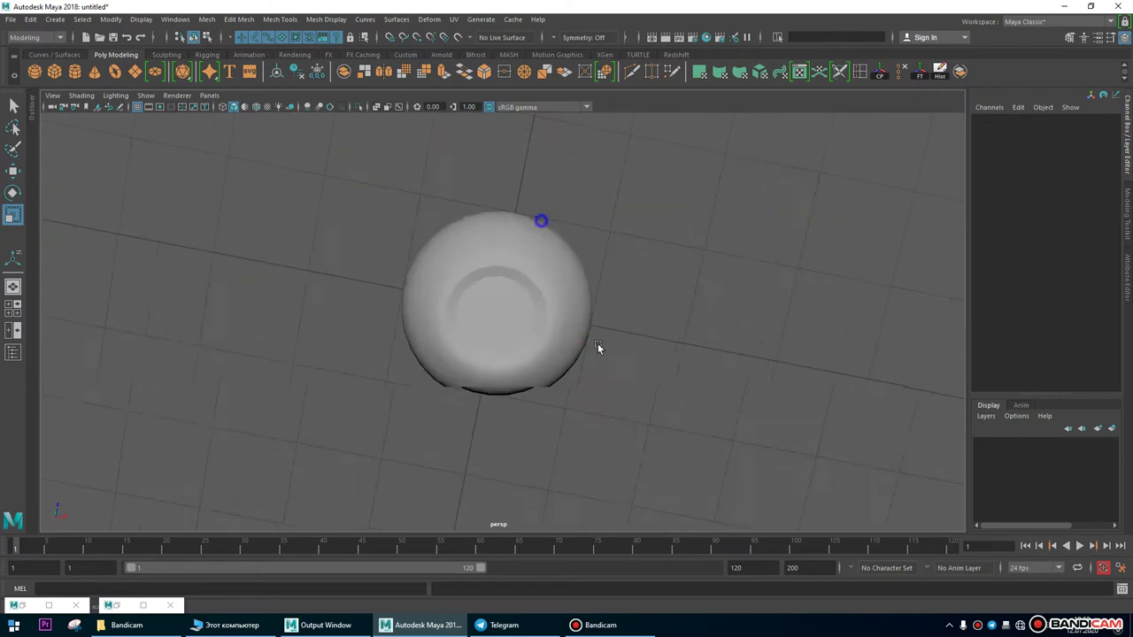
right_click_drag(599, 346, 615, 256, "alt")
Preview the model smoothed, examine the recessed base's edges, and restore the unsmoothed display.
left_click(599, 236)
left_click_drag(586, 255, 671, 258, "alt")
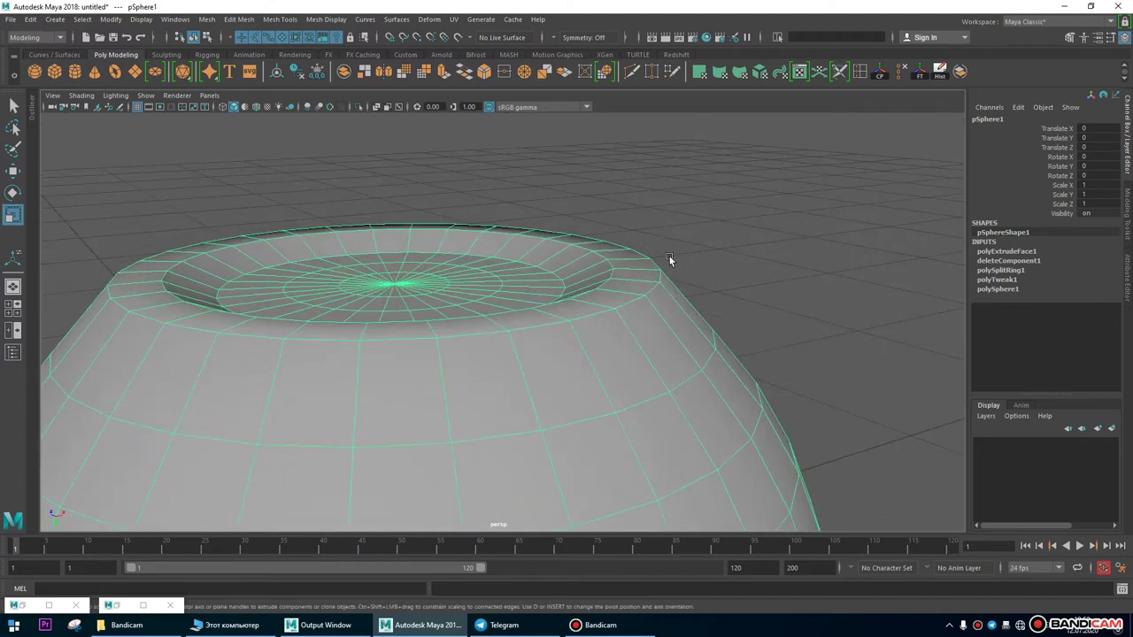
left_click(713, 245)
right_click_drag(789, 379, 331, 245, "alt")
left_click_drag(324, 286, 475, 257, "alt")
right_click_drag(476, 258, 549, 296, "alt")
left_click_drag(551, 296, 563, 256, "alt")
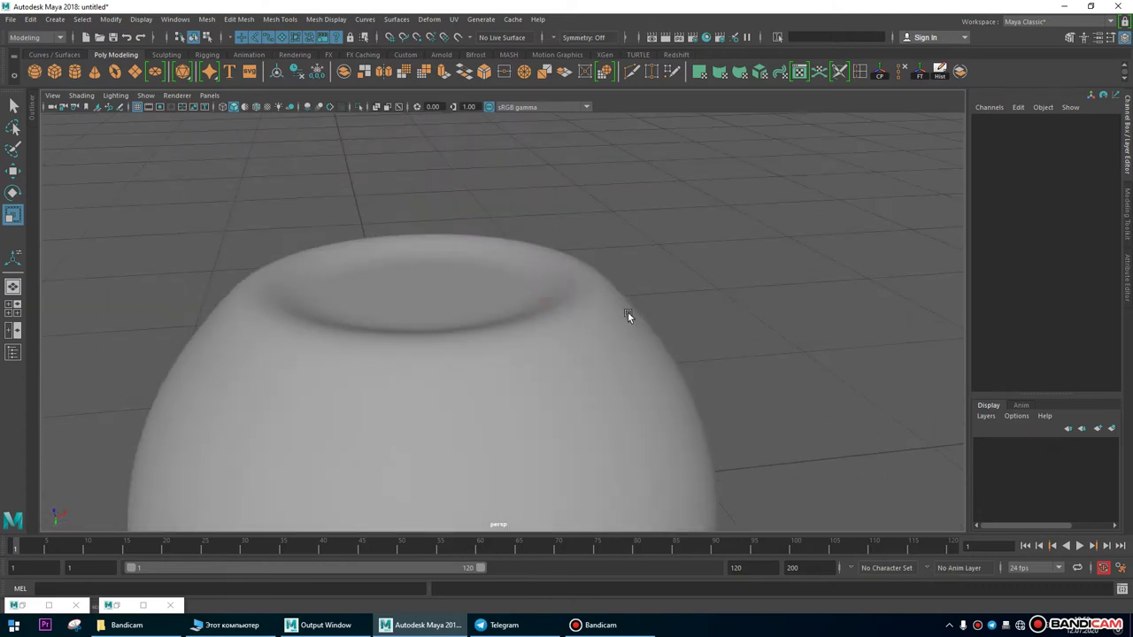
left_click(523, 281)
key("1")
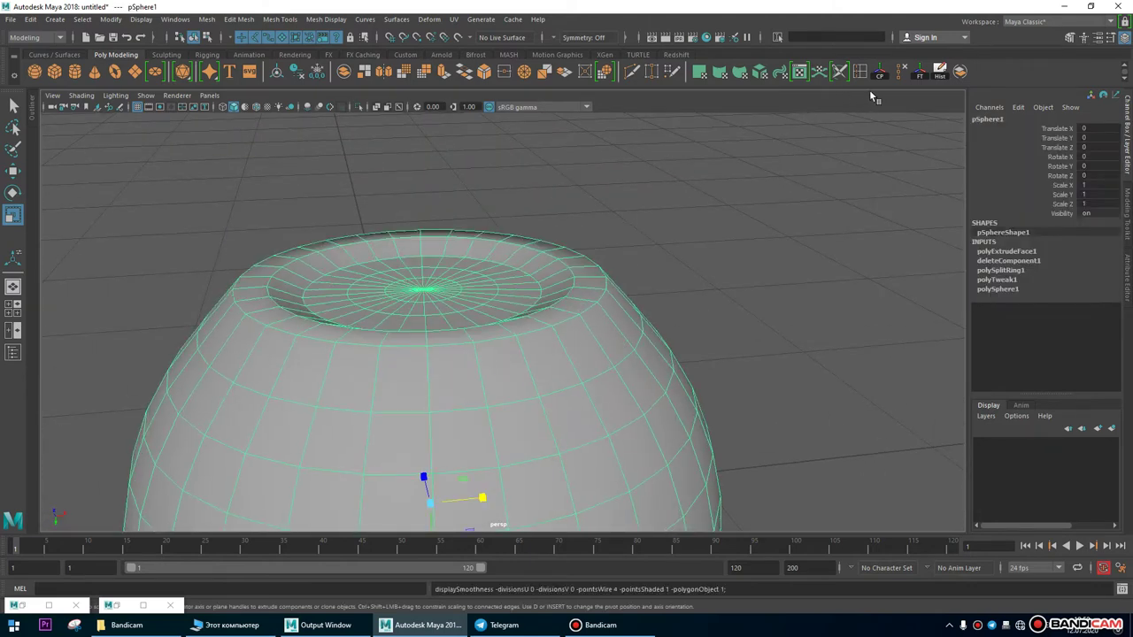
Insert a supporting edge loop around the vessel's outer wall, just beside the base rim.
left_click(278, 20)
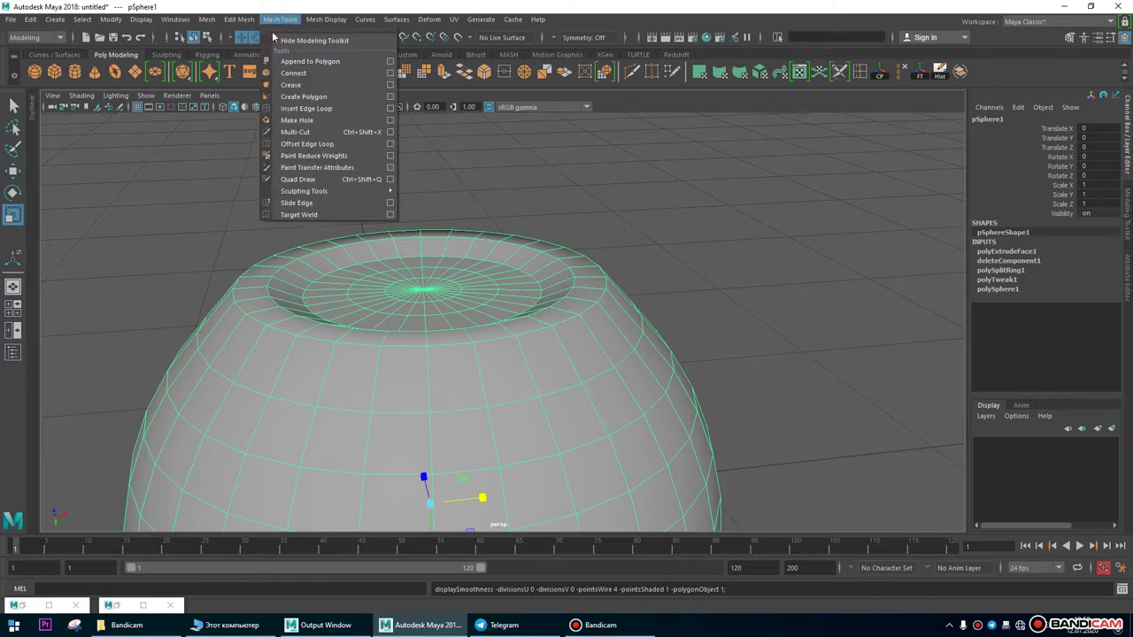
left_click(298, 109)
left_click_drag(714, 246, 534, 265, "alt")
right_click_drag(534, 265, 741, 311, "alt")
left_click_drag(741, 311, 691, 296, "alt")
left_click(692, 296)
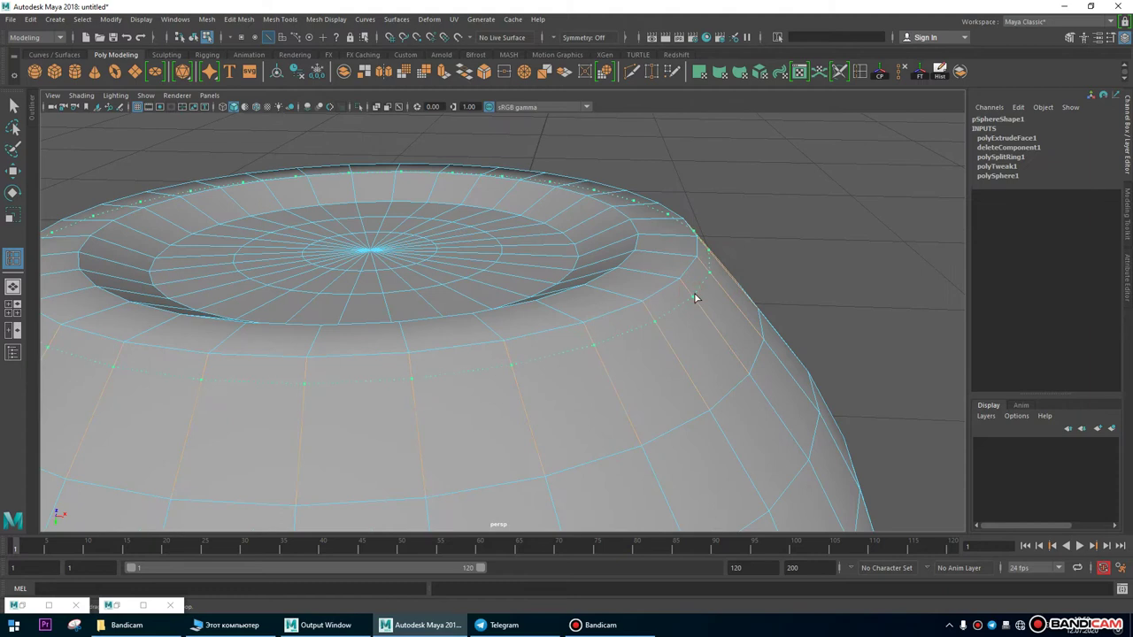
left_click(695, 299)
Insert another supporting edge loop on the side wall of the base recess, close to its rim.
mouse_move(788, 245)
left_mouse_down("alt")
mouse_move(837, 236)
mouse_move(807, 238)
left_mouse_up("alt")
left_click_drag(632, 258, 647, 270, "alt")
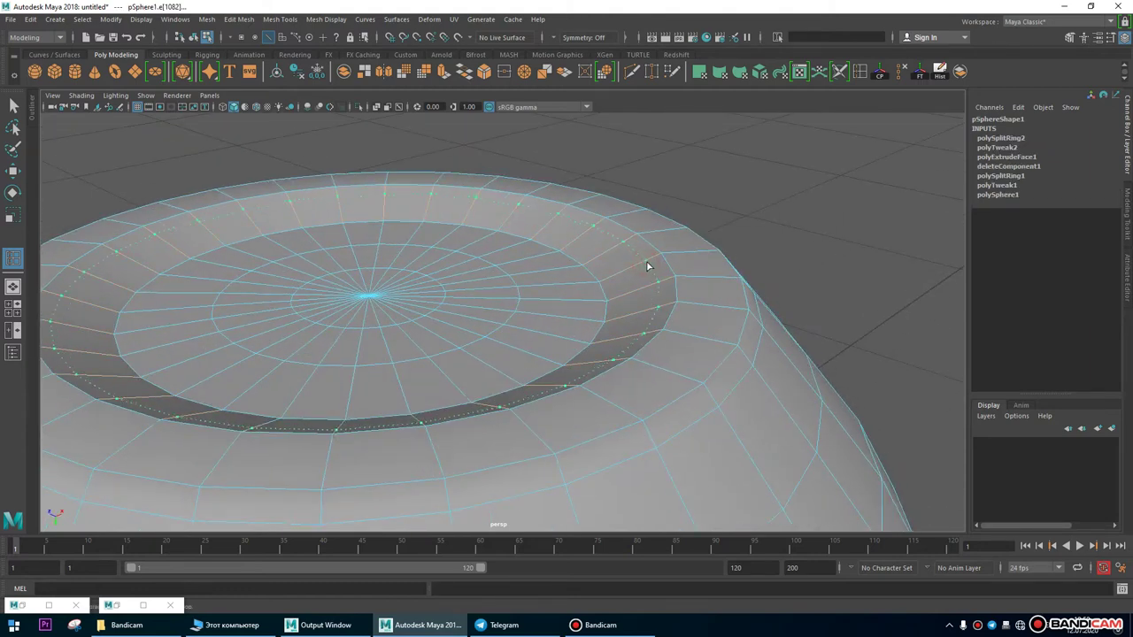
left_click(647, 266)
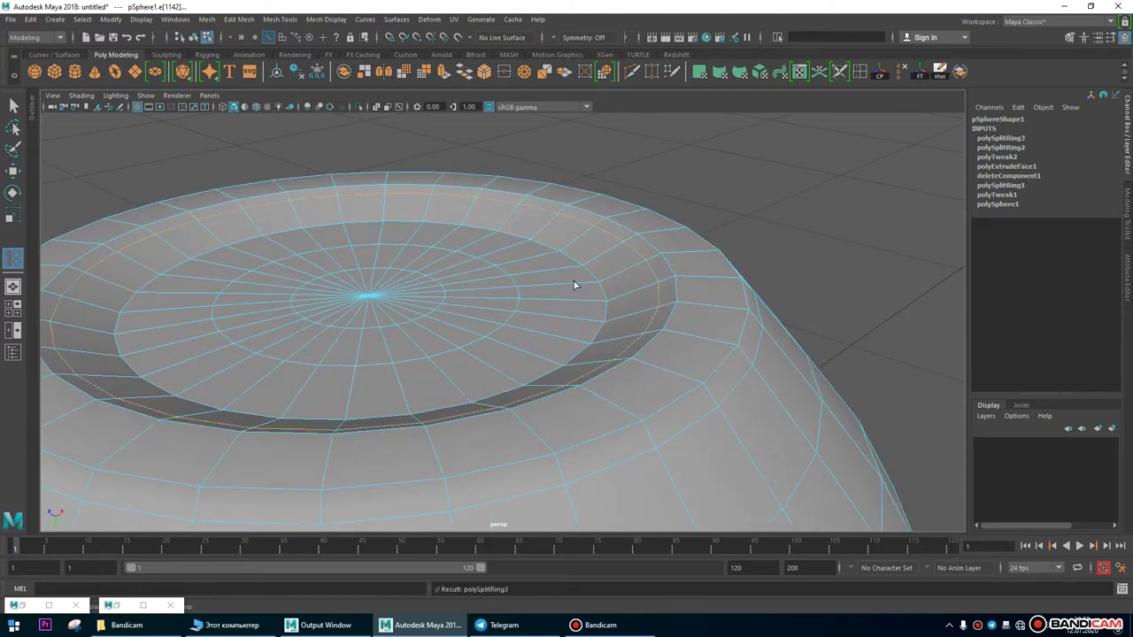
Return to object mode, deselect and inspect the vessel's base, and restore the unsmoothed display.
left_click(12, 170)
right_click_drag(413, 245, 578, 194)
left_click(784, 203)
scroll(705, 291, "down", 10)
left_click_drag(461, 281, 596, 285, "alt")
right_click_drag(596, 286, 811, 379, "alt")
left_click_drag(667, 304, 667, 337, "alt")
left_click(666, 335)
key("1")
Examine the supporting loops in edge mode, and inspect the base's outer corner with the mesh smoothed.
left_click_drag(539, 268, 730, 354, "alt")
right_click_drag(652, 268, 721, 275, "shift")
left_click_drag(721, 275, 561, 270, "alt")
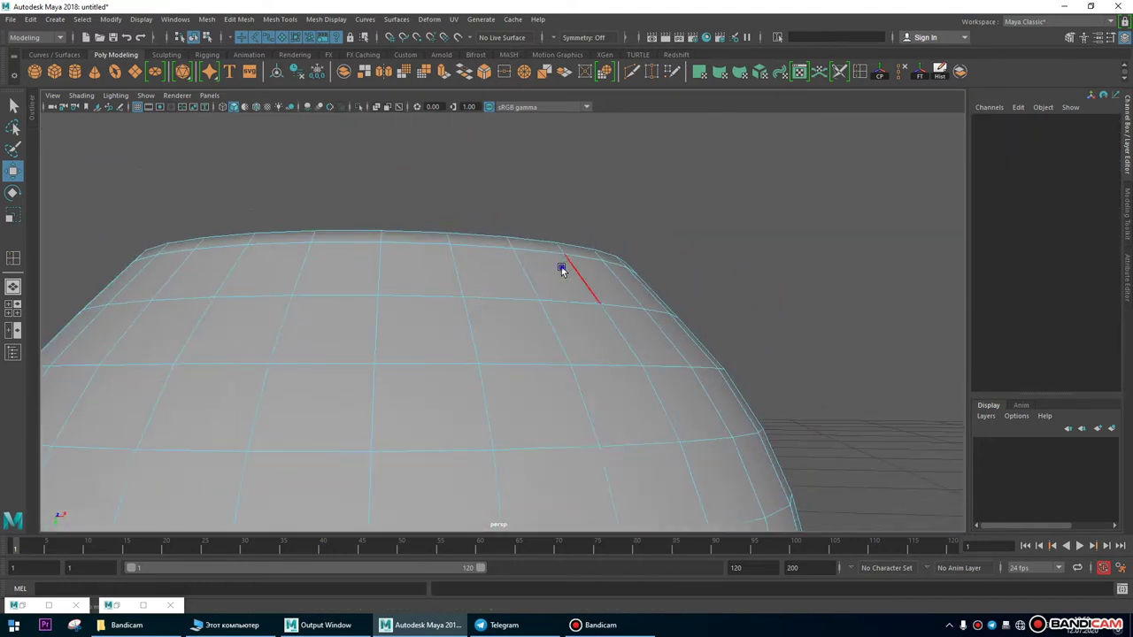
left_click(561, 269)
key("w")
left_click(751, 360)
left_click_drag(751, 359, 400, 292, "alt")
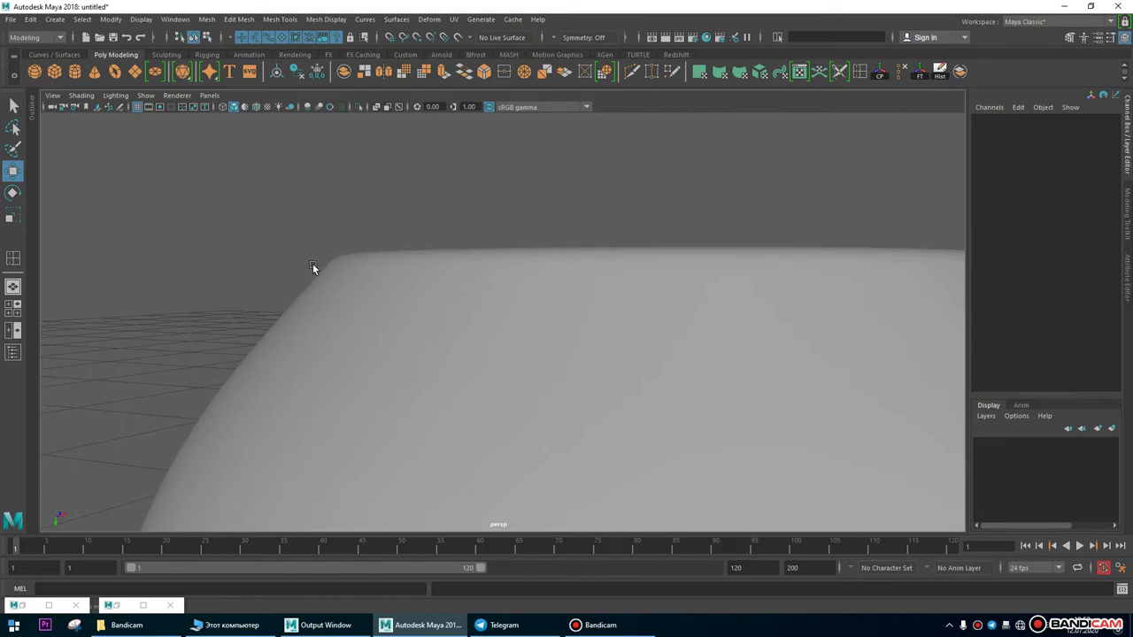
Try scaling the outer supporting edge loop beside the base rim slightly outward, and undo the scaling.
left_click(407, 287)
right_click_drag(374, 283, 382, 234)
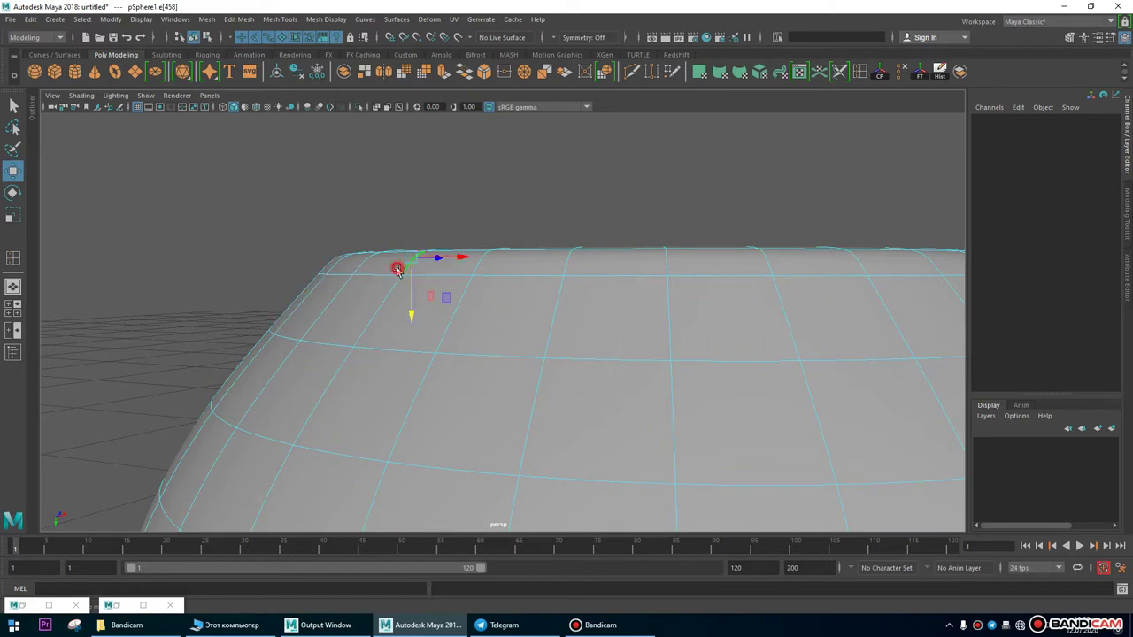
left_click(386, 272)
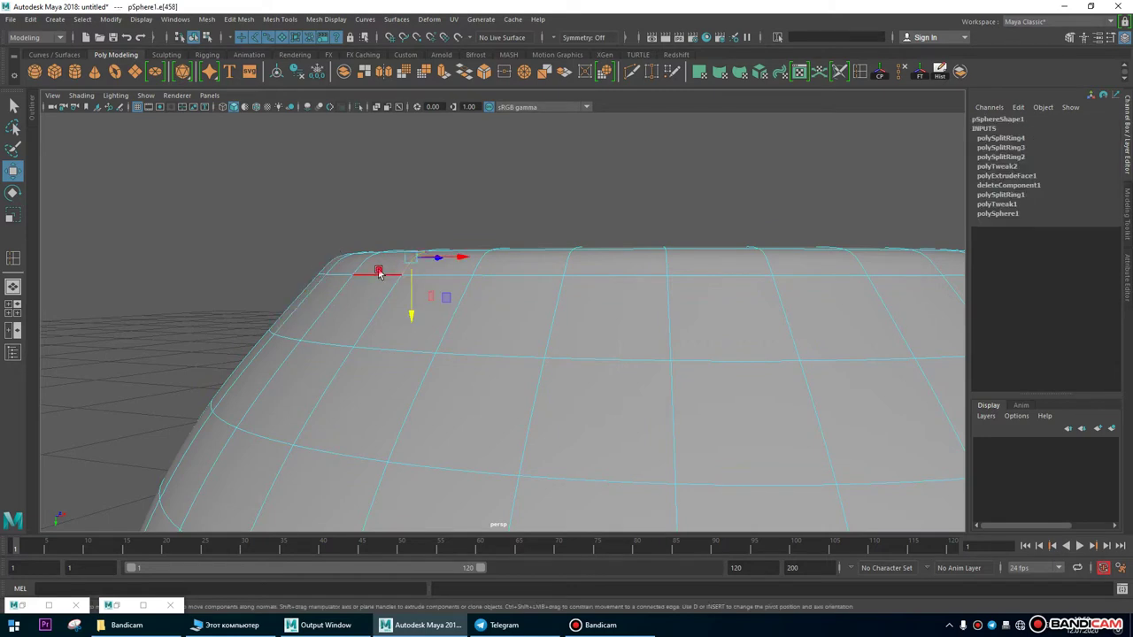
left_click(14, 218)
left_click_drag(684, 284, 571, 329, "alt")
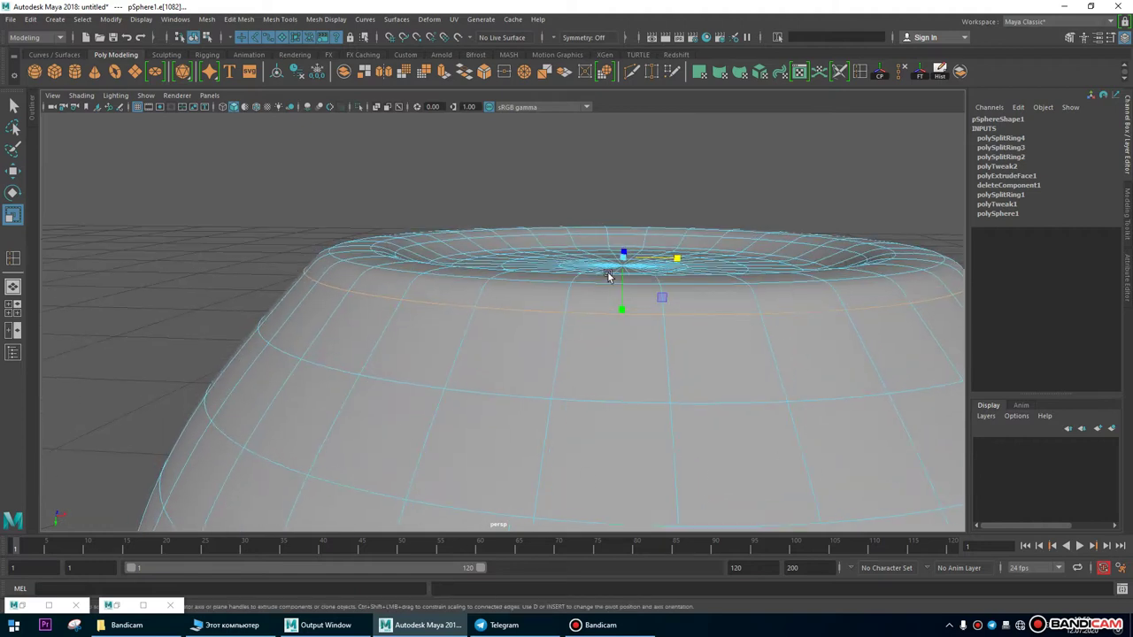
left_click_drag(647, 281, 586, 266, "alt")
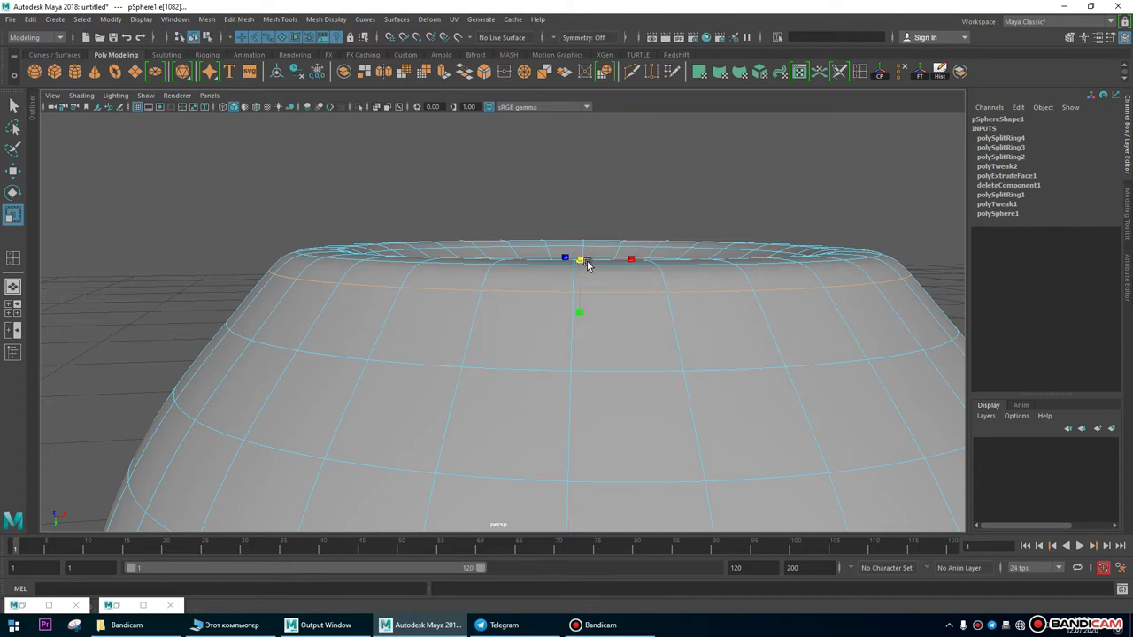
left_click_drag(425, 280, 405, 278, "alt")
key("ctrl+z")
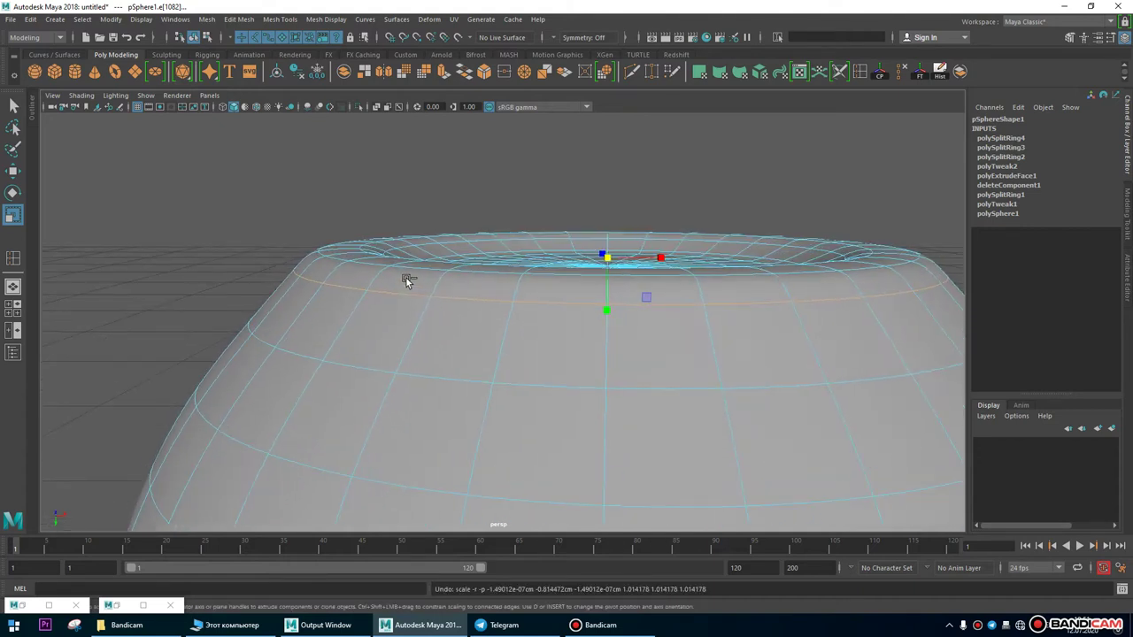
Return to object mode, deselect the vessel and inspect its smoothed opening and base profile.
left_click_drag(483, 309, 427, 233)
key("F8")
left_click(817, 222)
right_click_drag(542, 209, 423, 316, "alt")
left_click_drag(423, 316, 710, 317, "alt")
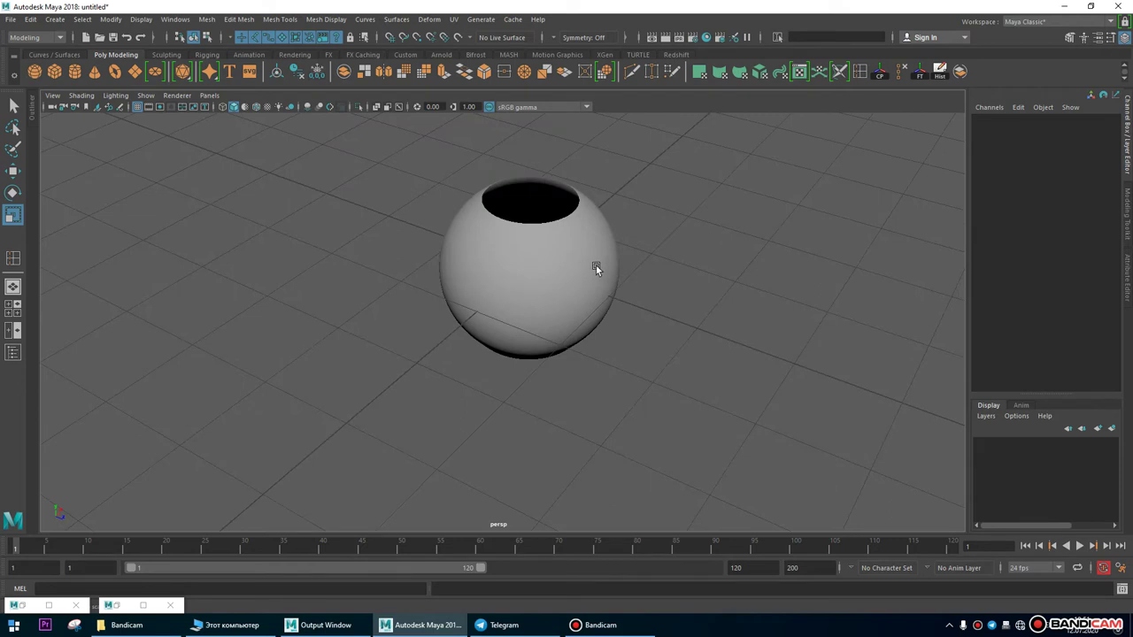
left_click_drag(595, 264, 588, 325, "alt")
right_click_drag(588, 325, 634, 259, "alt")
left_click_drag(633, 258, 706, 362, "alt")
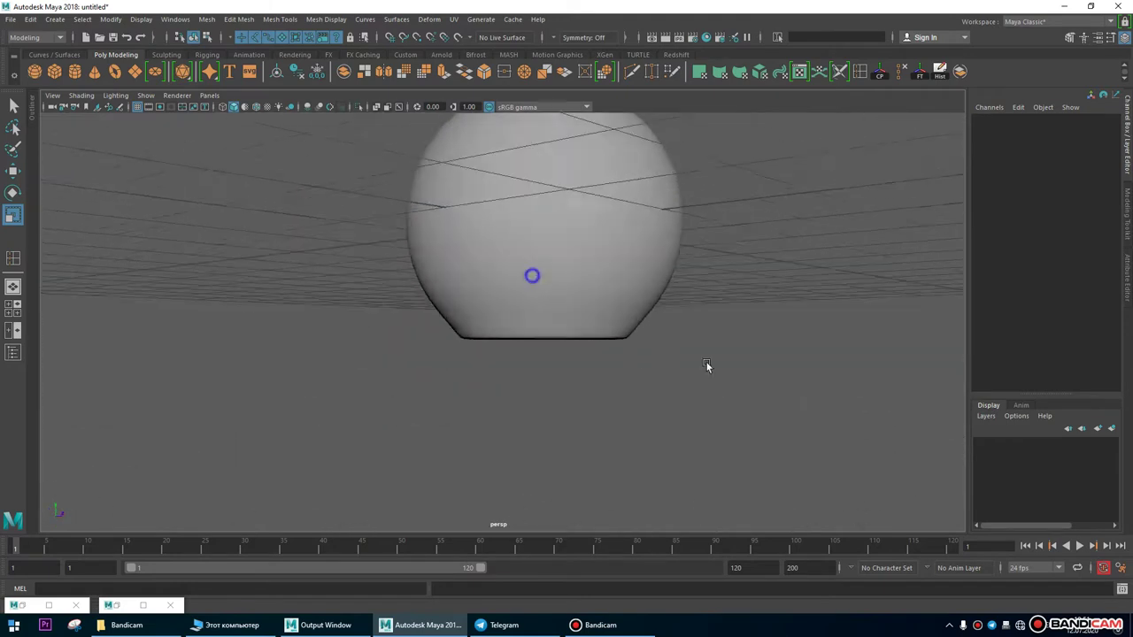
Examine the edges along the lower wall, and inspect the whole deselected vessel from its base to its opening.
scroll(706, 362, "up", 2)
left_click(627, 310)
right_click_drag(554, 309, 551, 263)
left_click(526, 310)
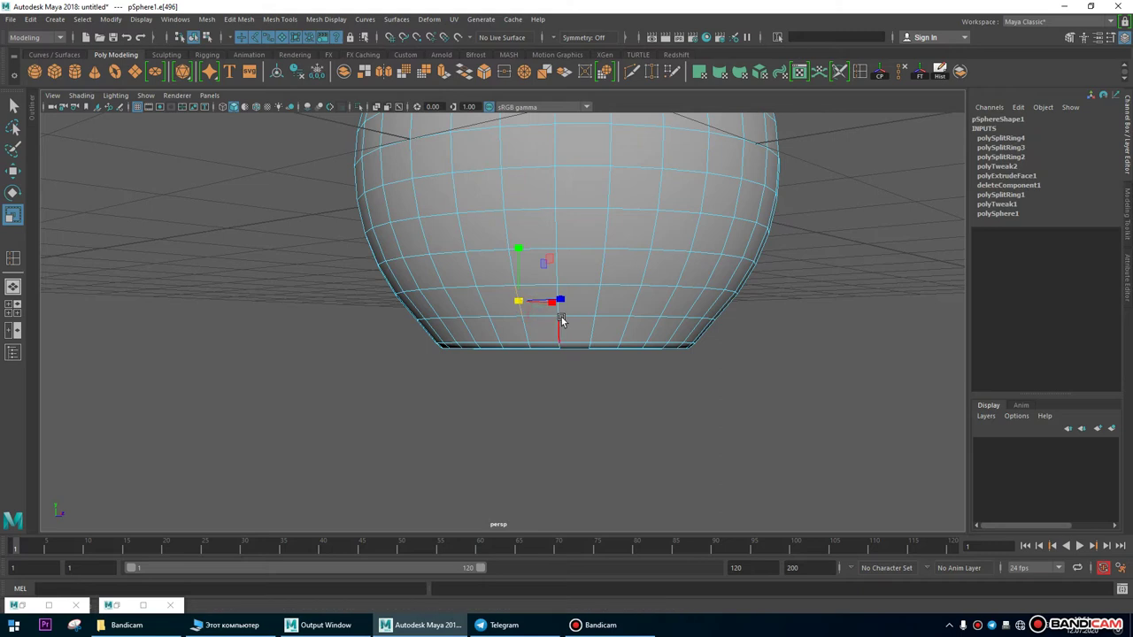
scroll(607, 347, "up", 4)
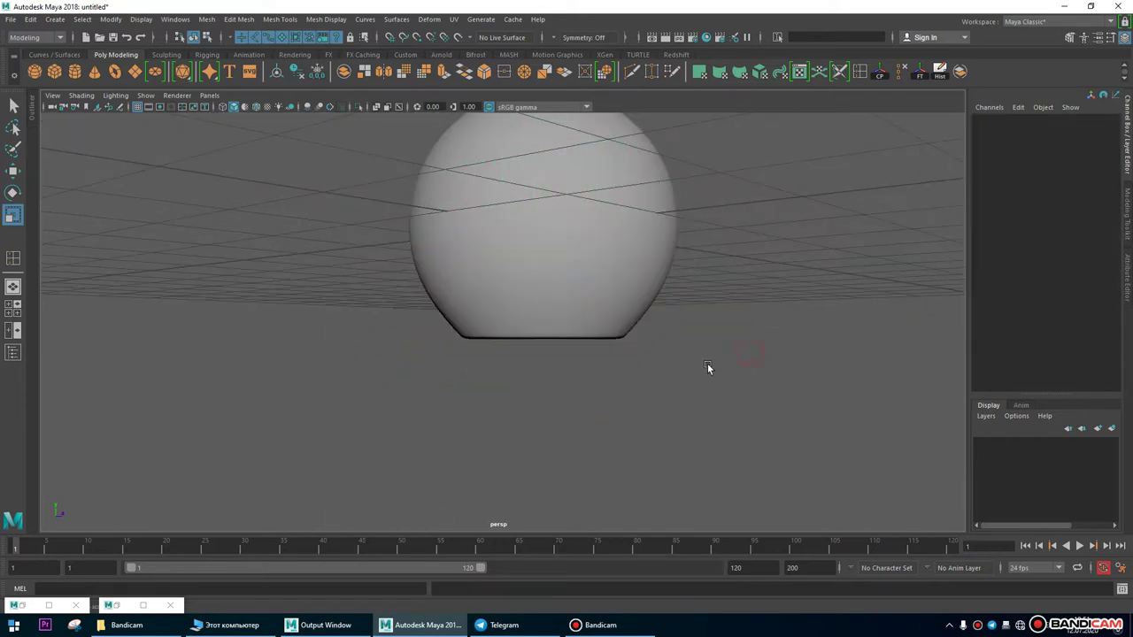
left_click_drag(708, 367, 445, 316, "alt")
scroll(398, 283, "down", 5)
left_click_drag(346, 253, 461, 301, "alt")
scroll(488, 308, "up", 5)
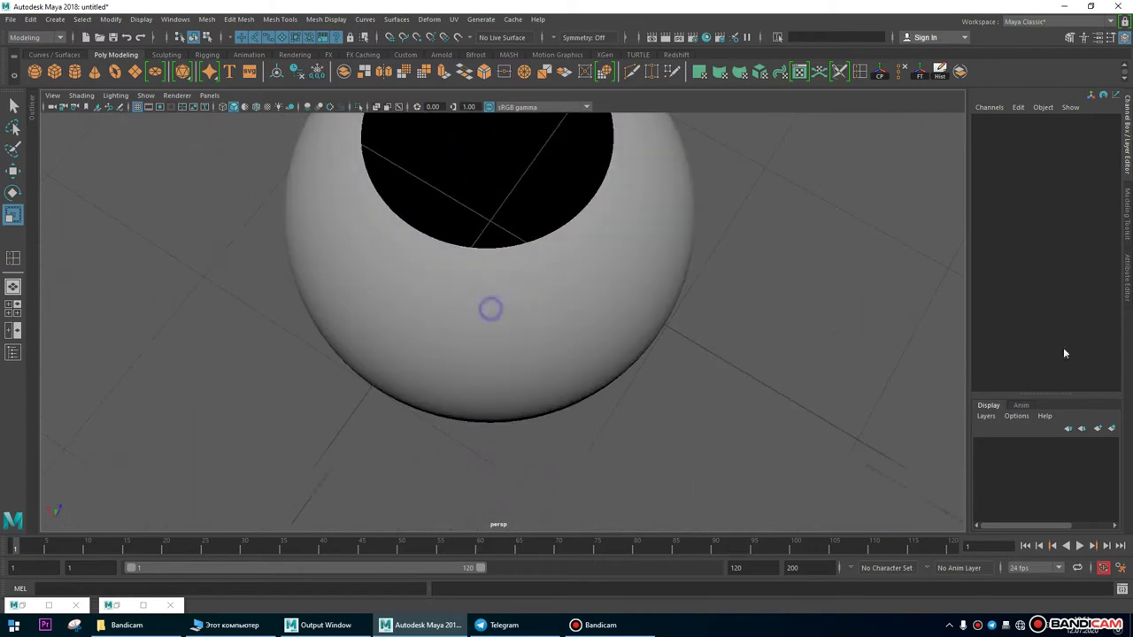
scroll(588, 225, "down", 3)
left_click_drag(588, 224, 508, 316, "alt")
Select the border edge loop around the vessel's top opening, e[840:869].
left_click(580, 300)
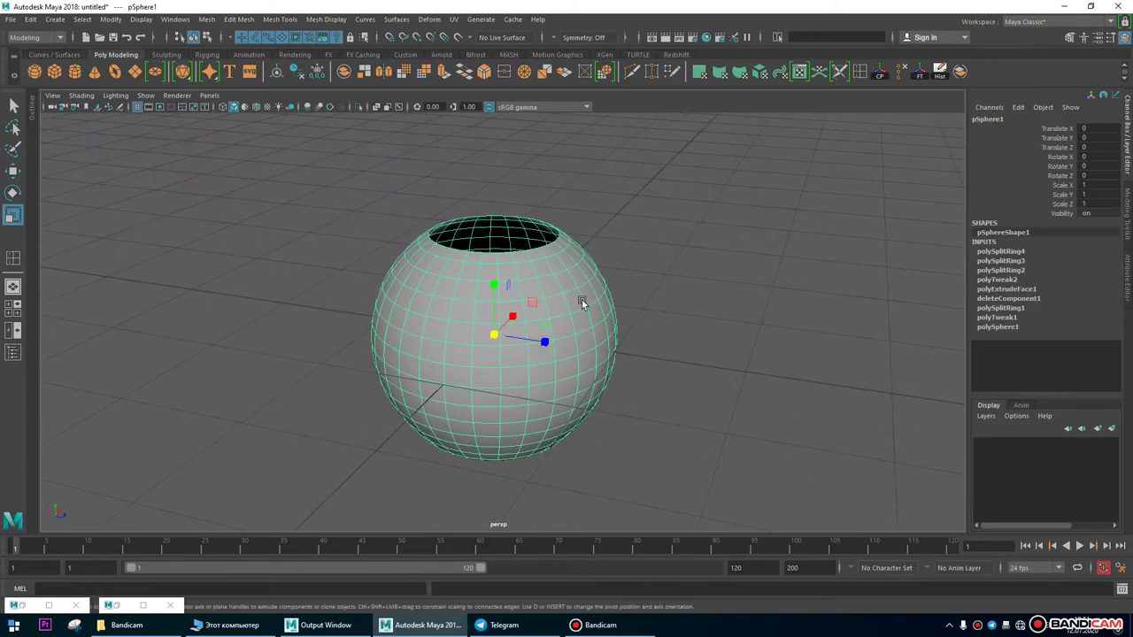
mouse_move(562, 271)
left_mouse_down("alt")
mouse_move(528, 289)
mouse_move(652, 331)
mouse_move(663, 250)
mouse_move(579, 293)
mouse_move(546, 286)
mouse_move(563, 266)
left_mouse_up("alt")
scroll(527, 289, "up", 3)
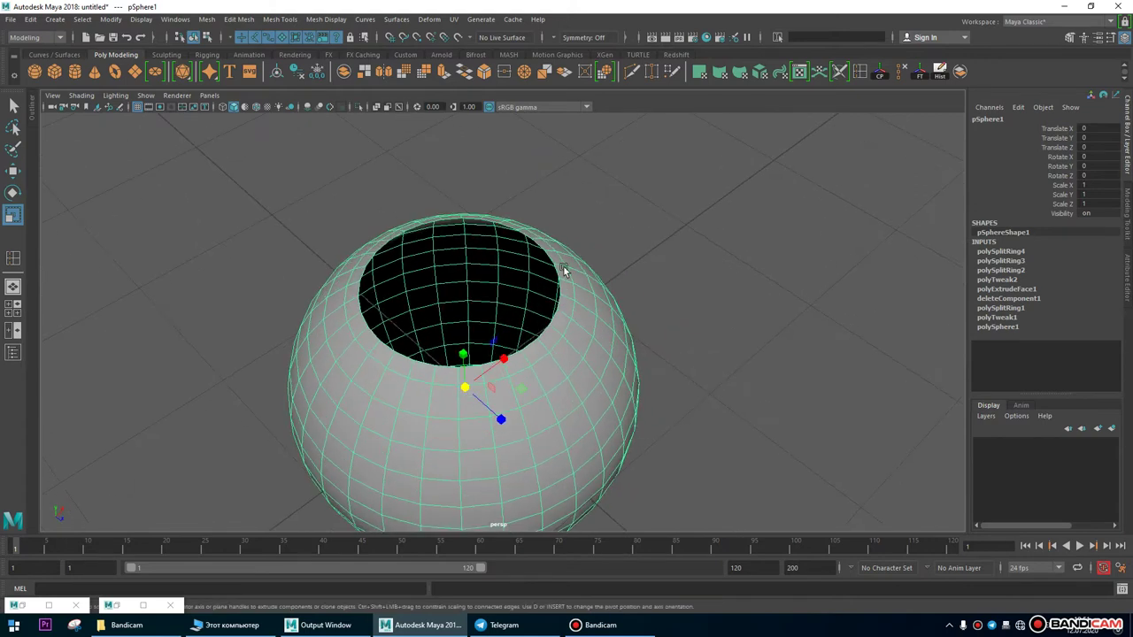
mouse_move(563, 265)
right_mouse_down()
mouse_move(563, 238)
mouse_move(560, 265)
right_mouse_up()
double_click(559, 269)
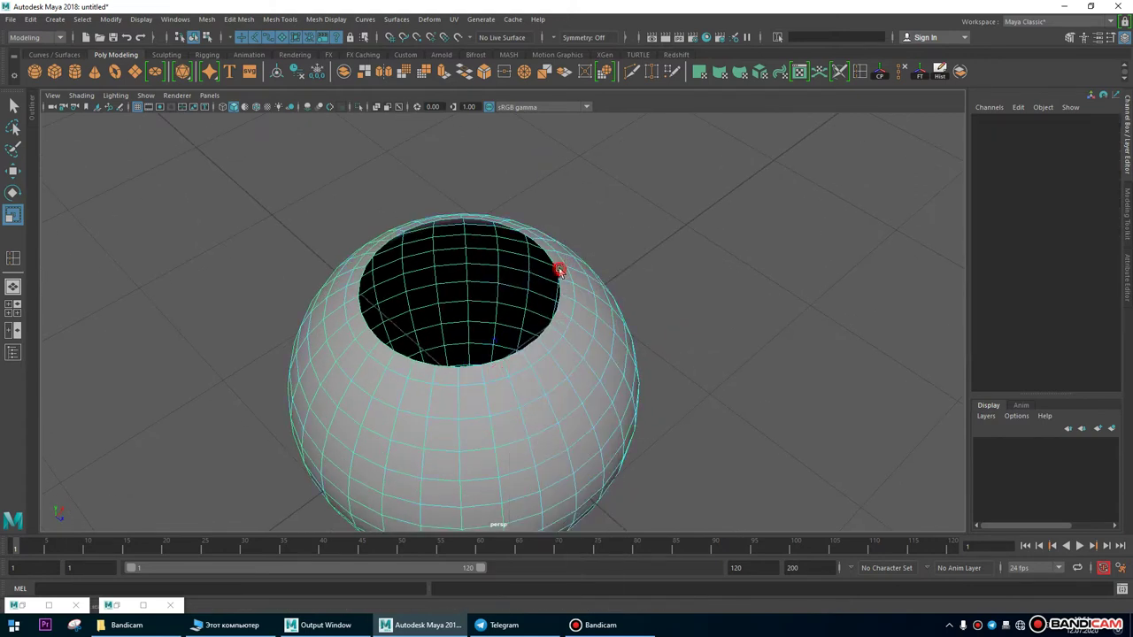
left_click_drag(673, 237, 416, 292, "alt")
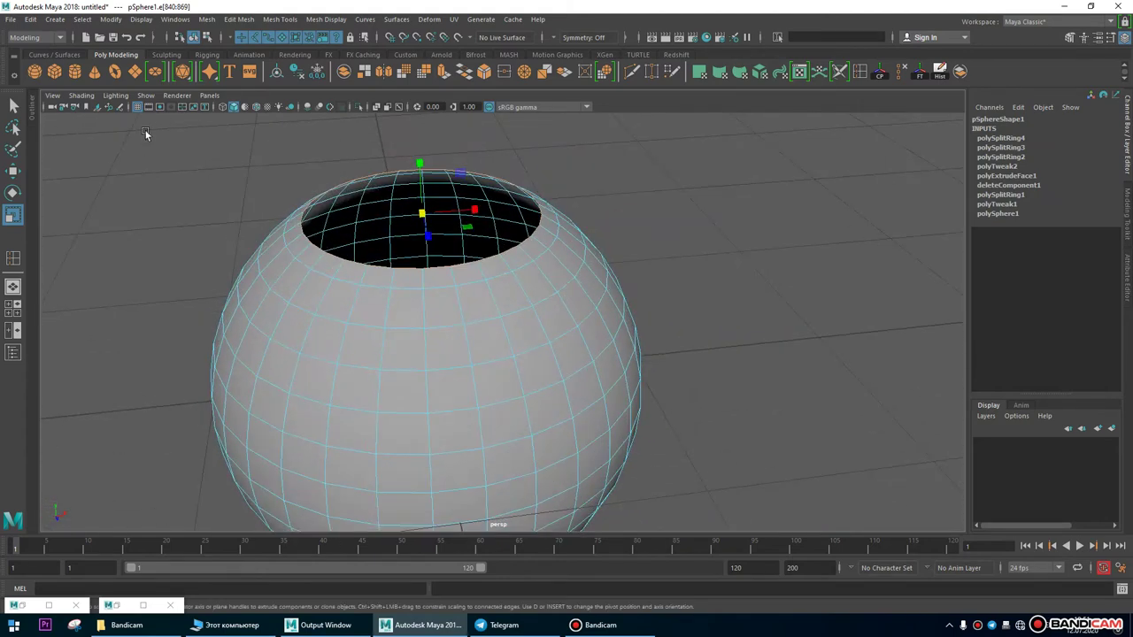
Extrude the opening's border edges and scale them inward to form a narrow, flat rim.
left_click(274, 19)
mouse_move(244, 21)
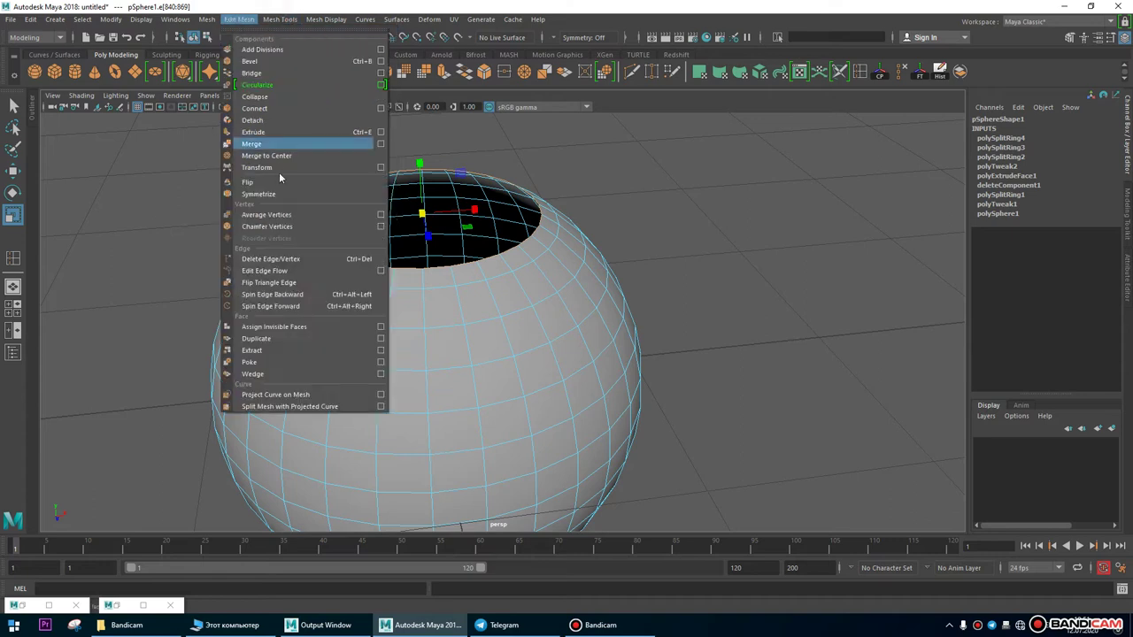
left_click(252, 132)
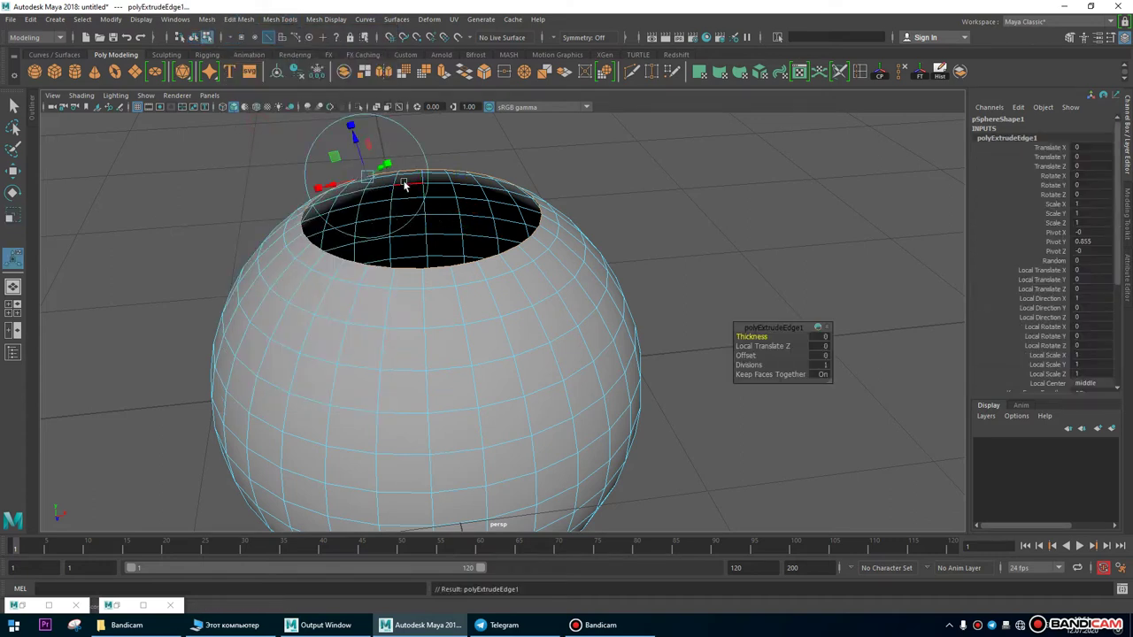
left_click_drag(395, 182, 363, 216, "alt")
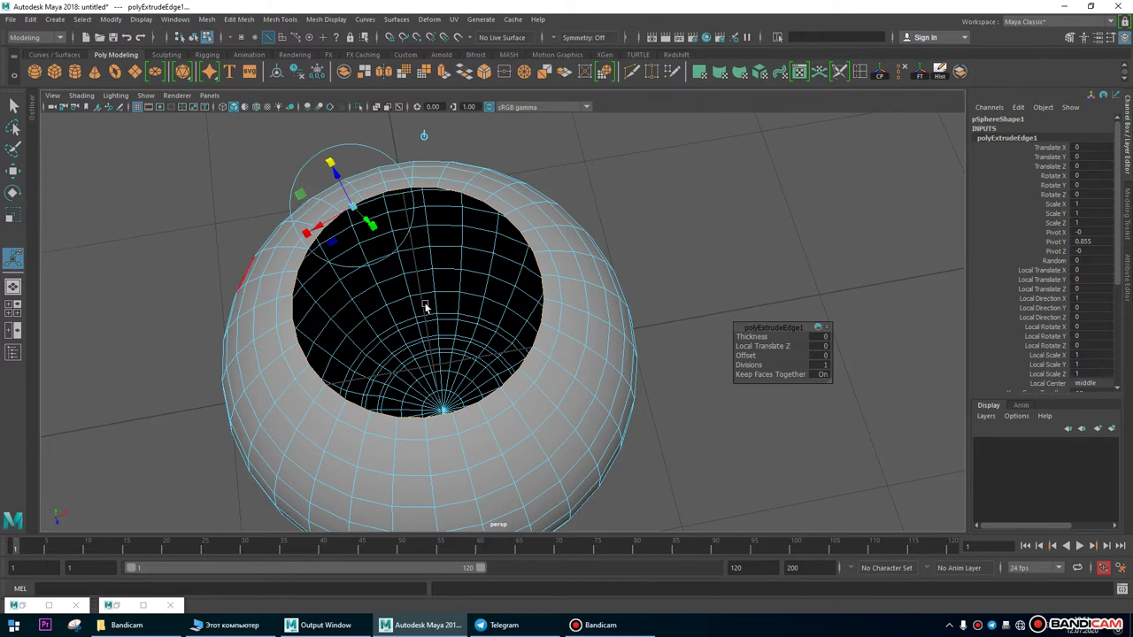
left_click(13, 216)
left_click_drag(421, 298, 384, 303)
left_click_drag(364, 240, 327, 308, "alt")
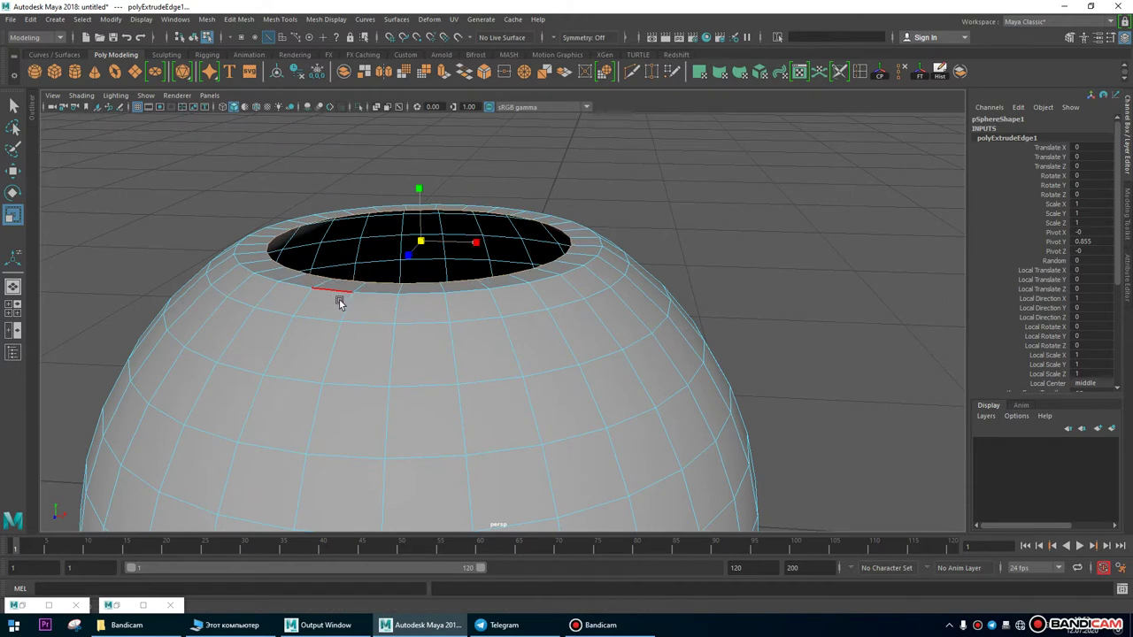
Extrude the rim's inner border edges downward into the opening with a Local Translate Z of -0.067.
mouse_move(445, 265)
left_mouse_down("alt")
mouse_move(357, 265)
mouse_move(293, 304)
mouse_move(354, 288)
mouse_move(357, 266)
left_mouse_up("alt")
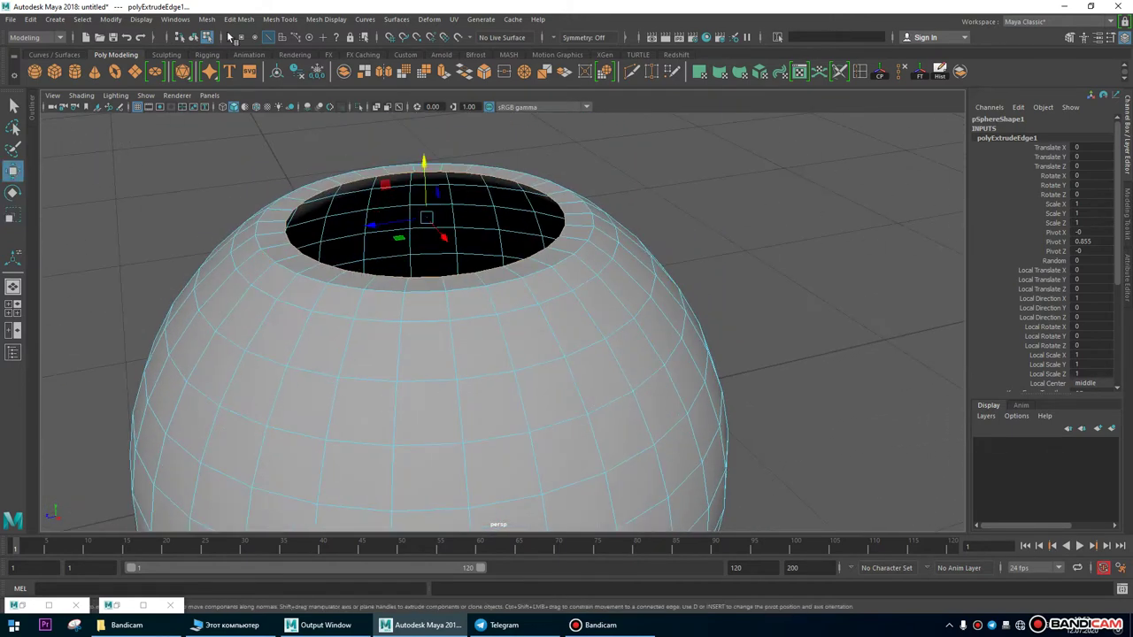
left_click(246, 21)
left_click(292, 140)
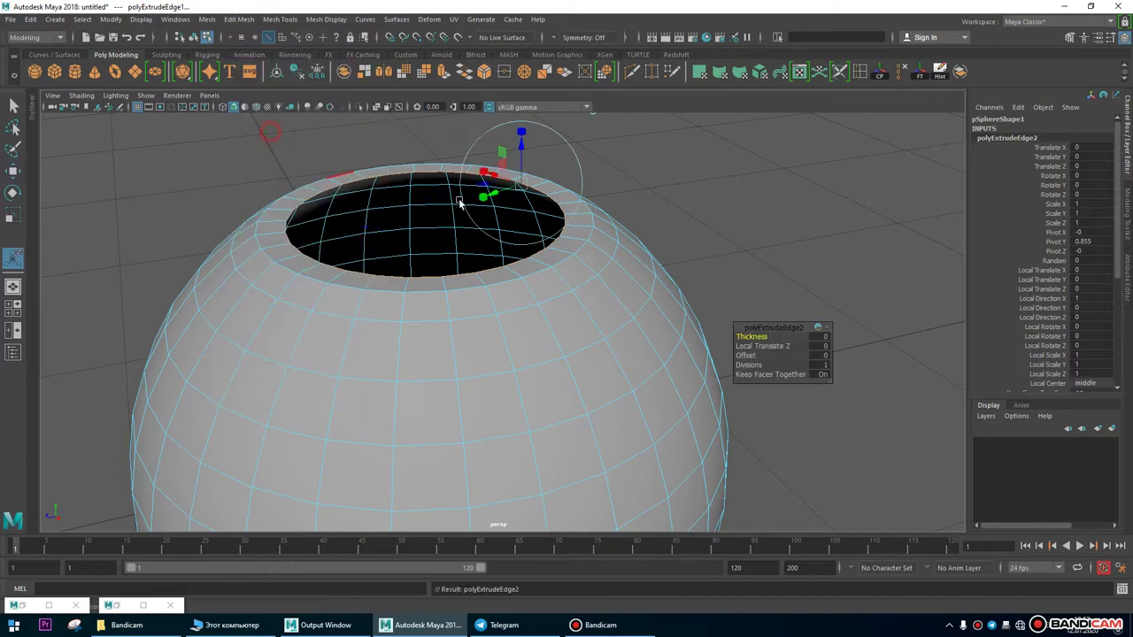
left_click_drag(520, 151, 539, 176)
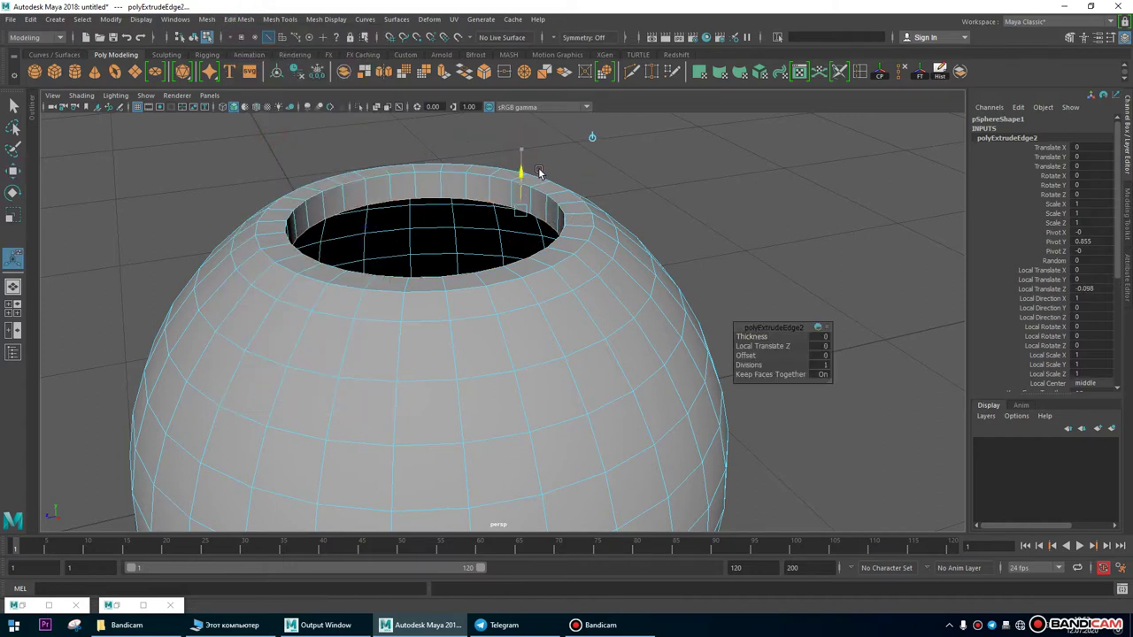
left_click_drag(533, 251, 480, 321, "alt")
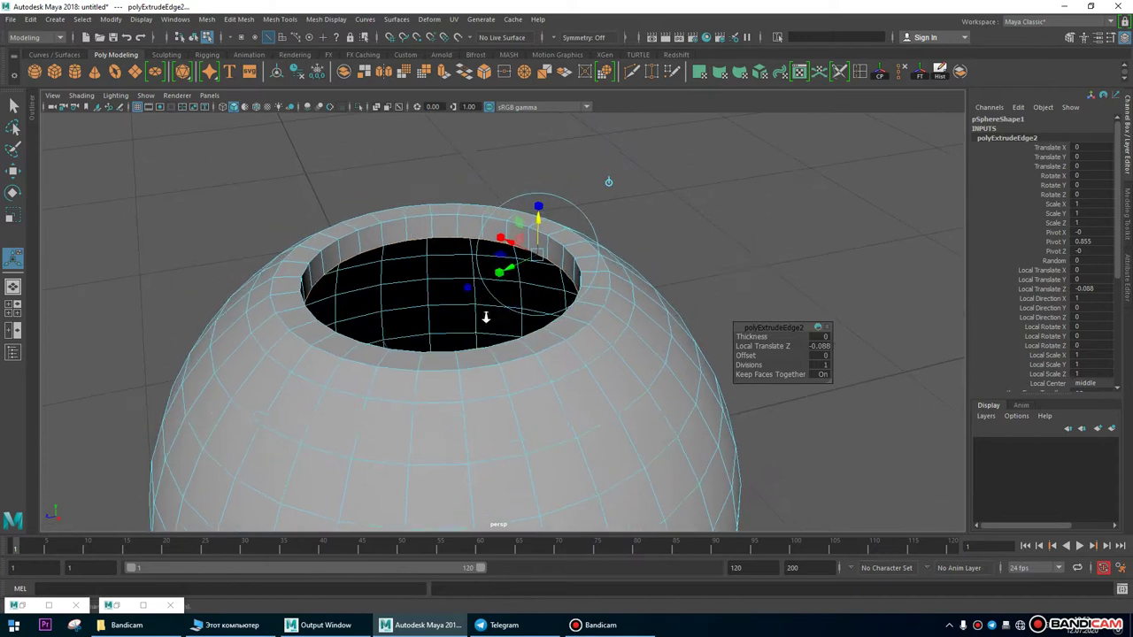
right_click_drag(480, 321, 723, 328, "alt")
left_click_drag(751, 337, 590, 307)
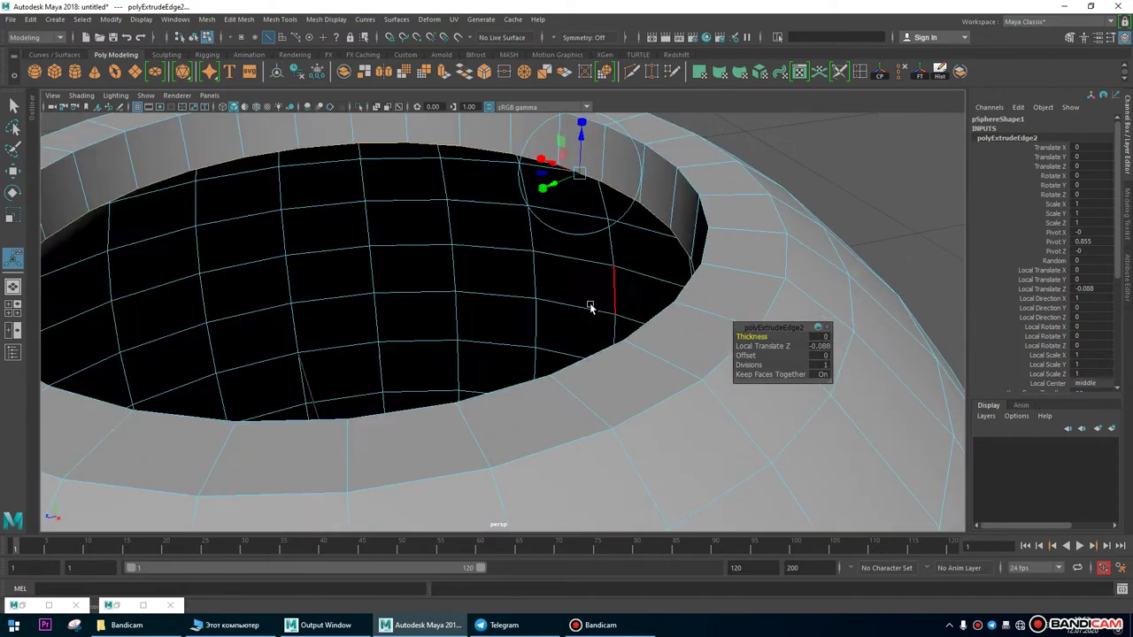
left_click_drag(572, 259, 590, 204, "alt")
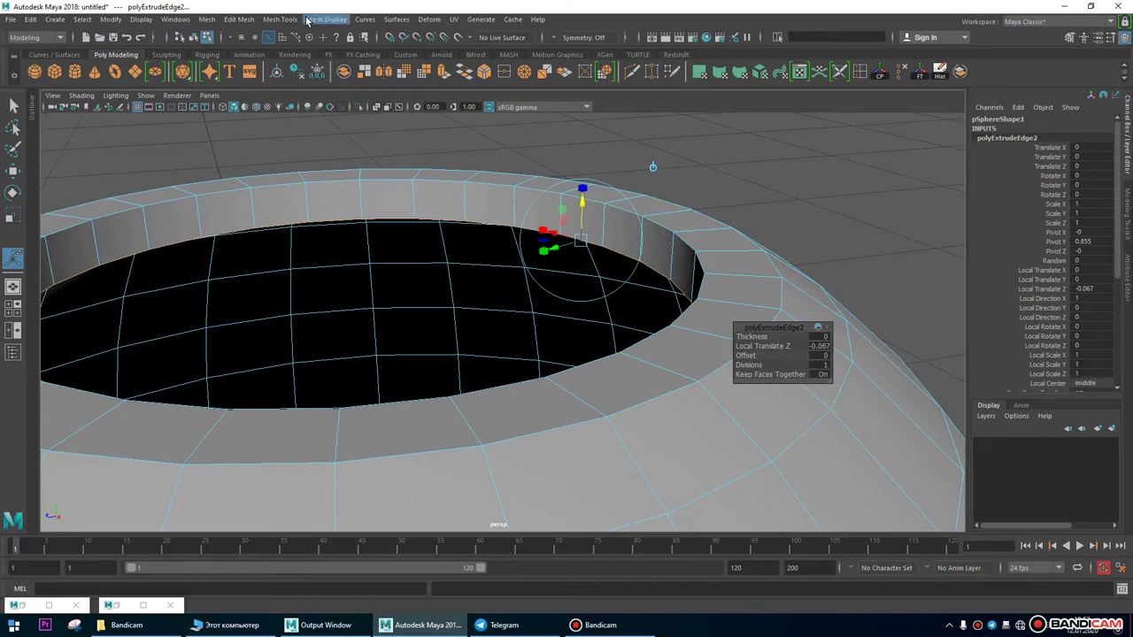
Extrude the lowered border edges again and scale them inward to form a recessed ledge inside the opening.
left_click_drag(632, 252, 514, 229, "alt")
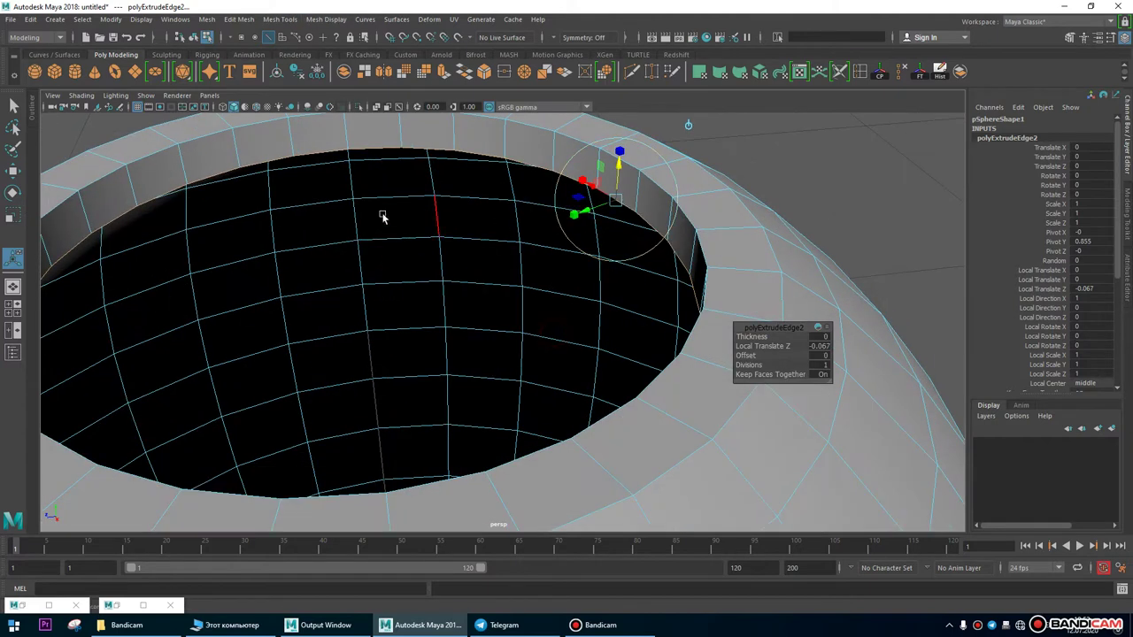
left_click(278, 19)
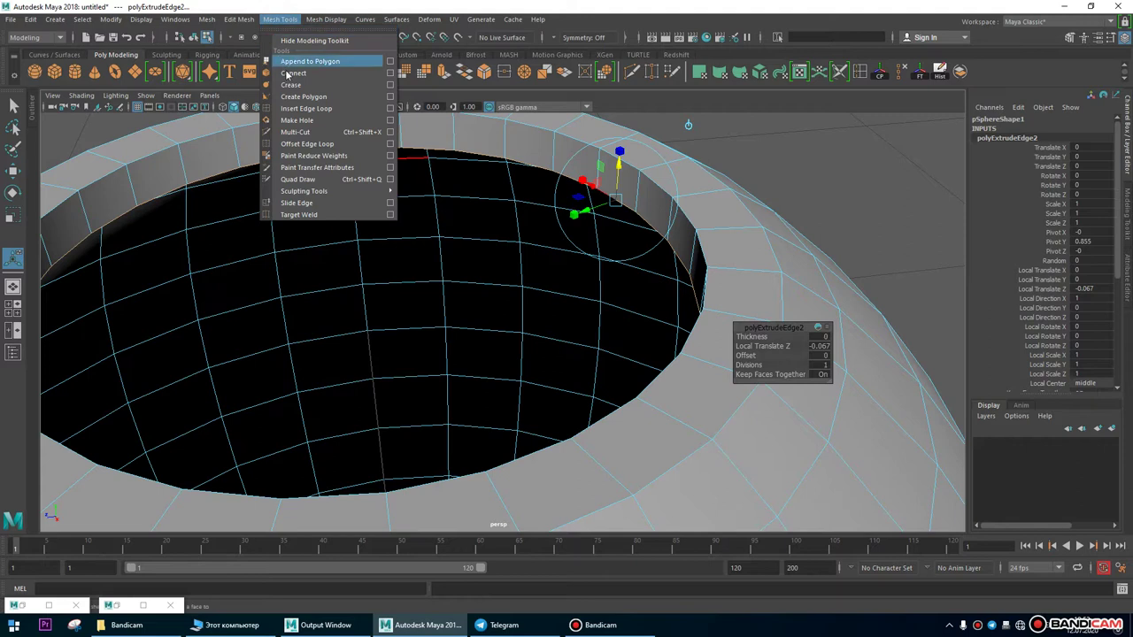
mouse_move(248, 20)
left_click(260, 132)
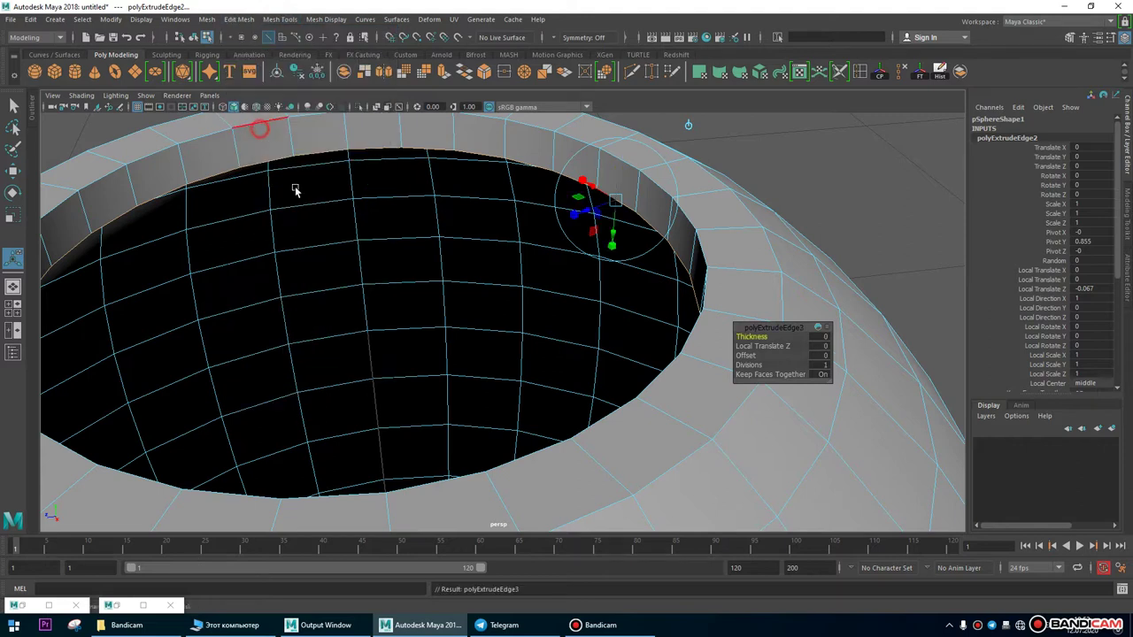
left_click(13, 213)
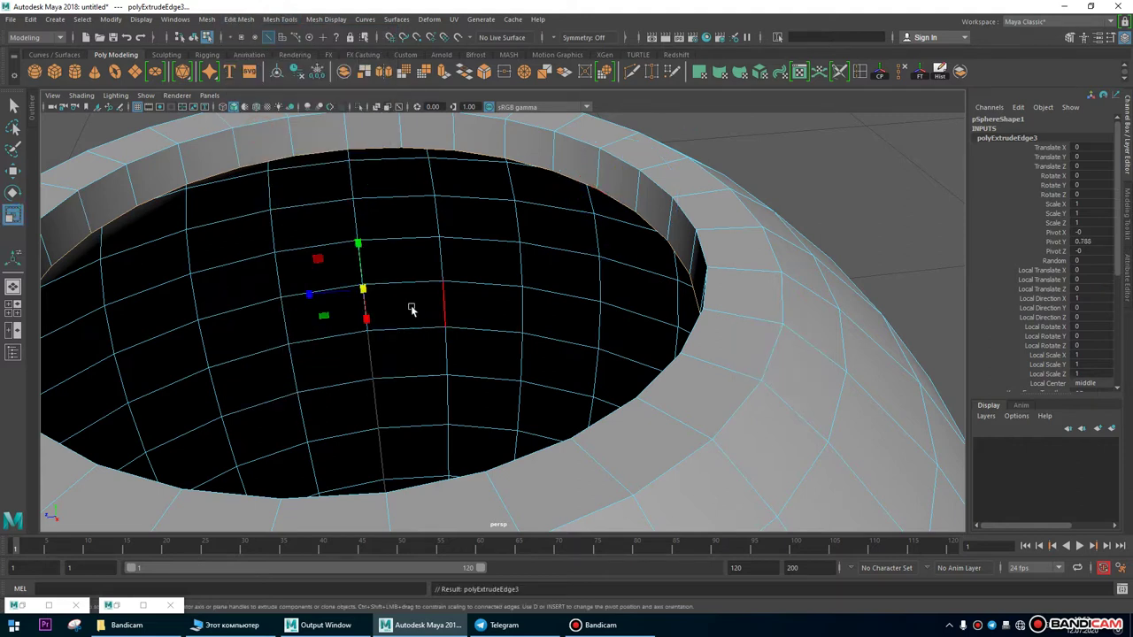
left_click_drag(366, 290, 316, 296)
right_click_drag(903, 212, 873, 212, "alt")
left_click_drag(873, 213, 668, 271, "alt")
right_click_drag(715, 280, 567, 276, "alt")
left_click_drag(567, 276, 460, 252, "alt")
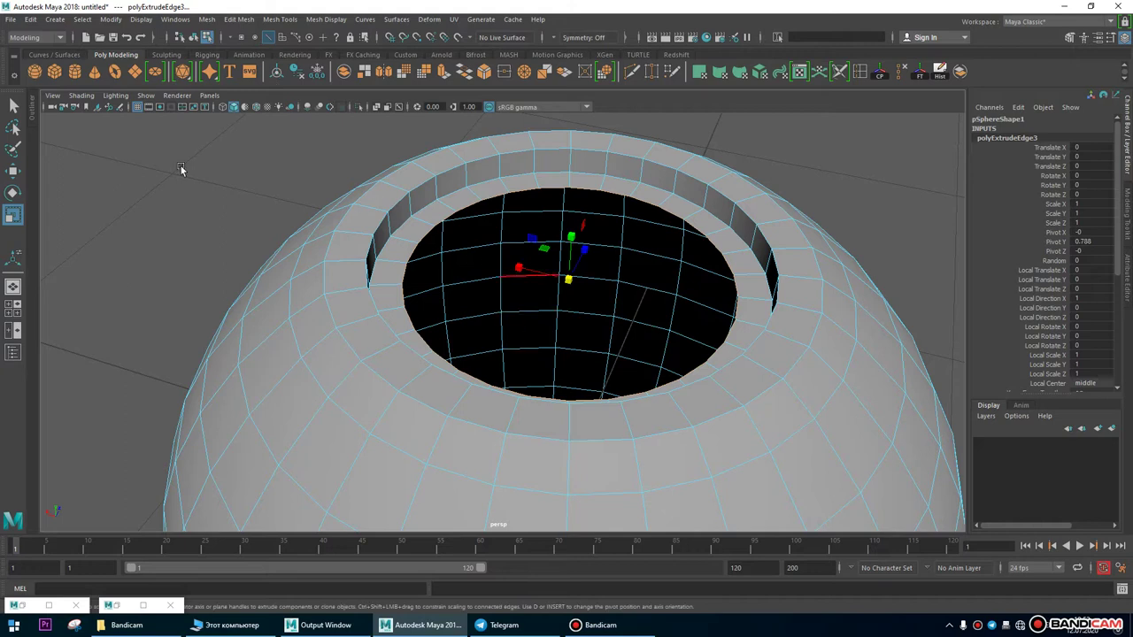
Extrude the ledge's inner border edges and move them downward to form a second, lower inner wall.
left_click_drag(570, 234, 580, 301)
key("ctrl+z")
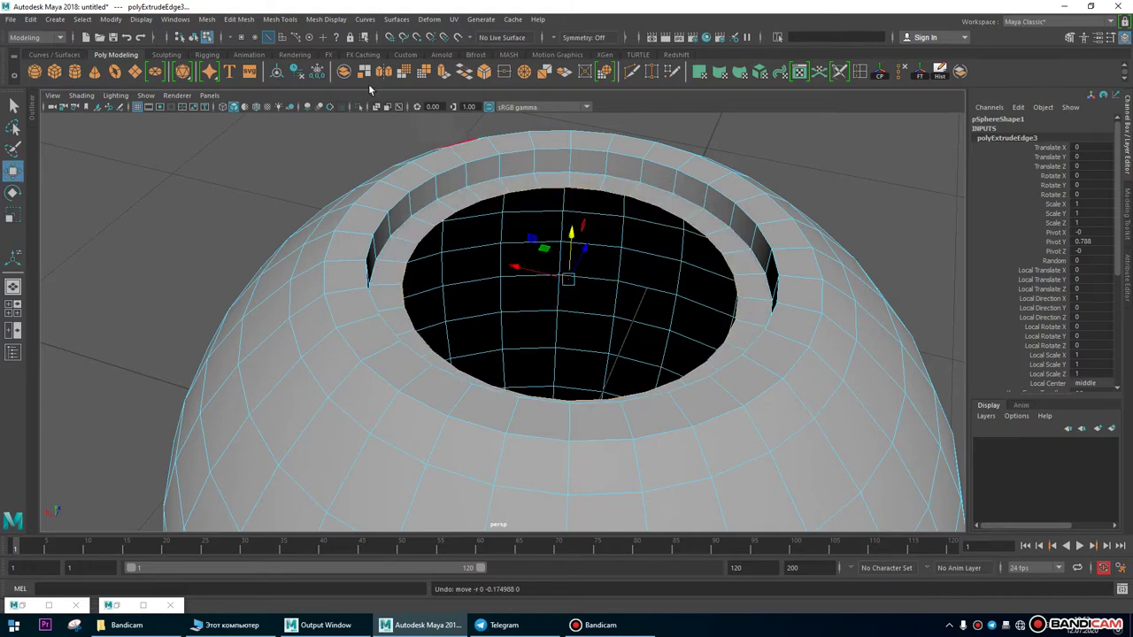
left_click(278, 18)
mouse_move(239, 19)
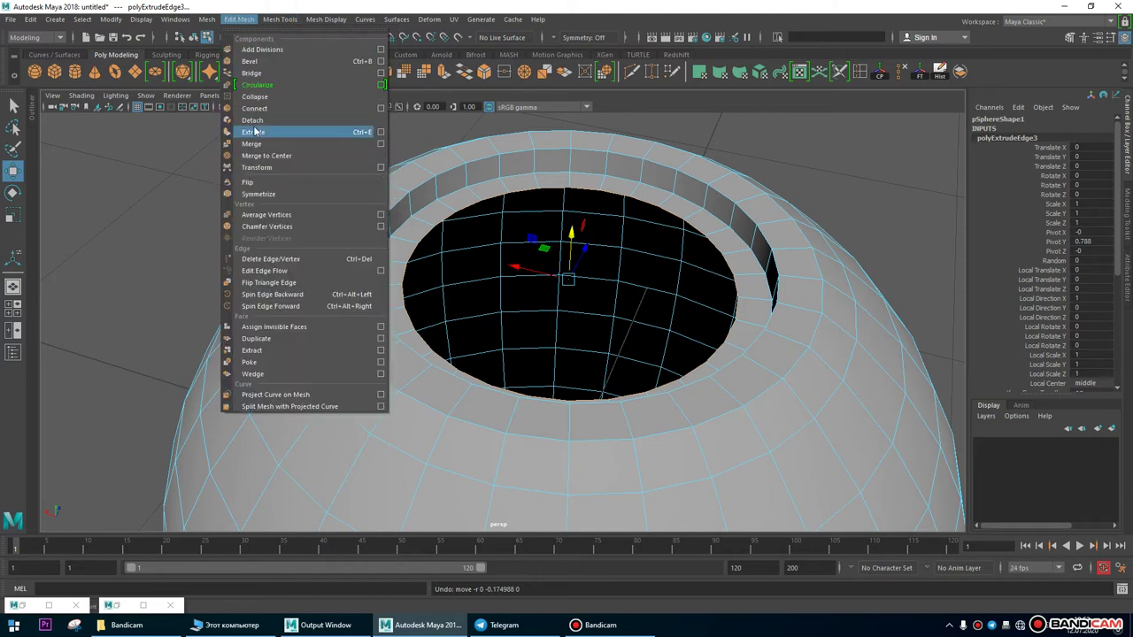
left_click(255, 131)
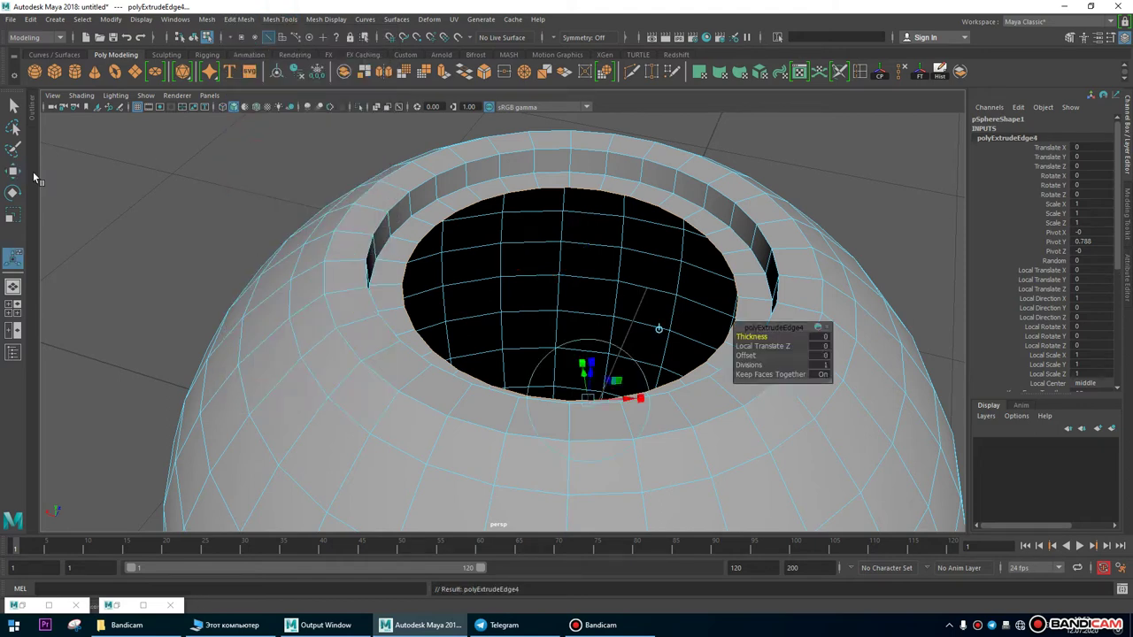
key("w")
left_click_drag(570, 247, 396, 256)
left_click_drag(342, 332, 682, 280, "alt")
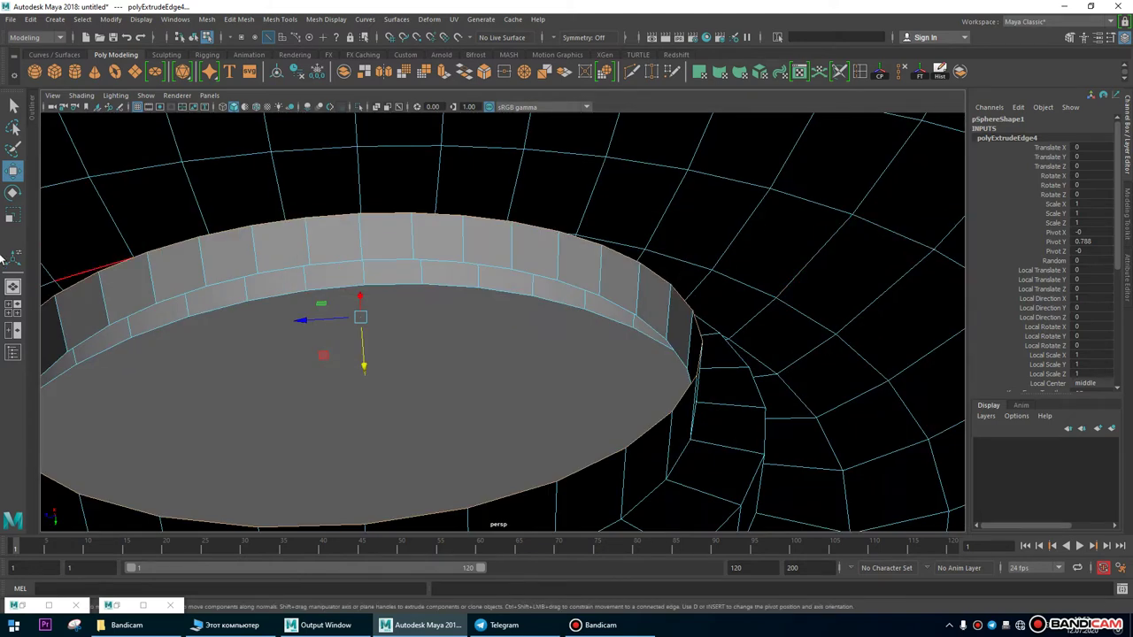
Extrude the lower wall's border edges and scale them outward to form a flange on the underside of the opening.
left_click(281, 20)
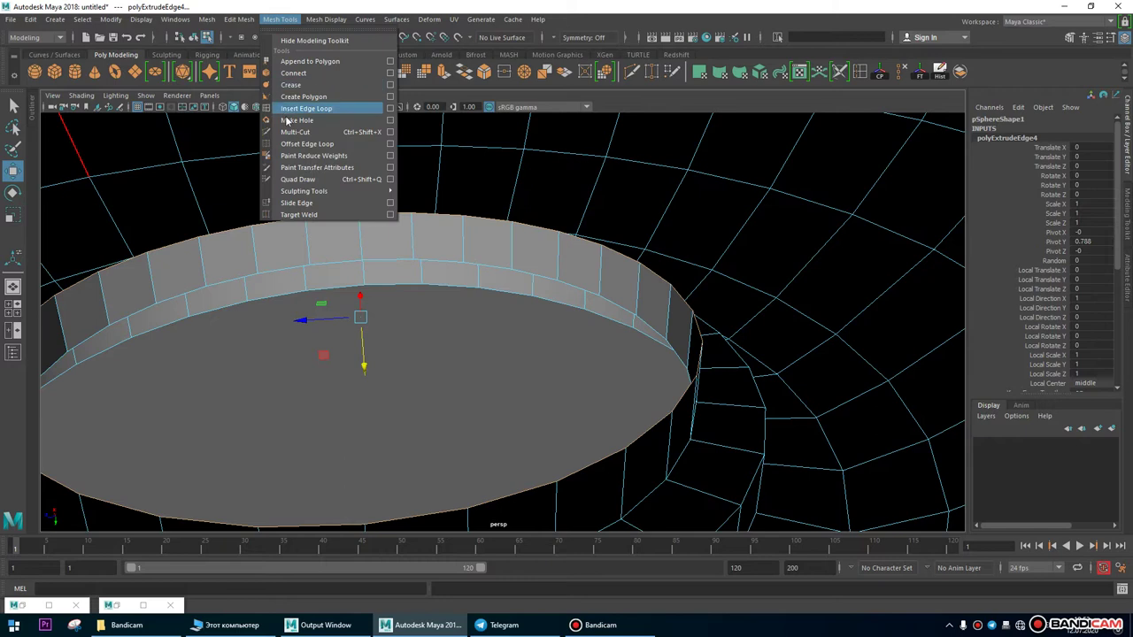
mouse_move(237, 22)
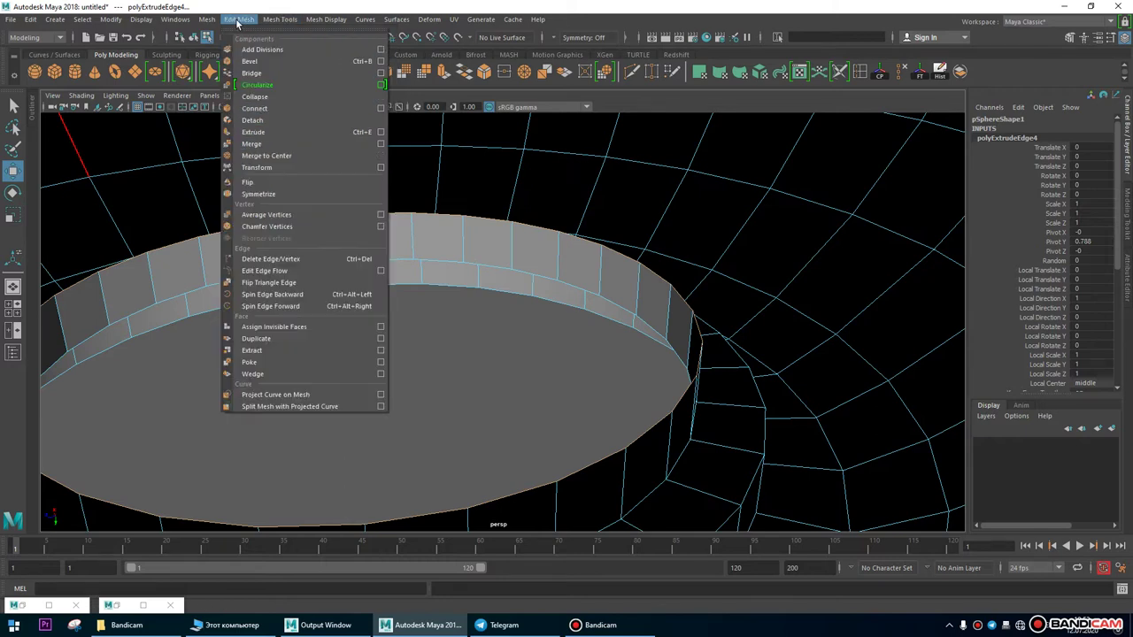
left_click(254, 133)
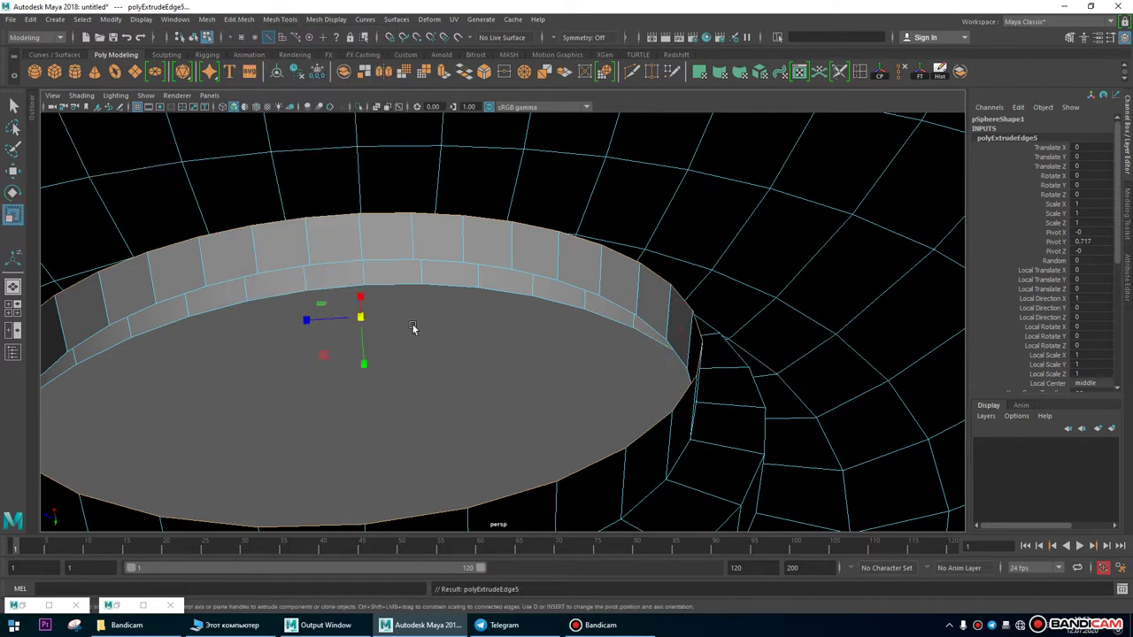
left_click_drag(359, 320, 816, 392, "alt")
right_click_drag(815, 392, 496, 354, "alt")
left_click_drag(496, 354, 350, 204, "alt")
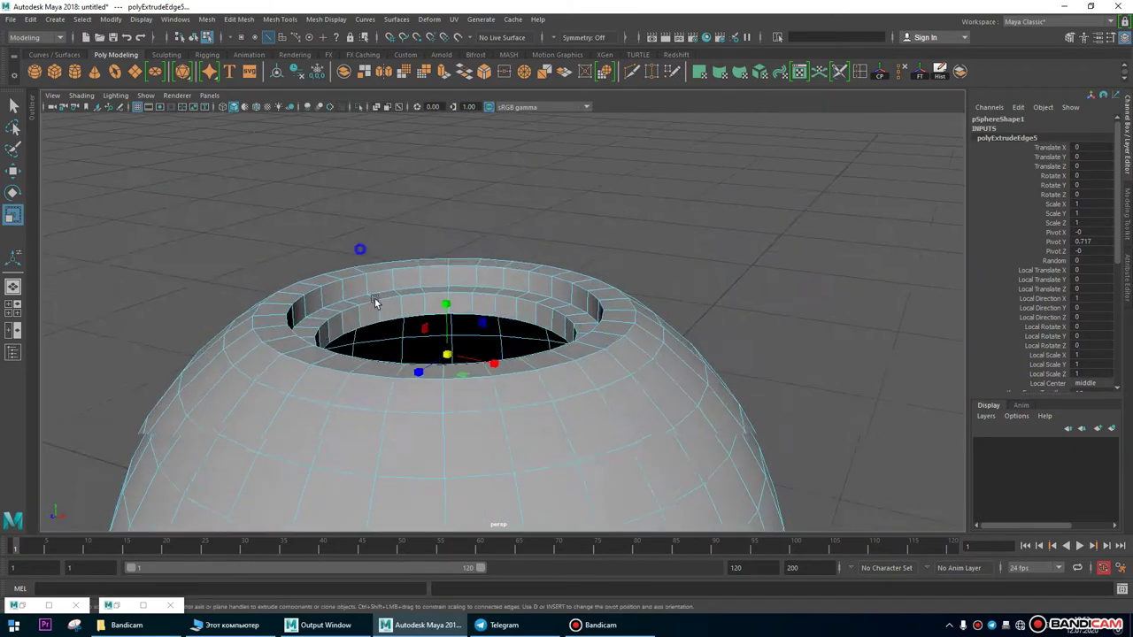
Preview the vessel with smooth mesh display in object mode and examine the stepped rim's softened corners.
right_click_drag(374, 299, 642, 368, "alt")
left_click_drag(642, 368, 593, 311, "alt")
right_click_drag(592, 311, 398, 298, "alt")
left_click_drag(398, 298, 445, 212, "alt")
right_click_drag(445, 212, 637, 321, "alt")
left_click_drag(637, 321, 556, 297, "alt")
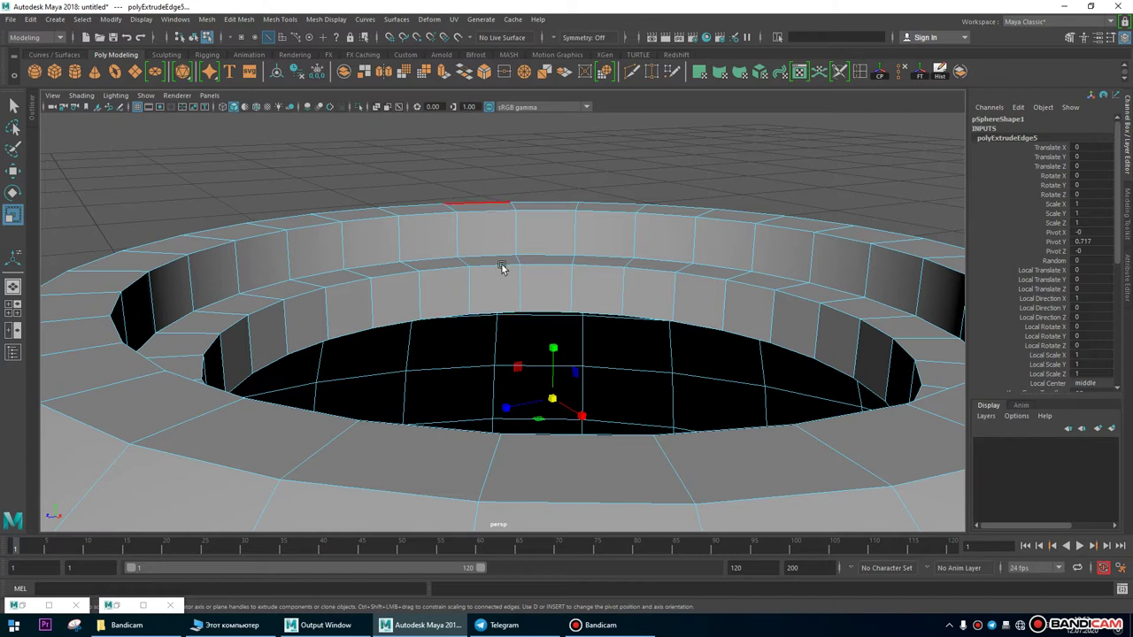
left_click_drag(719, 294, 708, 374, "alt")
right_click_drag(708, 375, 463, 314, "alt")
left_click_drag(463, 313, 451, 346, "alt")
right_click_drag(451, 346, 551, 356, "alt")
key("3")
right_click_drag(363, 238, 408, 197)
right_click_drag(408, 197, 265, 210, "alt")
left_click(738, 220)
left_click_drag(663, 341, 649, 392, "alt")
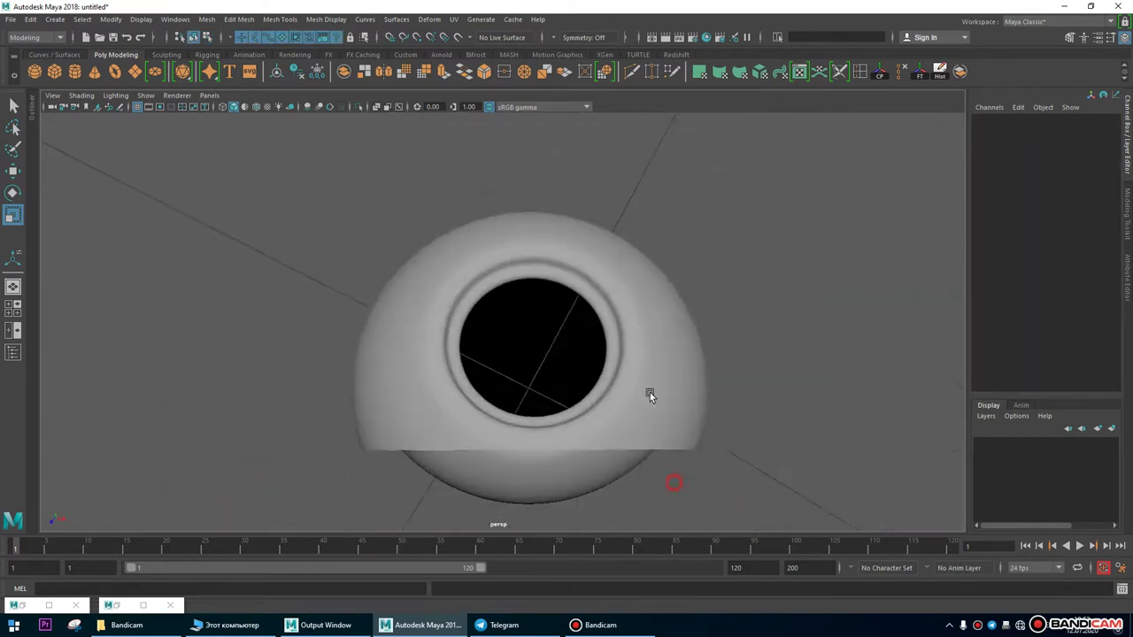
right_click_drag(602, 380, 185, 324, "alt")
left_click_drag(567, 374, 456, 374, "alt")
scroll(456, 374, "up", 5)
right_click_drag(543, 295, 834, 425, "alt")
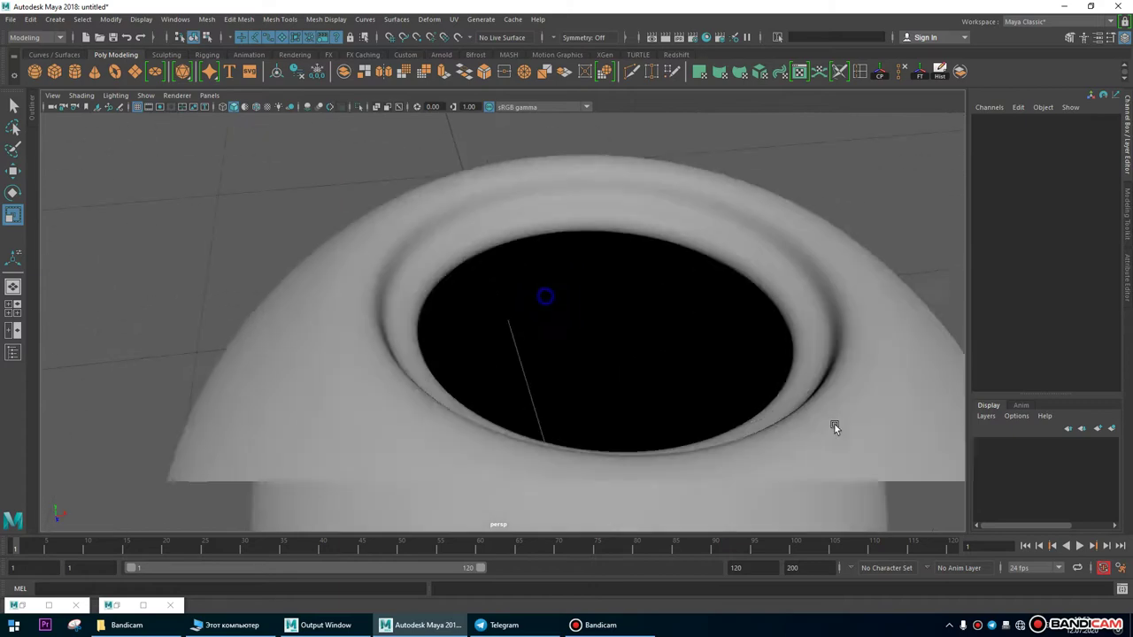
left_click_drag(835, 425, 395, 213, "alt")
left_click(377, 216)
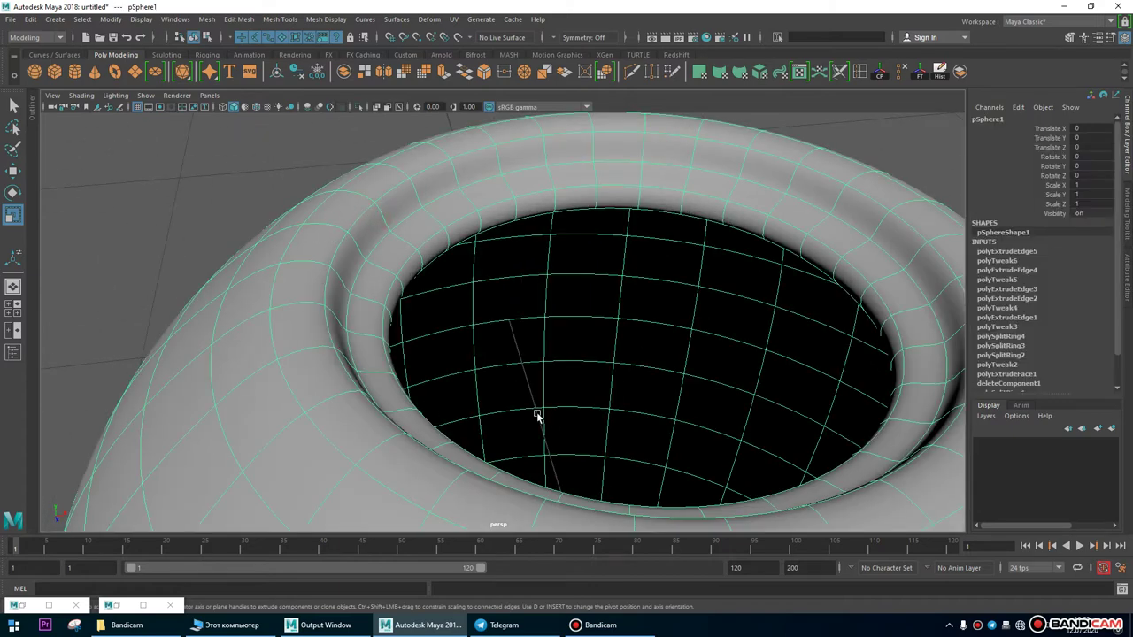
right_click_drag(537, 416, 341, 253, "alt")
left_click_drag(341, 253, 337, 313, "alt")
right_click_drag(337, 313, 933, 398, "alt")
right_click_drag(688, 359, 112, 220, "alt")
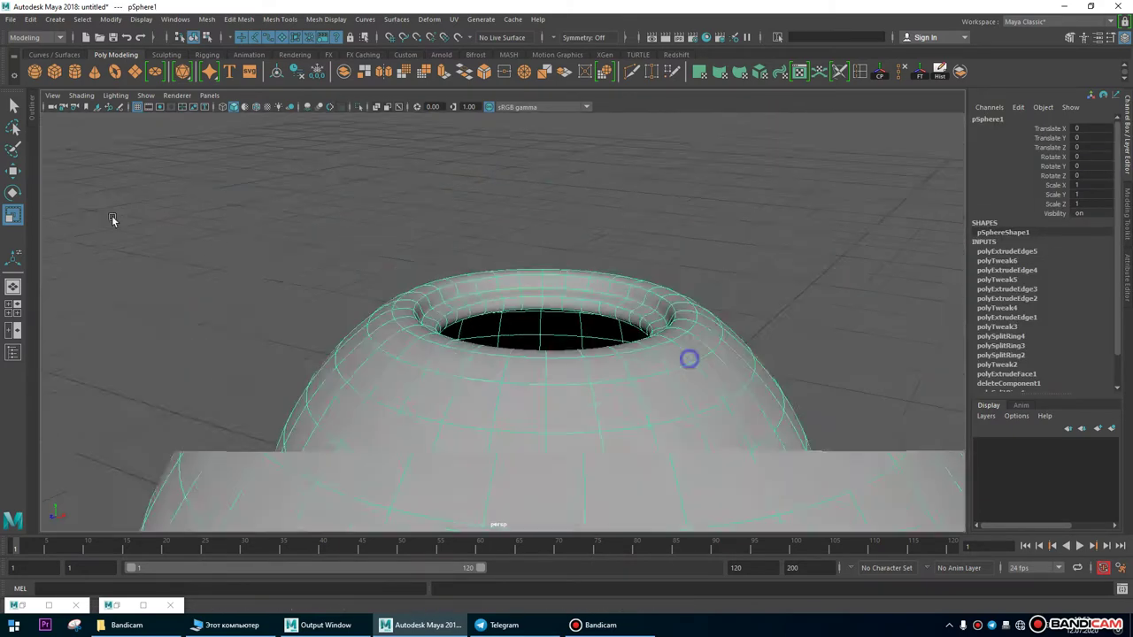
left_click_drag(112, 220, 213, 299, "alt")
left_click(212, 298)
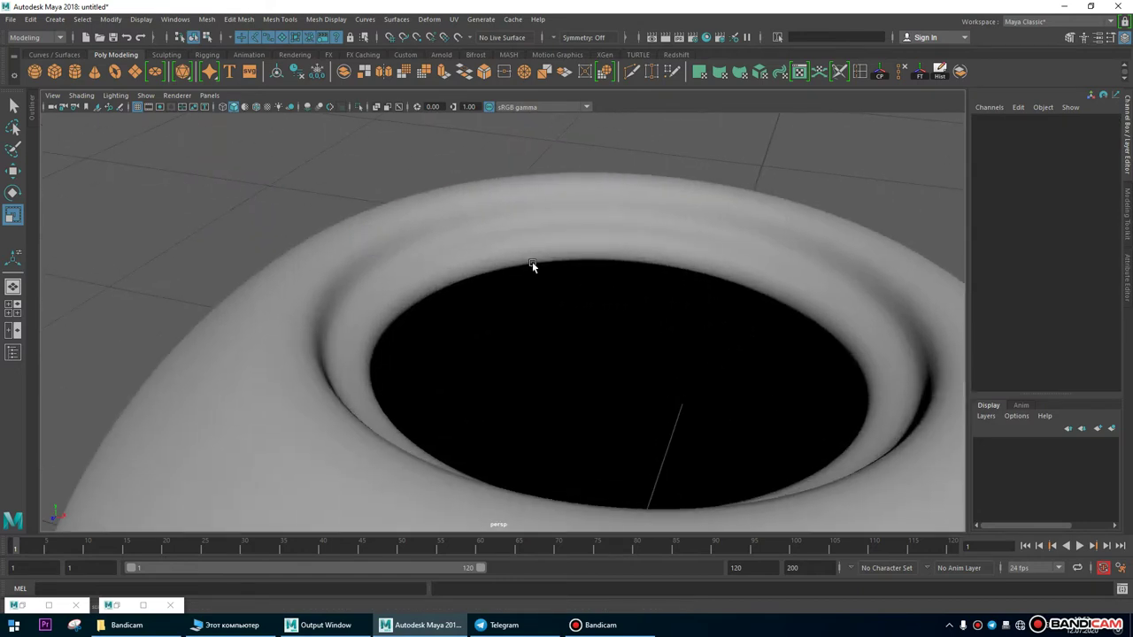
Insert supporting edge loops near the top of the upper inner wall and on the ledge beside the wall's base.
left_click(484, 229)
left_click(354, 218)
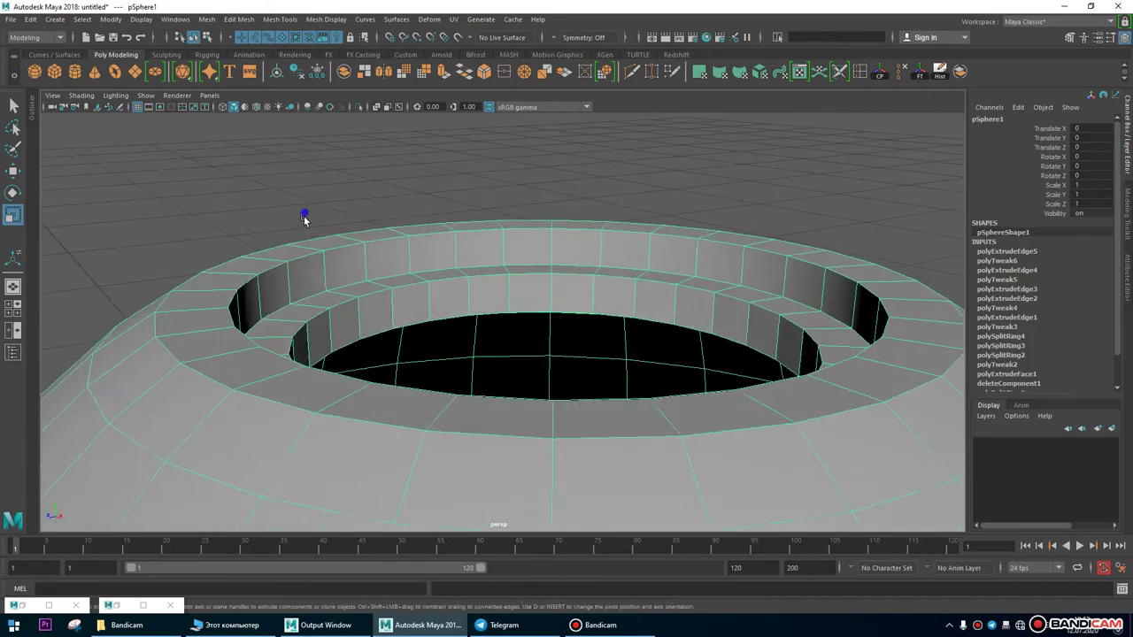
scroll(607, 362, "up", 5)
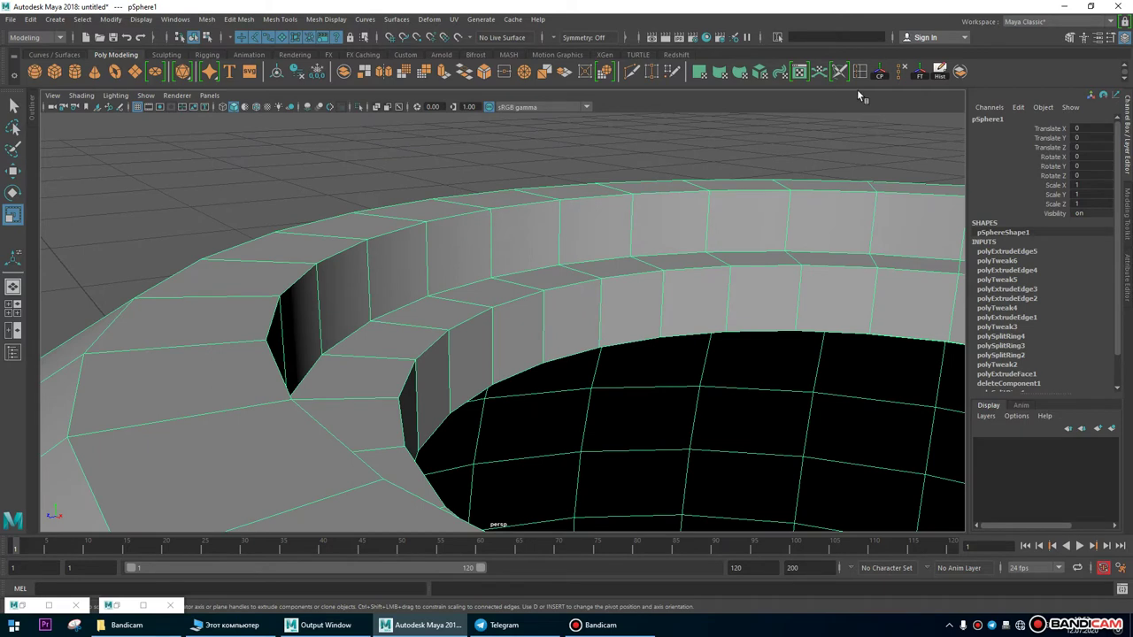
key("F10")
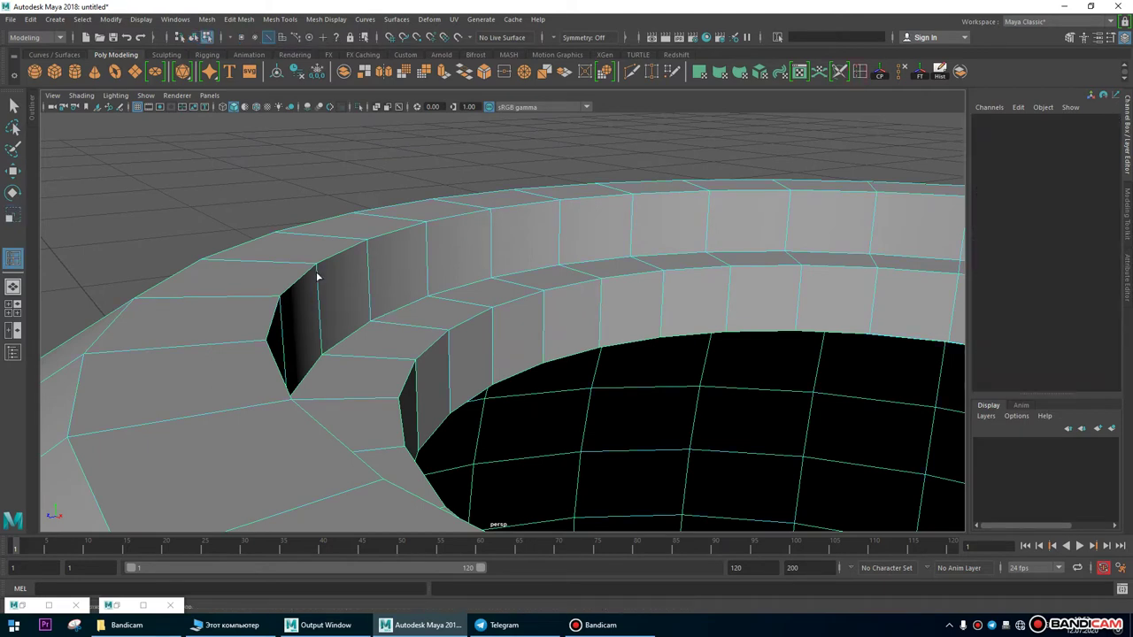
left_click_drag(318, 277, 324, 293)
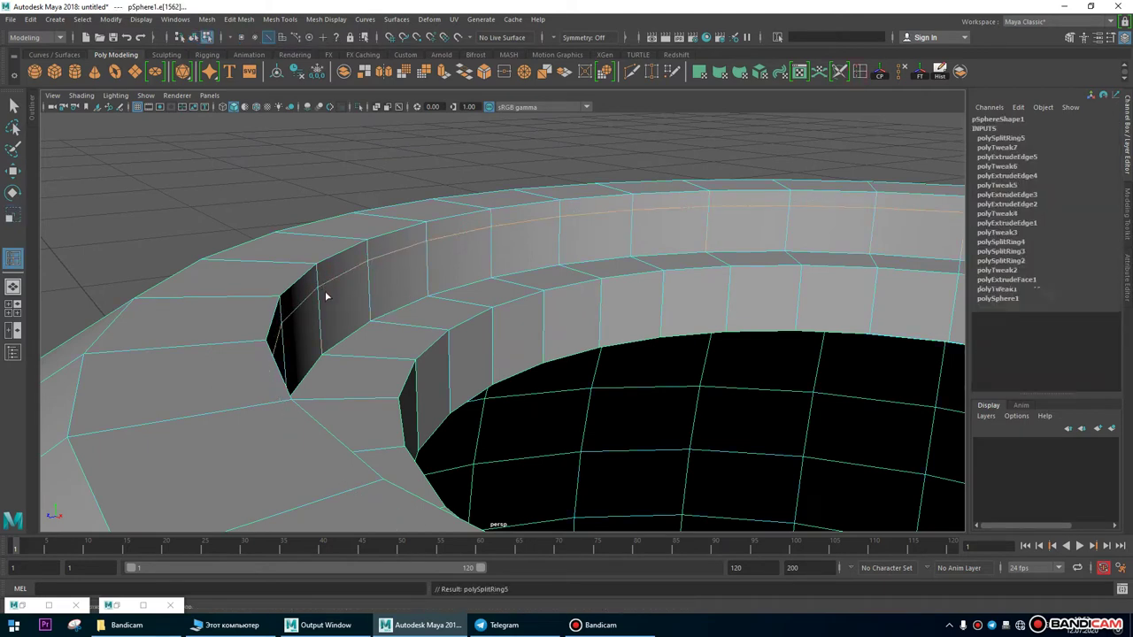
left_click(336, 361)
Insert supporting edge loops on the underside flange beside the inner wall and near the top of the lower inner wall.
left_click_drag(443, 387, 330, 353, "alt")
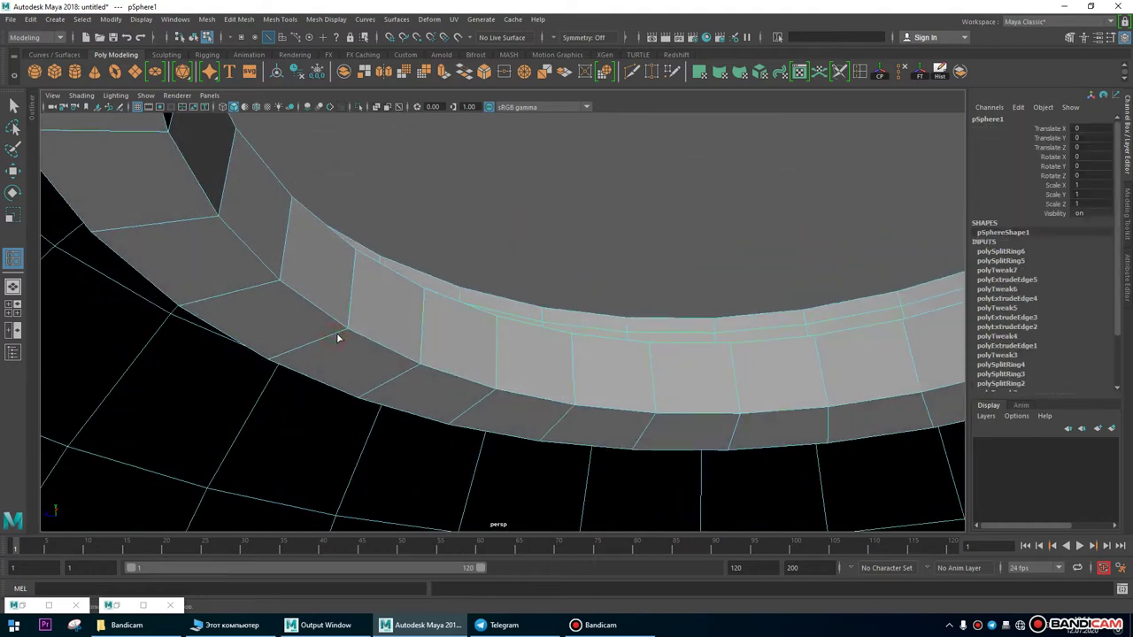
left_click(336, 334)
left_click_drag(539, 372, 513, 415, "alt")
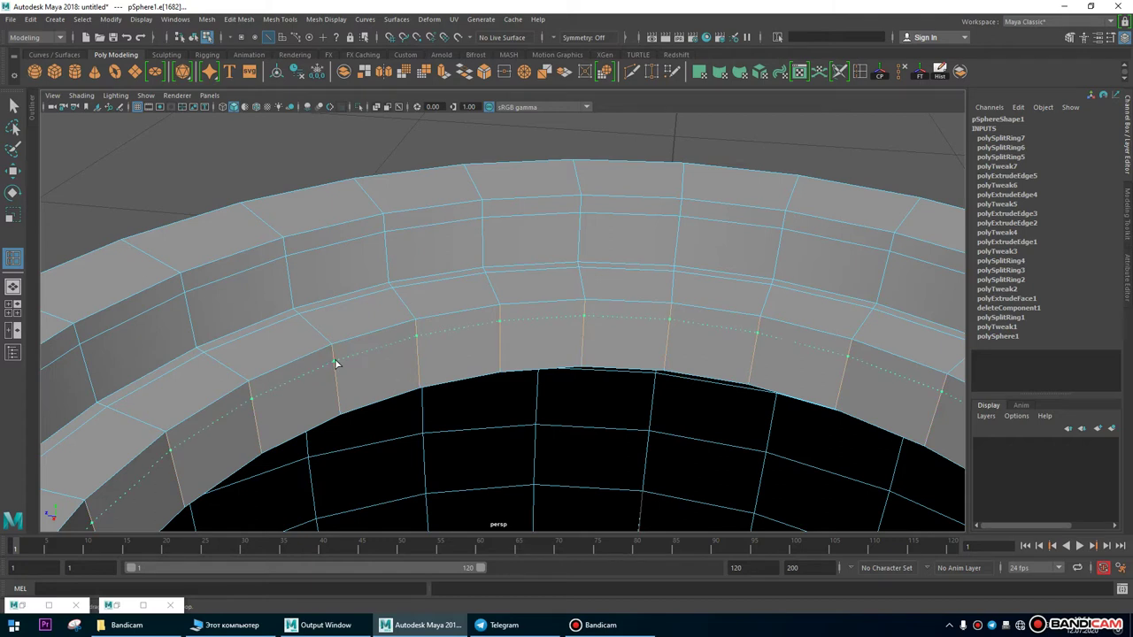
left_click(336, 363)
Return to object mode and examine the supported rim with smooth mesh display.
left_click(13, 171)
right_click_drag(302, 270, 373, 354)
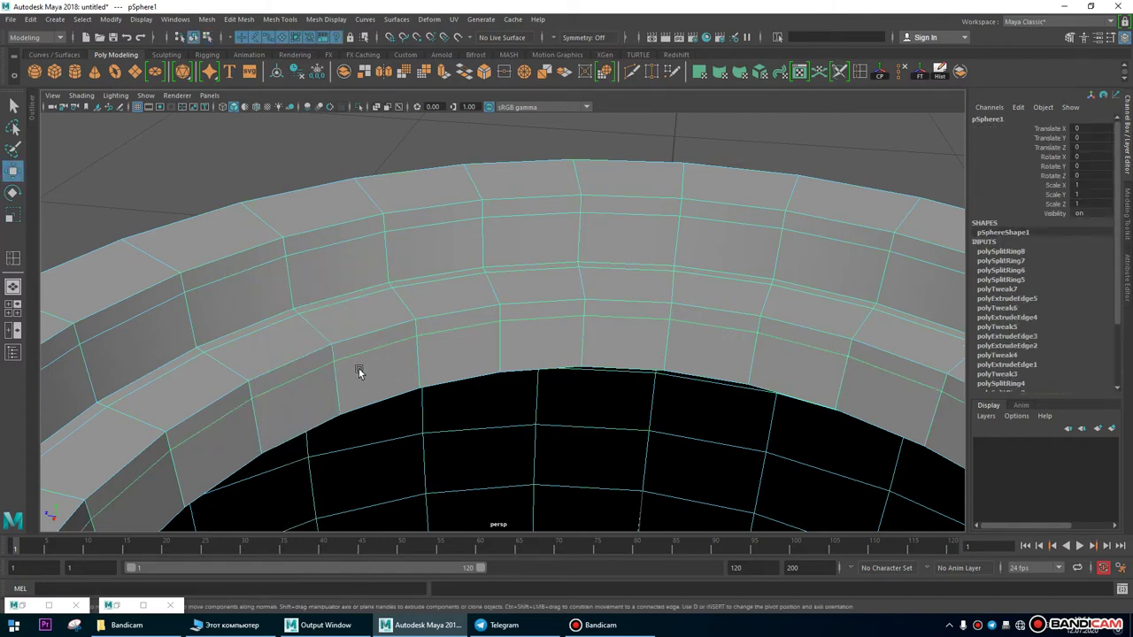
left_click_drag(351, 363, 430, 372, "alt")
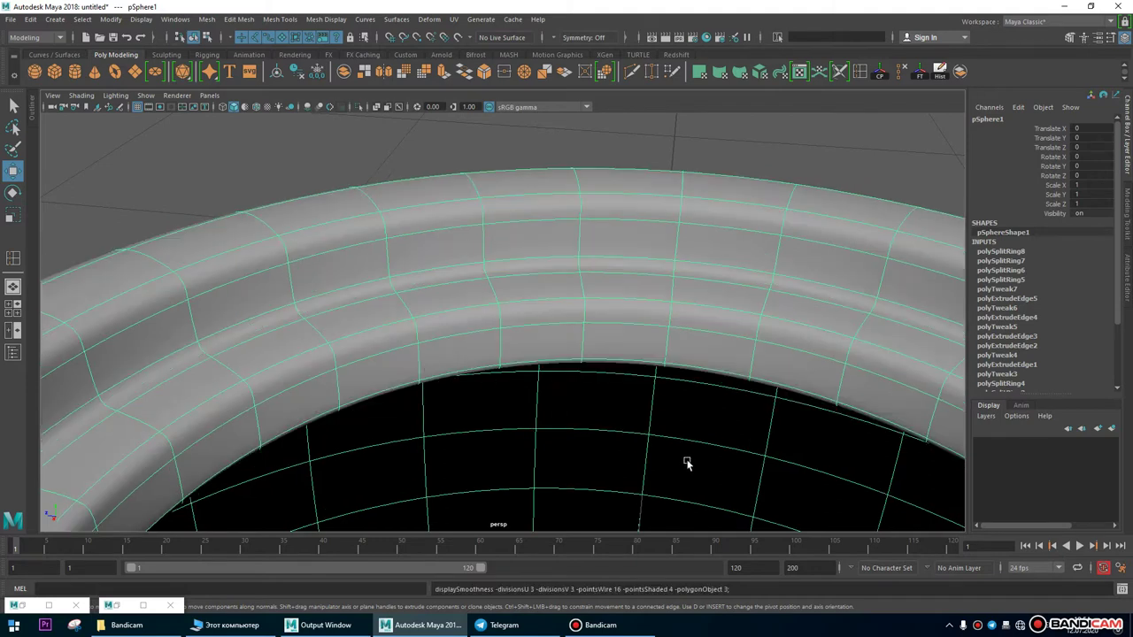
scroll(685, 458, "down", 10)
left_click(755, 407)
left_click_drag(755, 407, 439, 326, "alt")
scroll(493, 346, "up", 6)
left_click(438, 327)
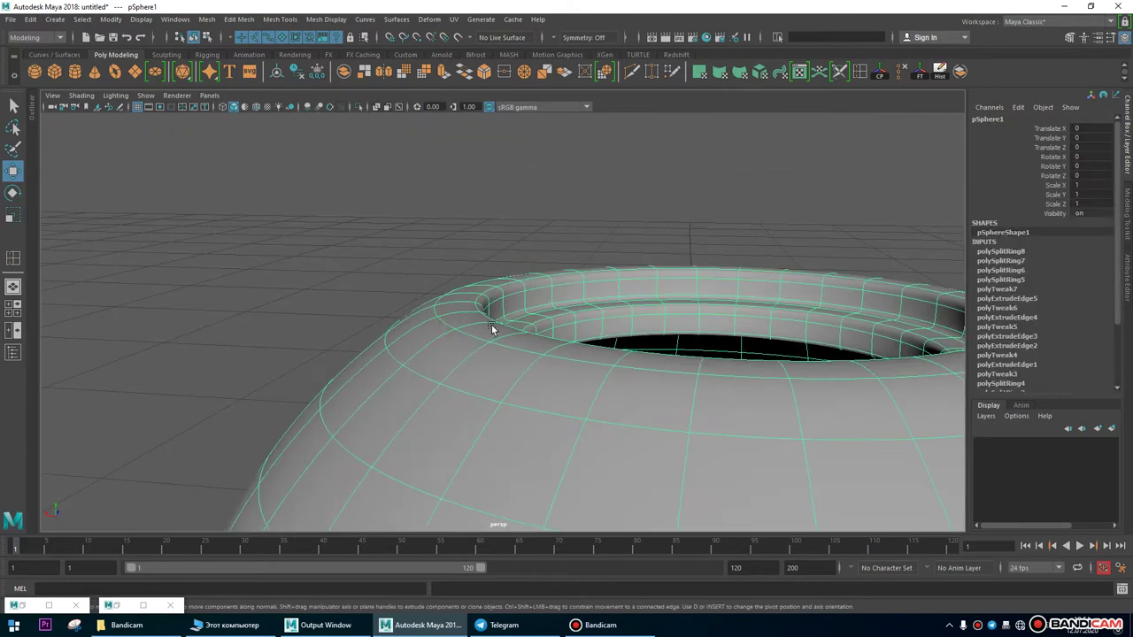
Insert an edge loop on the flat rim close to its outer edge and preview it smoothed.
key("1")
left_click_drag(384, 228, 390, 311, "alt")
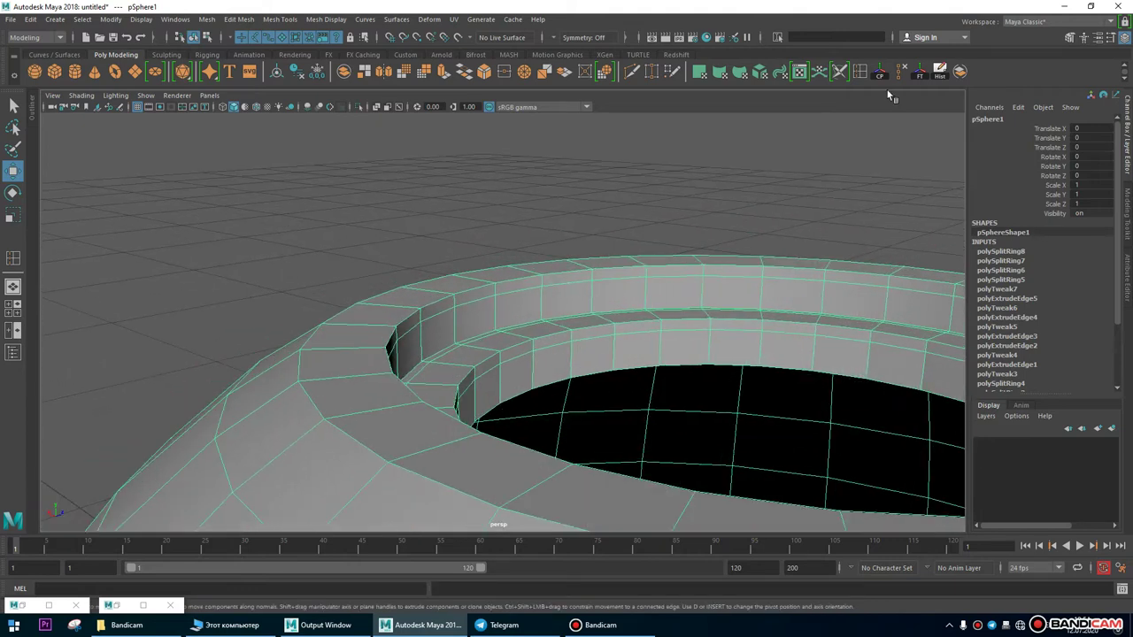
left_click(860, 71)
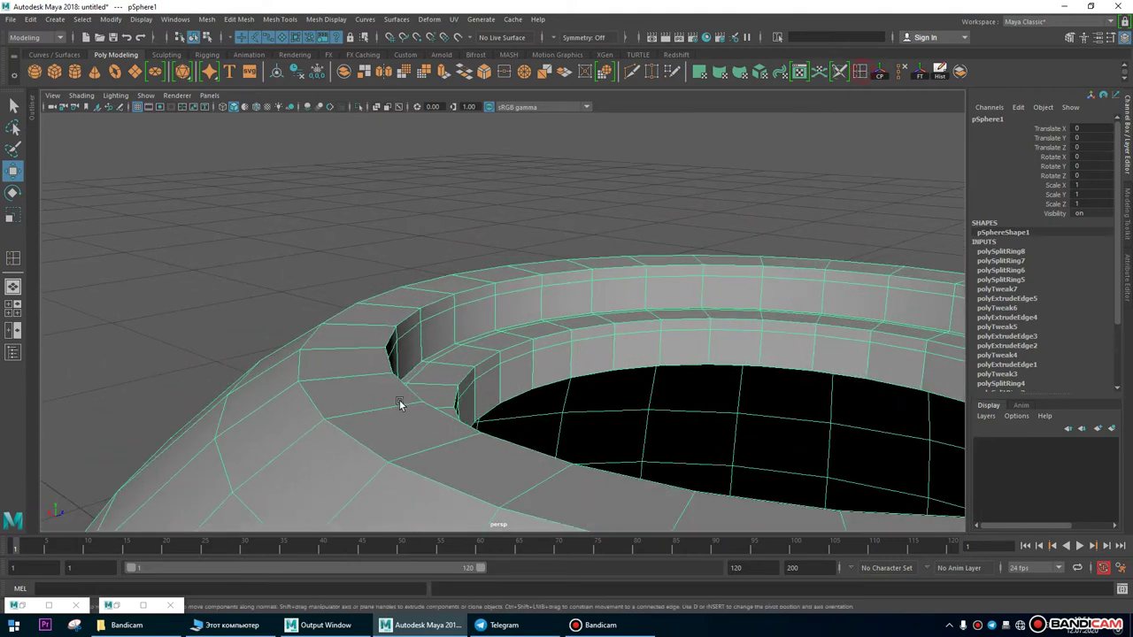
left_click(325, 379)
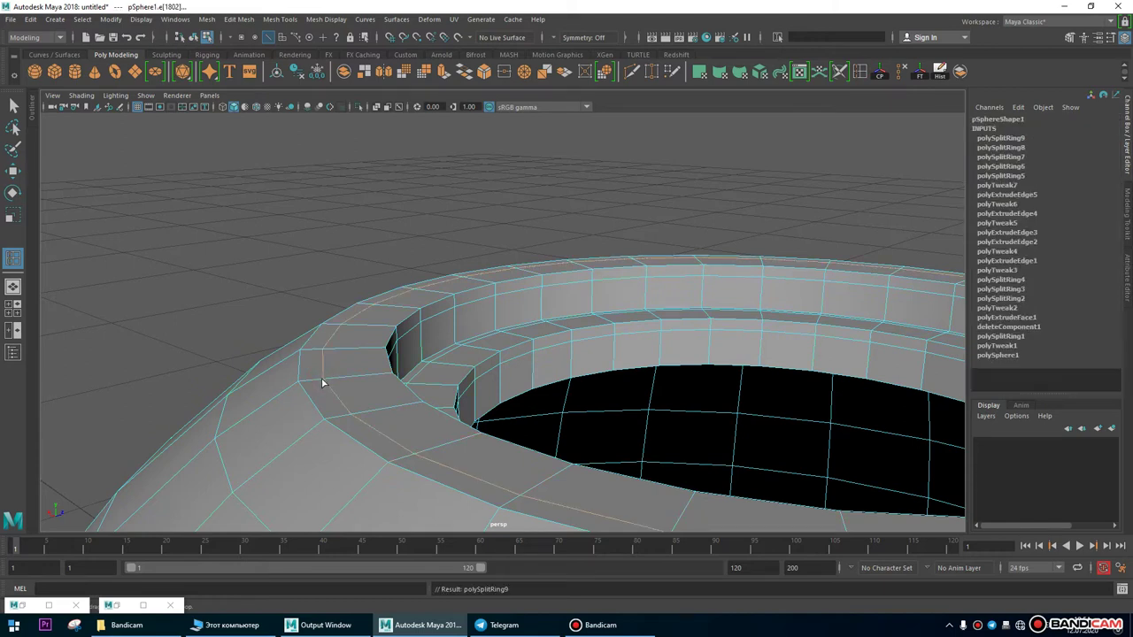
key("3")
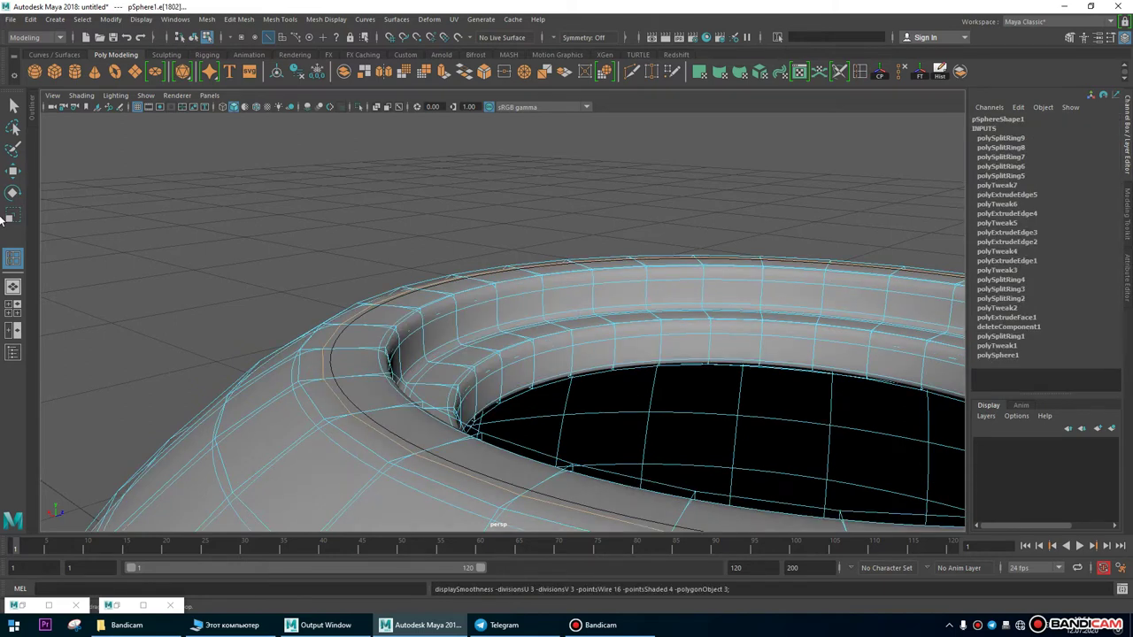
left_click(14, 172)
right_click_drag(496, 398, 563, 218)
left_click(563, 218)
Examine the smoothed vessel from all sides, checking its silhouette, rim and opening.
left_click_drag(391, 319, 713, 394, "alt")
right_click_drag(713, 395, 369, 187, "alt")
left_click_drag(369, 187, 682, 430, "alt")
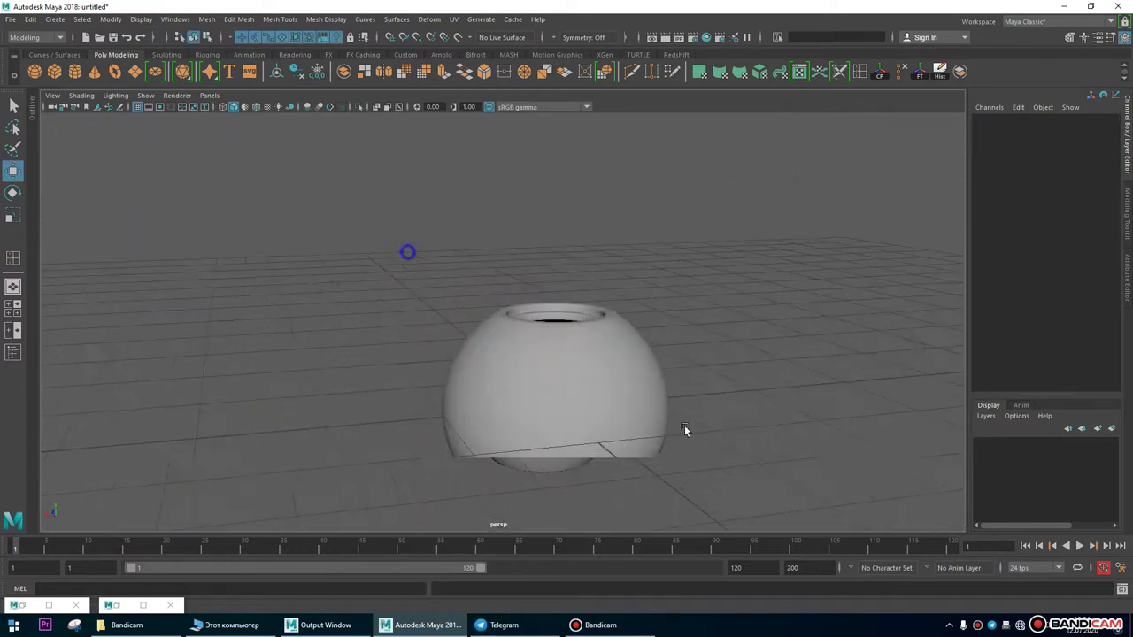
right_click_drag(683, 430, 535, 371, "alt")
left_click_drag(535, 371, 367, 407, "alt")
right_click_drag(366, 407, 518, 274, "alt")
left_click_drag(518, 274, 508, 185, "alt")
right_click_drag(503, 221, 529, 236, "alt")
left_click_drag(528, 235, 393, 303, "alt")
right_click_drag(393, 304, 430, 398, "alt")
left_click_drag(430, 397, 432, 435, "alt")
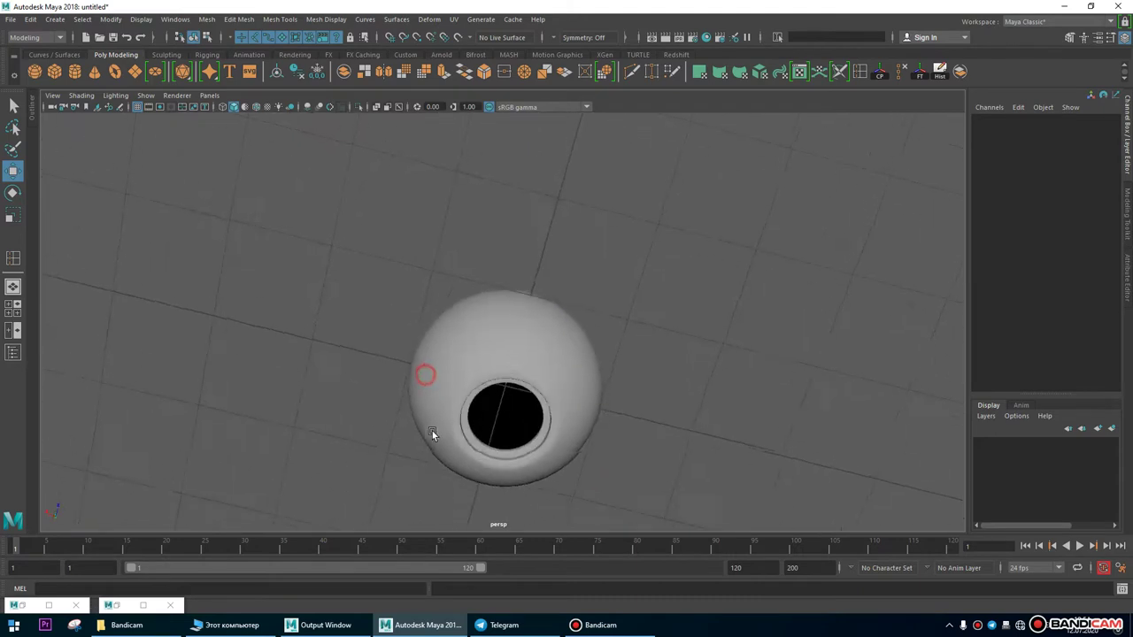
right_click_drag(433, 435, 497, 359, "alt")
left_click_drag(497, 360, 571, 283, "alt")
right_click_drag(572, 283, 546, 278, "alt")
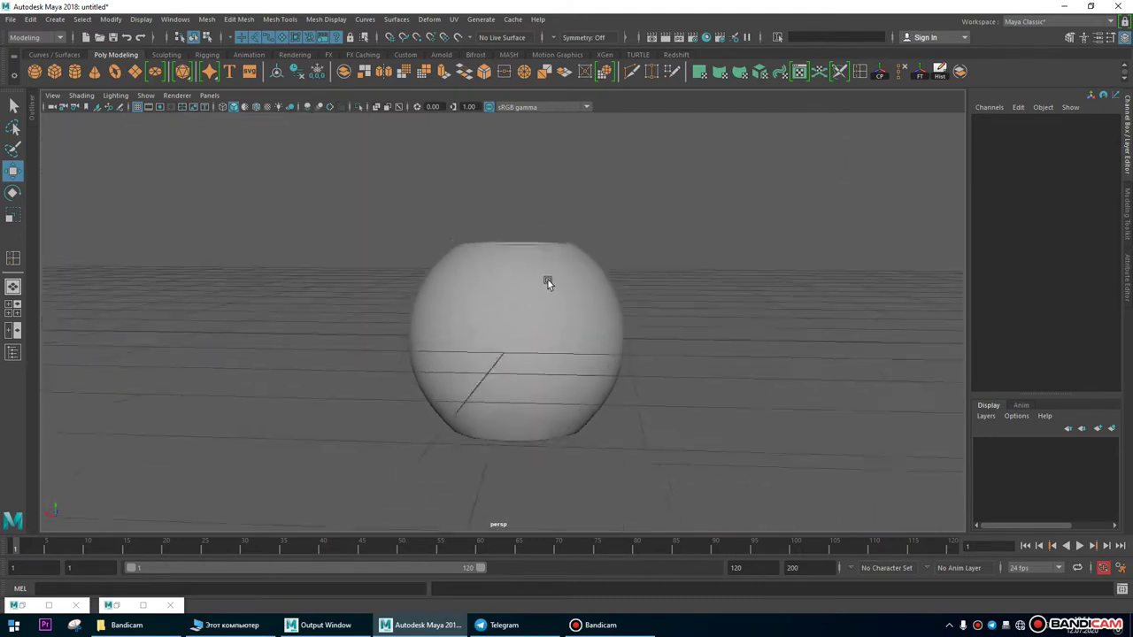
left_click_drag(546, 278, 515, 326, "alt")
right_click_drag(515, 326, 782, 453, "alt")
left_click_drag(781, 453, 737, 480, "alt")
right_click_drag(737, 480, 503, 366, "alt")
left_click_drag(503, 366, 622, 311, "alt")
left_click(626, 317)
right_click_drag(623, 310, 675, 384, "alt")
left_click_drag(676, 384, 578, 387, "alt")
right_click_drag(576, 384, 589, 362, "alt")
left_click_drag(589, 362, 549, 360, "alt")
right_click_drag(548, 359, 563, 332, "alt")
left_click_drag(563, 332, 597, 269, "alt")
right_click_drag(596, 269, 616, 373, "alt")
left_click_drag(616, 373, 663, 402, "alt")
right_click_drag(663, 402, 663, 407, "alt")
left_click_drag(663, 407, 539, 349, "alt")
right_click_drag(539, 348, 680, 386, "alt")
left_click_drag(680, 386, 681, 393, "alt")
right_click_drag(617, 365, 592, 351, "alt")
left_click_drag(634, 336, 501, 408, "alt")
left_click_drag(406, 393, 504, 378, "alt")
left_click(711, 390)
left_click(504, 378)
left_click(708, 354)
right_click_drag(859, 445, 595, 344, "alt")
left_click_drag(595, 345, 531, 392, "alt")
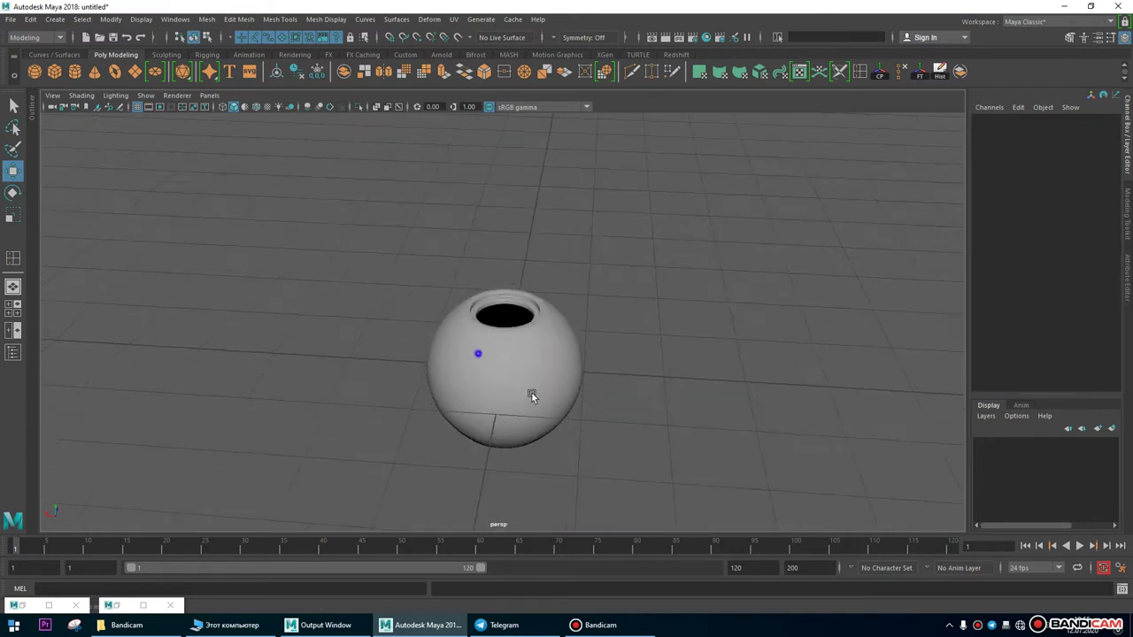
Delete the two neighbouring edge loops around the flat rim's outer edge, including their vertices, with Delete Edge/Vertex.
right_click_drag(531, 392, 726, 318, "alt")
left_click(727, 317)
left_click_drag(728, 318, 687, 342, "alt")
right_click_drag(726, 324, 678, 326)
double_click(673, 351)
double_click(709, 422)
mouse_move(809, 422)
left_mouse_down("alt")
mouse_move(590, 409)
mouse_move(652, 286)
mouse_move(647, 260)
mouse_move(728, 366)
mouse_move(649, 324)
left_mouse_up("alt")
double_click(649, 327)
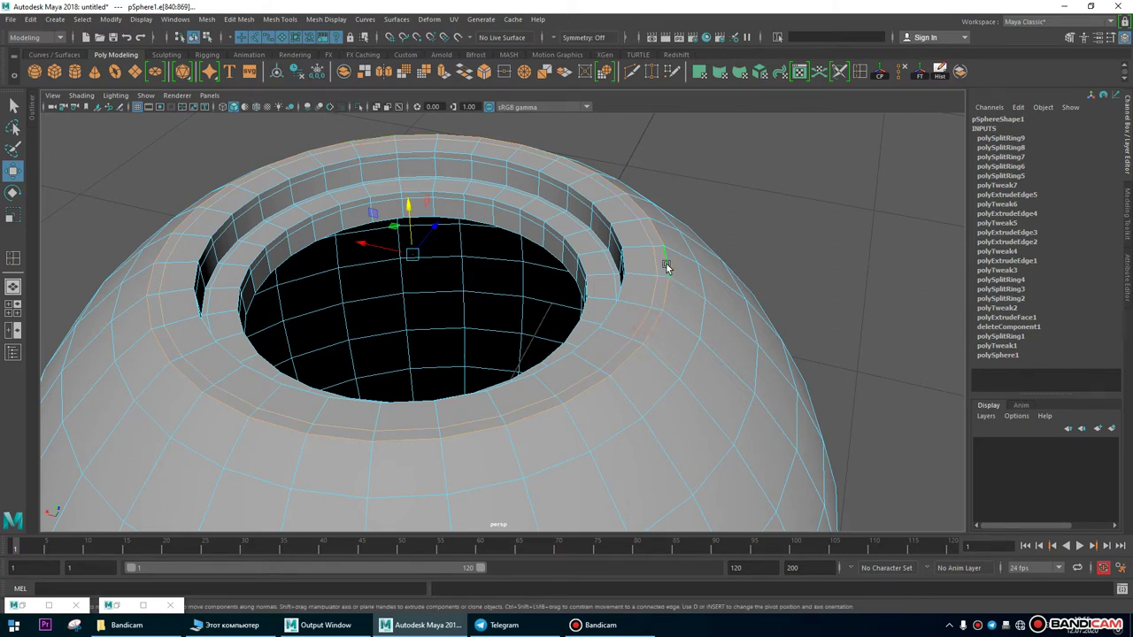
left_click(316, 19)
mouse_move(284, 22)
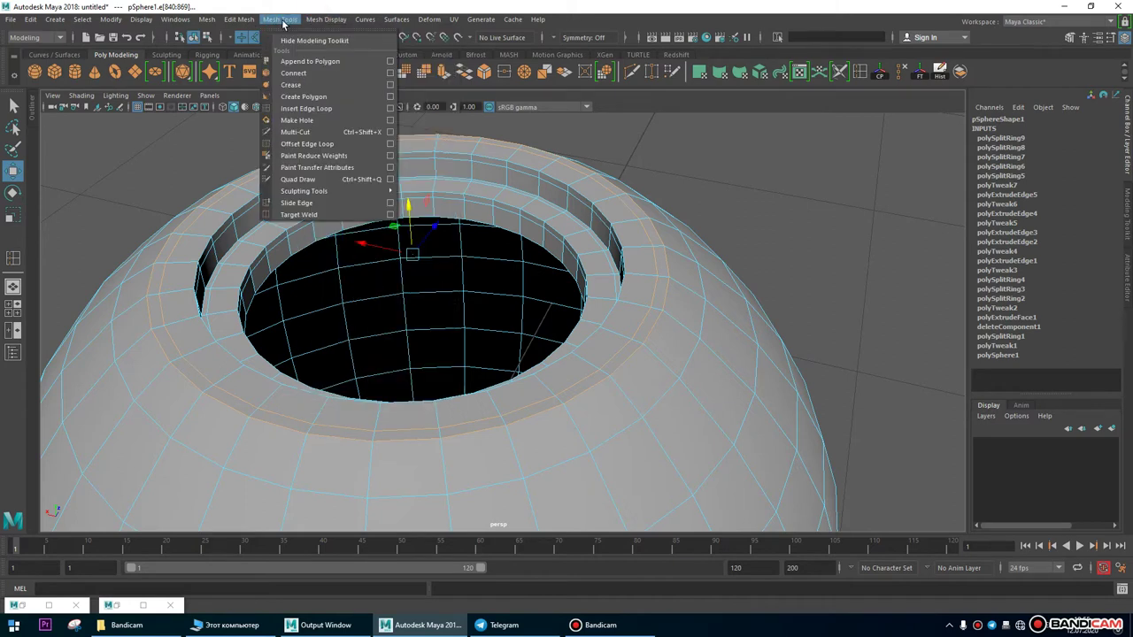
mouse_move(246, 21)
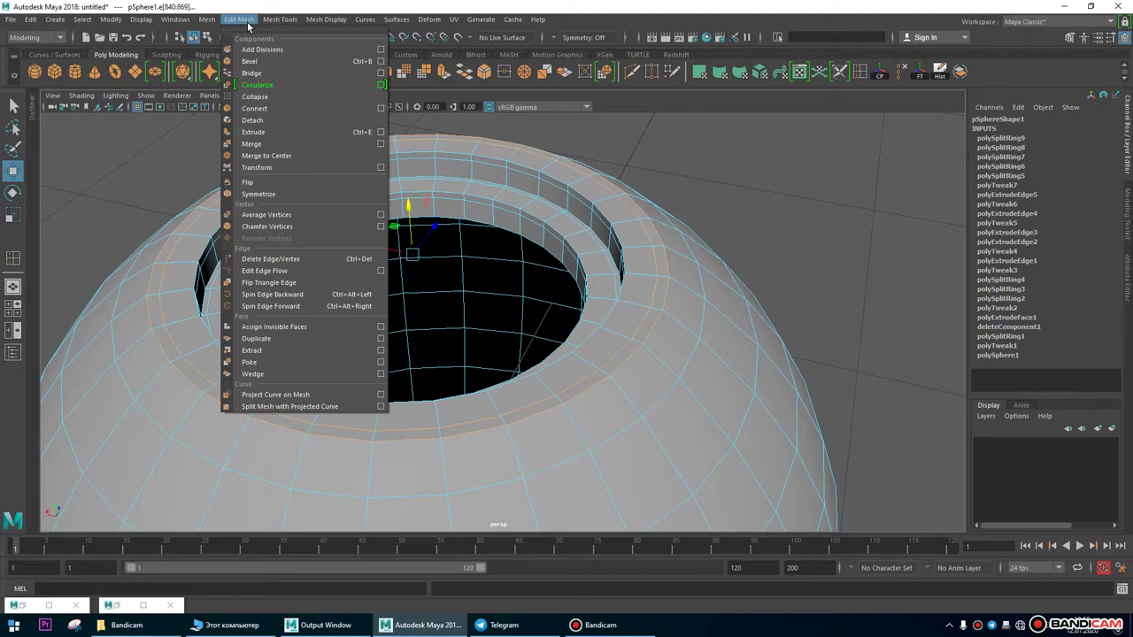
left_click(282, 258)
left_click_drag(672, 332, 420, 233, "alt")
right_click_drag(419, 233, 646, 221, "alt")
left_click_drag(646, 221, 440, 223, "alt")
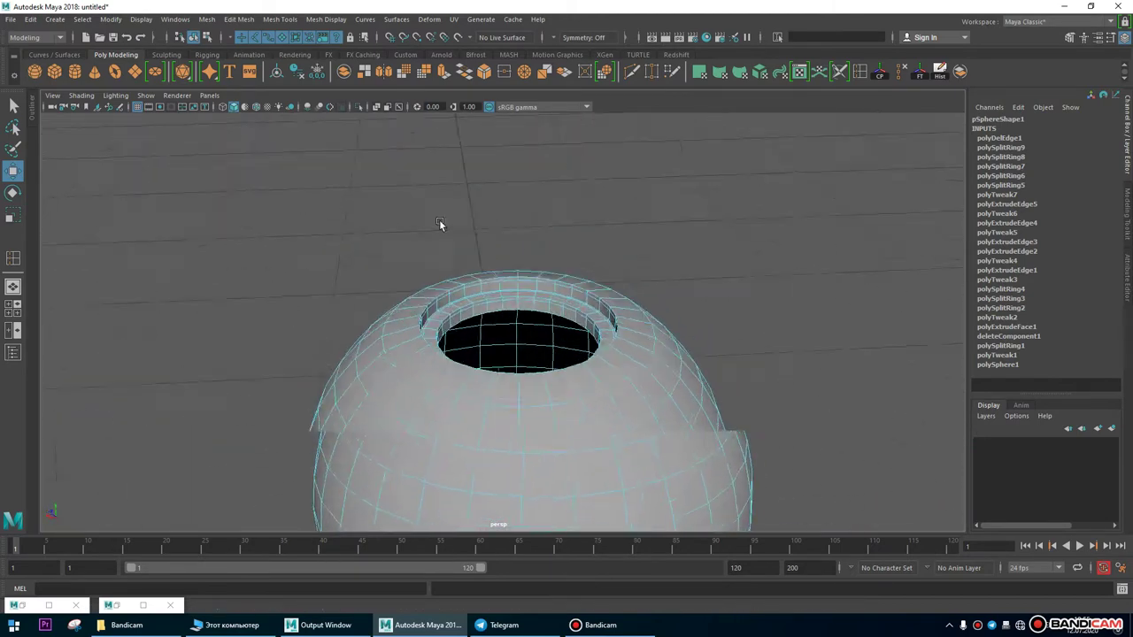
Select the narrow face loop along the upper edge of the opening's inner wall and examine it closely.
right_click_drag(440, 223, 564, 326, "alt")
right_click_drag(387, 226, 380, 246)
left_click(381, 248)
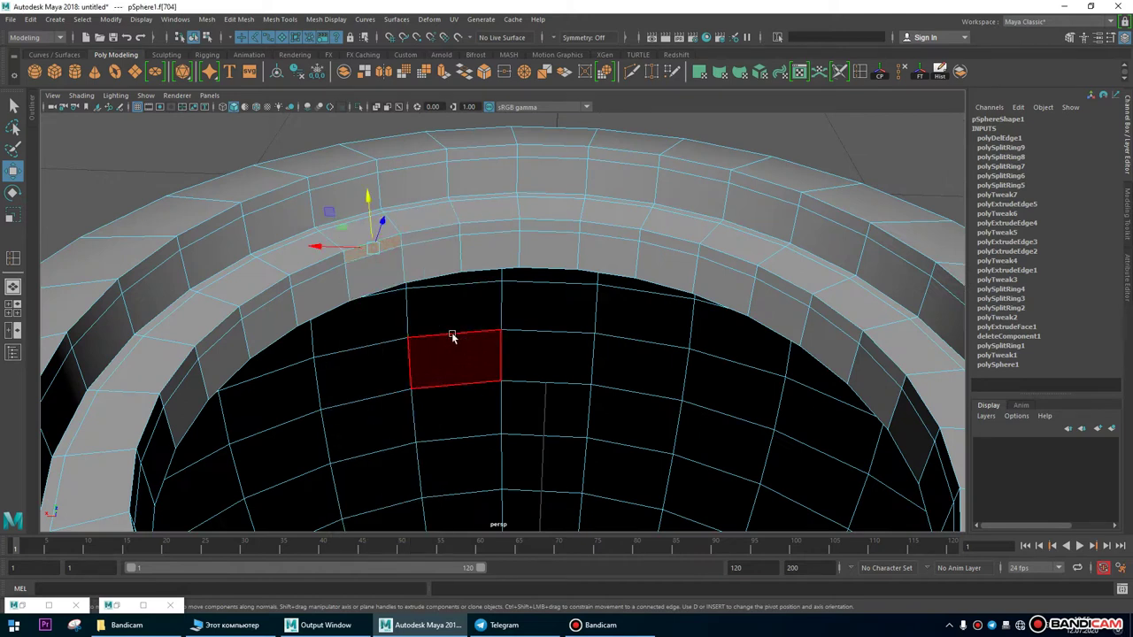
double_click(428, 233)
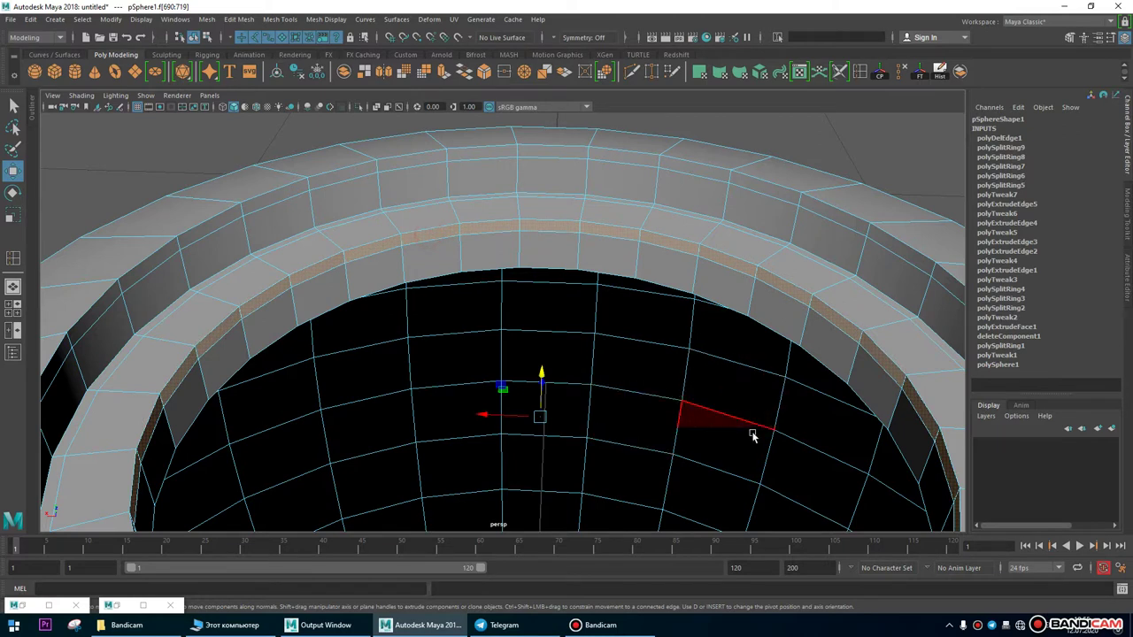
right_click_drag(751, 437, 410, 288, "alt")
left_click_drag(411, 288, 338, 296, "alt")
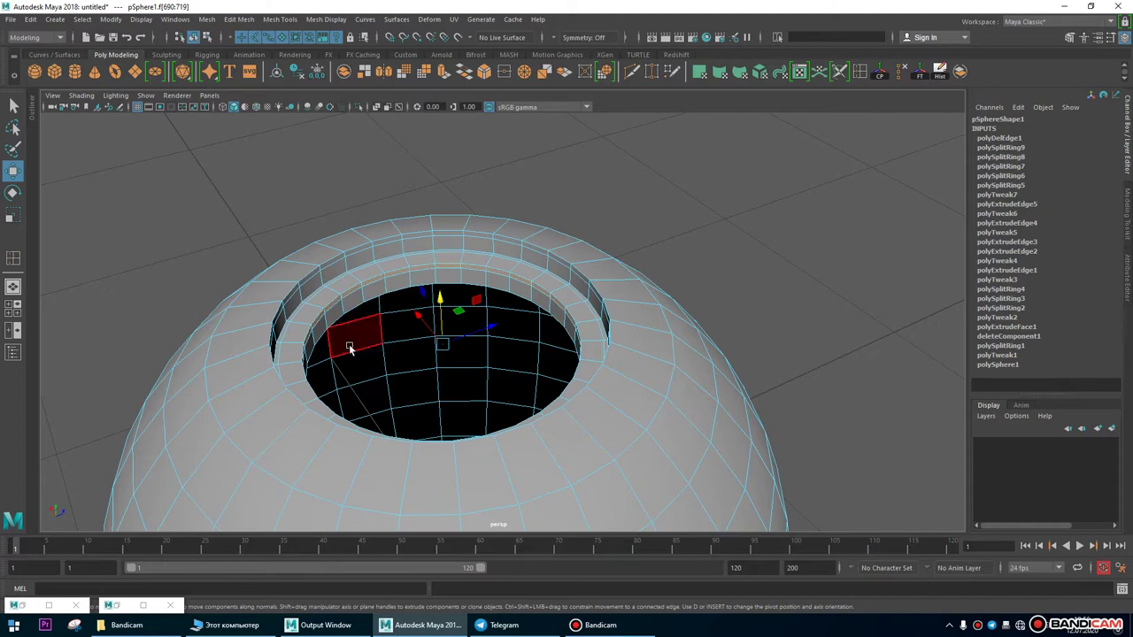
scroll(672, 372, "up", 5)
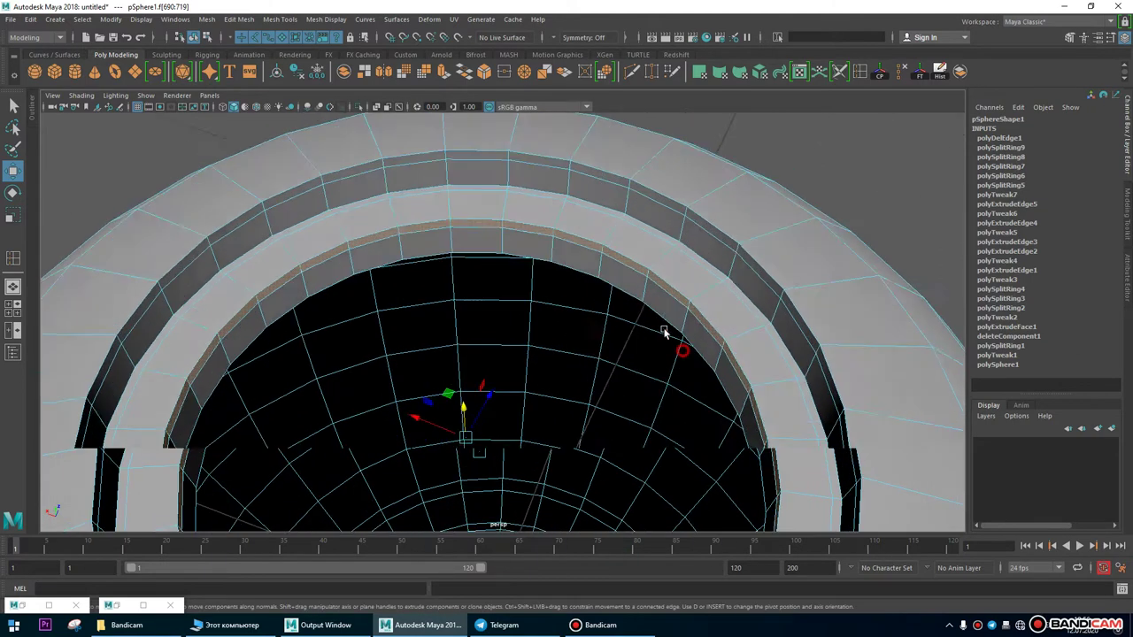
left_click_drag(664, 332, 550, 209, "alt")
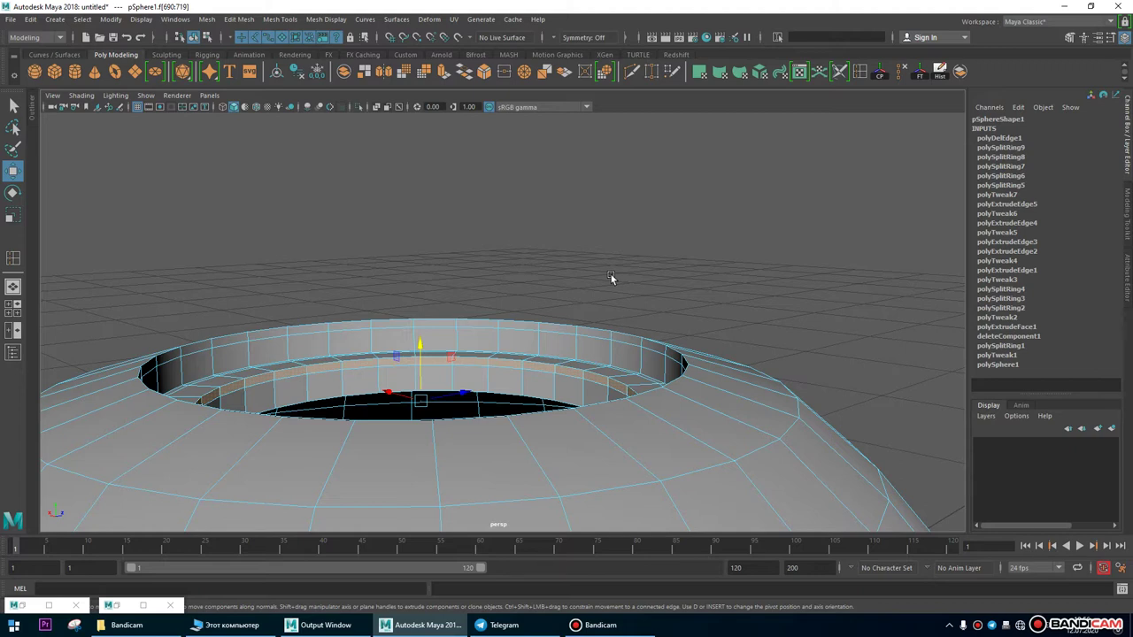
left_click_drag(610, 275, 533, 278, "alt")
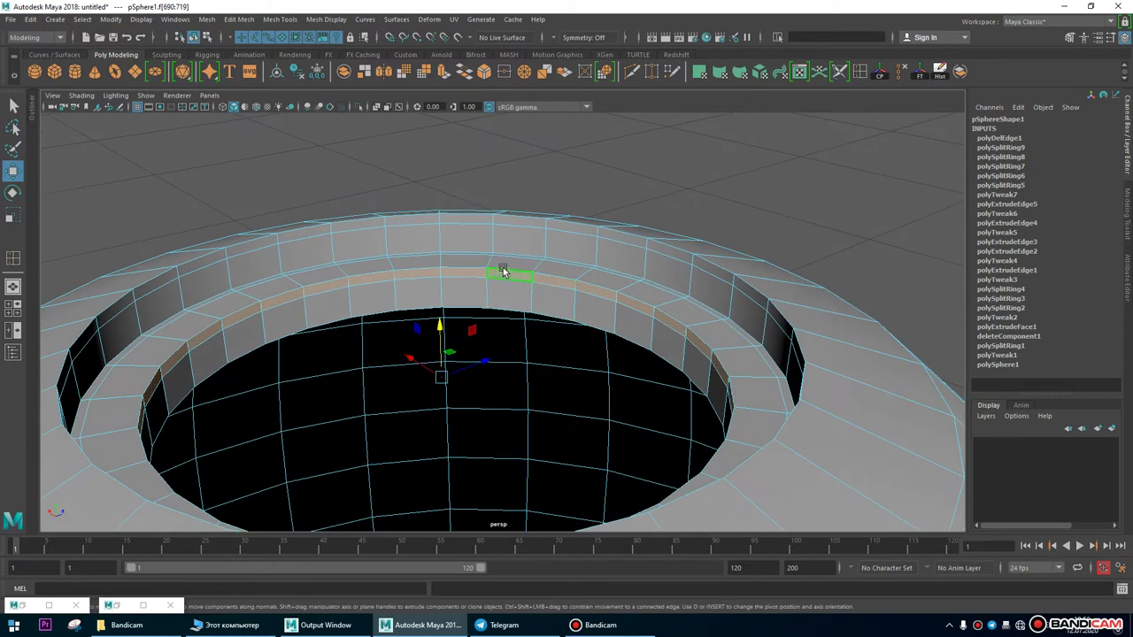
scroll(502, 271, "up", 5)
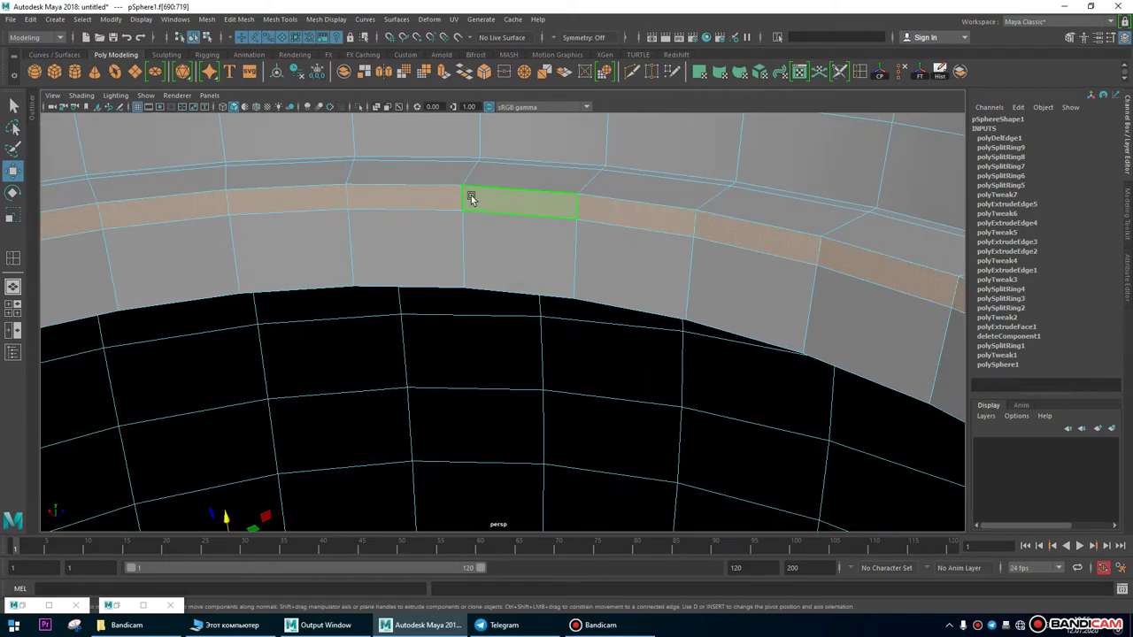
right_click_drag(687, 349, 736, 383, "alt")
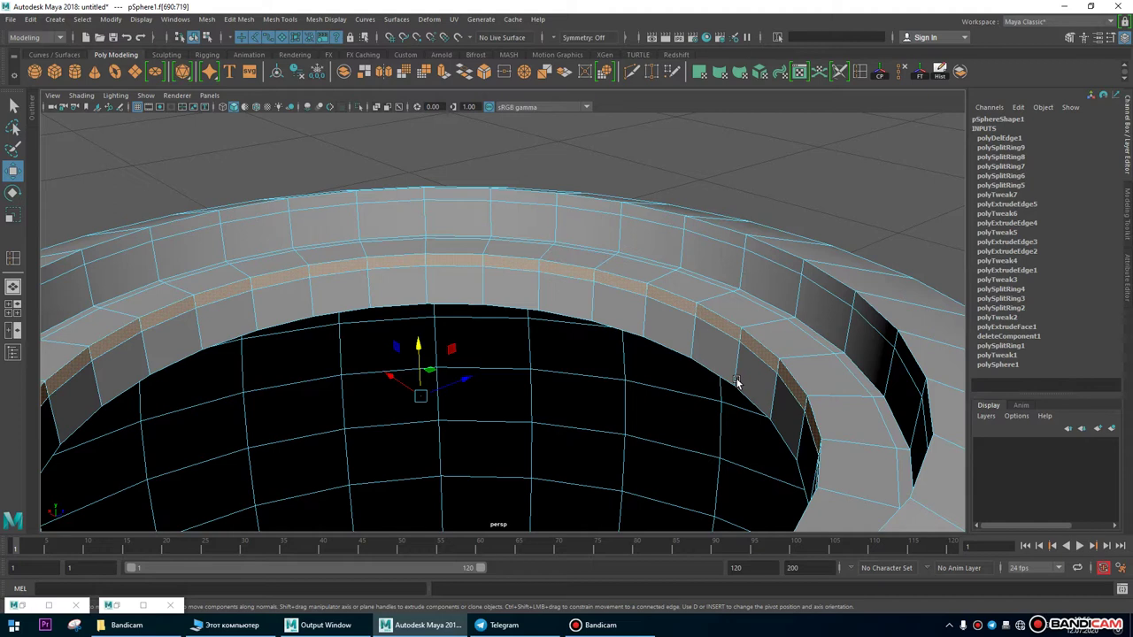
Grow the face selection from the narrow loop until it covers the inner wall, the ledge and the outer recess wall.
key("shift+period")
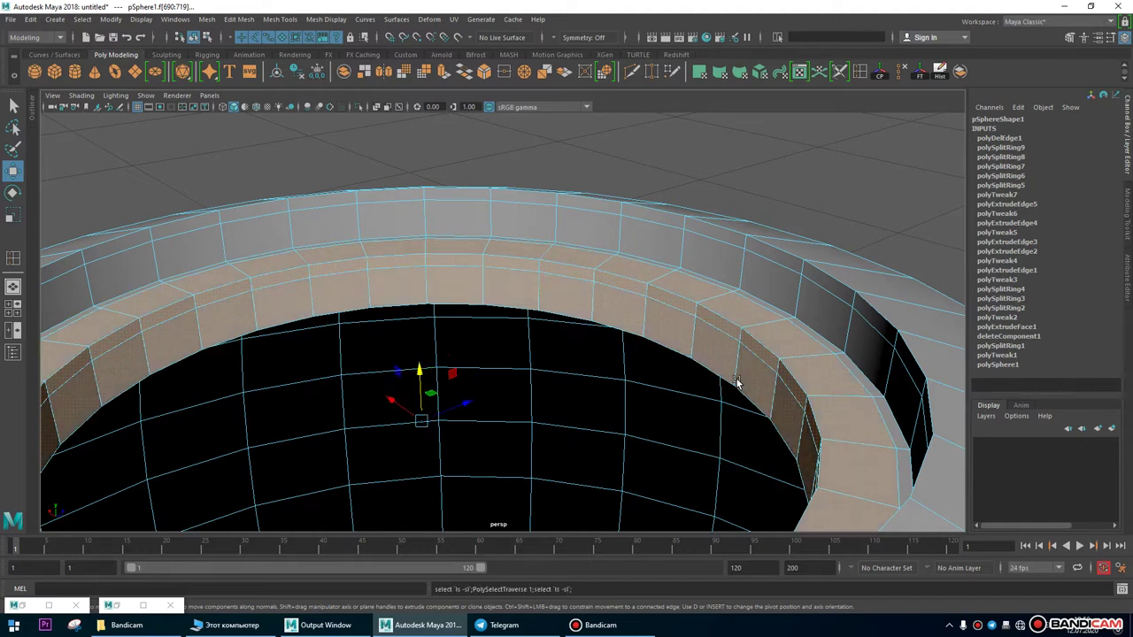
key("shift+period")
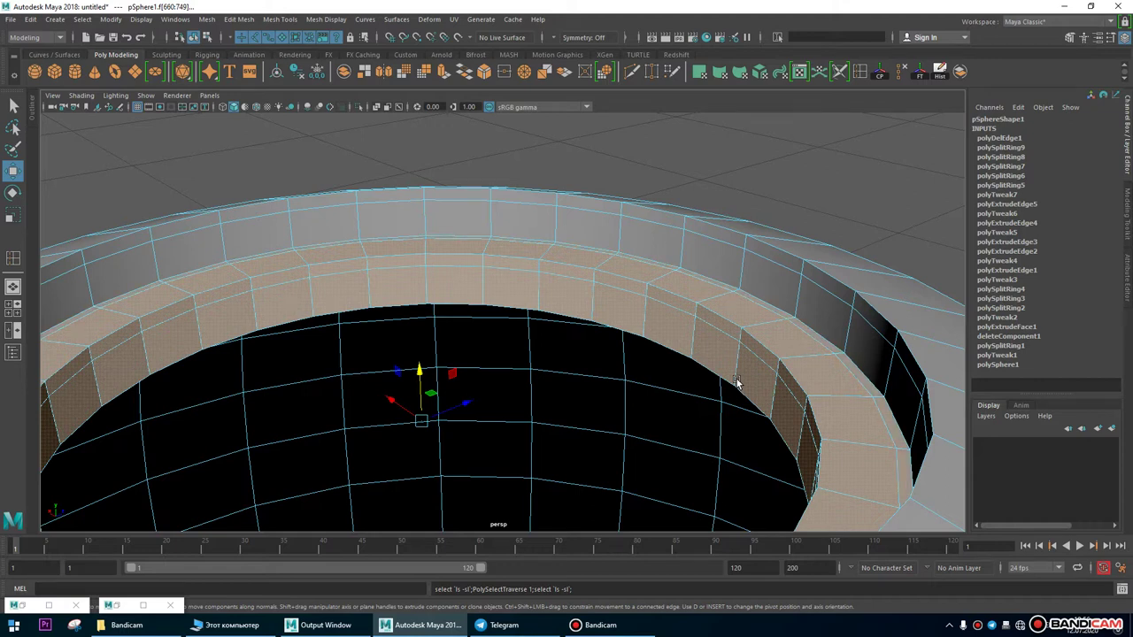
key("shift+period")
key("shift+period")
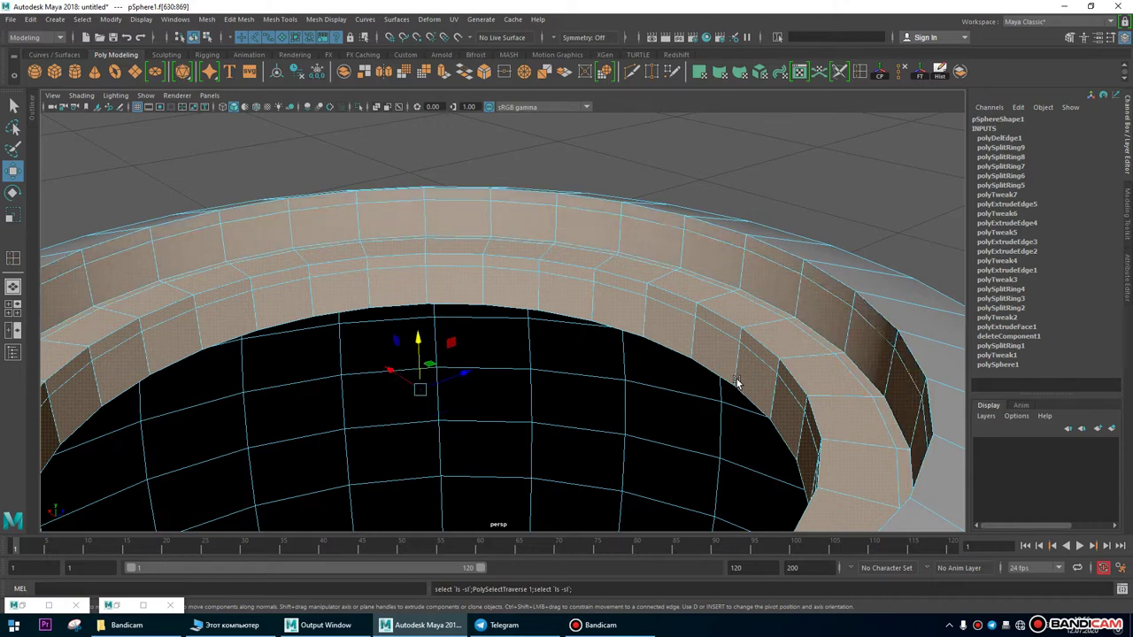
Scale the selected stepped-rim faces up uniformly to widen the opening and bring the recess closer to the sphere's outer surface.
left_click_drag(587, 334, 505, 271, "alt")
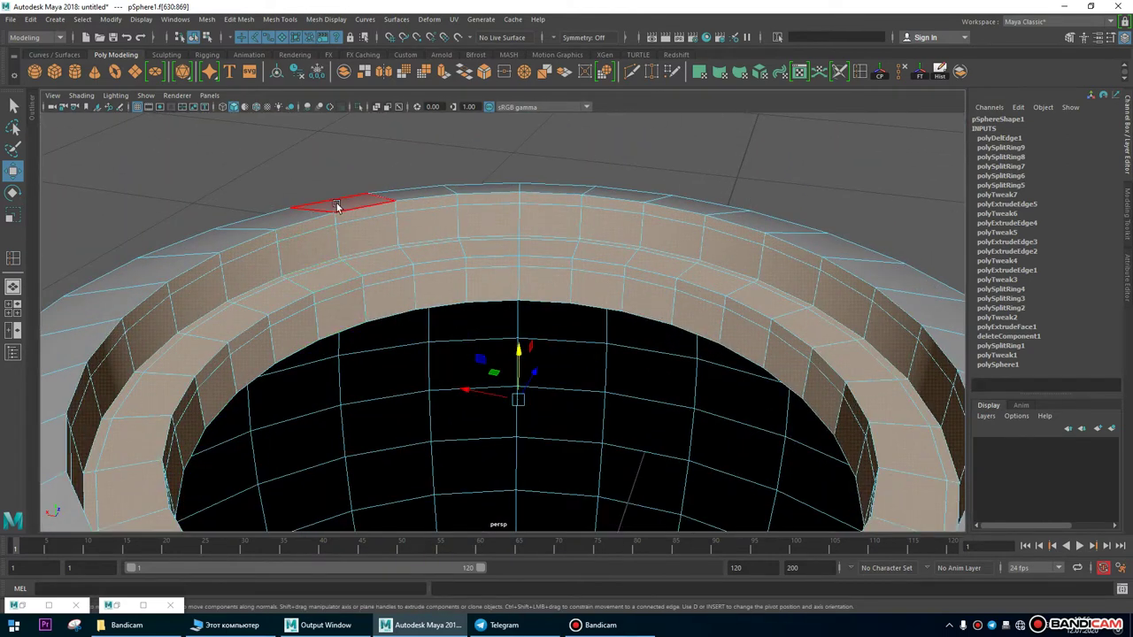
scroll(537, 407, "down", 10)
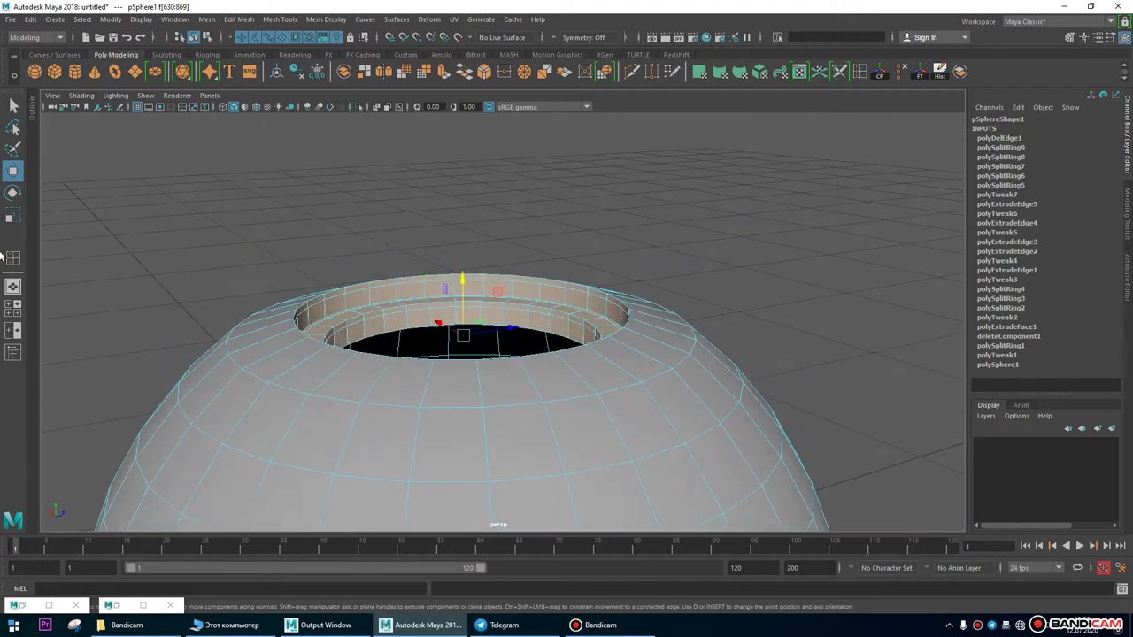
left_click(11, 218)
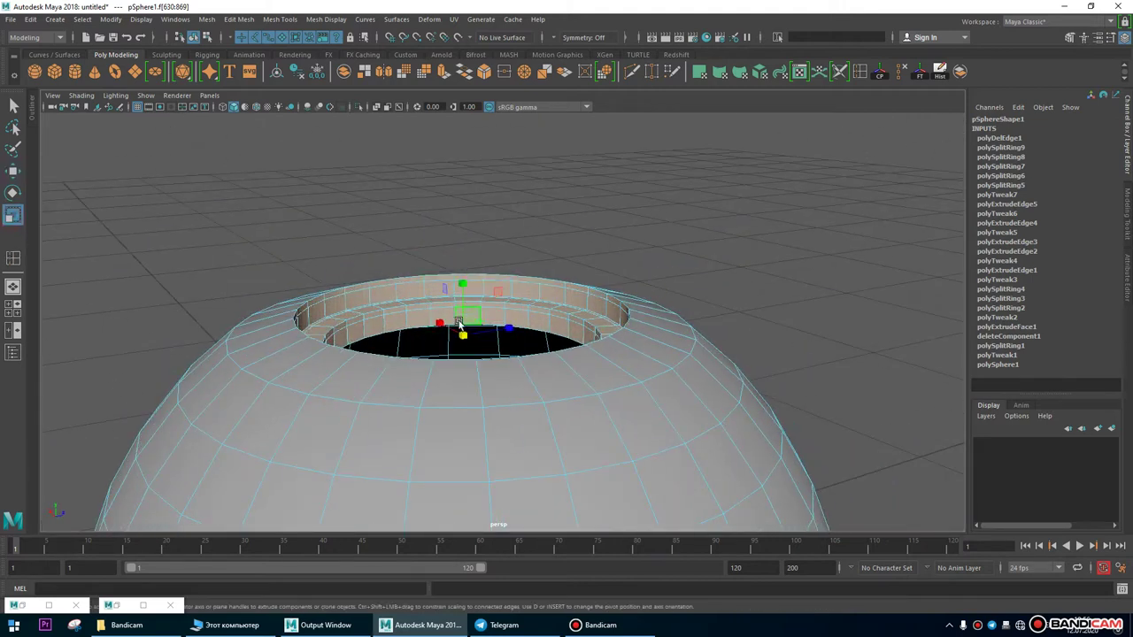
left_click_drag(464, 337, 525, 336)
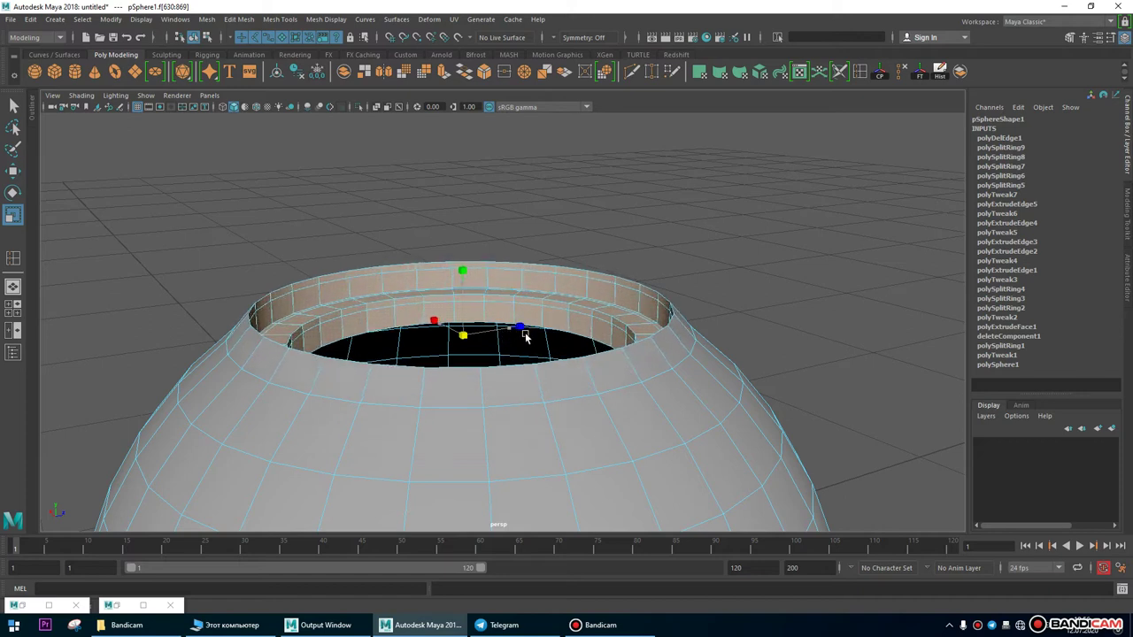
Move the selected rim faces slightly down along the vertical axis to fit the sphere's curvature.
left_click(14, 172)
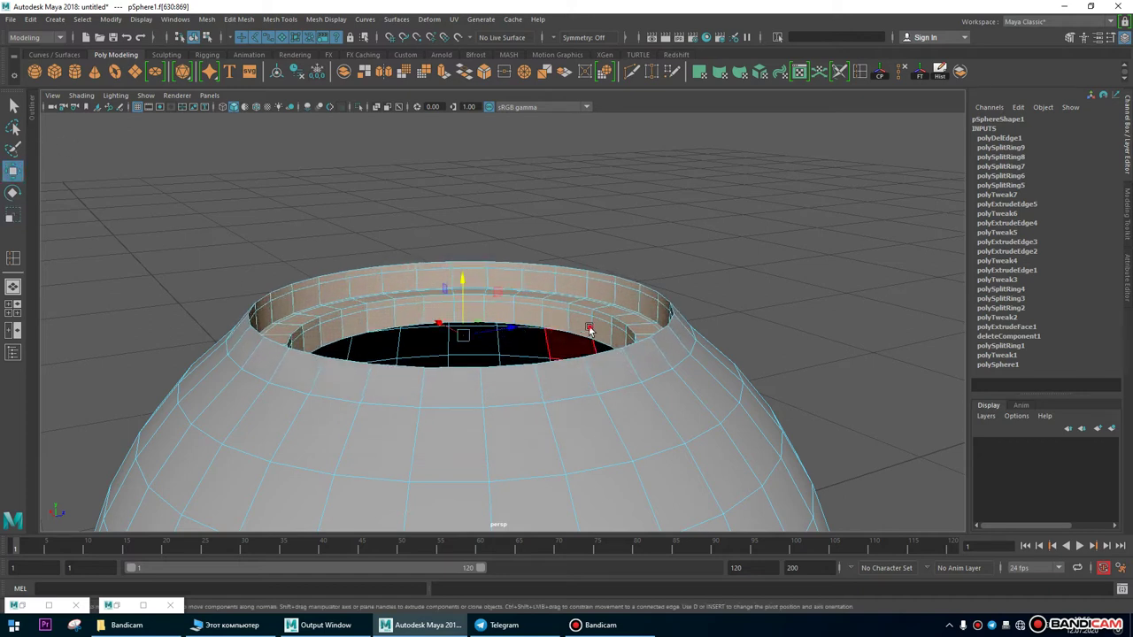
left_click_drag(337, 345, 345, 277, "alt")
left_click_drag(464, 263, 396, 346)
left_click_drag(372, 356, 426, 456, "alt")
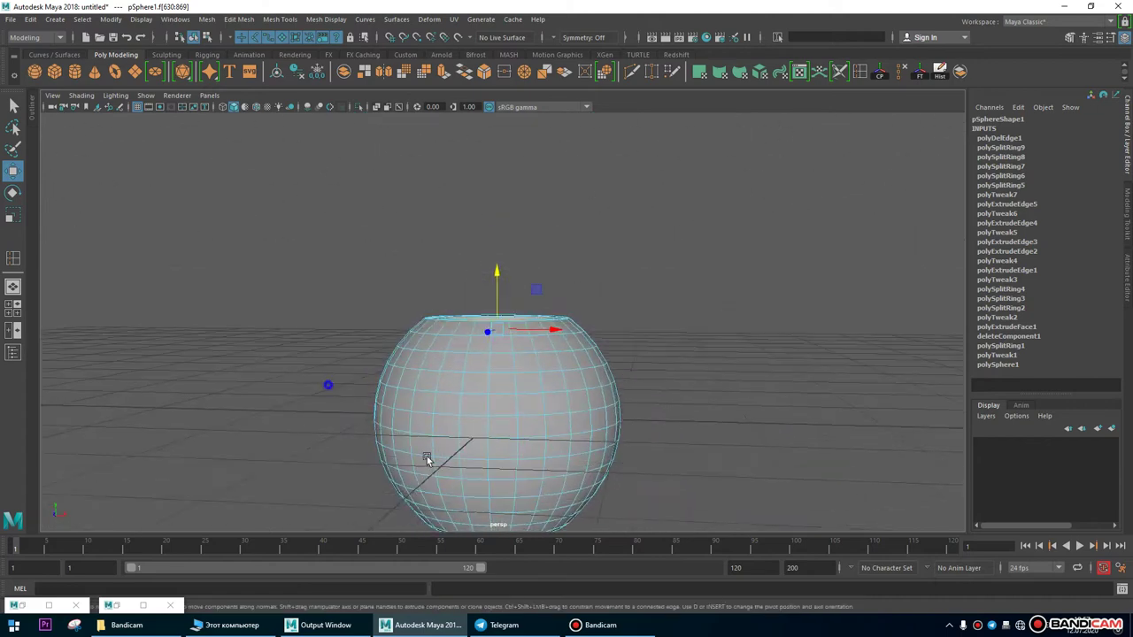
Examine the widened stepped rim from the side, from above and close up, checking its ledge and recess walls.
right_click_drag(427, 456, 643, 460, "alt")
left_click_drag(643, 460, 229, 285, "alt")
left_click_drag(526, 304, 380, 334, "alt")
right_click_drag(379, 334, 632, 277, "alt")
left_click_drag(632, 277, 487, 248, "alt")
right_click_drag(487, 248, 484, 224, "alt")
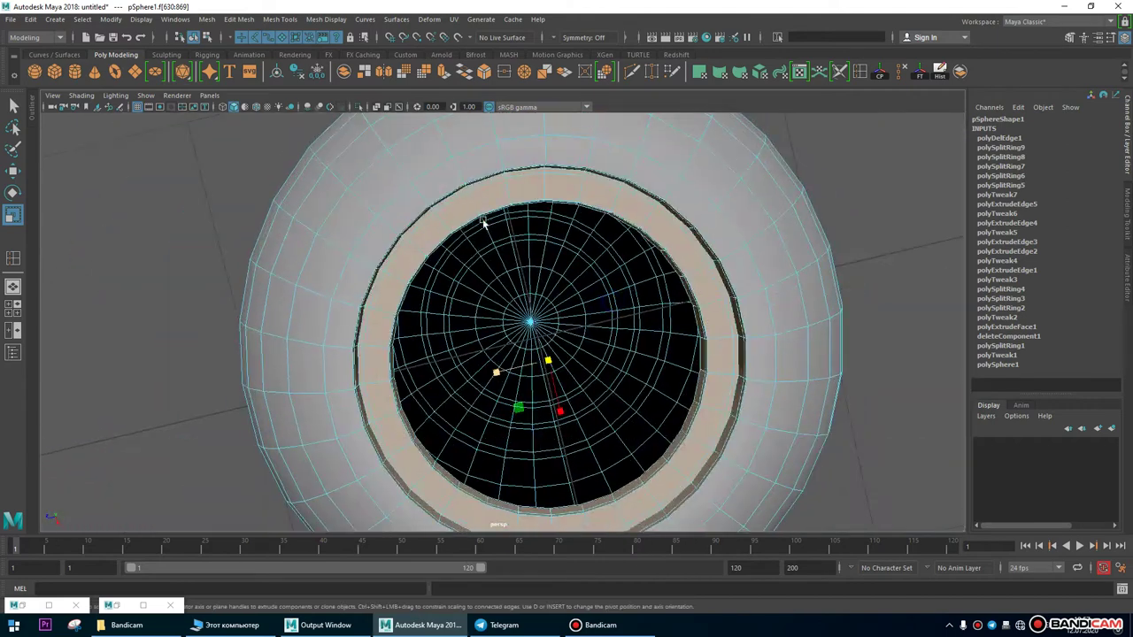
left_click_drag(483, 224, 678, 395, "alt")
right_click_drag(678, 395, 435, 192, "alt")
left_click_drag(435, 192, 528, 231, "alt")
right_click_drag(529, 230, 779, 286, "alt")
left_click_drag(779, 286, 752, 483, "alt")
right_click_drag(751, 484, 443, 367, "alt")
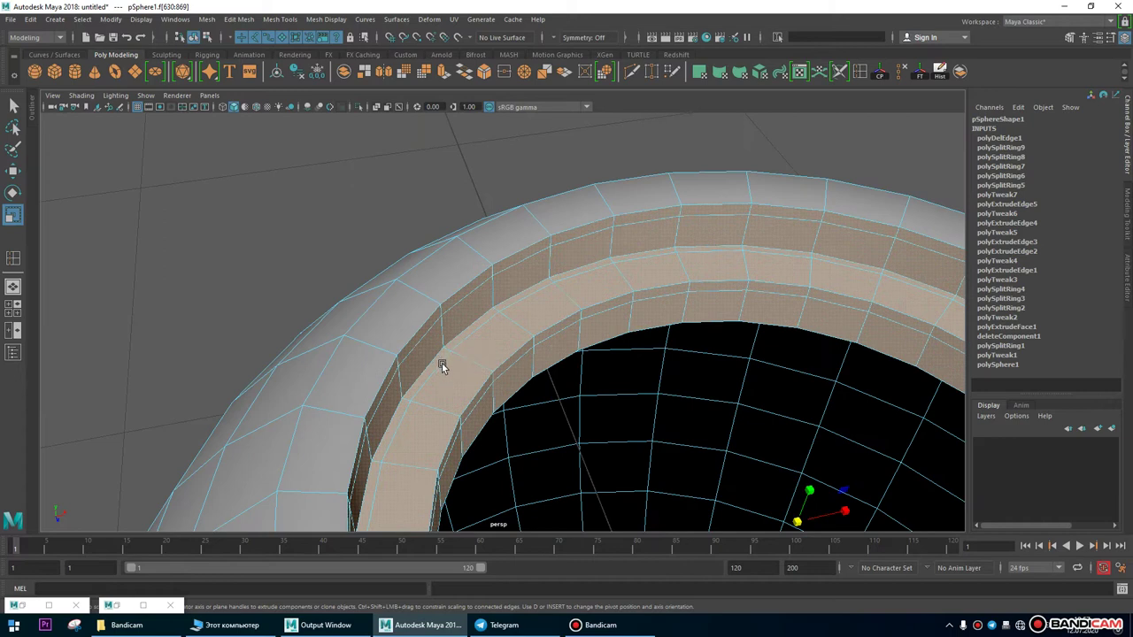
Select both face loops of the opening's inner wall, the narrow upper one and the taller one below it.
left_click_drag(505, 413, 595, 303, "alt")
left_click(531, 320)
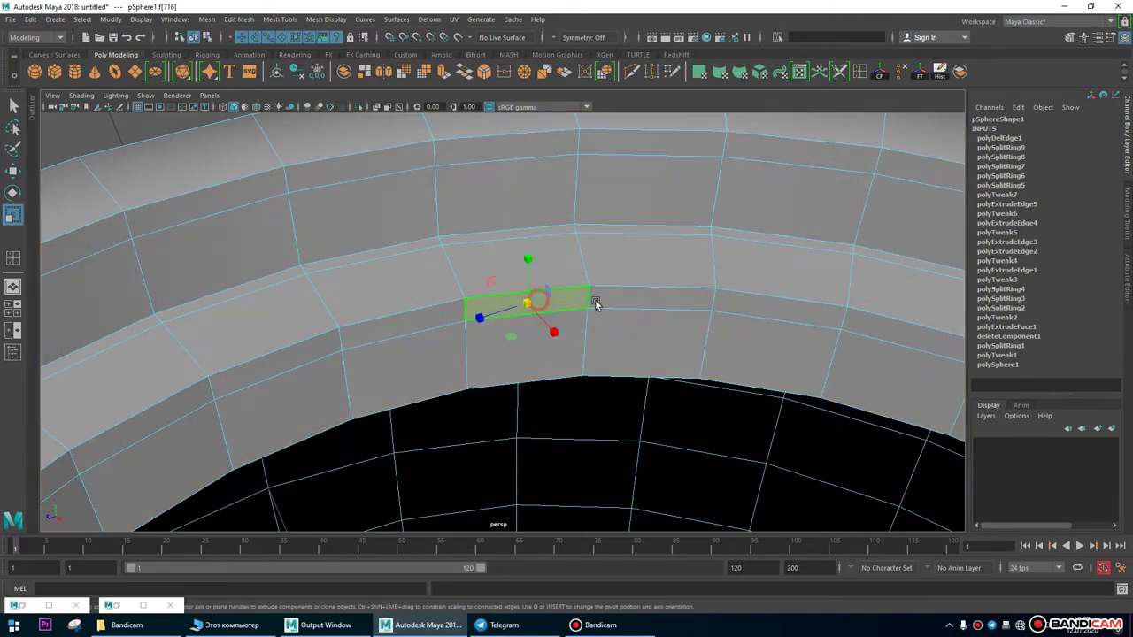
double_click(643, 299)
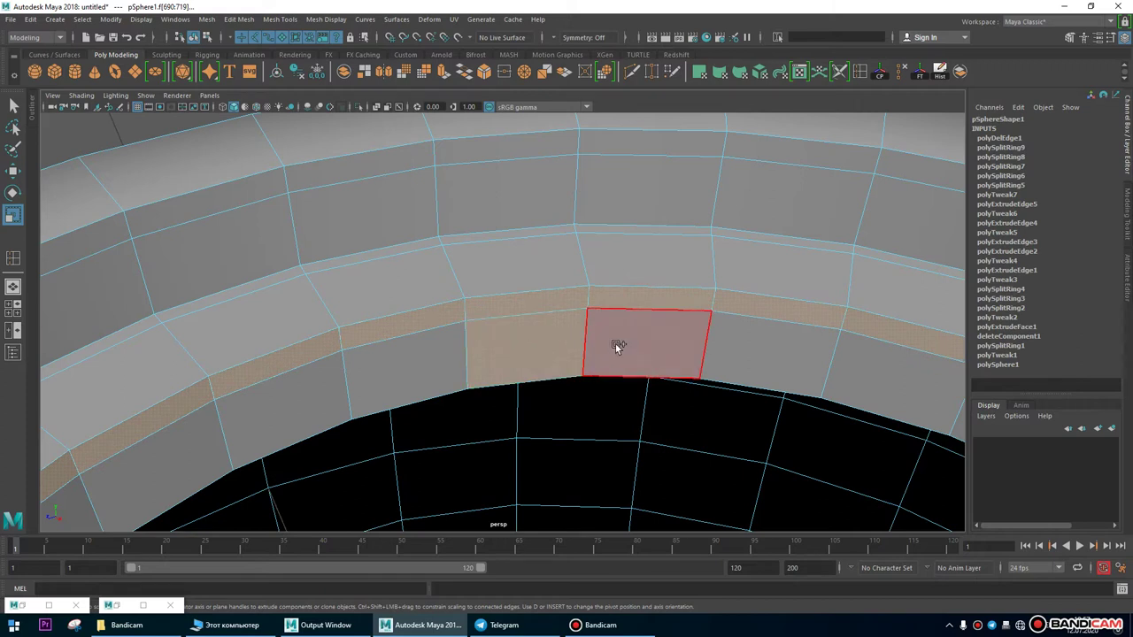
left_click(574, 312)
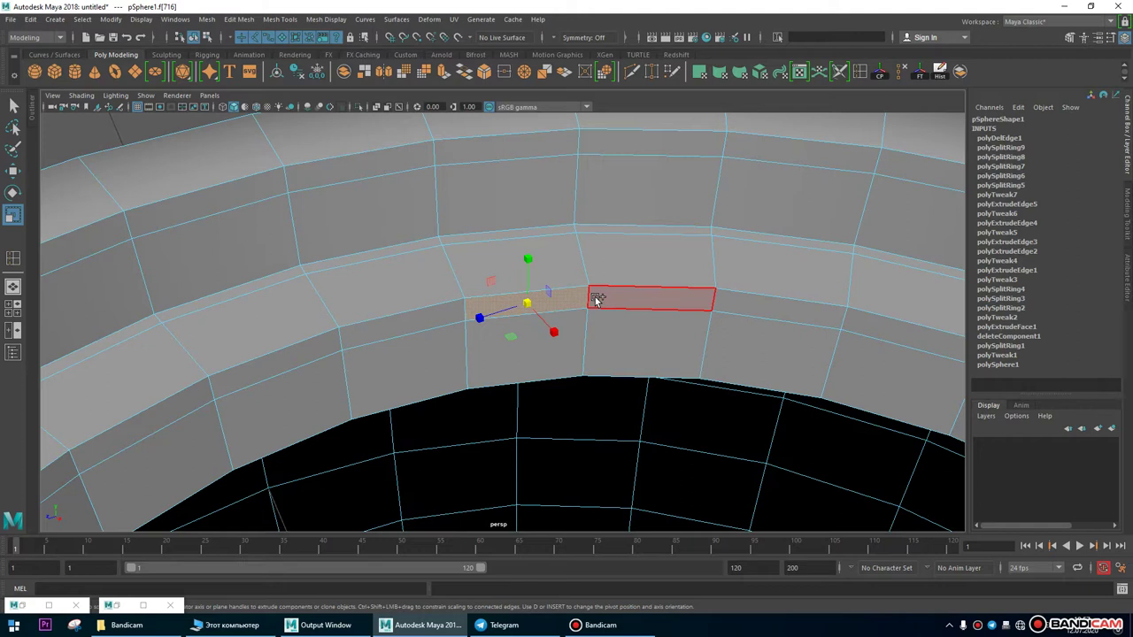
double_click(595, 298)
left_click_drag(632, 340, 599, 344, "alt")
scroll(600, 345, "down", 5)
scroll(724, 401, "up", 3)
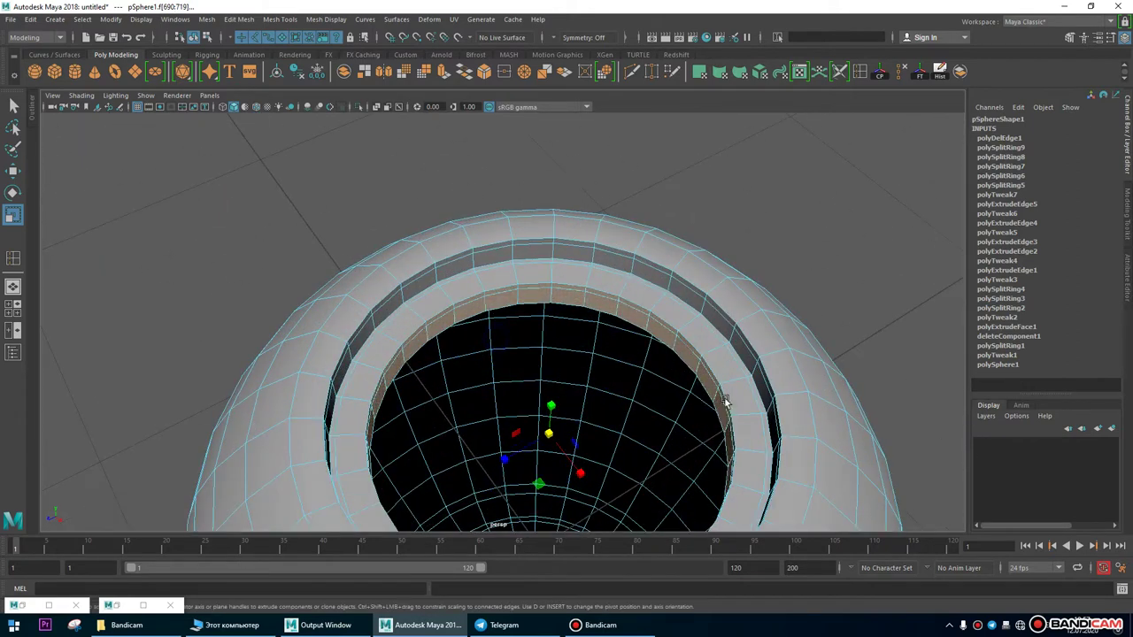
Scale the selected inner-wall faces slightly outward so the opening widens and the ledge narrows.
scroll(724, 401, "up", 2)
scroll(665, 379, "up", 3)
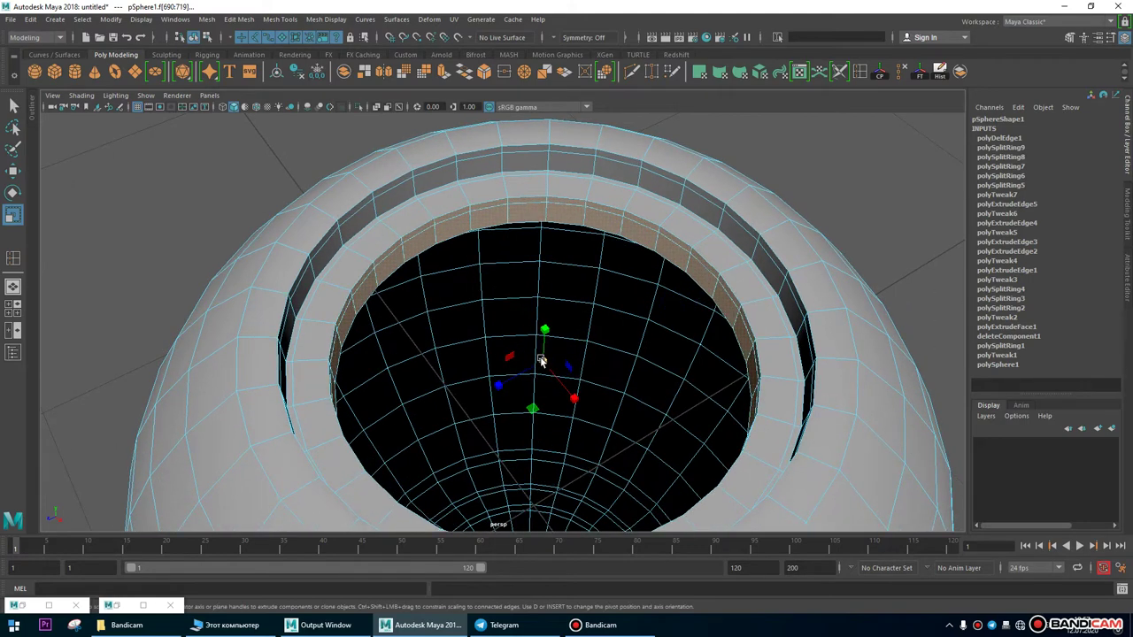
left_click_drag(541, 361, 553, 363)
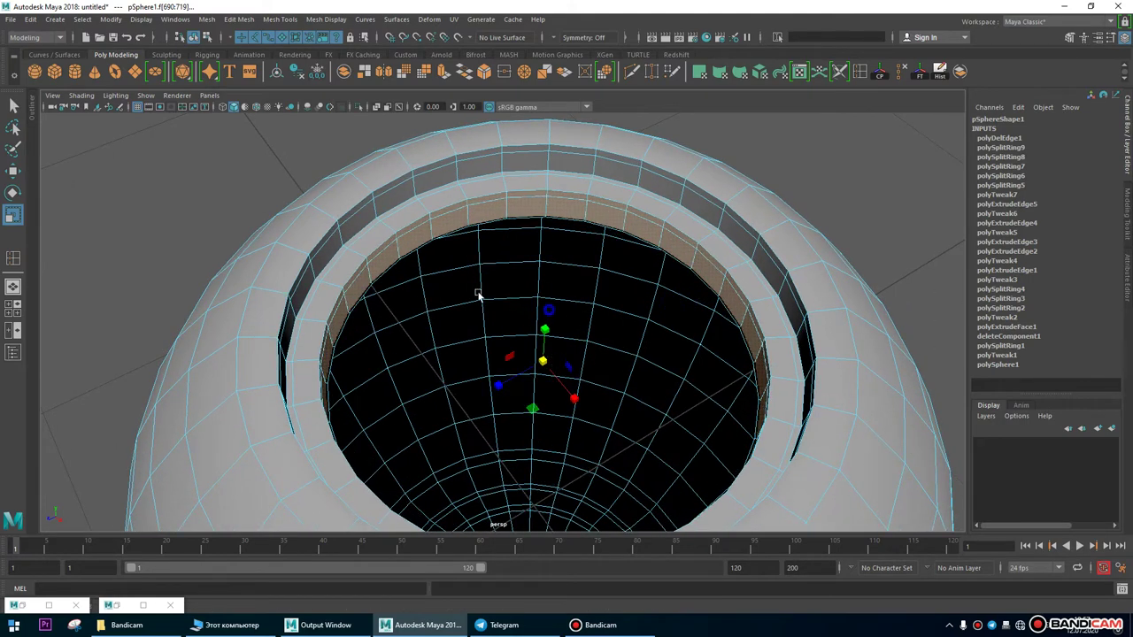
Examine the widened opening from above and from inside the vessel, picking edges on the rim's underside for a closer check.
scroll(478, 294, "down", 3)
left_click_drag(478, 295, 435, 242, "alt")
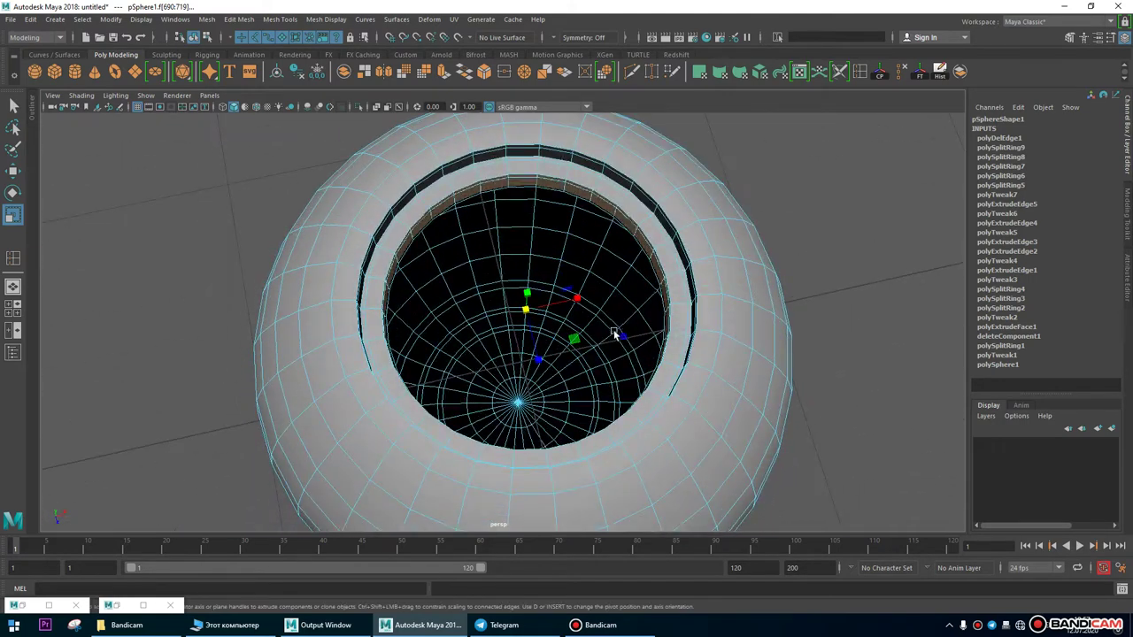
scroll(849, 460, "up", 6)
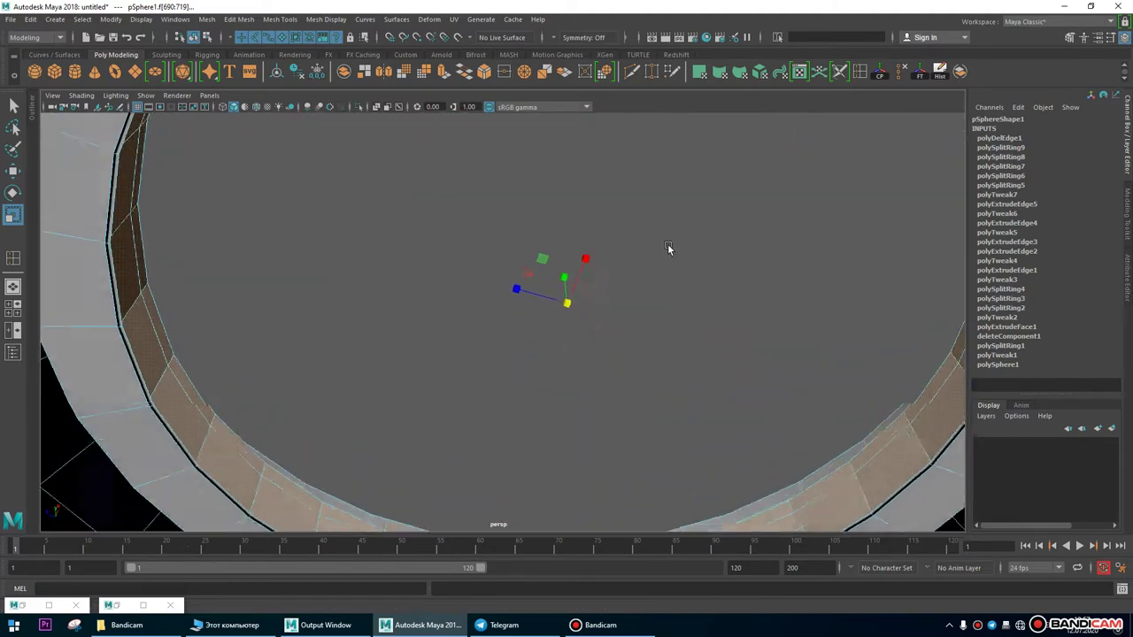
scroll(669, 248, "down", 3)
scroll(304, 278, "up", 4)
mouse_move(304, 278)
right_mouse_down("alt")
mouse_move(506, 302)
mouse_move(498, 271)
mouse_move(496, 281)
right_mouse_up("alt")
left_click_drag(496, 280, 450, 316, "alt")
scroll(483, 234, "up", 2)
scroll(405, 293, "up", 3)
left_click_drag(411, 279, 426, 319, "alt")
right_click_drag(426, 319, 381, 294)
left_click_drag(381, 294, 744, 454, "alt")
left_click(467, 328)
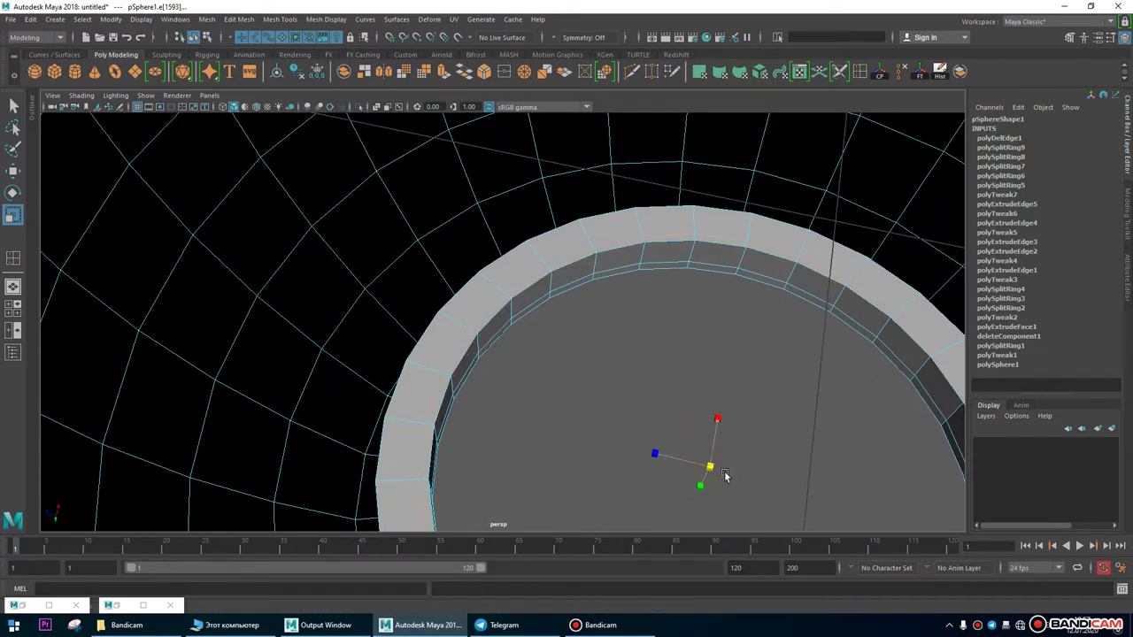
left_click_drag(723, 475, 686, 371, "alt")
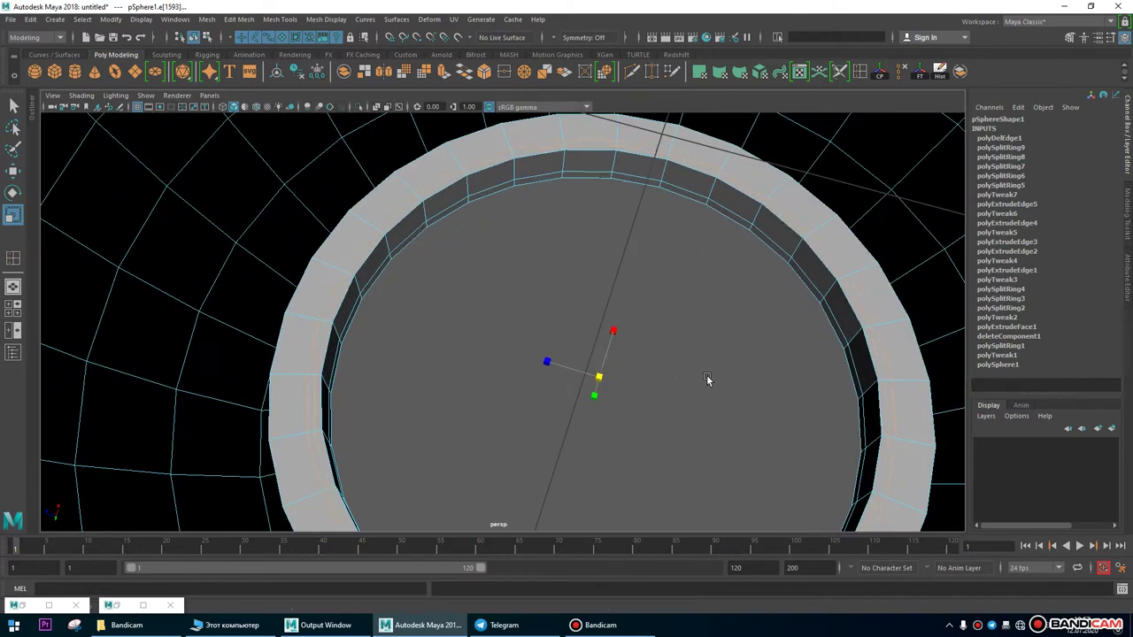
left_click_drag(584, 302, 453, 245, "alt")
Return to object mode, turn on smooth mesh display and clear the selection to view the whole vessel from above.
key("F8")
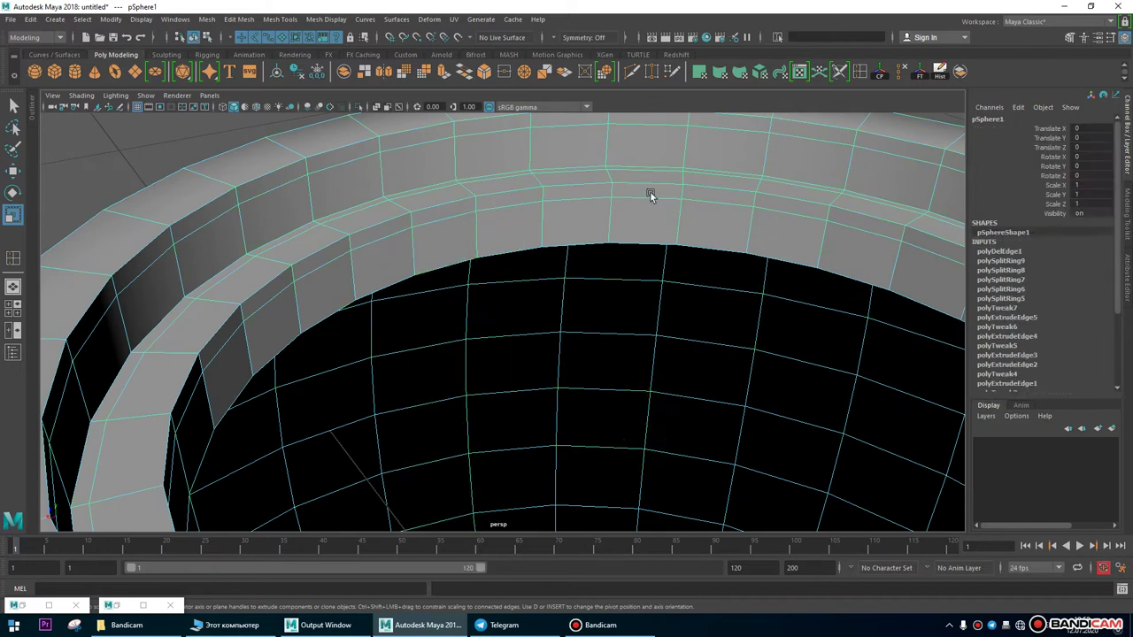
key("3")
right_click_drag(845, 400, 312, 234, "alt")
left_click_drag(312, 235, 732, 442, "alt")
left_click(723, 273)
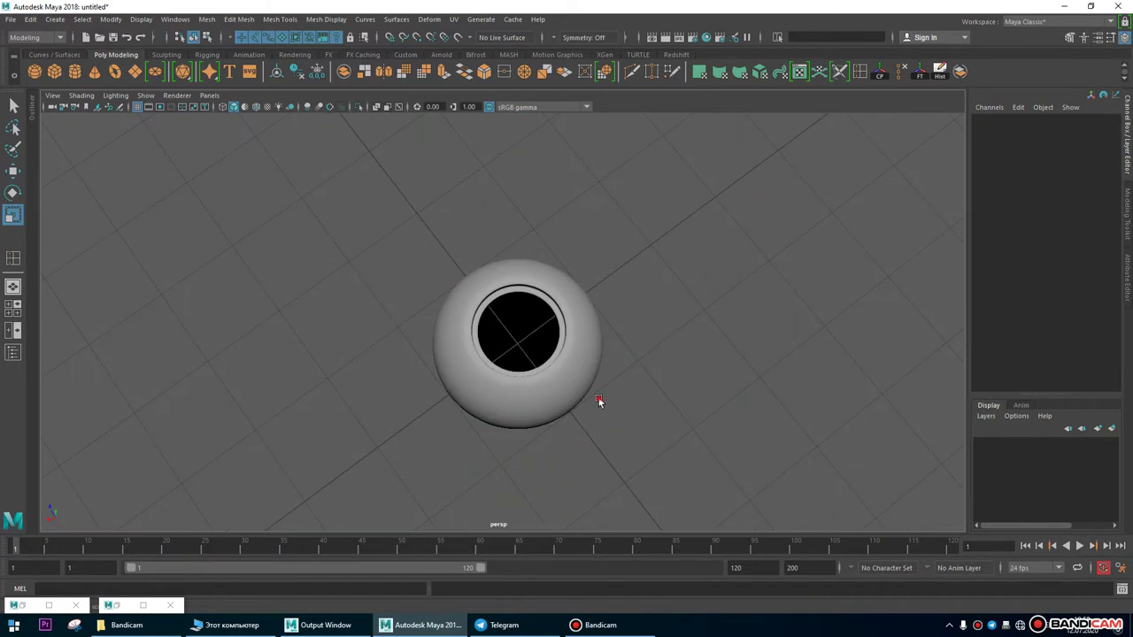
Reselect the vessel, inspect the smoothed outer rim edge close up and switch back to the unsmoothed display.
left_click(434, 354)
left_click_drag(398, 273, 373, 254, "alt")
right_click_drag(373, 254, 650, 410, "alt")
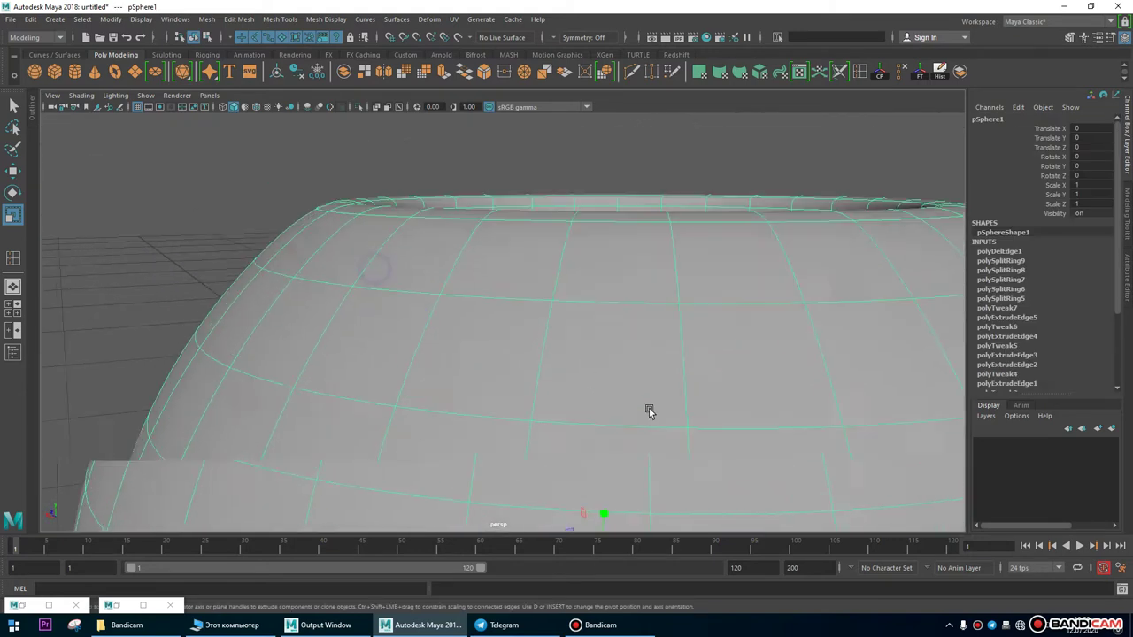
right_click_drag(334, 285, 416, 325, "alt")
left_click_drag(416, 325, 436, 309, "alt")
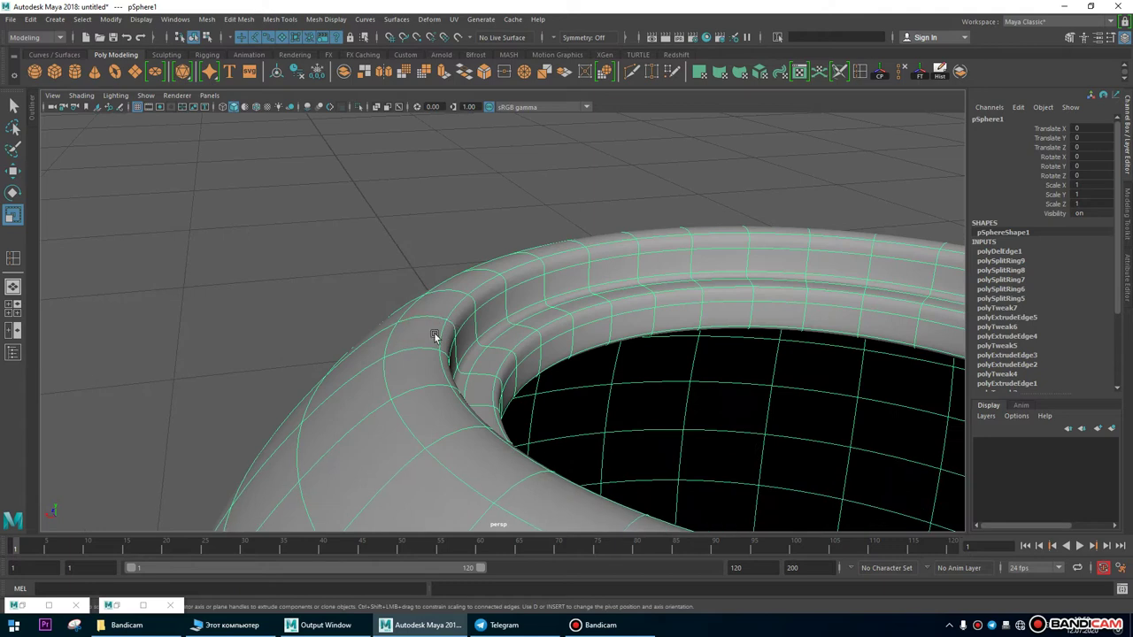
left_click_drag(482, 359, 466, 281, "alt")
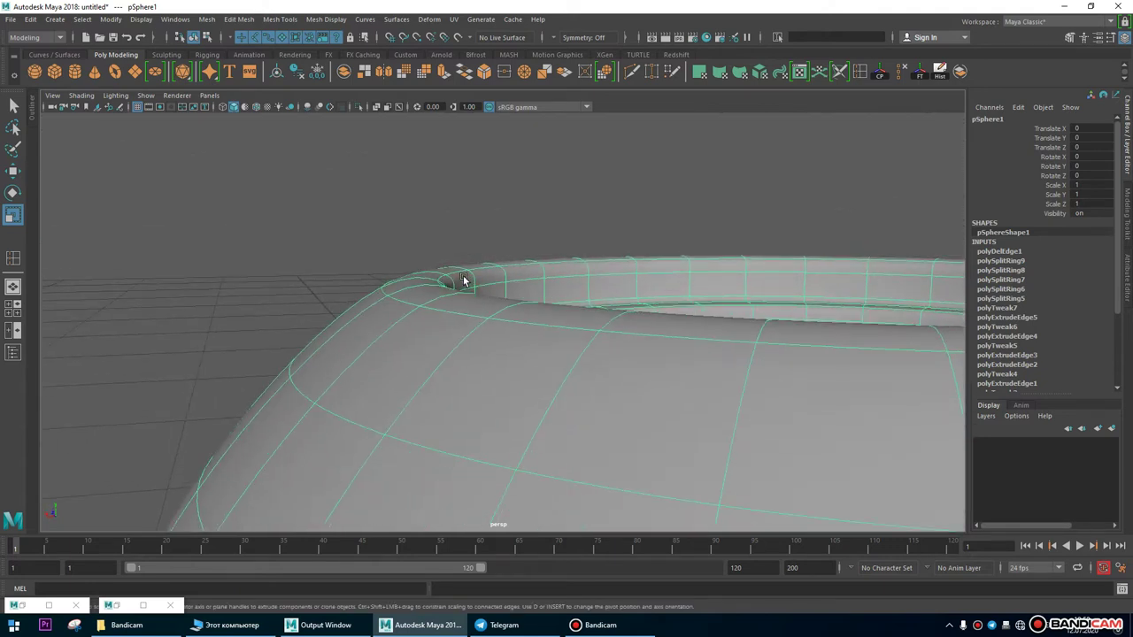
key("1")
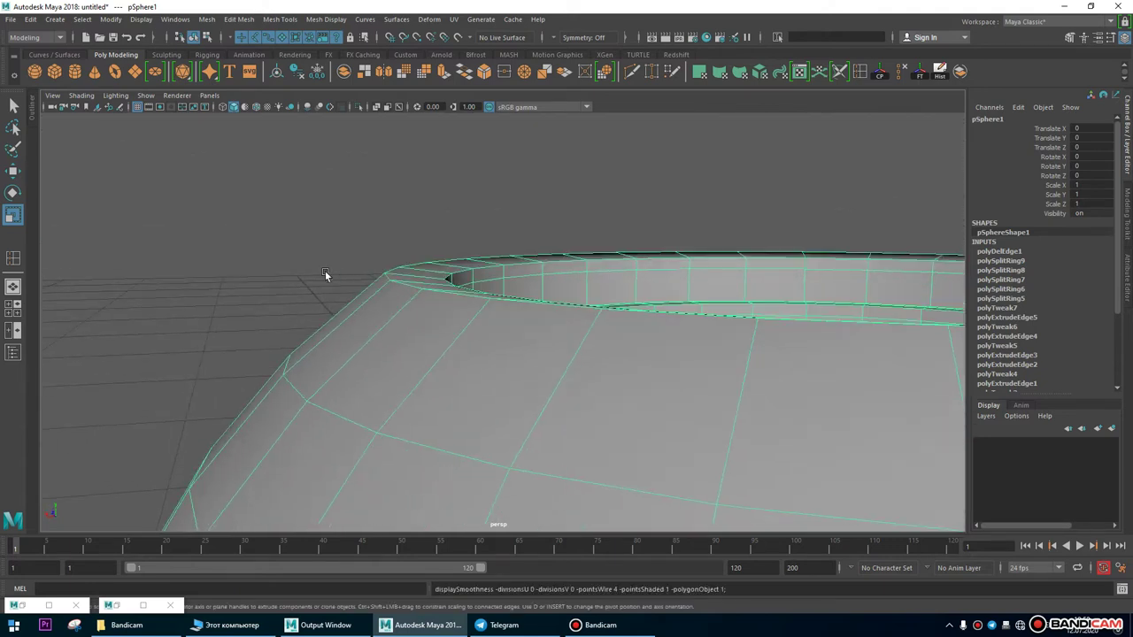
Insert a supporting edge loop around the outer wall just below the rim and return to object mode with nothing selected.
left_click(860, 72)
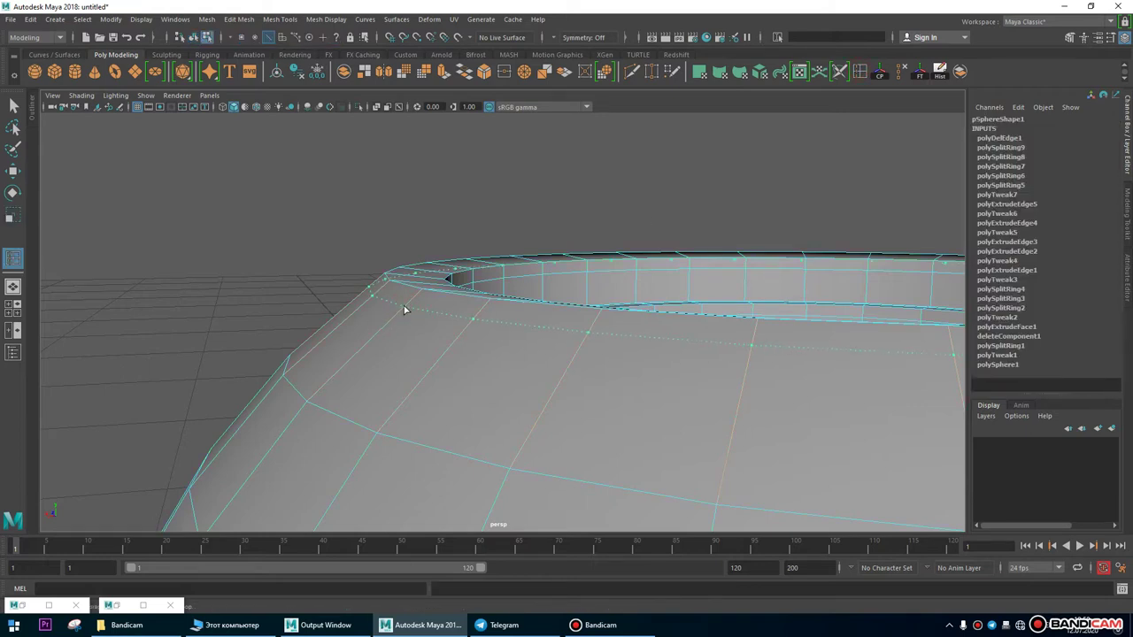
left_click(404, 309)
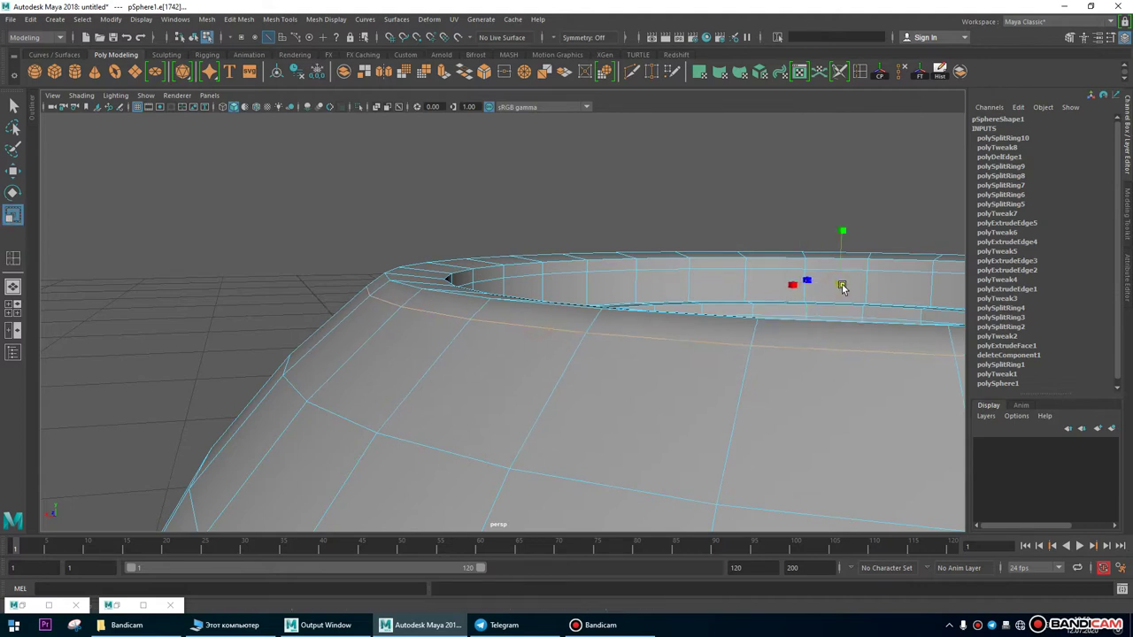
right_click_drag(341, 372, 434, 245)
left_click(389, 188)
scroll(388, 188, "down", 3)
left_click_drag(388, 189, 648, 413, "alt")
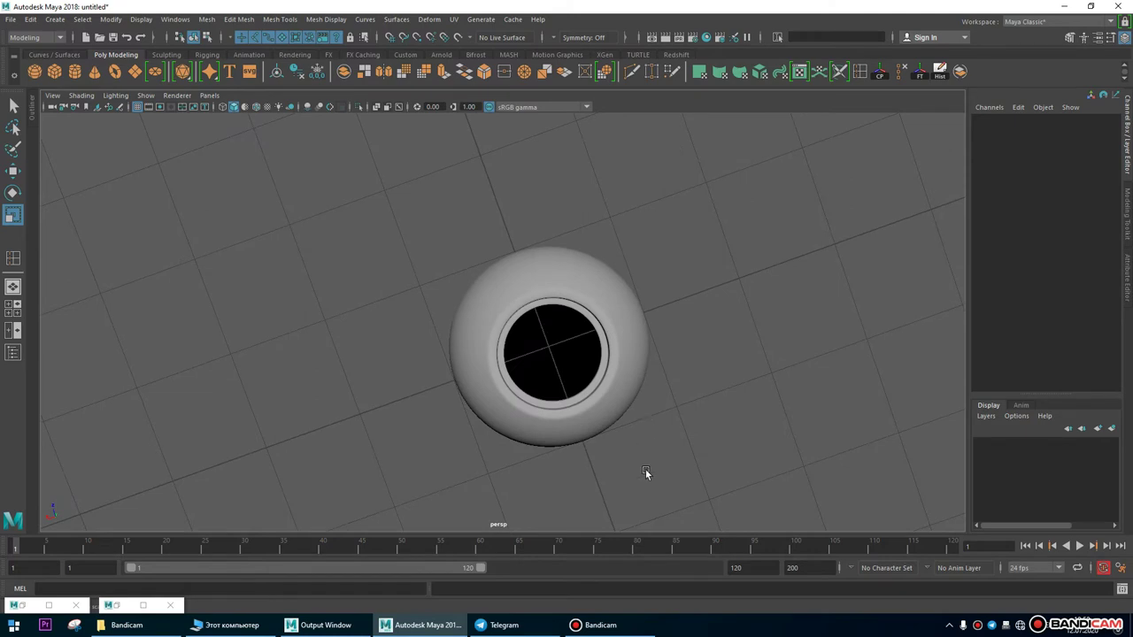
left_click(601, 629)
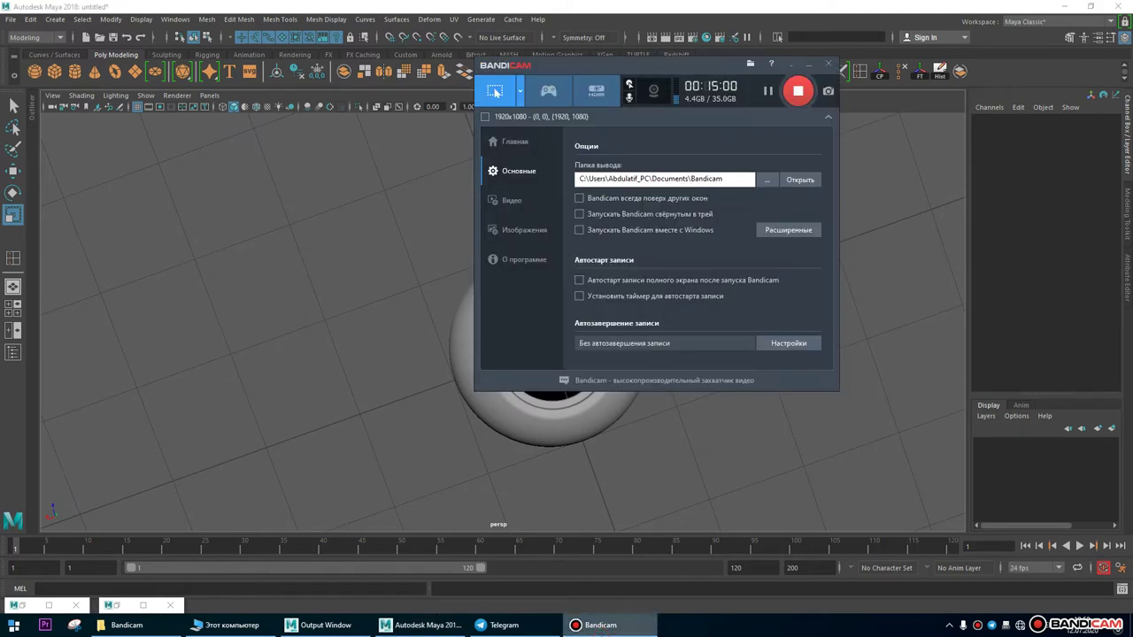
left_click(601, 625)
Examine the vessel's rim, opening and round body from above, from the side and close up.
right_click_drag(607, 450, 428, 245, "alt")
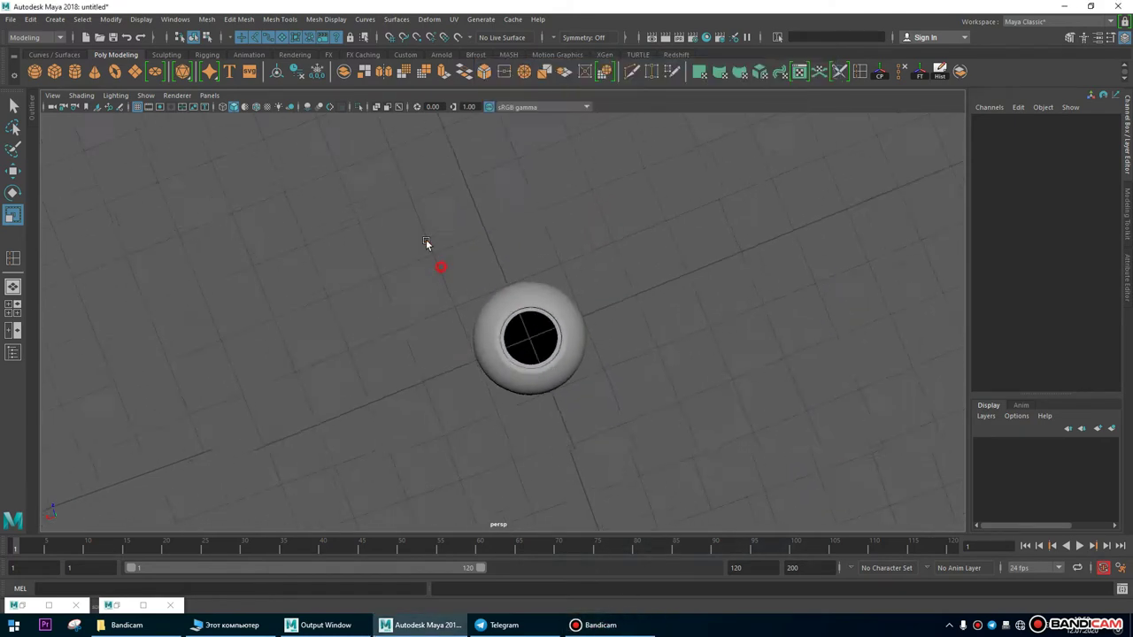
left_click_drag(428, 245, 572, 385, "alt")
right_click_drag(572, 384, 706, 394, "alt")
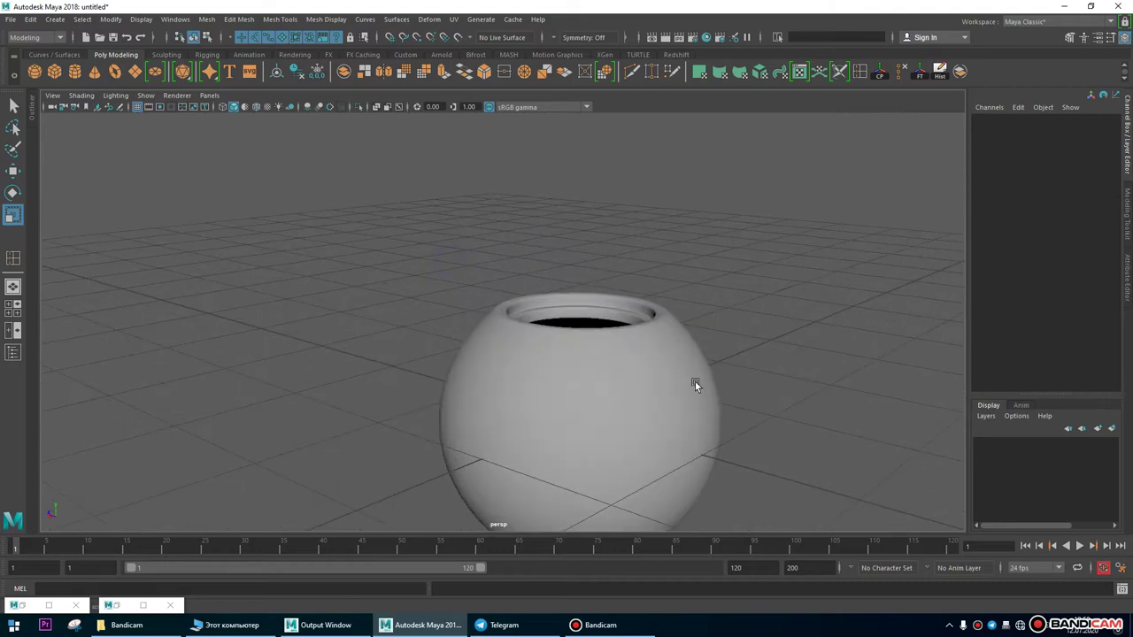
left_click_drag(572, 346, 609, 397, "alt")
right_click_drag(609, 397, 617, 306, "alt")
left_click_drag(618, 306, 670, 210, "alt")
right_click_drag(622, 236, 635, 315, "alt")
left_click_drag(653, 341, 641, 427, "alt")
right_click_drag(641, 427, 434, 346, "alt")
left_click_drag(434, 346, 438, 331, "alt")
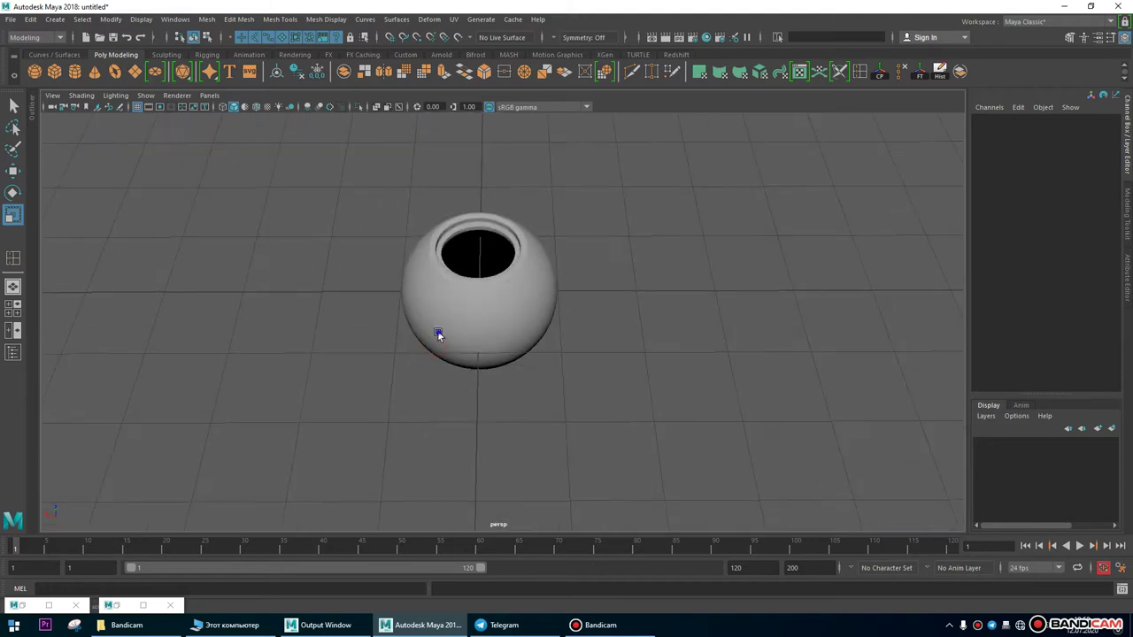
right_click_drag(437, 331, 607, 375, "alt")
left_click_drag(608, 375, 527, 295, "alt")
Select the vessel and review its whole construction history down to the original sphere.
left_click(528, 295)
left_click_drag(652, 380, 808, 116, "alt")
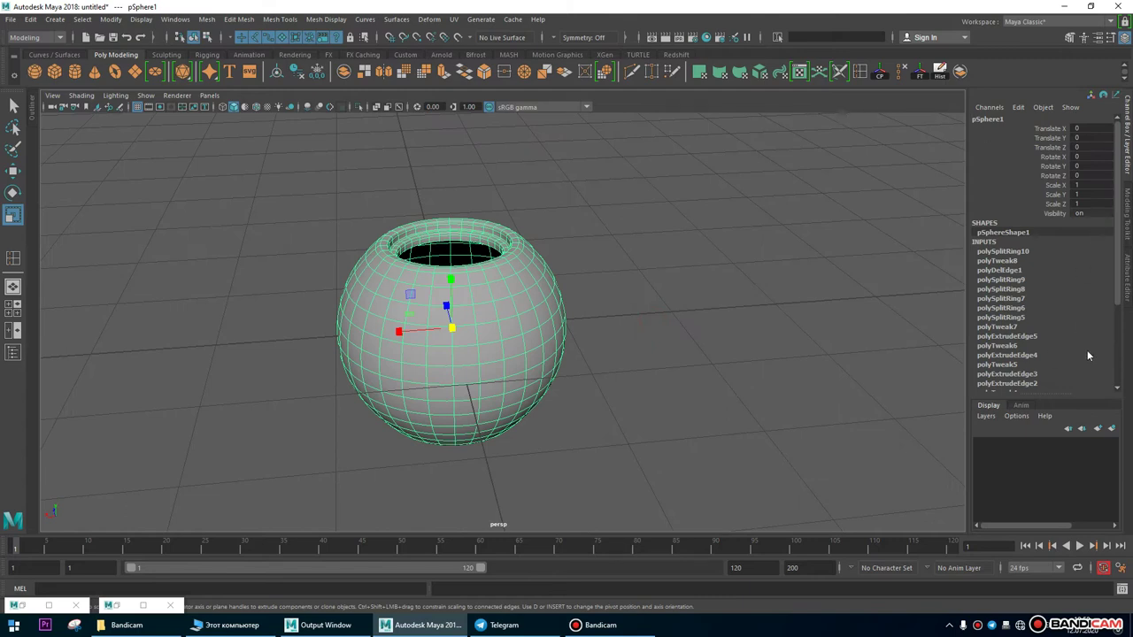
scroll(1120, 237, "down", 5)
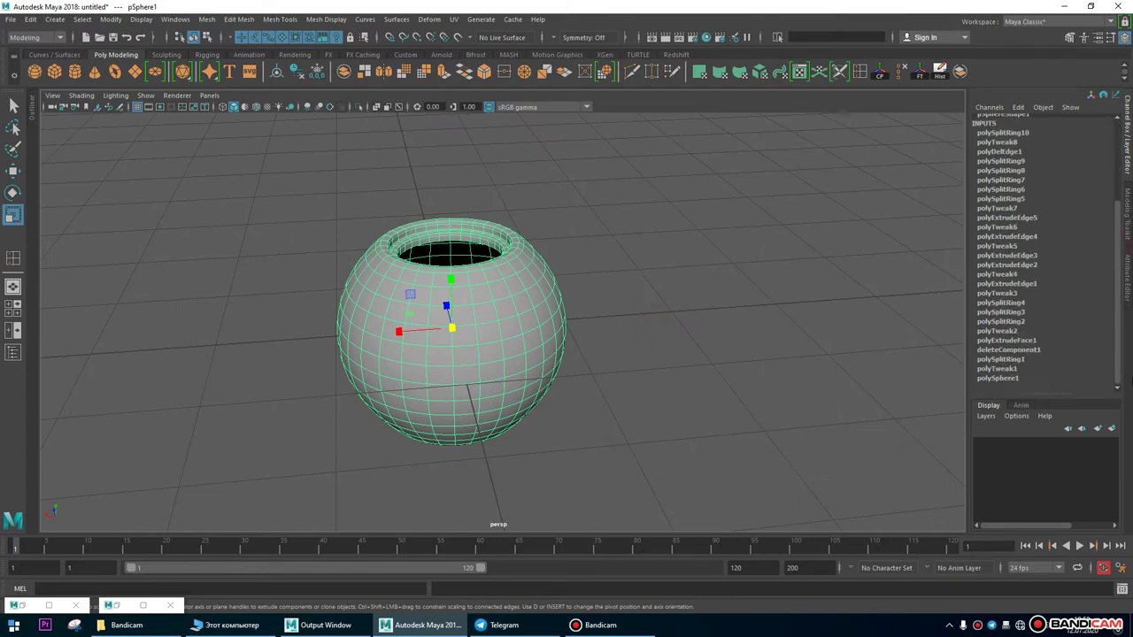
right_click_drag(730, 297, 802, 362, "alt")
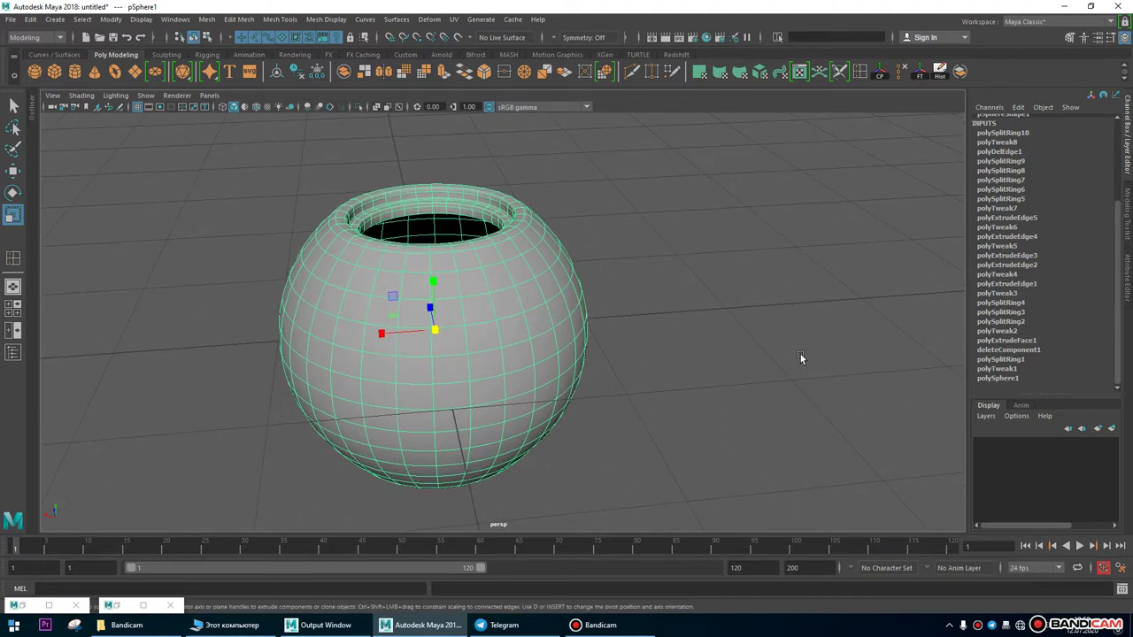
right_click_drag(799, 352, 666, 290, "alt")
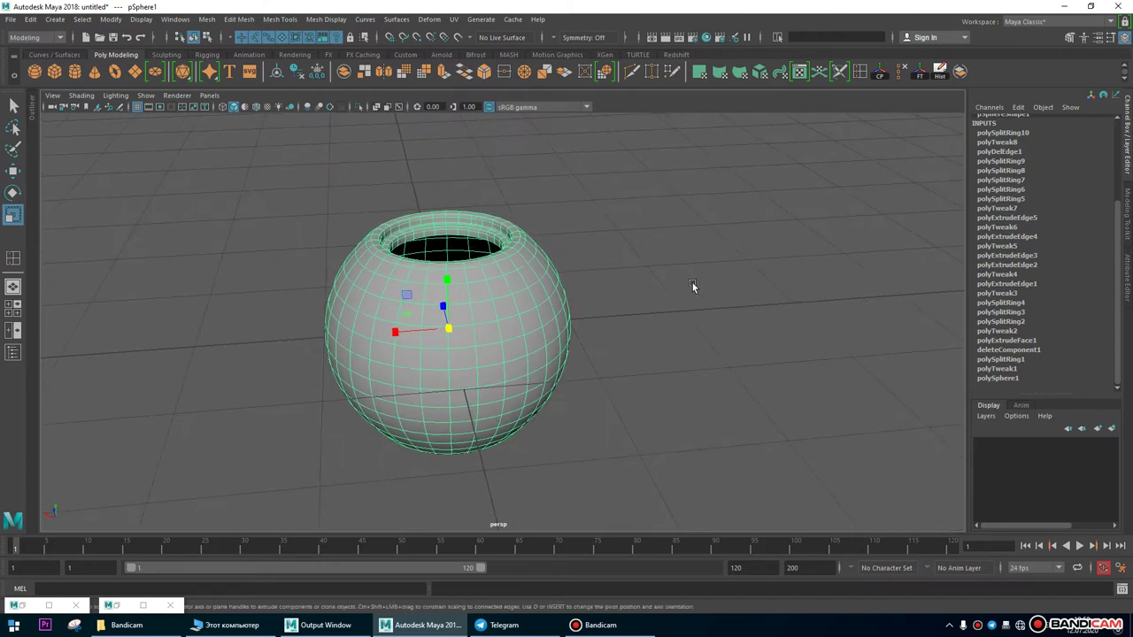
Show the vessel's vertices, return to object mode and inspect the reselected body from several angles.
key("F9")
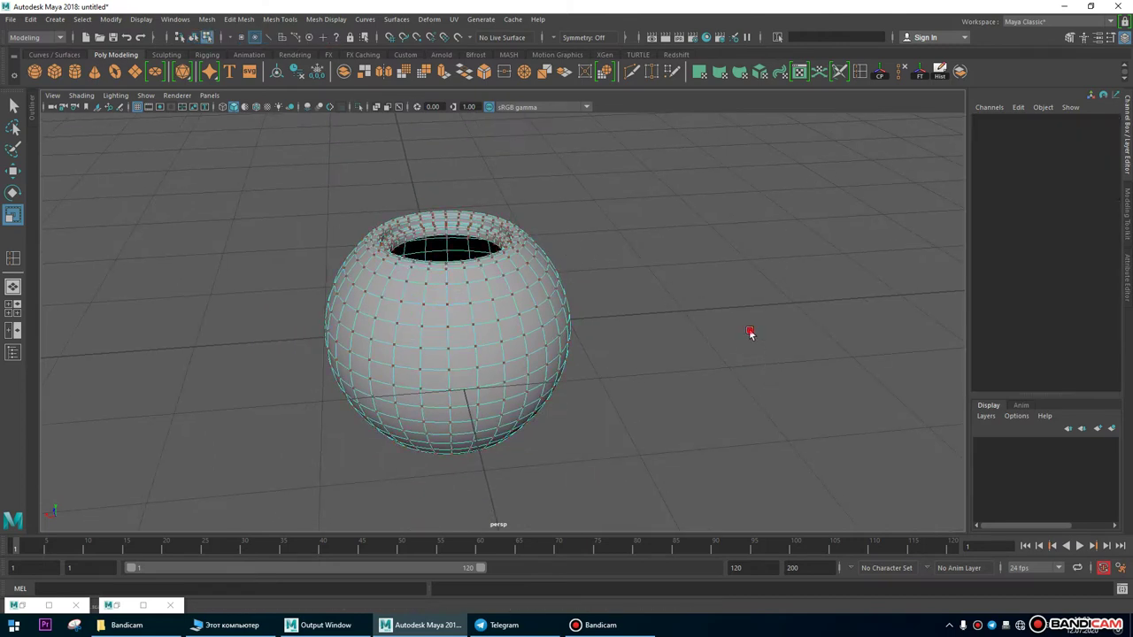
left_click_drag(751, 333, 729, 410, "alt")
right_click_drag(481, 254, 541, 236)
left_click(716, 209)
left_click_drag(715, 209, 579, 197, "alt")
right_click_drag(580, 215, 667, 233, "alt")
left_click(667, 232)
left_click_drag(670, 172, 709, 180, "alt")
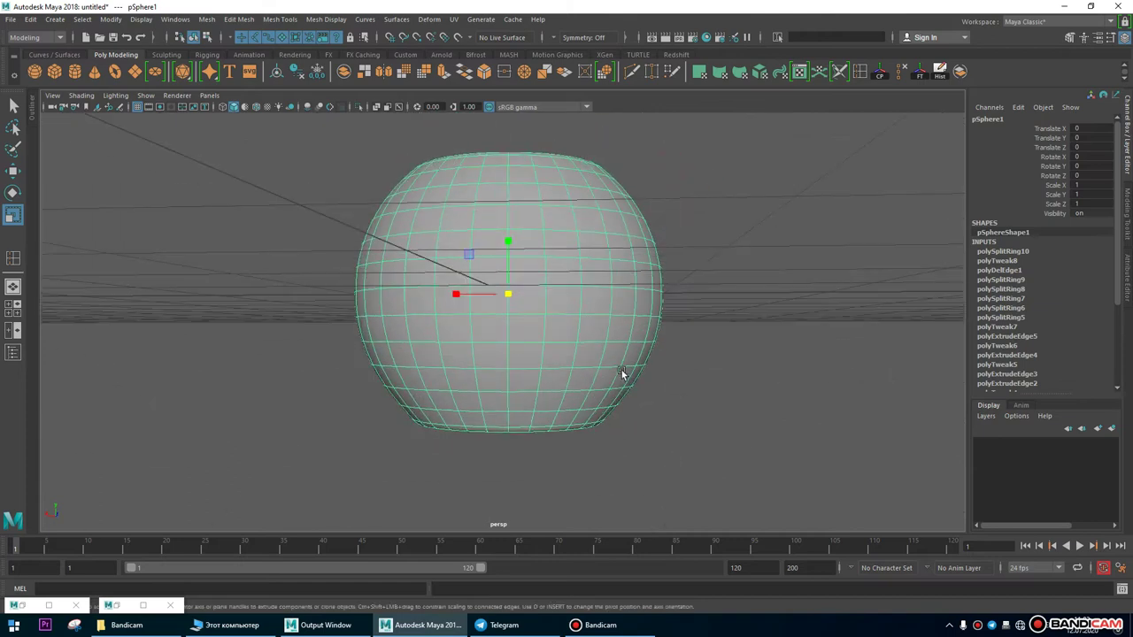
Delete the construction history of the selected vessel.
left_click_drag(707, 357, 688, 374, "alt")
right_click_drag(688, 375, 576, 271, "alt")
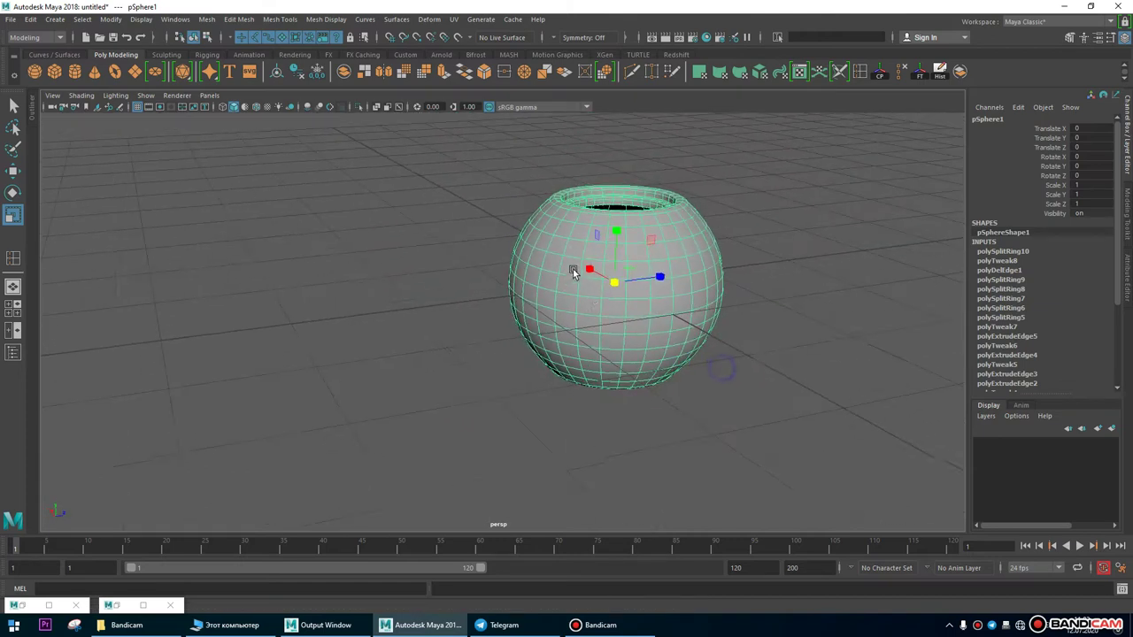
left_click_drag(576, 271, 477, 328, "alt")
left_click(947, 71)
Compare the vessel's smoothed and unsmoothed displays from a distance and close up, finishing in the unsmoothed display.
left_click_drag(788, 184, 709, 357, "alt")
key("3")
key("1")
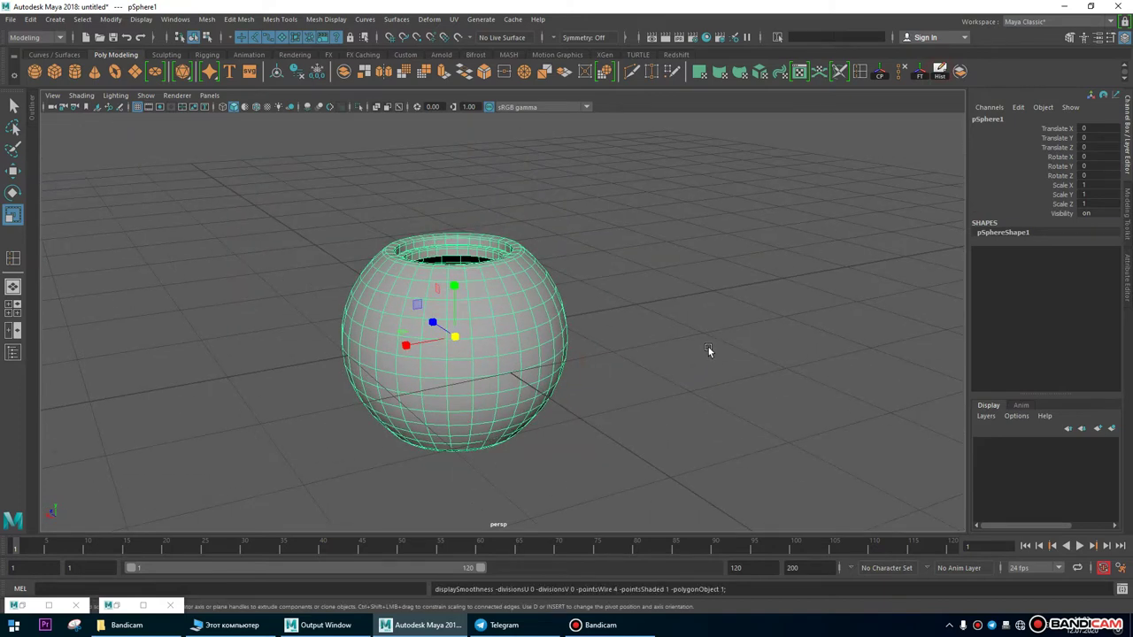
key("3")
key("1")
key("3")
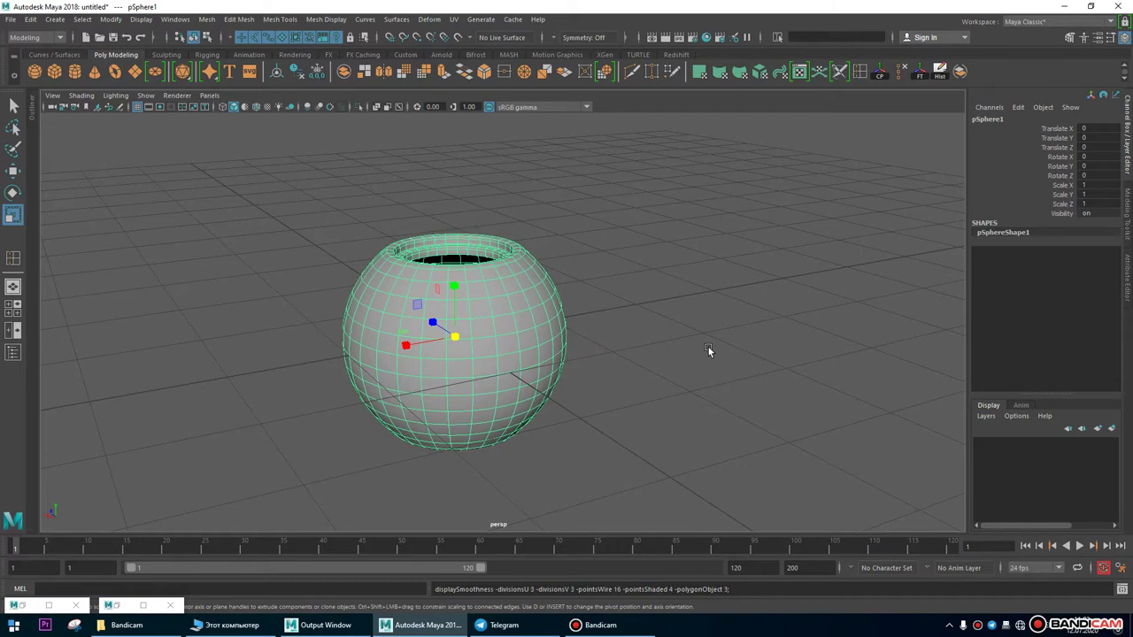
scroll(569, 316, "up", 6)
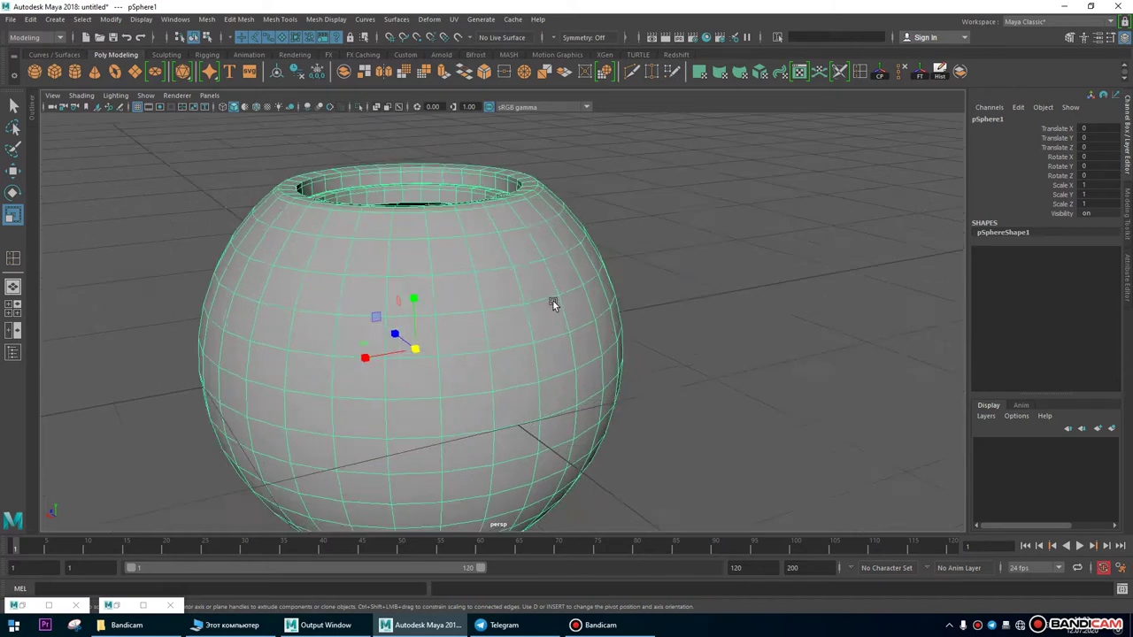
key("1")
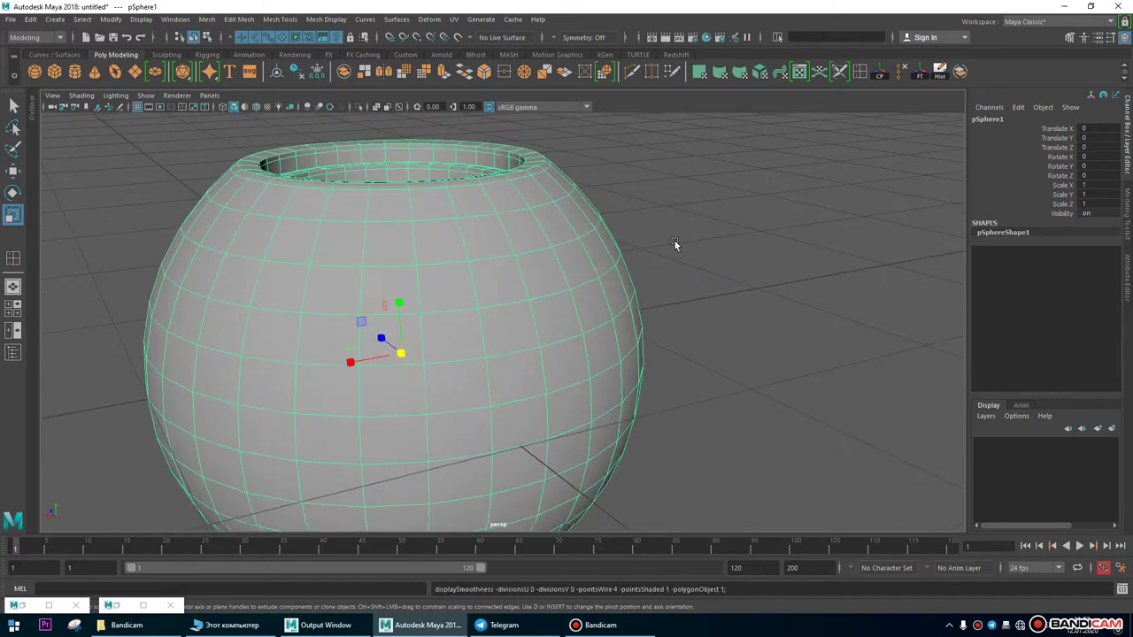
key("3")
key("1")
key("3")
key("1")
key("3")
key("1")
Reselect the vessel and examine its full profile in the side view.
left_click(664, 255)
right_click_drag(664, 255, 493, 324, "alt")
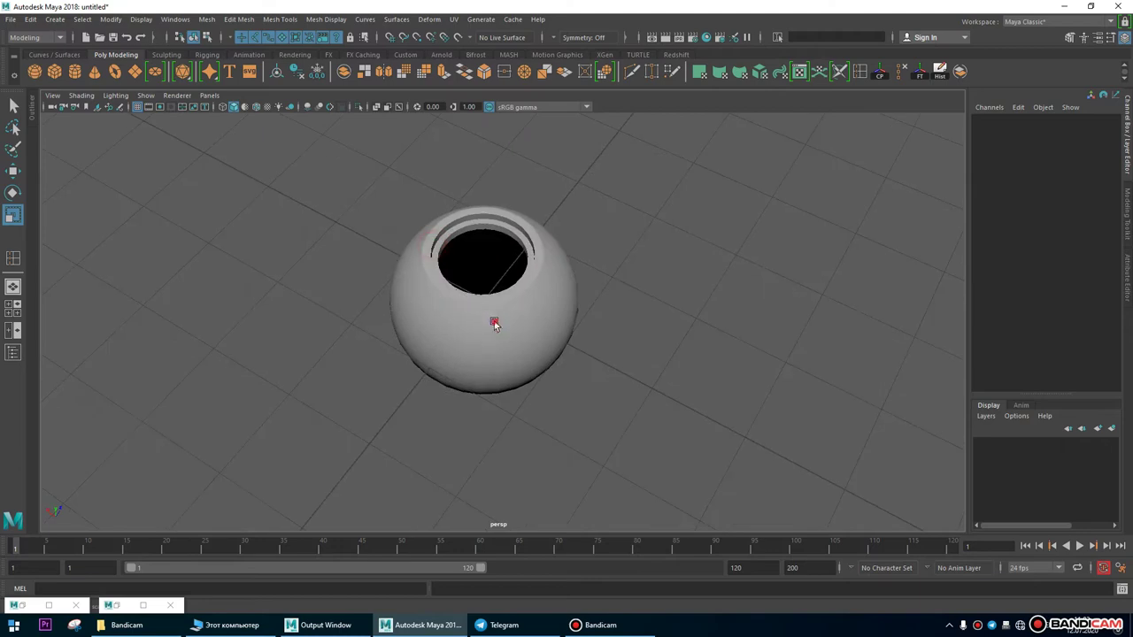
left_click(493, 324)
left_click_drag(591, 236, 768, 346, "alt")
key("space")
key("space")
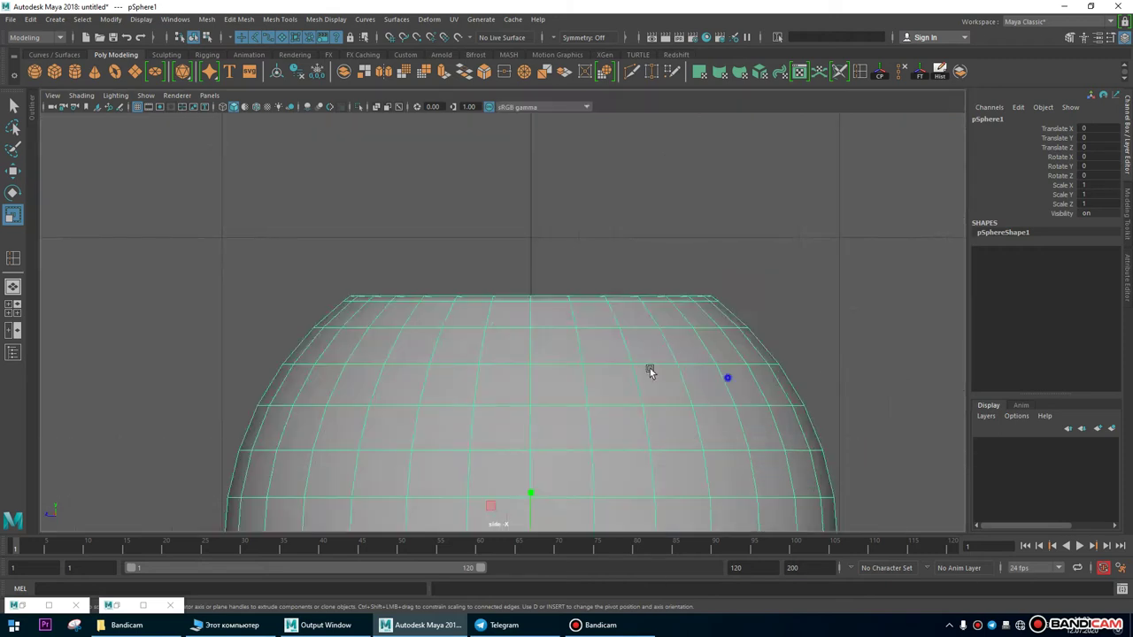
scroll(650, 368, "down", 5)
scroll(670, 471, "up", 4)
scroll(601, 308, "up", 2)
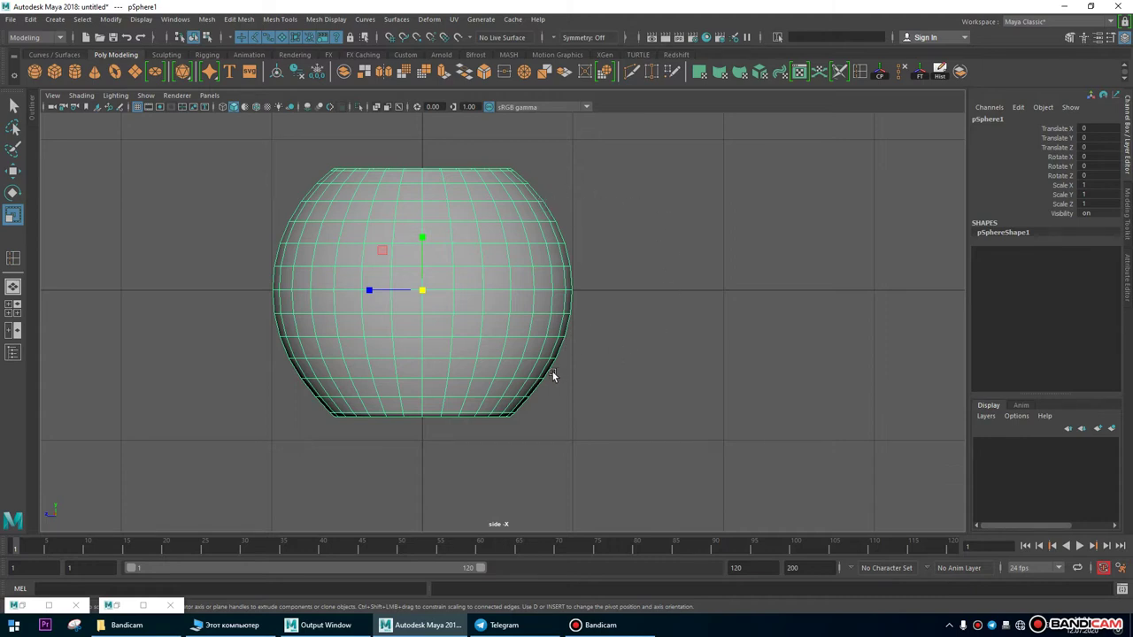
Try selecting faces on the upper wall in the side view and check the selection in the perspective view.
right_click_drag(527, 247, 566, 199)
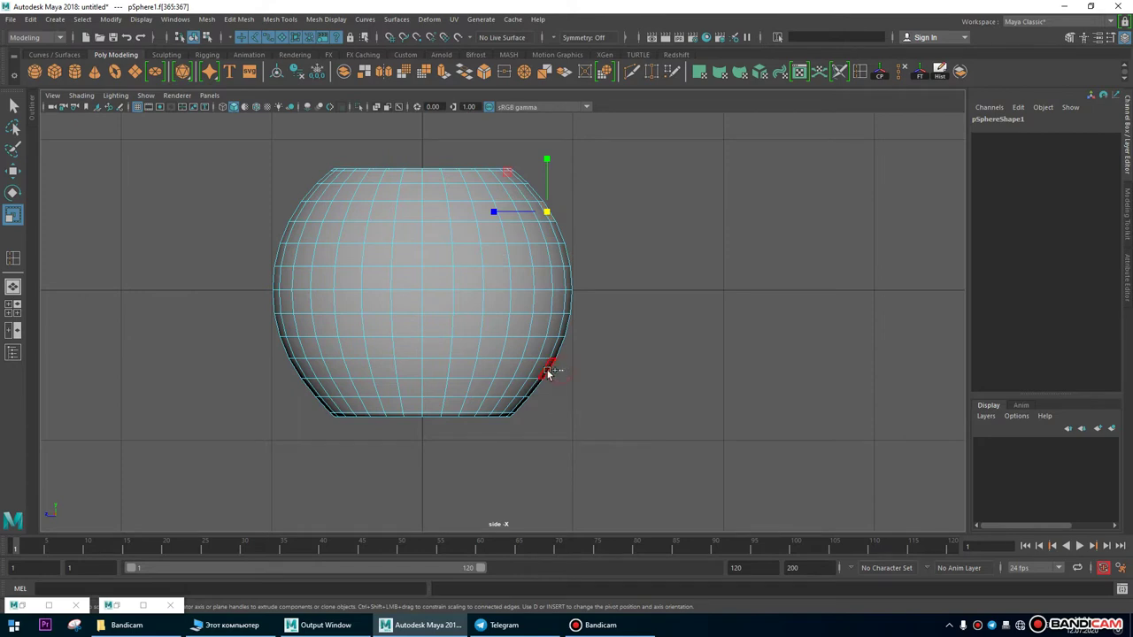
left_click(16, 286)
left_click_drag(669, 302, 454, 334, "alt")
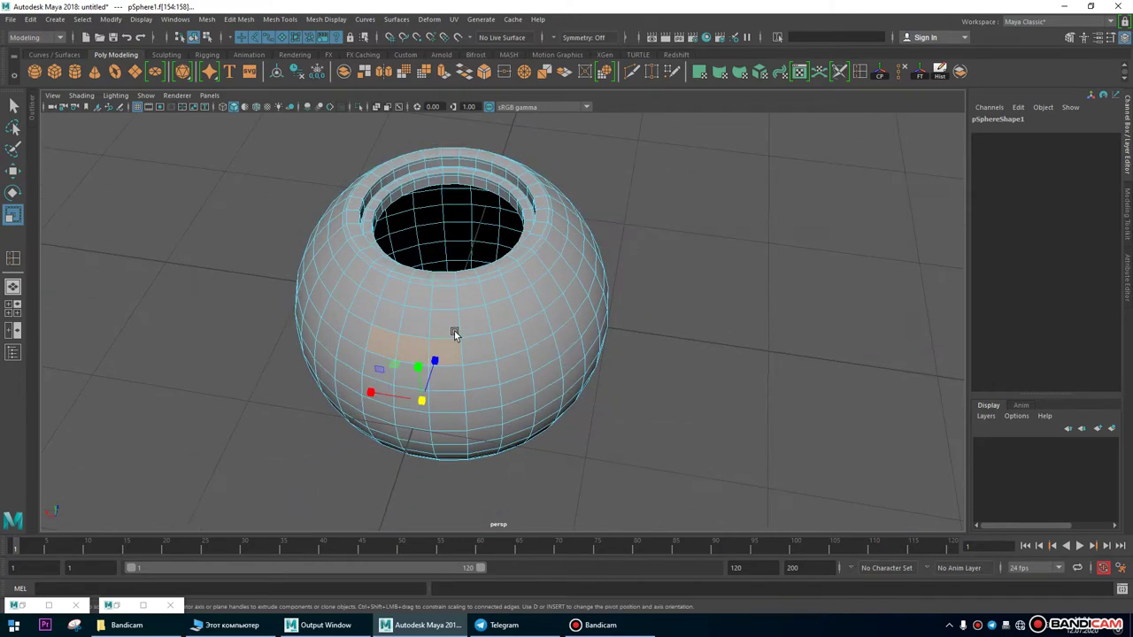
left_click_drag(538, 373, 399, 249, "alt")
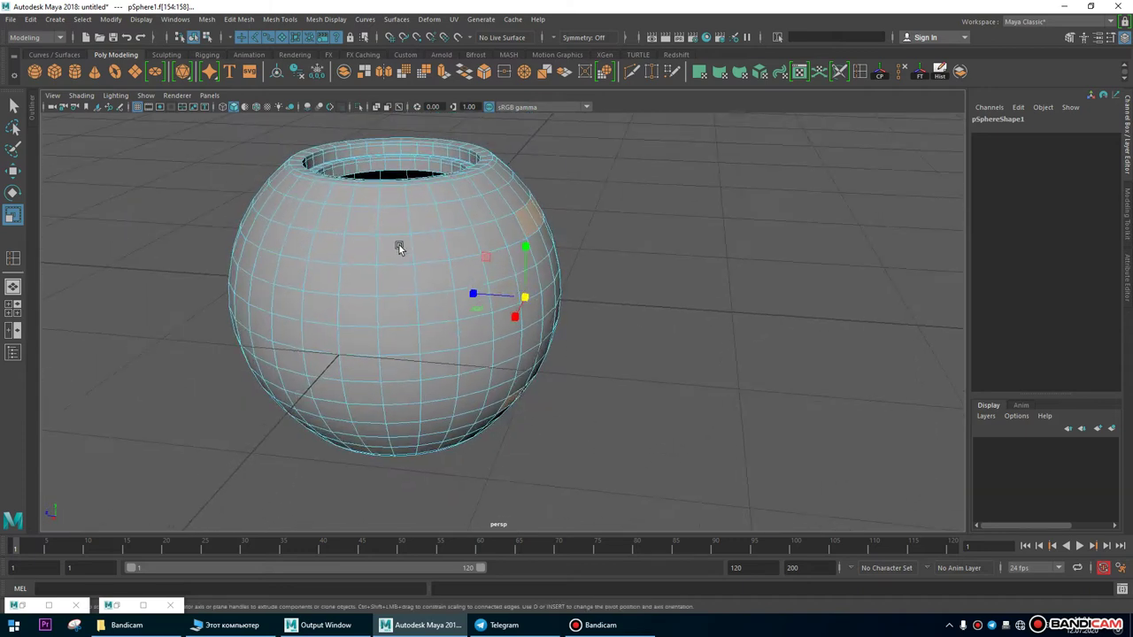
Select a two-by-two block of adjacent faces on the upper part of the vessel's outer wall.
left_click_drag(393, 343, 382, 286, "alt")
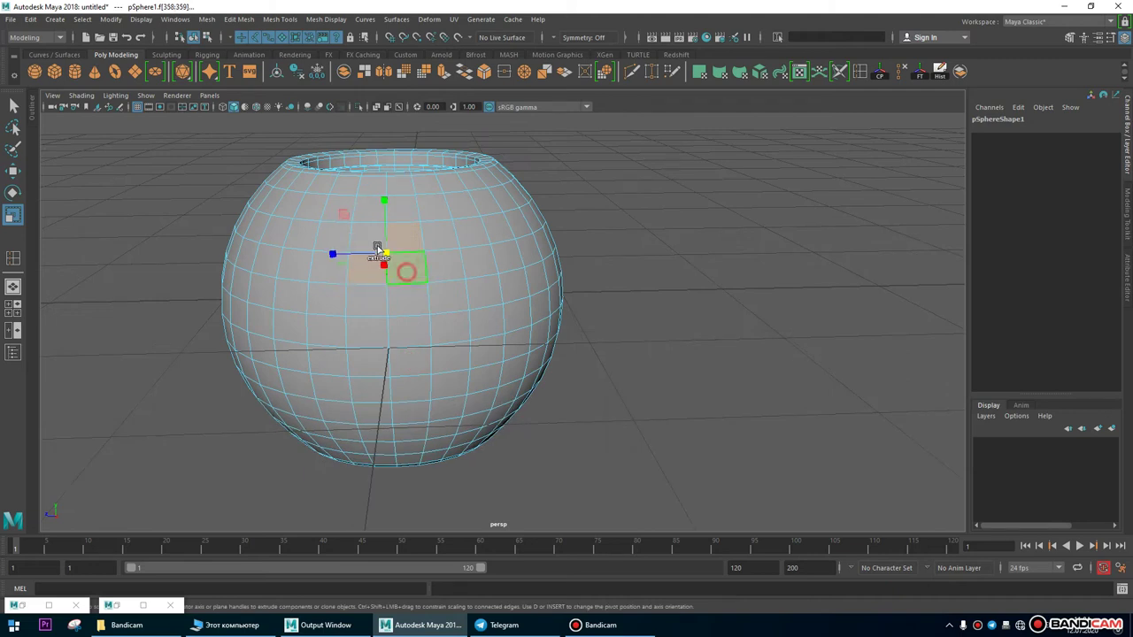
left_click_drag(581, 374, 461, 333, "alt")
left_click(461, 333)
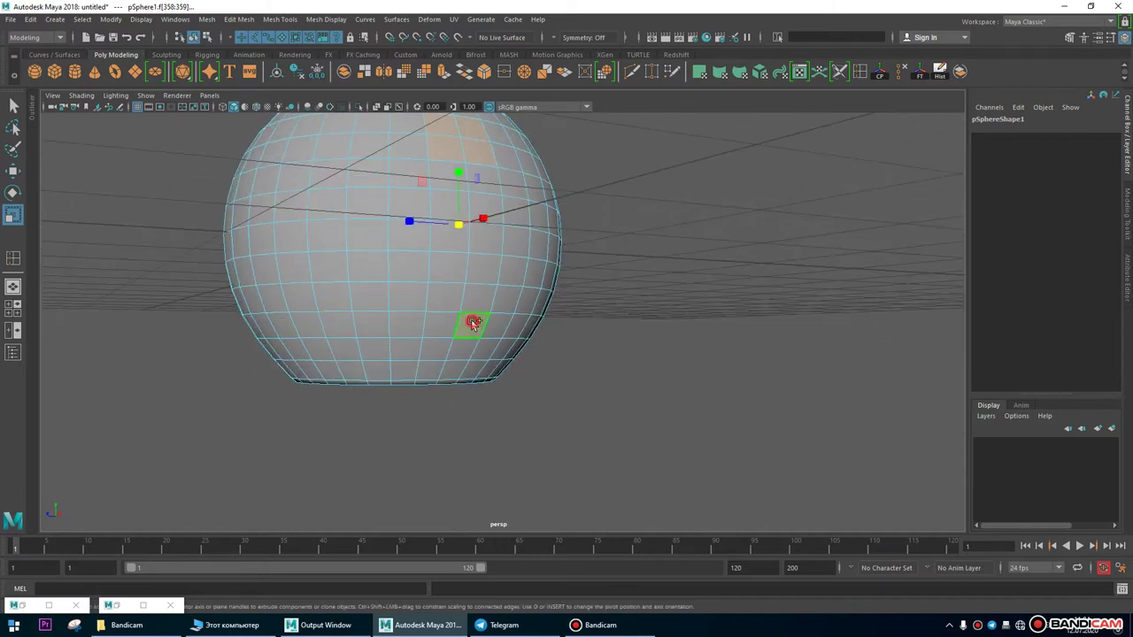
left_click_drag(648, 362, 531, 389, "alt")
left_click_drag(399, 266, 420, 280, "alt")
right_click_drag(419, 280, 597, 321, "alt")
left_click_drag(597, 321, 471, 265, "alt")
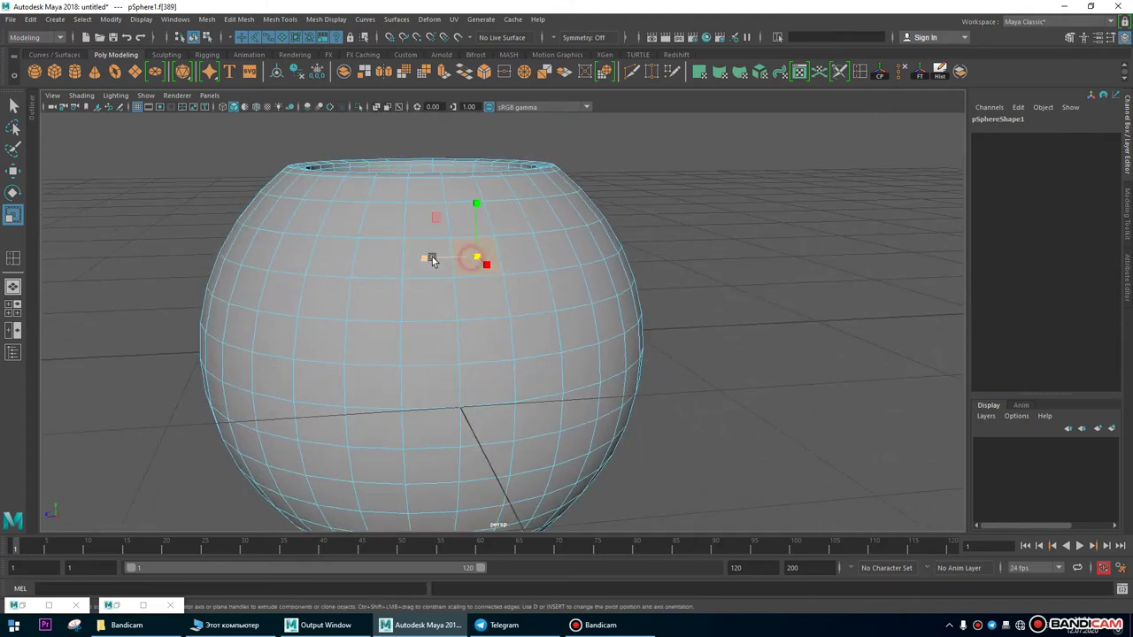
left_click_drag(483, 305, 641, 231, "alt")
left_click_drag(675, 341, 549, 347, "alt")
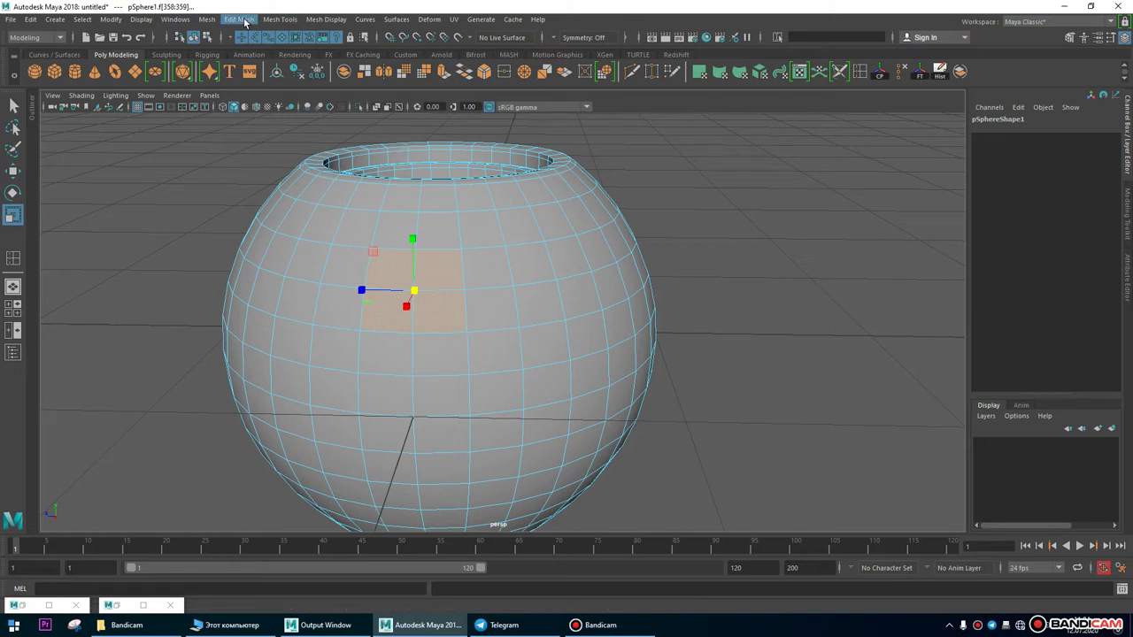
Extrude the four selected wall faces and scale them inward to a local scale of about 0.217, forming an inset patch.
left_click(239, 19)
left_click(274, 135)
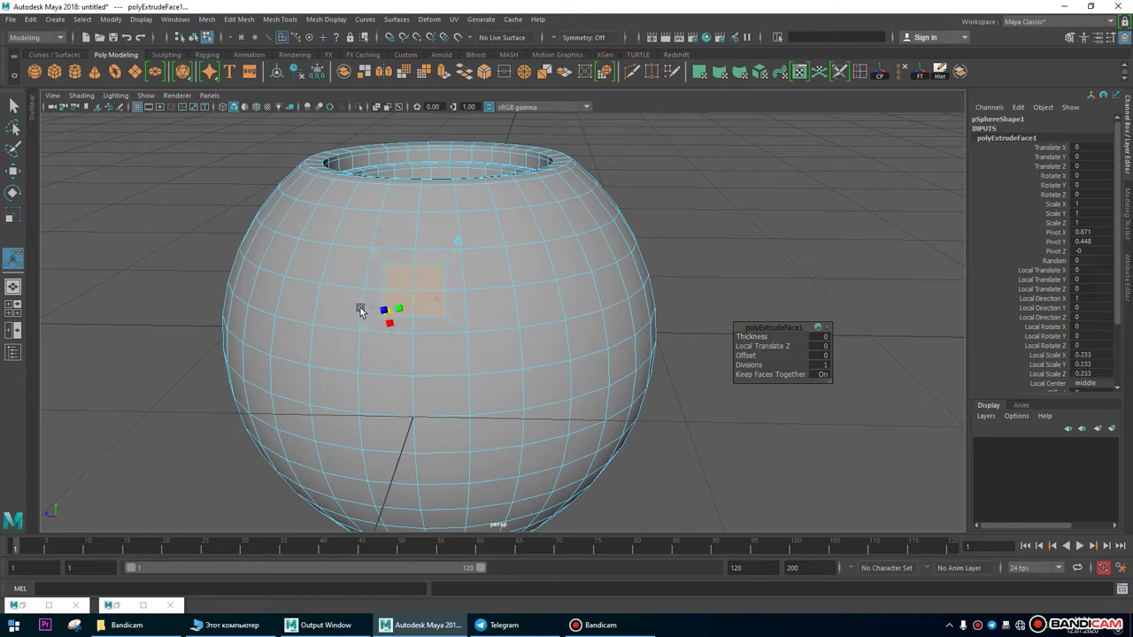
left_click_drag(485, 311, 3, 186, "alt")
scroll(456, 328, "up", 3)
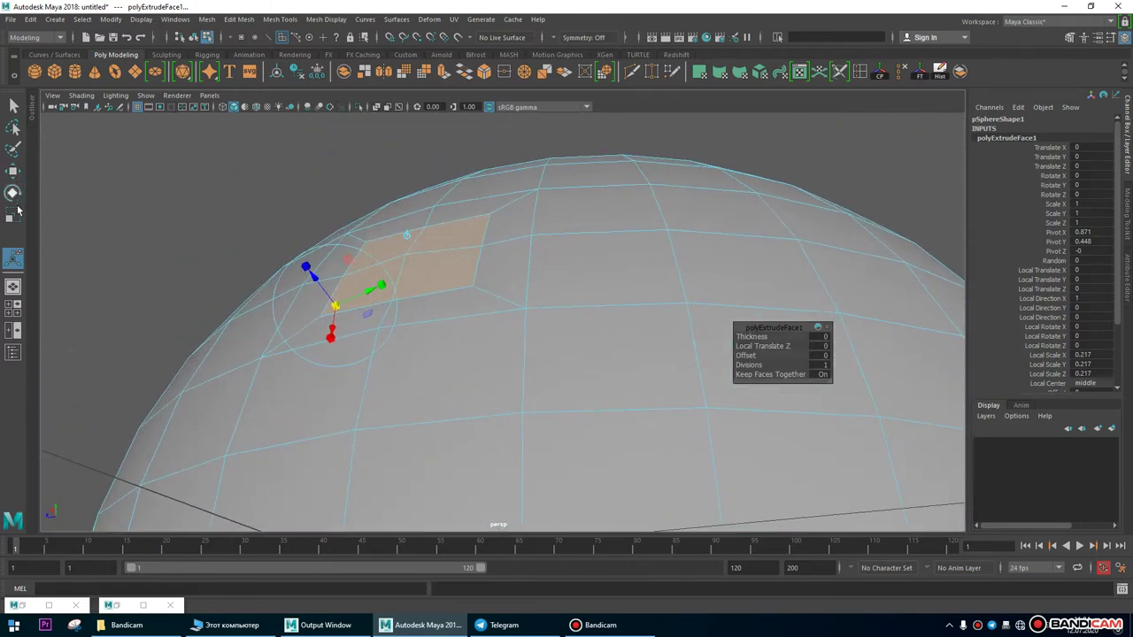
left_click(16, 213)
left_click_drag(422, 265, 408, 265)
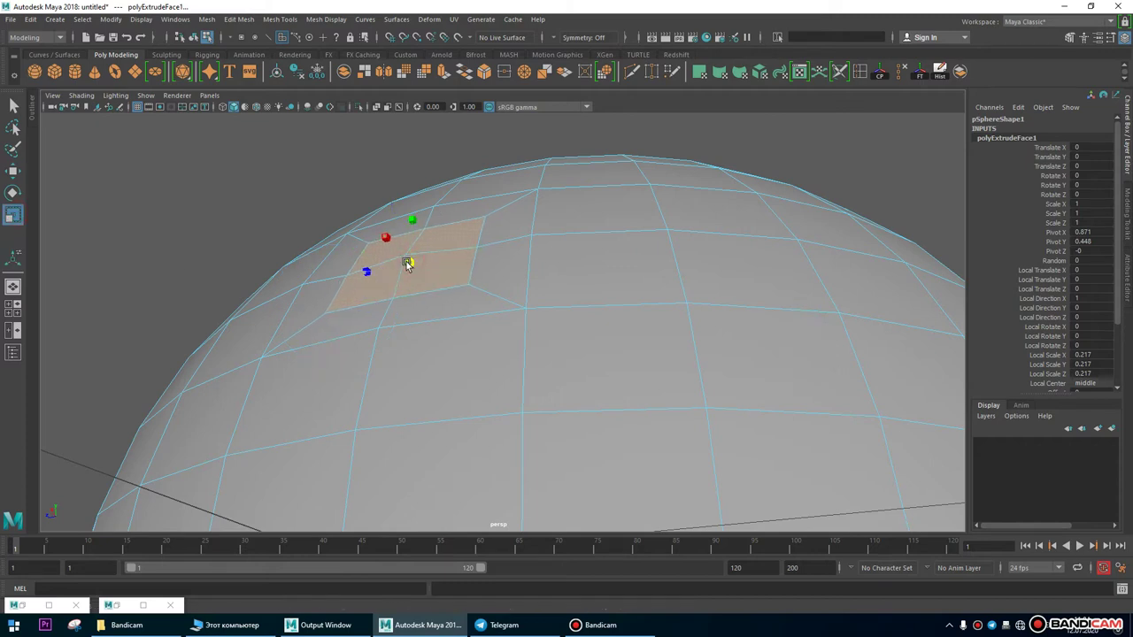
Reselect the inset faces on the upper wall for moving and inspect them in profile.
left_click(13, 171)
left_click_drag(496, 253, 513, 239, "alt")
key("F8")
key("F11")
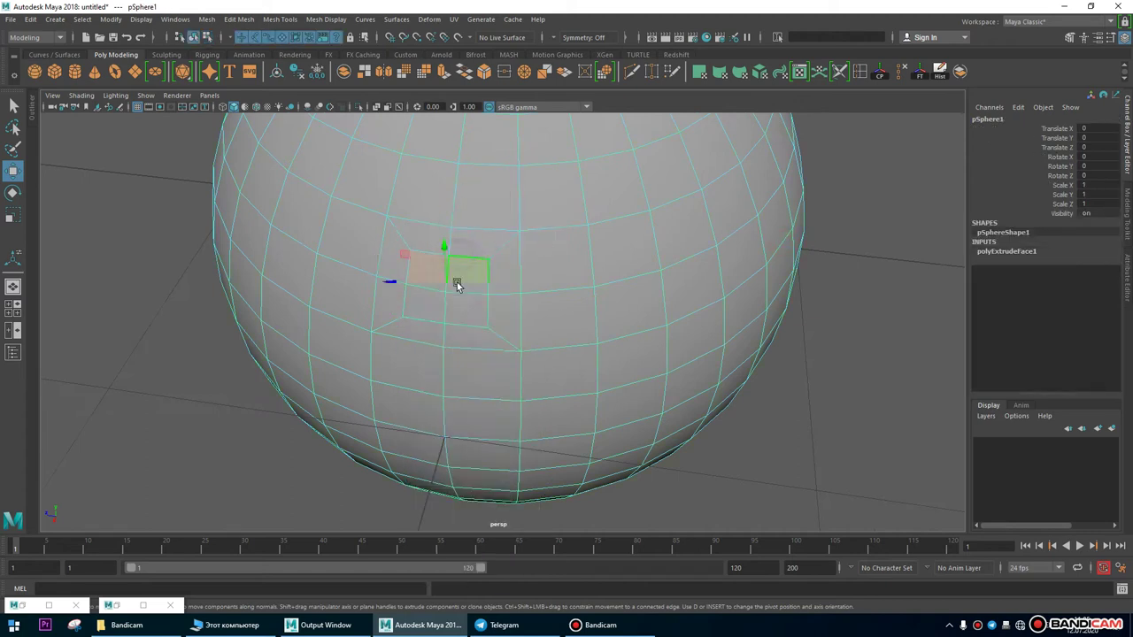
left_click(458, 283)
left_click_drag(460, 354, 526, 292, "alt")
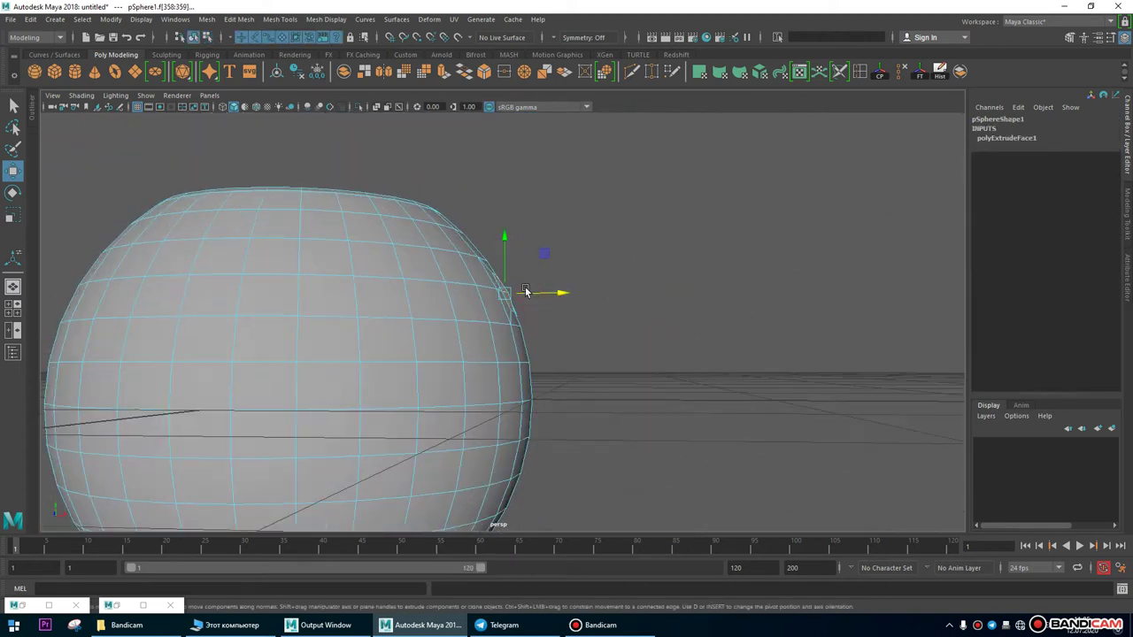
Select a two-by-two block of faces low on the outer wall below the upper patch, extrude it and scale it inward to about 0.183.
left_click_drag(612, 453, 485, 332, "alt")
right_click_drag(486, 328, 523, 429, "shift")
left_click(523, 428)
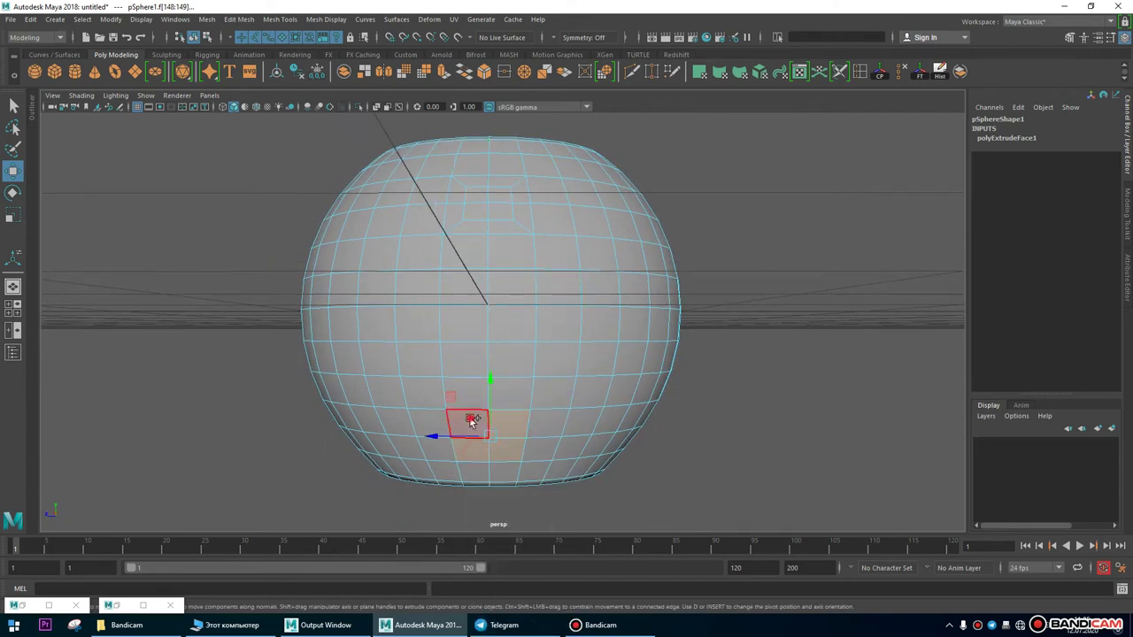
left_click(232, 19)
left_click(237, 142)
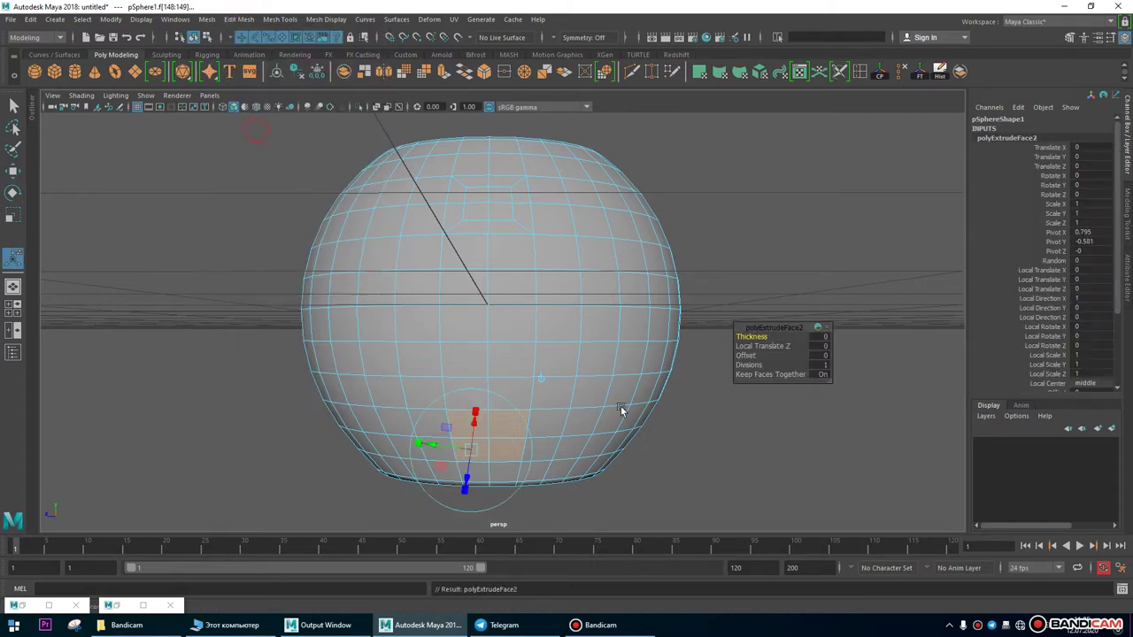
key("f")
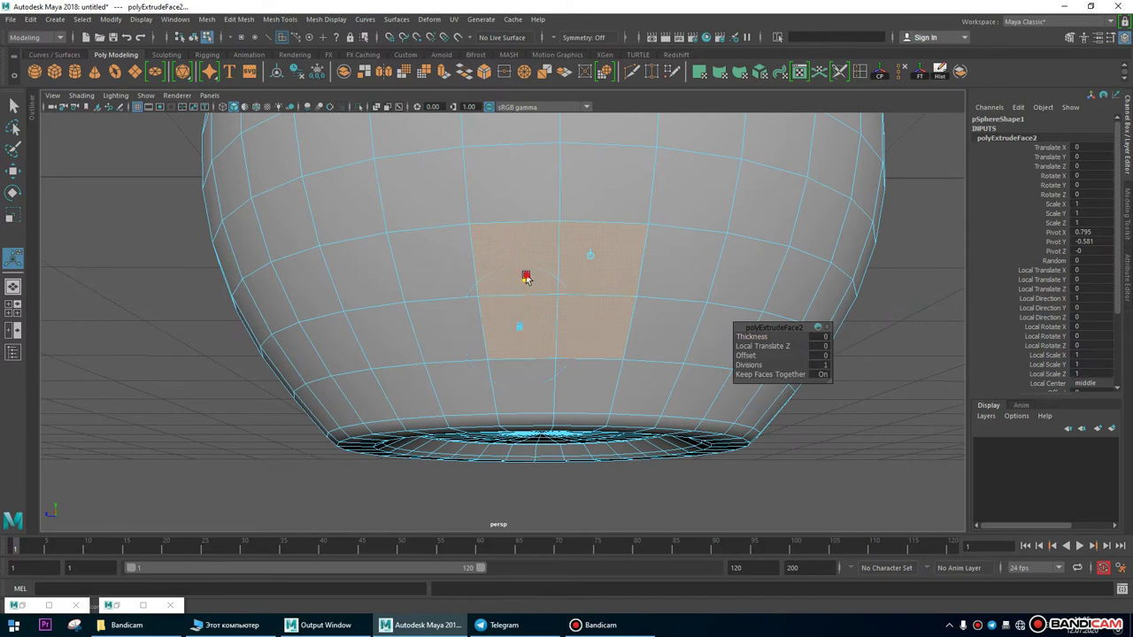
left_click_drag(518, 329, 4, 170)
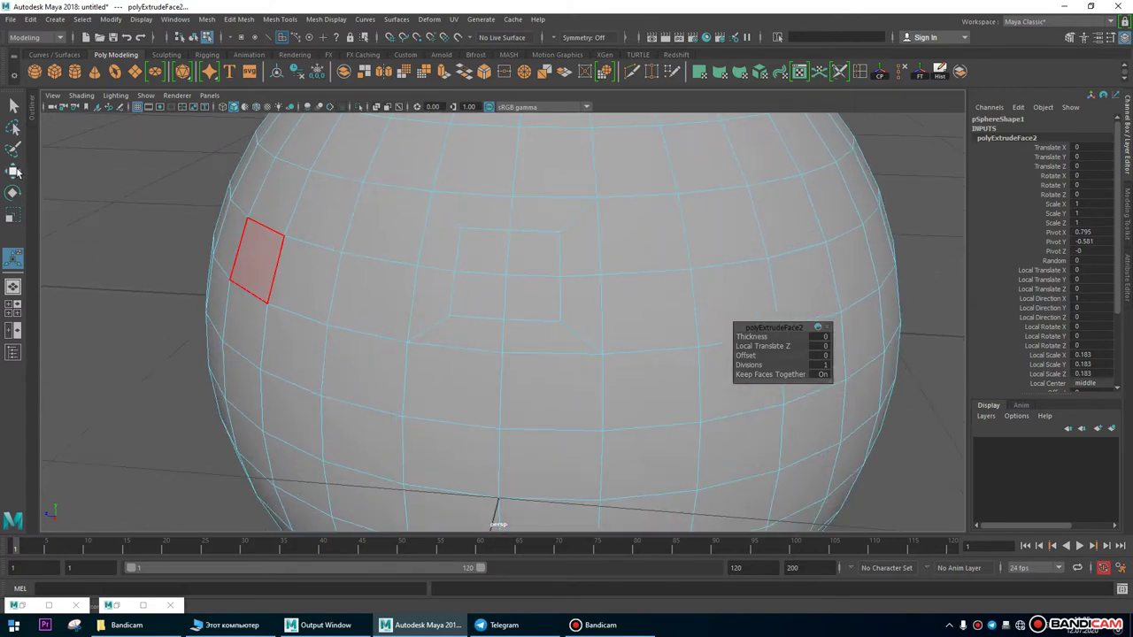
Select the four mid-edge vertices on the upper inset patch's outline and scale them slightly outward.
left_click(14, 171)
left_click_drag(533, 263, 532, 288, "alt")
right_click_drag(519, 267, 427, 262)
left_click(510, 237)
left_click(571, 290, "shift")
left_click(505, 341, "shift")
left_click(432, 288, "shift")
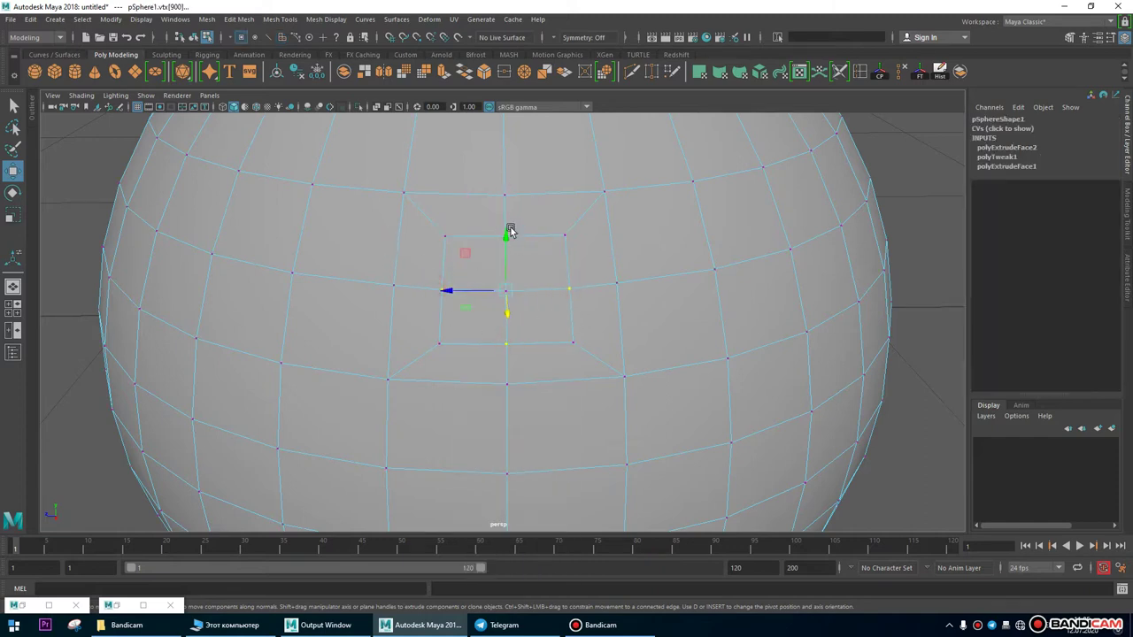
key("r")
left_click_drag(513, 292, 523, 291)
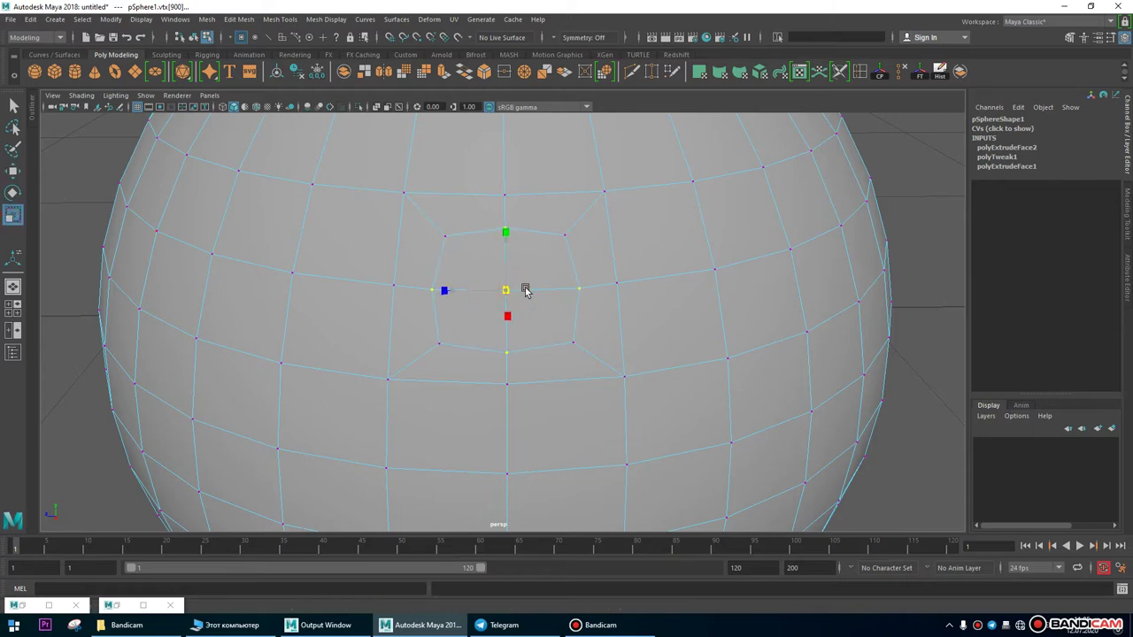
Select the four corner vertices of the upper inset patch and scale them inward to round its outline into an octagon.
right_click_drag(643, 310, 534, 253, "alt")
mouse_move(534, 253)
left_mouse_down("alt")
mouse_move(546, 222)
mouse_move(511, 248)
mouse_move(521, 256)
left_mouse_up("alt")
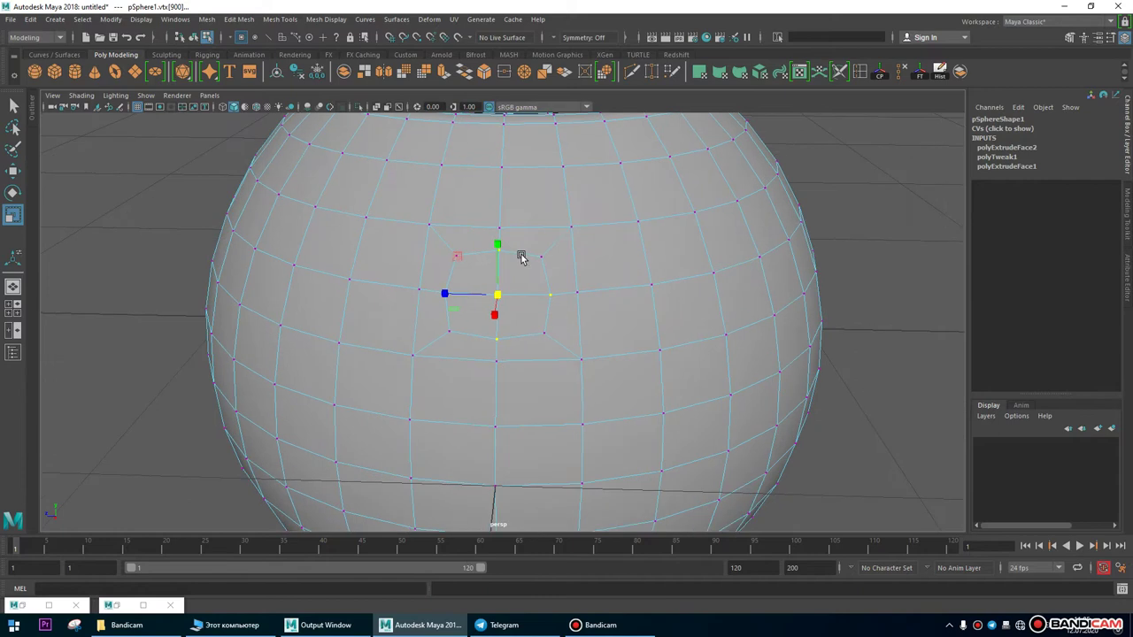
right_click_drag(501, 271, 672, 349, "alt")
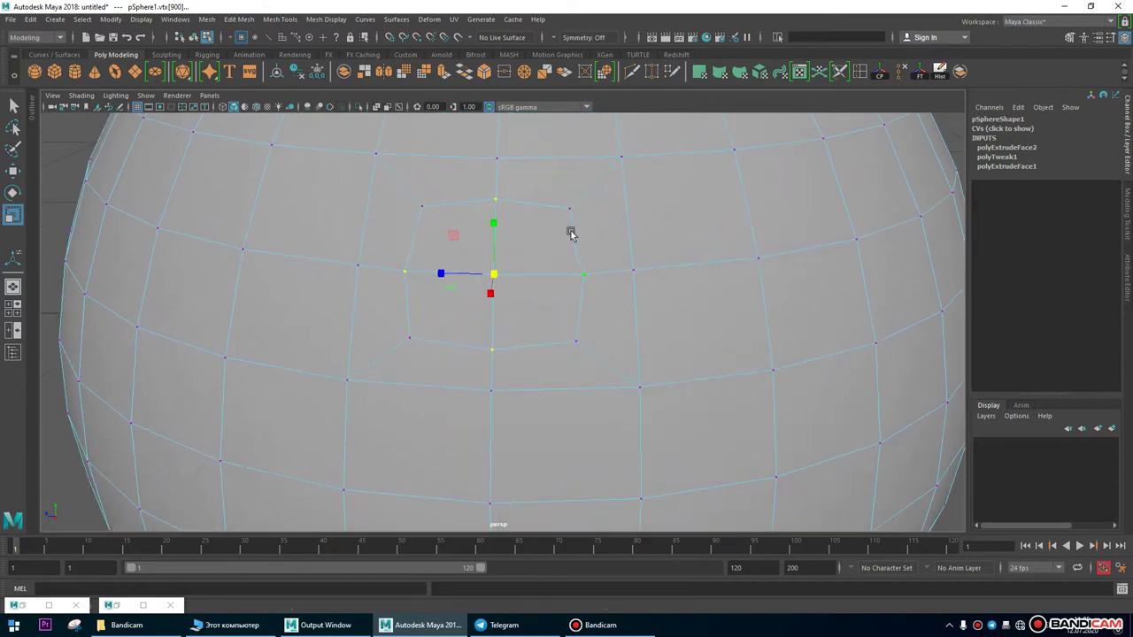
left_click(569, 209)
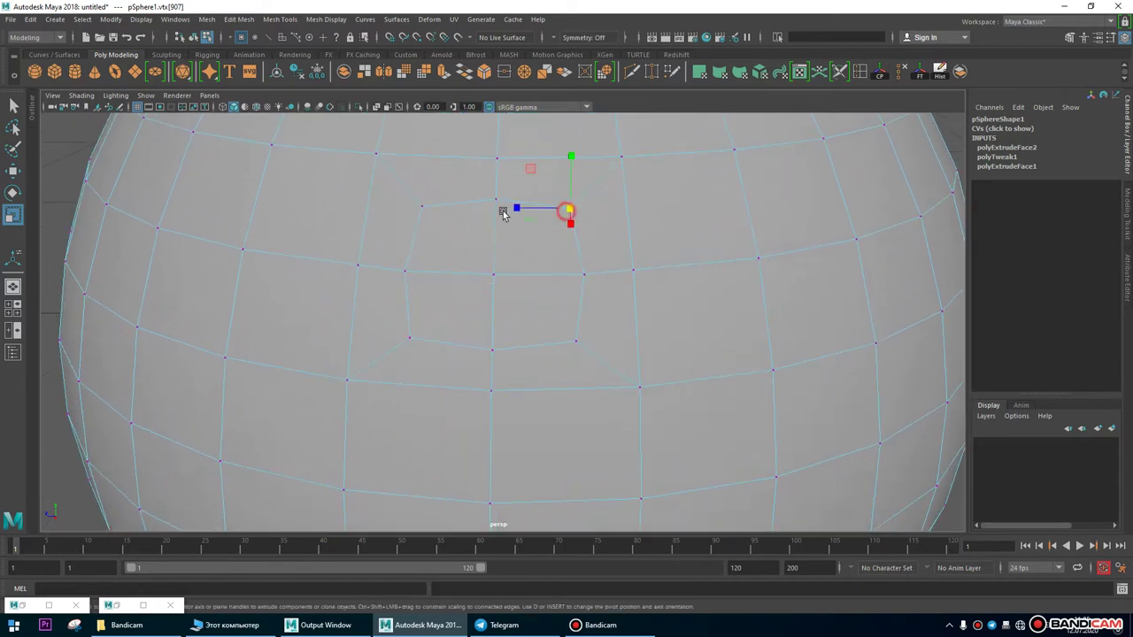
left_click(412, 336, "shift")
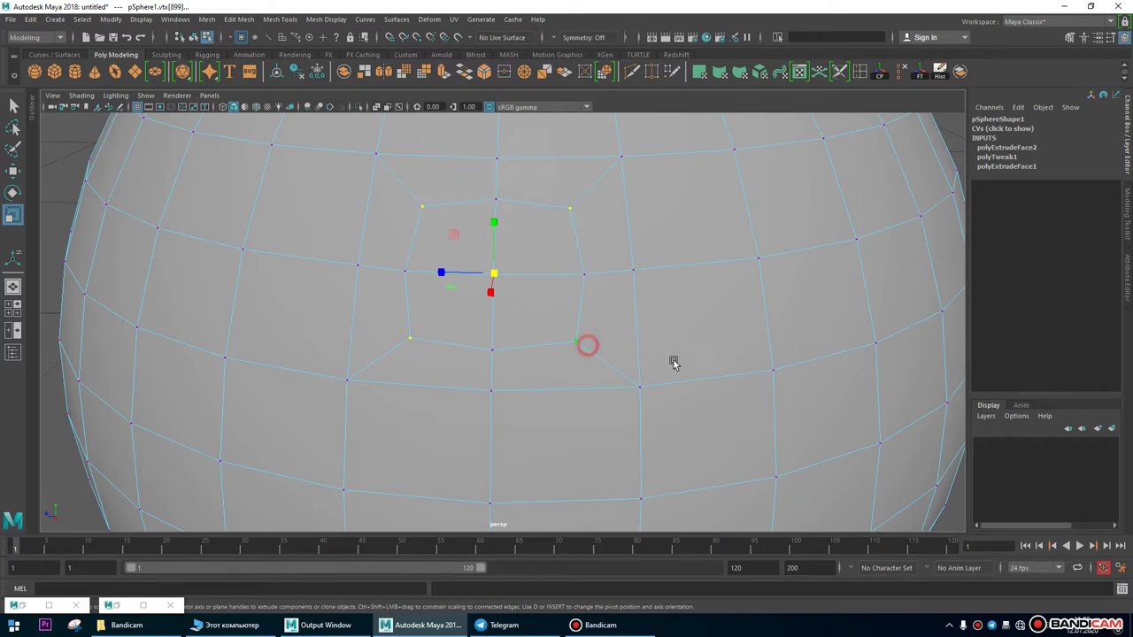
middle_click_drag(578, 321, 684, 318)
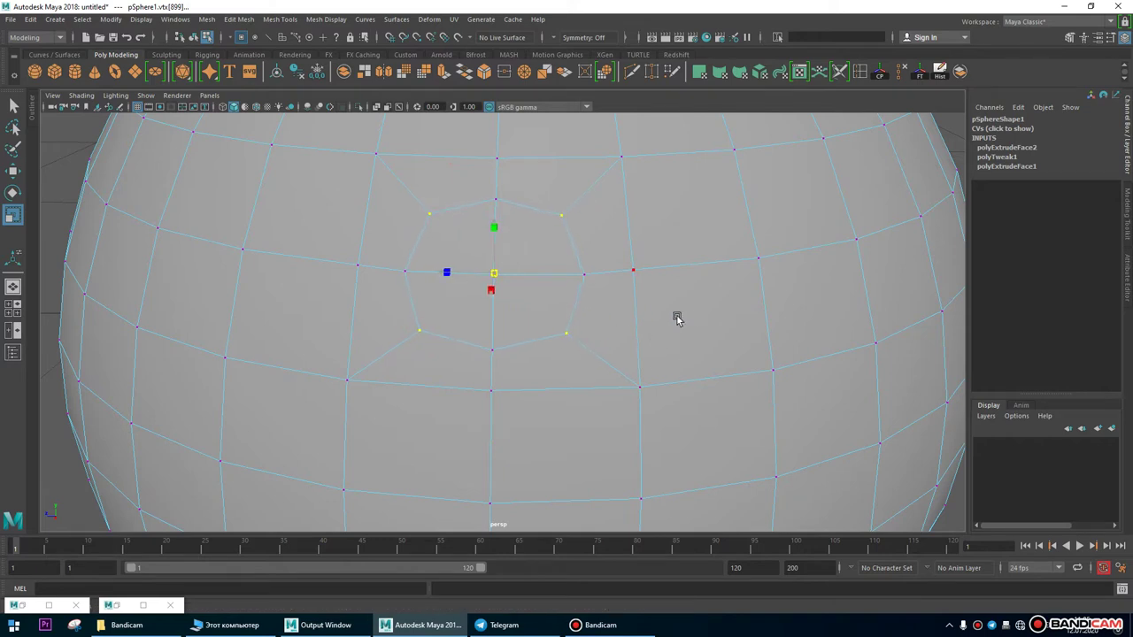
Select the four faces inside the rounded upper patch.
right_click_drag(471, 250, 521, 257)
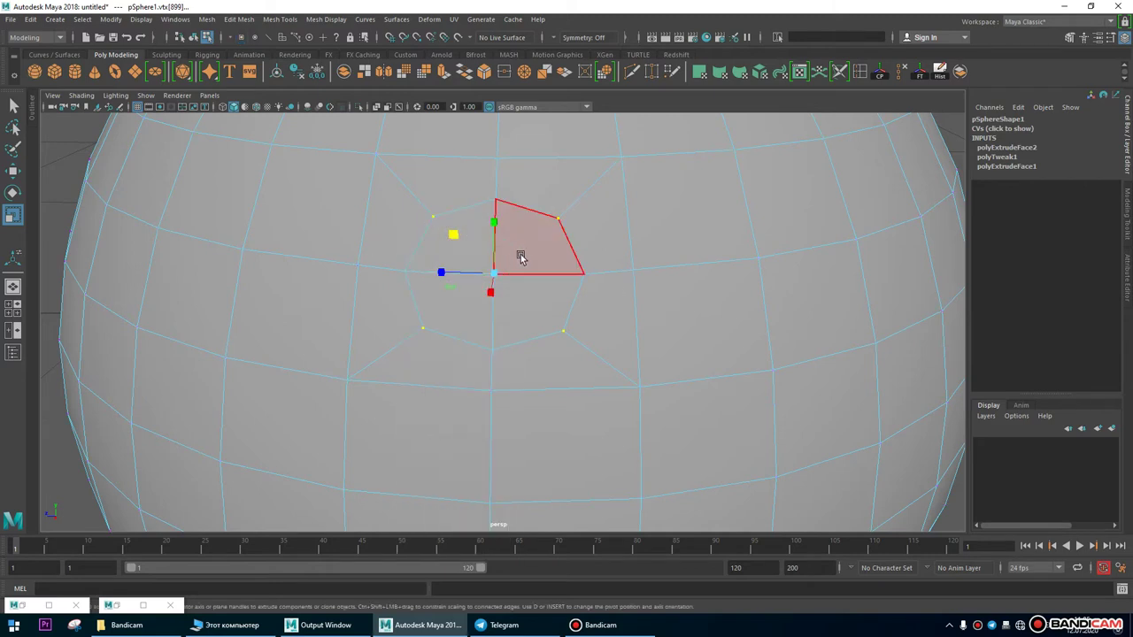
left_click(532, 261)
left_click(529, 316, "shift")
left_click(464, 313, "shift")
left_click(434, 238, "shift")
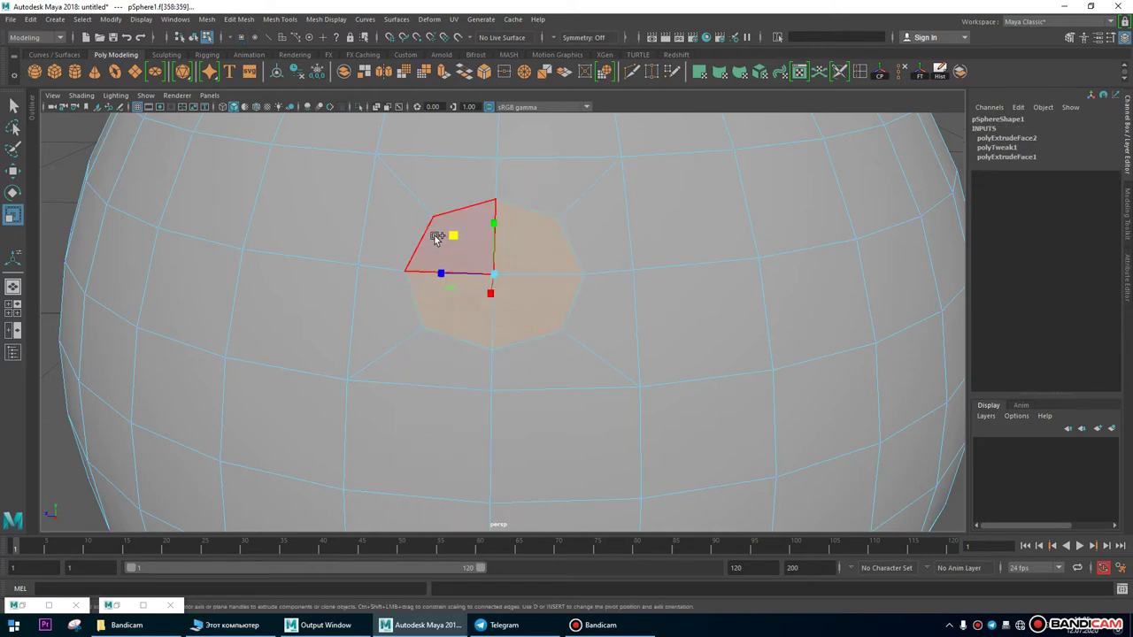
Select the two side mid-edge vertices of the lower inset patch and scale them slightly outward.
left_click_drag(746, 372, 513, 289, "alt")
right_click_drag(513, 289, 443, 290)
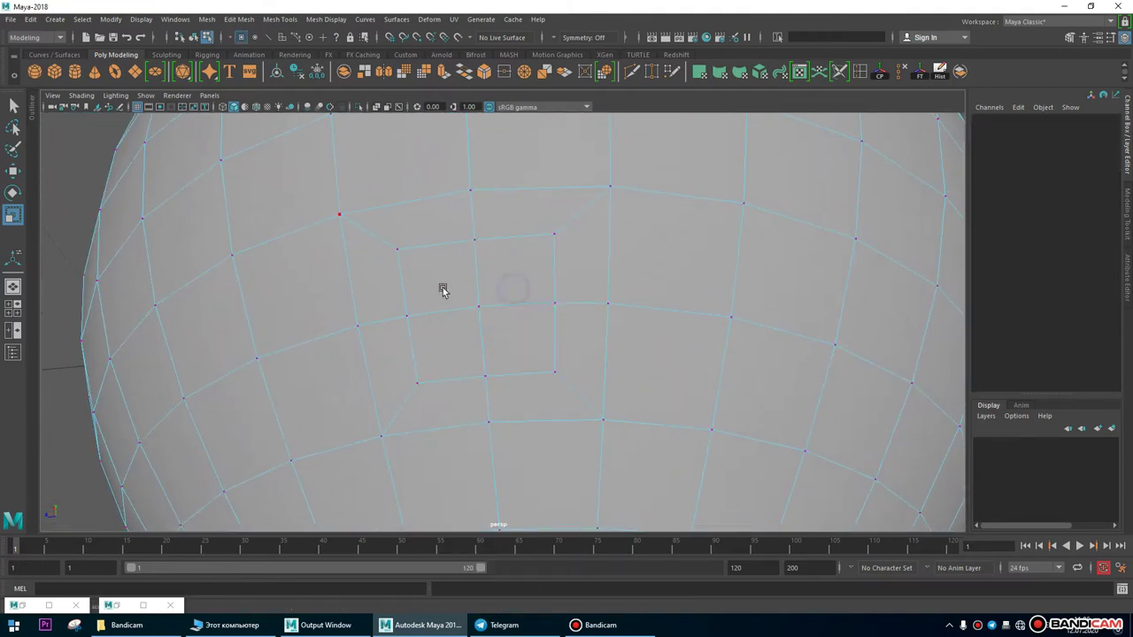
left_click(551, 305)
left_click_drag(450, 319, 404, 319)
left_click_drag(478, 313, 491, 313)
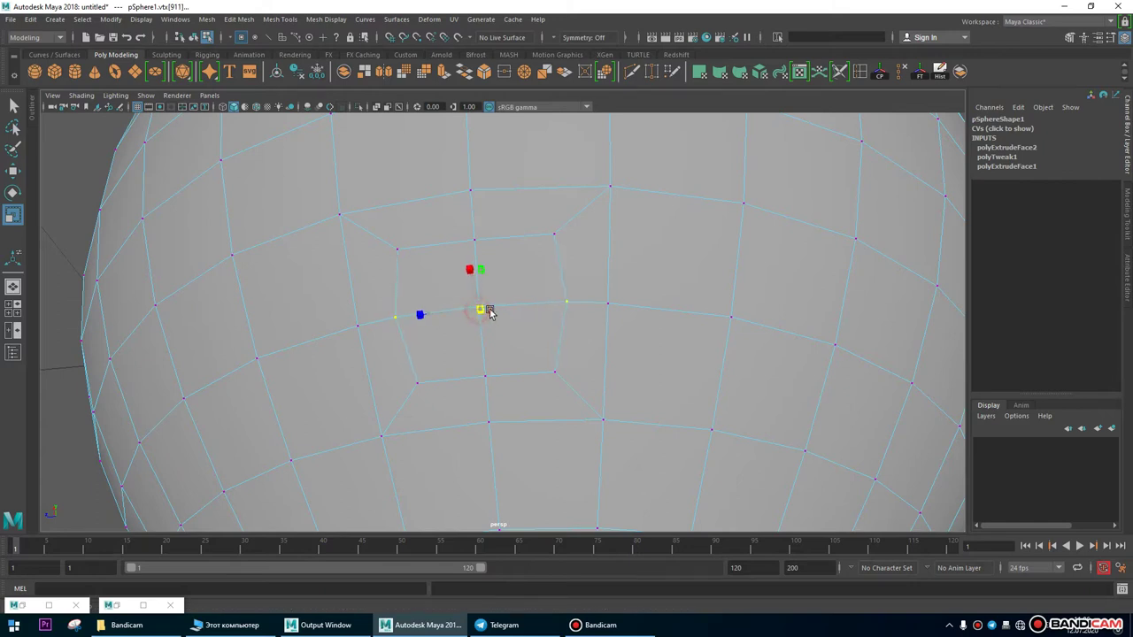
Select the four corner vertices of the lower inset patch and scale them inward to round its outline.
left_click(553, 237)
left_click(397, 252, "shift")
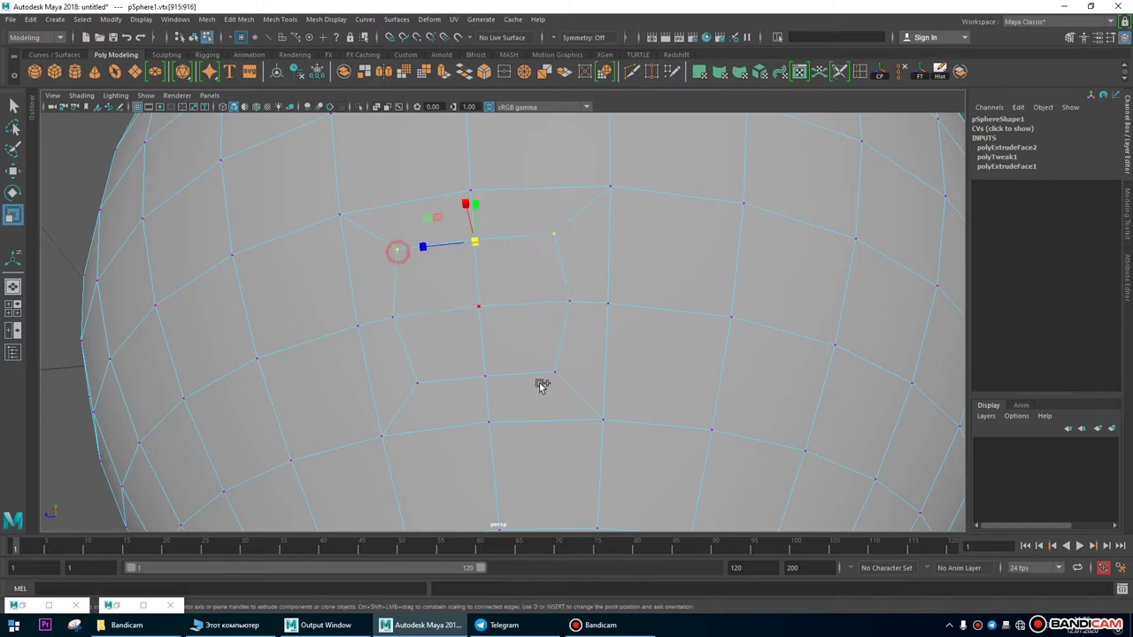
left_click(421, 375, "shift")
key("r")
middle_click_drag(664, 416, 656, 409)
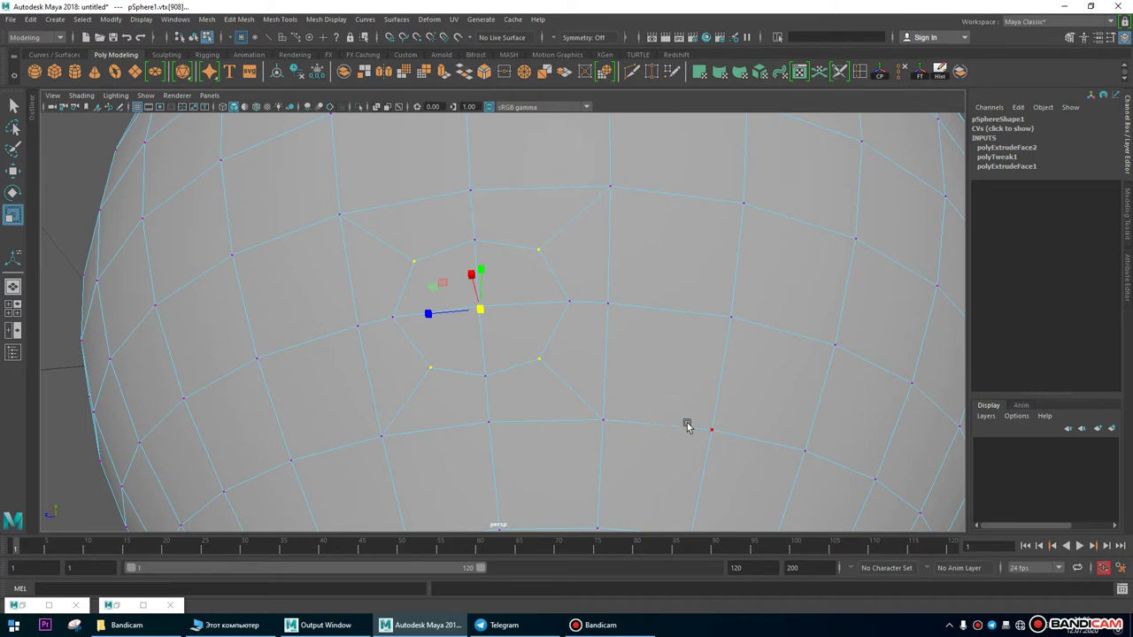
Return to face selection and select all four faces of the octagonal patch on the upper wall.
scroll(688, 427, "down", 5)
left_click_drag(688, 427, 531, 260, "alt")
right_click_drag(531, 257, 531, 293)
left_click_drag(508, 293, 577, 274, "alt")
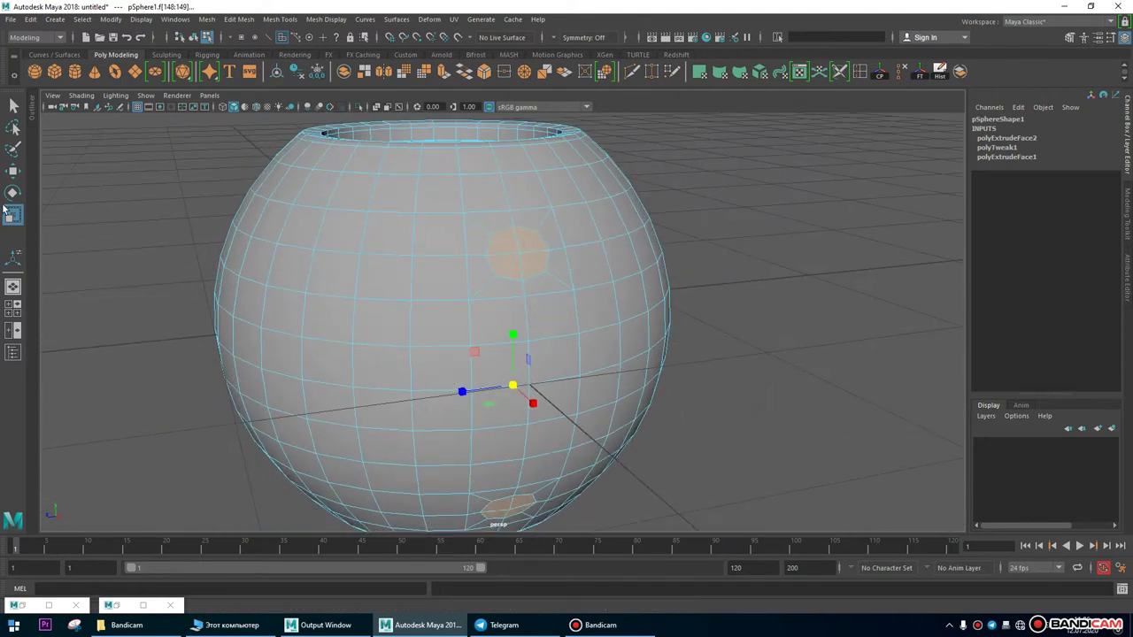
left_click(10, 171)
left_click(779, 263)
left_click(522, 240)
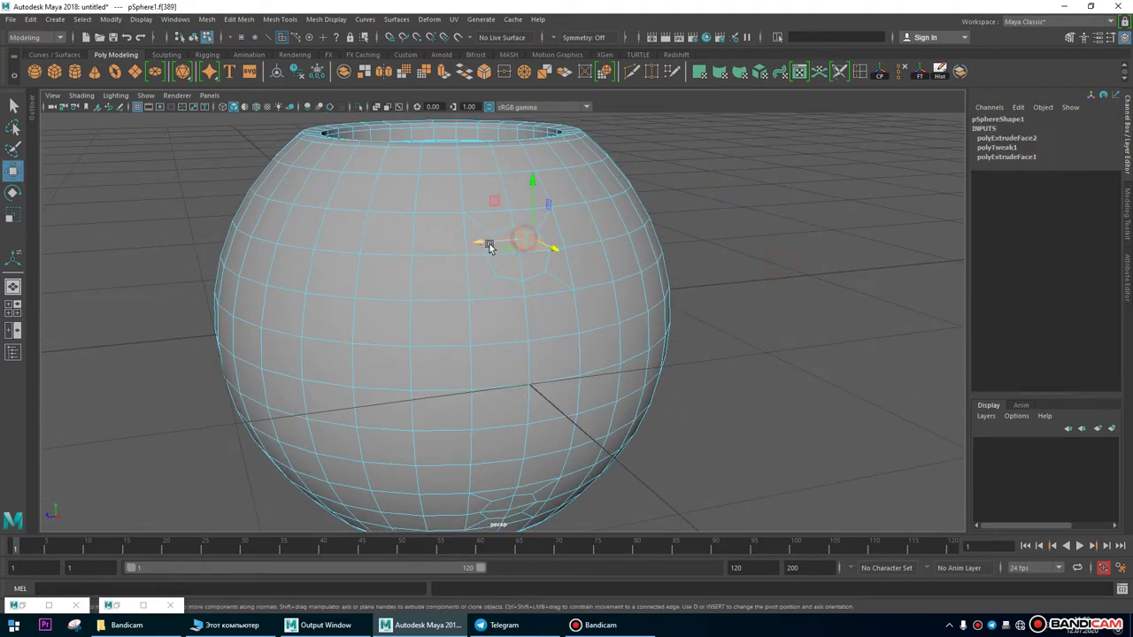
right_click_drag(399, 270, 522, 222, "alt")
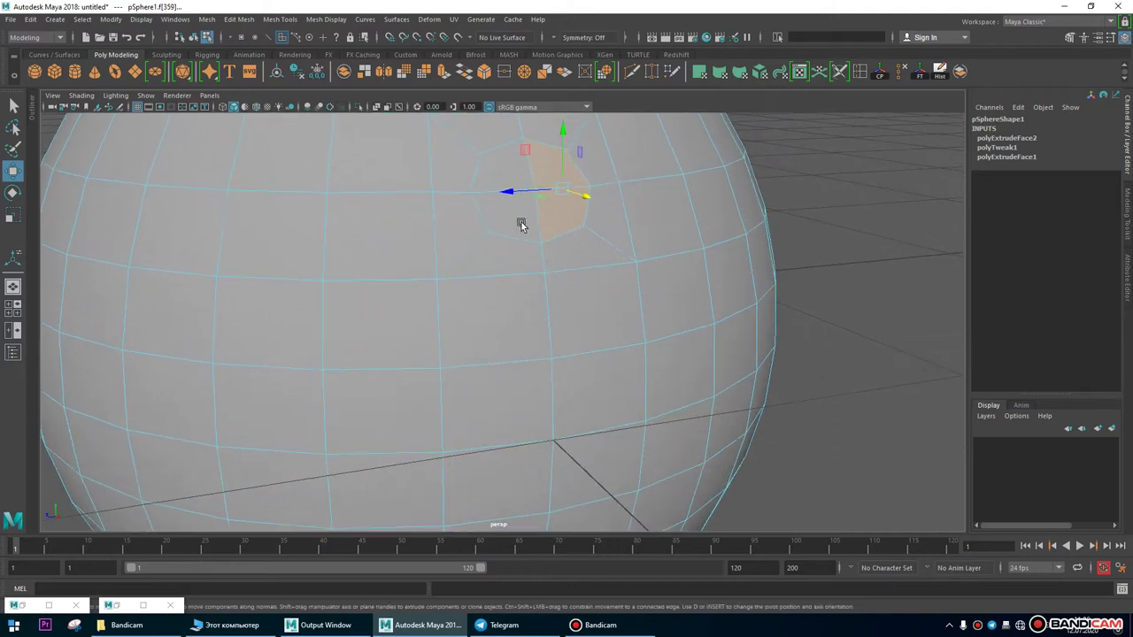
key("alt+shift")
Add the four faces of the lower octagonal patch to the selection.
left_click_drag(678, 417, 490, 260, "alt")
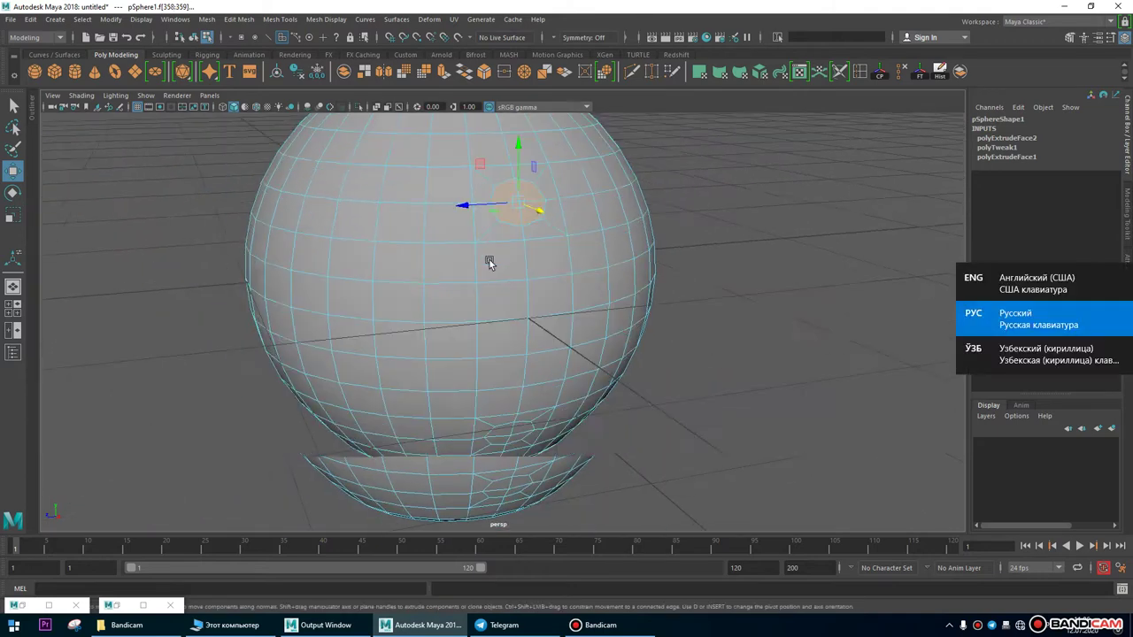
right_click_drag(490, 261, 586, 379, "alt")
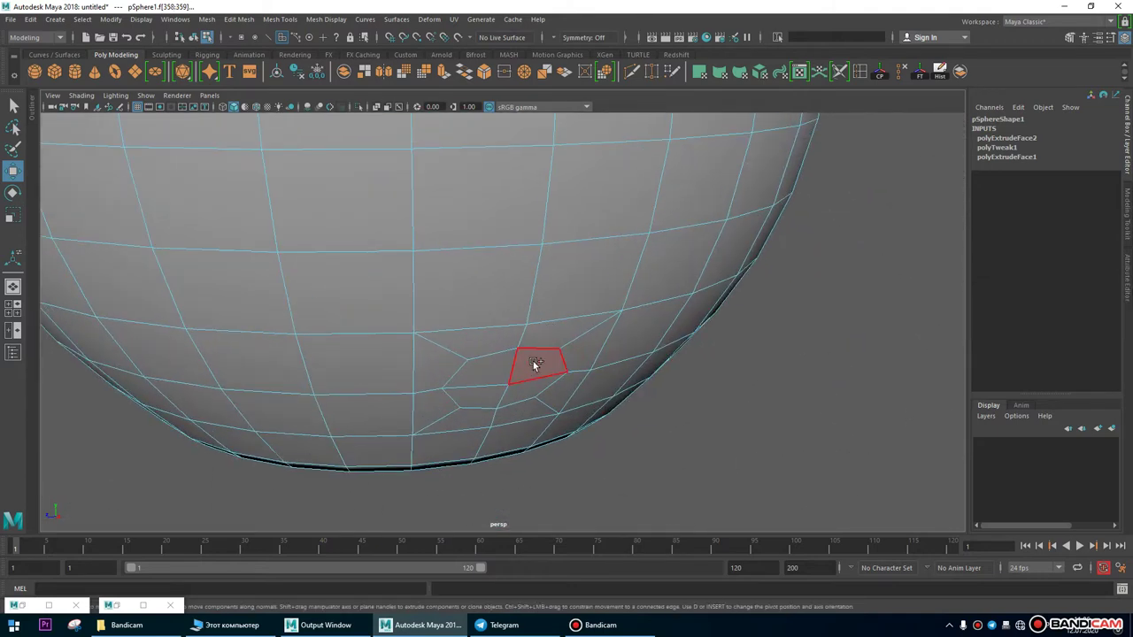
left_click(482, 398, "shift")
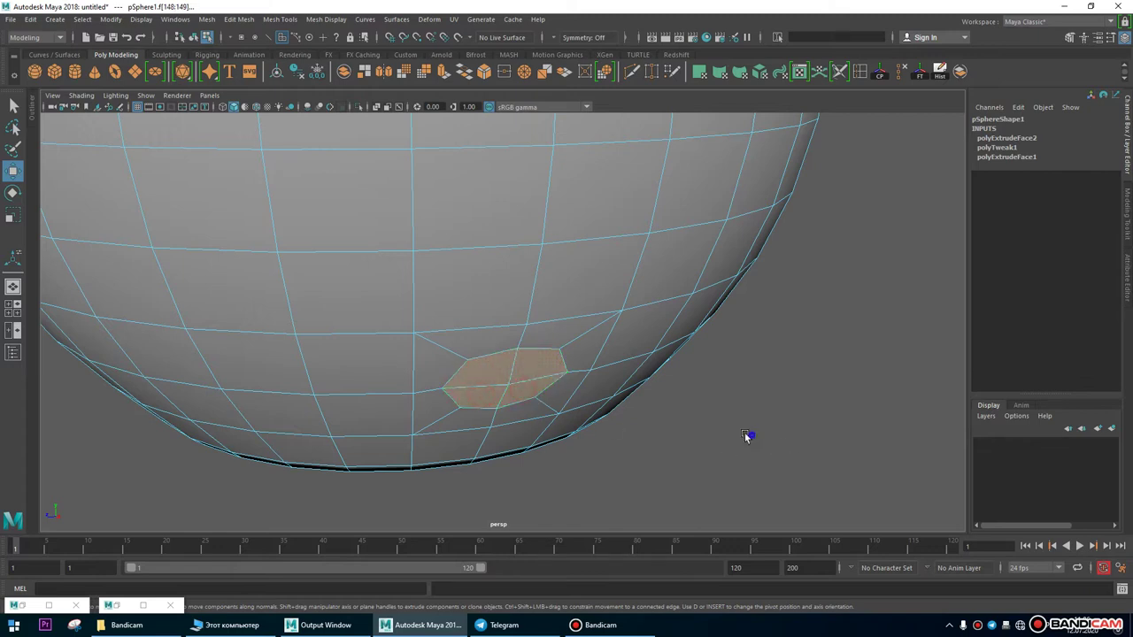
right_click_drag(749, 434, 524, 306, "alt")
left_click_drag(524, 306, 534, 355, "alt")
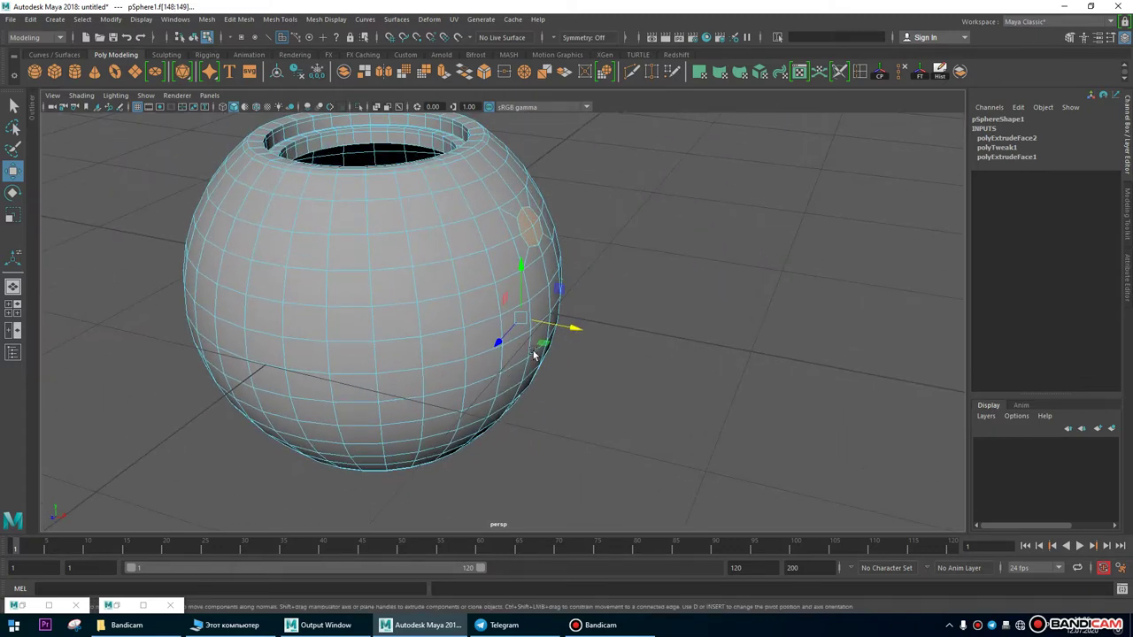
Extrude both octagonal patches together and move the new faces straight outward along X to form two short stubs.
left_click(239, 19)
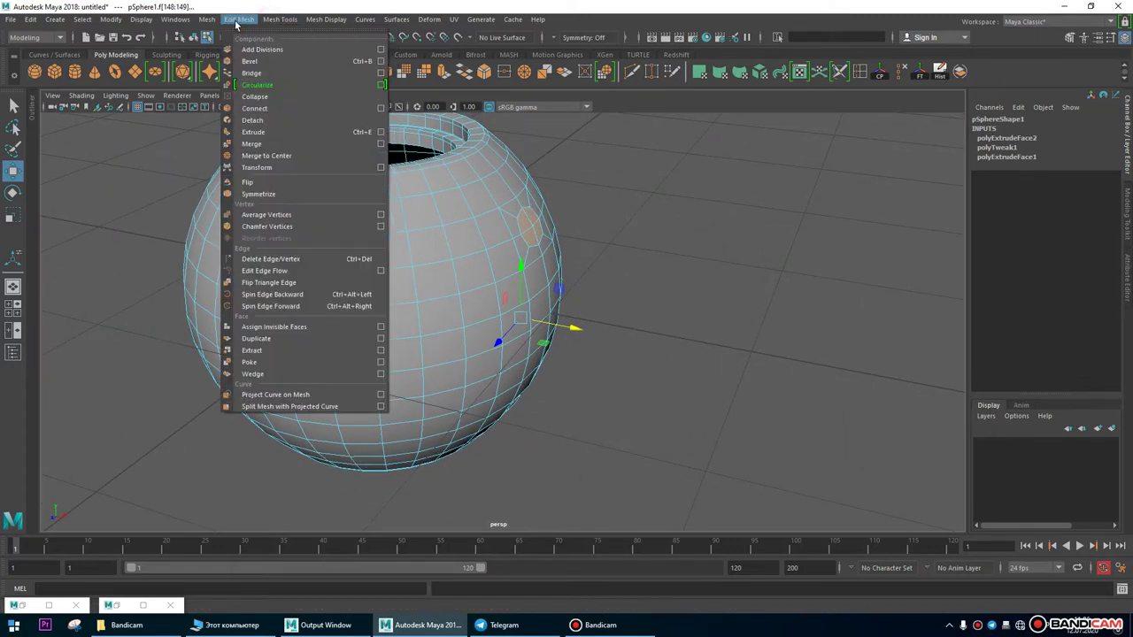
left_click(252, 132)
left_click(12, 170)
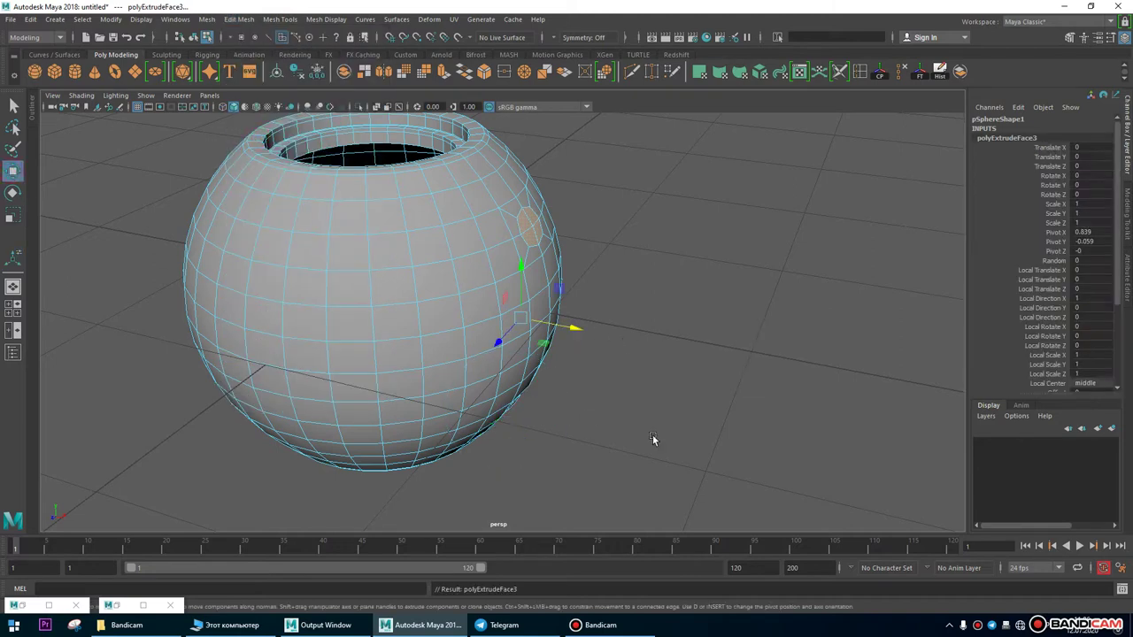
left_click_drag(572, 328, 619, 341)
left_click_drag(681, 297, 716, 336, "alt")
mouse_move(648, 326)
left_mouse_down("alt")
mouse_move(451, 274)
mouse_move(448, 324)
mouse_move(626, 335)
mouse_move(657, 320)
left_mouse_up("alt")
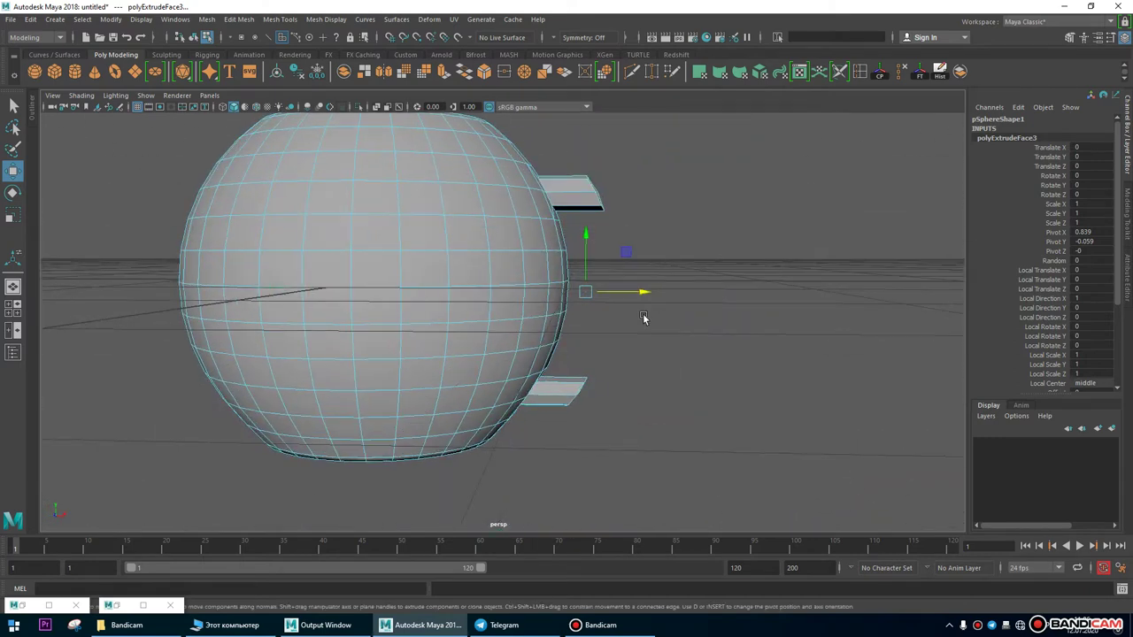
In the front view, select the upper stub's end vertices and rotate them so the end tilts down toward the lower stub.
key("space")
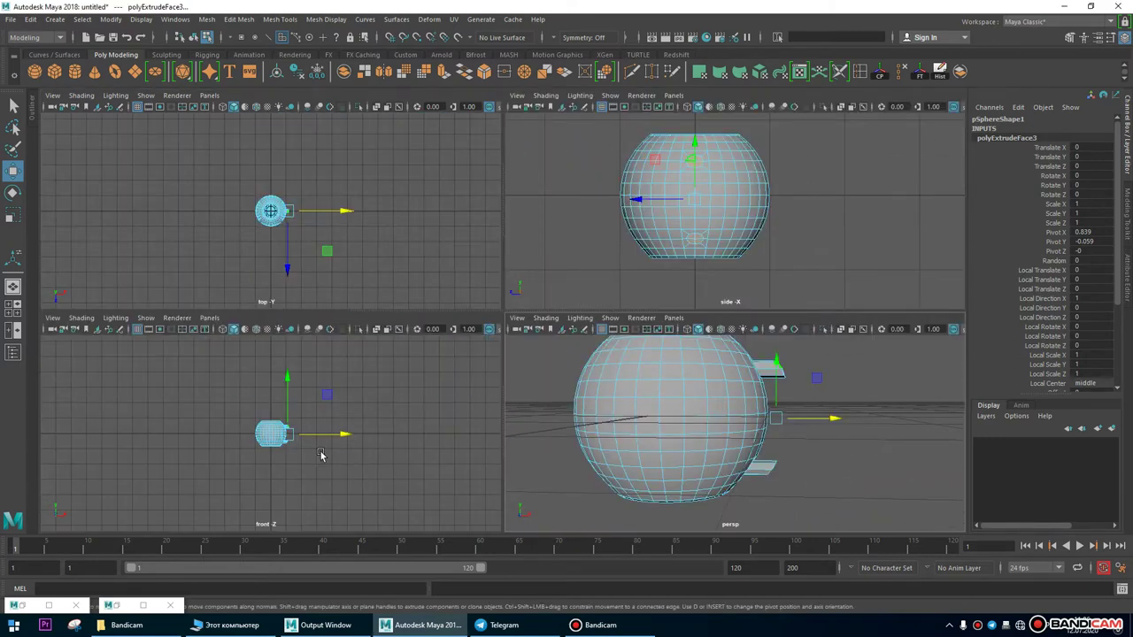
key("space")
scroll(726, 372, "up", 8)
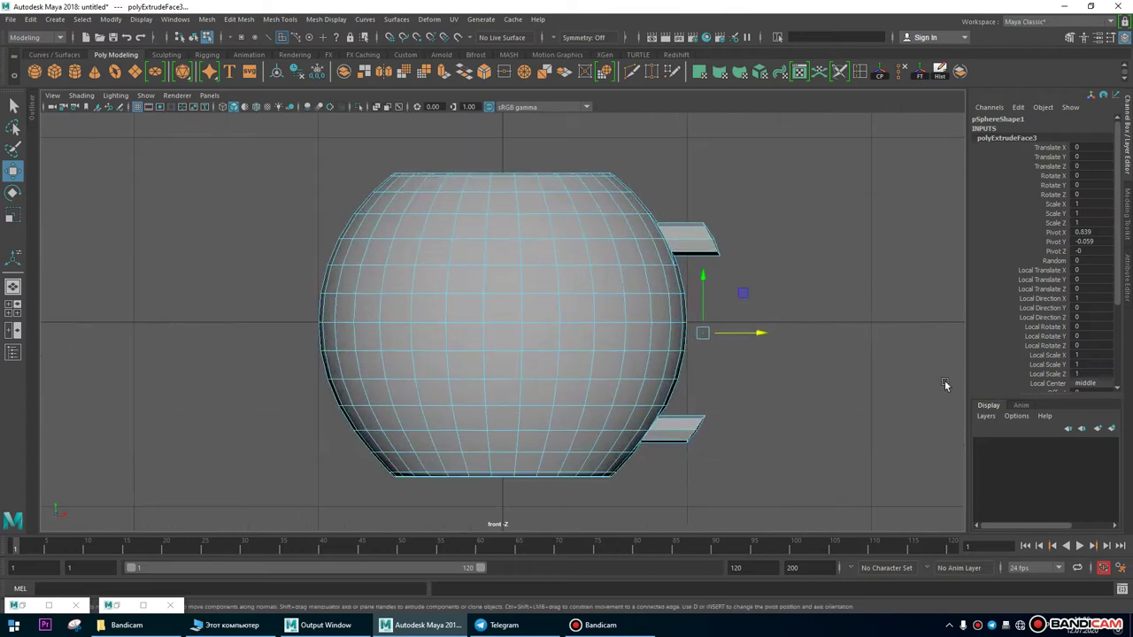
scroll(513, 334, "up", 3)
scroll(567, 397, "up", 3)
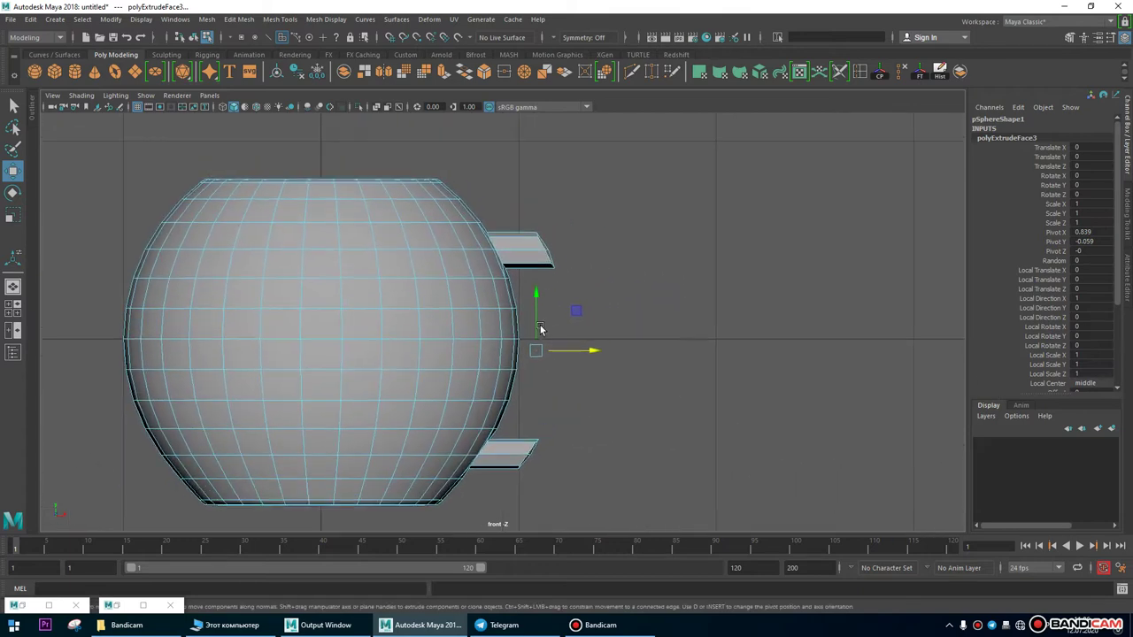
right_click_drag(542, 221, 611, 179)
left_click_drag(616, 189, 531, 261)
key("e")
left_click_drag(602, 190, 624, 244)
Rotate the lower stub's end vertices so the end tilts up toward the upper stub, and check both stubs in the perspective view.
middle_click_drag(632, 372, 632, 329, "alt")
left_click_drag(570, 440, 559, 442)
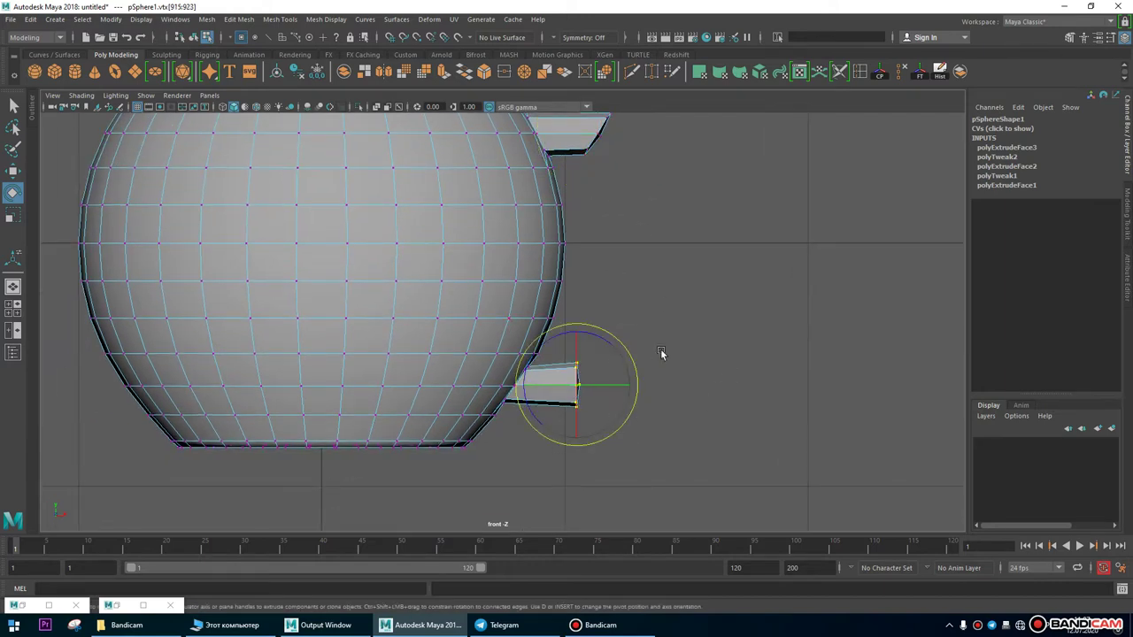
left_click_drag(609, 346, 602, 342)
right_click_drag(687, 372, 407, 279, "alt")
left_click(13, 285)
left_click_drag(442, 337, 827, 210, "alt")
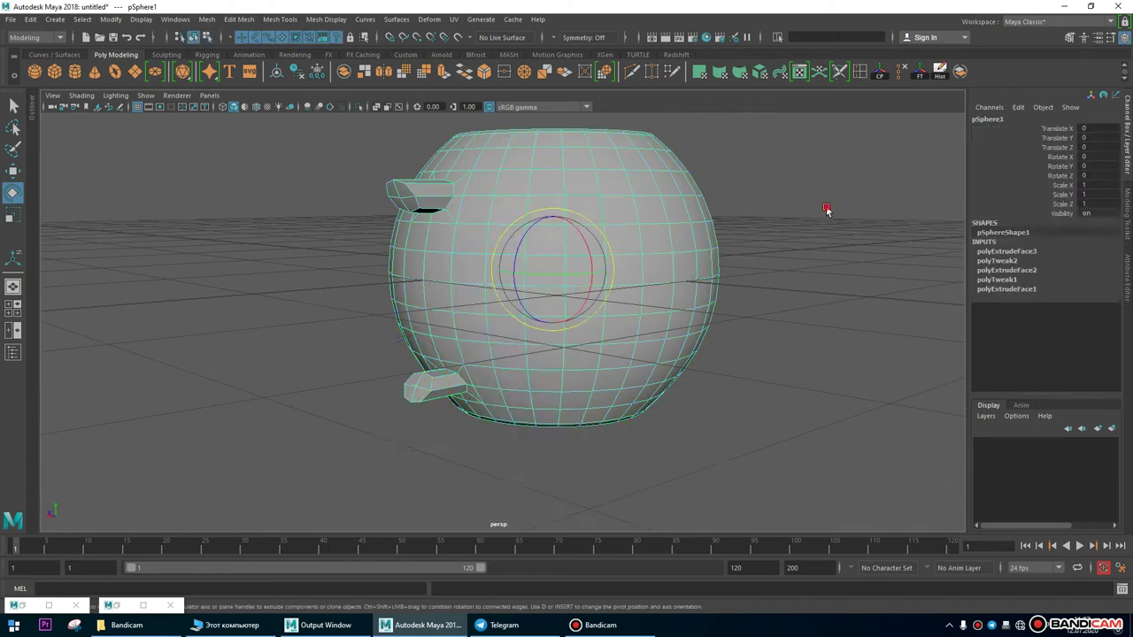
Select the end faces of both stubs and extrude them outward with a Local Translate Z of about 0.372.
left_click(827, 210)
right_click_drag(562, 352, 779, 326, "alt")
left_click_drag(779, 326, 558, 182, "alt")
right_click_drag(561, 146, 565, 184)
left_click_drag(645, 280, 726, 273, "alt")
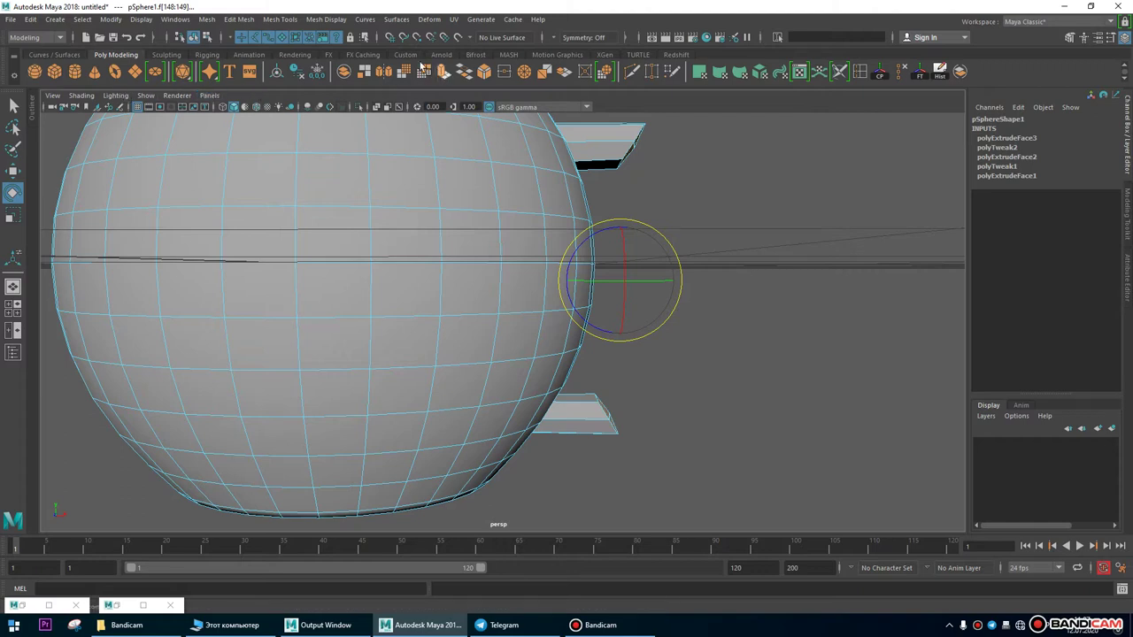
left_click(251, 18)
left_click(268, 131)
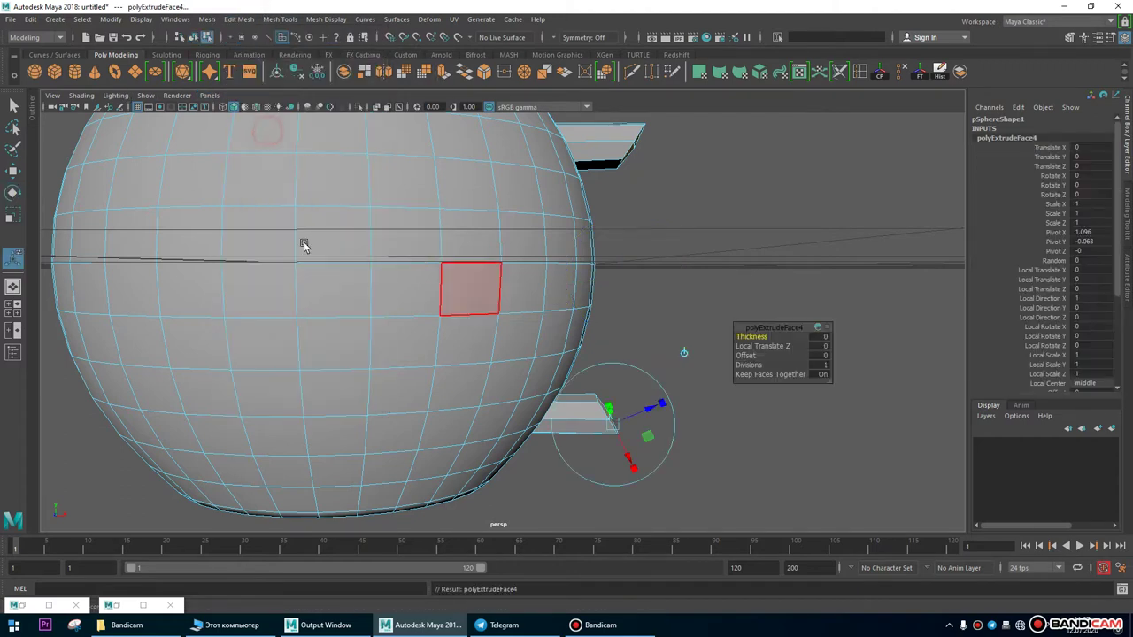
left_click_drag(653, 421, 704, 383)
left_click_drag(567, 367, 443, 361, "alt")
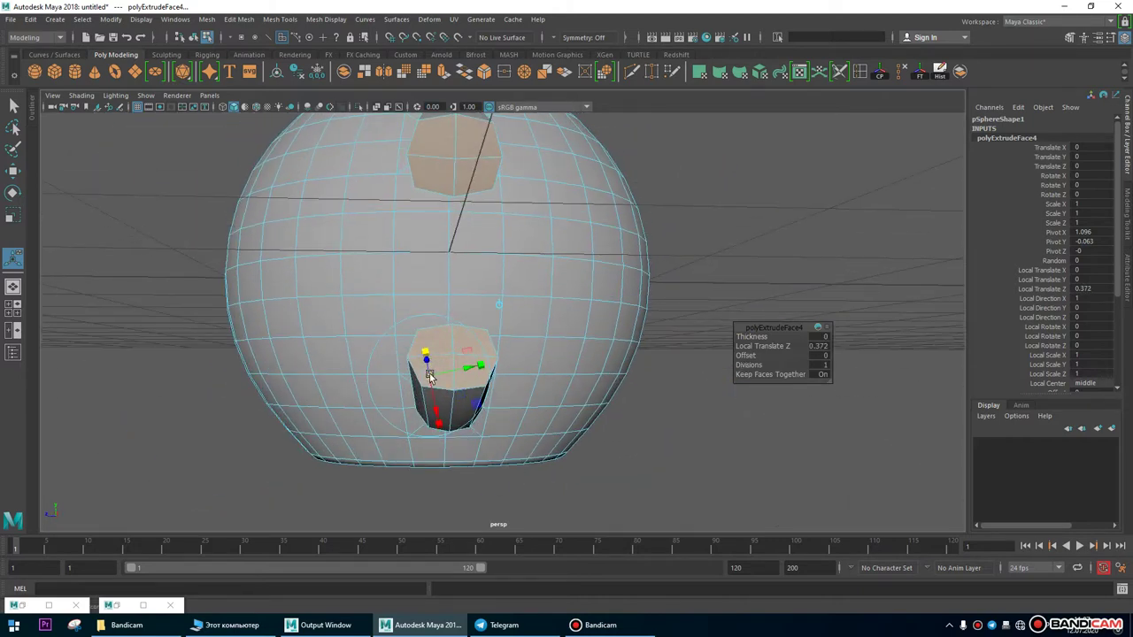
Undo the last extrusion of both stubs' end faces.
mouse_move(427, 379)
left_mouse_down()
mouse_move(397, 372)
mouse_move(430, 379)
left_mouse_up()
mouse_move(536, 358)
left_mouse_down("alt")
mouse_move(635, 353)
mouse_move(572, 316)
mouse_move(527, 375)
mouse_move(525, 352)
left_mouse_up("alt")
key("ctrl+z")
key("ctrl+z")
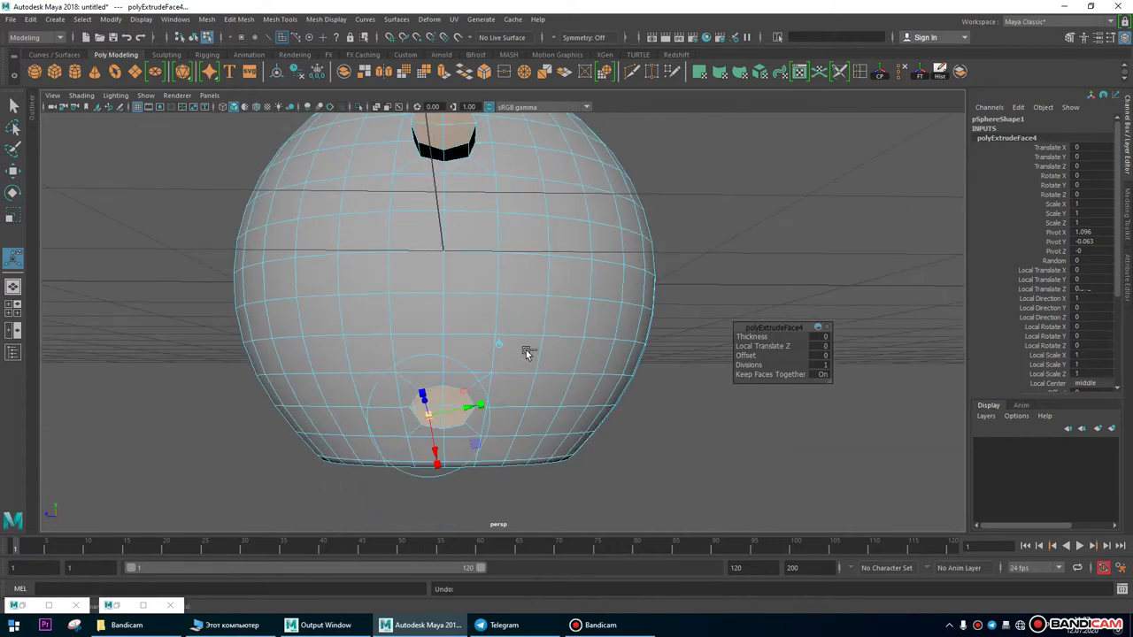
left_click_drag(585, 320, 567, 301, "alt")
key("ctrl+z")
key("ctrl+z")
With both stubs' end faces selected, open the Bridge options and move the dialog clear of the model.
right_click(525, 189)
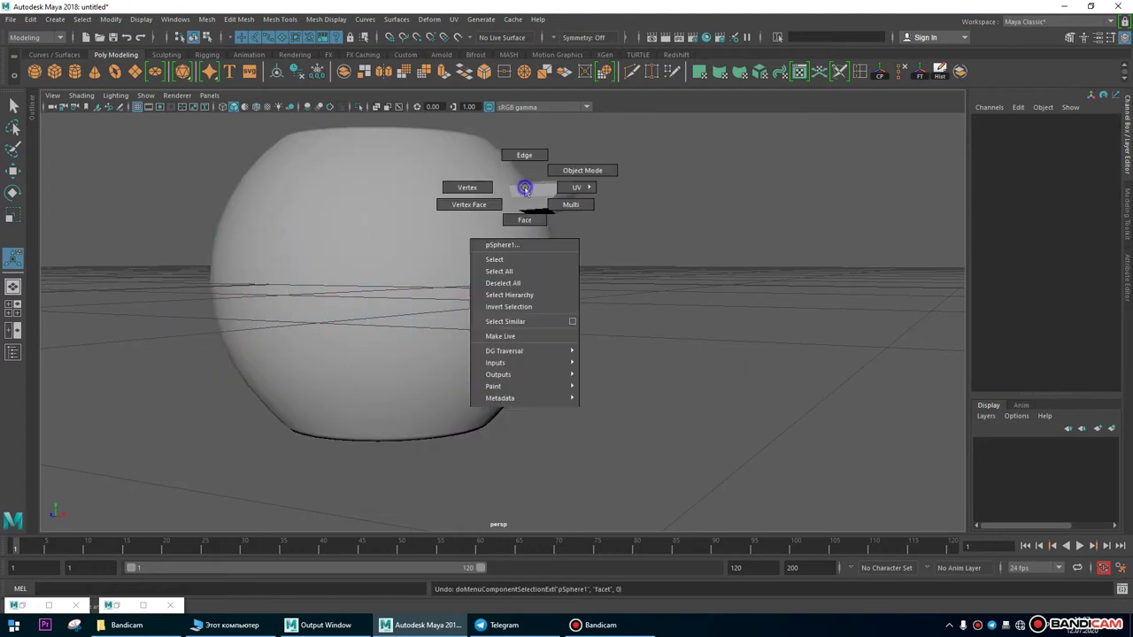
right_click_drag(525, 188, 569, 225)
left_click(279, 21)
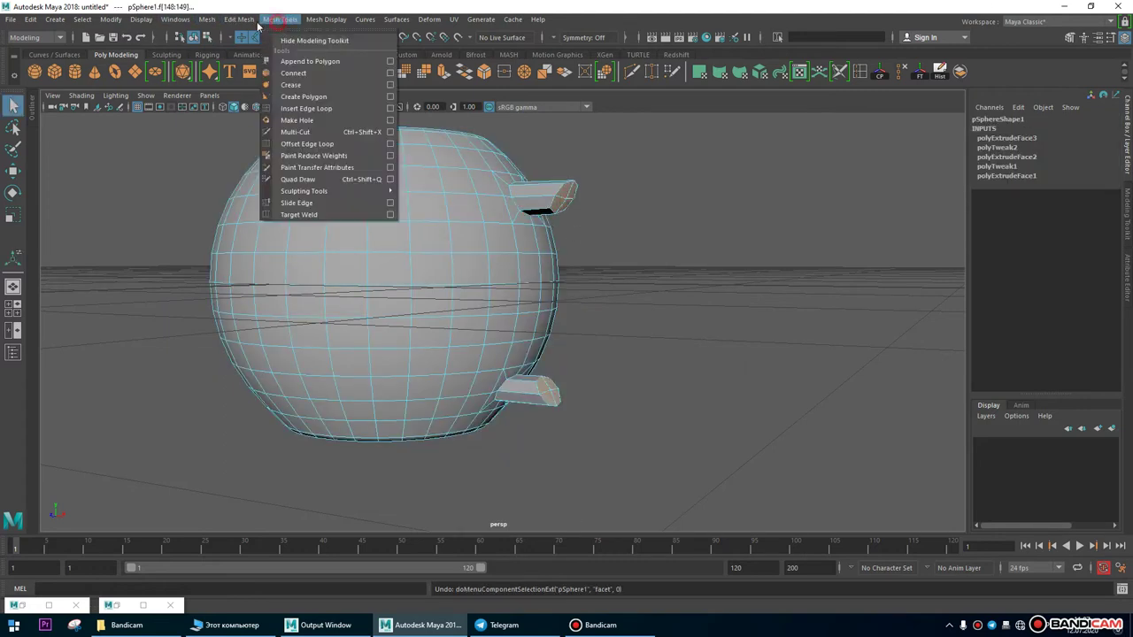
mouse_move(239, 20)
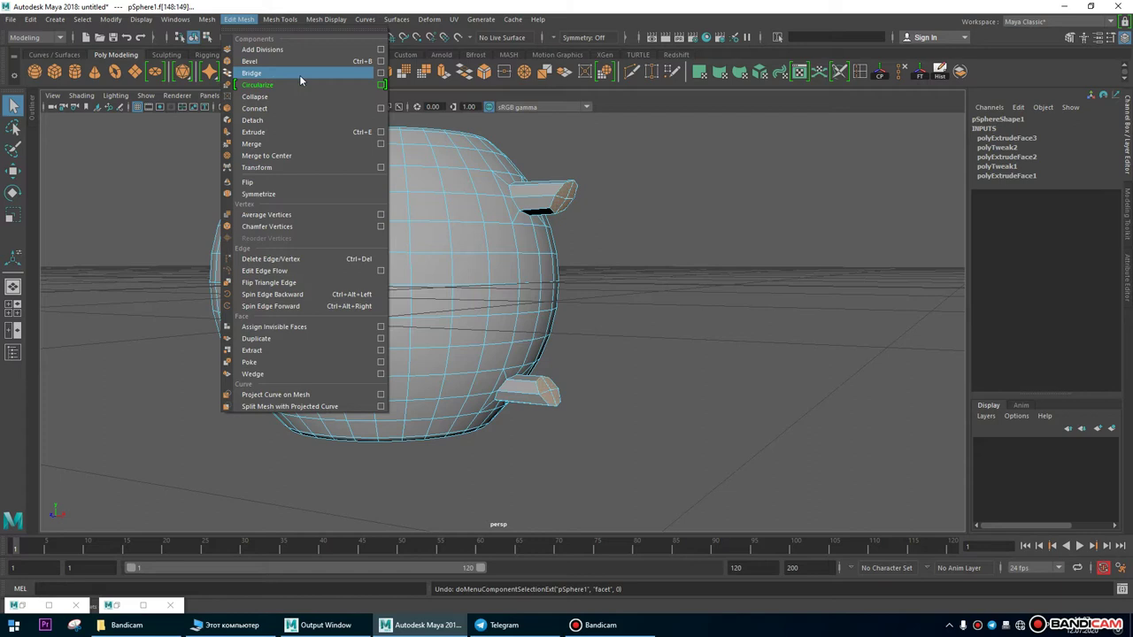
left_click(381, 73)
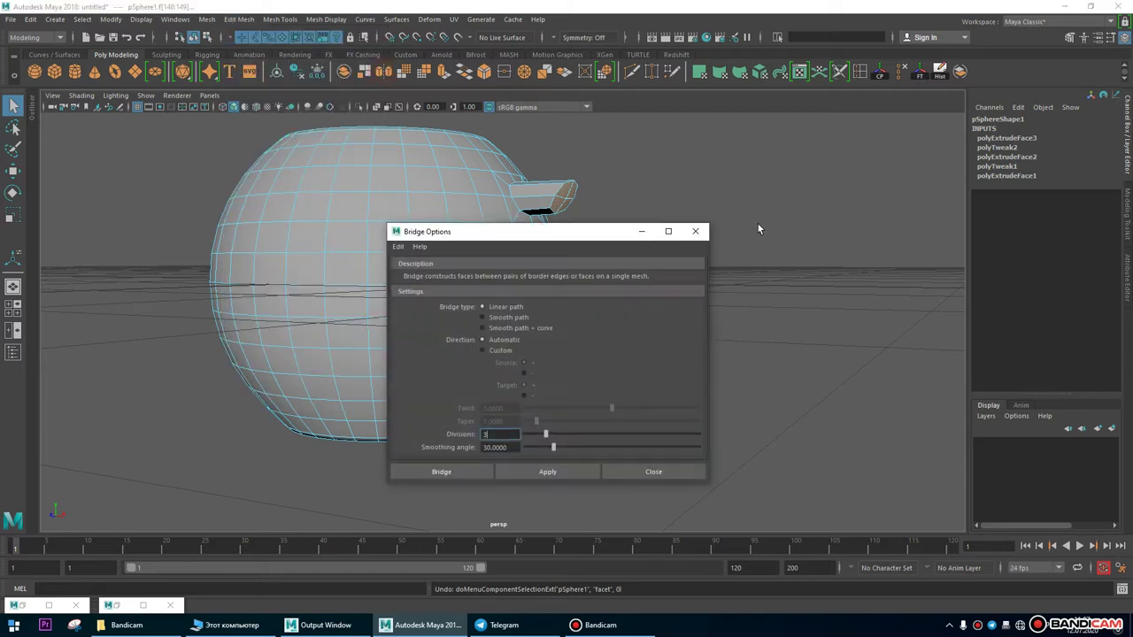
left_click_drag(566, 241, 908, 133)
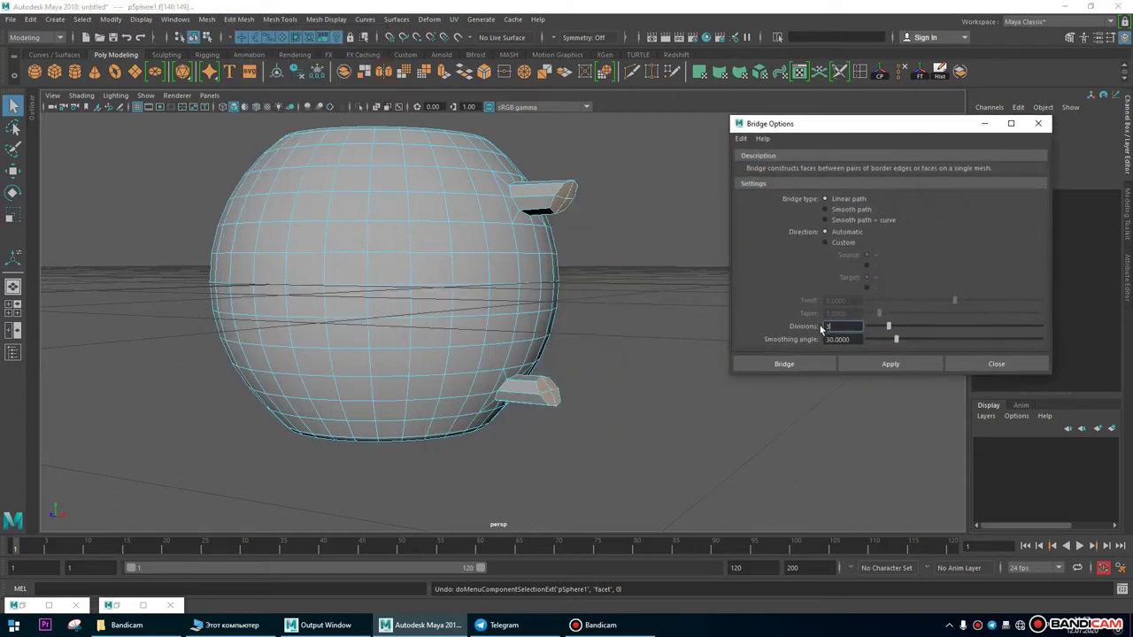
Try bridging the two stubs' end faces along a linear path with 3 divisions, then undo the bridge.
left_click_drag(624, 266, 584, 250, "alt")
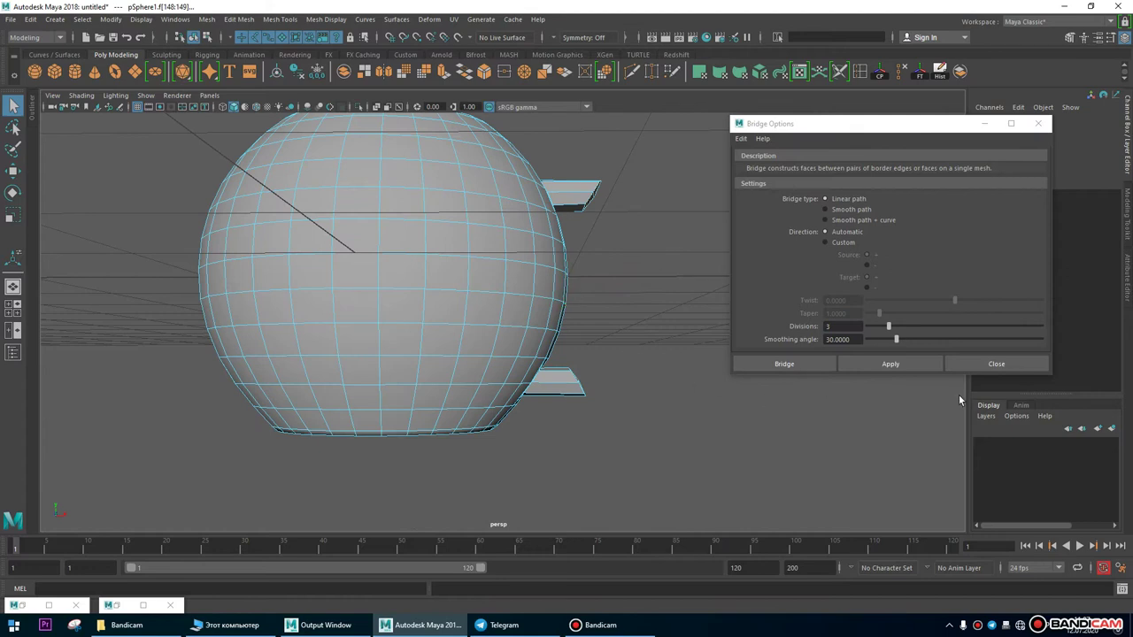
left_click(899, 361)
left_click_drag(691, 371, 470, 373, "alt")
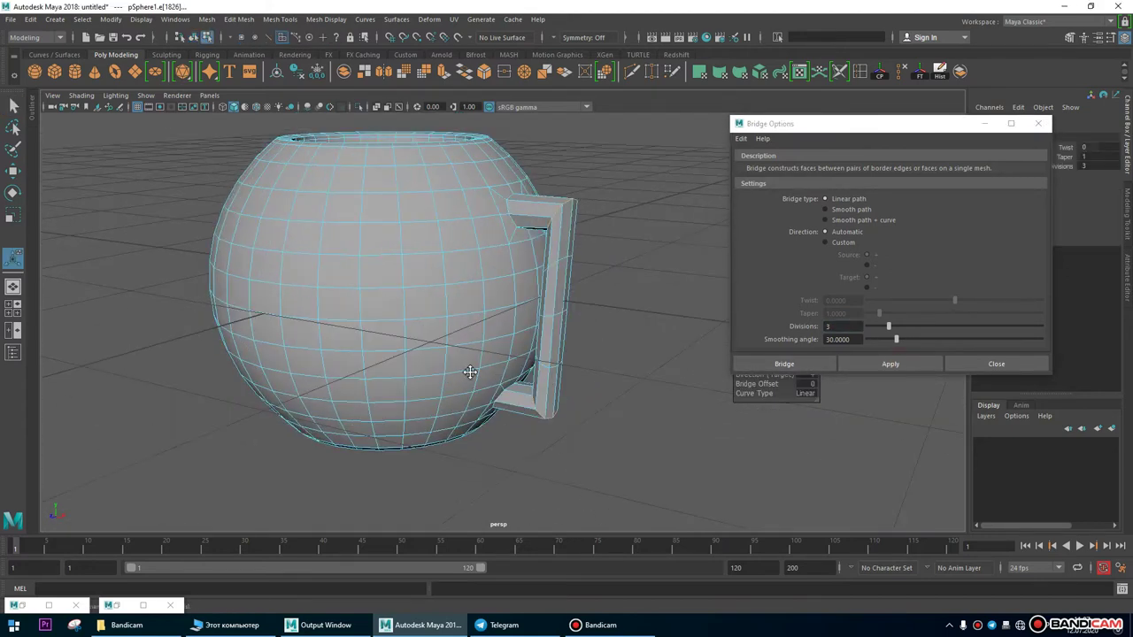
right_click_drag(385, 409, 467, 394, "alt")
left_click_drag(467, 394, 449, 170, "alt")
key("ctrl+z")
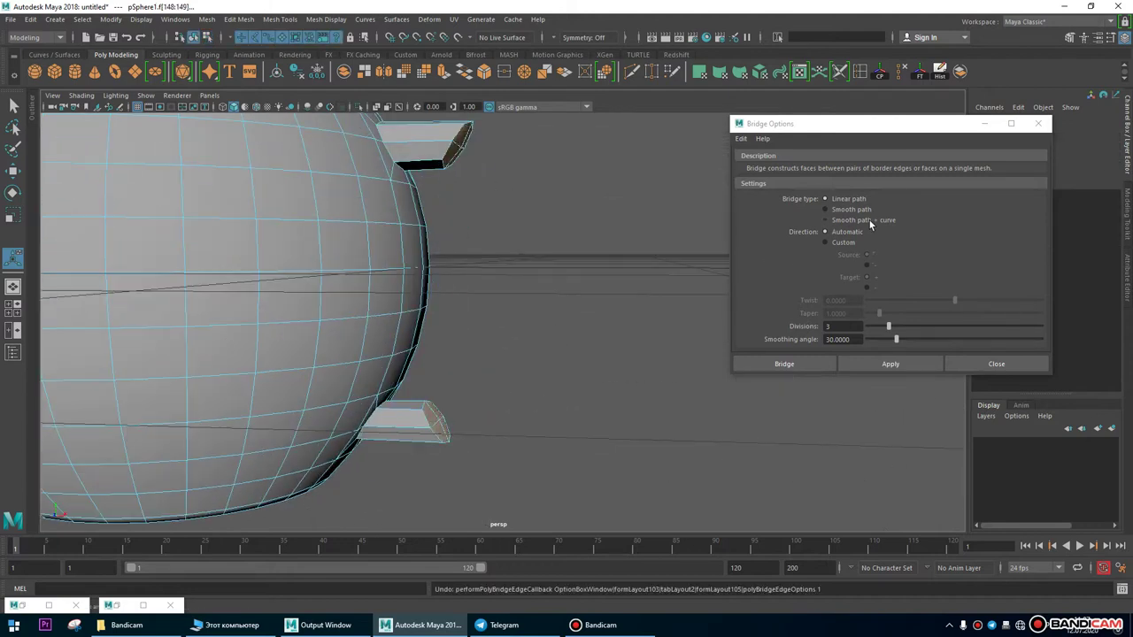
Bridge the stubs' end faces along a smooth path with 3 divisions, check the handle, and put the options dialog away.
left_click(828, 208)
left_click(891, 364)
left_click_drag(556, 335, 479, 168, "alt")
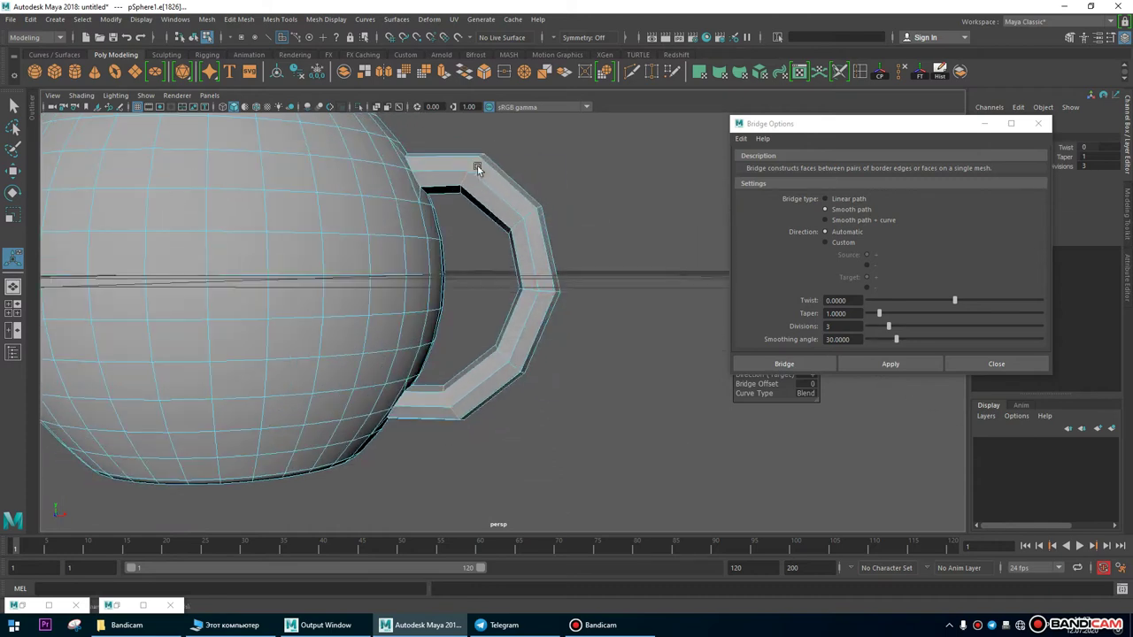
left_click_drag(679, 245, 519, 232, "alt")
left_click_drag(599, 375, 478, 301, "alt")
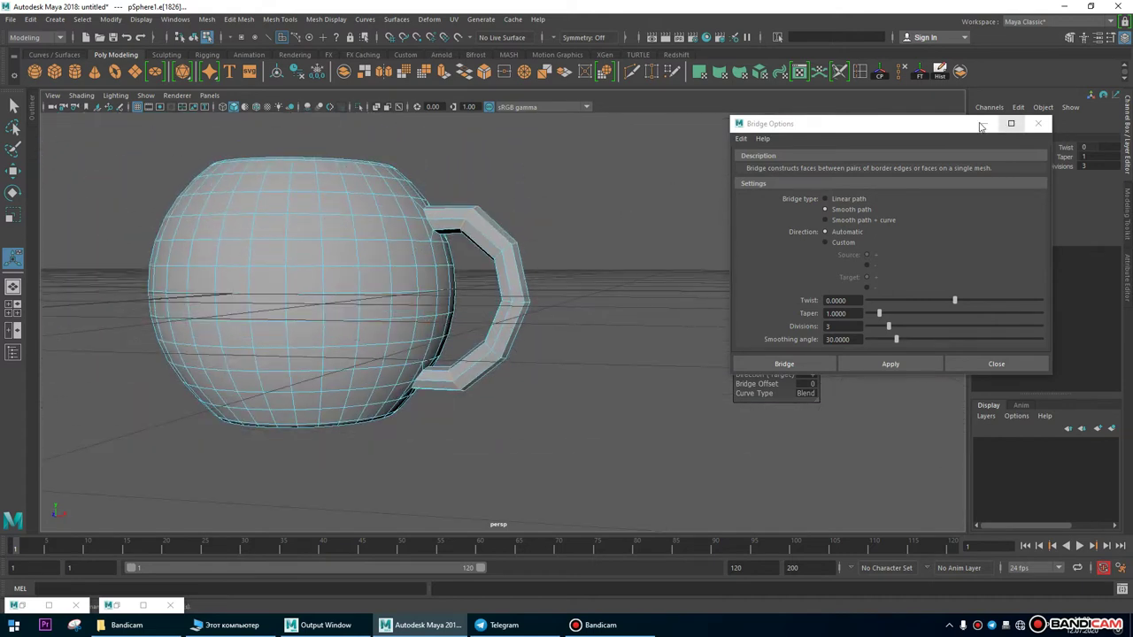
left_click(980, 124)
In the front view, raise the handle's topmost vertex ring and move the next ring up and outward.
key("space")
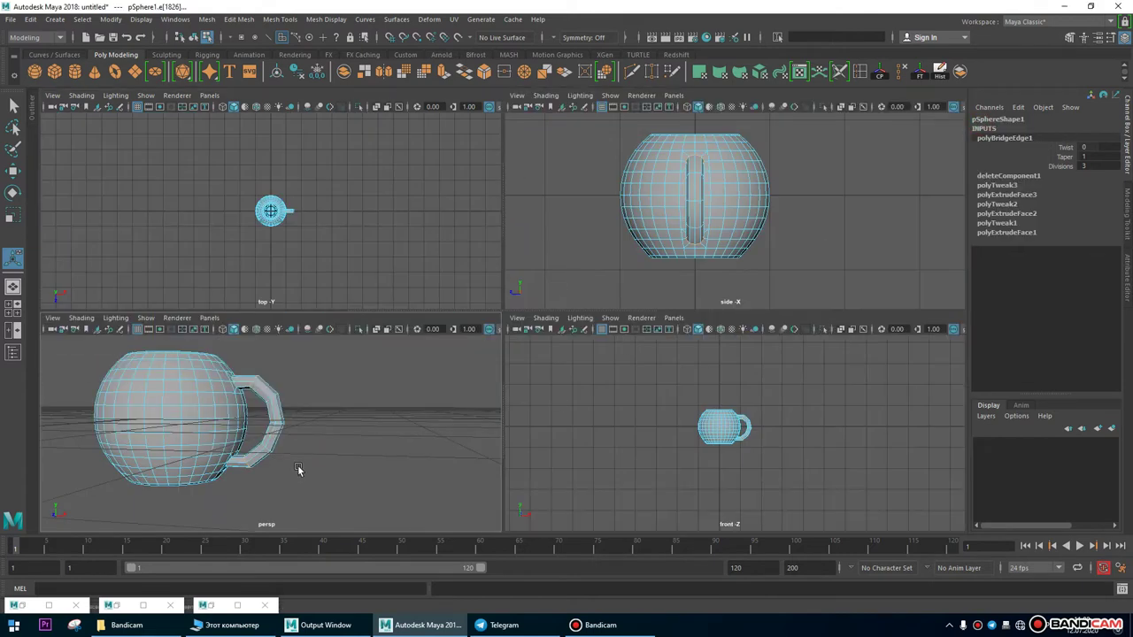
key("space")
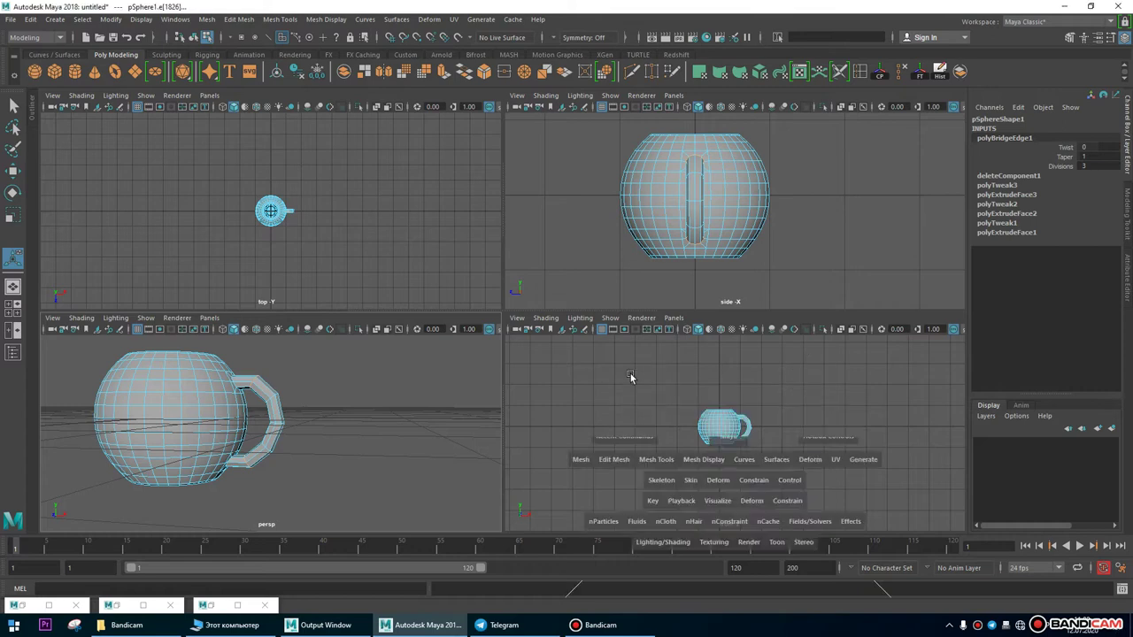
scroll(445, 376, "up", 4)
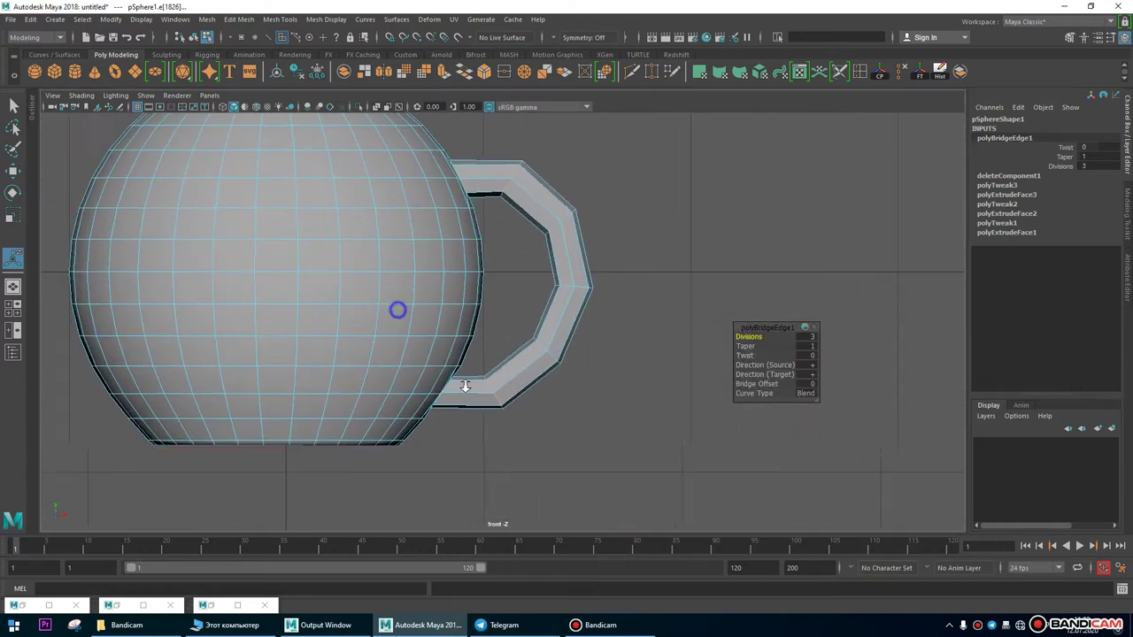
right_click_drag(576, 232, 557, 232)
middle_click_drag(594, 290, 593, 436, "alt")
right_click_drag(513, 306, 455, 299)
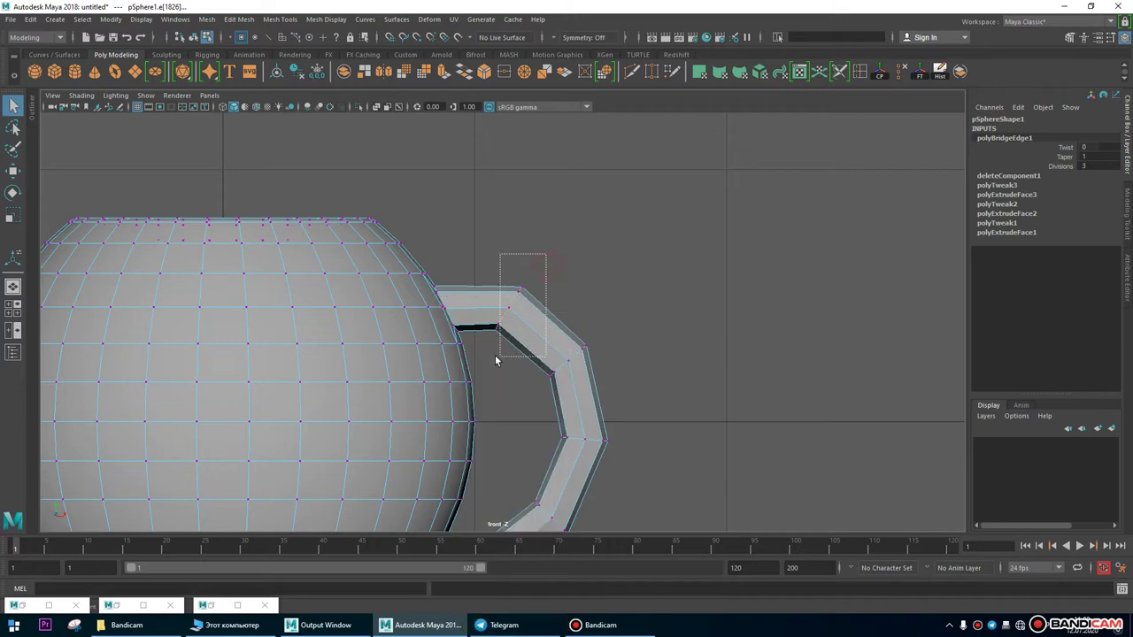
left_click_drag(496, 360, 487, 361)
left_click(14, 171)
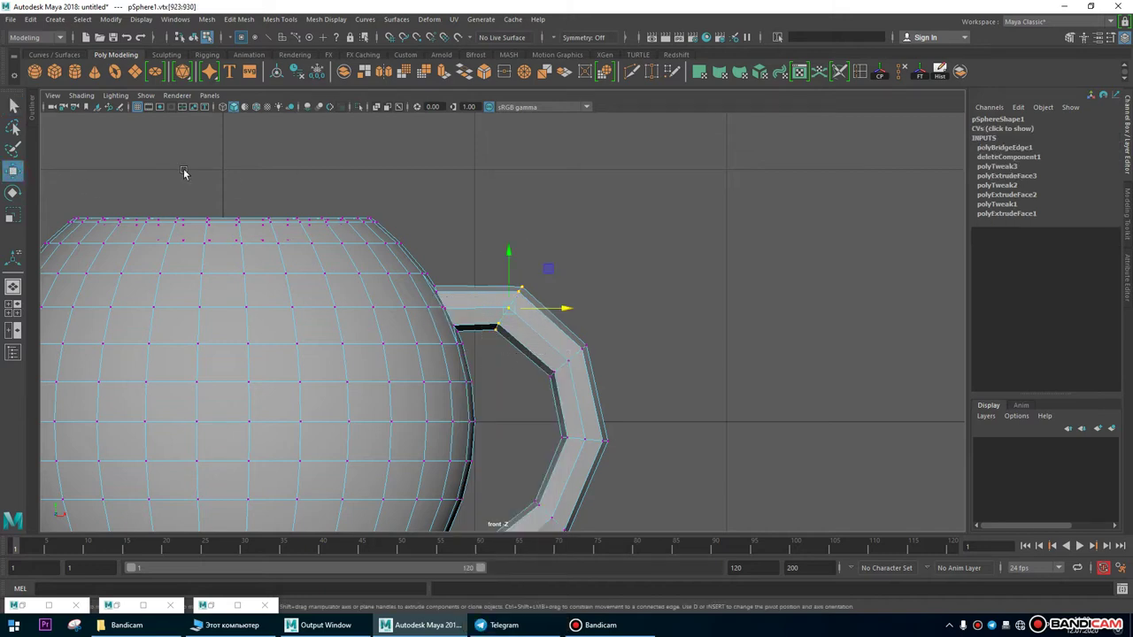
left_click_drag(523, 319, 526, 288)
left_click_drag(651, 328, 599, 310)
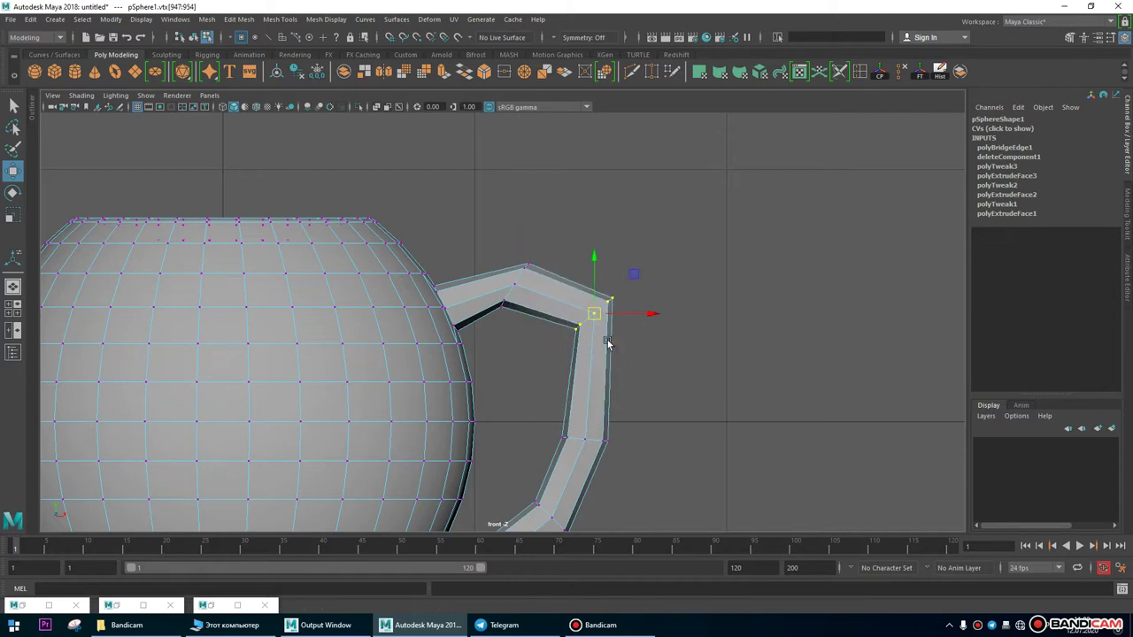
Move the handle's middle, lower and lowest vertex rings up and outward to round out its curve.
middle_click_drag(655, 416, 647, 306, "alt")
left_click_drag(647, 305, 534, 380)
left_click_drag(576, 341, 612, 293)
left_click_drag(531, 373, 595, 466)
left_click_drag(668, 368, 526, 470)
left_click_drag(546, 419, 566, 383)
left_click_drag(455, 434, 521, 522)
left_click_drag(481, 471, 499, 443)
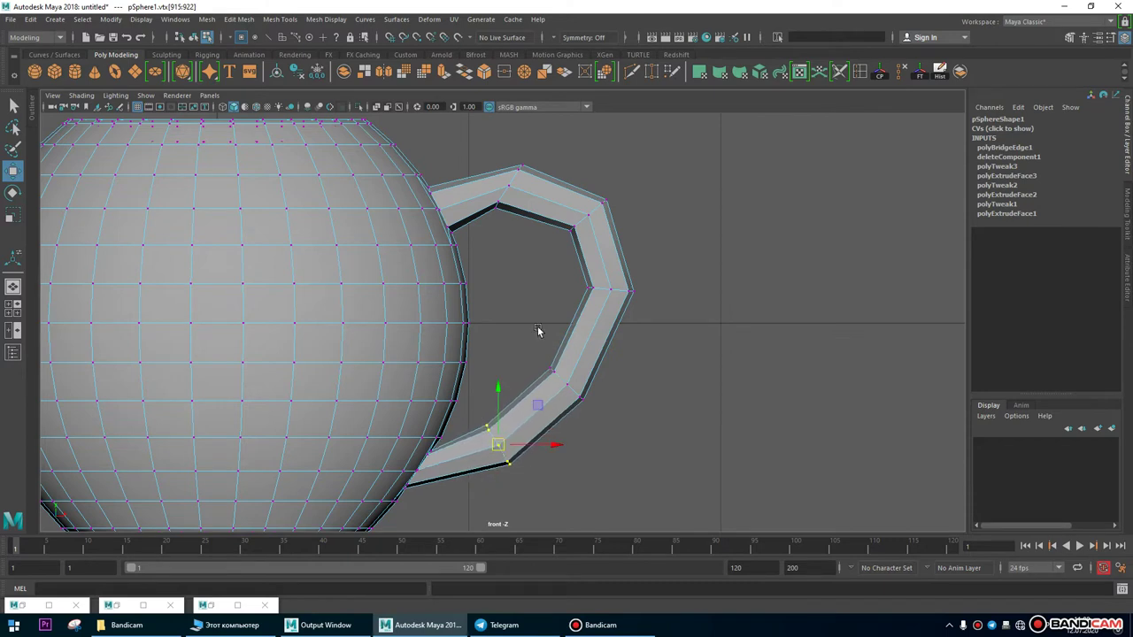
Rotate the handle's topmost vertex ring in the front view until its cross-section stands vertical.
left_click_drag(541, 143, 468, 243)
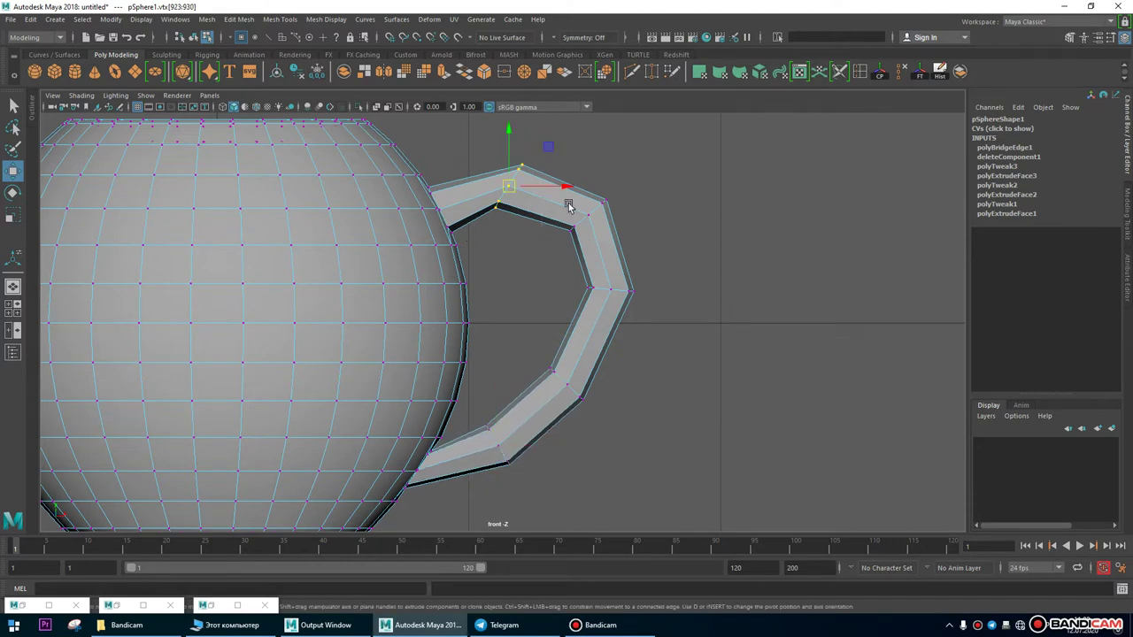
key("e")
left_click_drag(567, 156, 541, 147)
right_click_drag(677, 389, 649, 377, "alt")
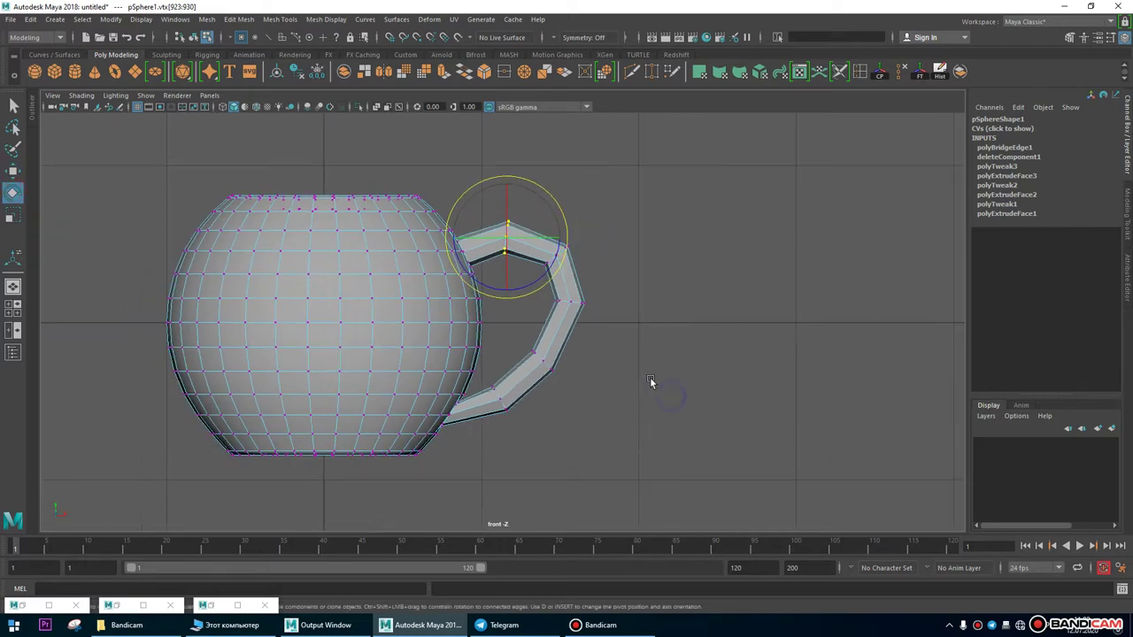
scroll(541, 387, "up", 3)
scroll(569, 397, "down", 5)
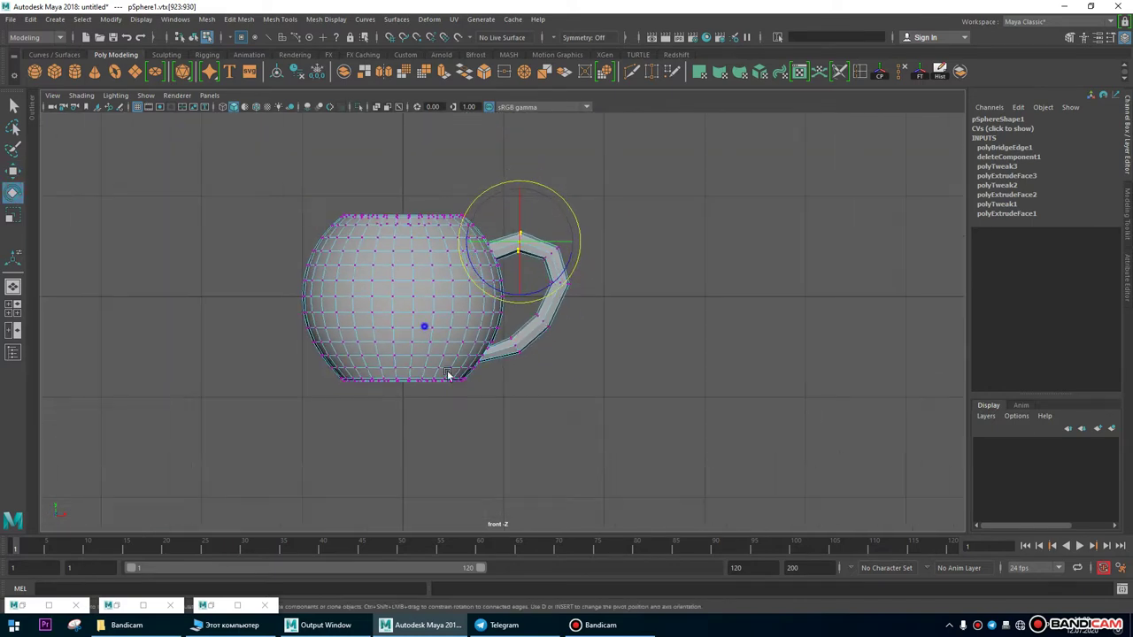
Select the handle's lowest vertex ring and scale it down vertically in the front view to thin that section.
right_click_drag(447, 370, 711, 265, "alt")
middle_click_drag(592, 354, 574, 363, "alt")
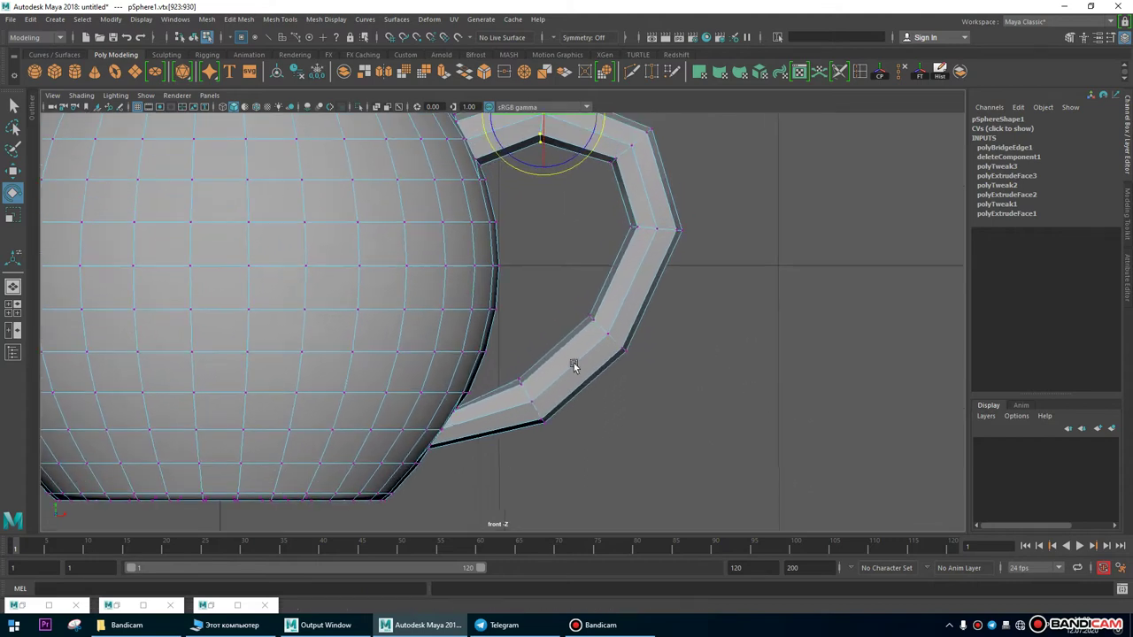
left_click_drag(550, 432, 507, 373)
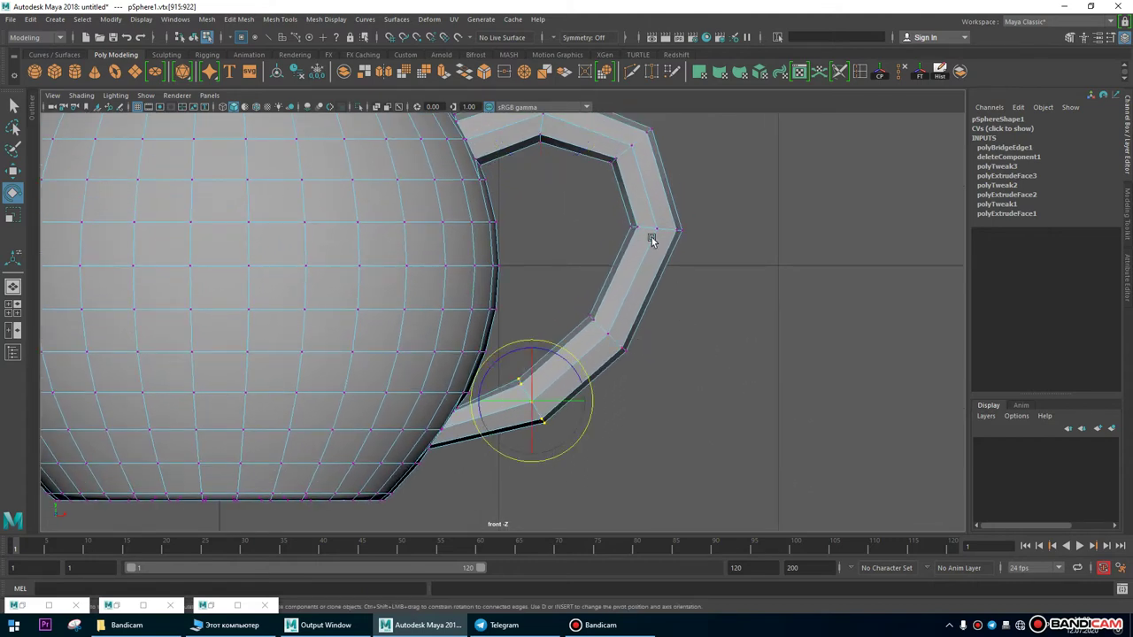
key("r")
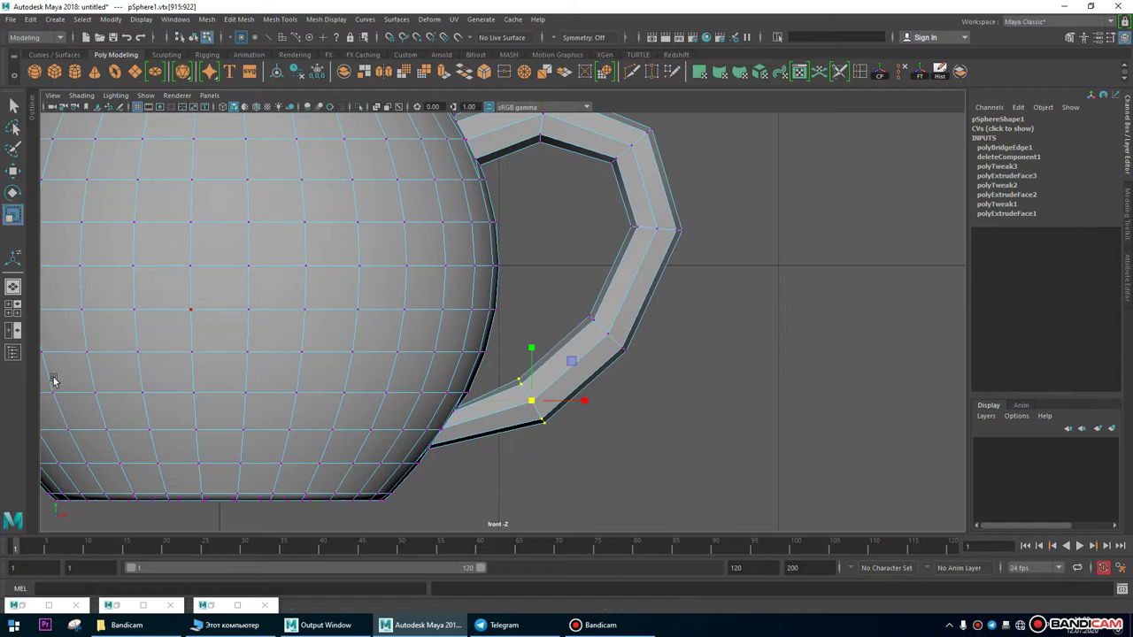
left_click(13, 286)
left_click_drag(186, 307, 505, 369, "alt")
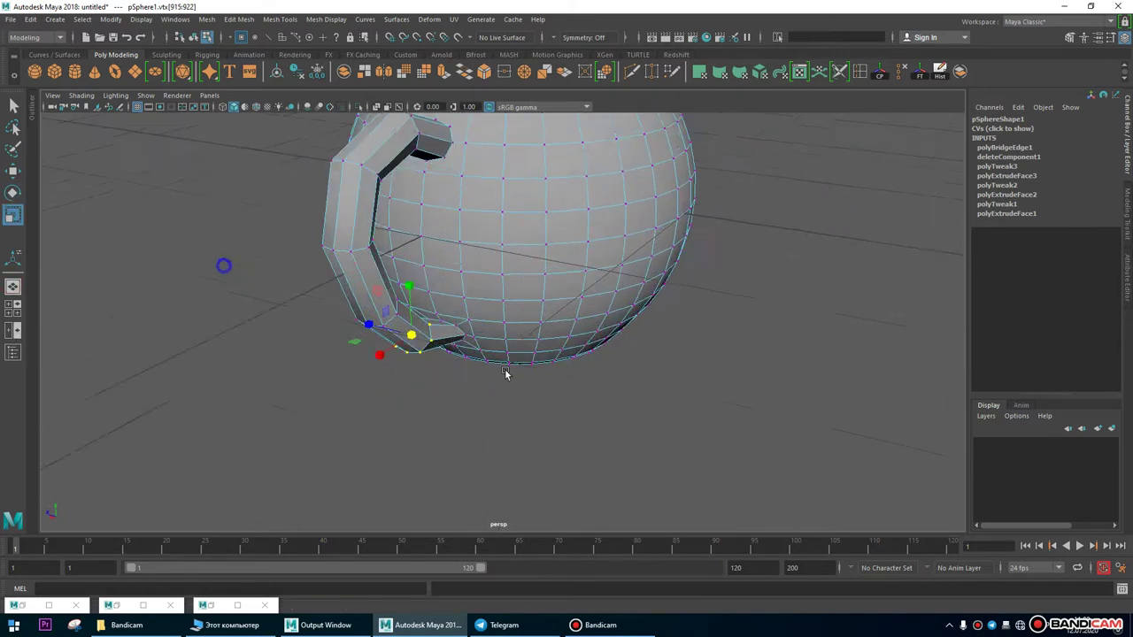
scroll(213, 268, "up", 5)
left_click_drag(431, 153, 908, 299, "alt")
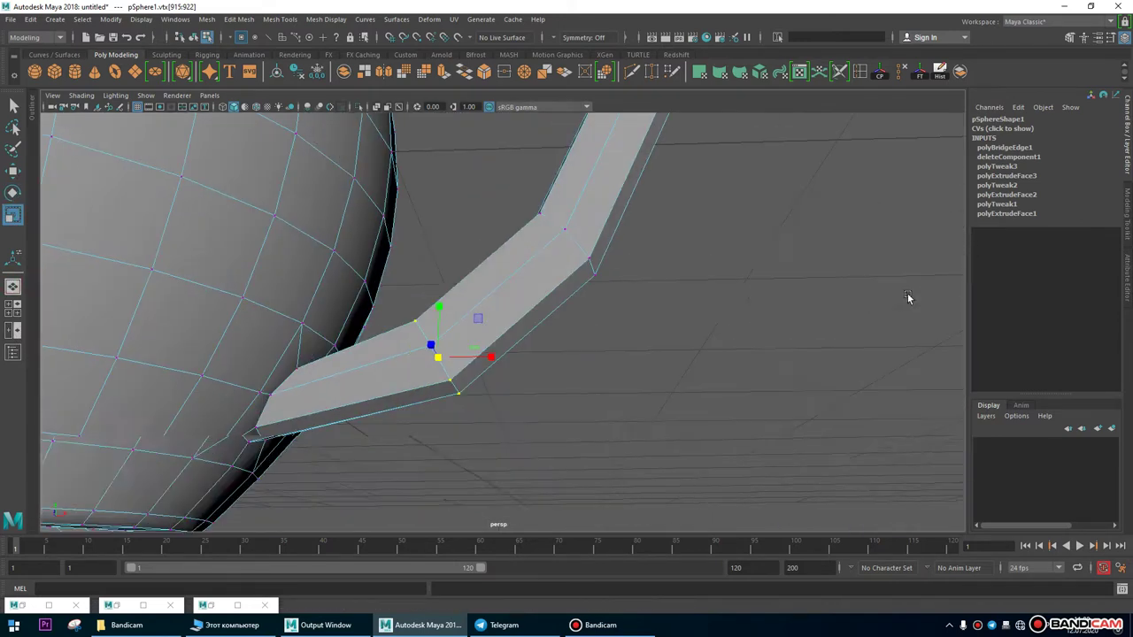
left_click_drag(596, 318, 379, 196, "alt")
left_click_drag(485, 260, 589, 235, "alt")
key("space")
key("space")
scroll(534, 298, "up", 5)
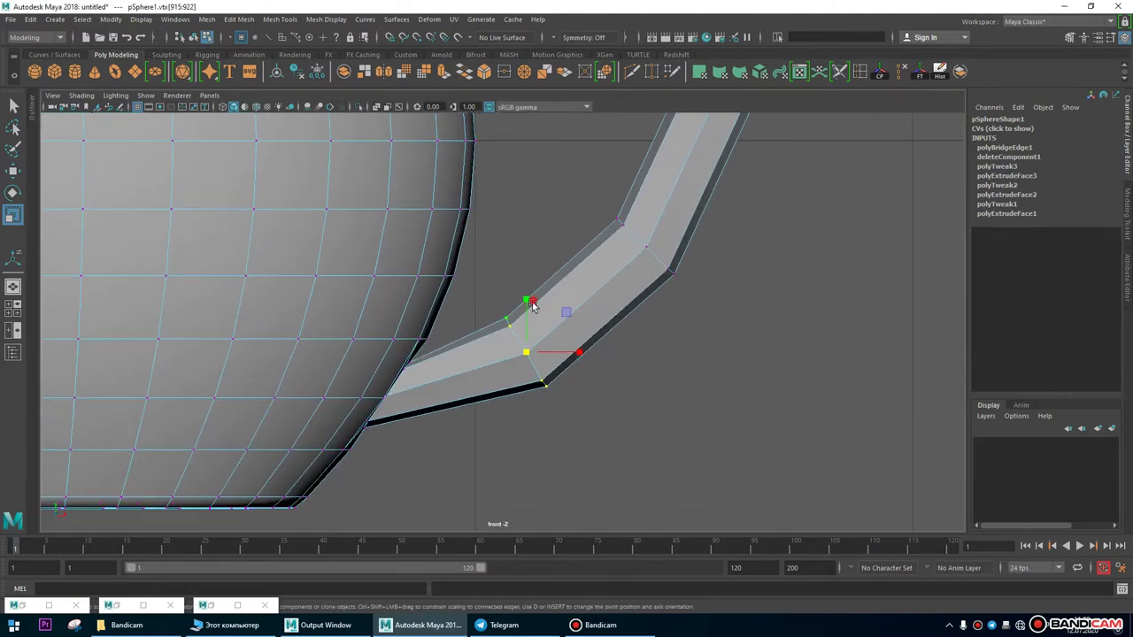
left_click_drag(532, 305, 532, 325)
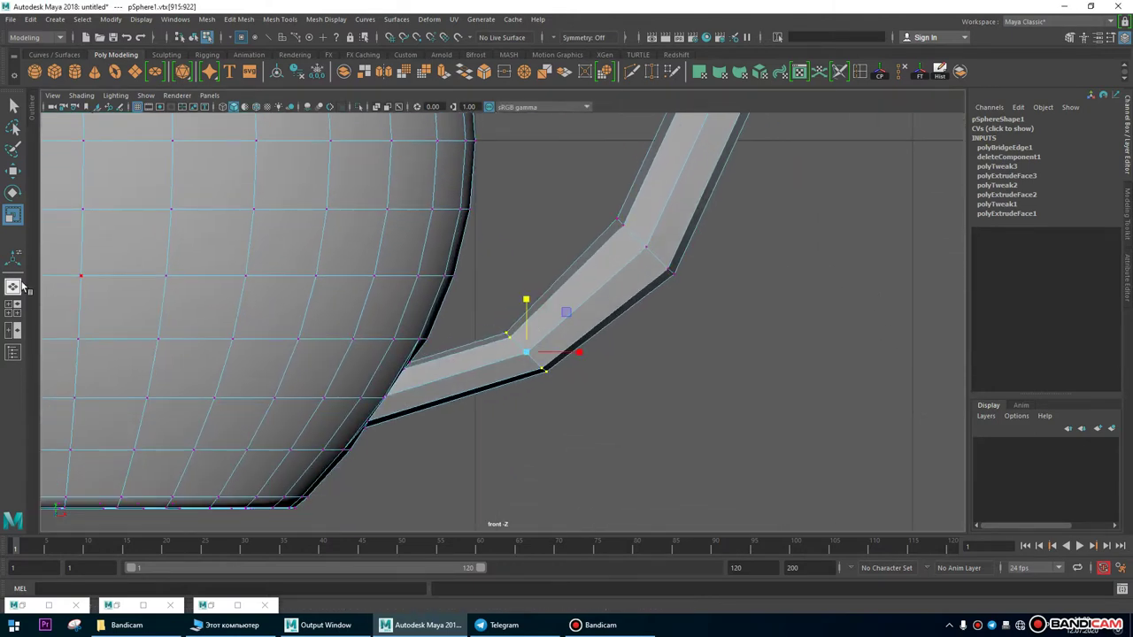
In the perspective view, scale the handle's lower vertex ring down vertically and its middle ring down along X.
left_click(21, 284)
left_click_drag(678, 457, 495, 362, "alt")
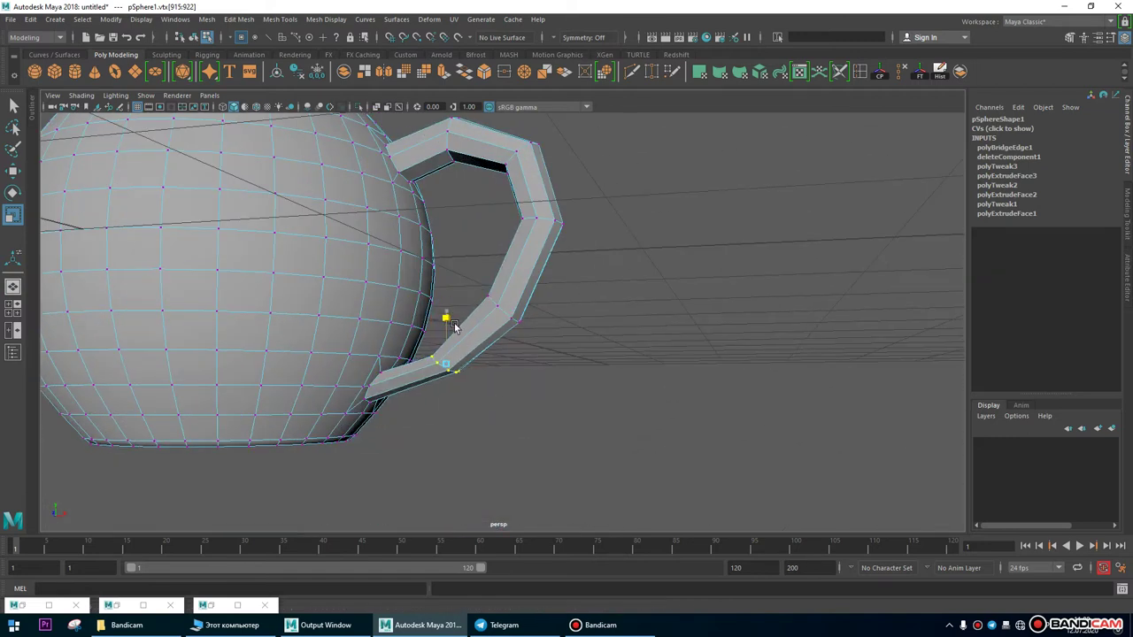
left_click_drag(586, 345, 546, 384, "alt")
left_click_drag(574, 317, 523, 373)
left_click_drag(547, 288, 554, 316)
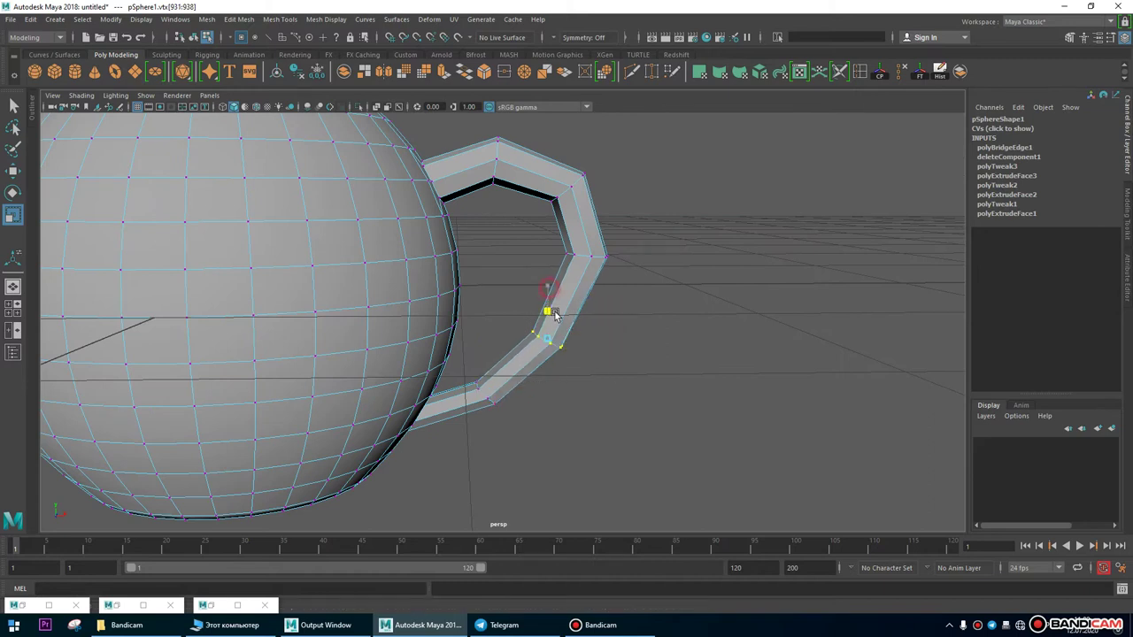
left_click_drag(659, 223, 550, 282)
left_click_drag(643, 257, 628, 262)
left_click_drag(642, 331, 624, 282, "alt")
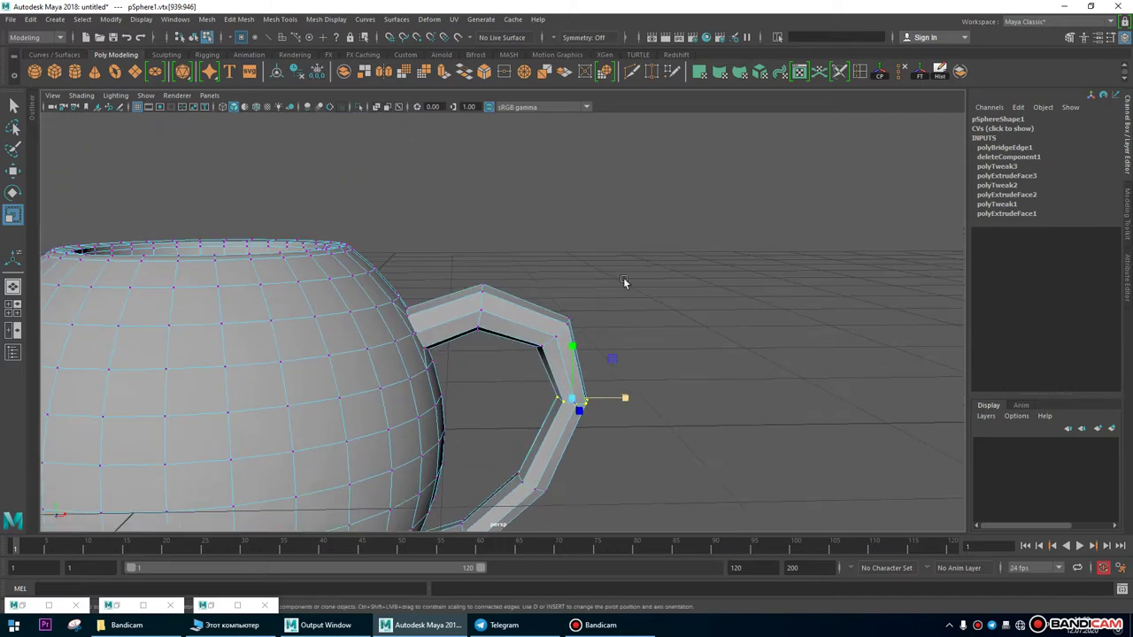
Scale the handle's upper outer vertex ring and select its topmost ring to adjust its height with vertical scaling.
left_click_drag(513, 365, 513, 365)
left_click_drag(531, 354, 561, 320, "alt")
left_click_drag(537, 260, 544, 264)
left_click_drag(493, 235, 455, 326)
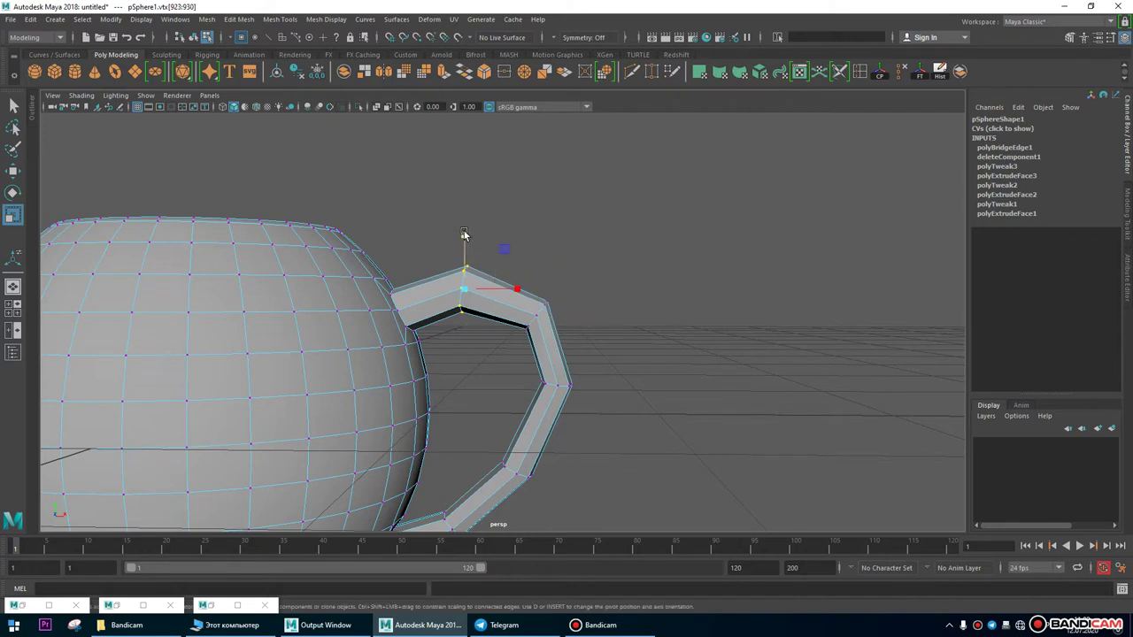
Inspect the handle's shape in the perspective view and close up in the front view.
left_click_drag(595, 301, 602, 292, "alt")
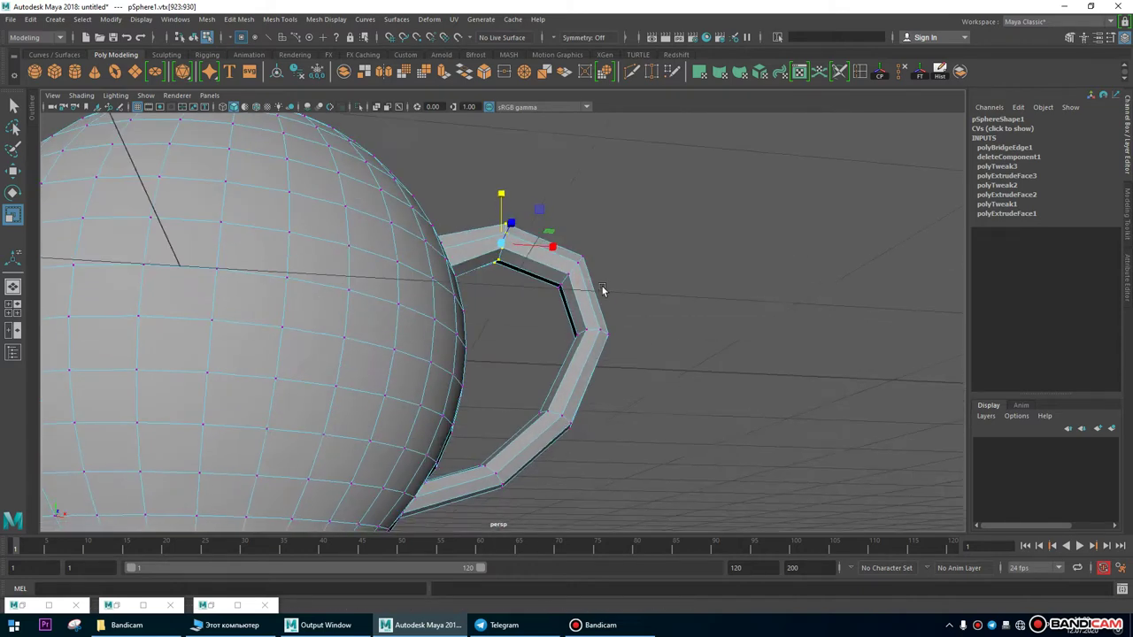
right_click_drag(601, 291, 392, 306, "alt")
left_click_drag(392, 306, 504, 351, "alt")
key("space")
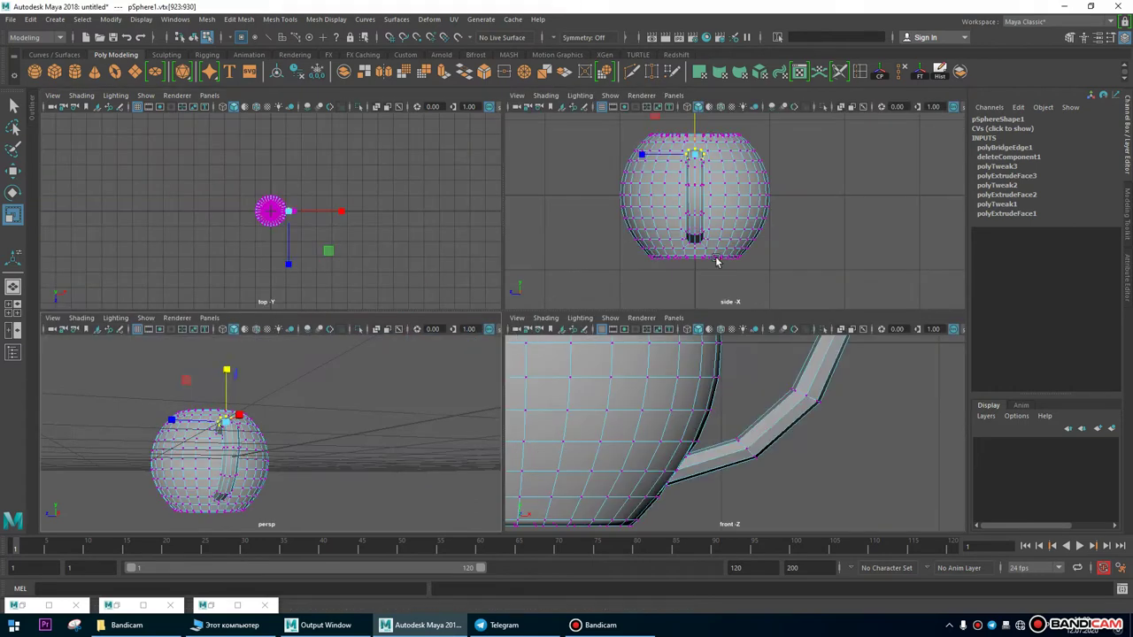
scroll(643, 205, "up", 5)
scroll(703, 190, "down", 3)
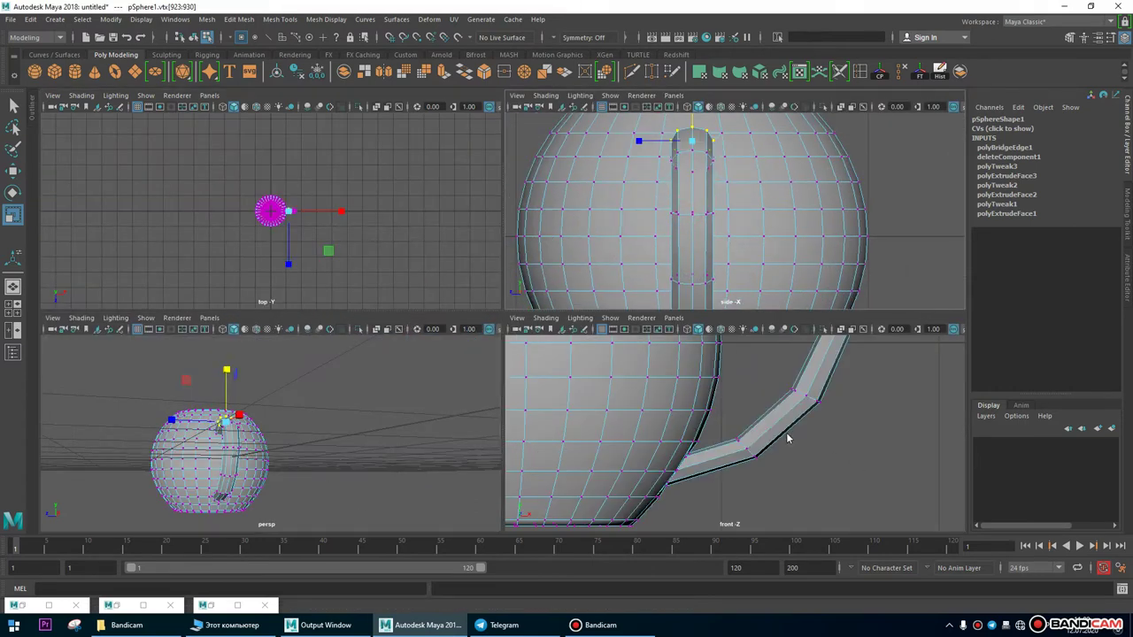
key("space")
scroll(586, 331, "down", 6)
scroll(523, 349, "up", 8)
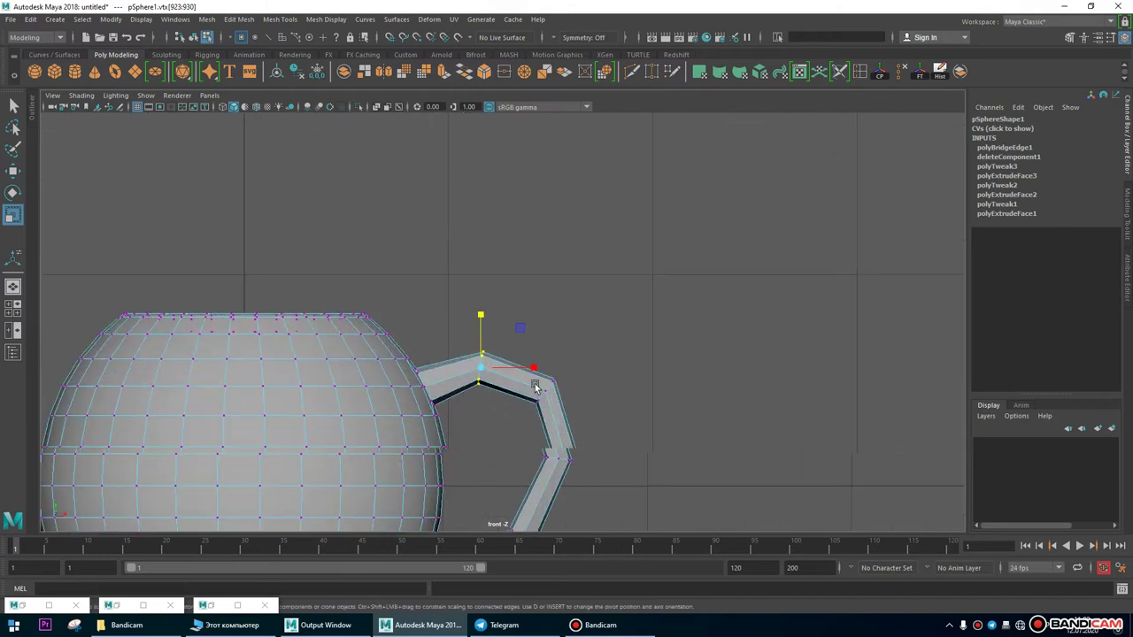
scroll(495, 397, "down", 2)
scroll(587, 430, "up", 4)
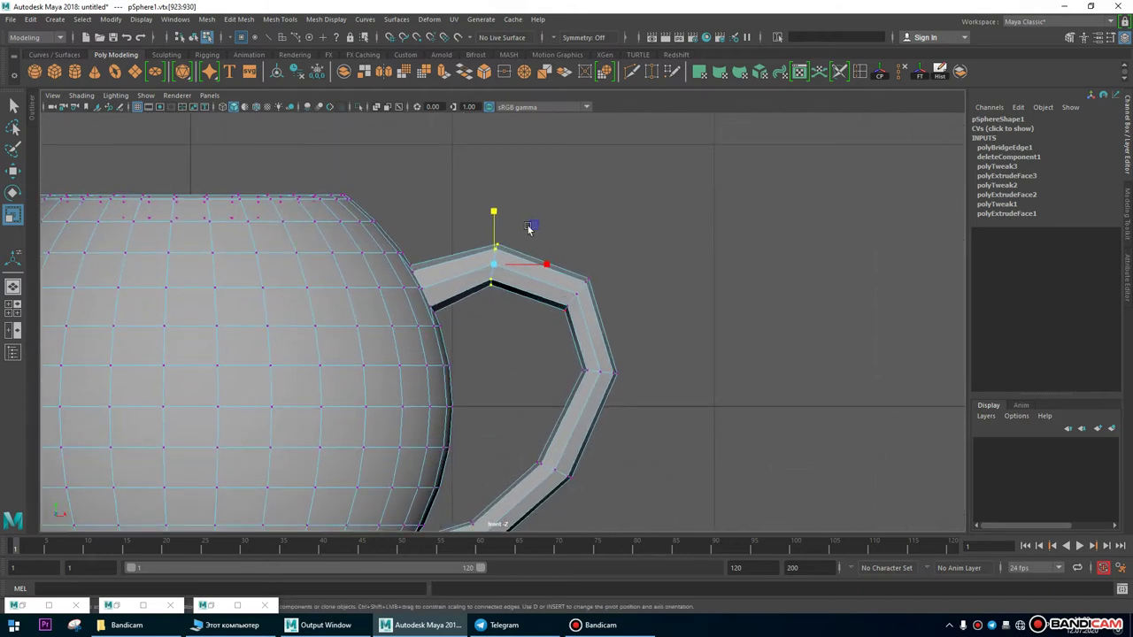
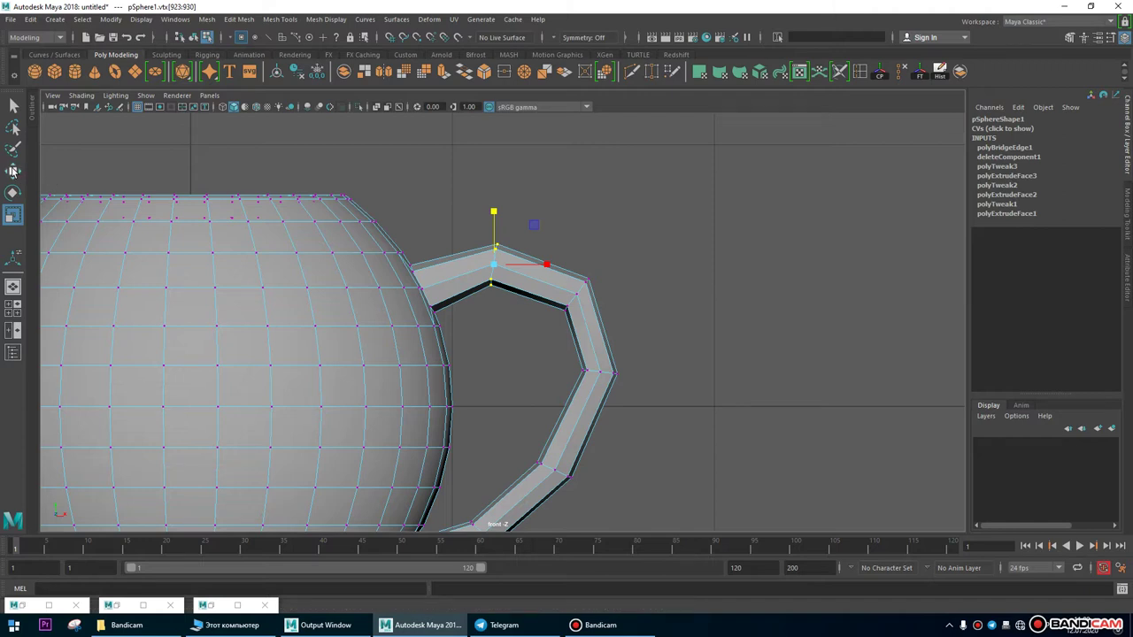
Switch the keyboard input language for the modelling shortcuts.
key("super+space")
key("super+space")
key("super+space")
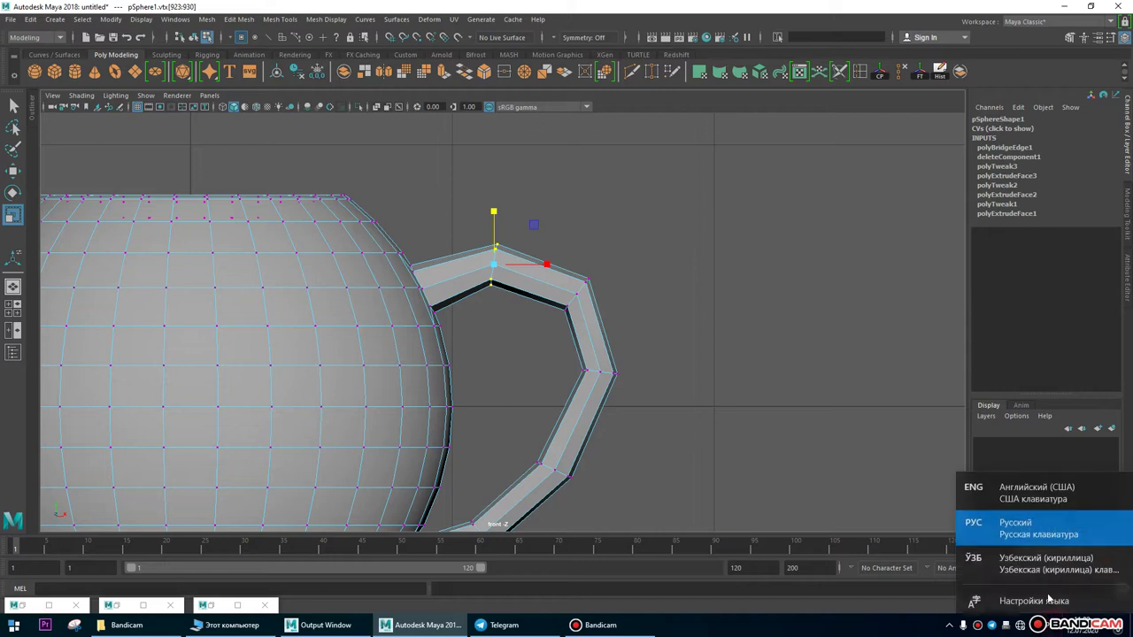
scroll(567, 252, "up", 2)
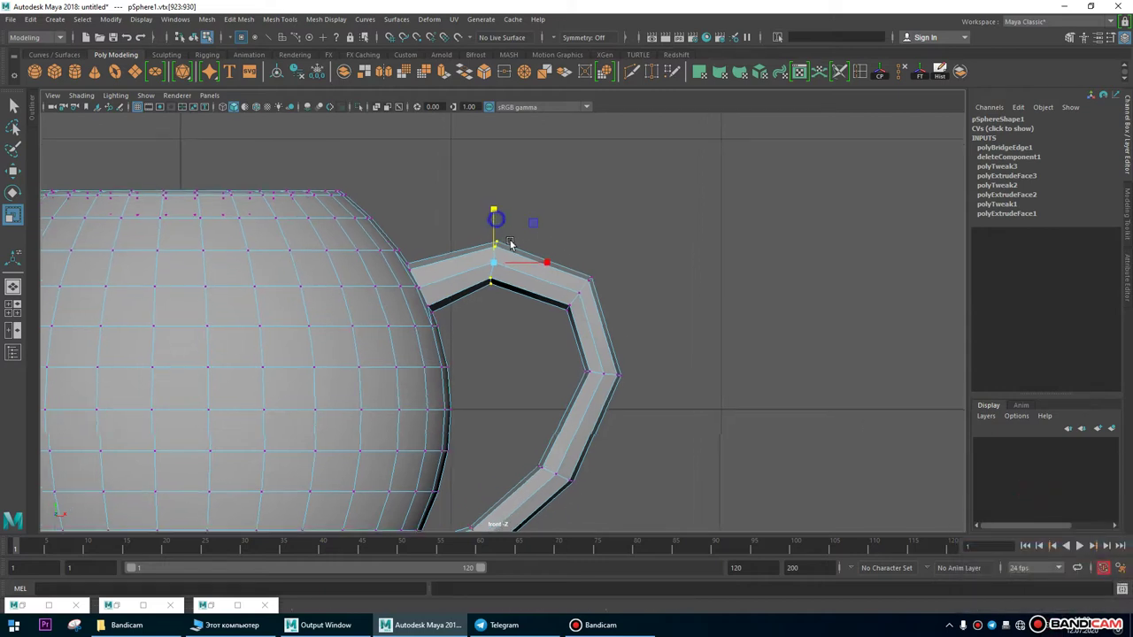
Demonstrate switching between the Move, Rotate and Scale tools on the handle's topmost vertex ring.
key("w")
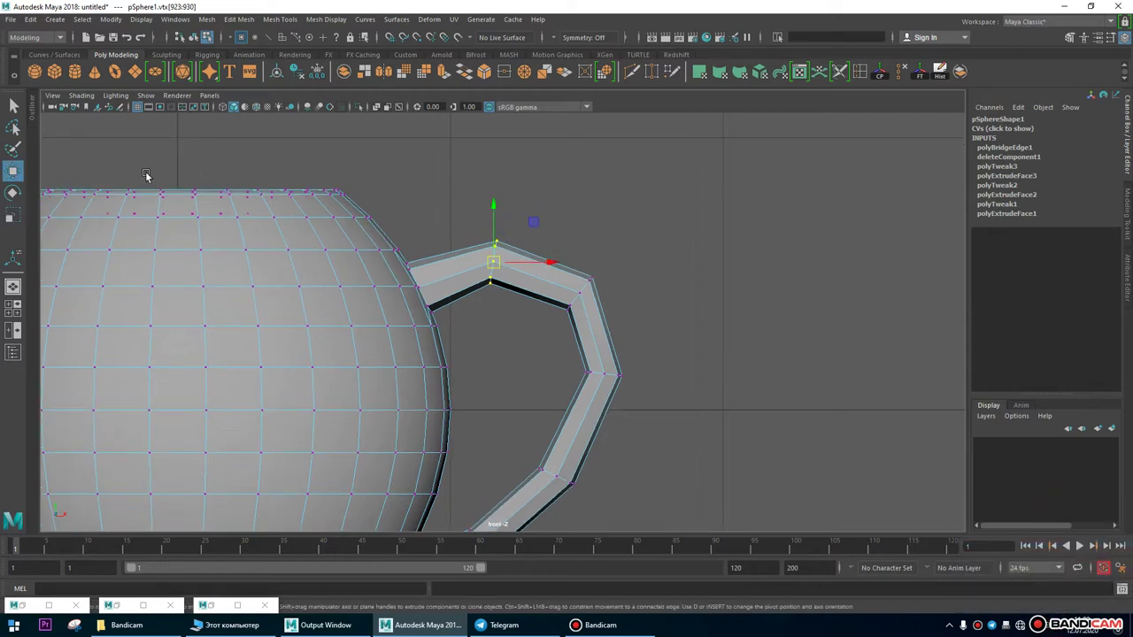
left_click(12, 193)
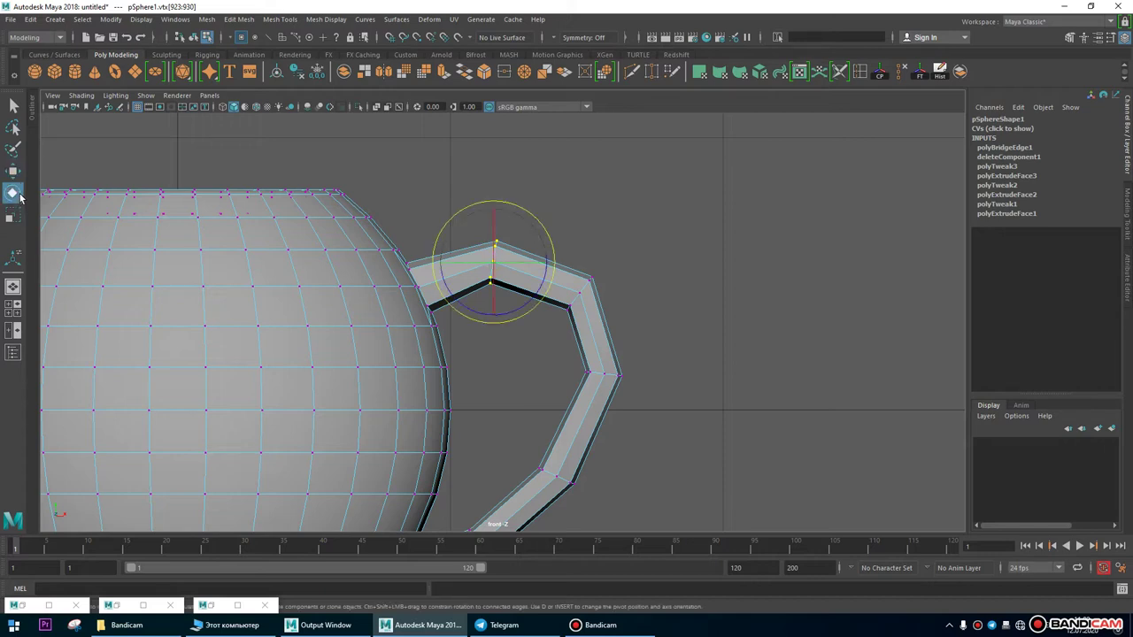
key("r")
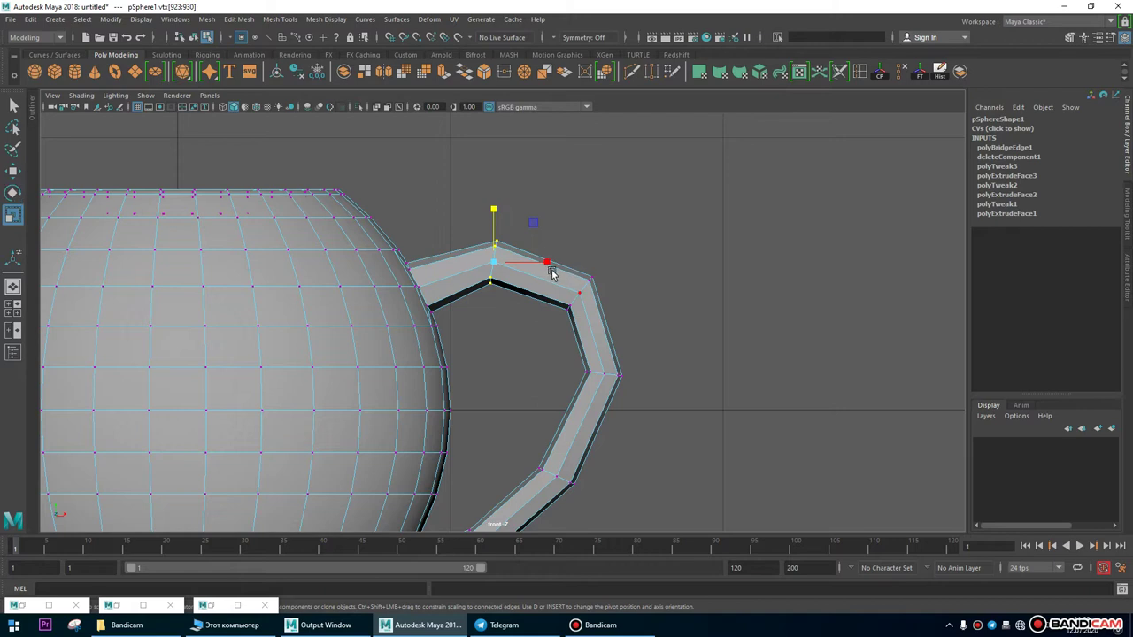
key("w")
key("e")
key("r")
key("w")
key("e")
key("r")
key("e")
key("w")
key("r")
key("w")
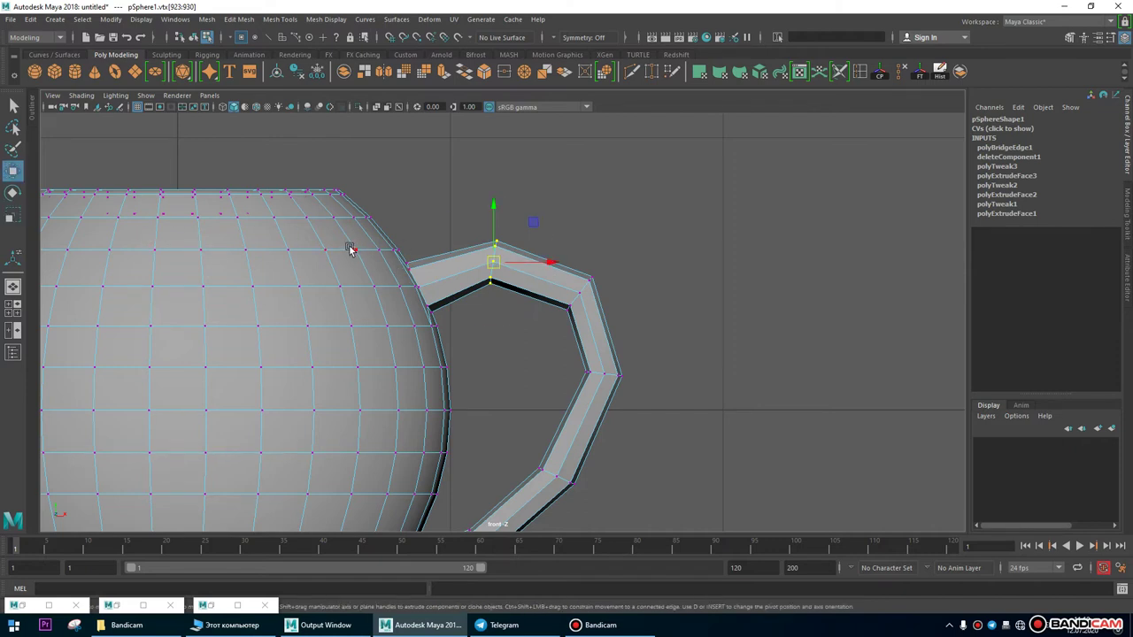
key("e")
key("r")
key("w")
key("e")
key("r")
scroll(478, 407, "up", 2)
Rotate the handle's topmost and upper outer vertex rings in the front view to follow the handle's bend.
key("e")
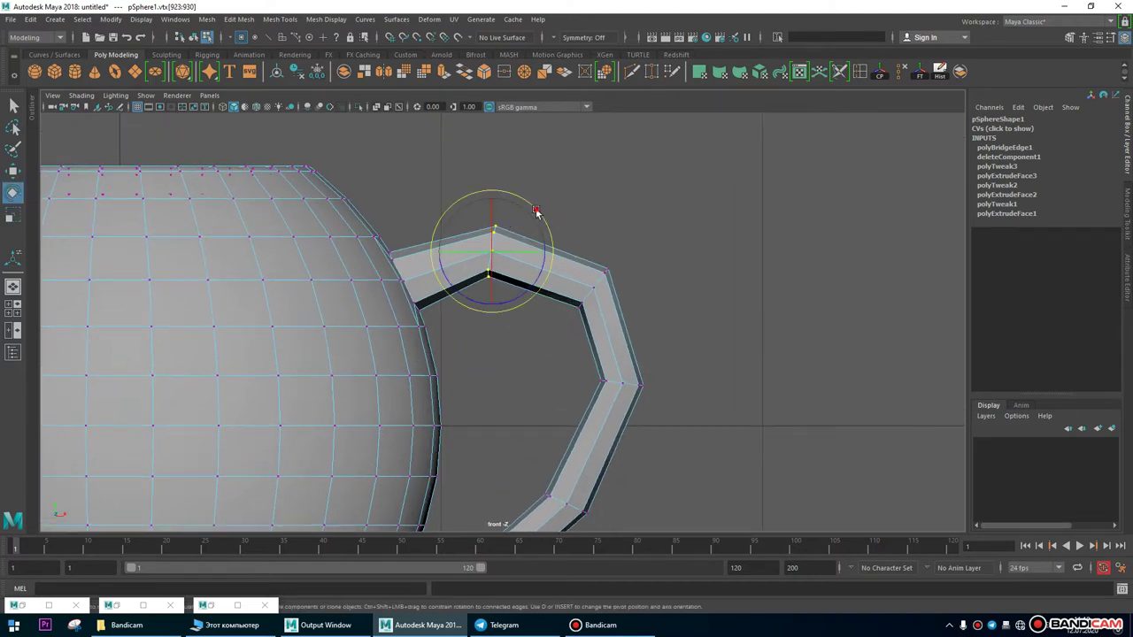
middle_click_drag(605, 273, 578, 234, "alt")
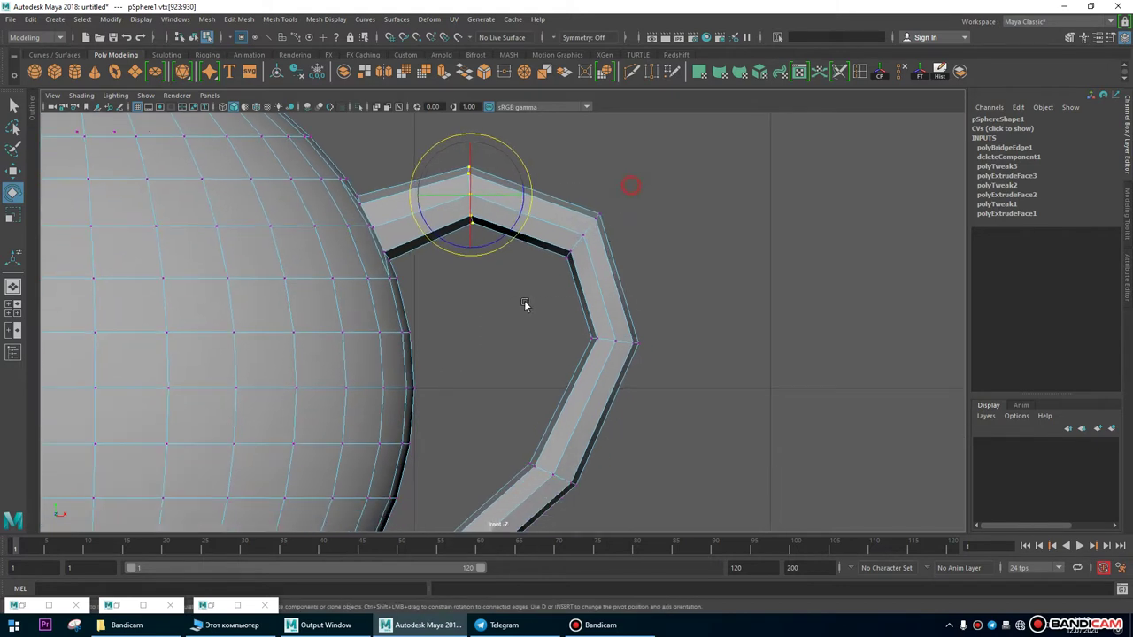
left_click_drag(549, 199, 644, 265)
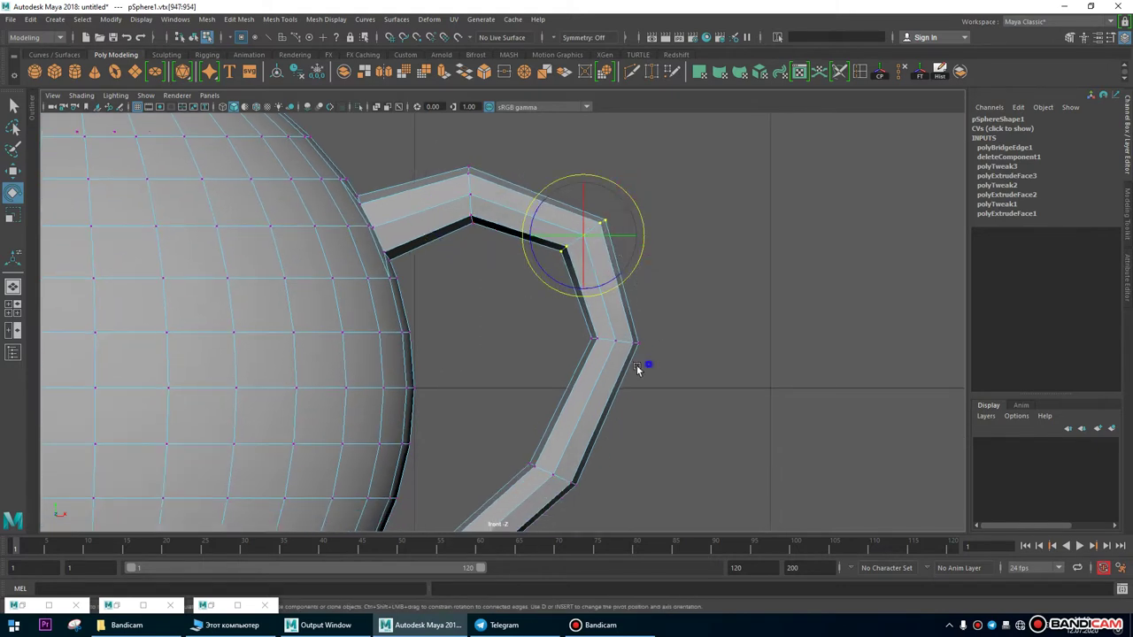
scroll(531, 412, "down", 5)
scroll(573, 317, "up", 3)
key("w")
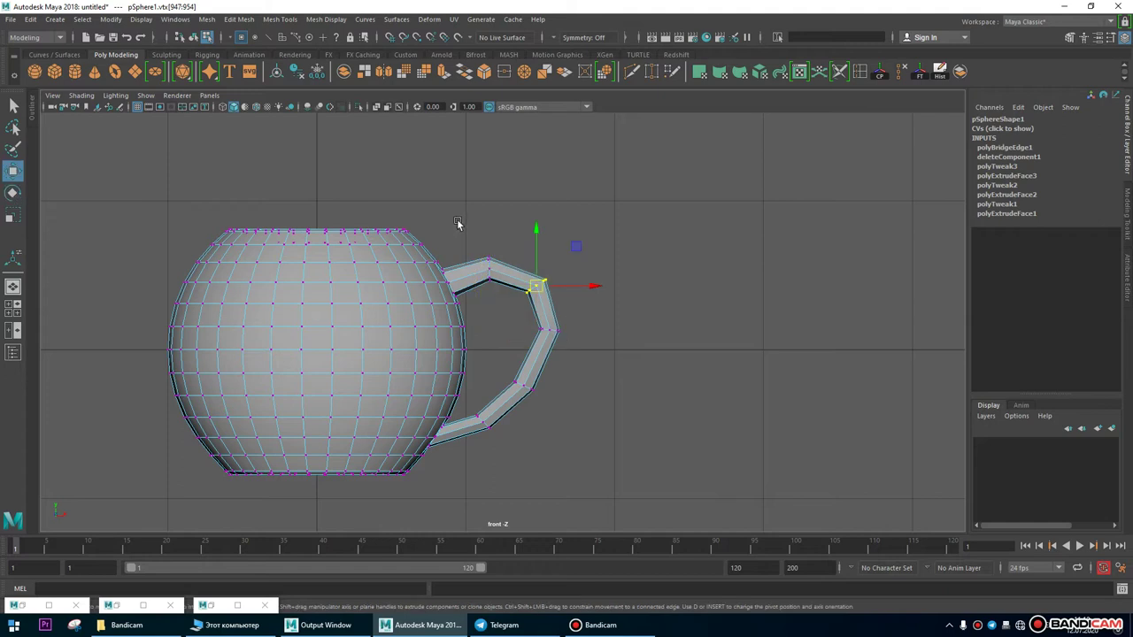
scroll(559, 267, "up", 2)
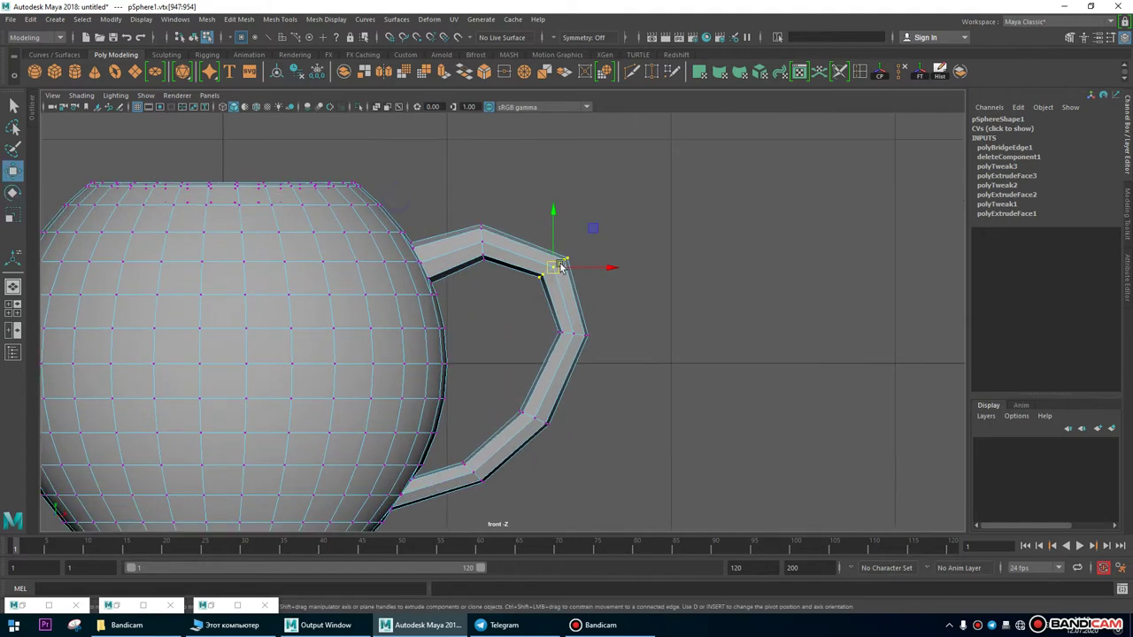
Select the handle's three upper vertex rings and move them up to raise the arch.
left_click_drag(665, 180, 462, 380)
left_click_drag(534, 222, 534, 190)
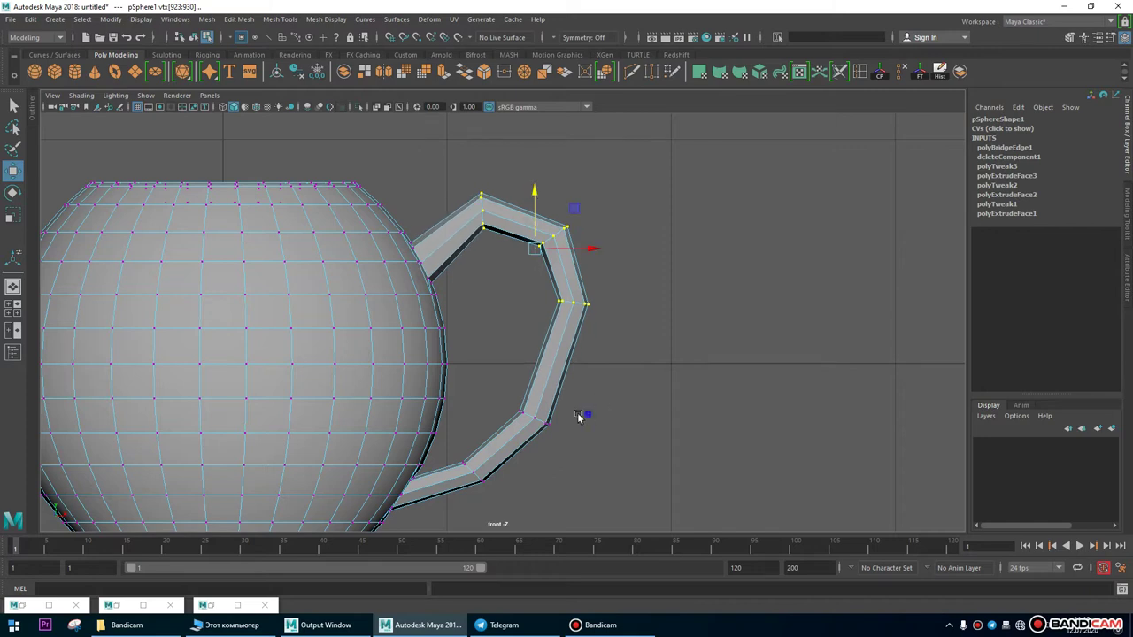
scroll(579, 416, "down", 4)
scroll(559, 371, "up", 4)
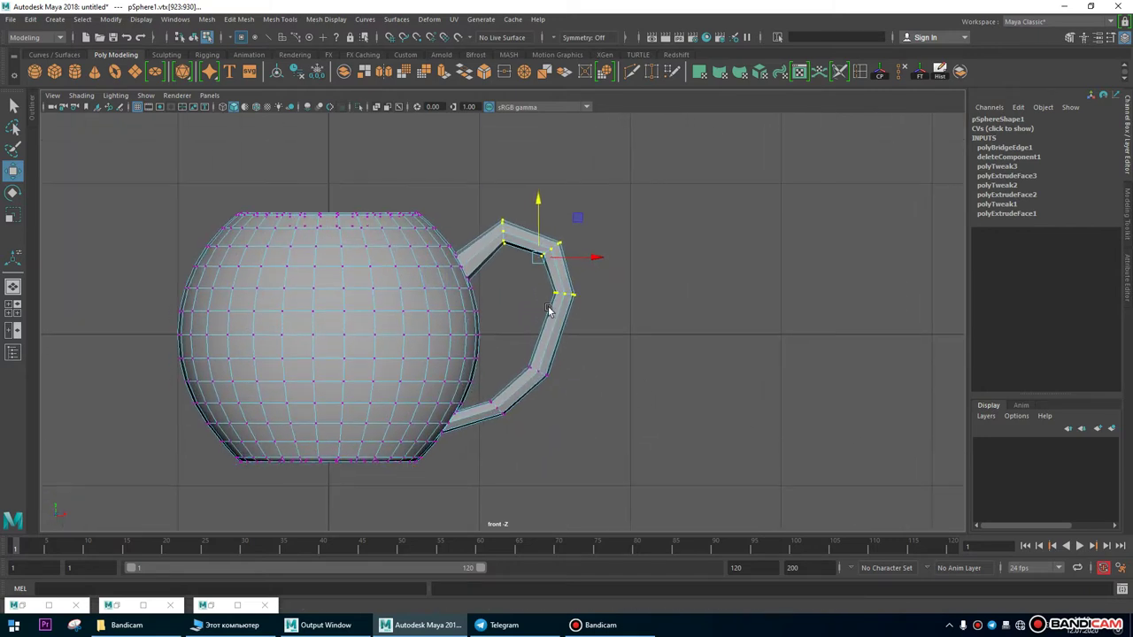
Move the handle's two lower vertex rings slightly up, and select the lowest one with the Rotate tool.
left_click_drag(622, 351, 479, 461)
left_click_drag(521, 355, 523, 344)
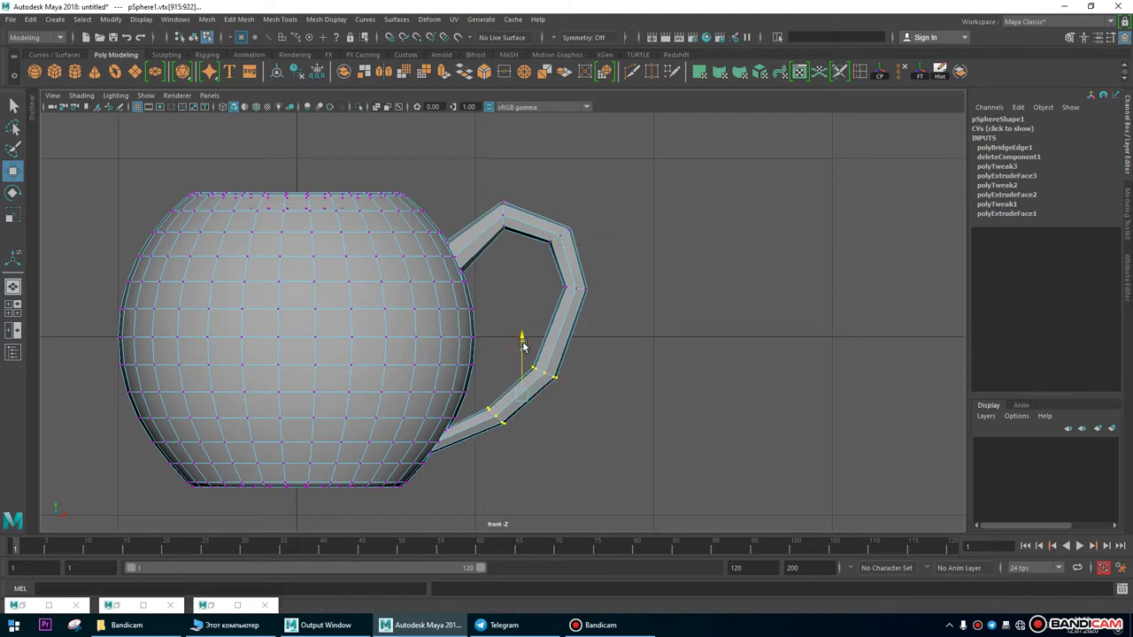
scroll(558, 345, "up", 3)
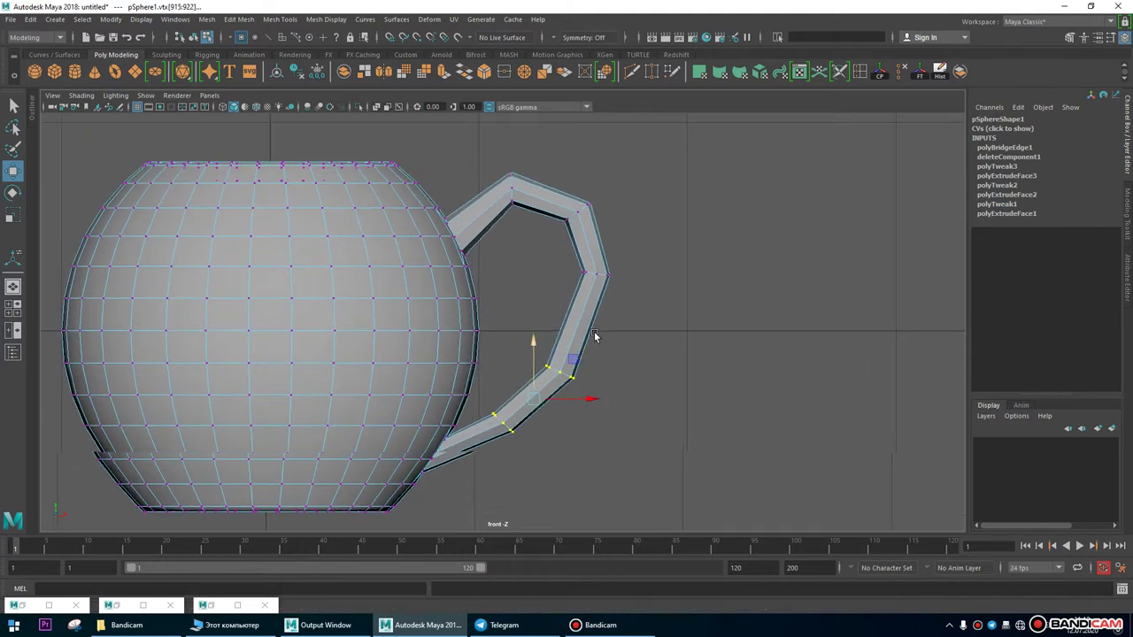
left_click_drag(506, 380, 563, 435)
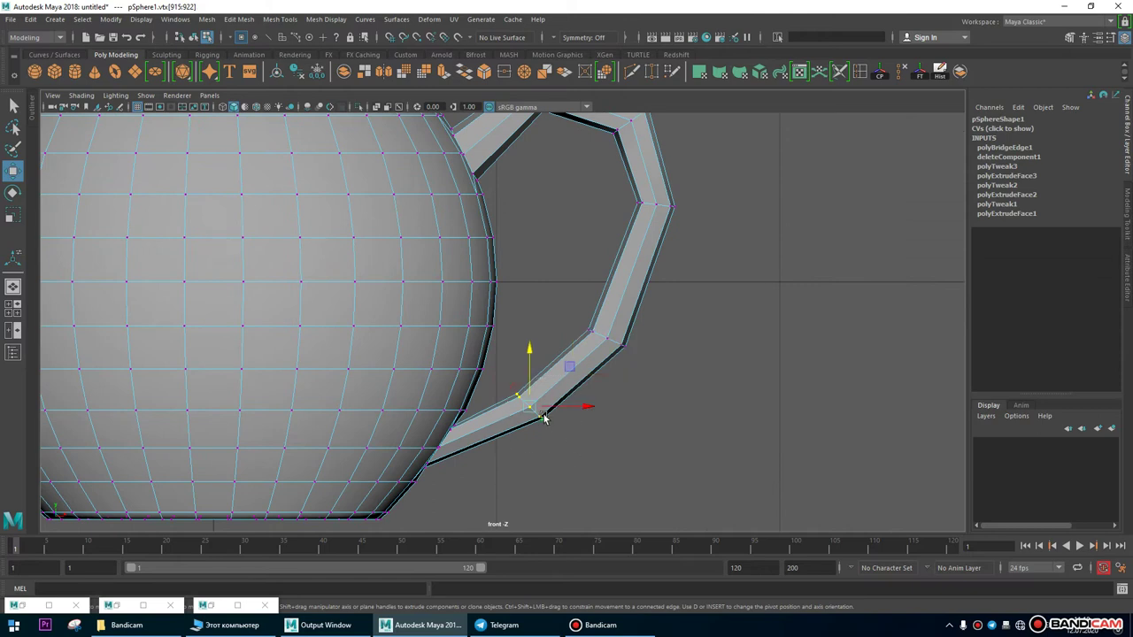
key("e")
Return to object mode and check the mug's handle curve in the smooth mesh preview.
right_click_drag(660, 385, 647, 387)
scroll(589, 316, "down", 5)
right_click_drag(516, 289, 426, 283)
scroll(593, 265, "up", 5)
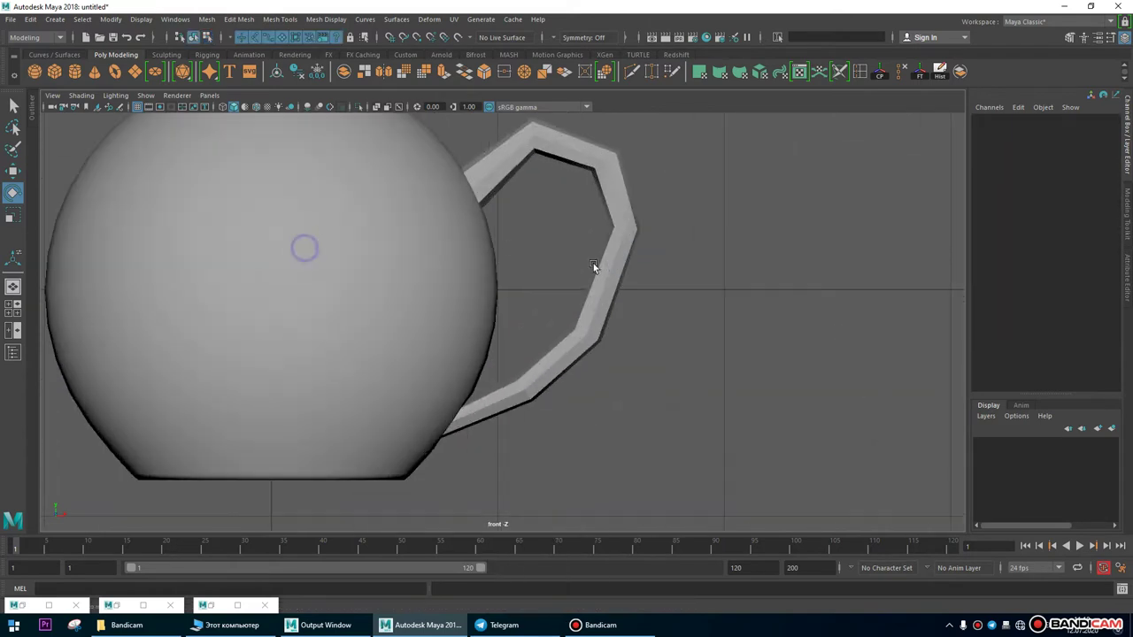
left_click(428, 290)
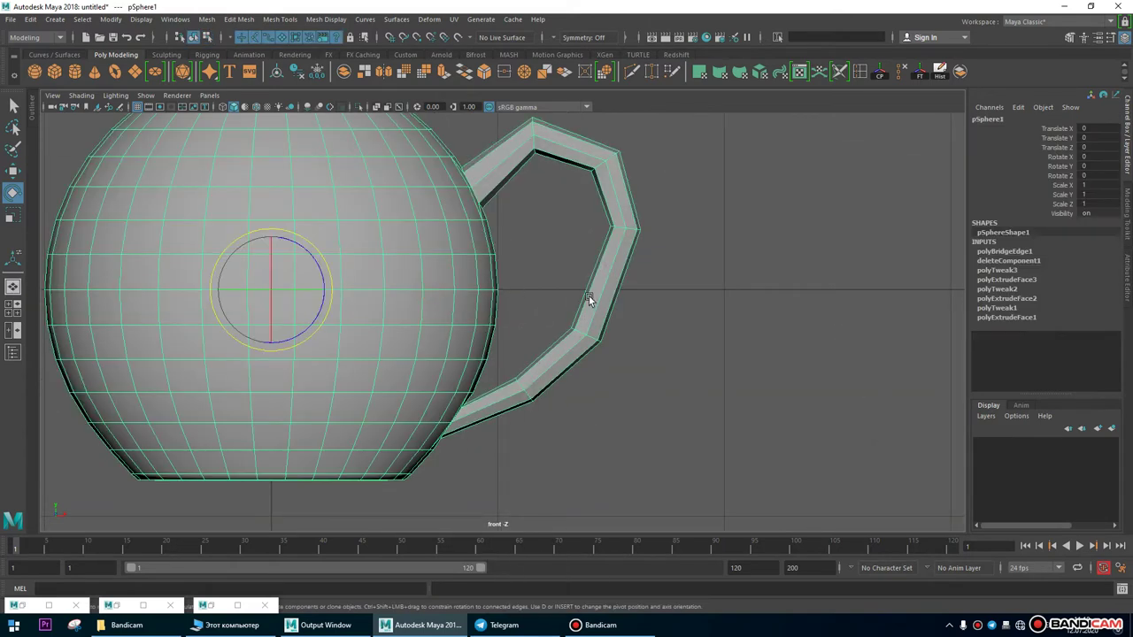
key("3")
left_click(793, 293)
scroll(463, 372, "down", 5)
scroll(569, 232, "up", 3)
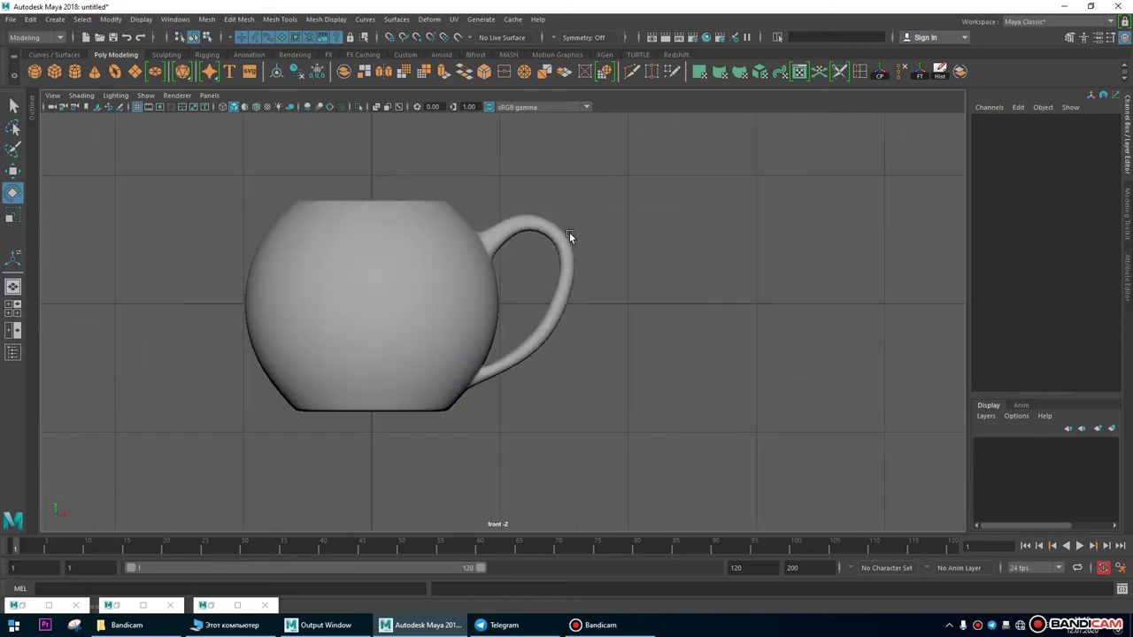
left_click(549, 219)
scroll(579, 380, "up", 4)
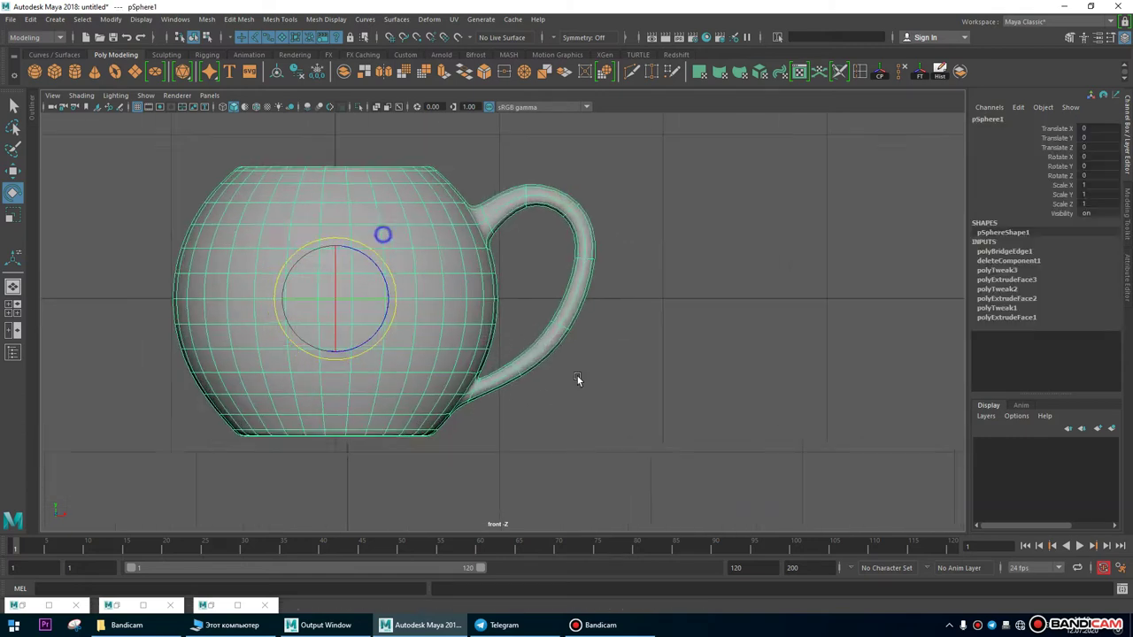
Turn off the smooth preview, move the handle's lower outer vertex ring outward and up, and adjust the lowest ring's position.
key("1")
key("w")
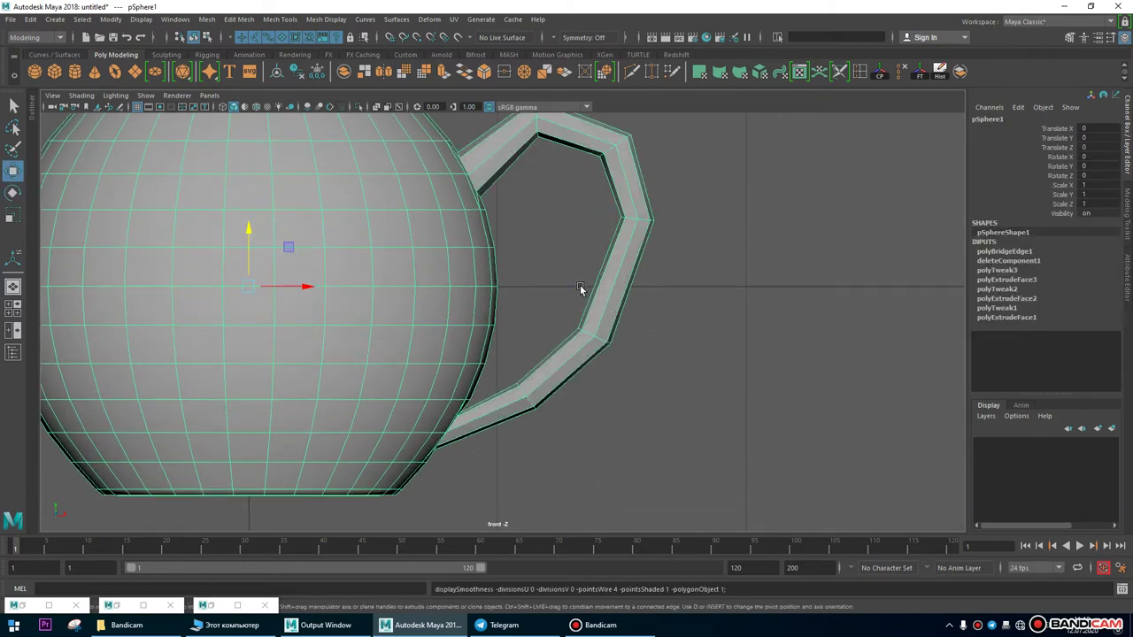
key("F9")
left_click_drag(673, 310, 579, 418)
left_click_drag(591, 332, 611, 320)
left_click_drag(518, 350, 561, 431)
left_click_drag(532, 396, 536, 400)
Examine the reshaped handle on the smoothed mug in object mode.
key("3")
key("F8")
left_click(425, 258)
scroll(750, 354, "down", 3)
left_click(751, 354)
scroll(427, 235, "up", 5)
left_click(498, 172)
scroll(531, 286, "up", 2)
left_click(795, 280)
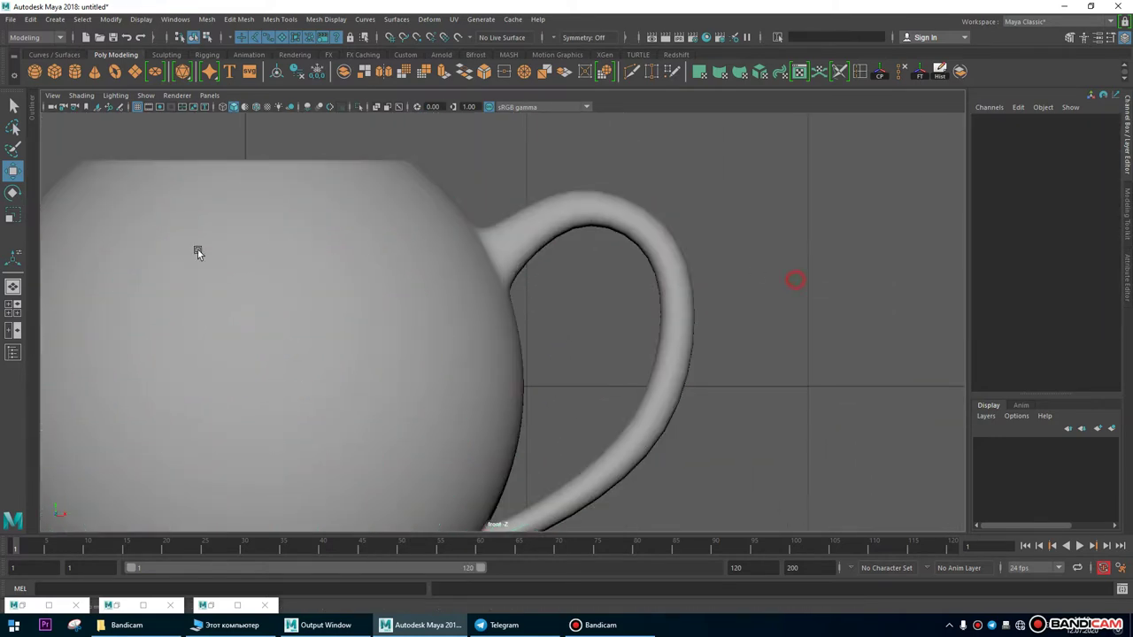
Turn off the mug's smooth preview and switch to the single perspective view.
left_click(516, 237)
key("1")
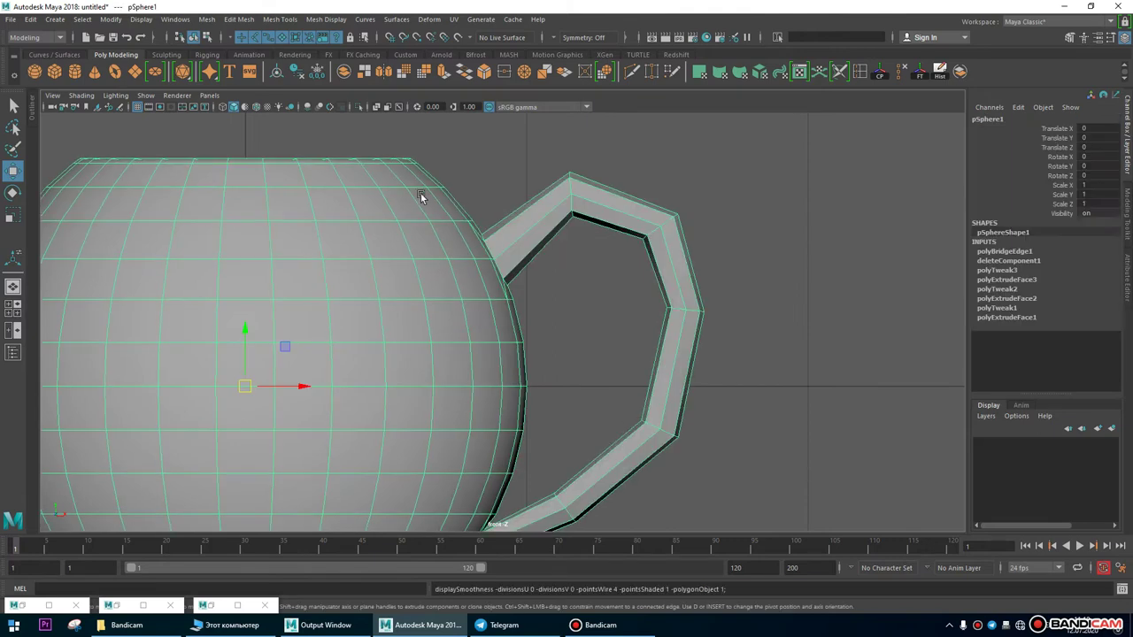
scroll(543, 239, "up", 2)
left_click(13, 286)
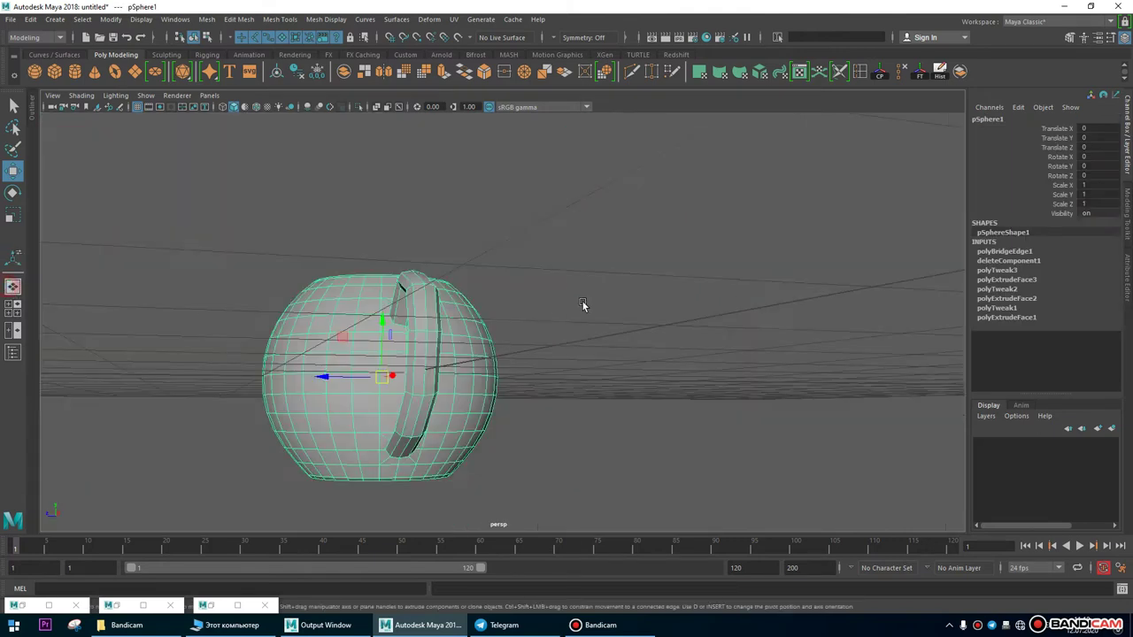
Shift the underside edge of the handle's upper end upward and outward where it joins the mug body.
left_click_drag(582, 302, 321, 286, "alt")
right_click_drag(321, 286, 765, 370, "alt")
left_click_drag(766, 370, 410, 259, "alt")
right_click_drag(410, 259, 526, 342, "alt")
left_click_drag(526, 342, 349, 253, "alt")
right_click_drag(349, 253, 351, 212)
left_click(391, 284)
left_click(302, 283)
left_click(329, 287)
left_click_drag(397, 286, 434, 299, "alt")
scroll(412, 299, "down", 3)
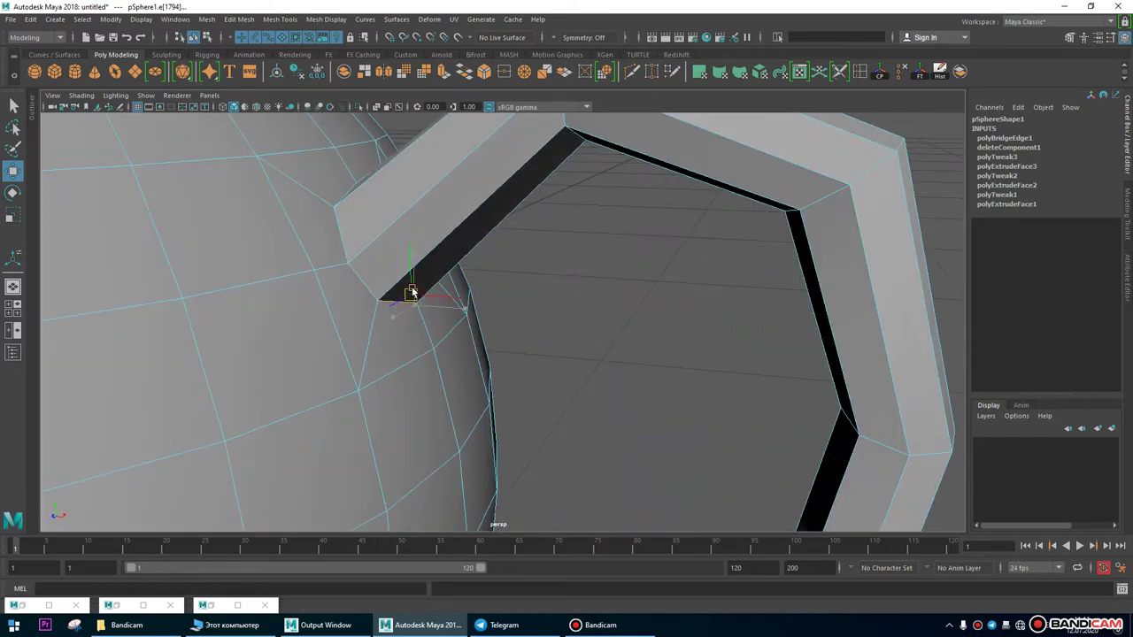
left_click_drag(561, 319, 324, 315, "alt")
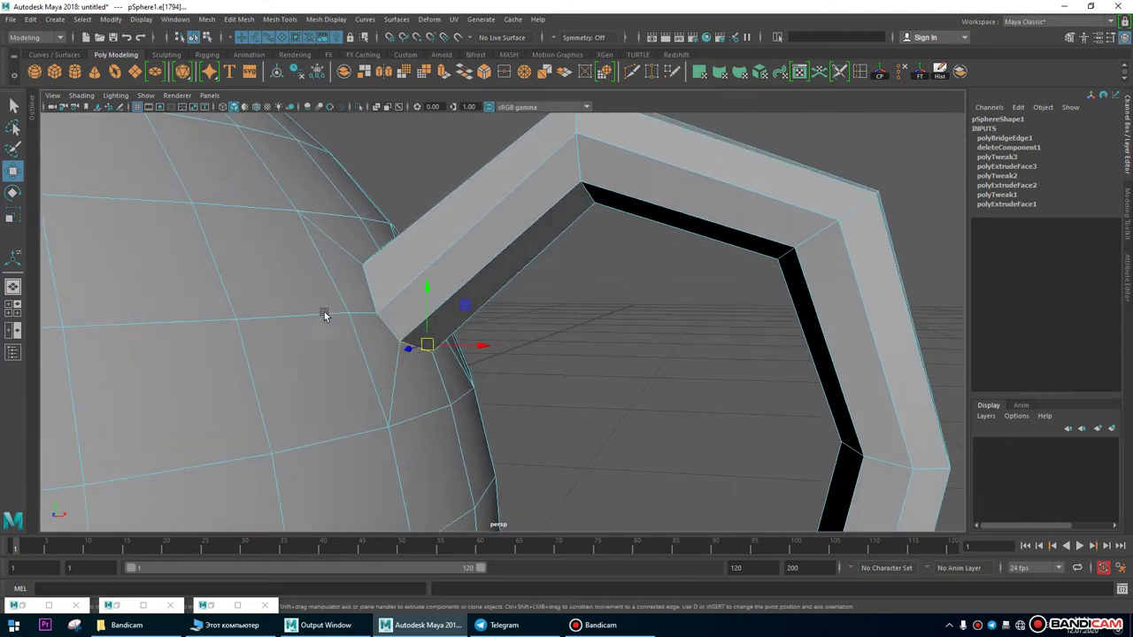
left_click(396, 319, "shift")
In the front view, move the upper-side edges of the handle's lower joint up and outward along the mug body.
left_click_drag(554, 314, 716, 411, "alt")
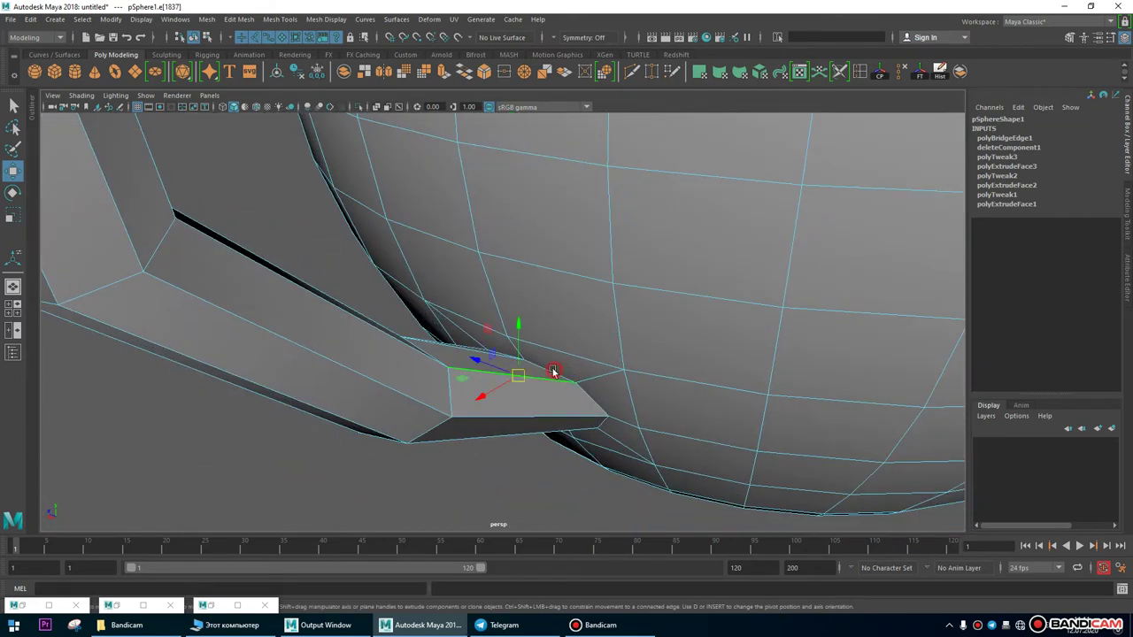
left_click_drag(549, 369, 487, 387, "alt")
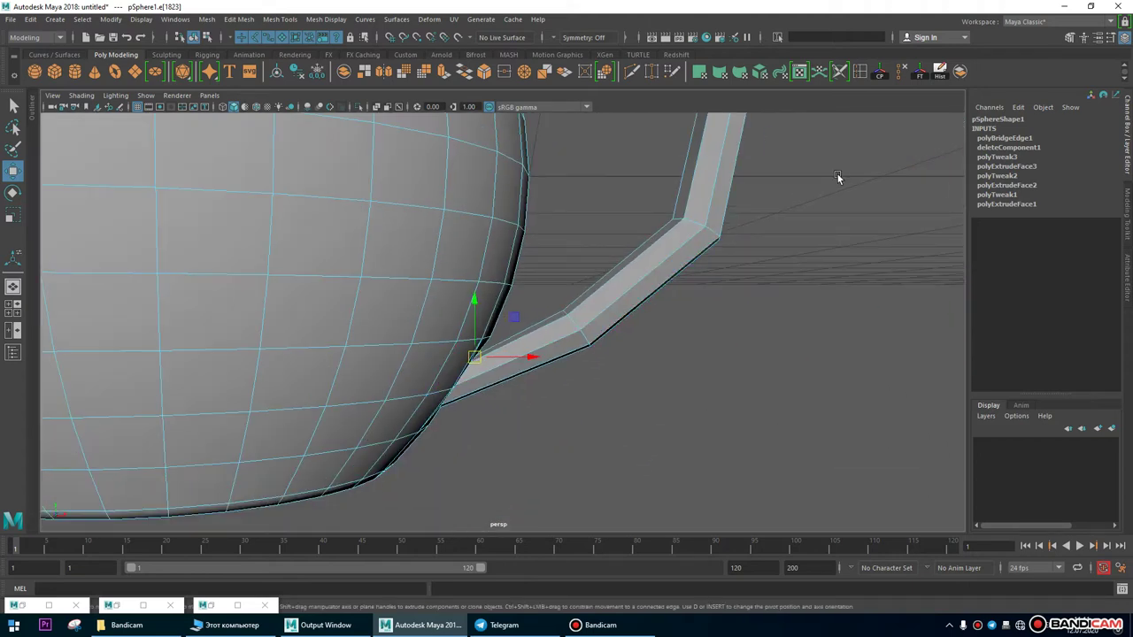
right_click_drag(490, 371, 811, 455, "alt")
left_click_drag(810, 455, 370, 427, "alt")
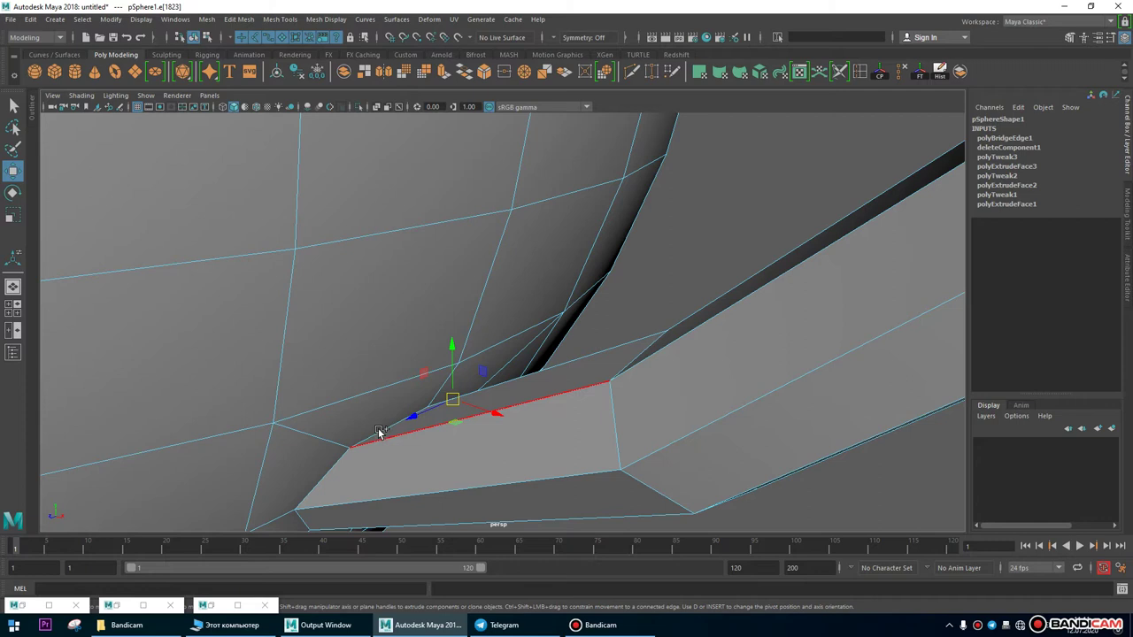
left_click(380, 431)
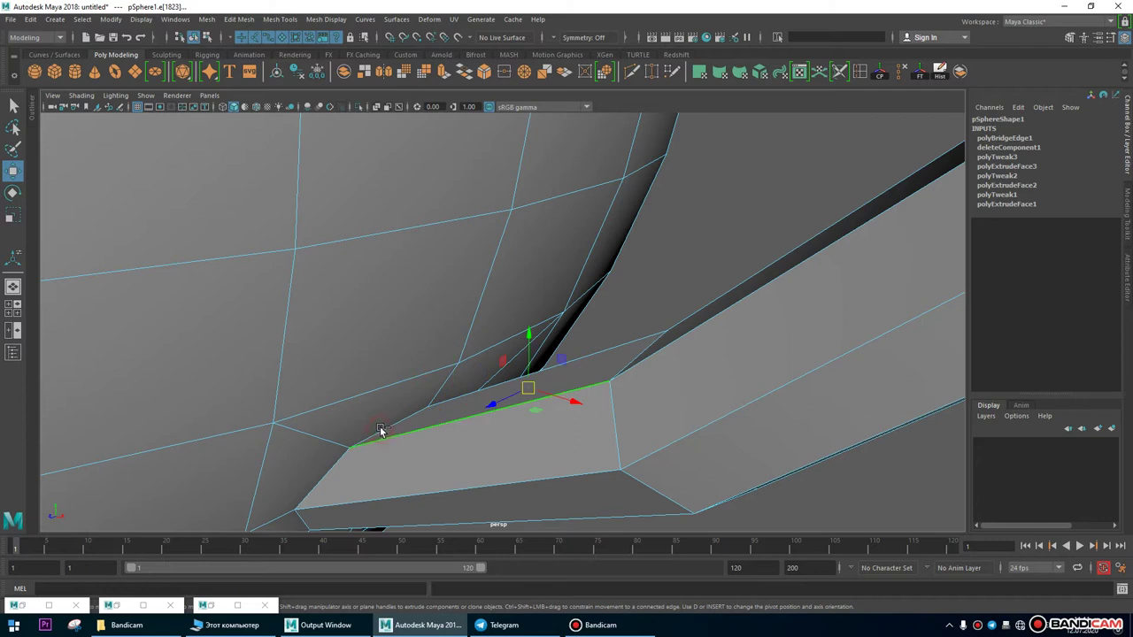
left_click_drag(503, 413, 673, 334, "alt")
left_click(476, 360)
right_click_drag(672, 335, 544, 369, "alt")
key("space")
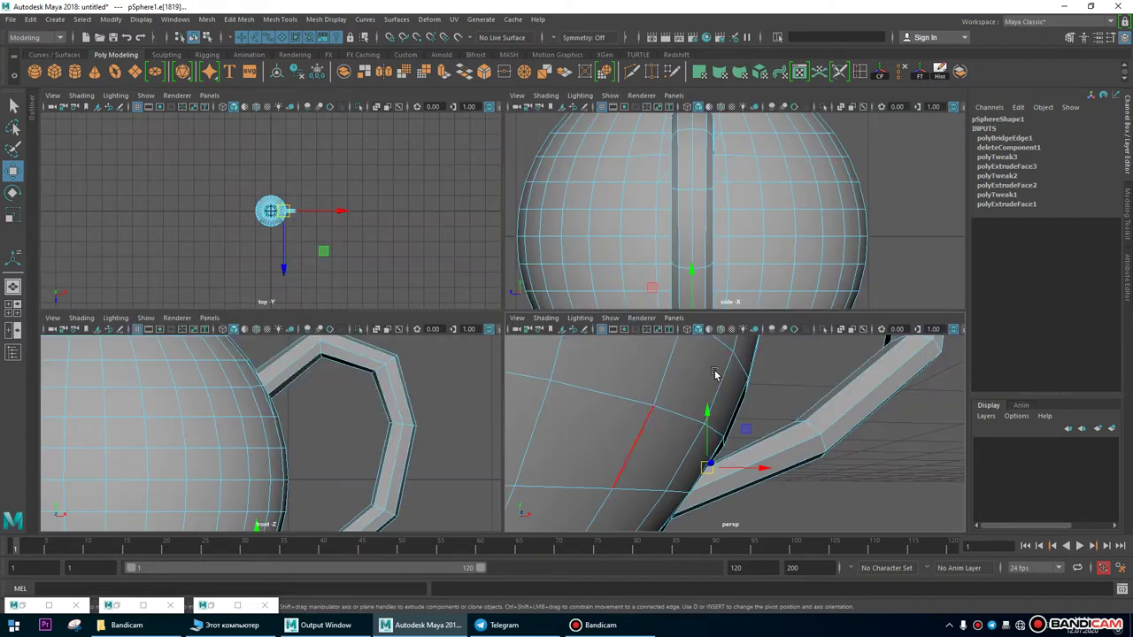
key("space")
scroll(453, 397, "up", 5)
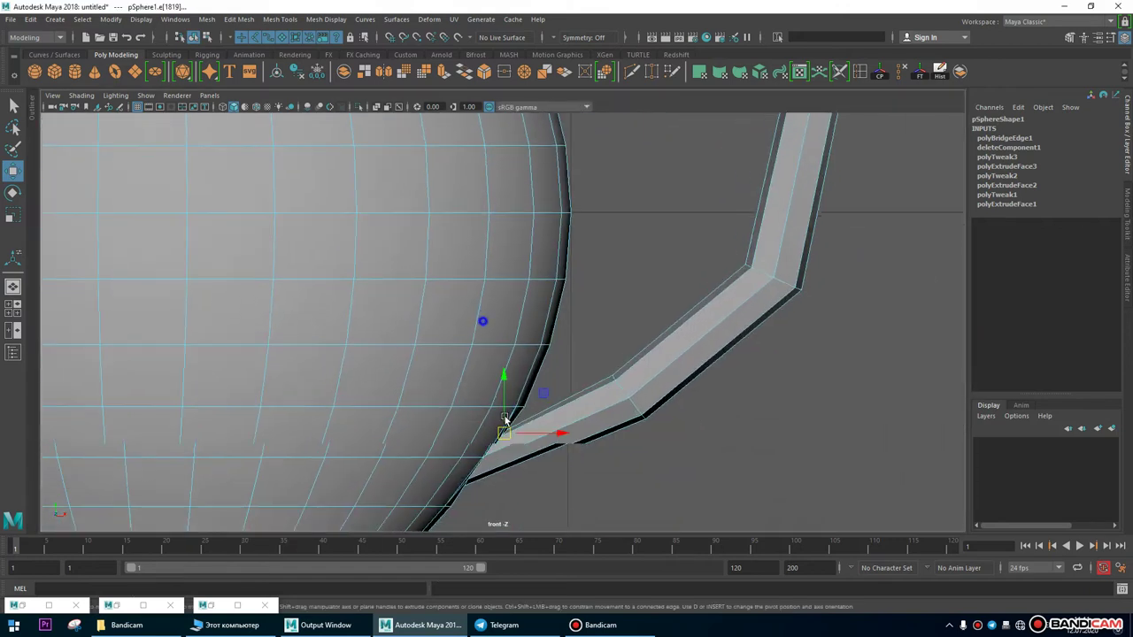
scroll(555, 381, "up", 2)
left_click_drag(502, 383, 537, 349)
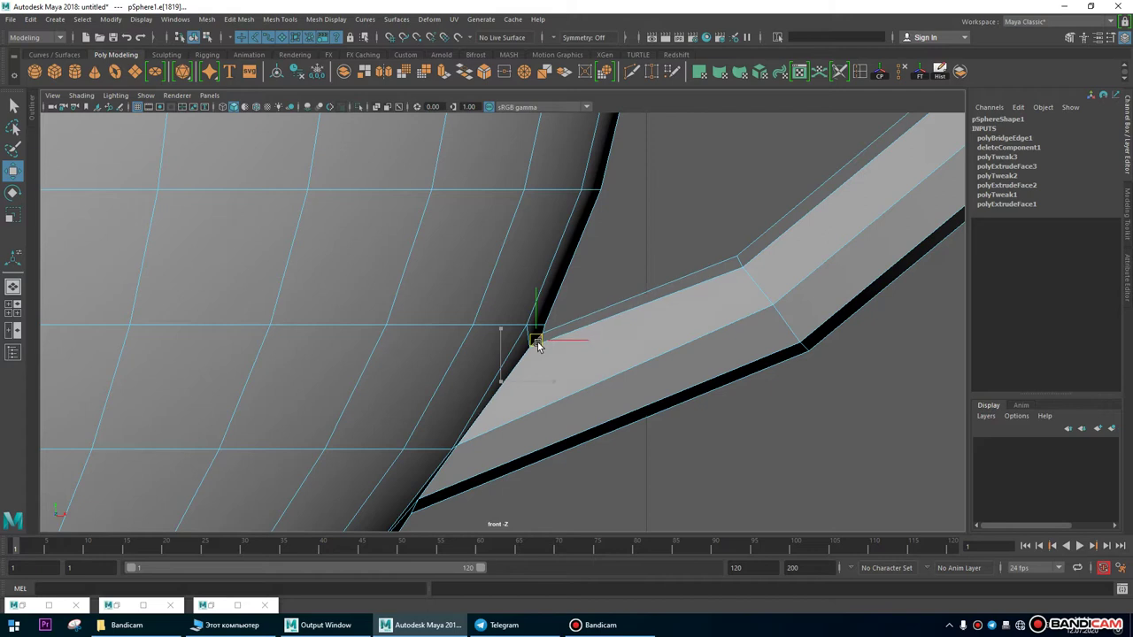
left_click_drag(543, 345, 541, 340)
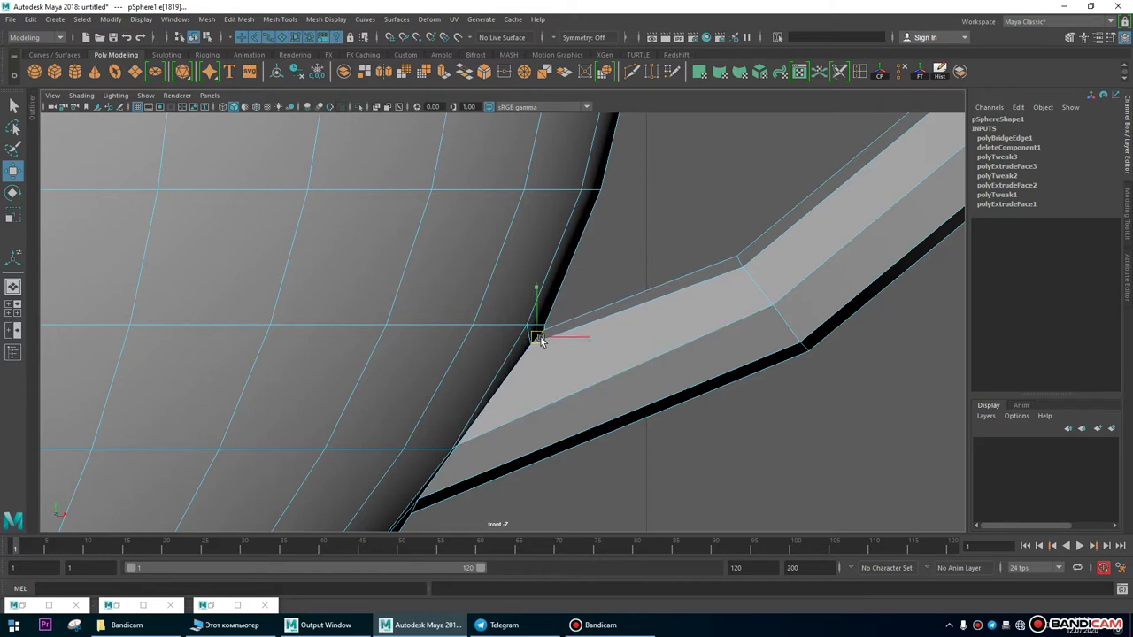
middle_click_drag(489, 419, 511, 314, "alt")
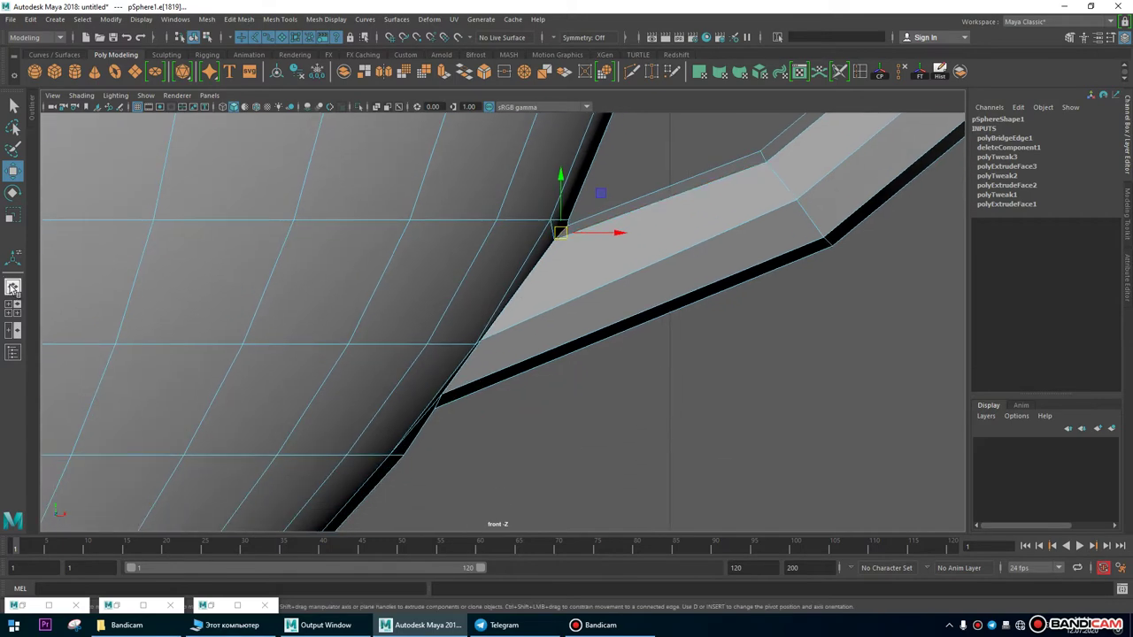
Return to the perspective view and examine the reshaped handle and its joints with the mug body.
left_click(13, 287)
left_click_drag(708, 385, 503, 390, "alt")
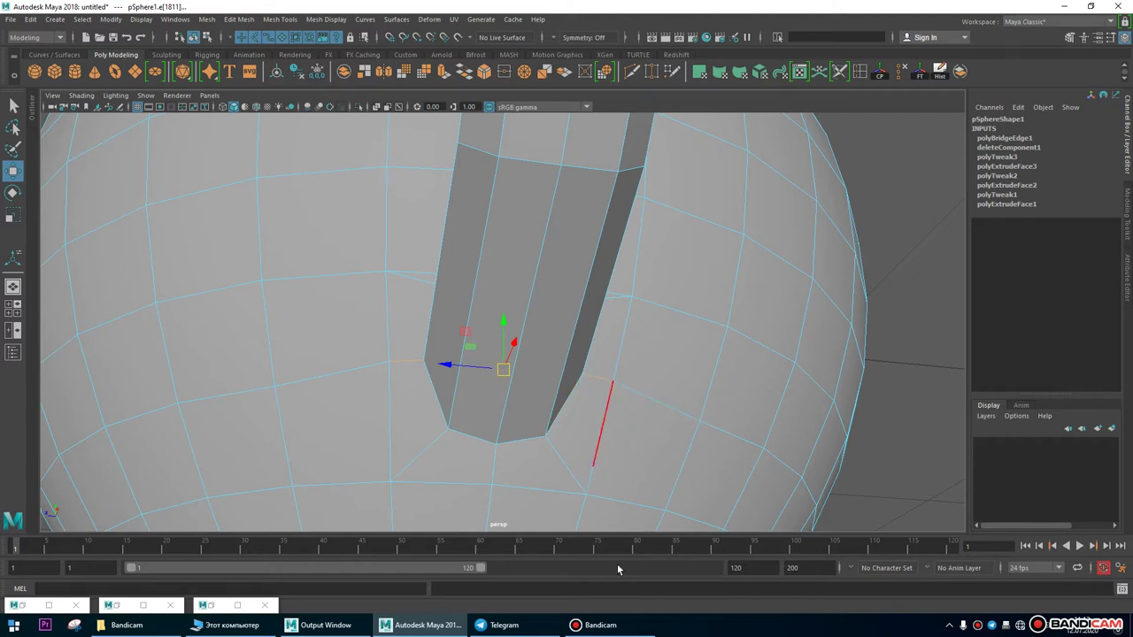
left_click(609, 629)
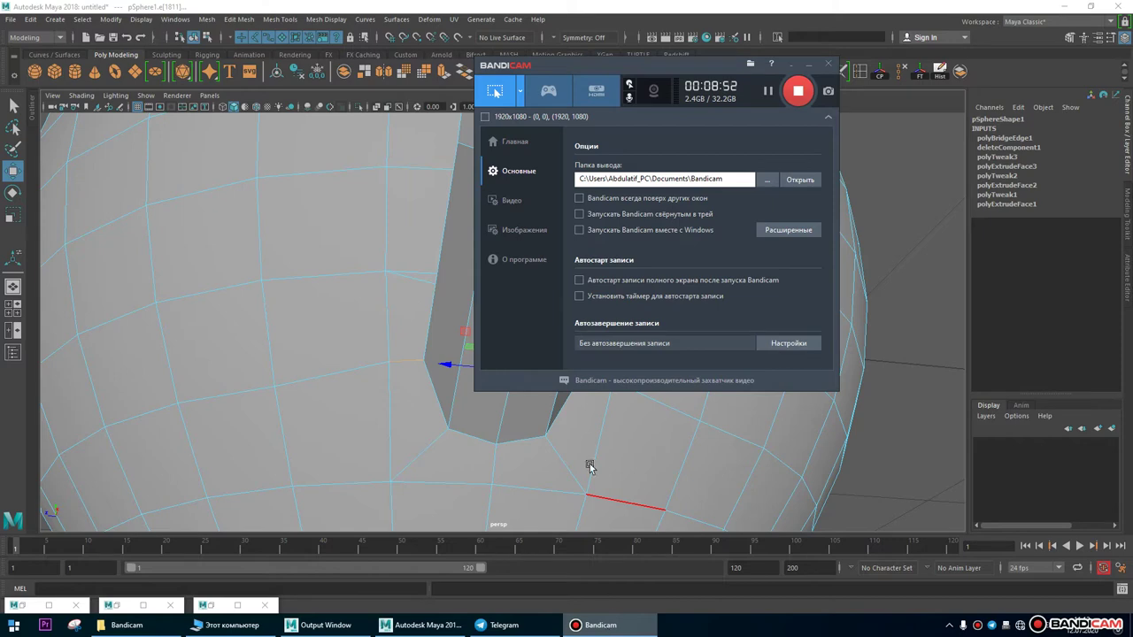
left_click_drag(582, 400, 383, 366, "alt")
left_click_drag(546, 343, 515, 336, "alt")
scroll(704, 381, "down", 10)
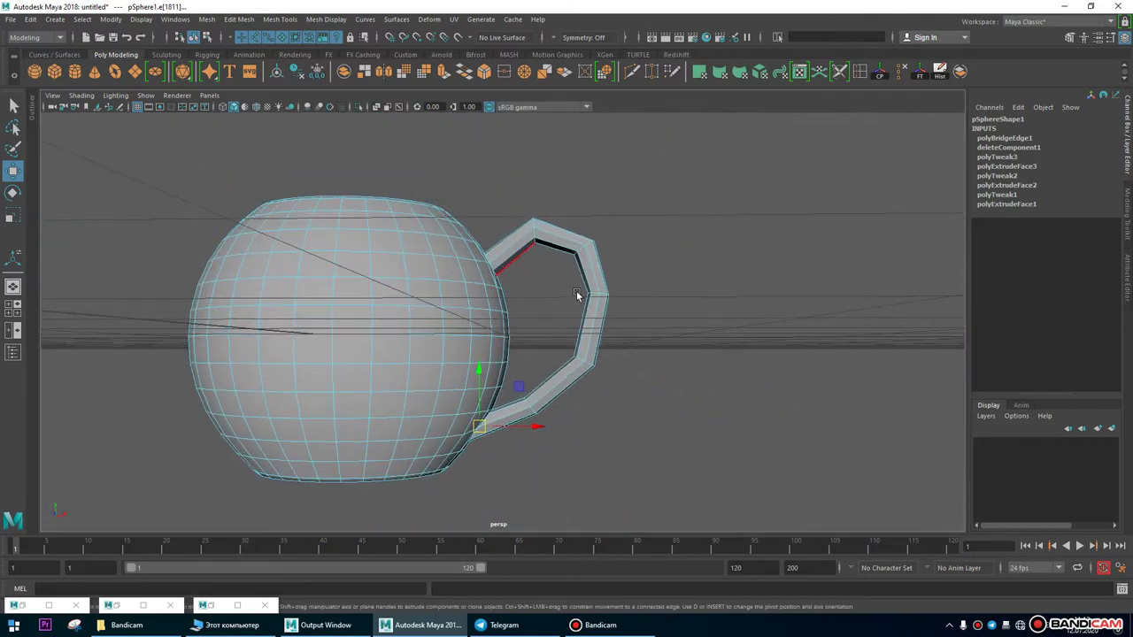
left_click_drag(619, 333, 569, 321, "alt")
scroll(682, 299, "up", 3)
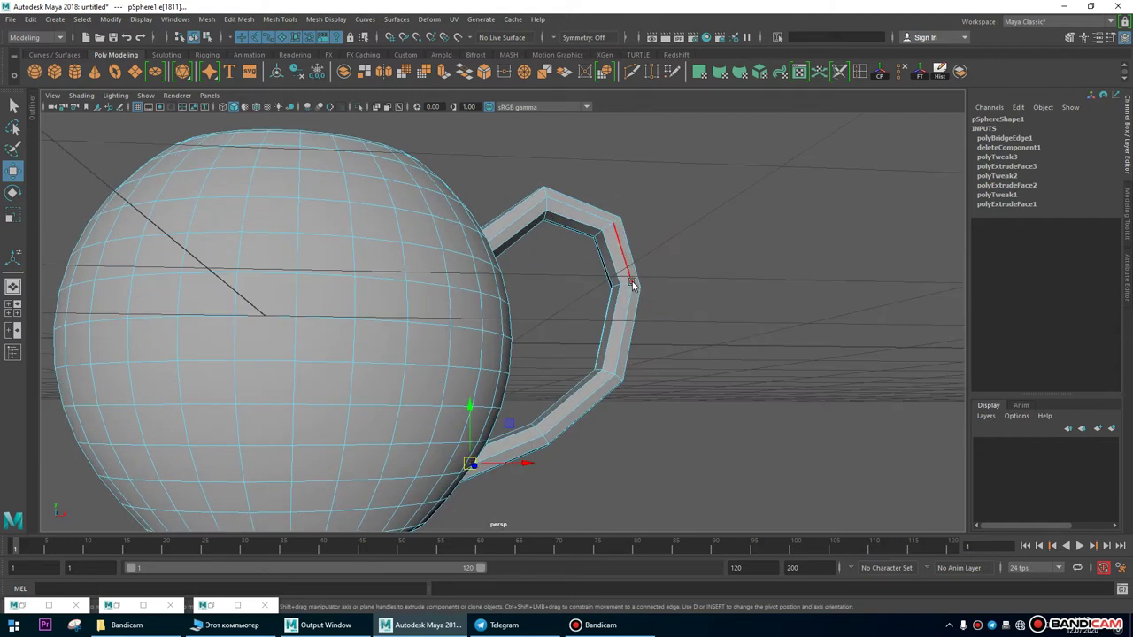
Preview the mug in smoothed display, examine both handle joints from several sides, and return to unsmoothed display.
key("3")
left_click(700, 253)
left_click_drag(653, 433, 579, 377, "alt")
left_click(595, 405)
mouse_move(670, 395)
left_mouse_down("alt")
mouse_move(798, 405)
mouse_move(770, 409)
left_mouse_up("alt")
left_click(770, 409)
left_click_drag(482, 379, 646, 405, "alt")
left_click_drag(400, 266, 531, 293, "alt")
left_click(554, 270)
key("1")
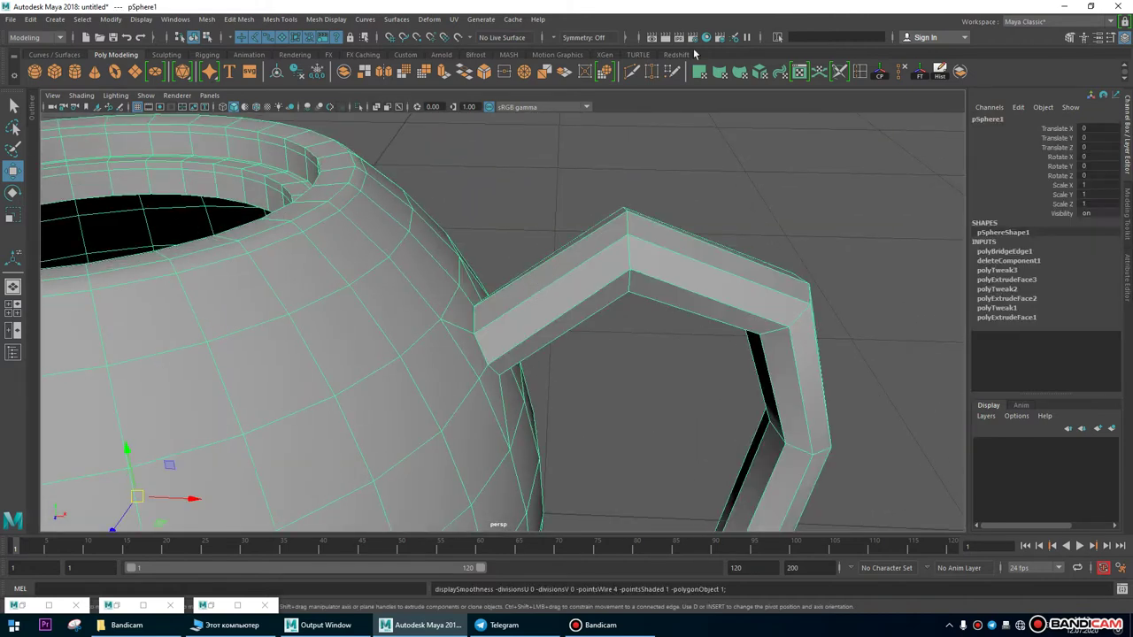
Insert one edge loop around the handle close to its upper joint and another close to its lower joint.
left_click(235, 20)
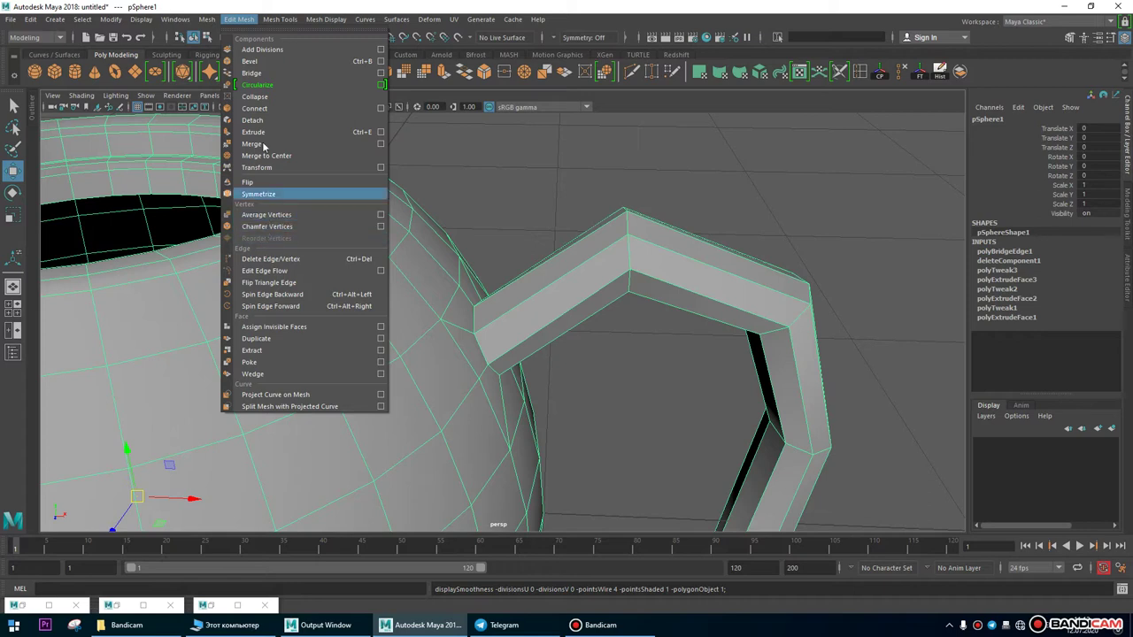
mouse_move(280, 19)
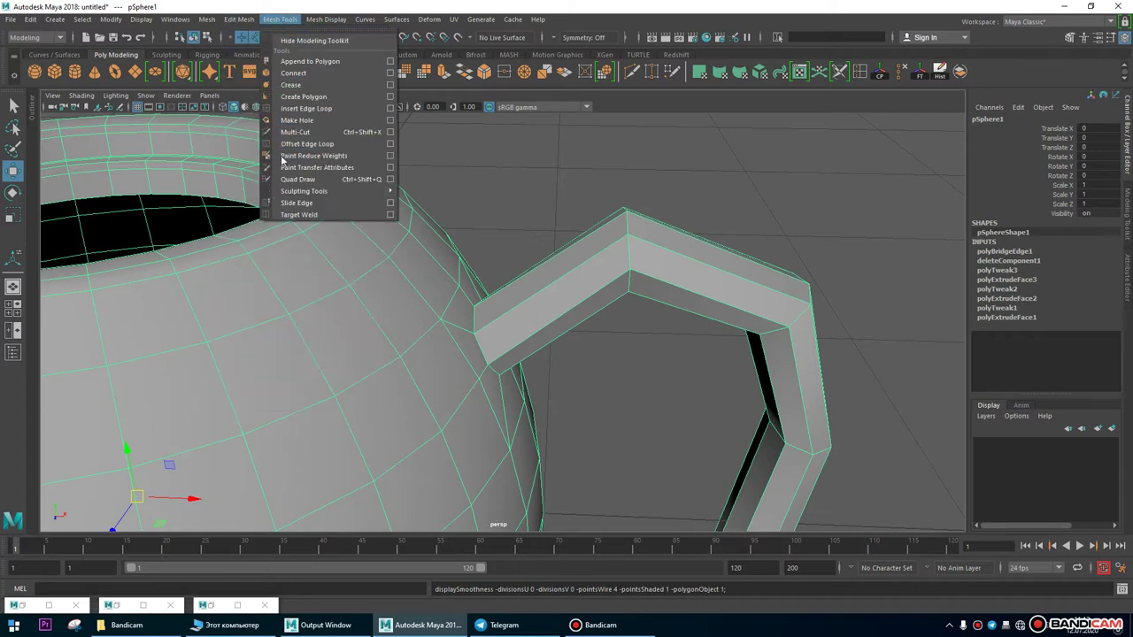
left_click(301, 108)
left_click(483, 329)
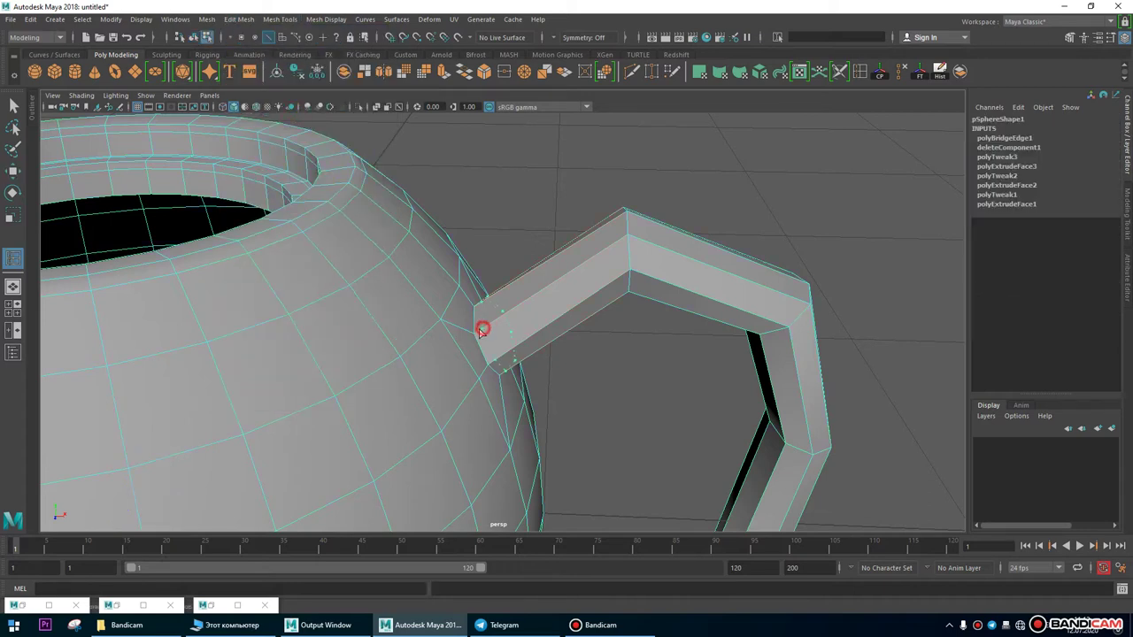
left_click_drag(678, 412, 534, 374, "alt")
right_click_drag(534, 375, 512, 331, "alt")
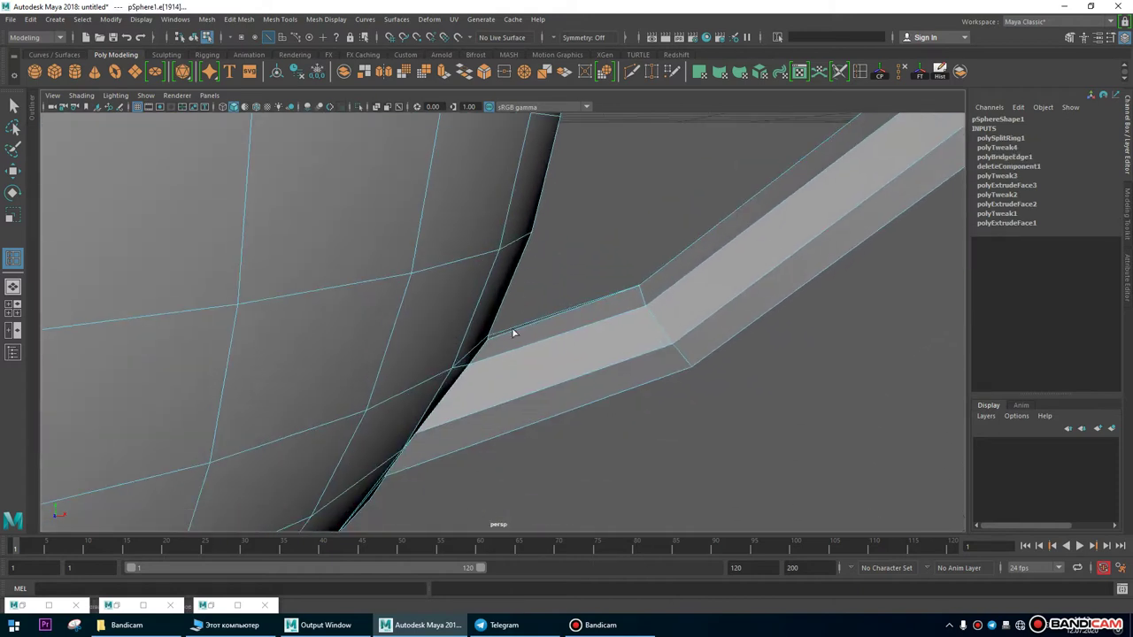
left_click(486, 373)
Leave the edge loop tool and examine how both handle joints blend into the body in smoothed display.
left_click(12, 170)
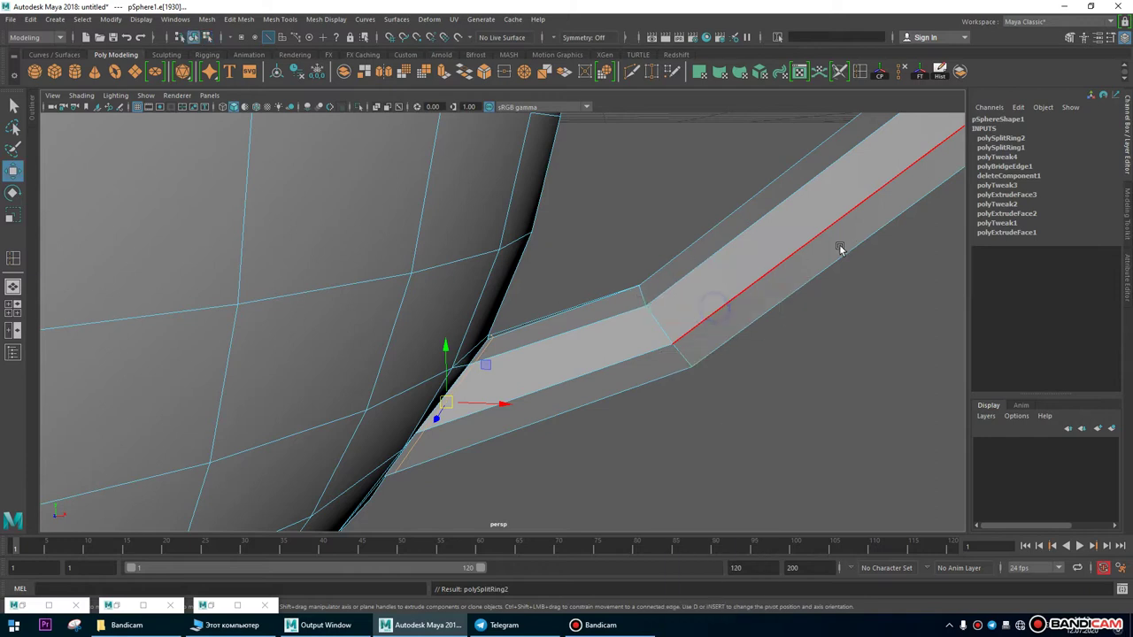
key("F8")
right_click_drag(809, 255, 850, 346, "alt")
left_click(850, 346)
left_click_drag(849, 346, 867, 493, "alt")
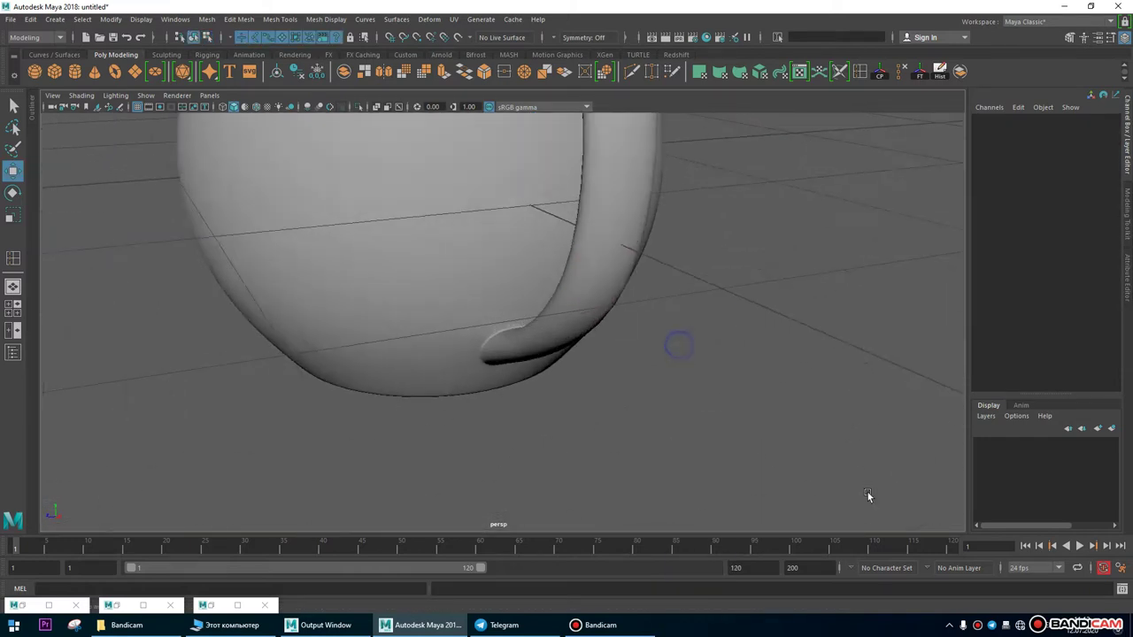
right_click_drag(561, 357, 582, 342, "alt")
right_click_drag(480, 274, 673, 253, "alt")
left_click_drag(680, 372, 485, 318, "alt")
mouse_move(446, 244)
left_mouse_down("alt")
mouse_move(433, 245)
mouse_move(450, 246)
left_mouse_up("alt")
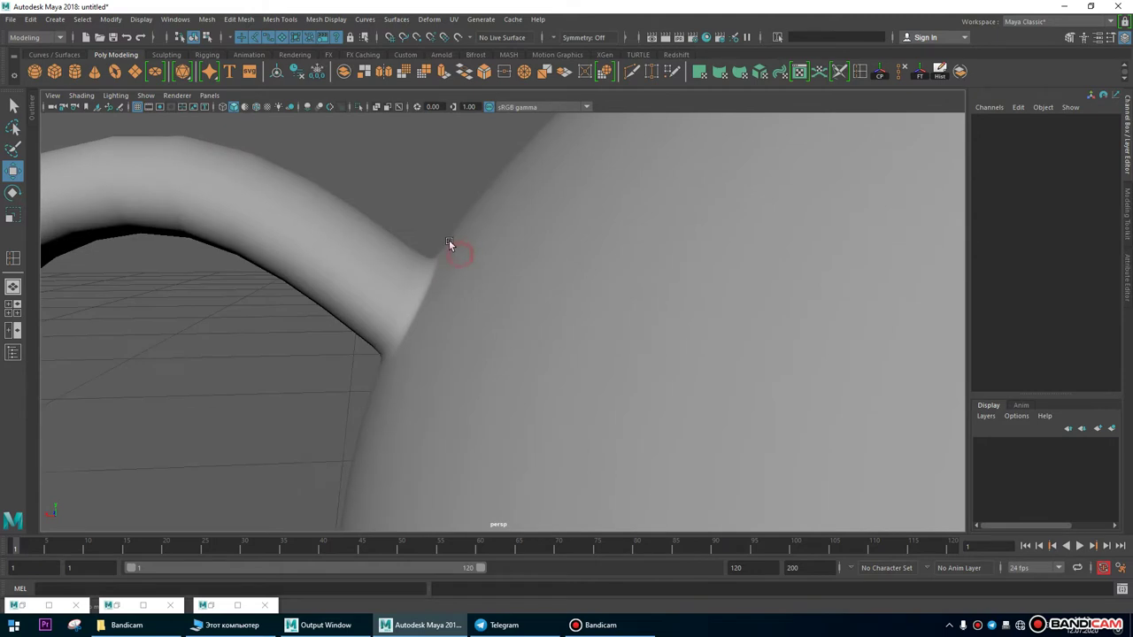
Delete the inserted edge loop around the handle near its upper joint, working in unsmoothed display.
left_click(428, 252)
right_click_drag(430, 253, 416, 232)
left_click(378, 267)
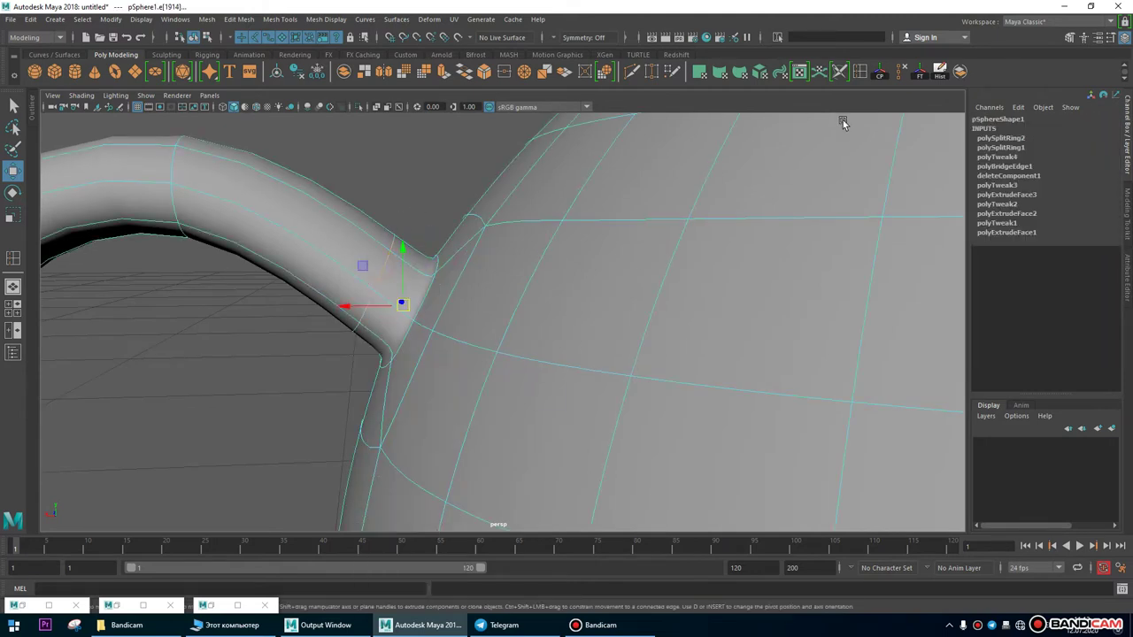
left_click_drag(434, 330, 548, 294, "alt")
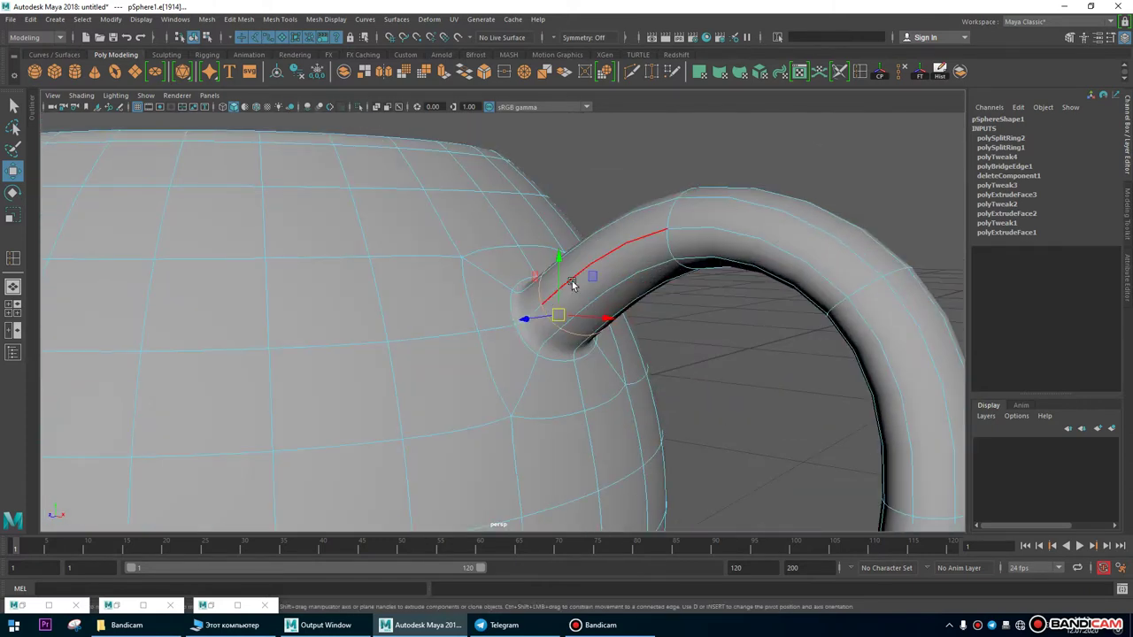
key("1")
left_click_drag(663, 278, 546, 320, "alt")
left_click(250, 20)
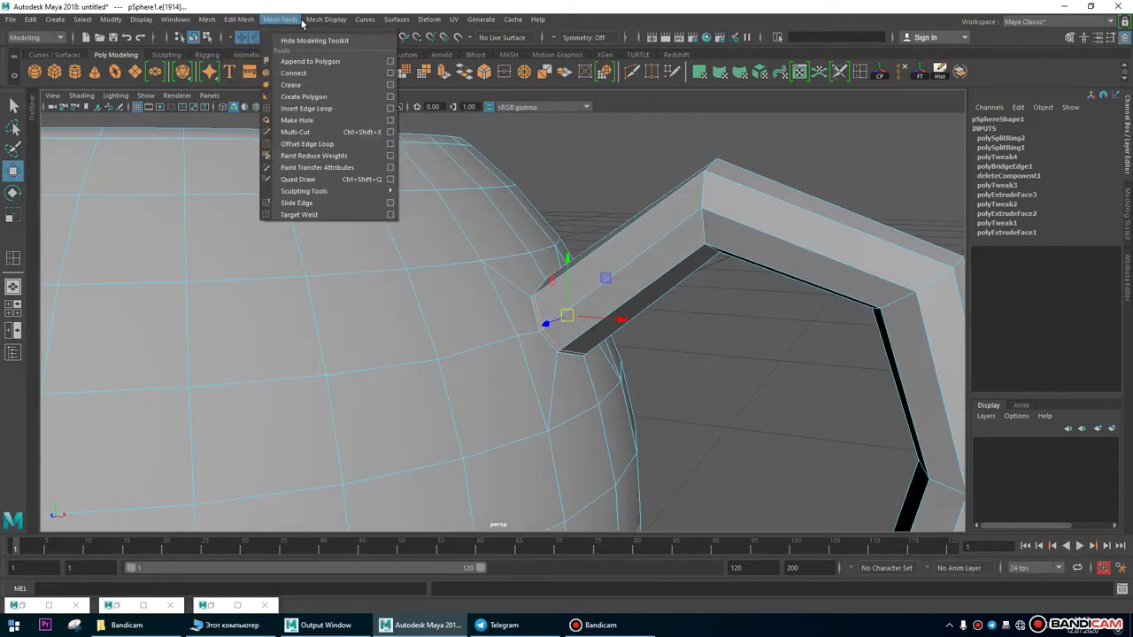
mouse_move(239, 19)
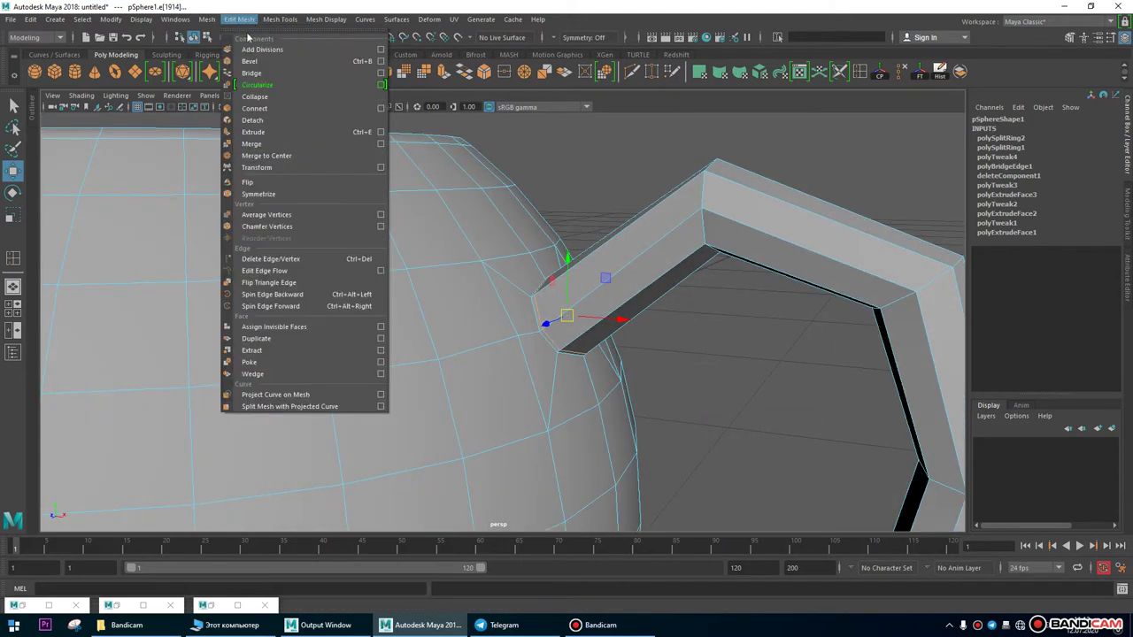
left_click(270, 258)
Delete the inserted edge loop around the handle near its lower joint.
key("e")
key("f")
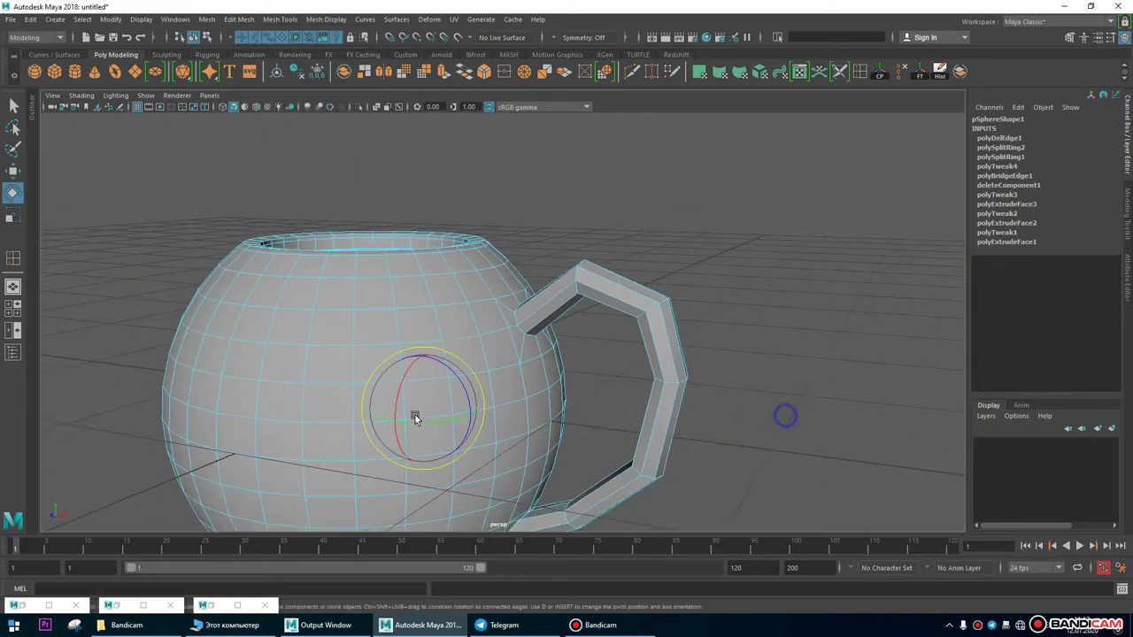
left_click_drag(415, 415, 565, 470, "alt")
scroll(498, 329, "up", 4)
left_click(521, 316)
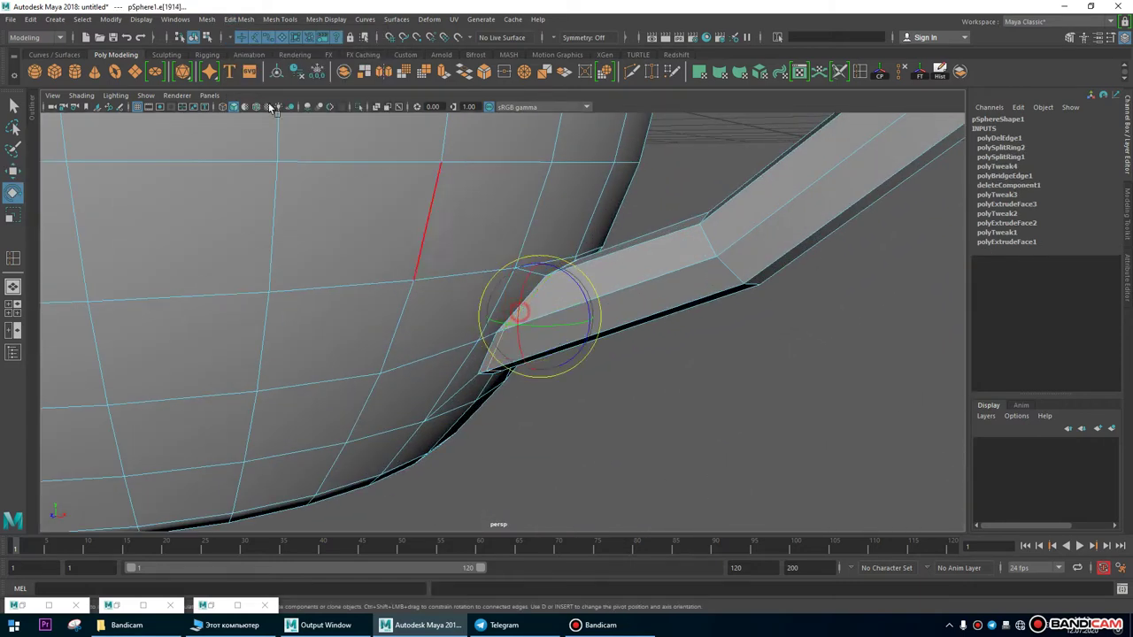
left_click(275, 20)
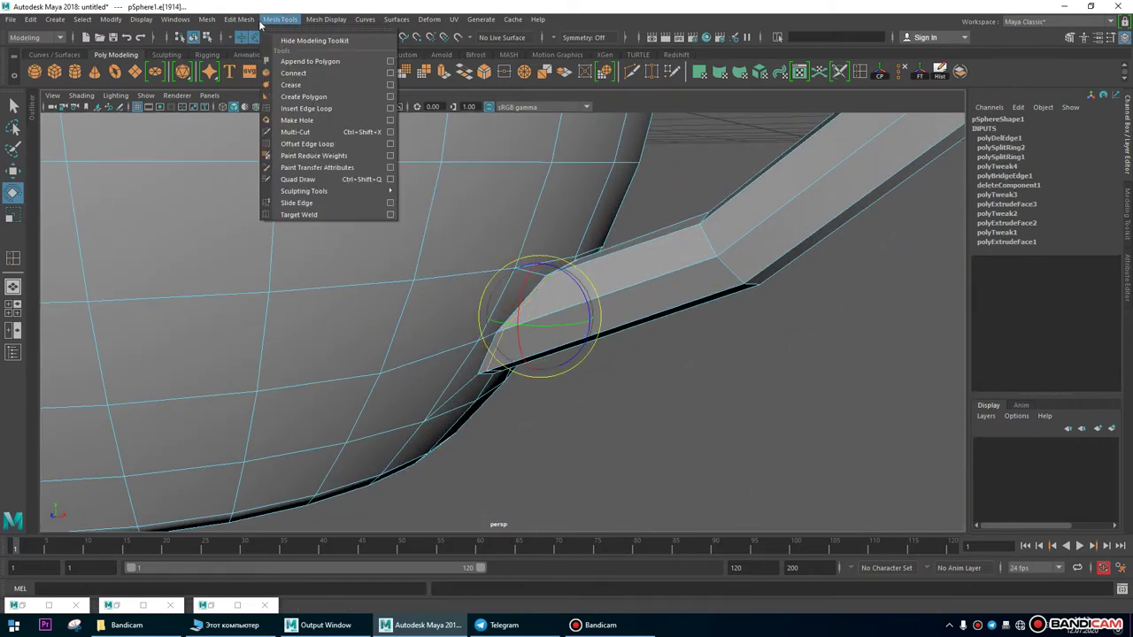
left_click(270, 258)
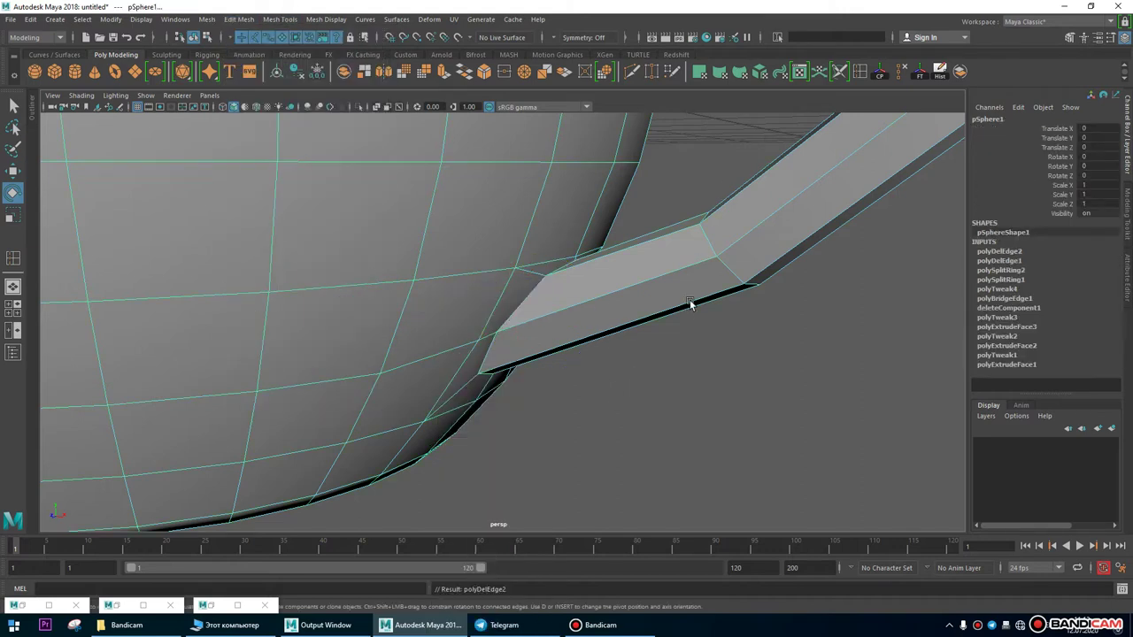
Preview the mug in smoothed display and inspect the handle's upper joint without the extra edge loops.
key("3")
left_click(784, 443)
left_click_drag(784, 443, 392, 324, "alt")
scroll(388, 390, "up", 10)
left_click(371, 310)
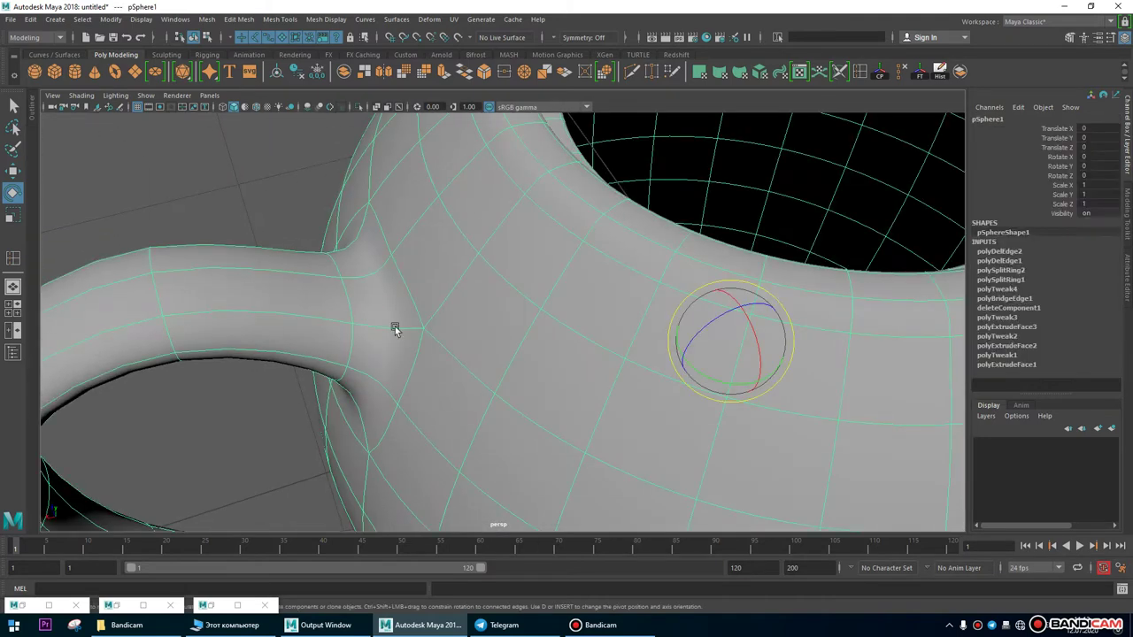
Try an edge loop on the body around the handle's upper joint, working in unsmoothed display, and return to object selection.
key("1")
left_click_drag(404, 253, 433, 283, "alt")
scroll(433, 283, "up", 3)
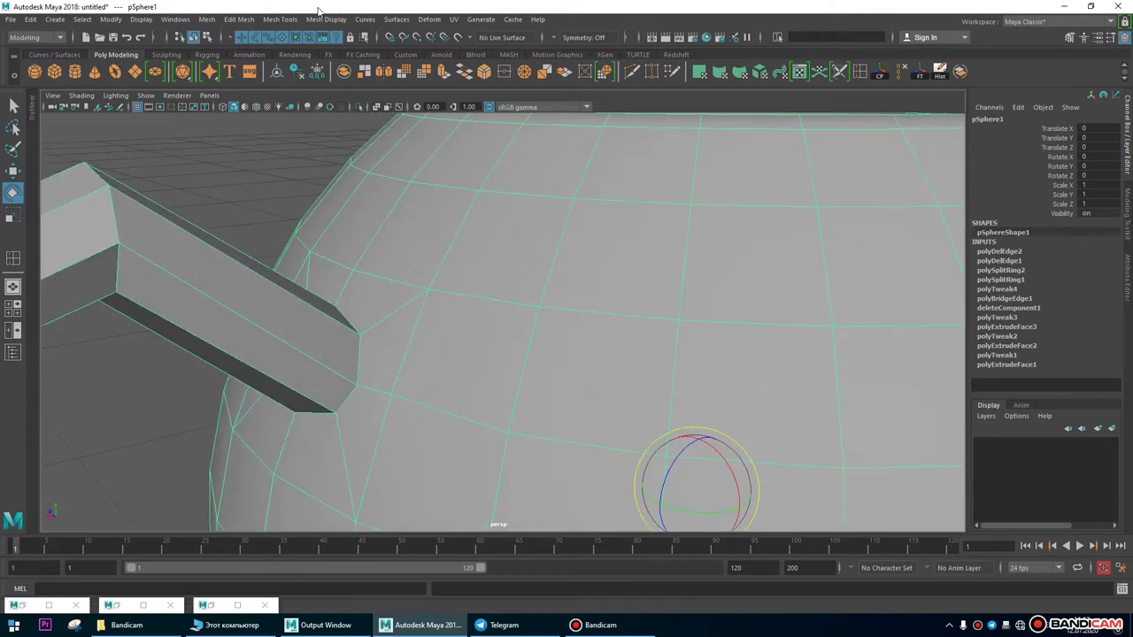
left_click(286, 19)
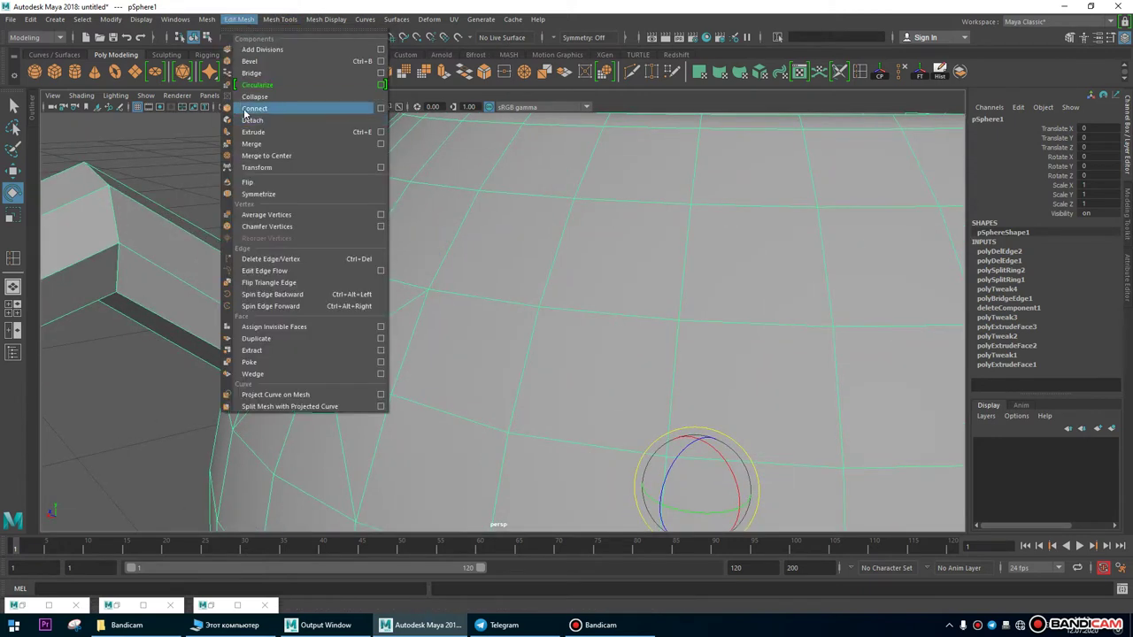
left_click(310, 121)
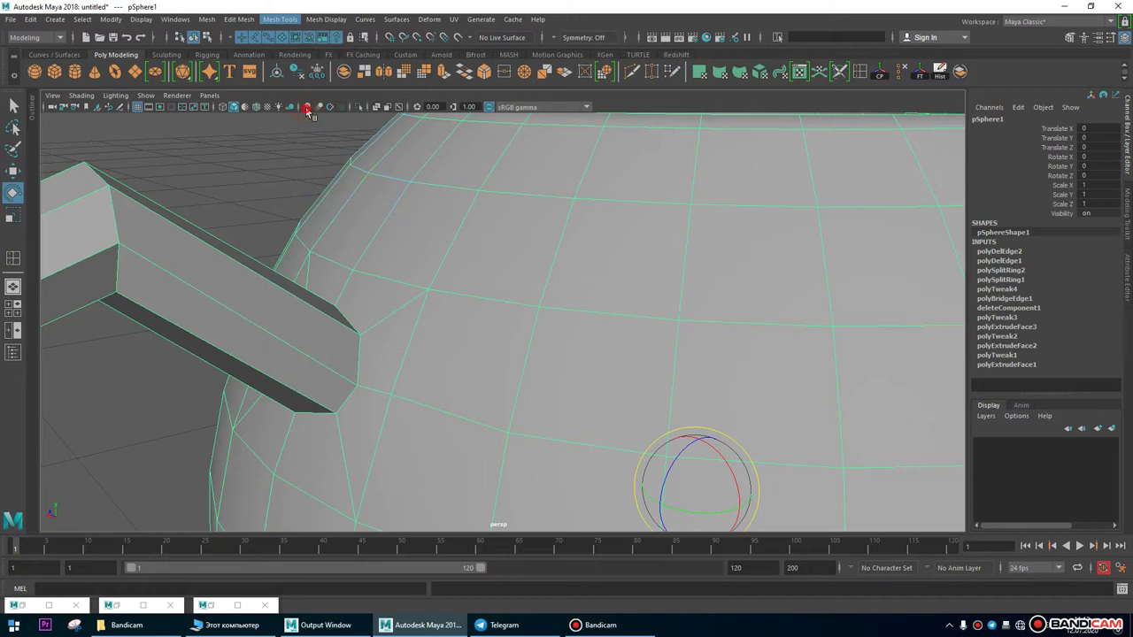
left_click(381, 325)
left_click(398, 329)
left_click_drag(513, 379, 394, 362, "alt")
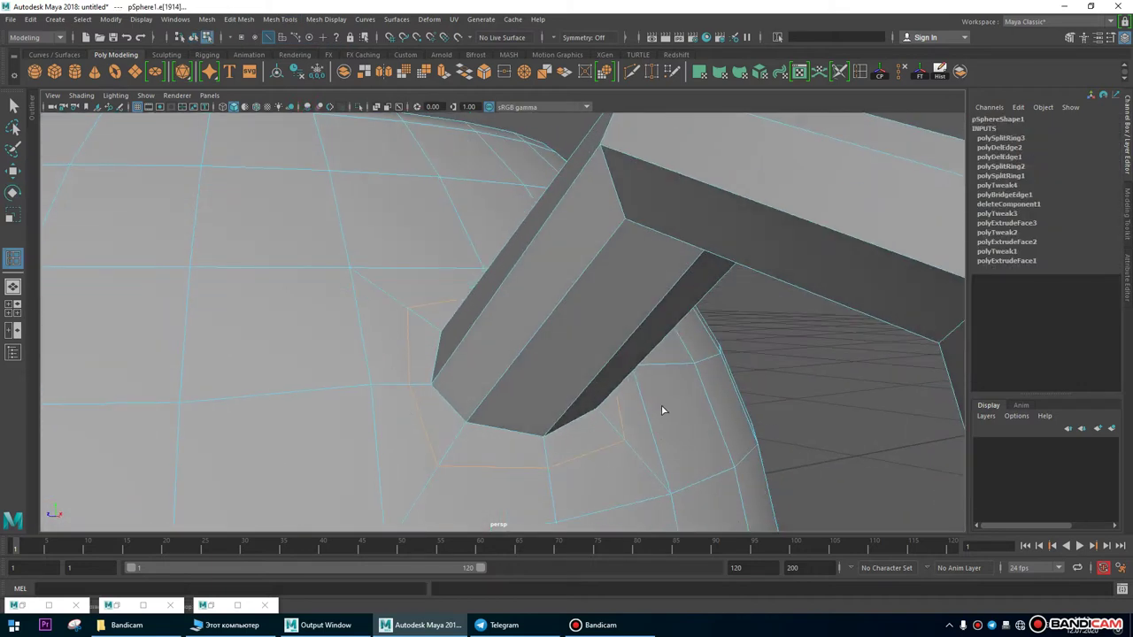
left_click(14, 171)
key("F8")
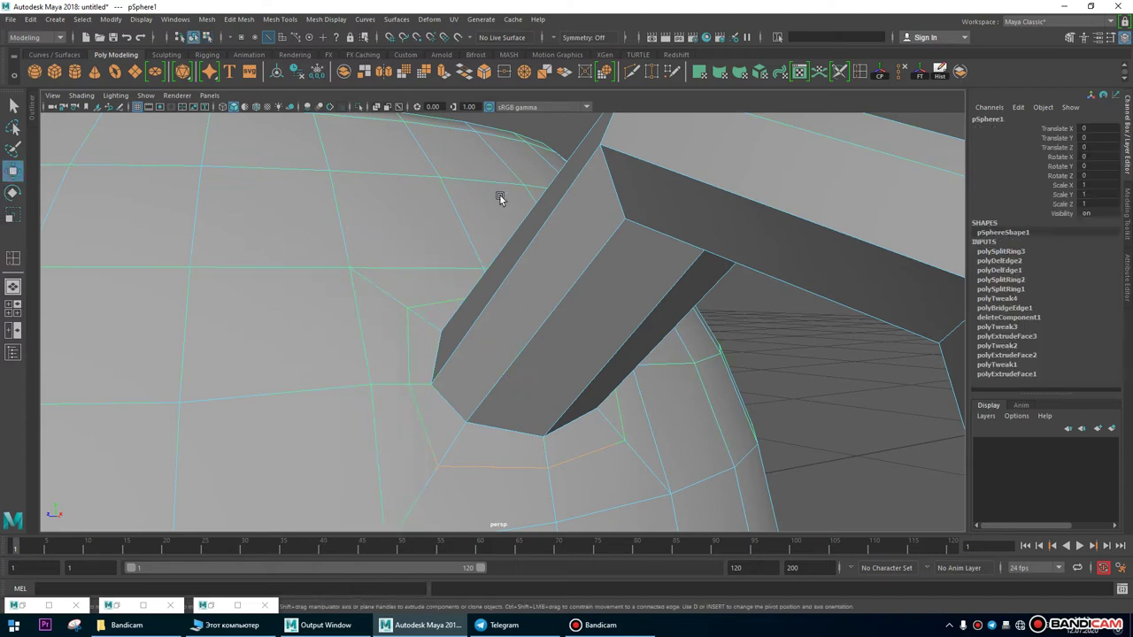
Inspect the handle's upper joint in smoothed display and undo the edge loop inserted around it.
key("3")
left_click(855, 416)
left_click_drag(746, 434, 506, 413, "alt")
right_click_drag(505, 413, 632, 392, "alt")
left_click_drag(632, 392, 564, 373, "alt")
scroll(558, 373, "up", 3)
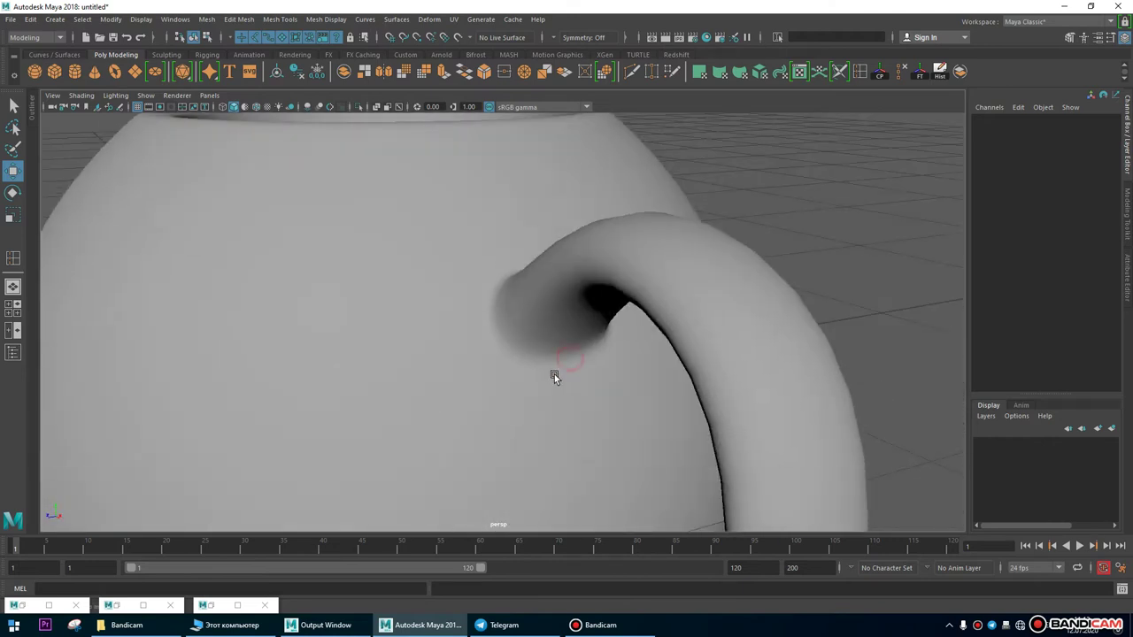
left_click(553, 373)
key("ctrl+z")
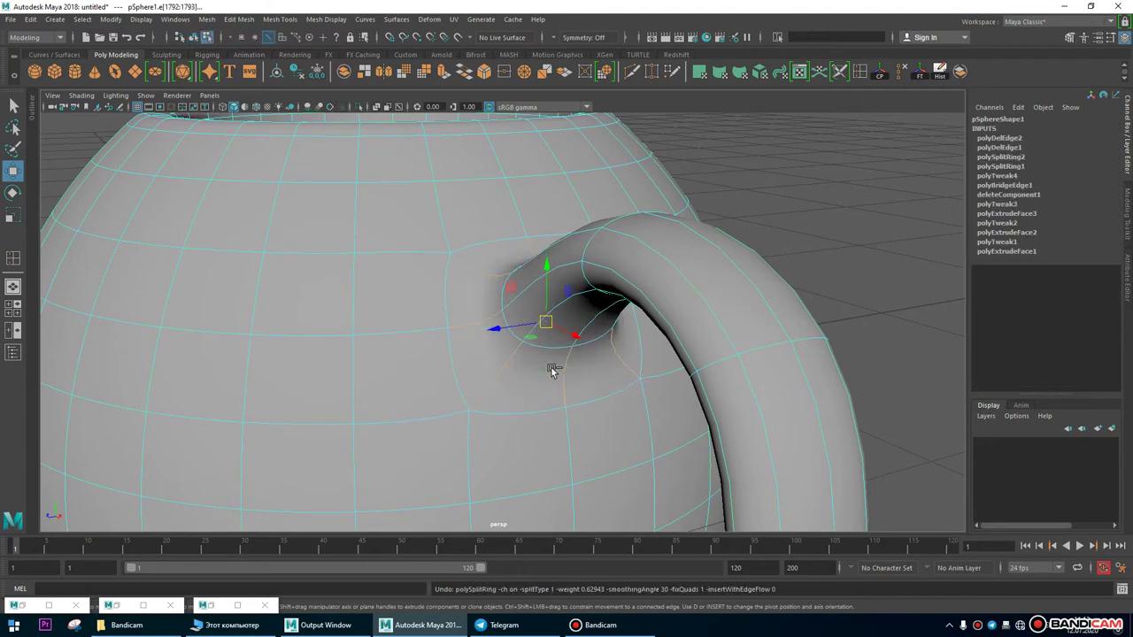
Try the edge loop around the handle's upper joint again, placed farther out on the body, in unsmoothed display.
key("1")
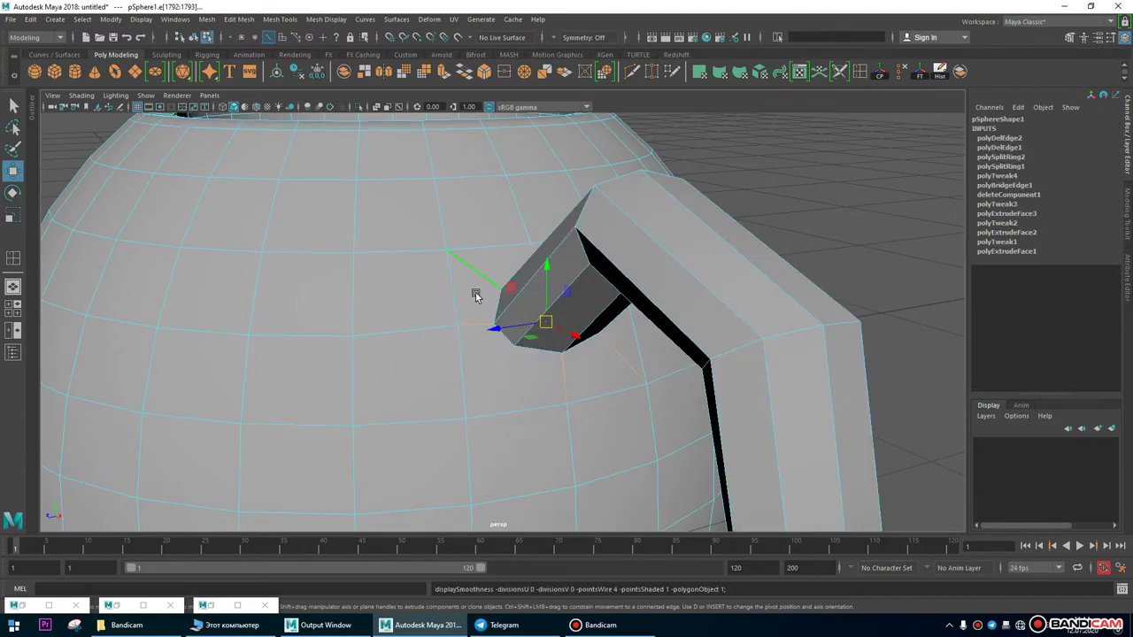
scroll(470, 304, "up", 3)
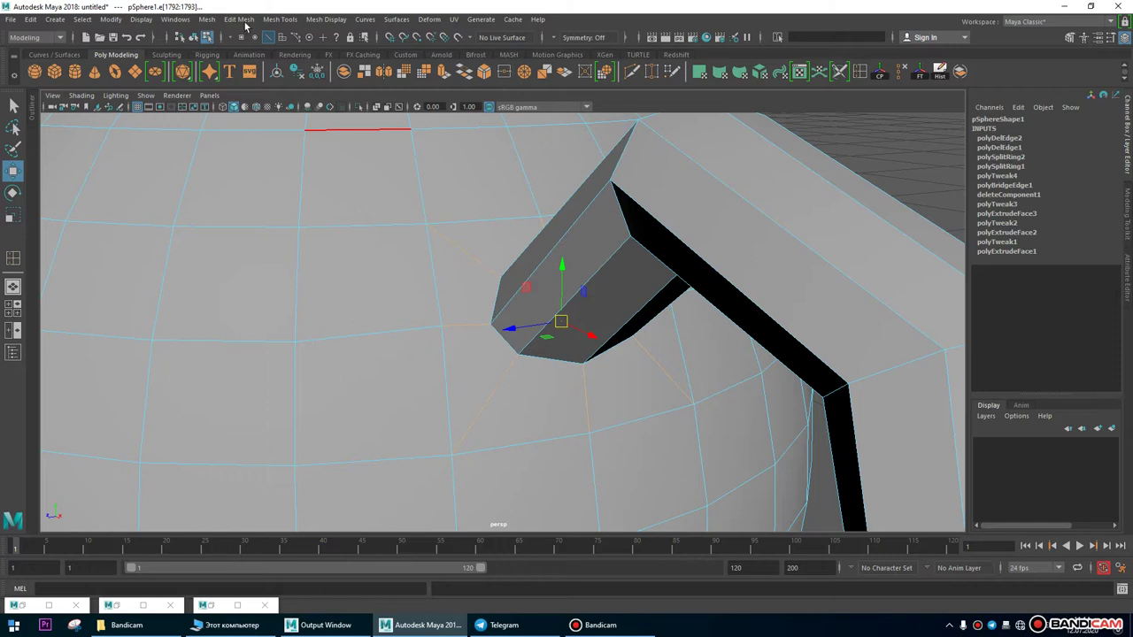
left_click(238, 19)
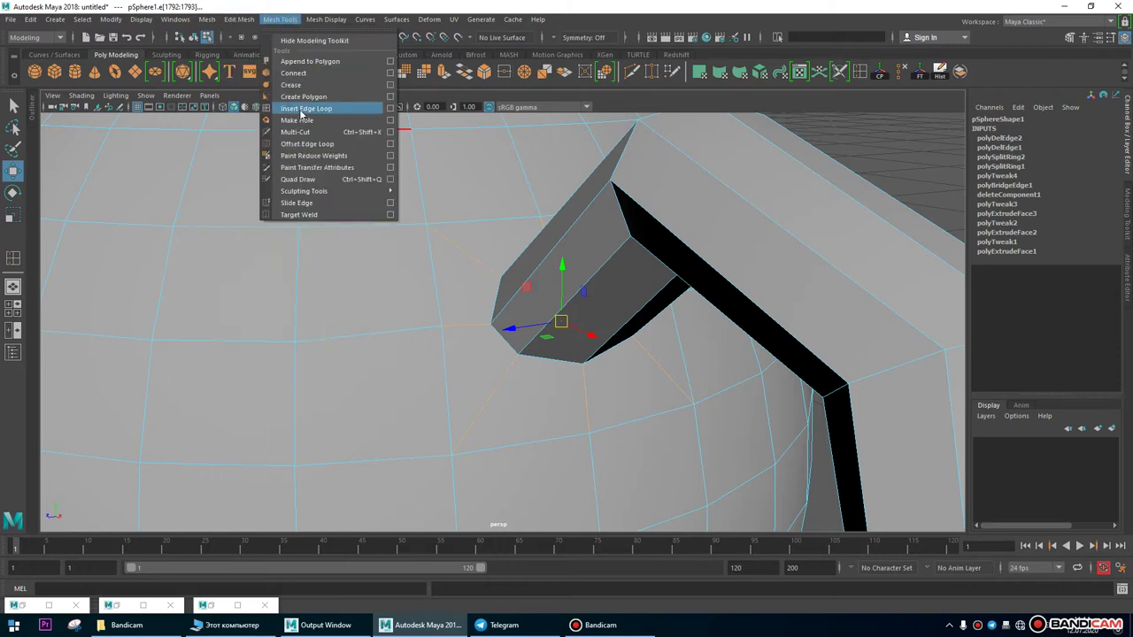
left_click(292, 111)
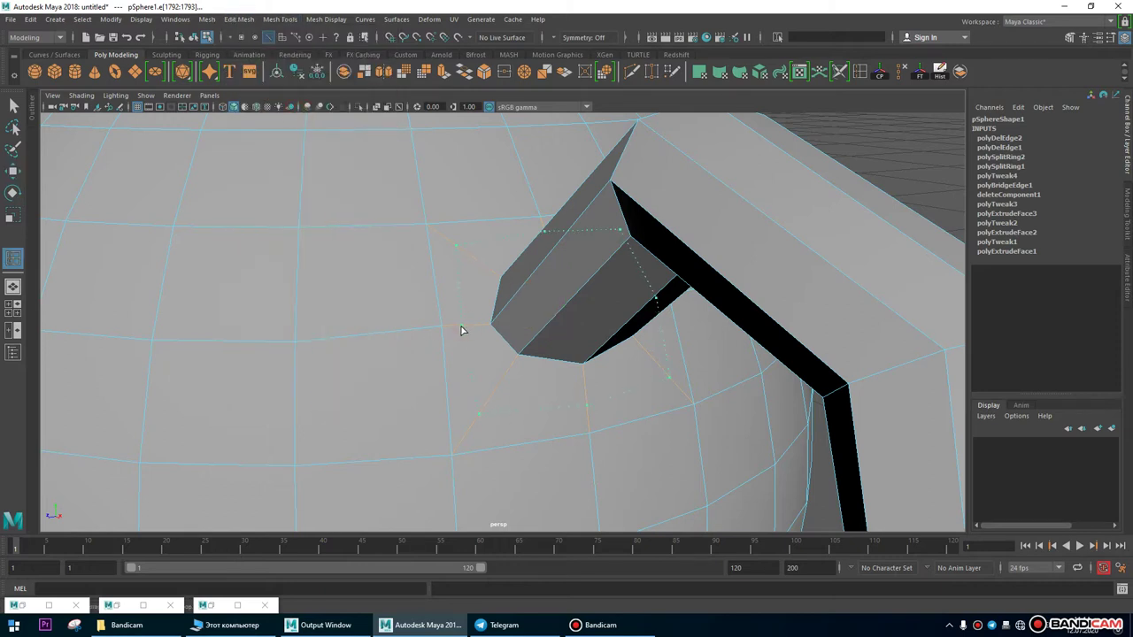
left_click(461, 330)
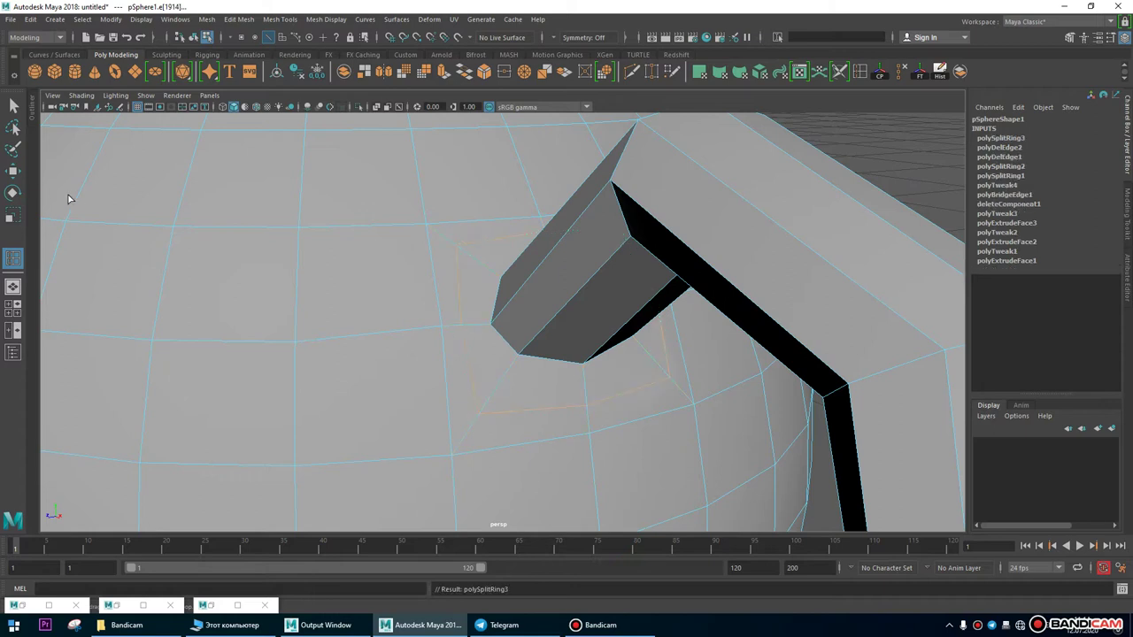
left_click(12, 170)
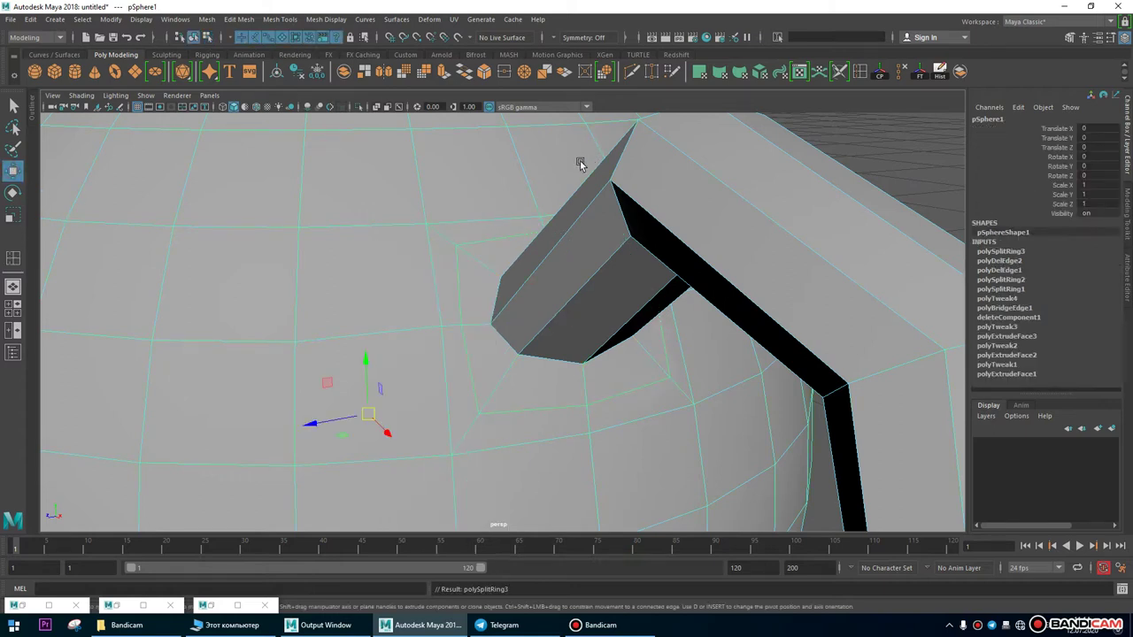
Check the smoothed mug from below and around the handle, and undo the second edge loop at the upper joint.
left_click_drag(580, 164, 752, 366, "alt")
scroll(751, 367, "down", 5)
left_click(594, 392)
left_click_drag(594, 392, 437, 272, "alt")
left_click_drag(591, 400, 374, 298, "alt")
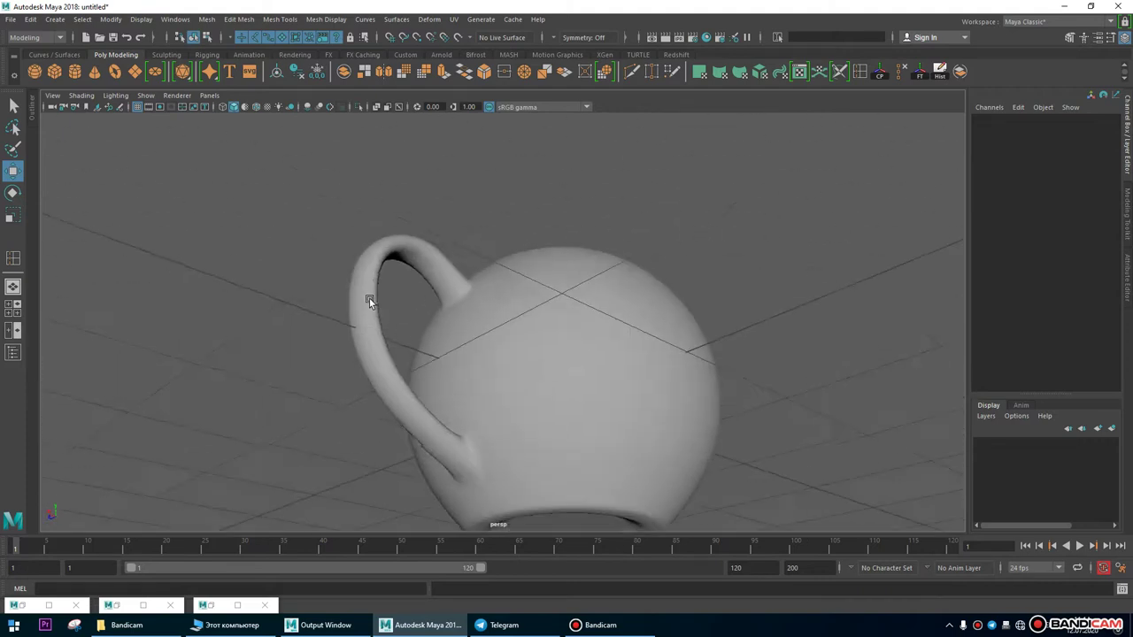
right_click_drag(375, 299, 725, 399, "alt")
left_click_drag(726, 399, 571, 386, "alt")
left_click(531, 369)
key("ctrl+z")
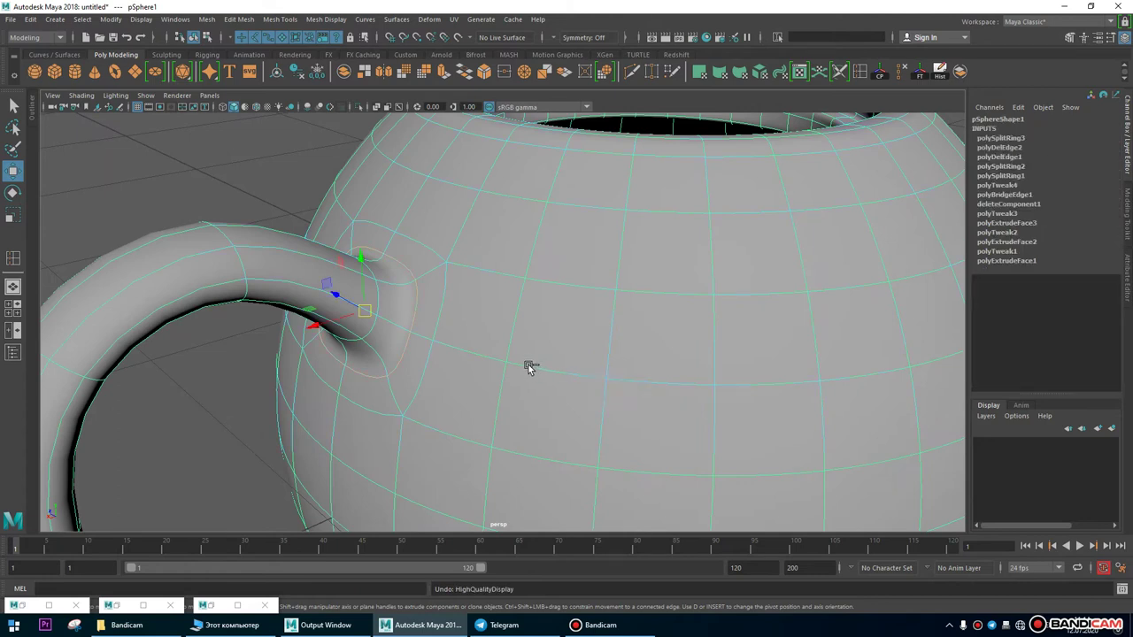
key("ctrl+z")
Examine the smoothed mug and its handle from all sides without the extra edge loop.
scroll(744, 354, "down", 3)
scroll(615, 311, "down", 3)
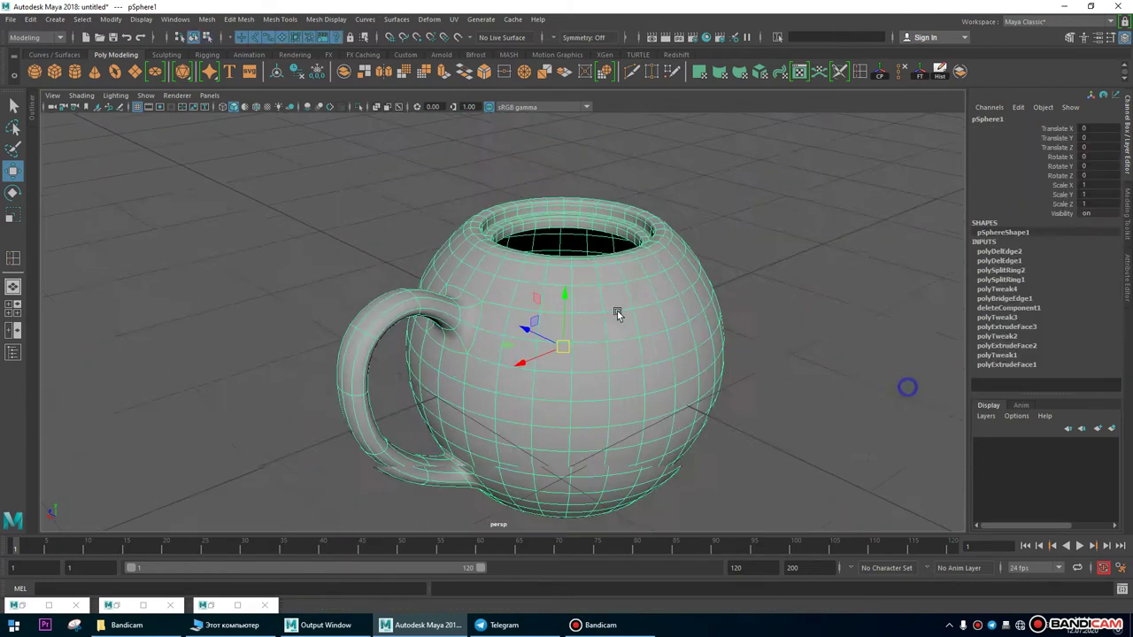
left_click_drag(615, 311, 851, 292, "alt")
left_click(692, 394)
left_click_drag(693, 395, 460, 317, "alt")
right_click_drag(460, 317, 493, 377, "alt")
scroll(471, 355, "down", 5)
left_click_drag(509, 387, 703, 388, "alt")
right_click_drag(703, 388, 371, 351, "alt")
left_click_drag(376, 354, 338, 391, "alt")
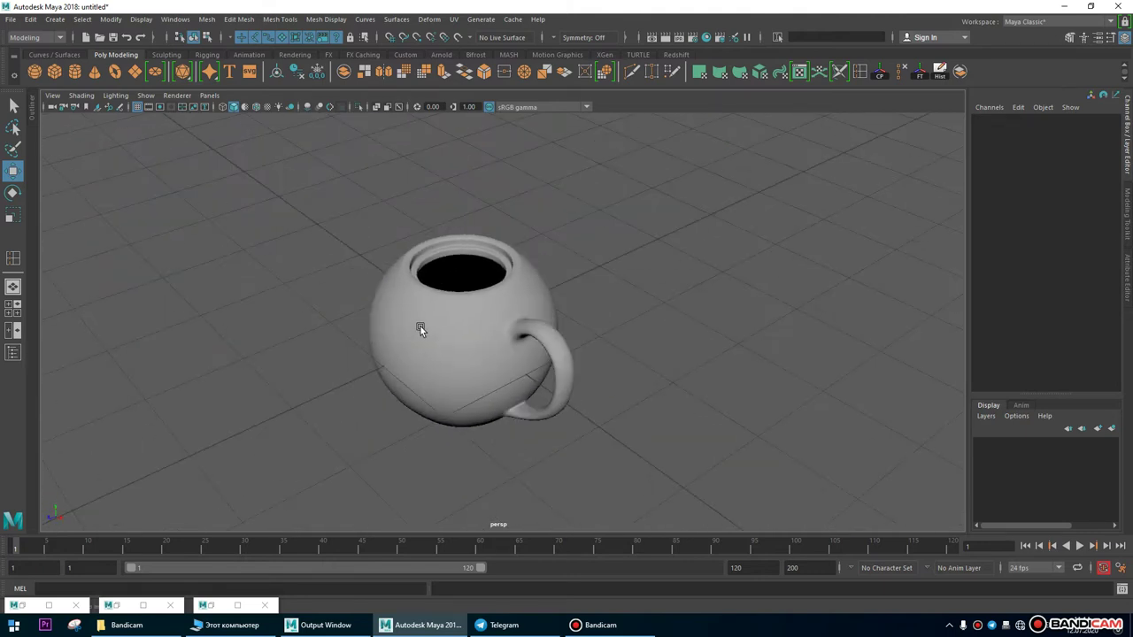
left_click(615, 625)
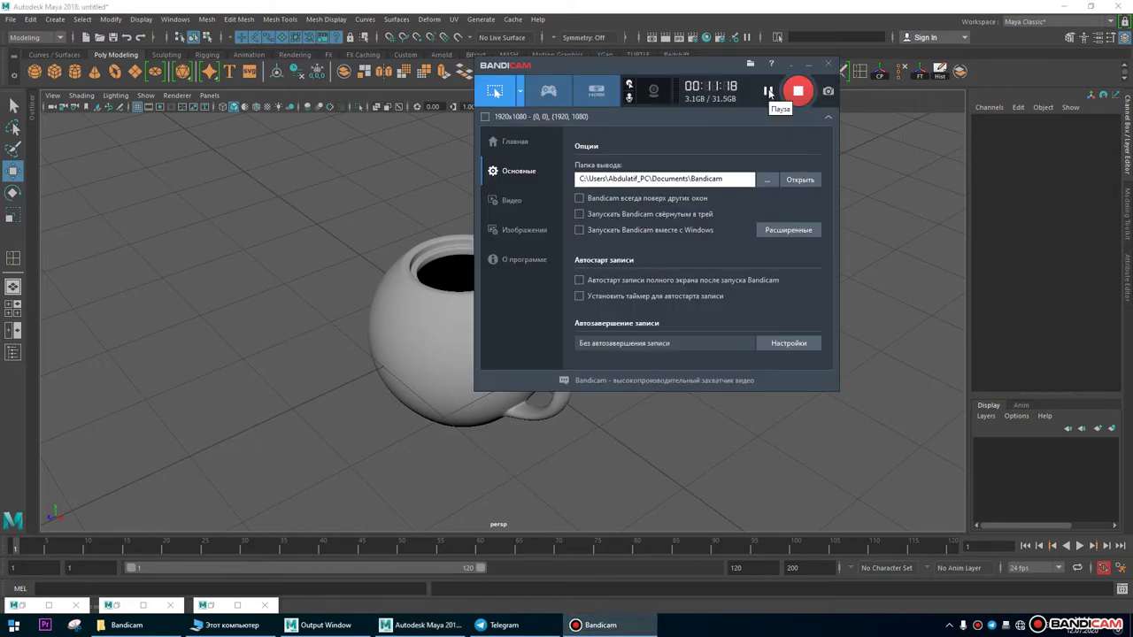
left_click(620, 44)
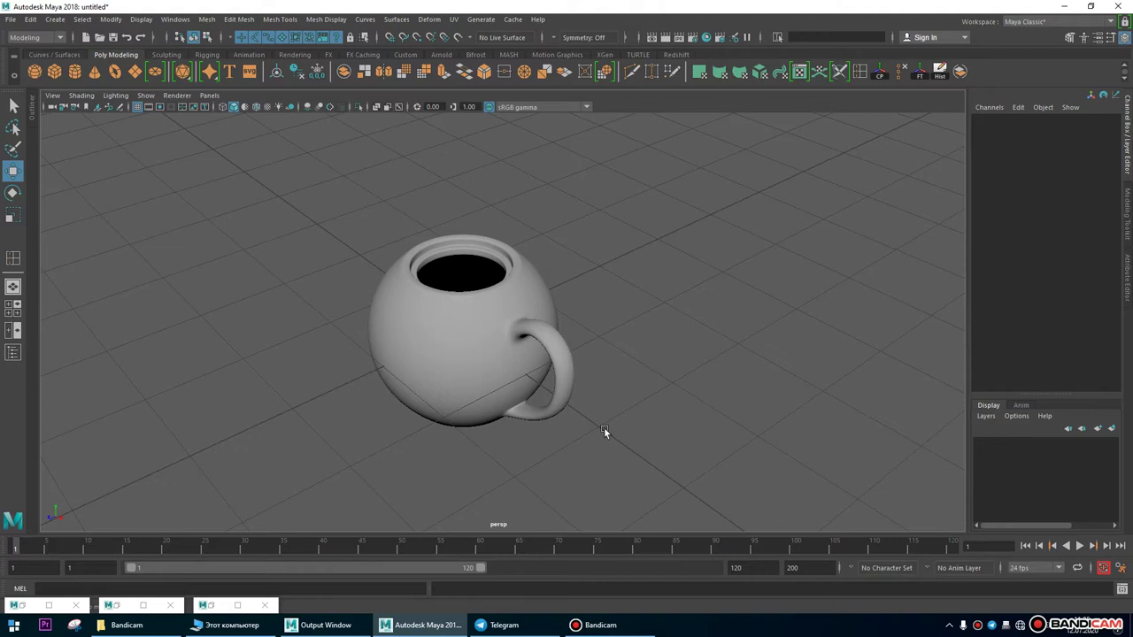
Examine the smoothed mug's recessed base, handle and body from below and from the side.
left_click_drag(528, 412, 254, 336, "alt")
right_click_drag(242, 351, 547, 389, "alt")
left_click_drag(547, 390, 526, 346, "alt")
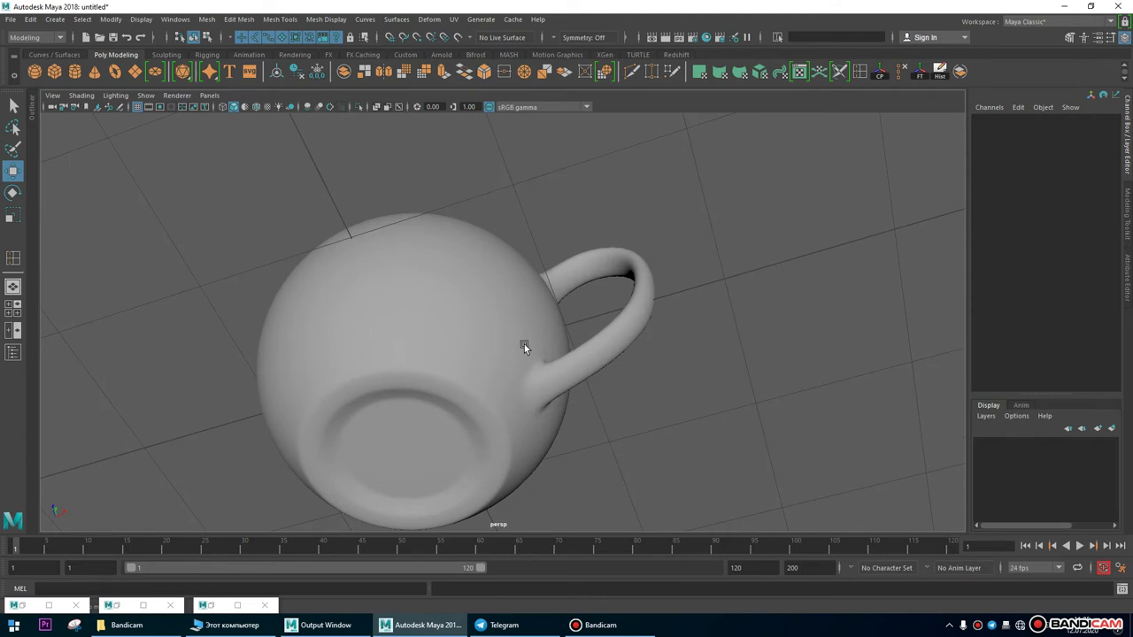
left_click_drag(625, 438, 904, 235, "alt")
left_click(435, 325)
left_click(904, 235)
left_click_drag(671, 437, 569, 404, "alt")
scroll(569, 405, "up", 2)
Select the mug and compare it in the front, four-view and perspective layouts.
left_click(519, 362)
key("space")
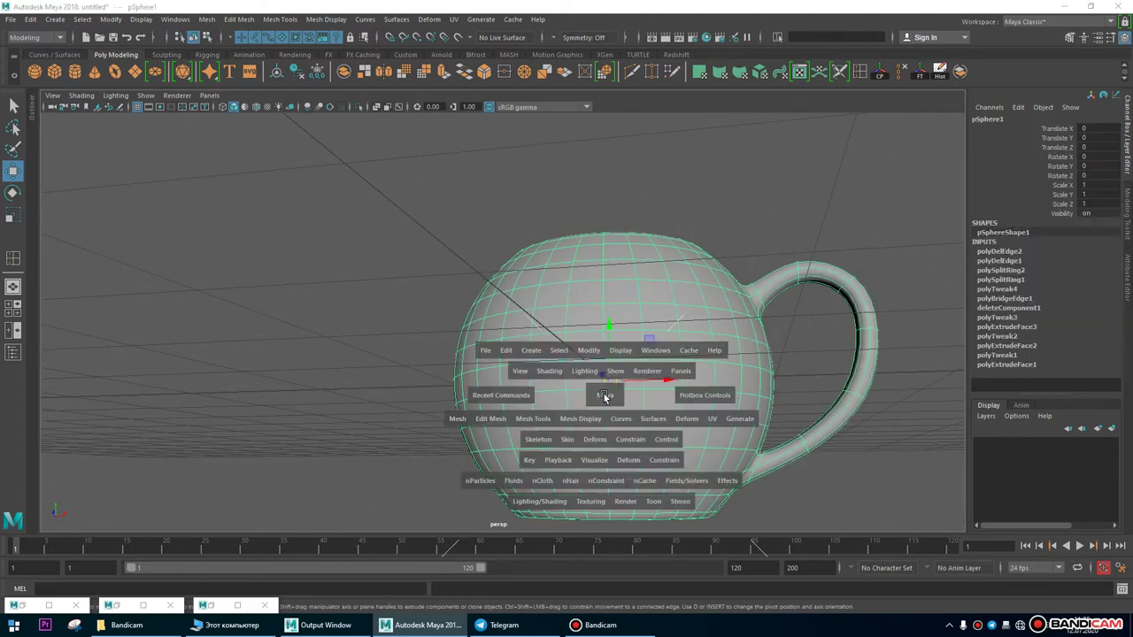
key("space")
key("f")
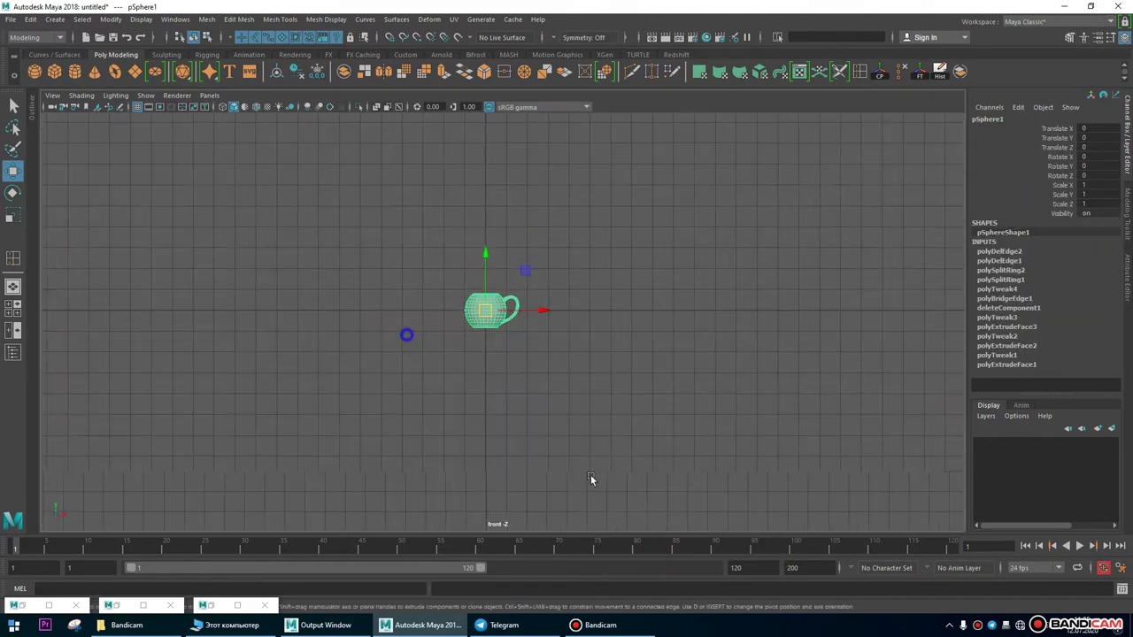
key("space")
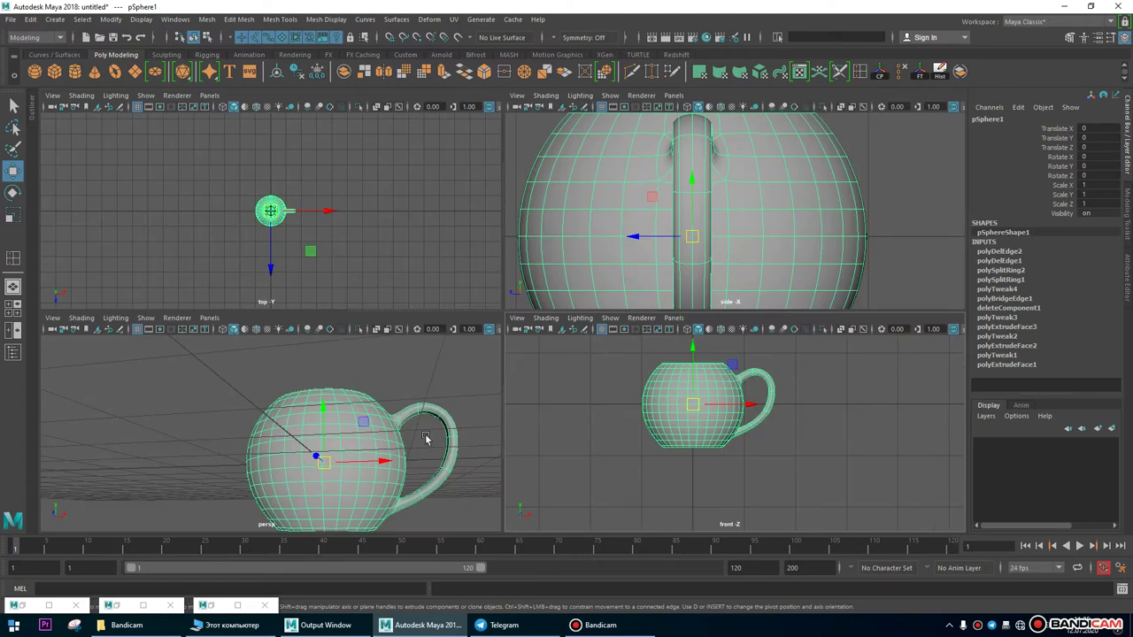
key("space")
key("space")
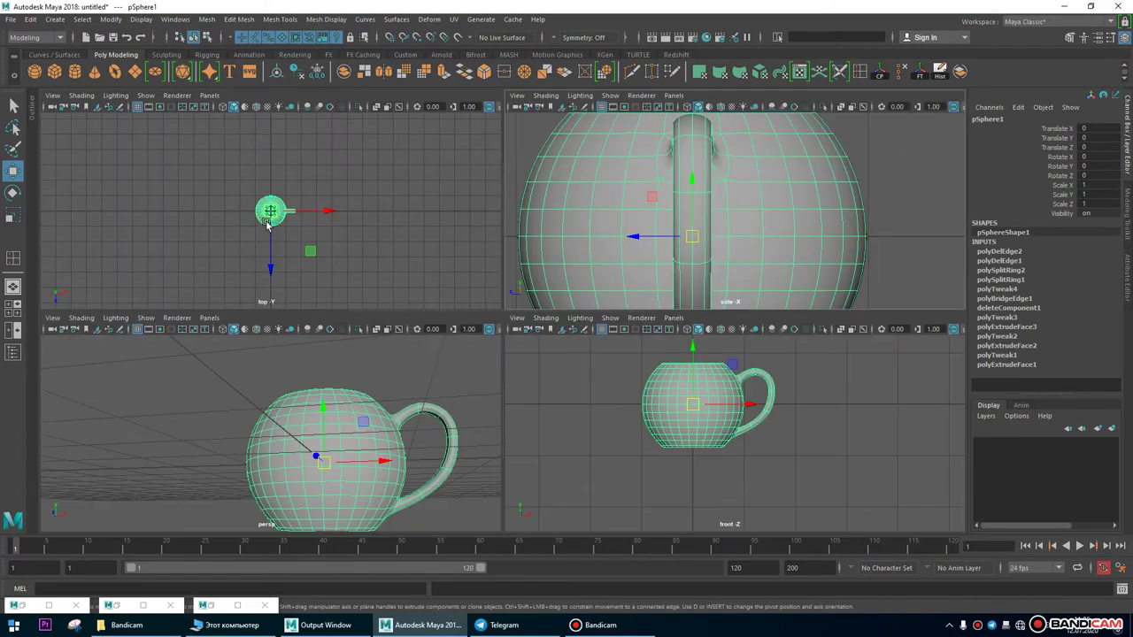
key("space")
Select two adjacent faces low on the body, on the side opposite the handle.
left_click_drag(496, 384, 593, 222, "alt")
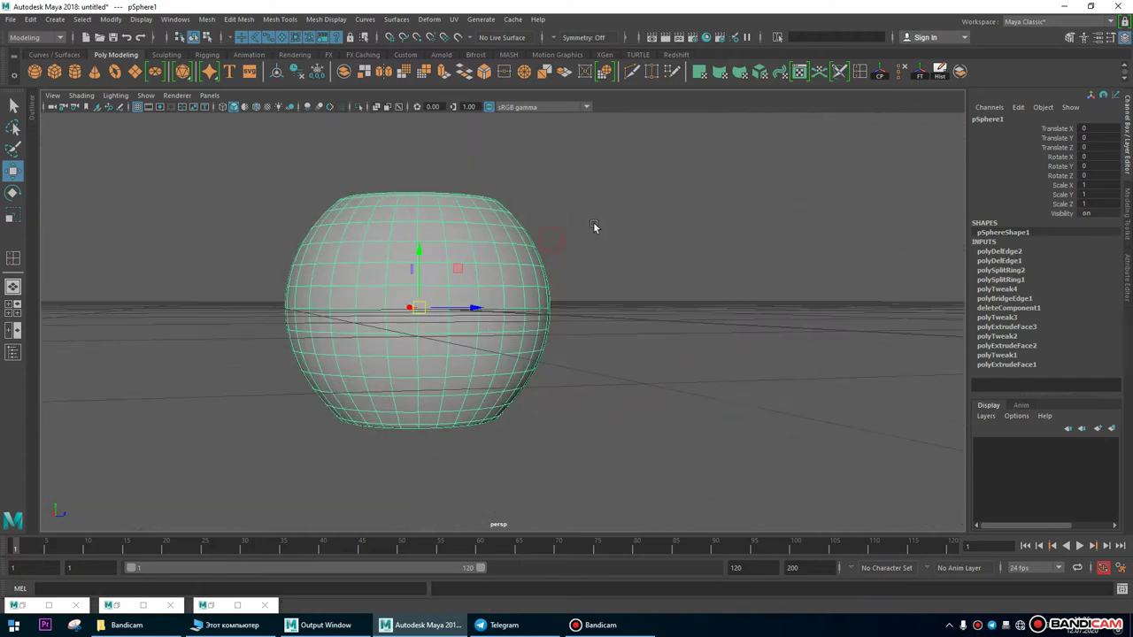
left_click(469, 255)
left_click_drag(456, 409, 420, 411, "alt")
left_click(440, 402)
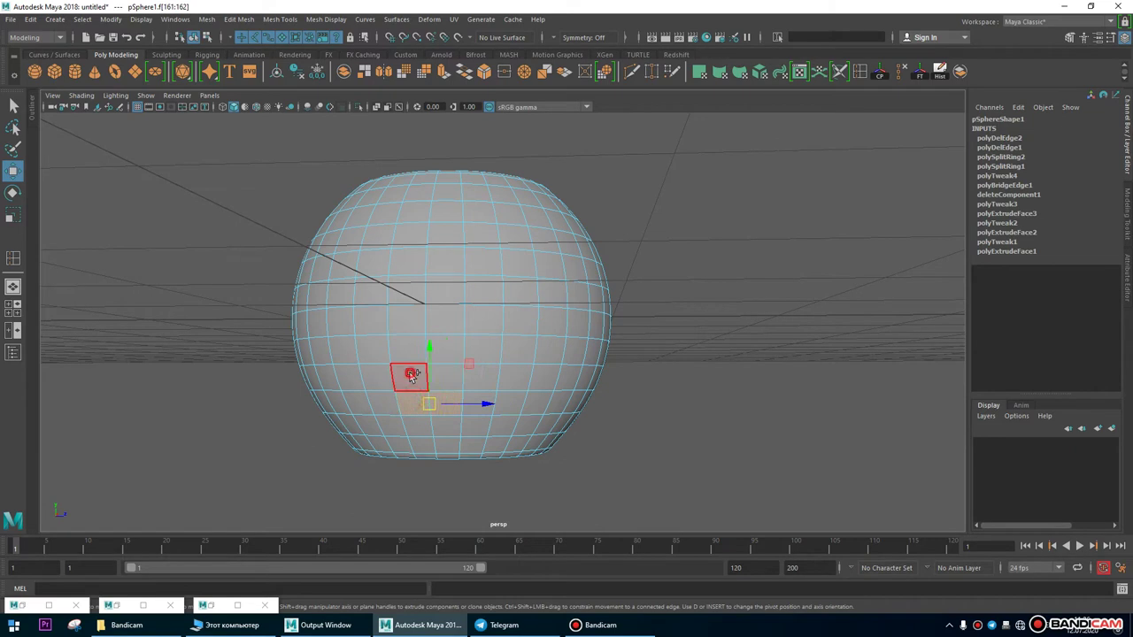
Check where the two selected faces sit on the body's profile, in perspective and in the front view.
left_click_drag(570, 372, 419, 326, "alt")
right_click_drag(419, 327, 237, 221, "alt")
left_click_drag(237, 222, 189, 245, "alt")
right_click_drag(189, 245, 482, 302, "alt")
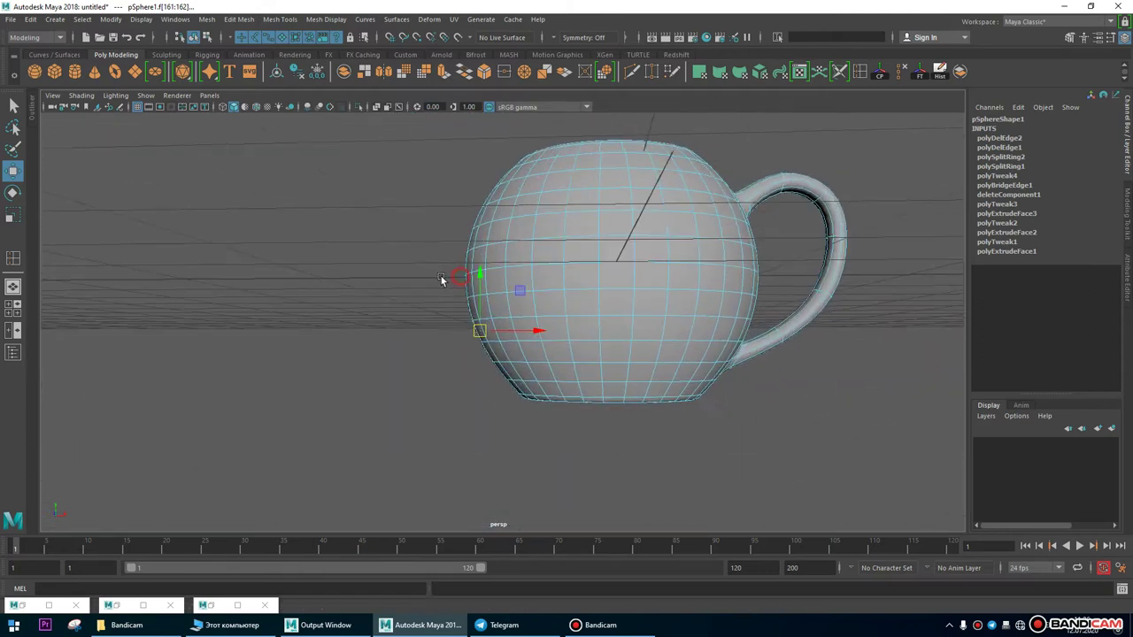
key("space")
key("space")
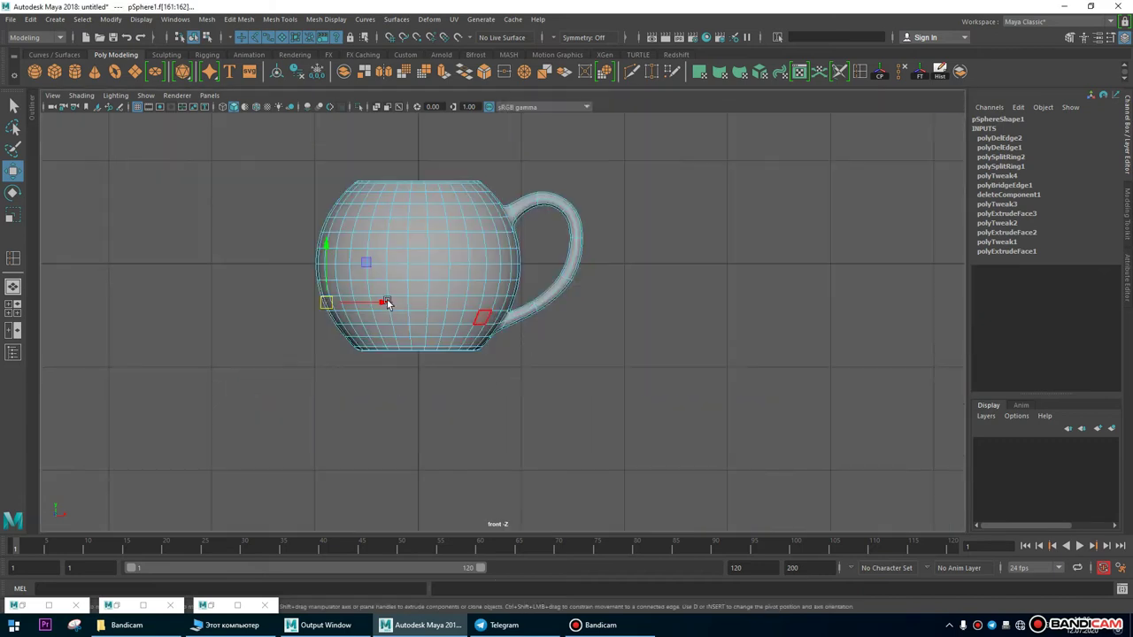
scroll(354, 310, "up", 3)
middle_click_drag(328, 316, 413, 337, "alt")
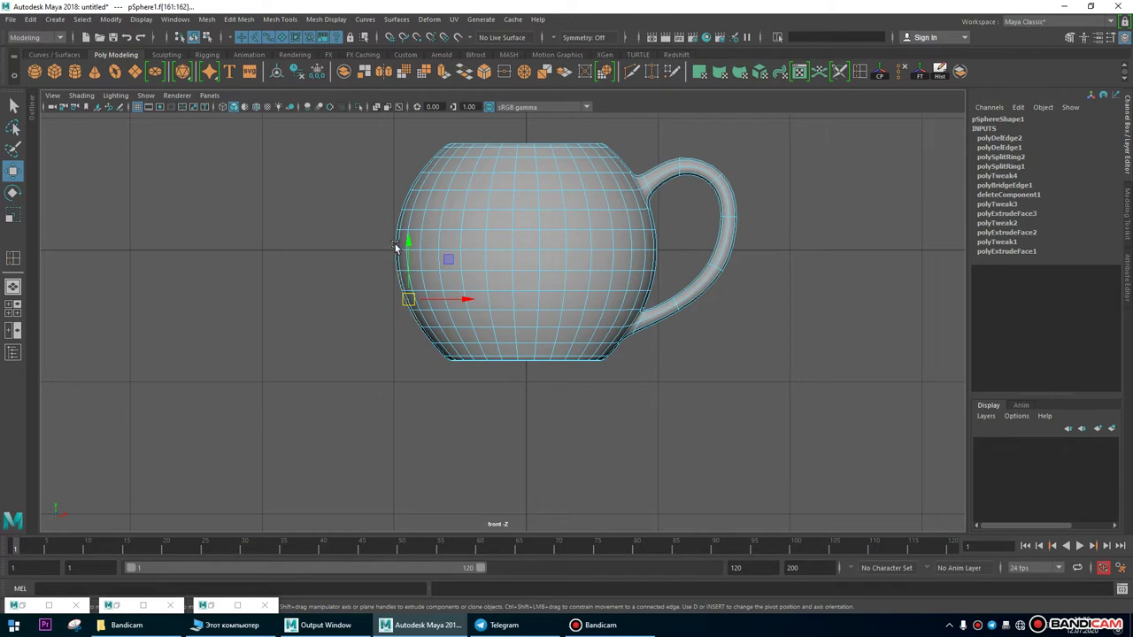
Select a block of faces two wide and four high on the body opposite the handle, working in perspective.
left_click(13, 286)
left_click_drag(440, 301, 514, 281, "alt")
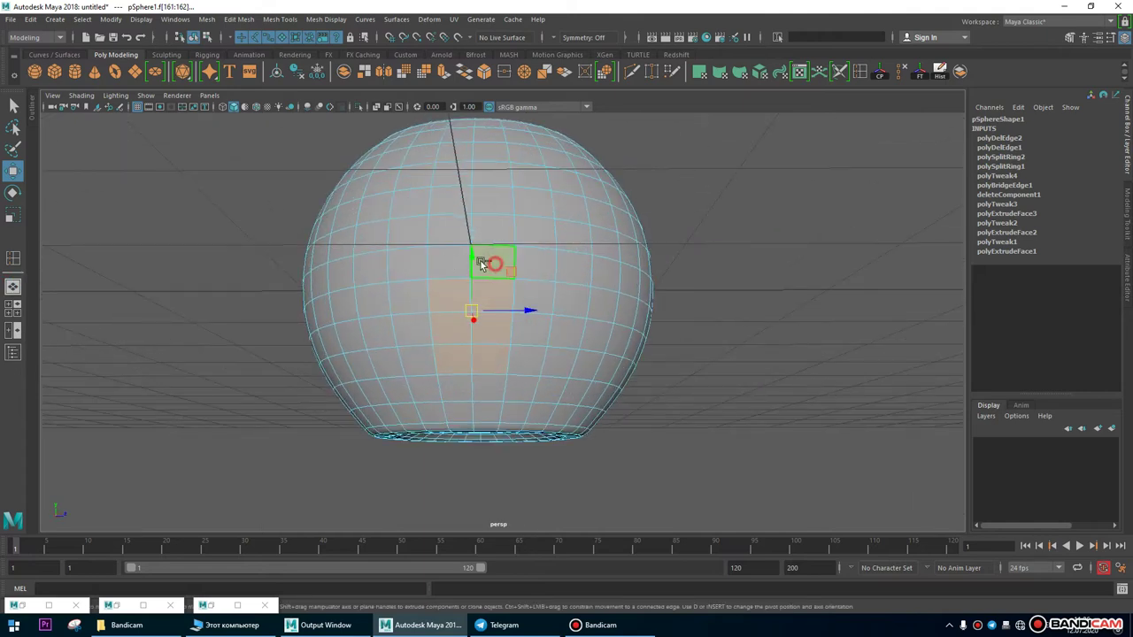
mouse_move(663, 350)
left_mouse_down("alt")
mouse_move(652, 331)
mouse_move(672, 339)
mouse_move(654, 350)
left_mouse_up("alt")
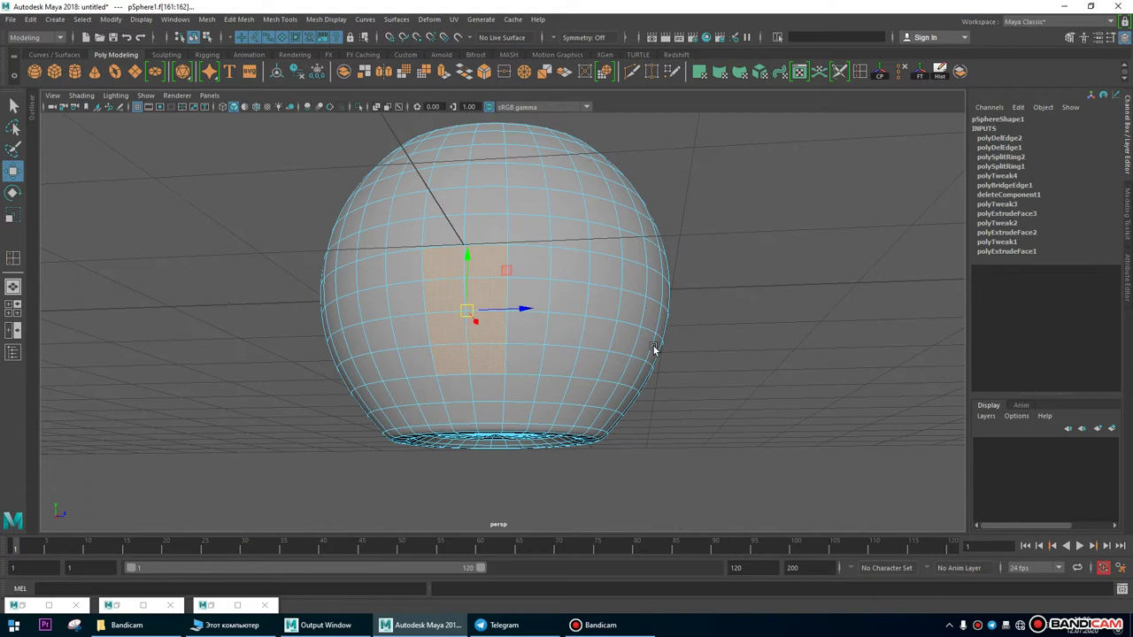
left_click_drag(427, 302, 309, 314, "alt")
left_click_drag(546, 280, 506, 277, "alt")
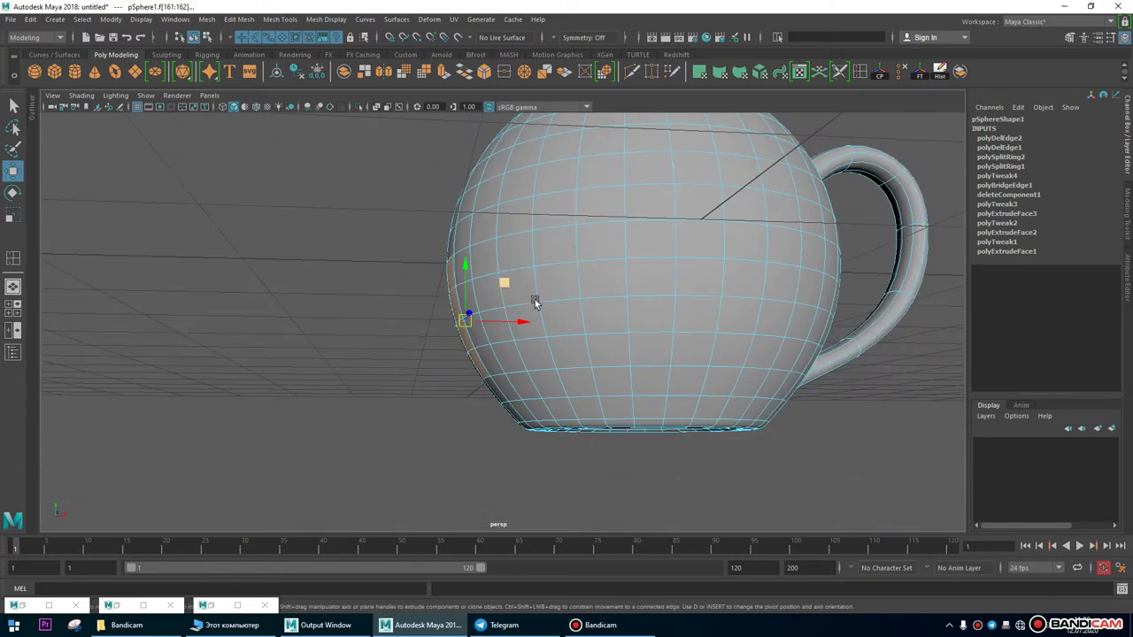
Extrude the selected block of faces and pull it outward from the body in the front view, with smooth preview off.
key("space")
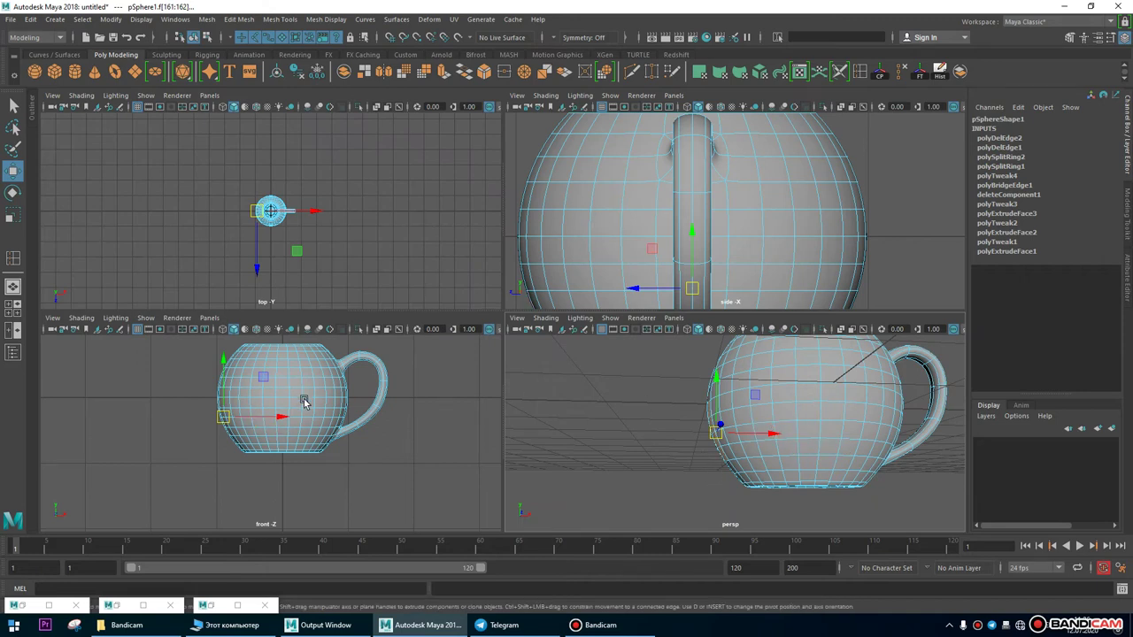
key("space")
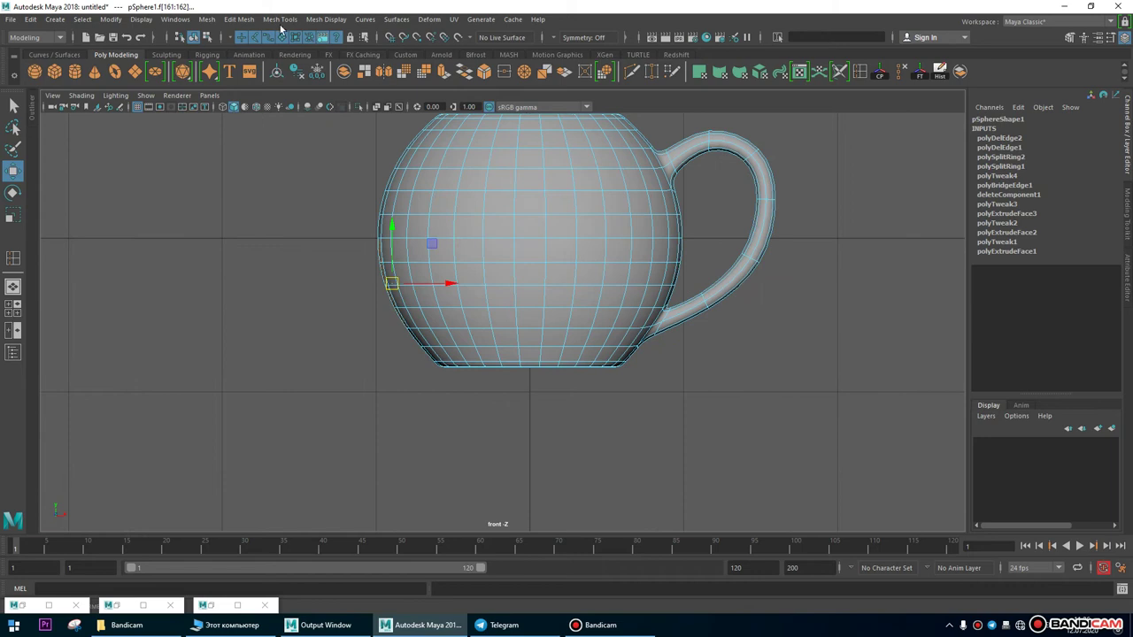
left_click(236, 21)
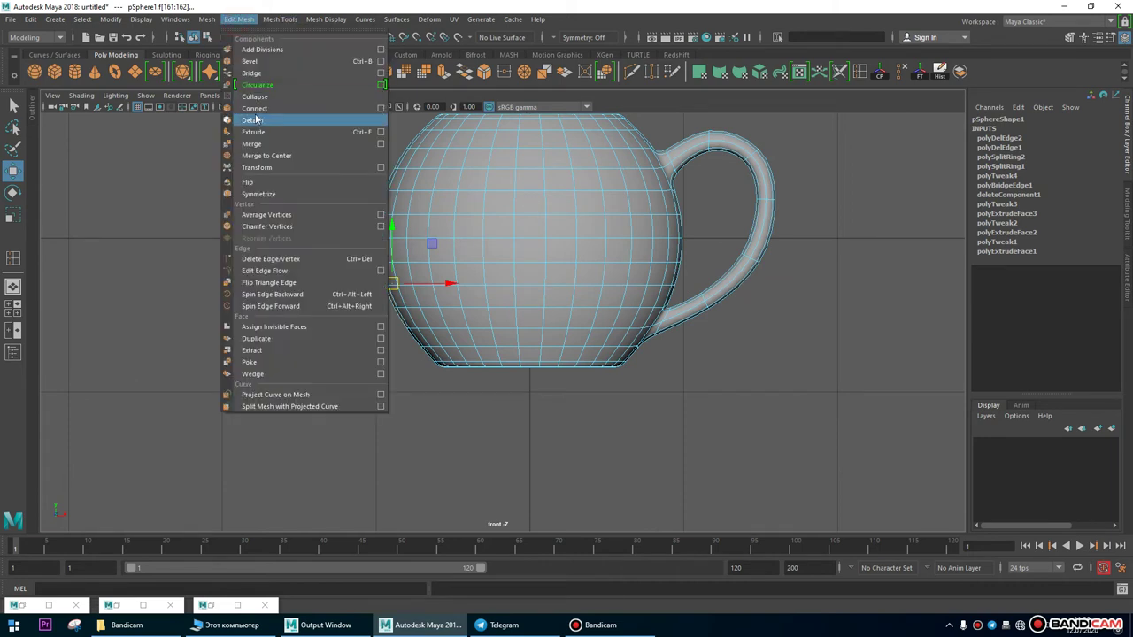
left_click(256, 132)
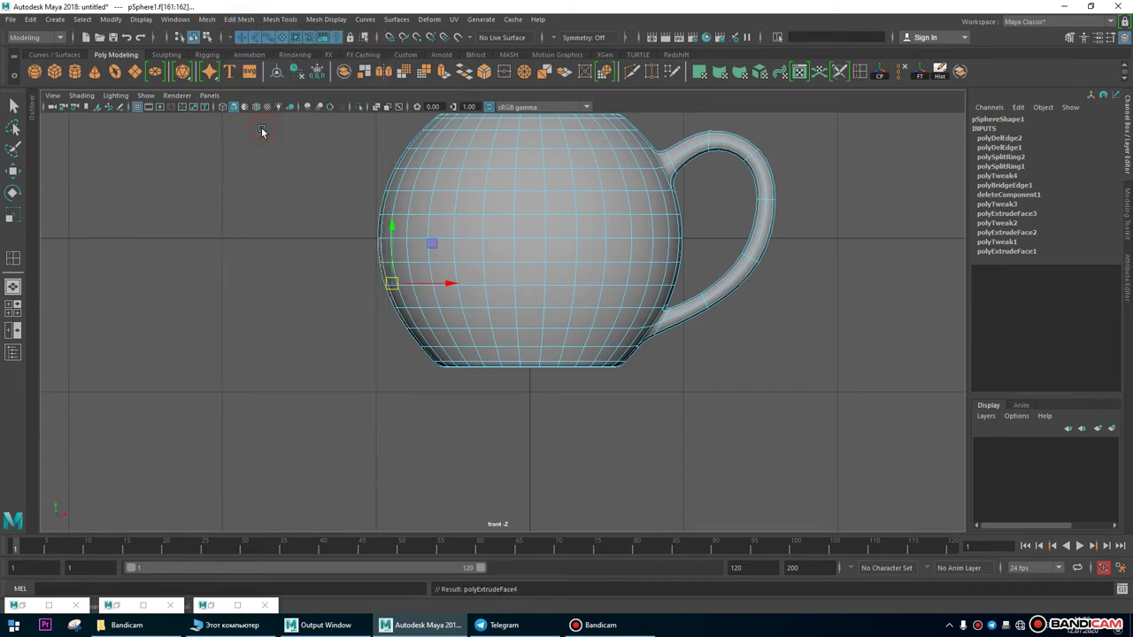
left_click(13, 174)
left_click_drag(451, 288, 392, 294)
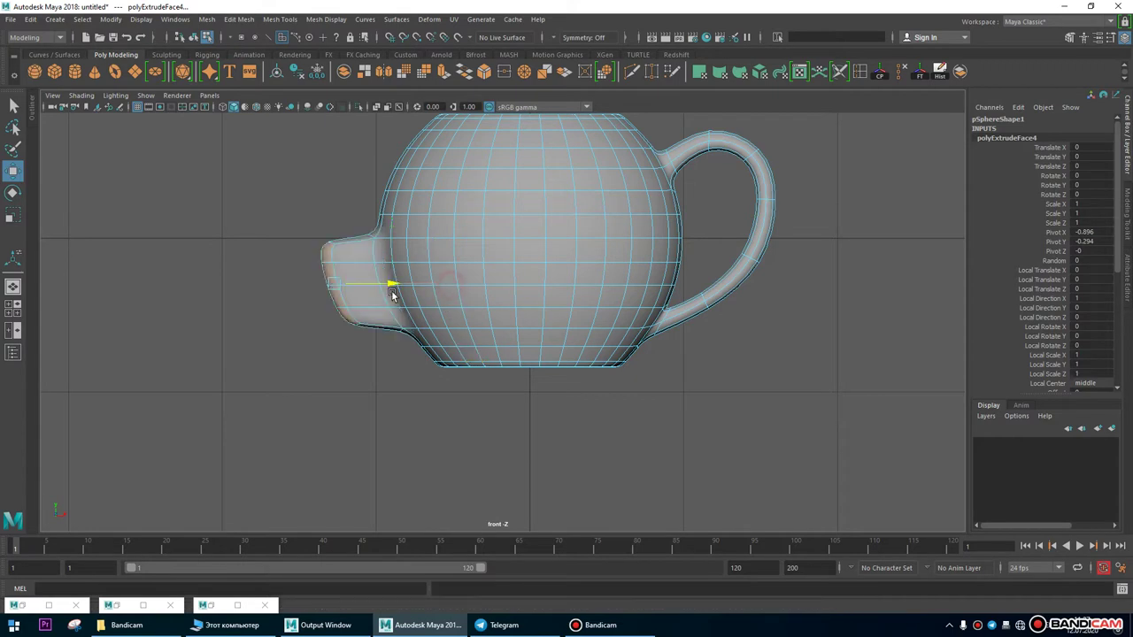
key("1")
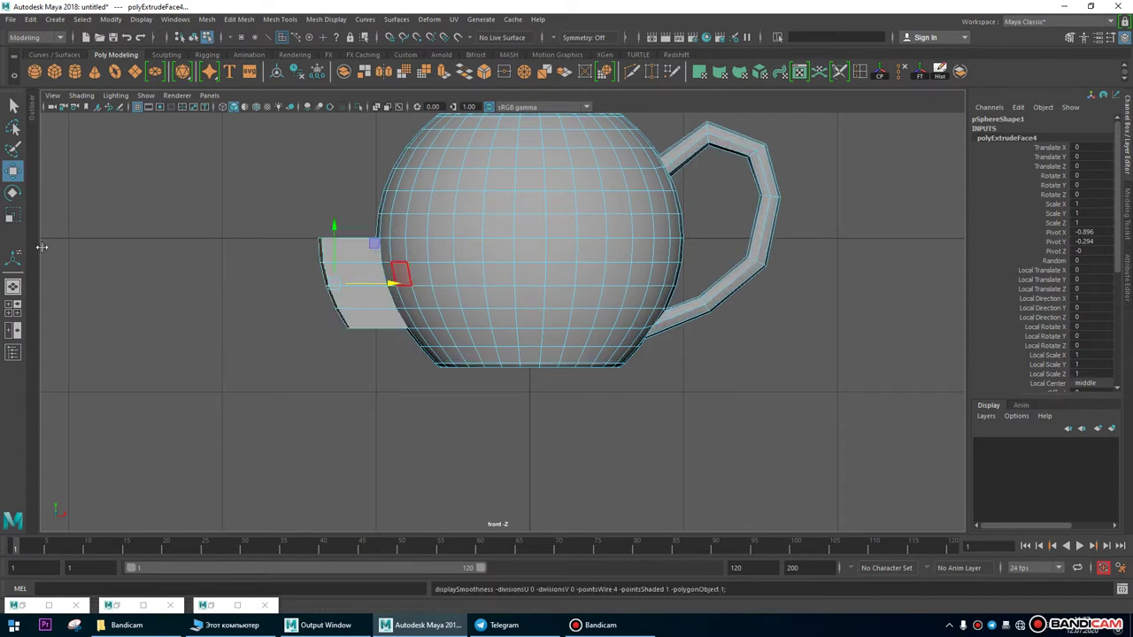
Move the end faces of the extruded block back toward the body to shorten it, working in perspective.
left_click(13, 288)
left_click_drag(581, 273, 309, 299, "alt")
right_click_drag(309, 298, 683, 374, "alt")
left_click_drag(682, 375, 488, 353, "alt")
left_click_drag(408, 317, 485, 317)
left_click_drag(501, 260, 557, 245, "alt")
left_click_drag(557, 245, 478, 317)
left_click_drag(574, 330, 460, 256, "alt")
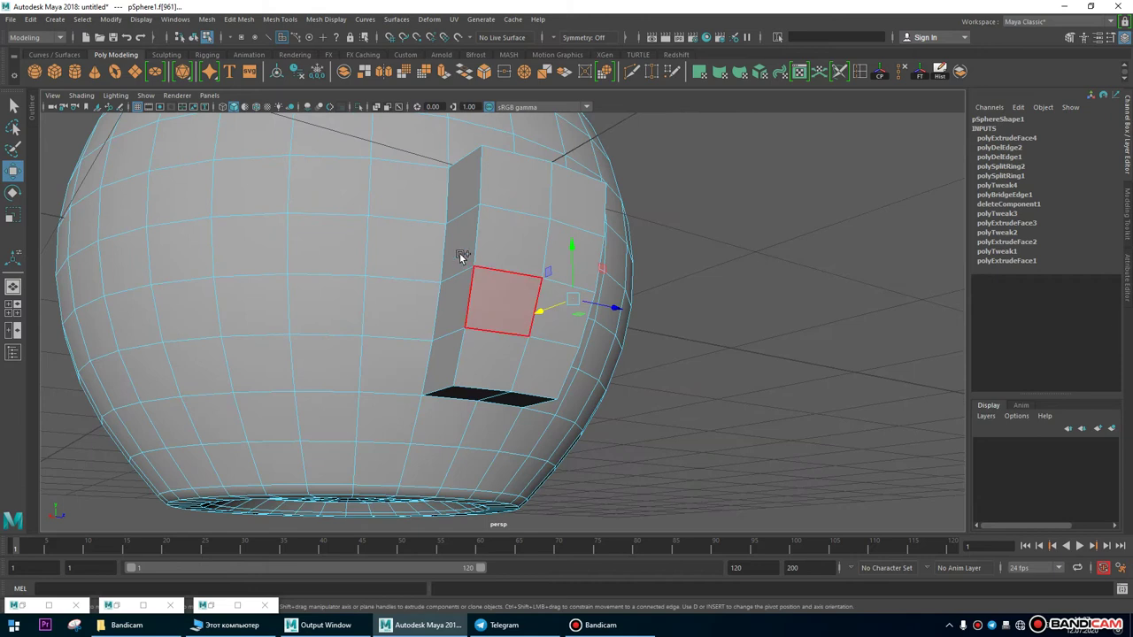
Scale the block's end edges in width and height to round its rectangular outline into an oval.
left_click(9, 215)
left_click_drag(607, 291, 557, 291, "alt")
right_click_drag(519, 271, 519, 243)
left_click(499, 276)
left_click_drag(358, 343, 434, 348, "alt")
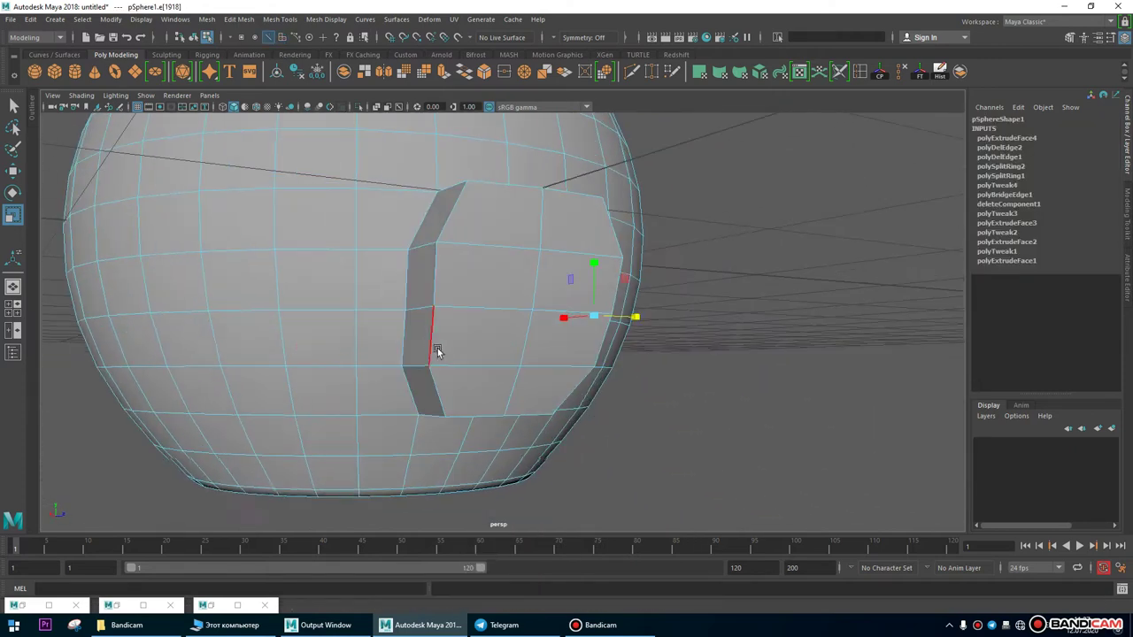
left_click_drag(637, 400, 527, 370, "alt")
left_click(455, 367)
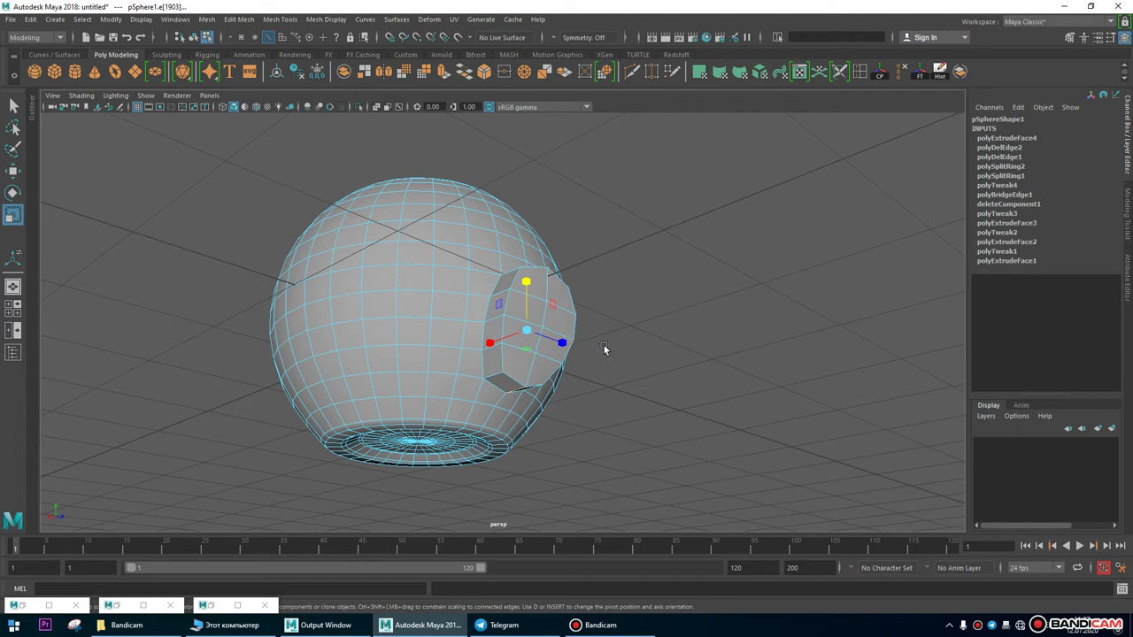
Select all the faces on the oval end of the extruded block and delete them to open the spout base.
left_click_drag(611, 323, 558, 292, "alt")
right_click_drag(521, 266, 467, 266)
left_click(465, 265)
left_click(463, 303, "shift")
left_click(510, 354, "shift")
left_click(524, 388, "shift")
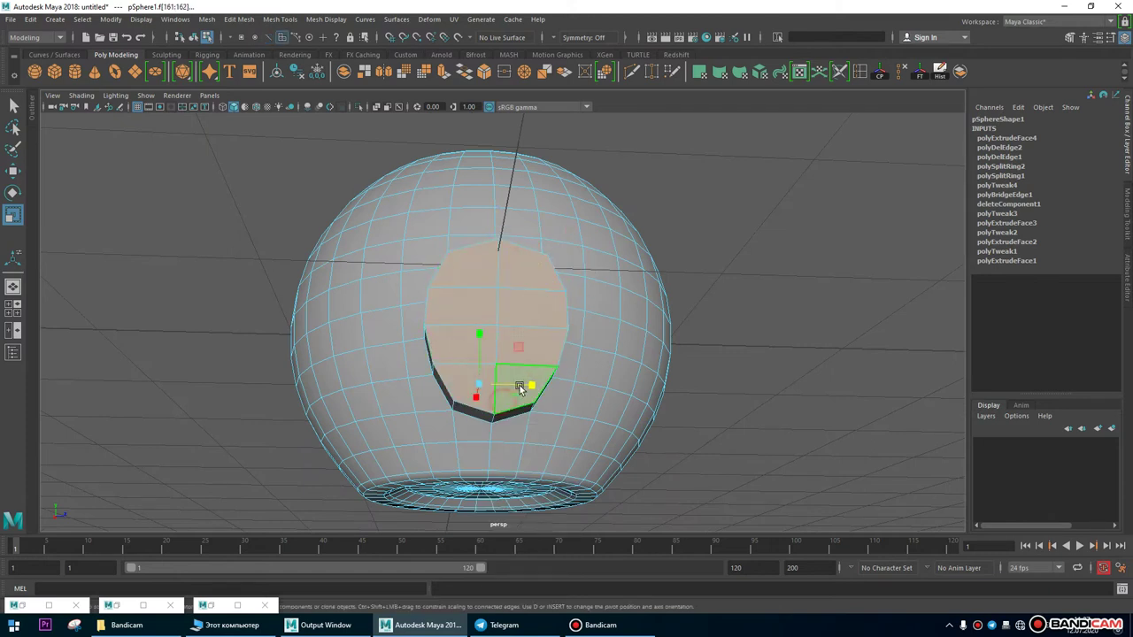
key("Delete")
left_click_drag(572, 300, 696, 308, "alt")
left_click(694, 307)
left_click_drag(789, 312, 948, 233, "alt")
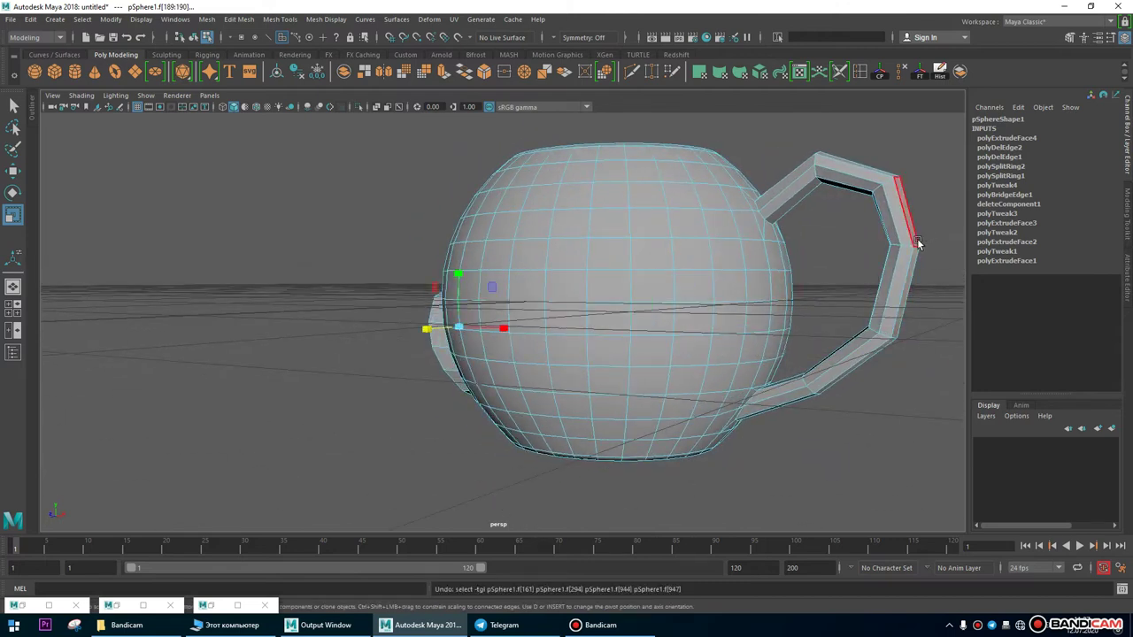
left_click(499, 340)
key("f")
left_click(478, 435)
left_click_drag(478, 436, 823, 291, "alt")
scroll(544, 380, "down", 5)
key("Delete")
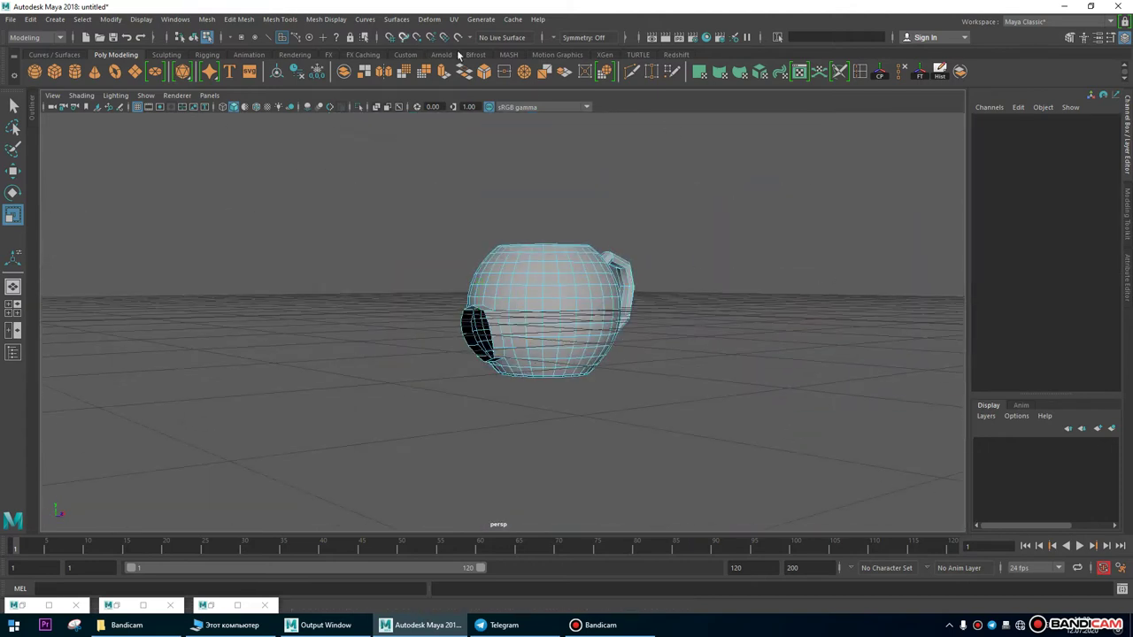
Hide the perspective grid and raise the outer top edge of the spout opening slightly.
left_click(139, 107)
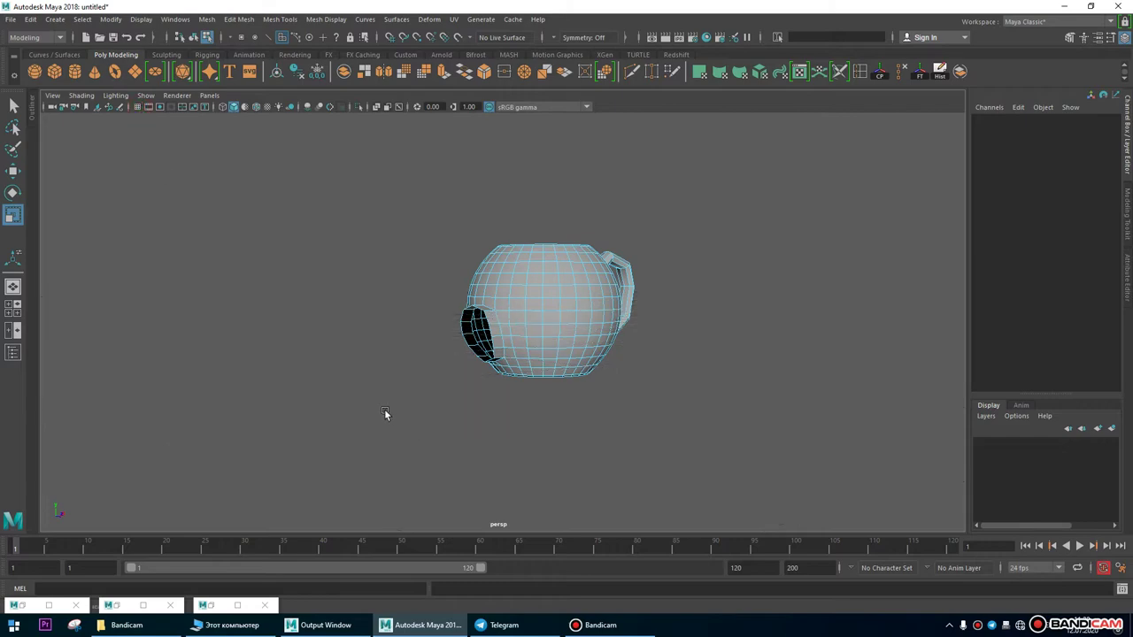
scroll(620, 435, "up", 3)
left_click_drag(620, 434, 577, 349, "alt")
right_click_drag(513, 233, 468, 283)
left_click_drag(468, 283, 463, 289, "alt")
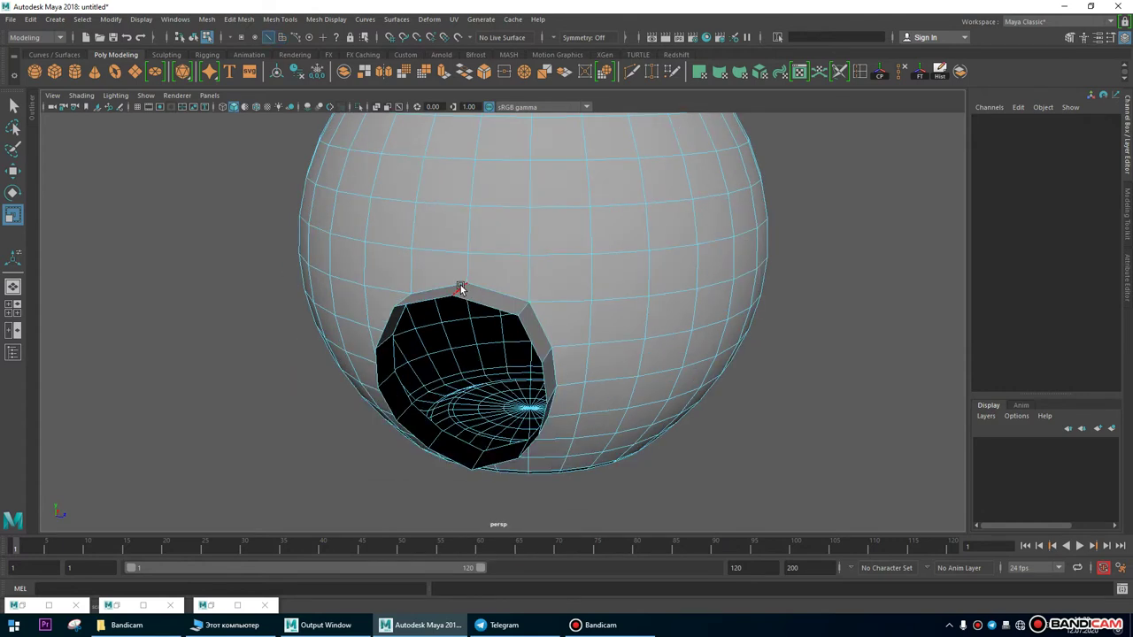
left_click(463, 290)
key("w")
left_click_drag(462, 241, 460, 232)
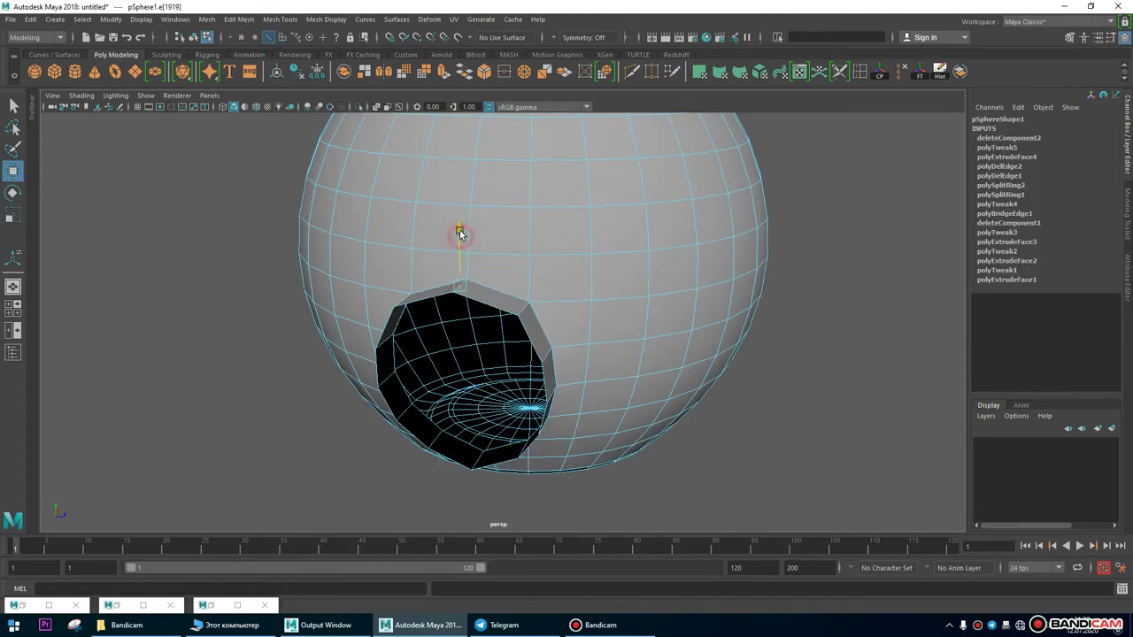
Select the outer rim edges of the spout opening in the front view and turn on X-ray shading.
left_click_drag(555, 311, 333, 237, "alt")
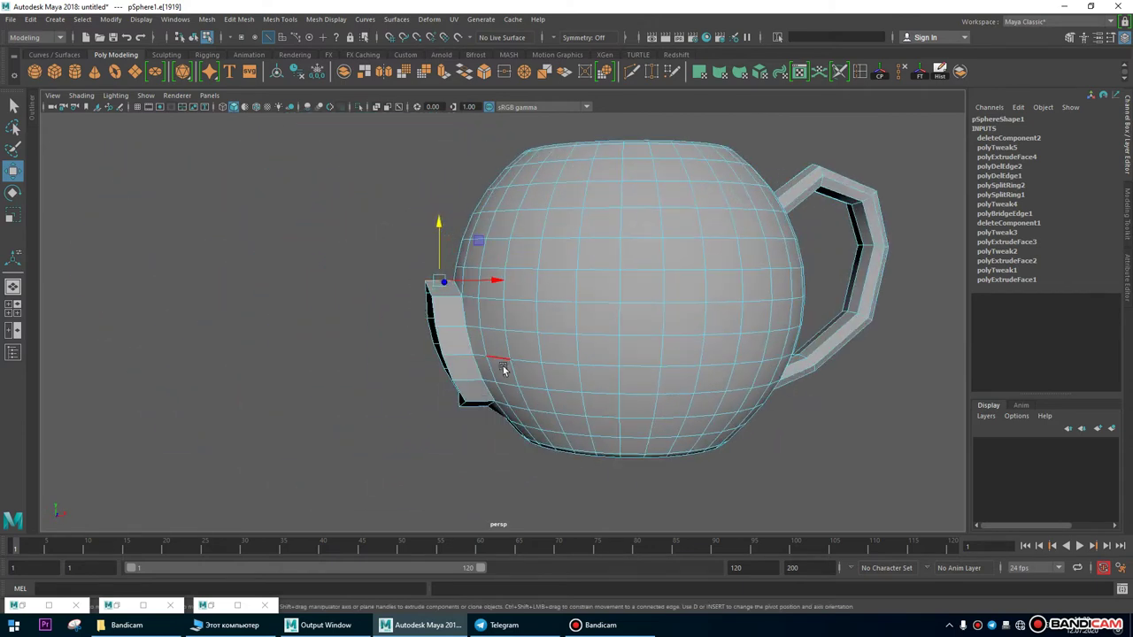
key("space")
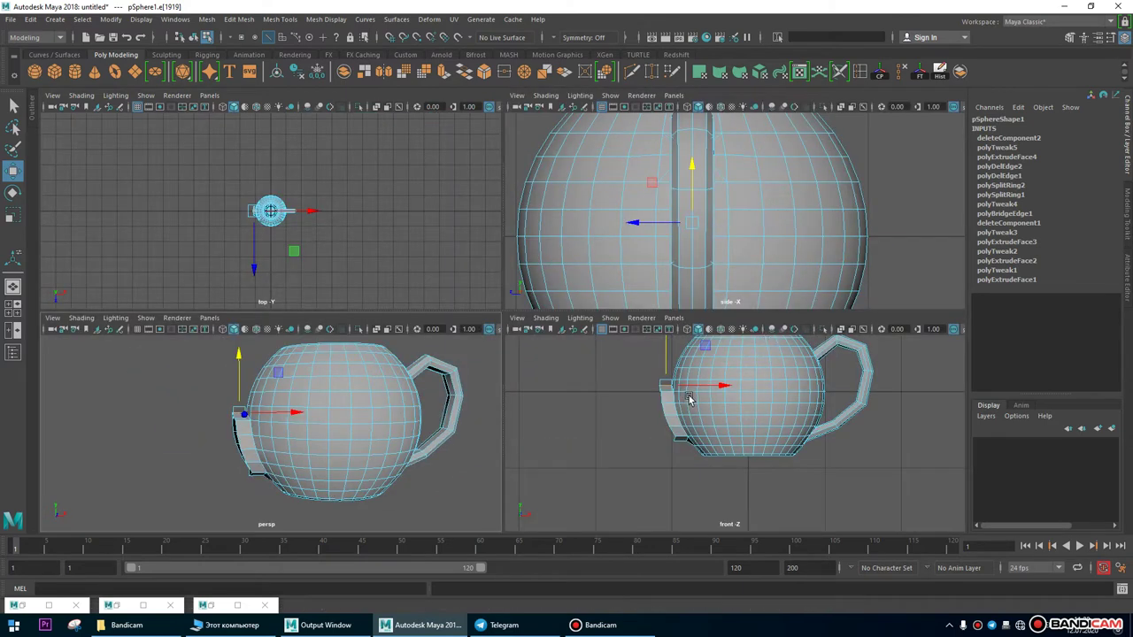
key("space")
scroll(423, 266, "up", 5)
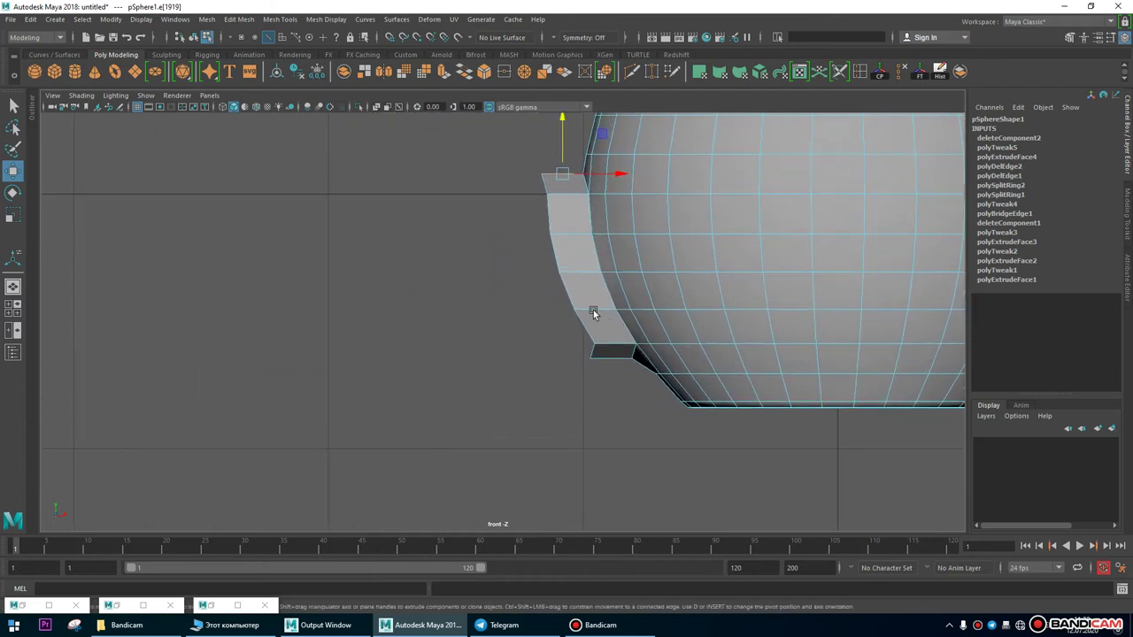
left_click(559, 250)
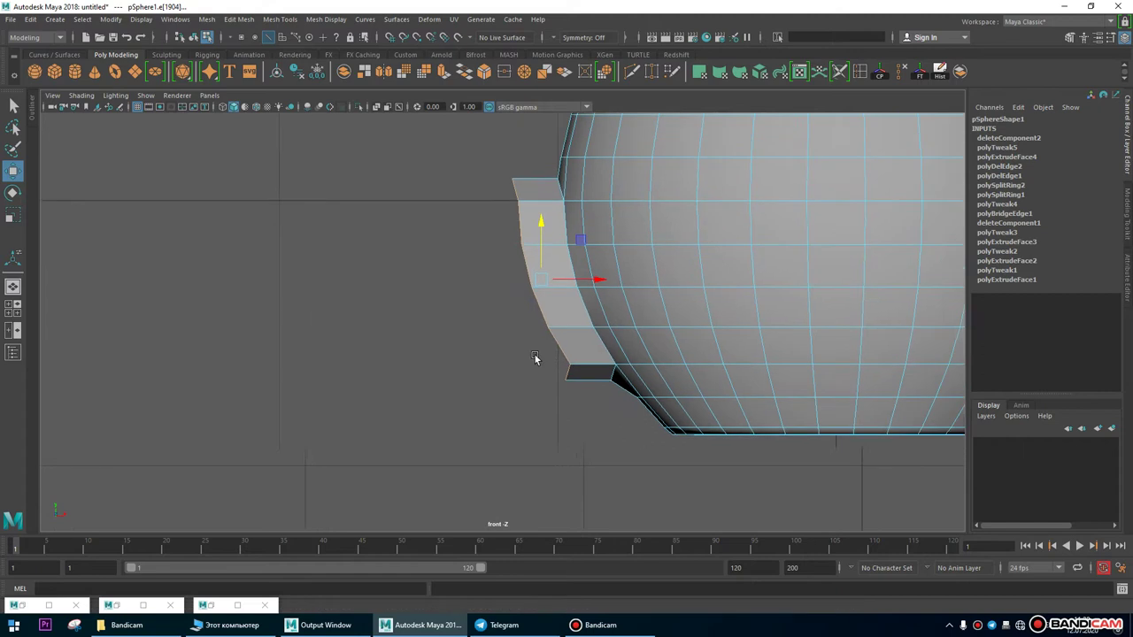
scroll(495, 265, "up", 1)
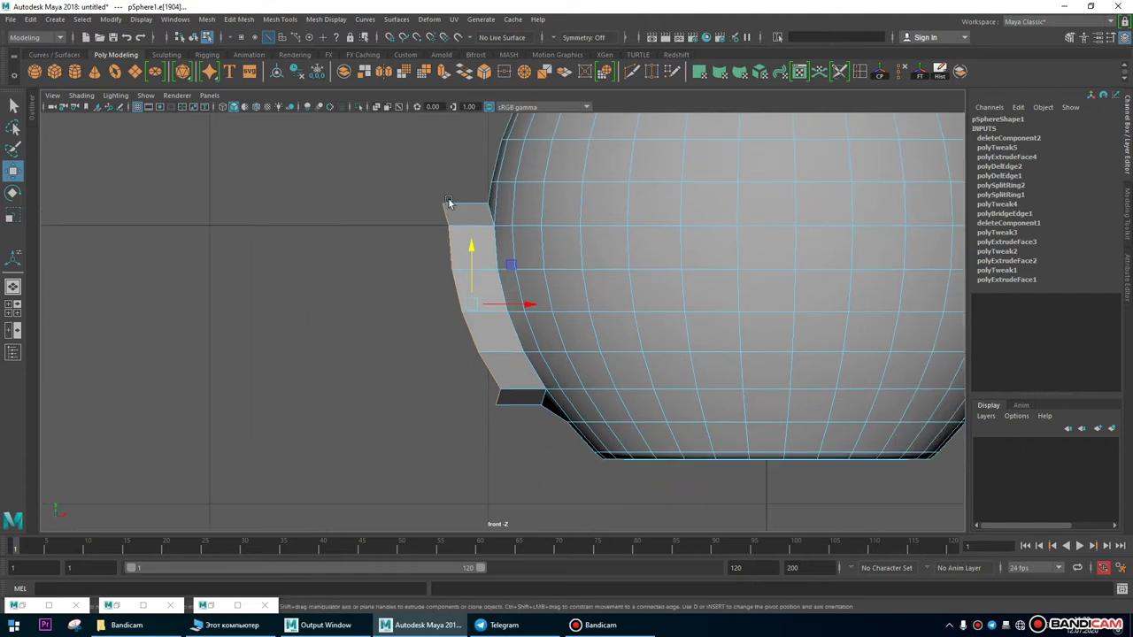
left_click(378, 107)
Move the lowest vertices of the opening's outer rim toward the body to continue the curve above them.
scroll(628, 392, "up", 3)
scroll(477, 268, "up", 2)
left_click(478, 268)
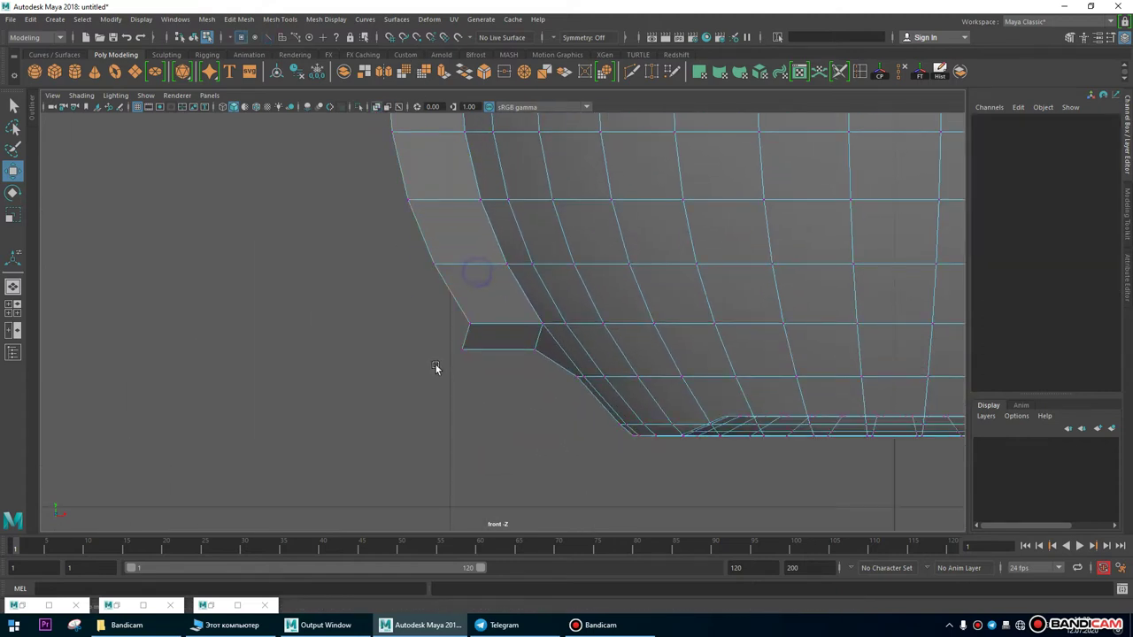
left_click(431, 343)
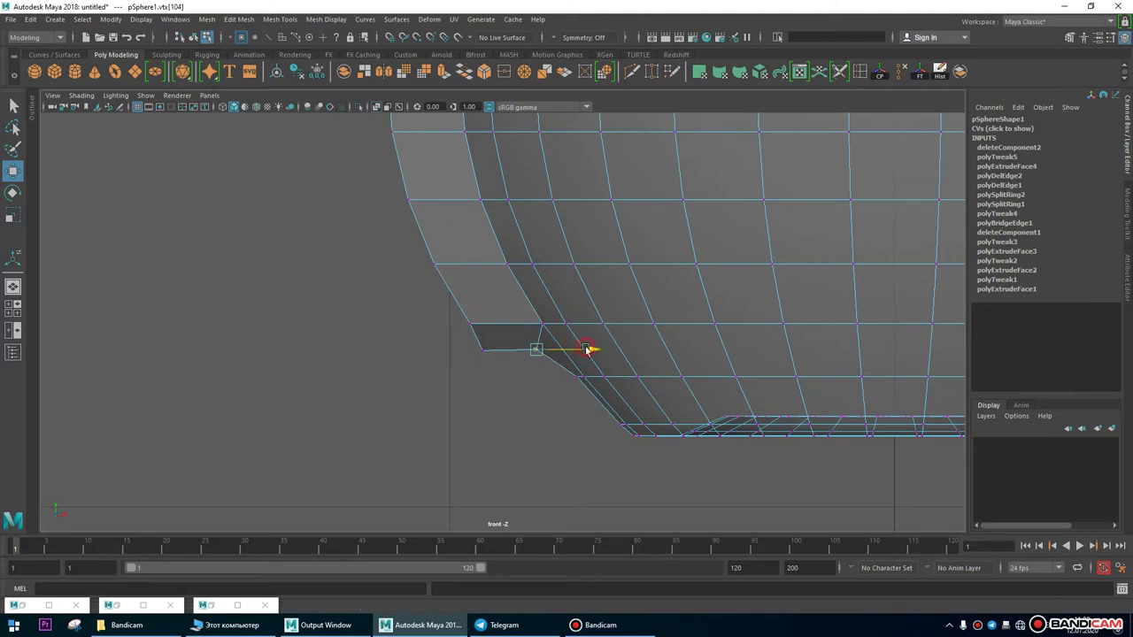
middle_click_drag(496, 312, 510, 340, "alt")
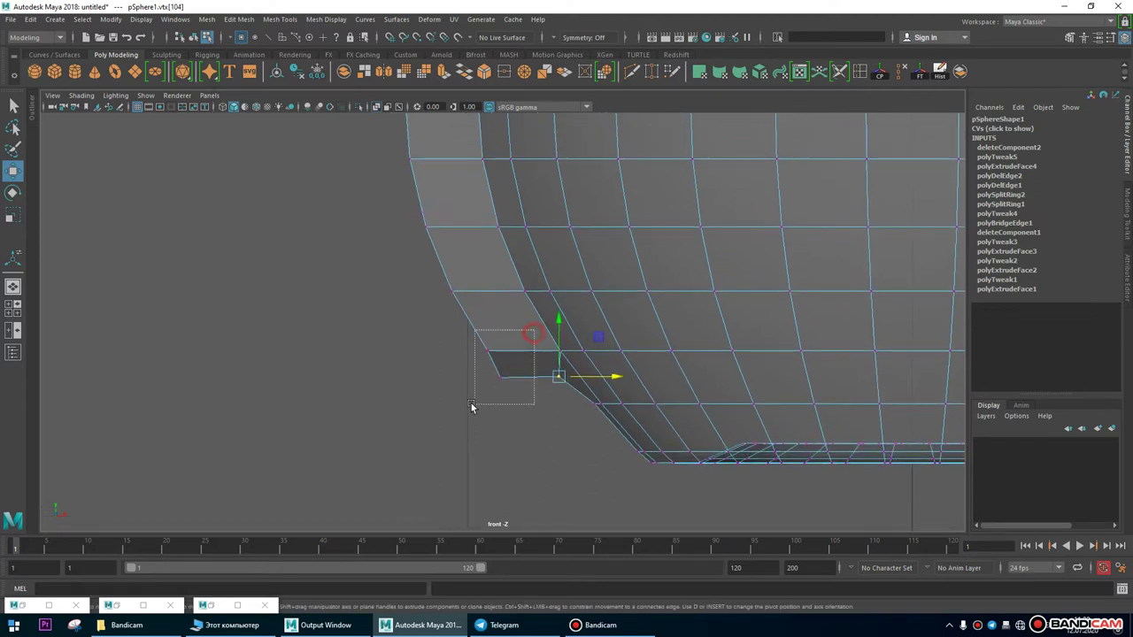
scroll(546, 362, "down", 6)
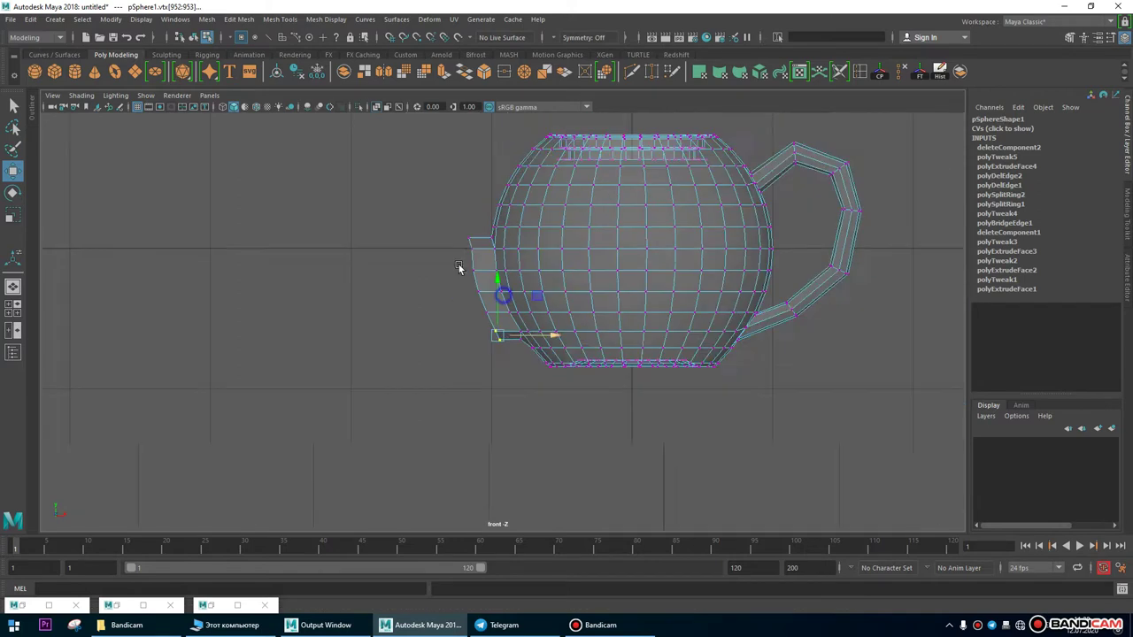
Shift the top vertices of the opening's outer rim horizontally so they line up with the rim below.
scroll(511, 245, "up", 5)
left_click(467, 281)
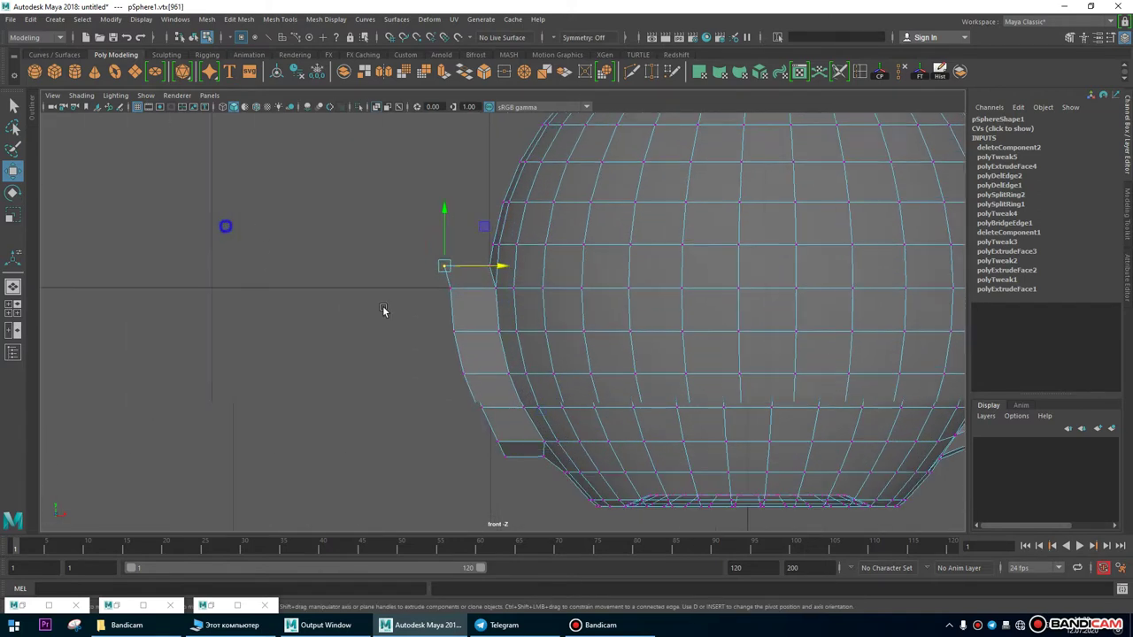
scroll(384, 311, "up", 3)
scroll(553, 299, "down", 5)
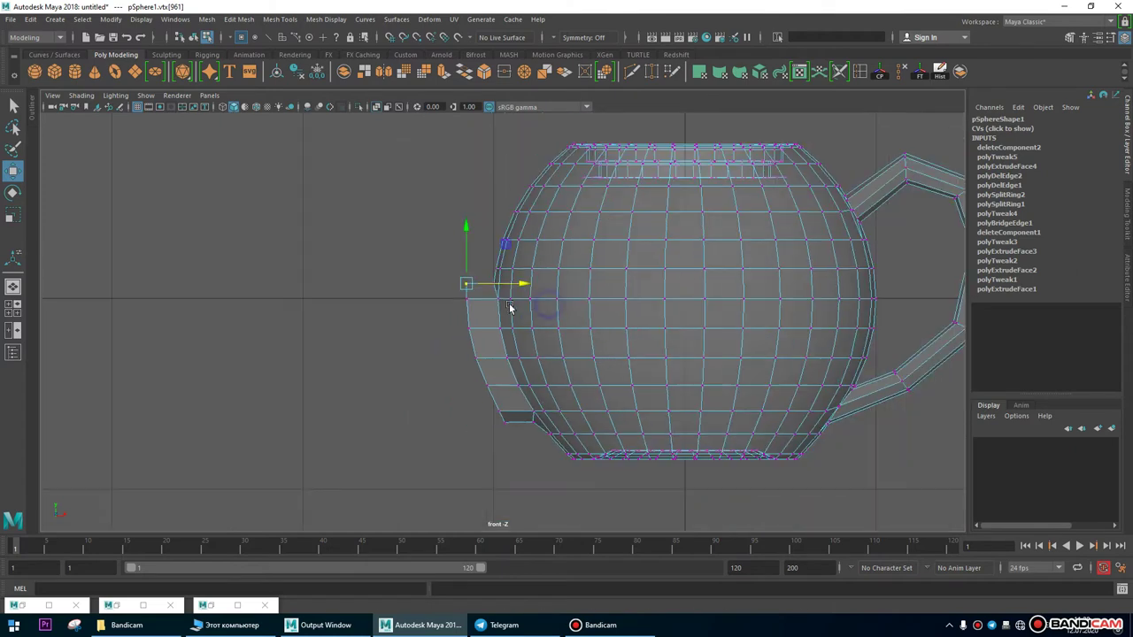
scroll(720, 384, "up", 4)
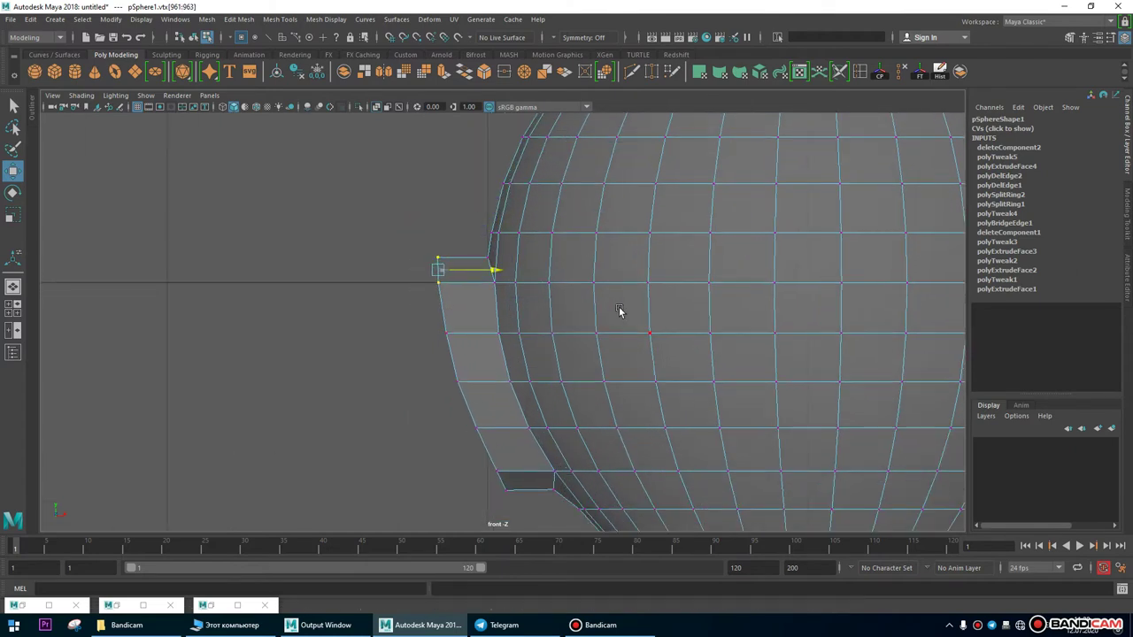
scroll(598, 325, "down", 5)
scroll(622, 457, "up", 5)
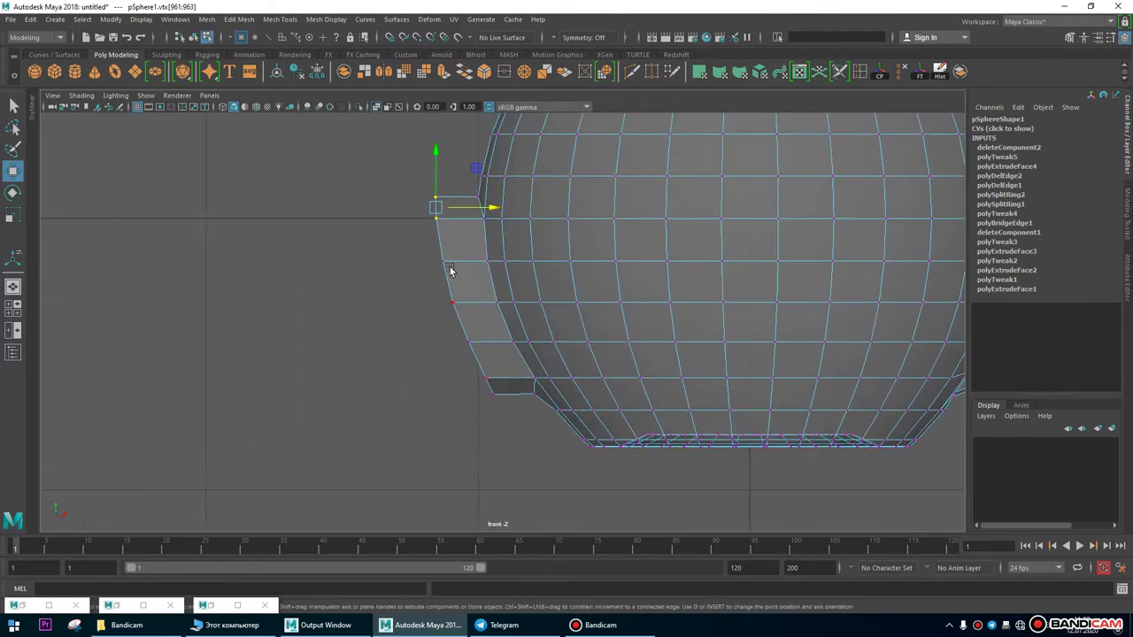
Select the whole outer rim edge loop of the spout opening in perspective and frame it in the front view.
left_click_drag(688, 349, 663, 339, "alt")
right_click_drag(513, 368, 431, 374, "alt")
right_click_drag(381, 344, 381, 305)
left_click(363, 336)
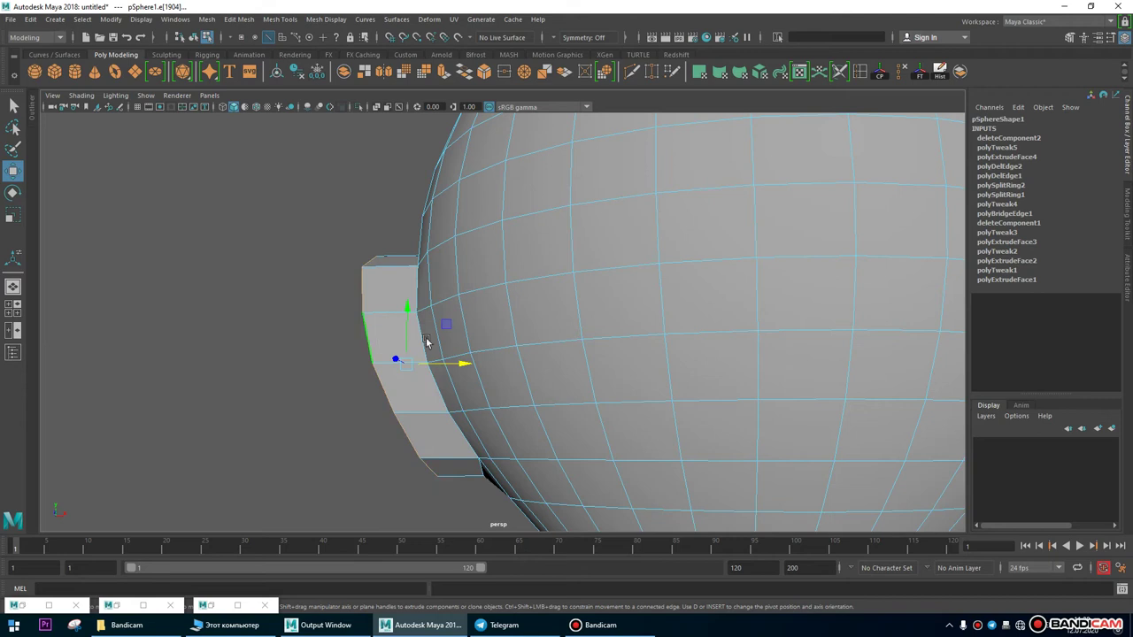
key("space")
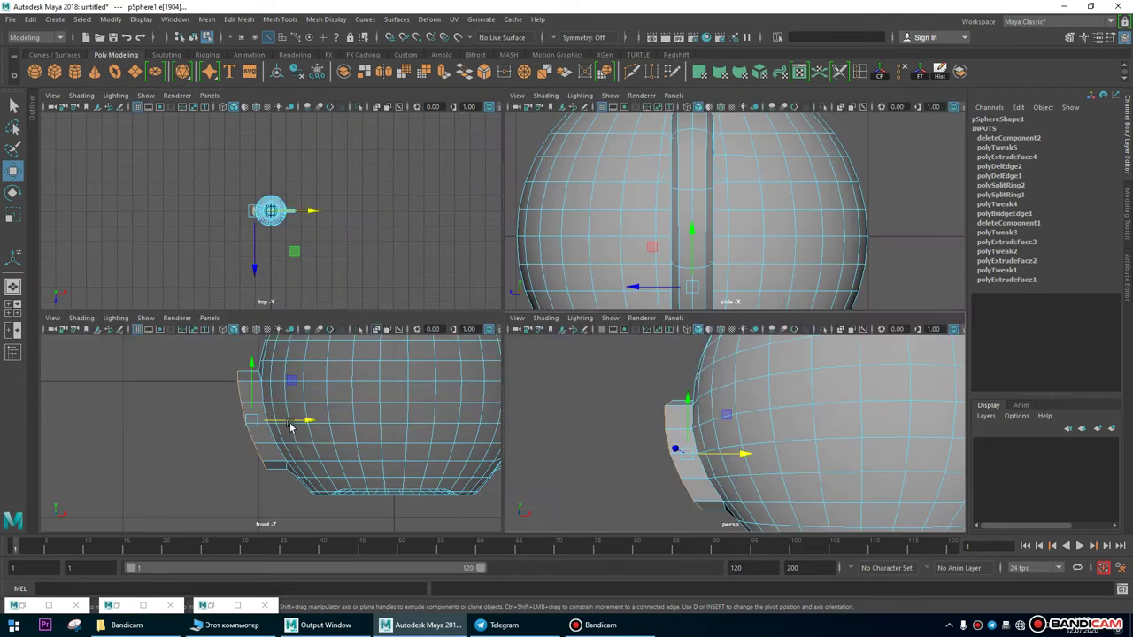
key("space")
right_click_drag(480, 324, 542, 268, "alt")
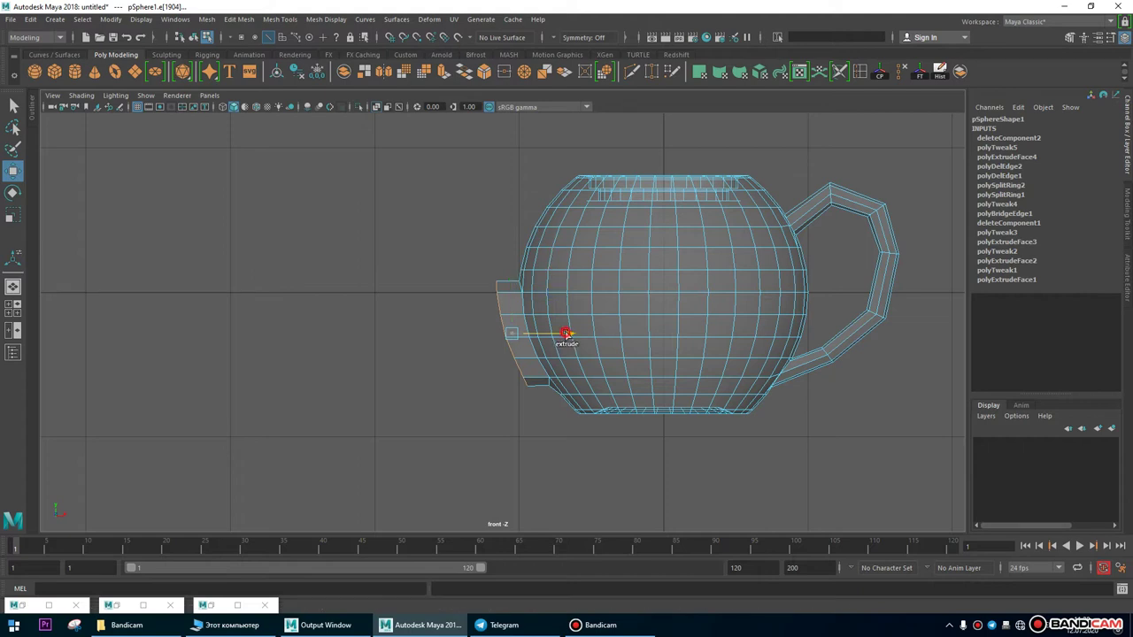
Try to extrude the rim loop outward and upward as a spout and rotate its end, then undo the attempts.
left_click_drag(566, 334, 534, 335)
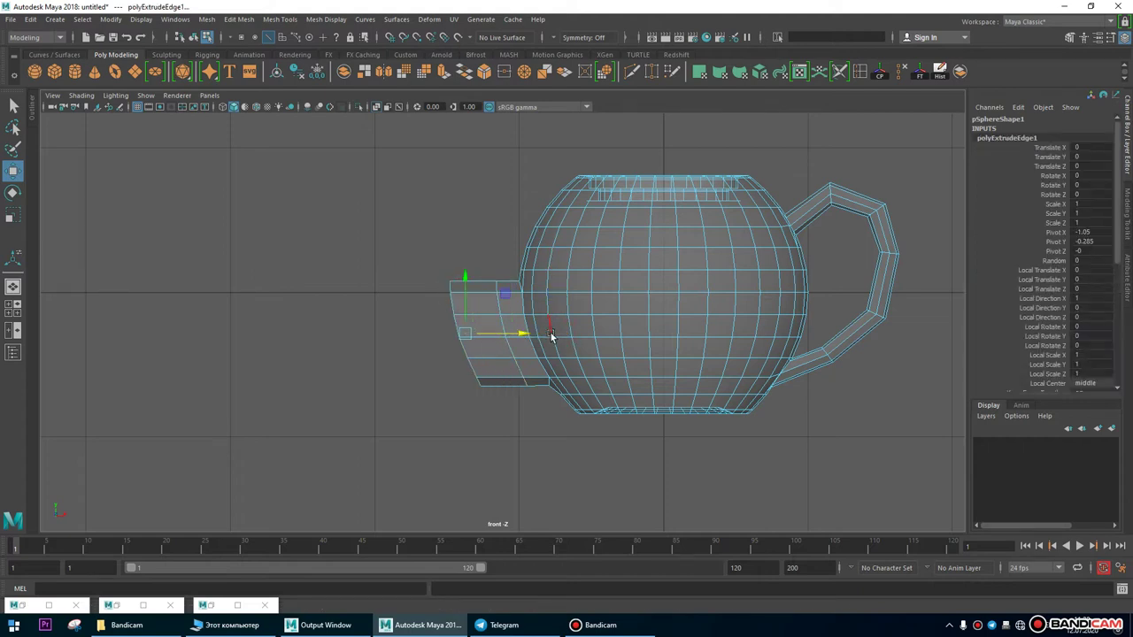
key("ctrl+z")
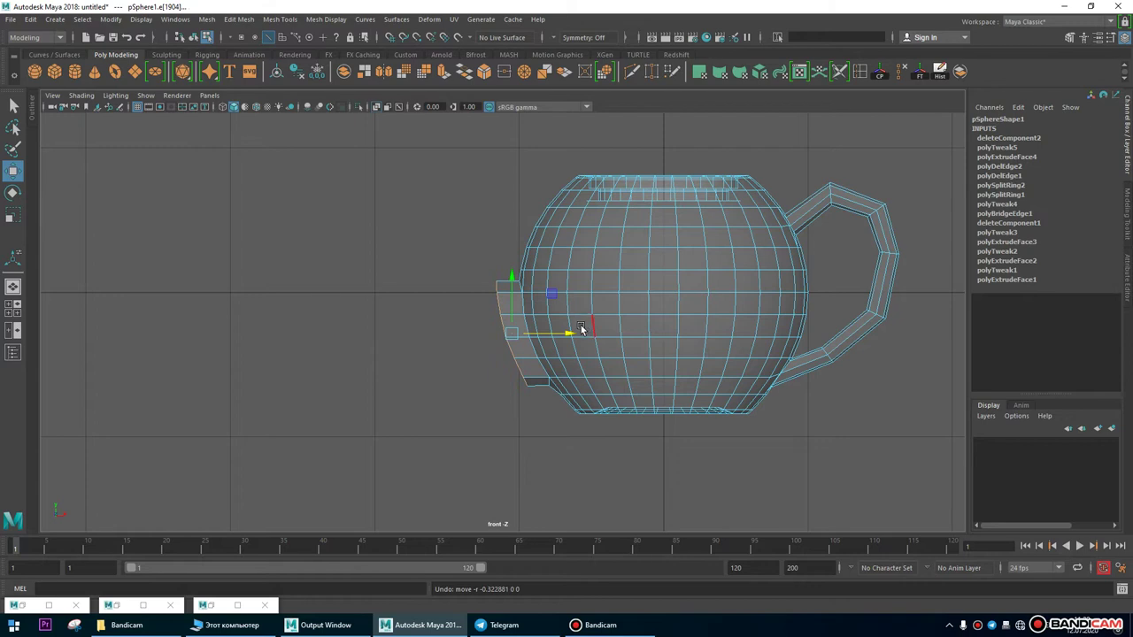
left_click_drag(571, 333, 387, 196, "shift")
left_click(13, 192)
left_click_drag(418, 142, 536, 354)
key("ctrl+z")
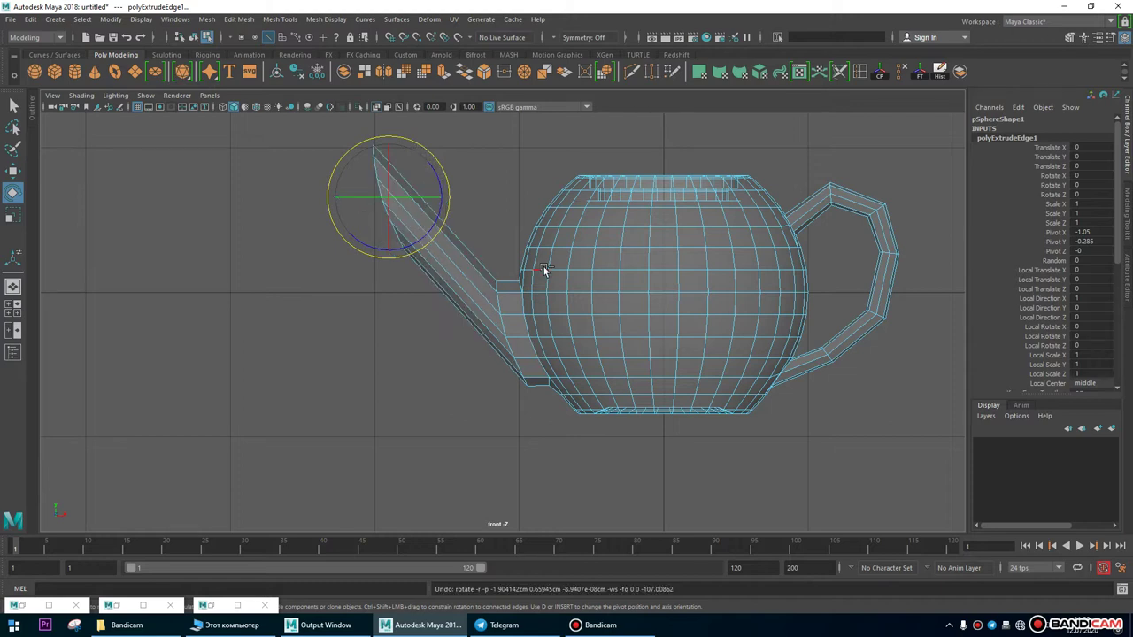
key("ctrl+z")
key("ctrl+z")
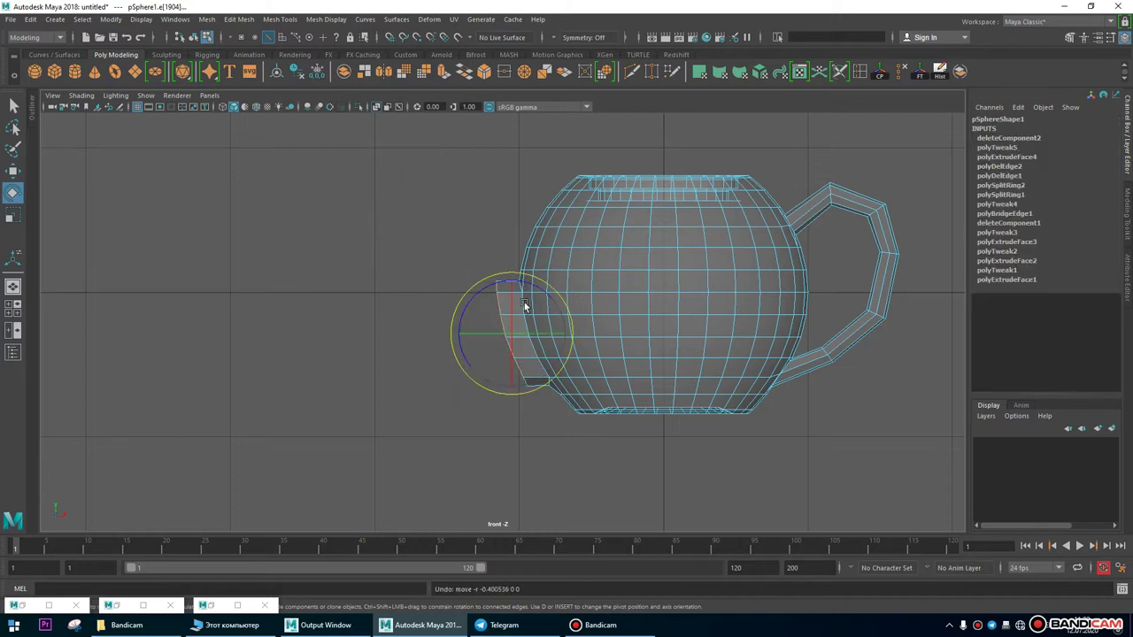
Extrude the opening's outer rim loop away from the body and raise it to form the first spout segment.
key("w")
left_click(570, 334)
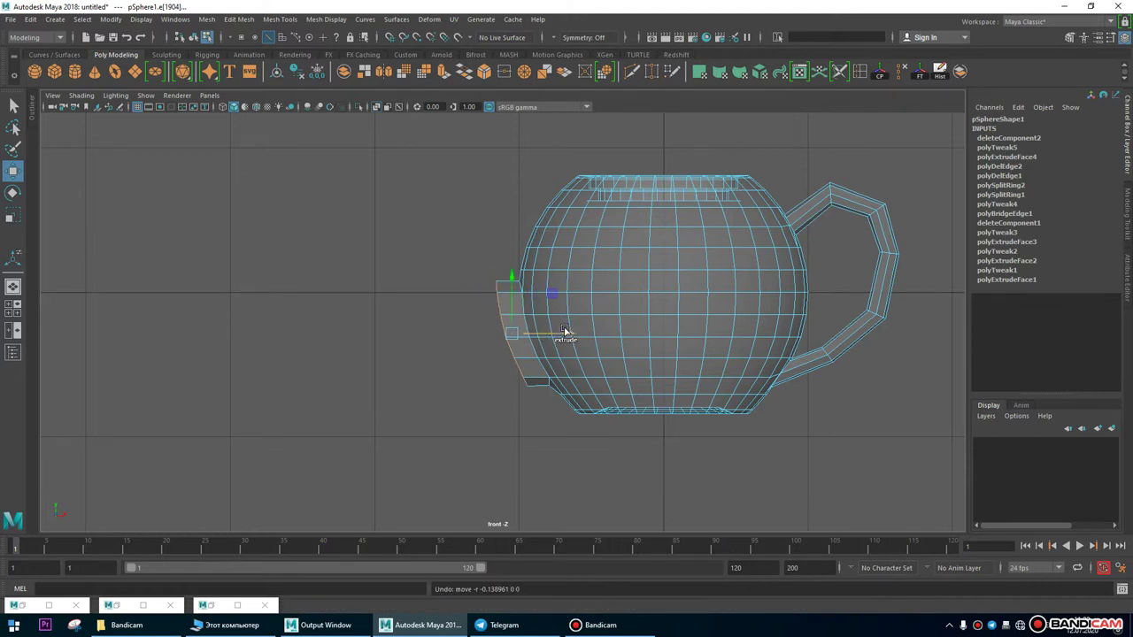
left_click_drag(569, 335, 526, 328, "shift")
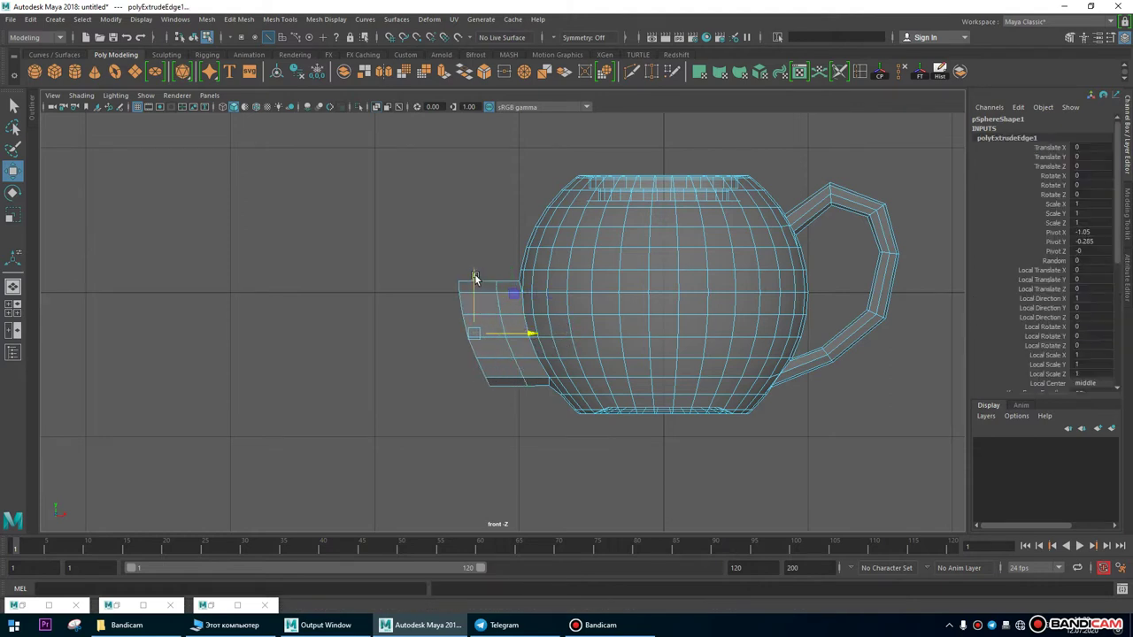
mouse_move(473, 260)
left_mouse_down()
mouse_move(512, 261)
mouse_move(478, 271)
left_mouse_up()
key("e")
key("r")
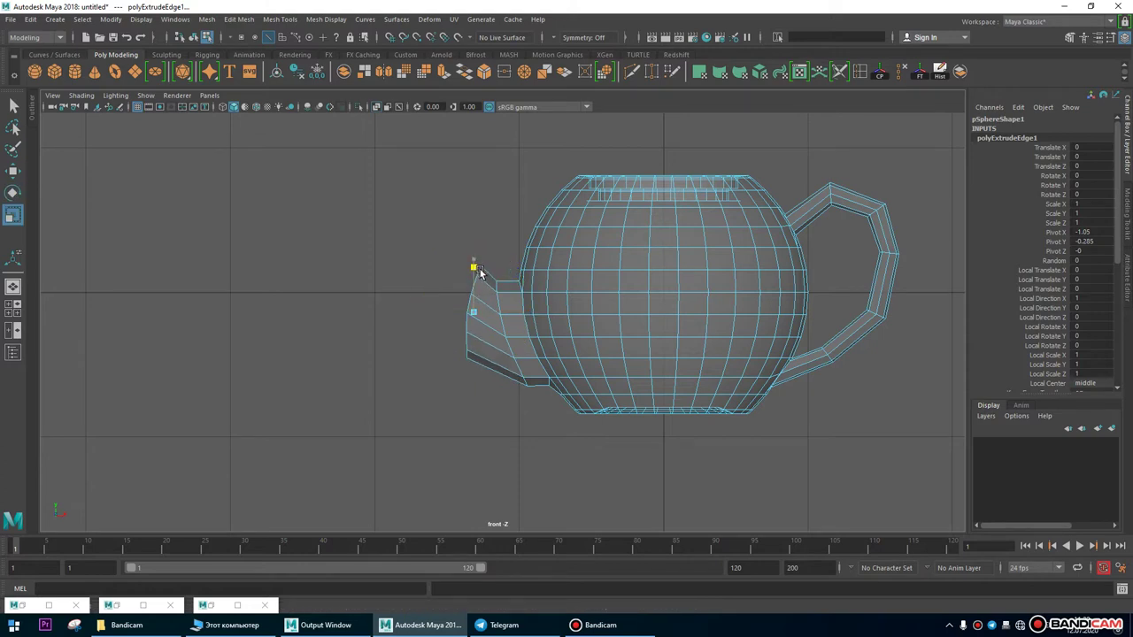
key("w")
left_click_drag(531, 311, 531, 313)
Extrude a second, longer spout segment outward and upward until its end rim nears the height of the body's top.
right_click_drag(532, 315, 544, 329, "alt")
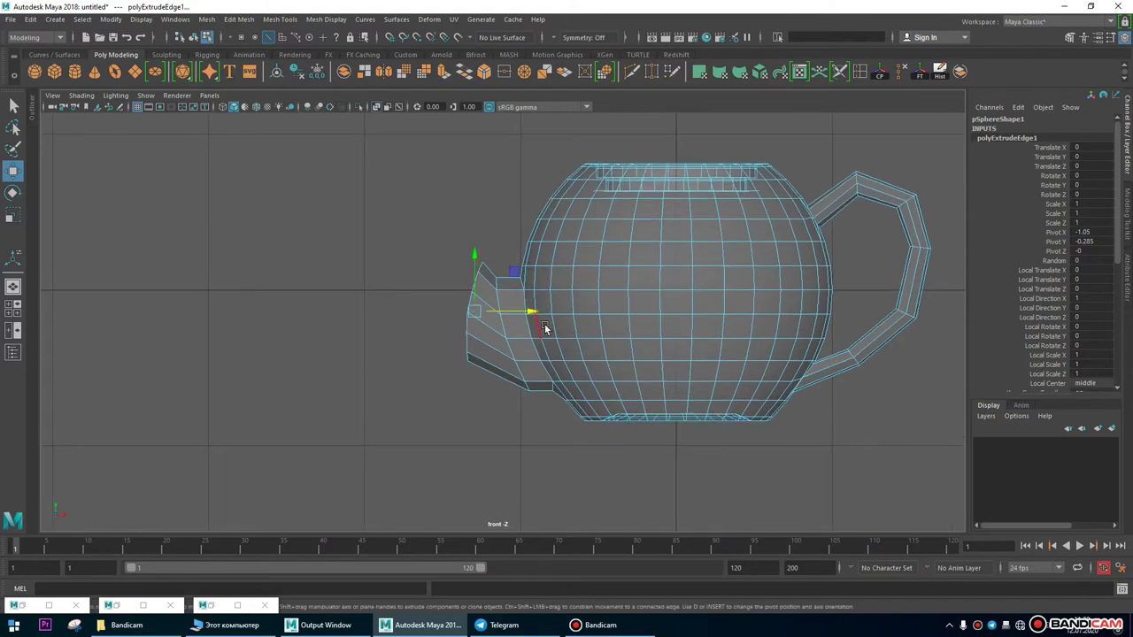
left_click_drag(533, 311, 451, 311, "shift")
left_click_drag(416, 254, 581, 294)
key("e")
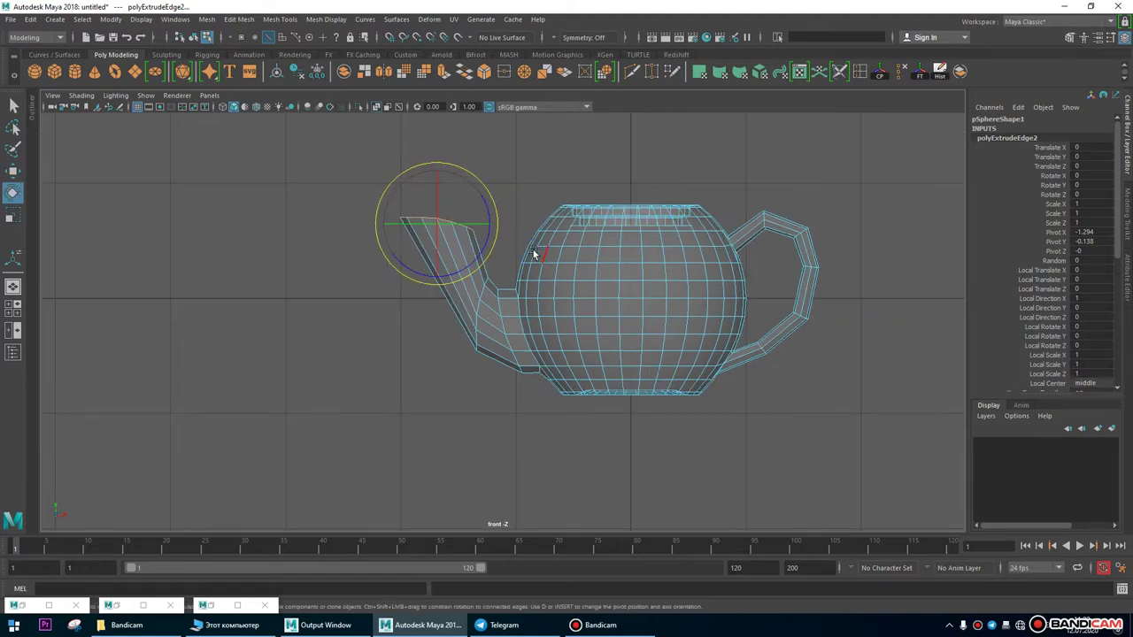
Scale the spout's end rim narrower in the perspective view to taper the tip.
left_click(12, 286)
scroll(579, 329, "down", 5)
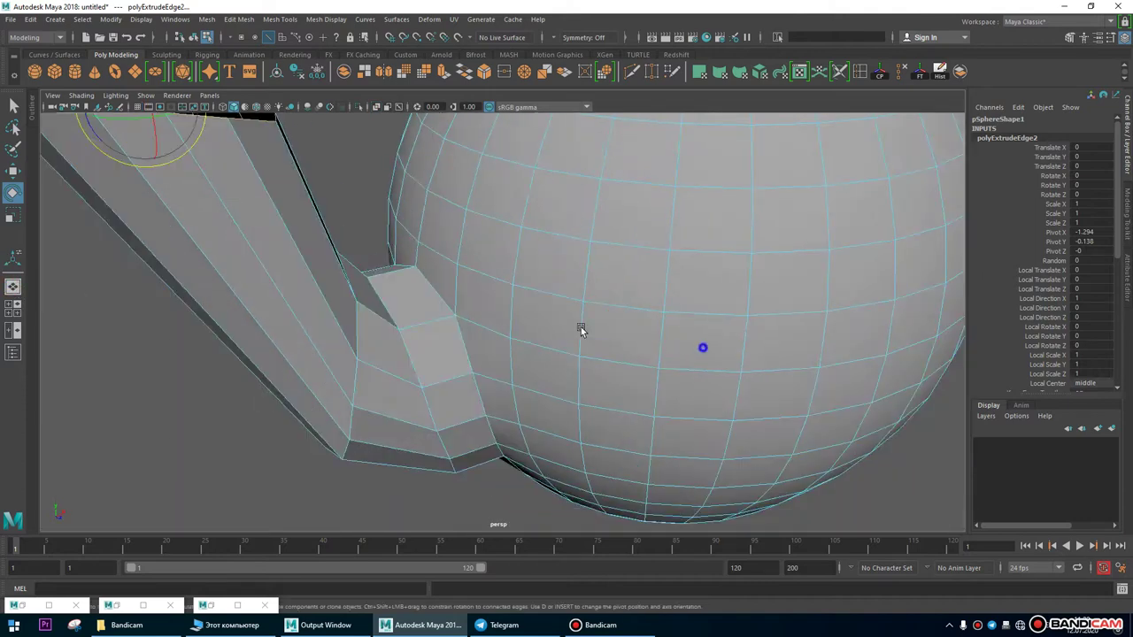
mouse_move(433, 337)
left_mouse_down("alt")
mouse_move(440, 384)
mouse_move(452, 347)
left_mouse_up("alt")
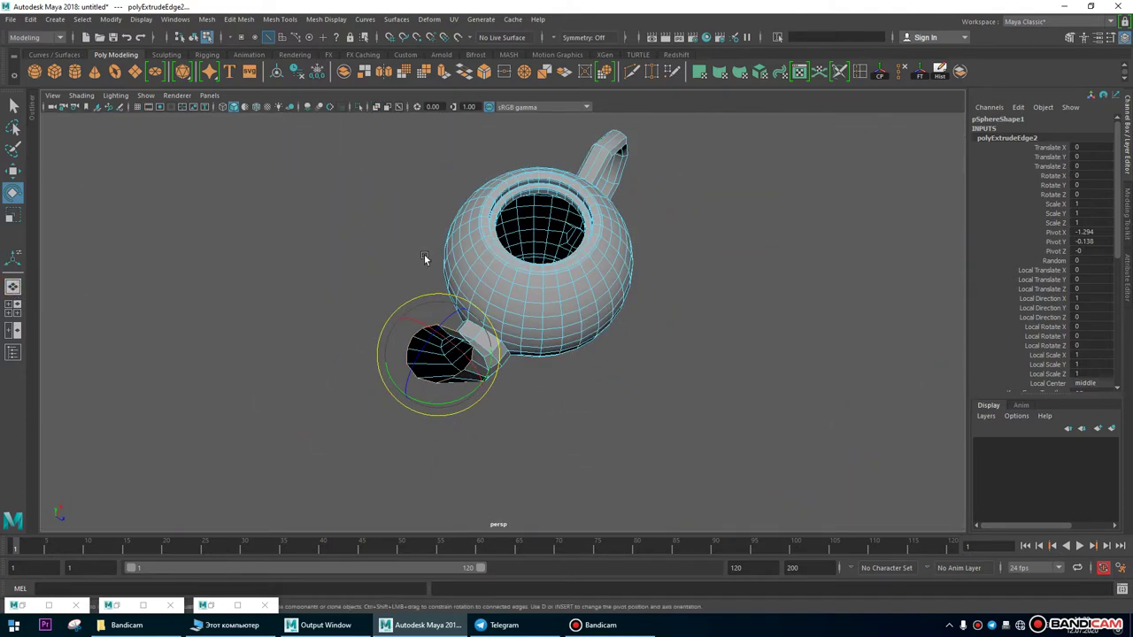
key("r")
left_click_drag(349, 237, 431, 286, "alt")
scroll(478, 303, "down", 3)
right_click_drag(431, 286, 688, 410, "alt")
left_click_drag(688, 410, 509, 270, "alt")
left_click_drag(443, 281, 222, 286)
scroll(354, 337, "up", 3)
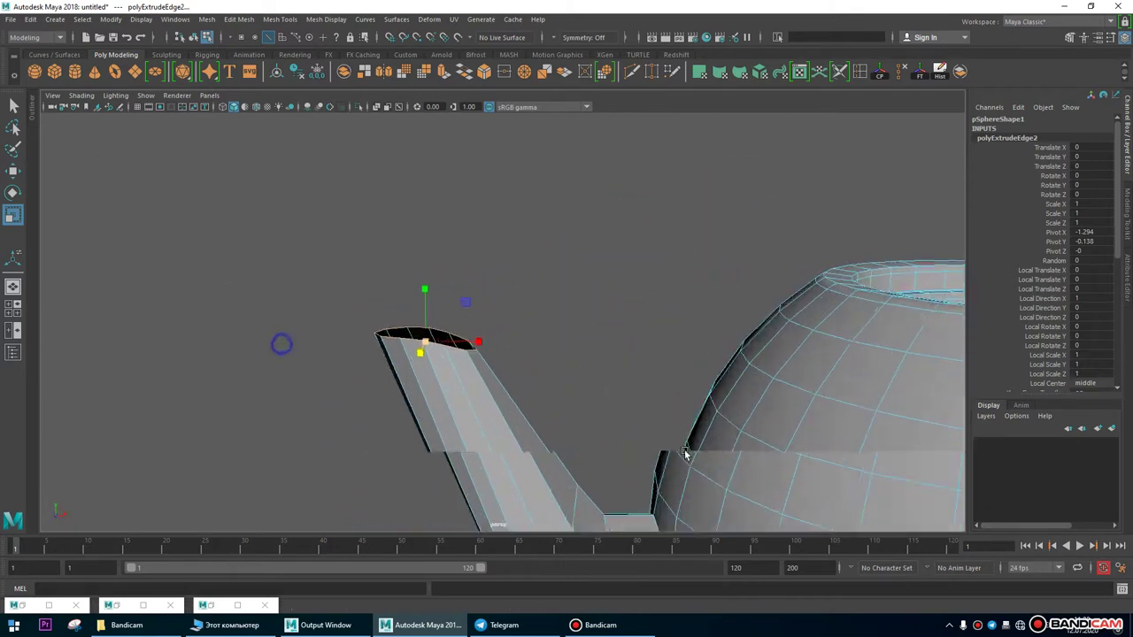
left_click_drag(531, 372, 640, 379, "alt")
Flatten the spout's end rim vertically in the front view so the mouth is level.
key("space")
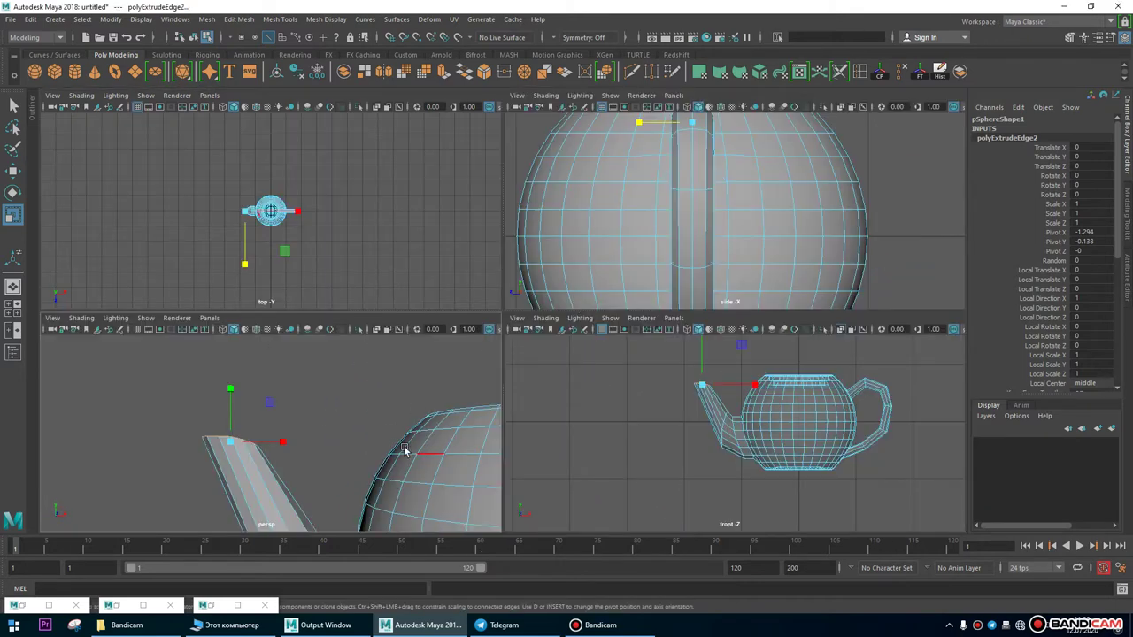
key("space")
scroll(586, 336, "up", 5)
scroll(363, 377, "down", 2)
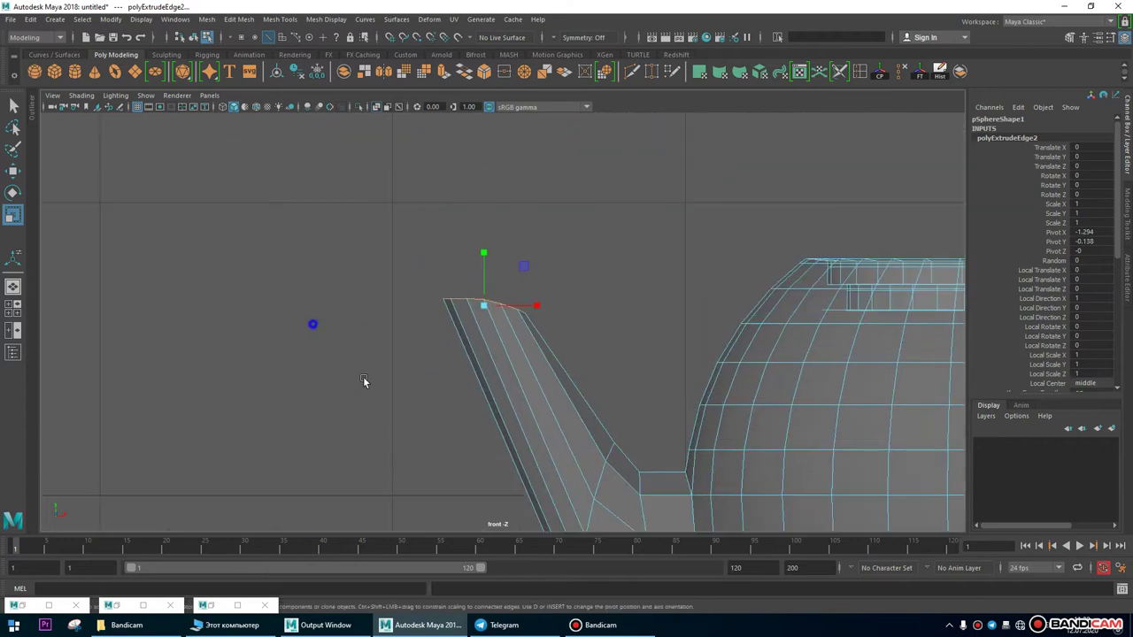
scroll(423, 288, "up", 2)
left_click_drag(475, 250, 486, 298)
scroll(532, 443, "down", 6)
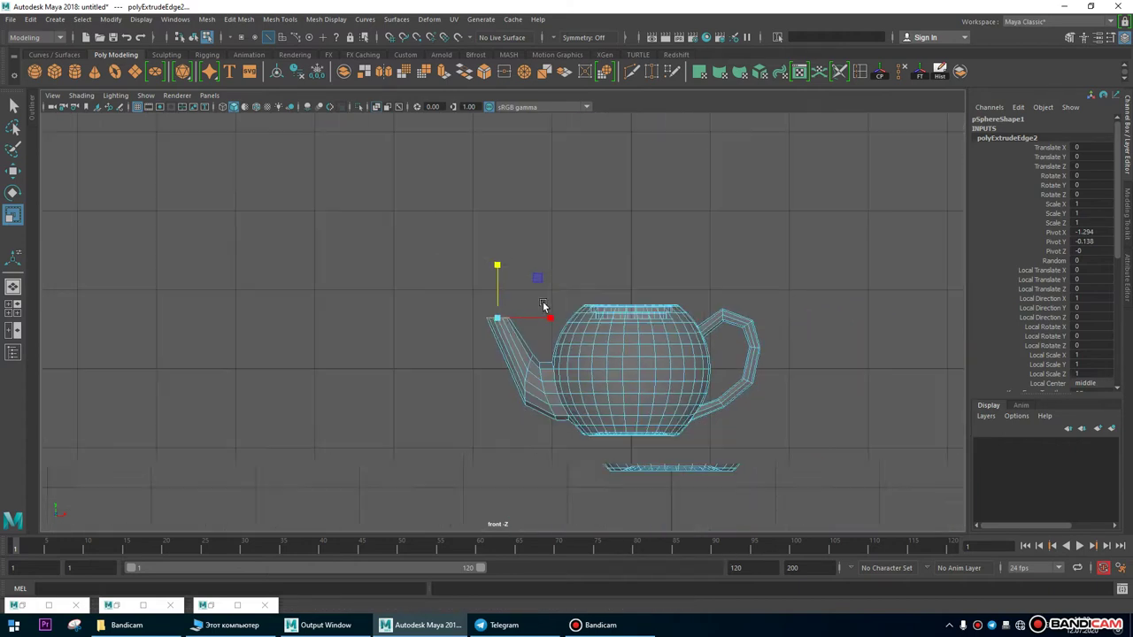
scroll(506, 324, "up", 3)
Select the edge loop at the spout's base and shift it slightly toward the body in the front view.
left_click(12, 286)
left_click_drag(611, 380, 665, 387, "alt")
scroll(408, 324, "up", 4)
left_click(586, 435)
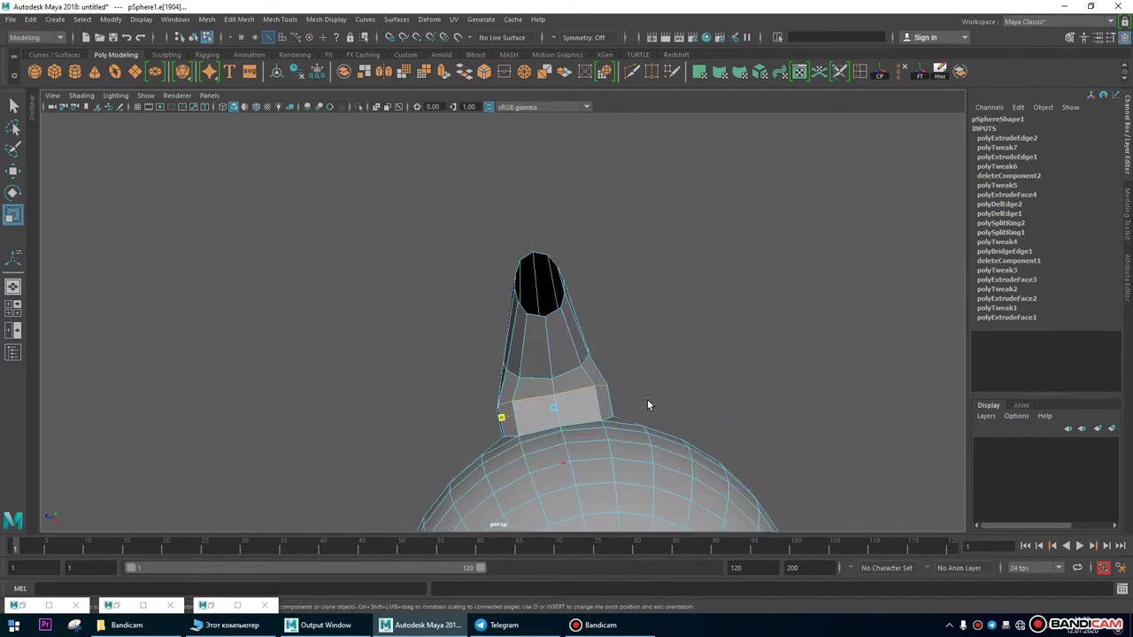
left_click_drag(637, 425, 458, 397, "alt")
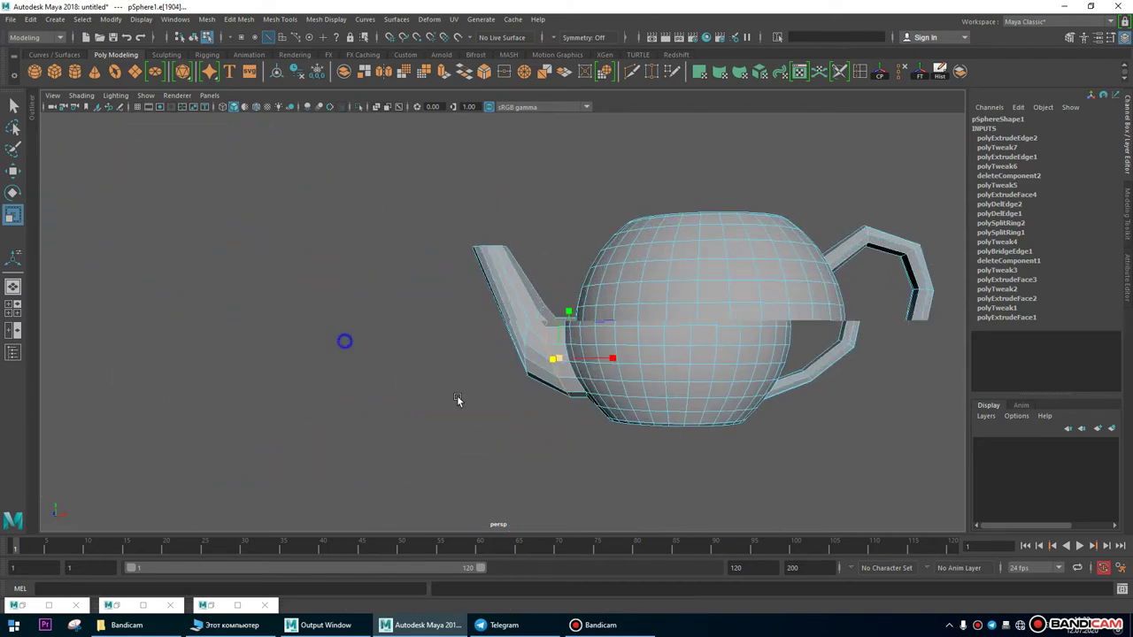
scroll(534, 246, "up", 3)
key("space")
key("space")
scroll(445, 365, "up", 1)
middle_click_drag(444, 365, 534, 195, "alt")
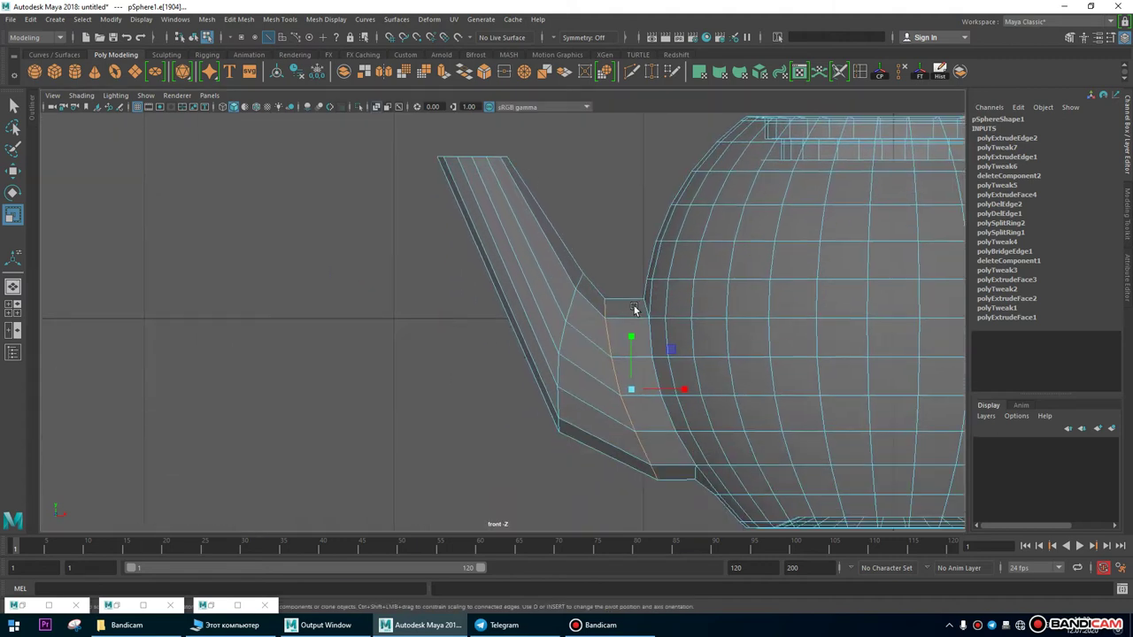
key("w")
left_click_drag(687, 392, 691, 389)
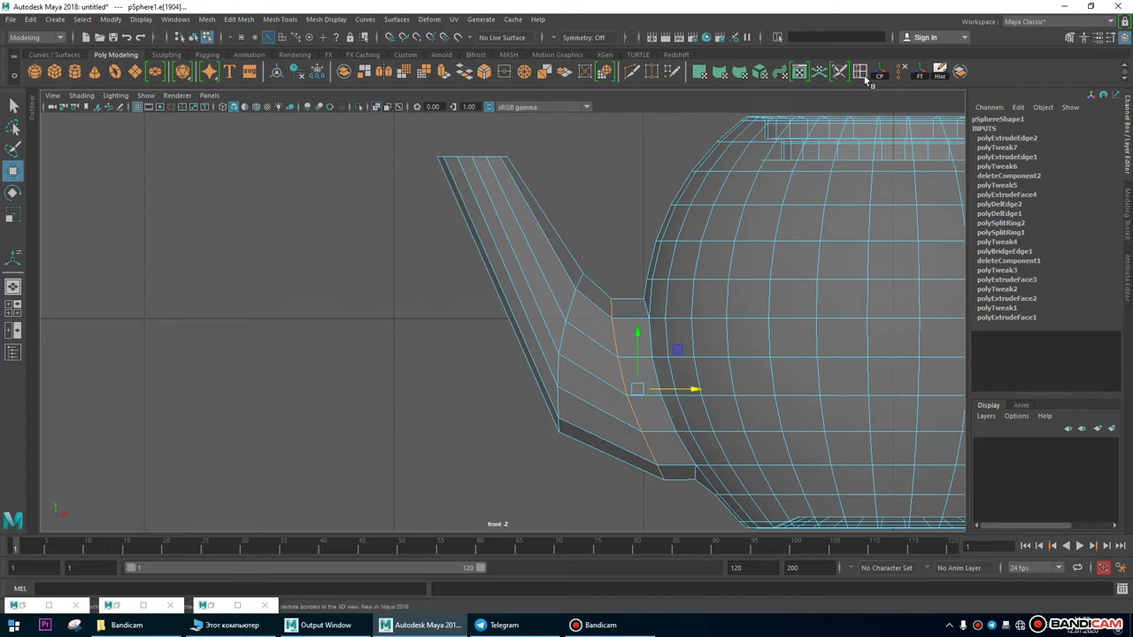
Insert an edge loop around the middle of the upper spout segment.
left_click(280, 20)
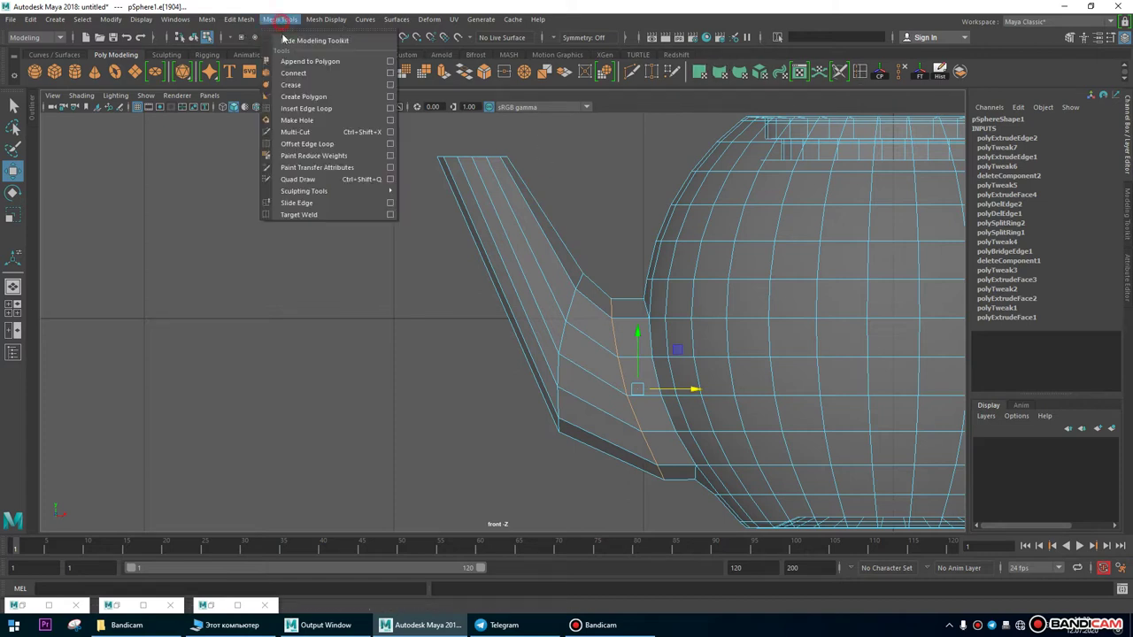
left_click(305, 106)
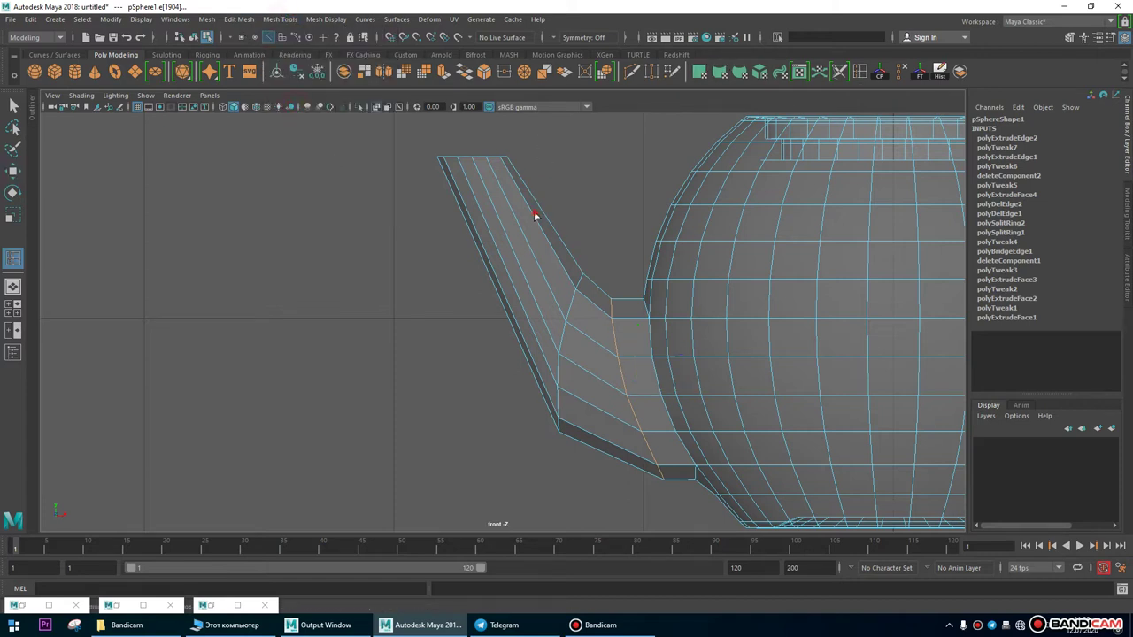
left_click(546, 236)
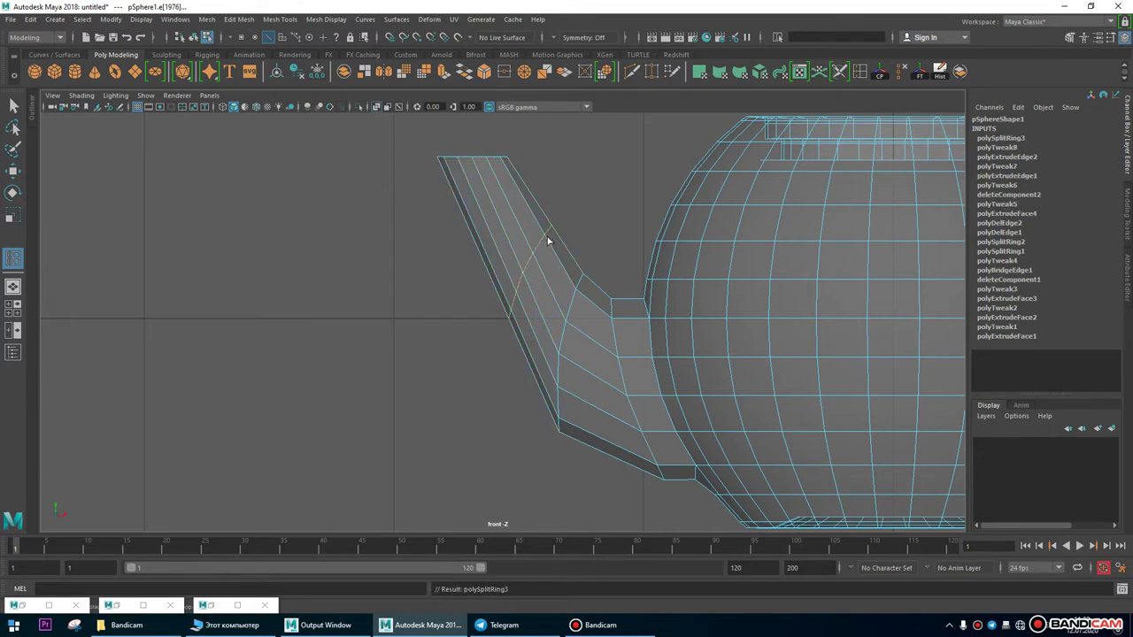
Select the vertices of the spout's tip and move them outward, away from the body.
key("w")
right_click_drag(504, 211, 370, 120)
left_click_drag(374, 122, 500, 159)
left_click_drag(442, 129, 437, 148)
scroll(324, 243, "down", 5)
scroll(699, 404, "up", 6)
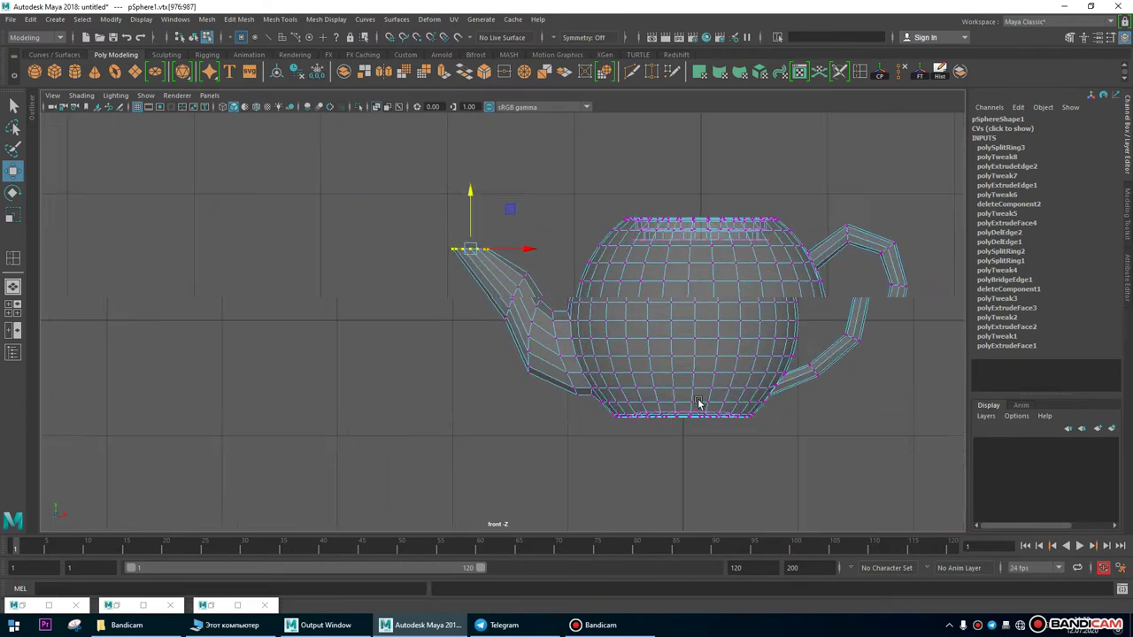
scroll(592, 287, "down", 3)
scroll(567, 399, "up", 1)
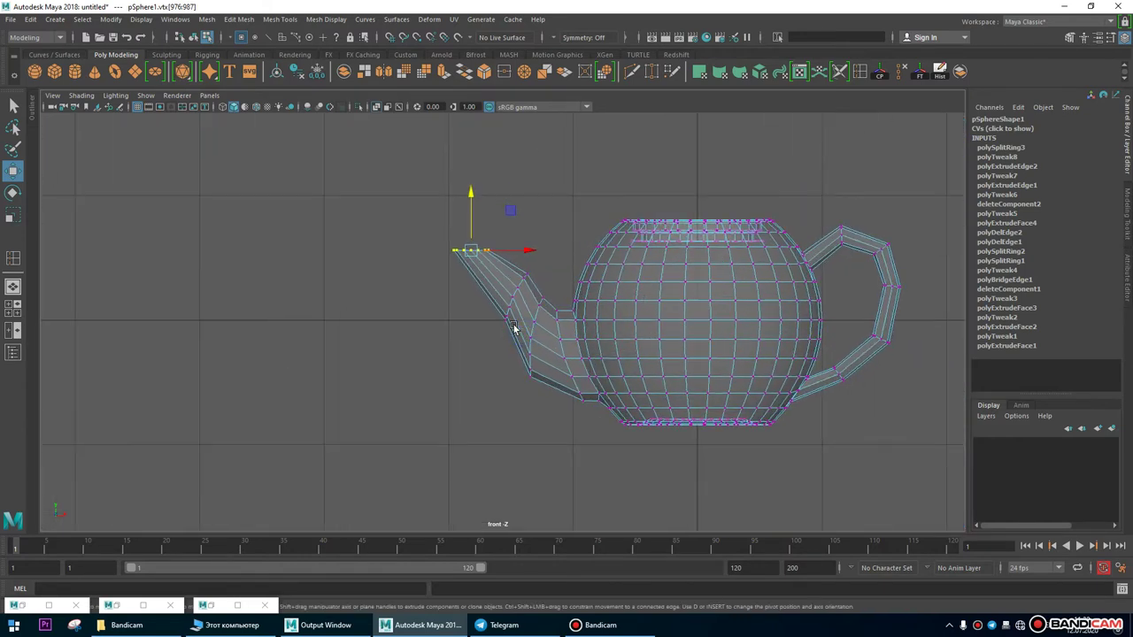
Rotate the inserted vertex ring across the spout, scale it narrower horizontally, and raise it slightly.
scroll(513, 324, "up", 4)
left_click_drag(545, 231, 465, 352)
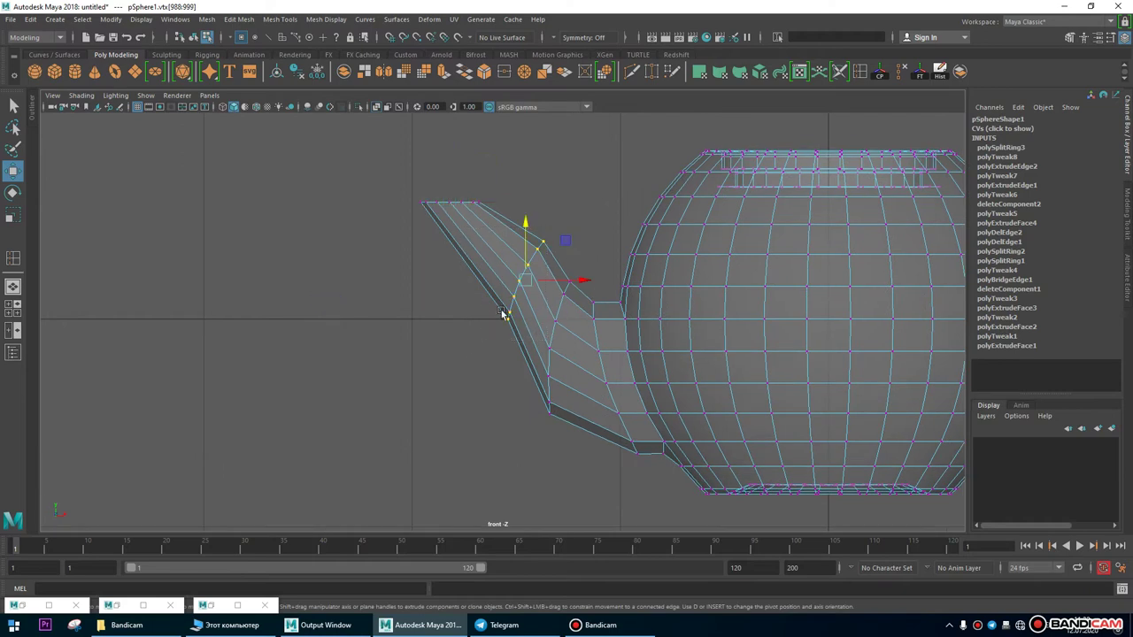
key("e")
left_click_drag(540, 217, 573, 242)
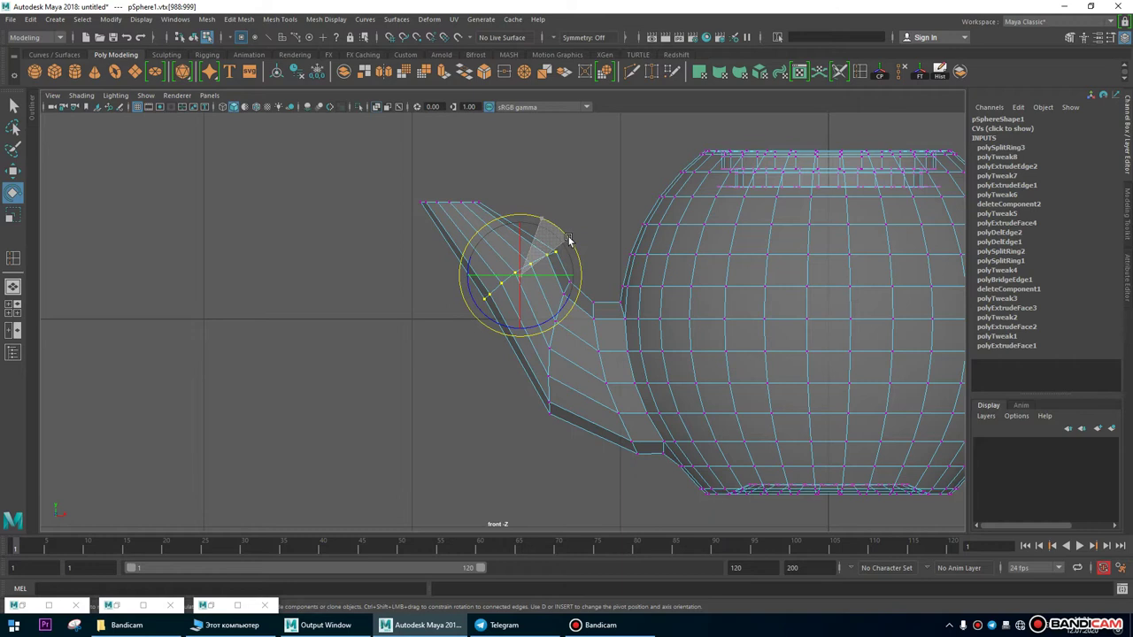
key("r")
left_click_drag(571, 275, 553, 276)
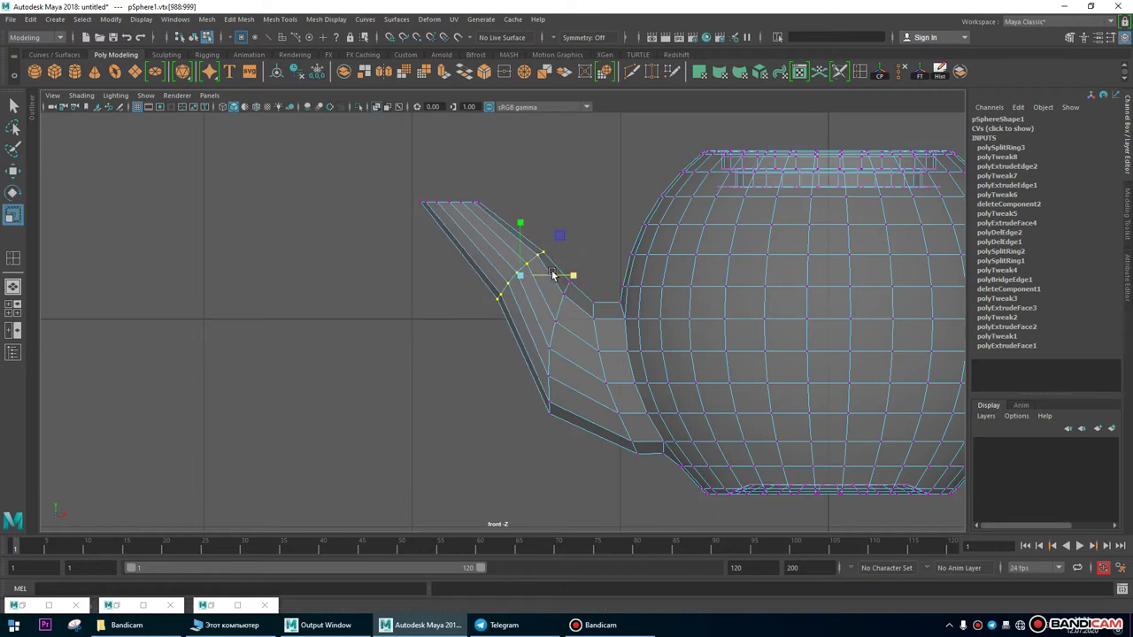
key("w")
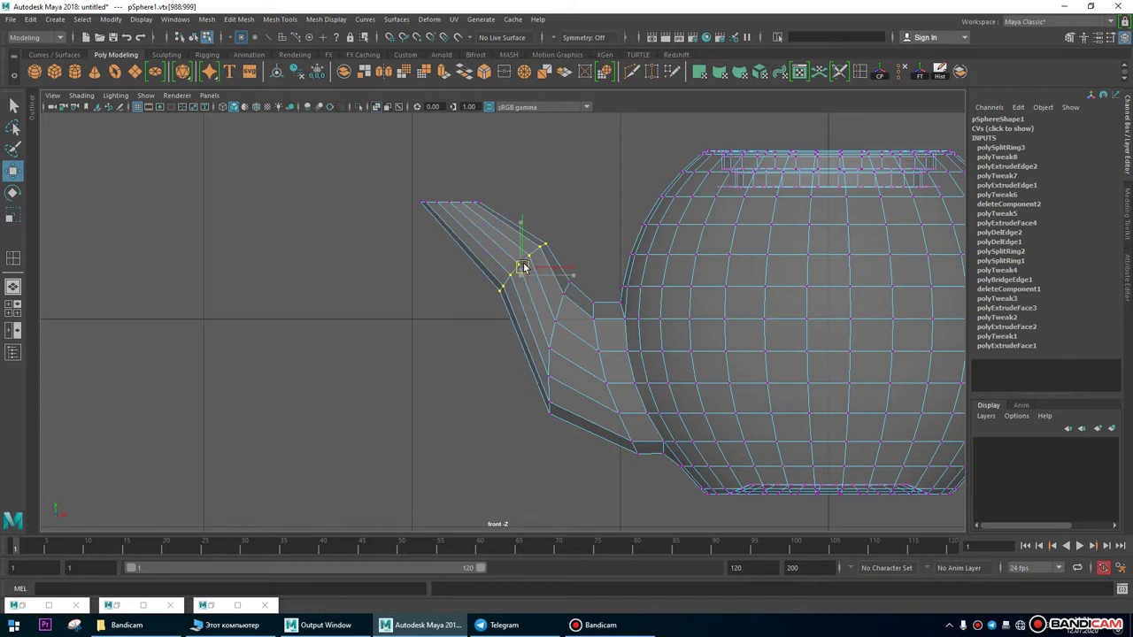
Move the upper vertices of the spout's base ring slightly toward the body.
scroll(655, 418, "down", 5)
scroll(655, 417, "up", 3)
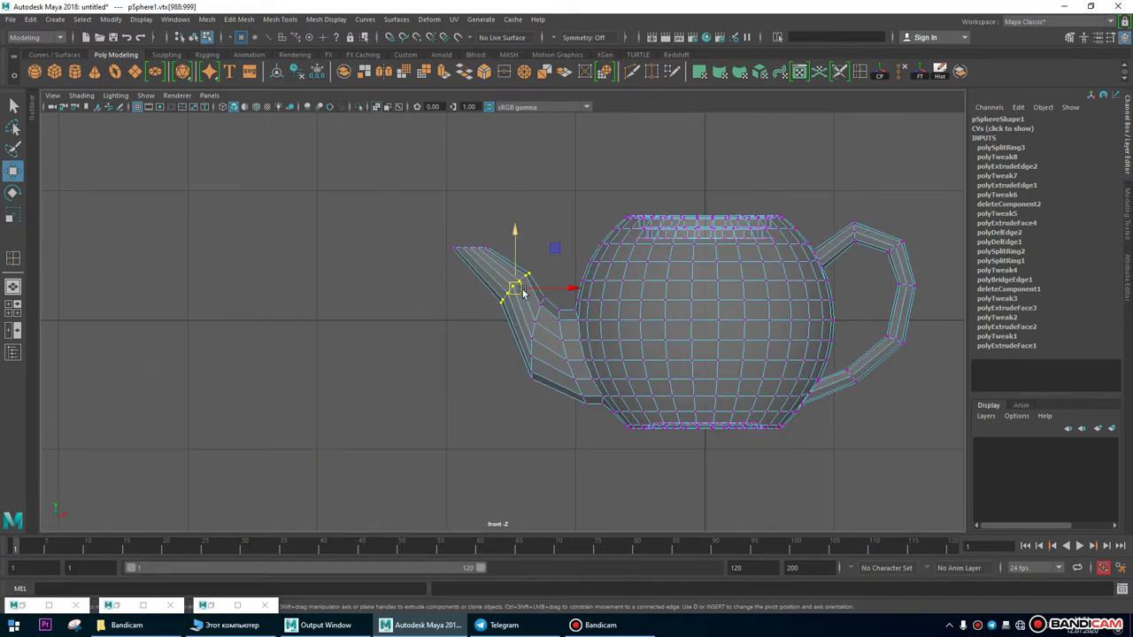
scroll(574, 352, "up", 2)
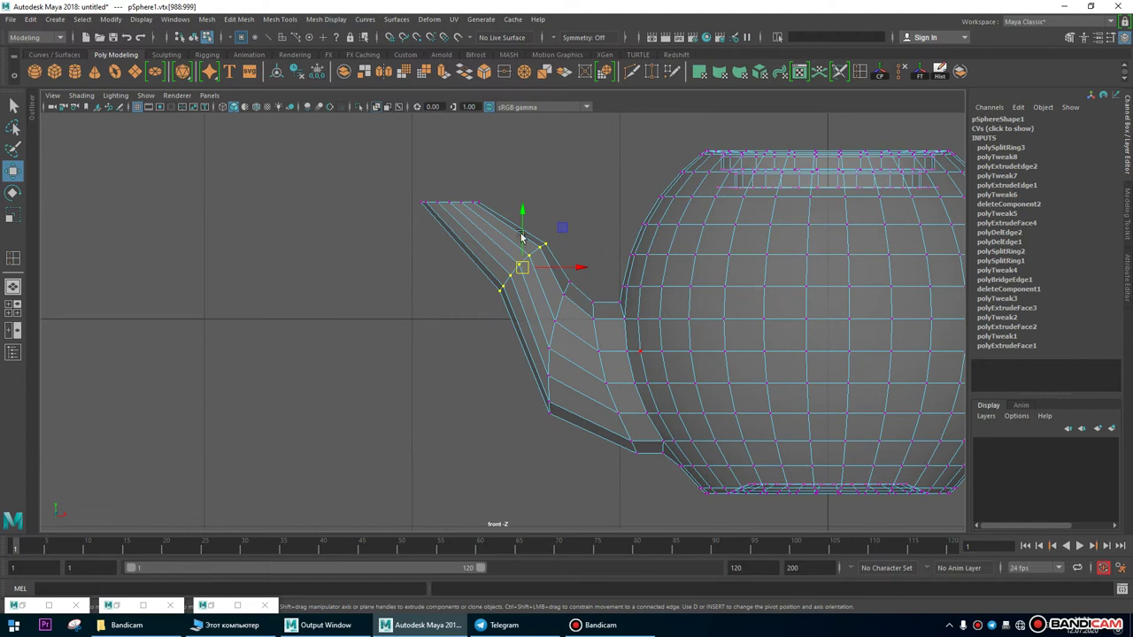
scroll(440, 232, "up", 3)
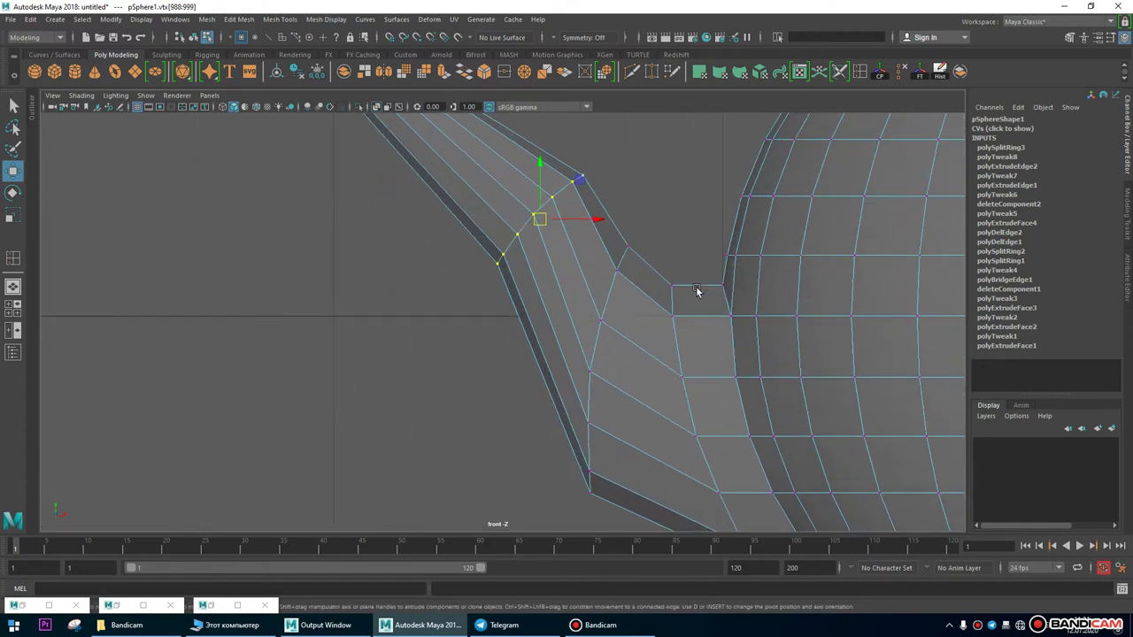
scroll(557, 245, "down", 4)
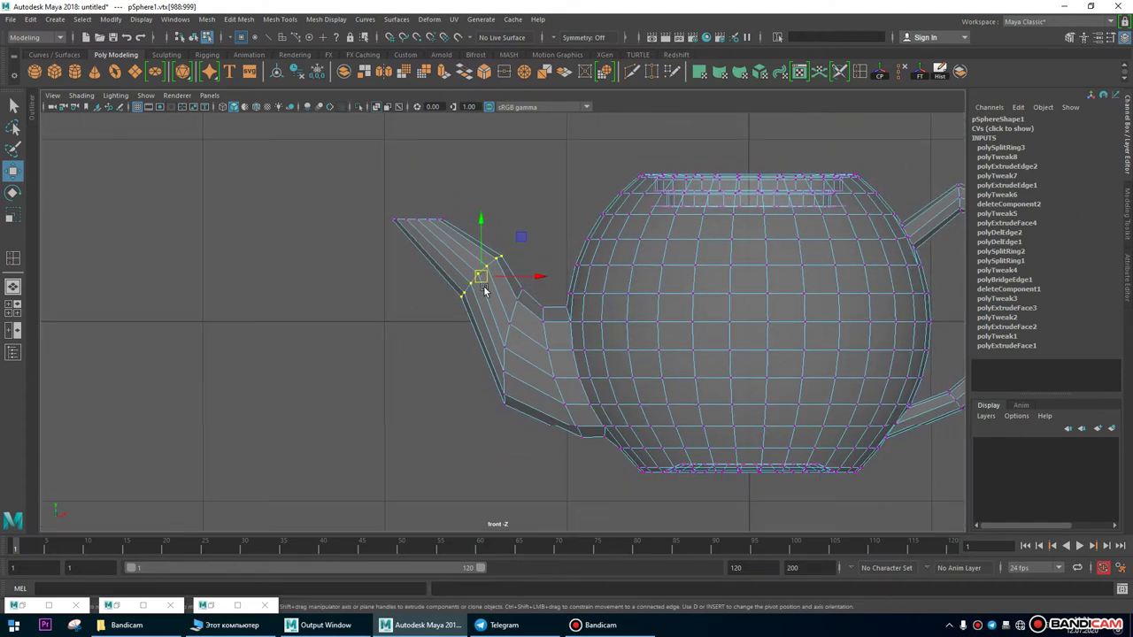
scroll(504, 301, "up", 4)
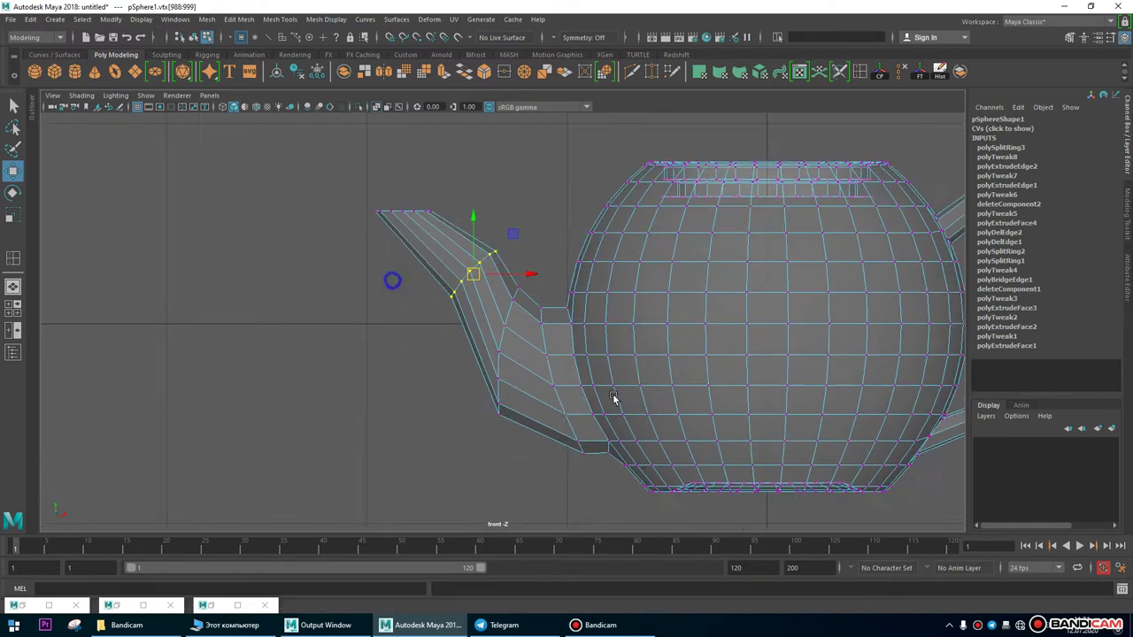
left_click(559, 322)
left_click_drag(563, 324, 577, 324)
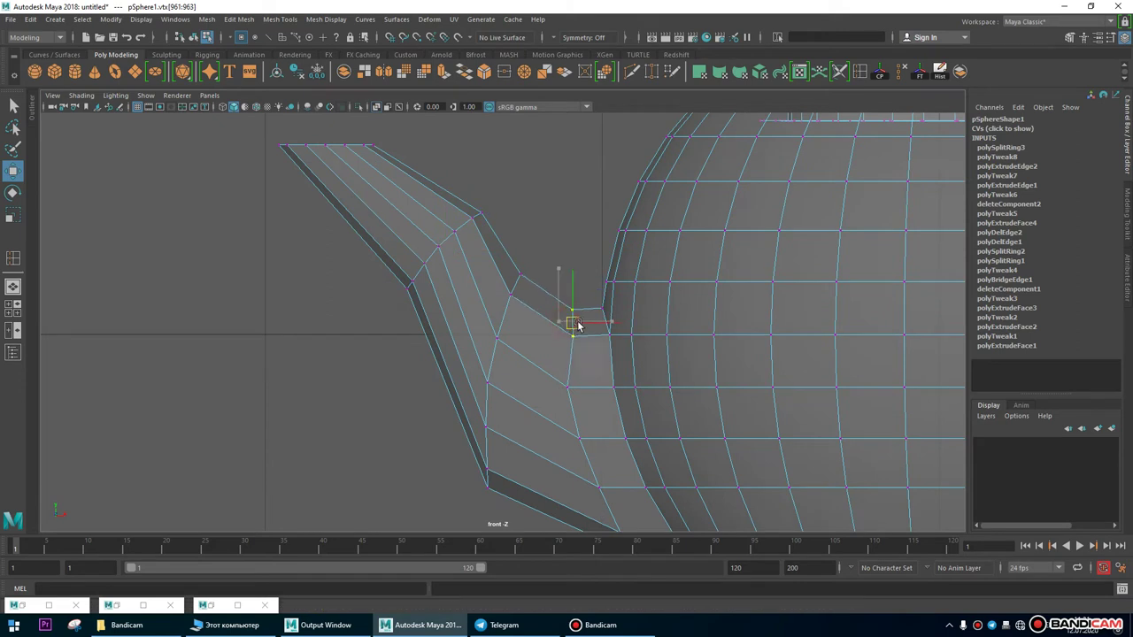
Shift the lower vertices of the ring at the spout's bend outward and up to tilt the ring.
left_click_drag(546, 256, 529, 361)
middle_click_drag(504, 313, 510, 281, "alt")
left_click_drag(464, 370, 412, 359)
left_click_drag(473, 375, 467, 339)
left_click_drag(515, 289, 500, 295)
left_click_drag(443, 379, 476, 319)
middle_click_drag(643, 401, 541, 240, "alt")
Move the upper vertices of the ring at the spout's bend toward the body and slightly down.
left_click(514, 258)
left_click_drag(514, 259, 531, 273)
left_click(505, 283)
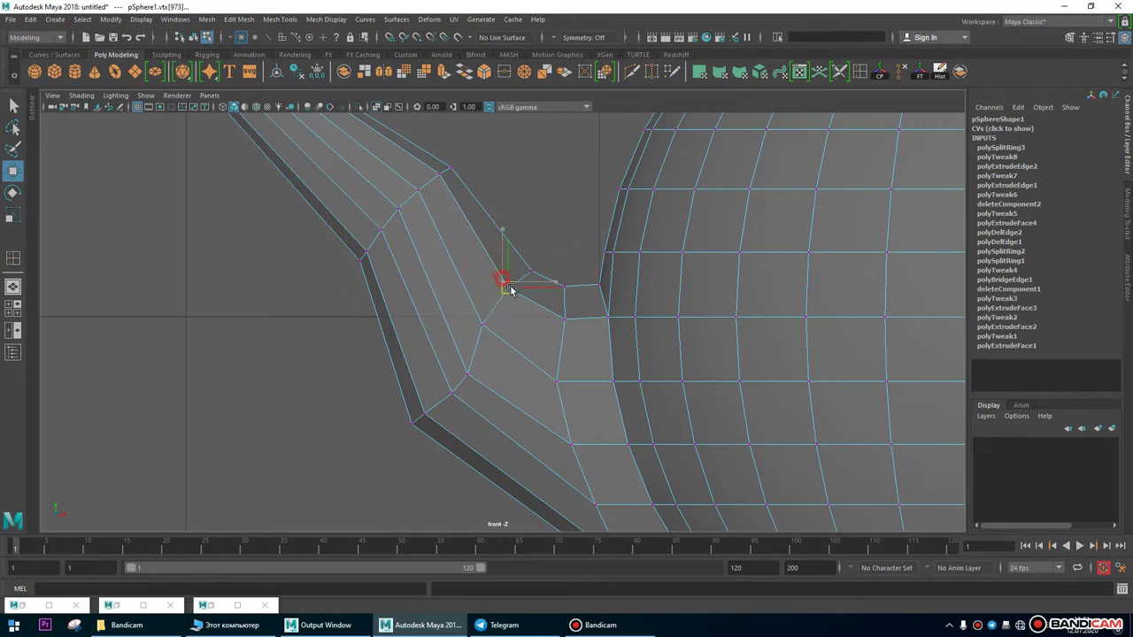
left_click_drag(470, 320, 501, 338)
left_click_drag(504, 261, 519, 290)
Fine-tune the lower, upper and middle vertices of the bend ring into an even diagonal line across the spout.
left_click_drag(482, 364, 394, 450)
mouse_move(442, 398)
left_mouse_down()
mouse_move(448, 379)
mouse_move(443, 392)
left_mouse_up()
left_click_drag(544, 237, 517, 293)
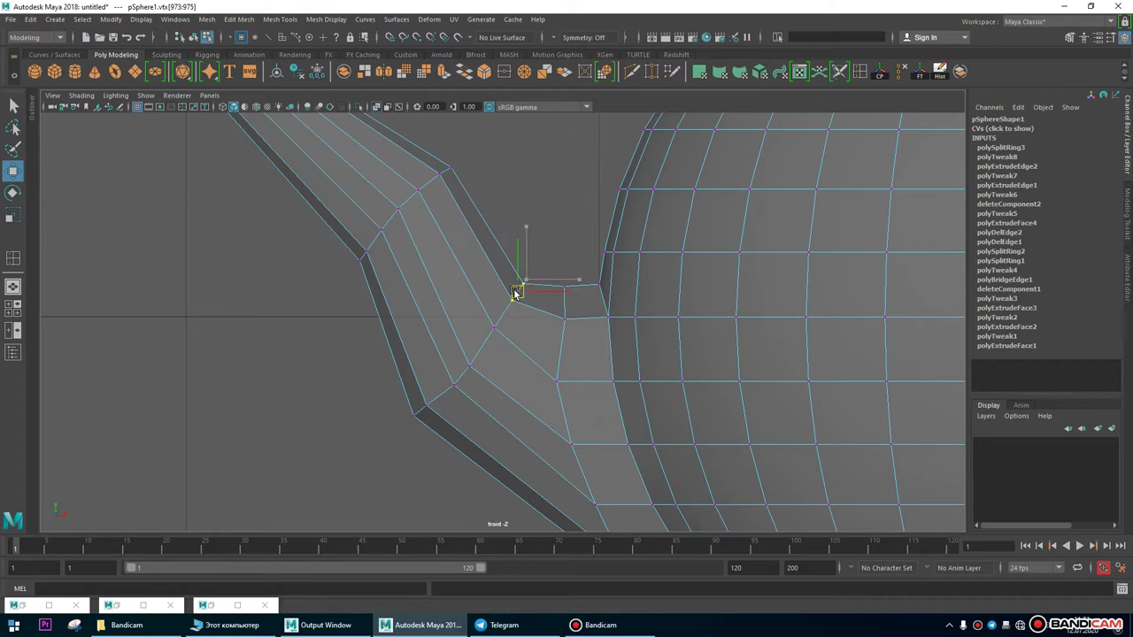
left_click_drag(501, 341, 485, 322)
scroll(666, 461, "down", 5)
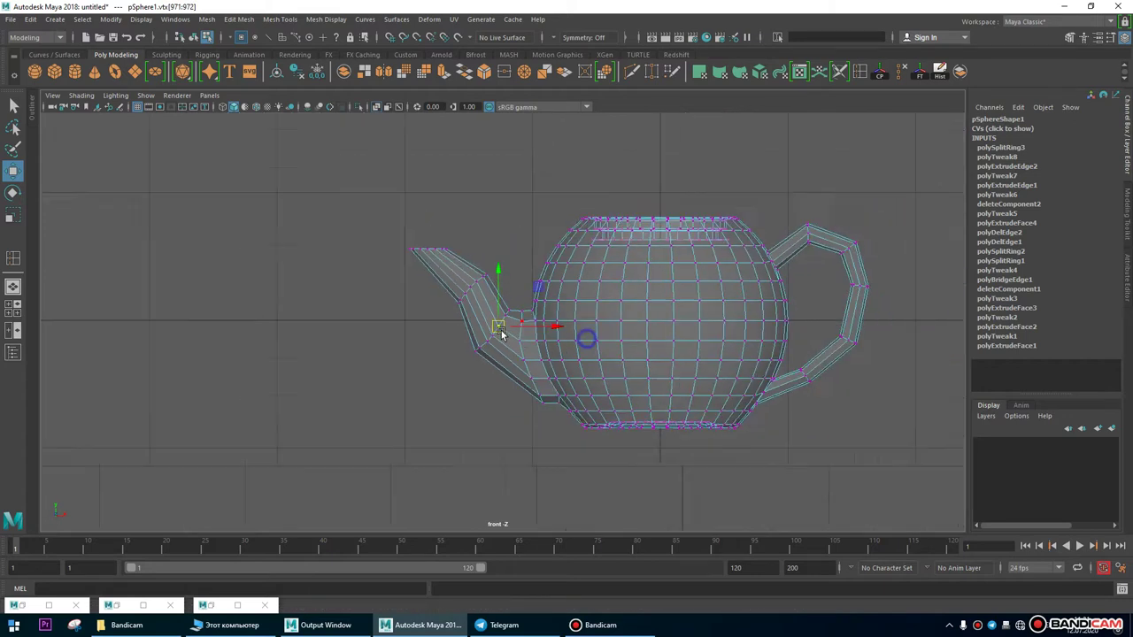
scroll(469, 417, "up", 8)
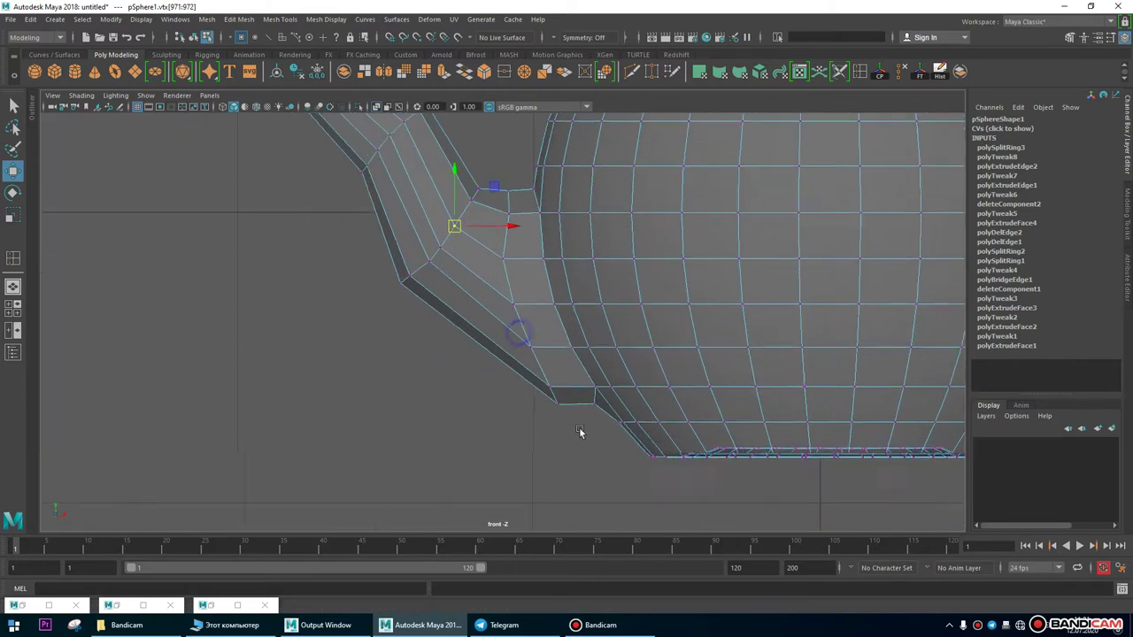
scroll(450, 253, "down", 3)
middle_click_drag(450, 253, 518, 374, "alt")
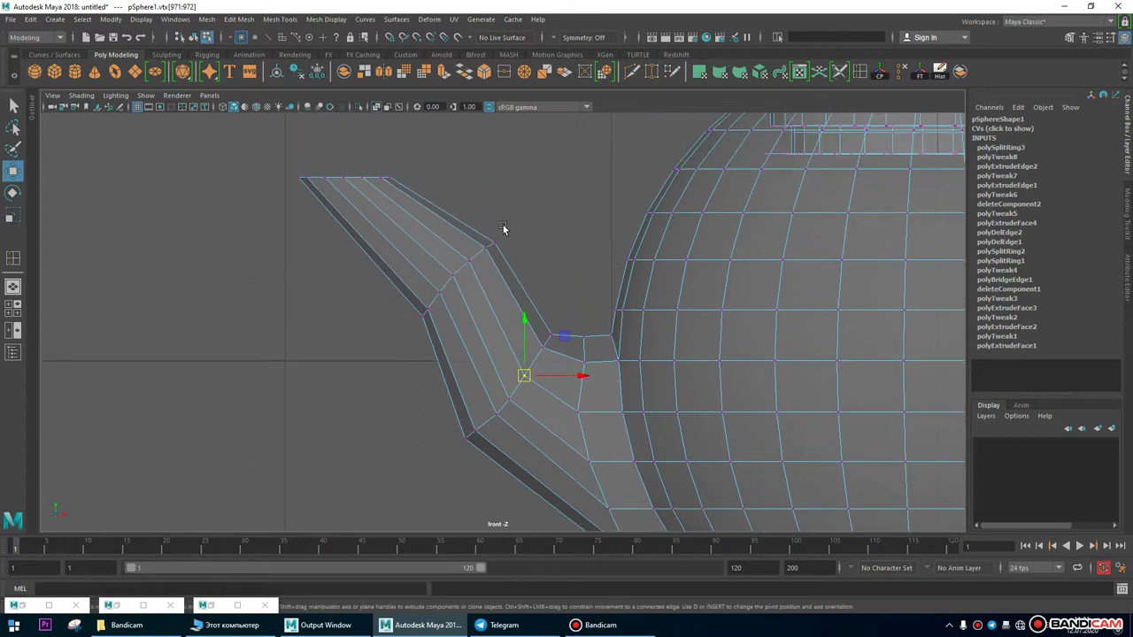
Reposition the middle and lower vertices of the ring at the spout's lower bend into an even diagonal line.
scroll(414, 298, "up", 3)
scroll(424, 279, "up", 1)
middle_click_drag(373, 400, 369, 309, "alt")
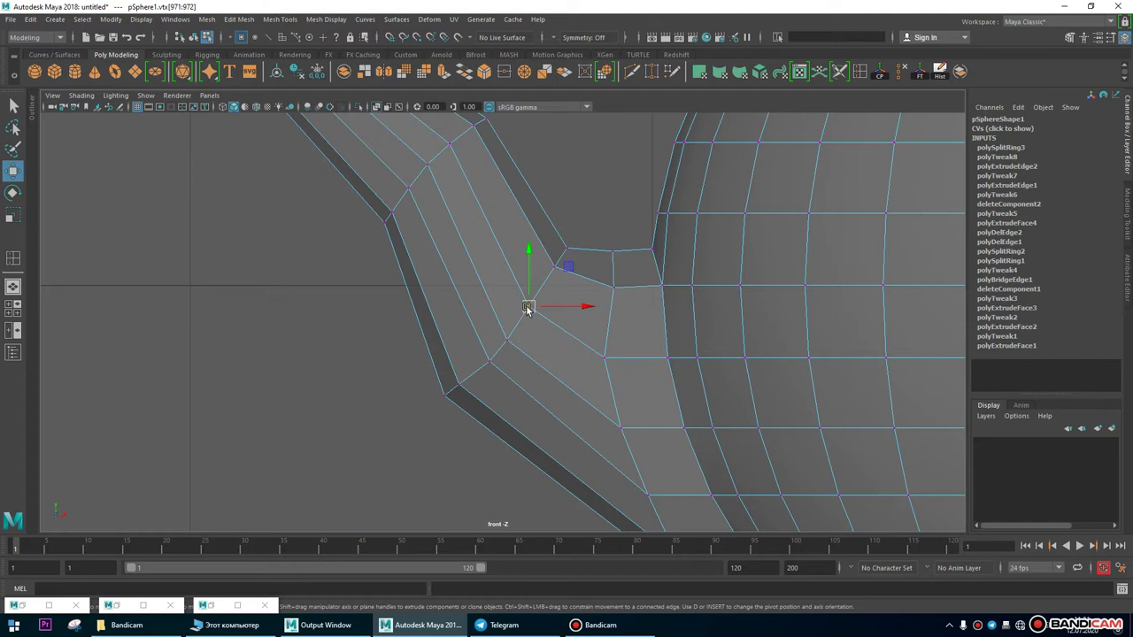
left_click_drag(526, 308, 485, 356)
left_click(488, 358)
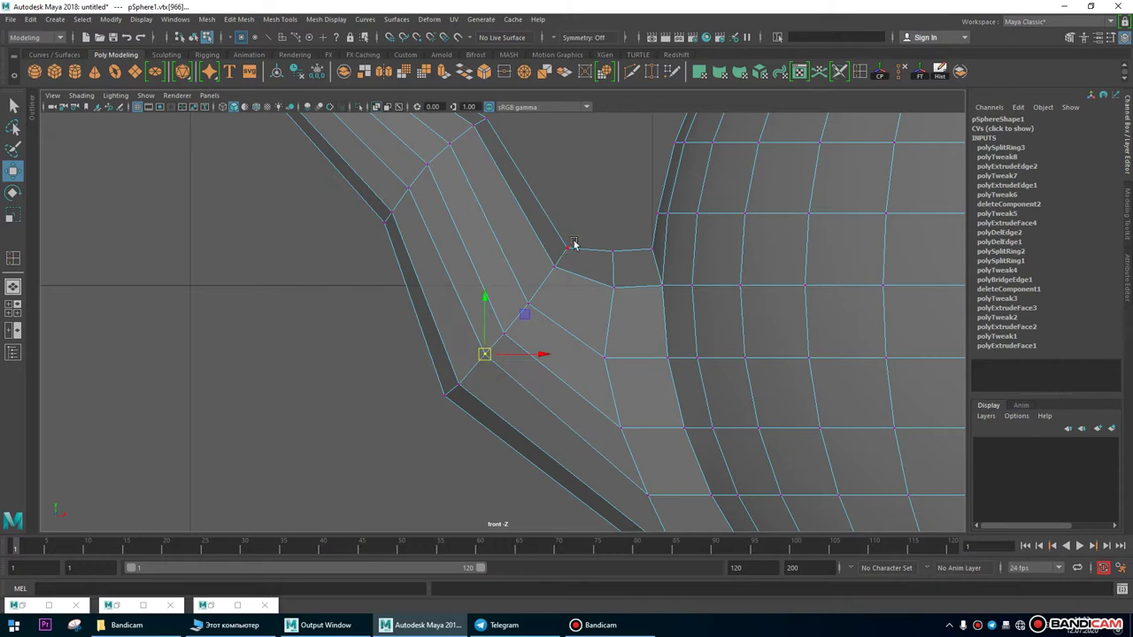
left_click(447, 395)
left_click_drag(447, 396, 451, 396)
Straighten the ring at the spout's upper bend by nudging its middle vertices and shifting its lowest vertices outward.
scroll(493, 398, "down", 5)
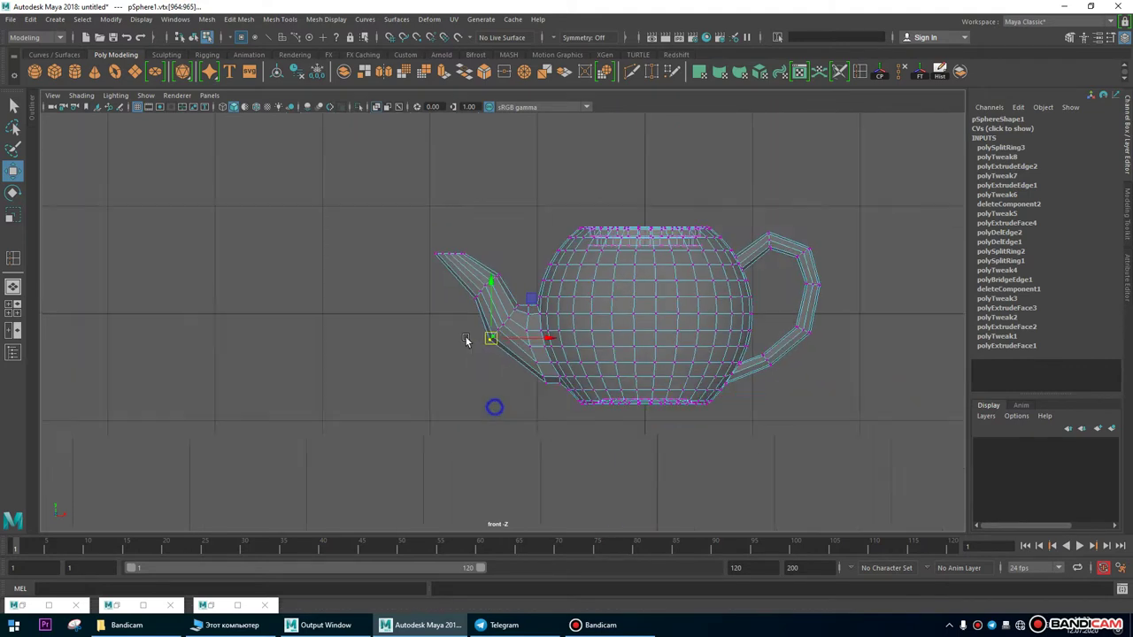
scroll(531, 354, "up", 5)
scroll(531, 275, "down", 5)
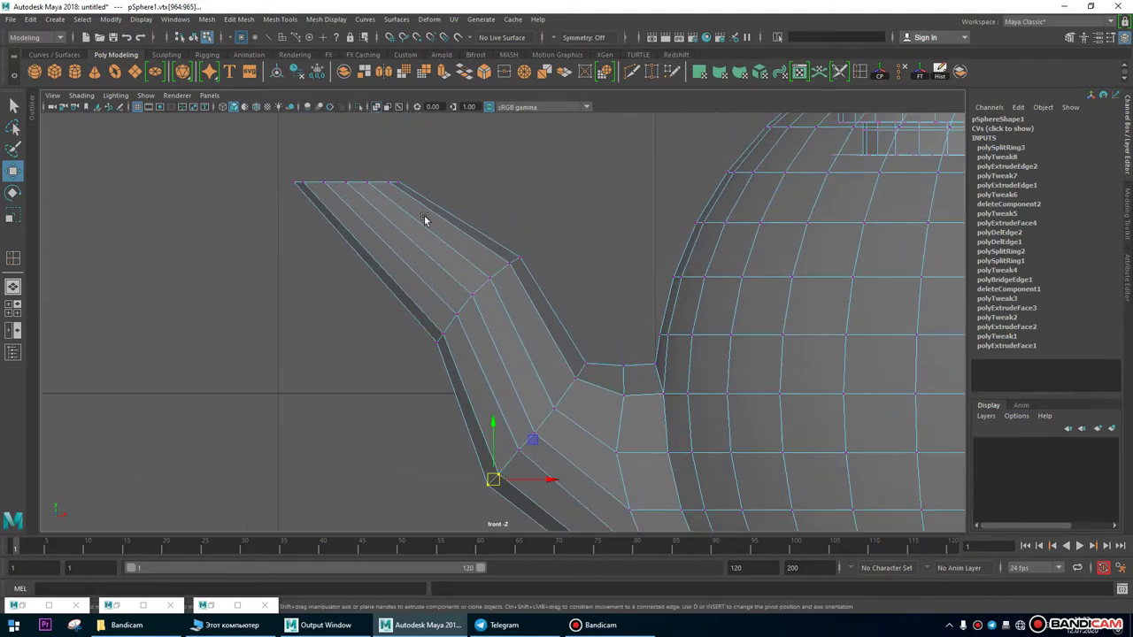
scroll(607, 235, "up", 5)
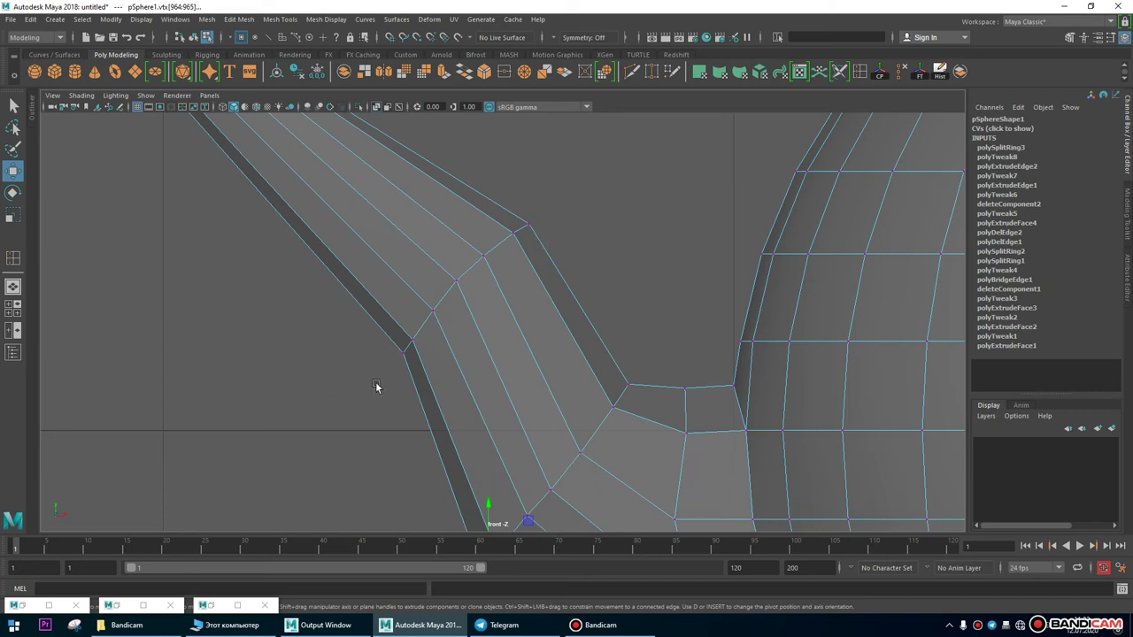
left_click_drag(518, 252, 460, 286)
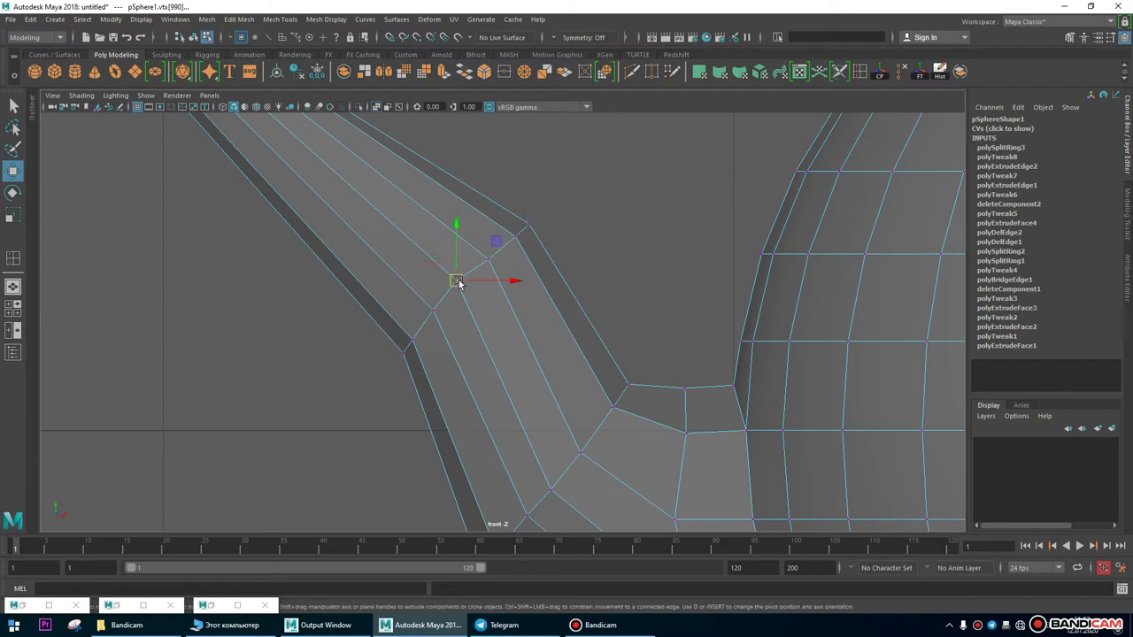
left_click_drag(381, 325, 412, 378)
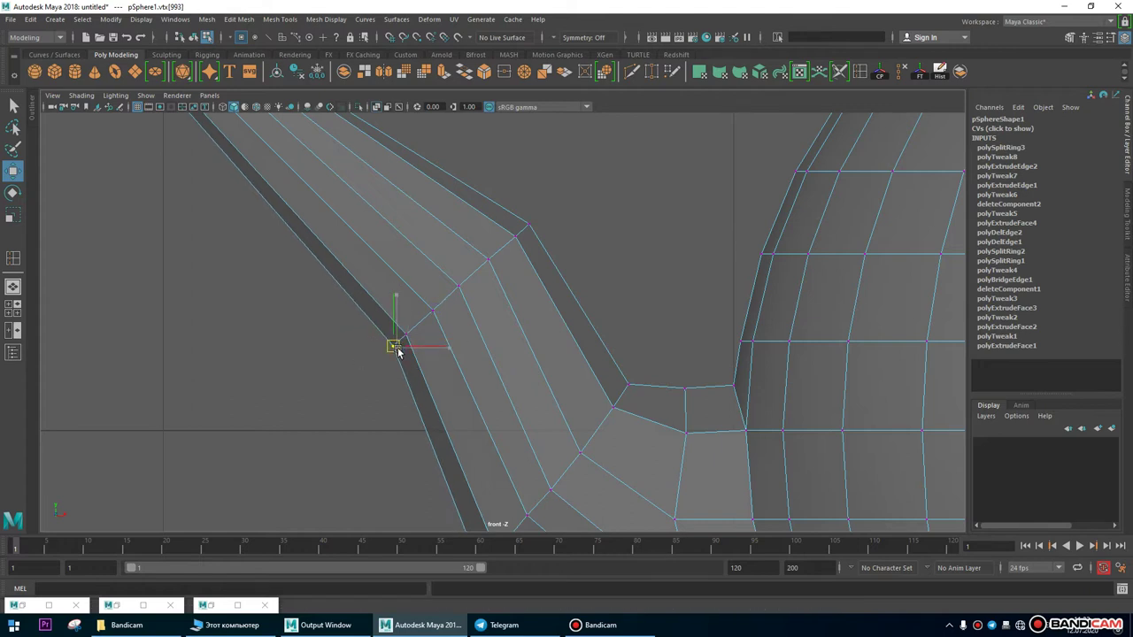
Move the middle vertices of the spout's base ring toward the body to smooth the ring's curve.
right_click_drag(541, 293, 590, 313, "alt")
left_click_drag(584, 317, 574, 339)
left_click_drag(567, 403, 584, 384)
middle_click_drag(625, 422, 587, 345, "alt")
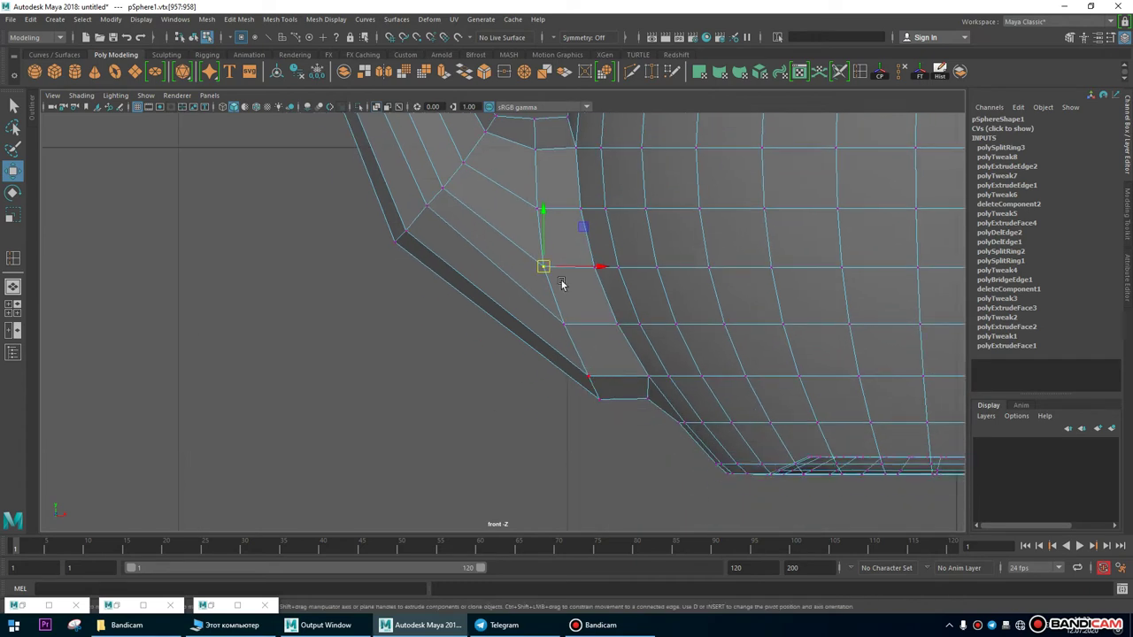
scroll(561, 283, "down", 2)
scroll(525, 191, "up", 2)
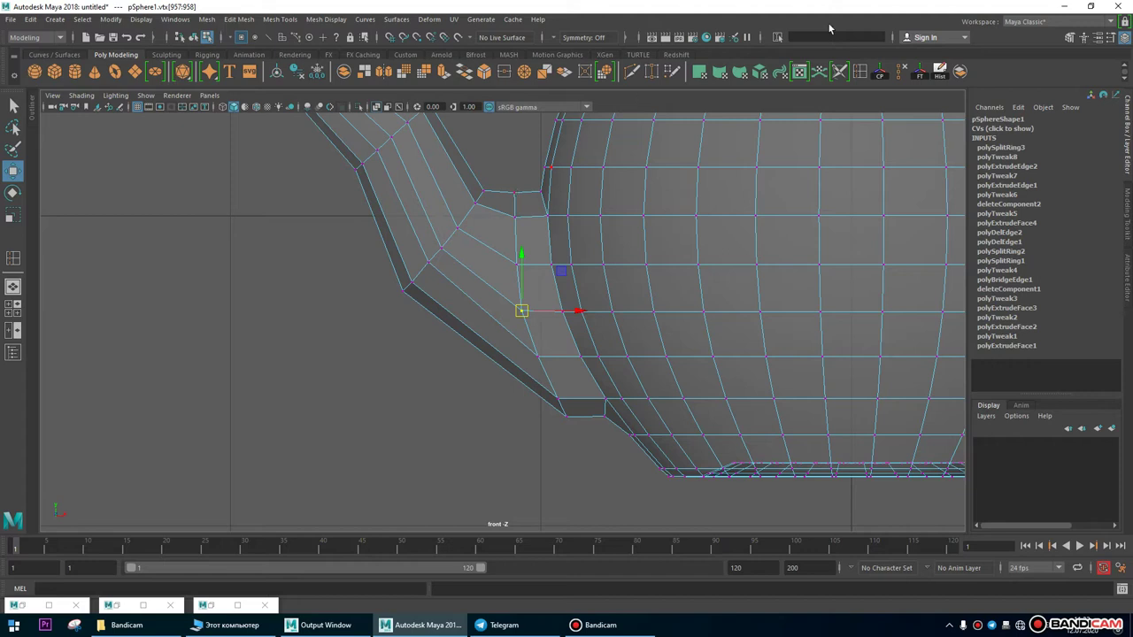
Insert one edge loop around the spout between its base ring and the lower bend ring.
left_click(861, 71)
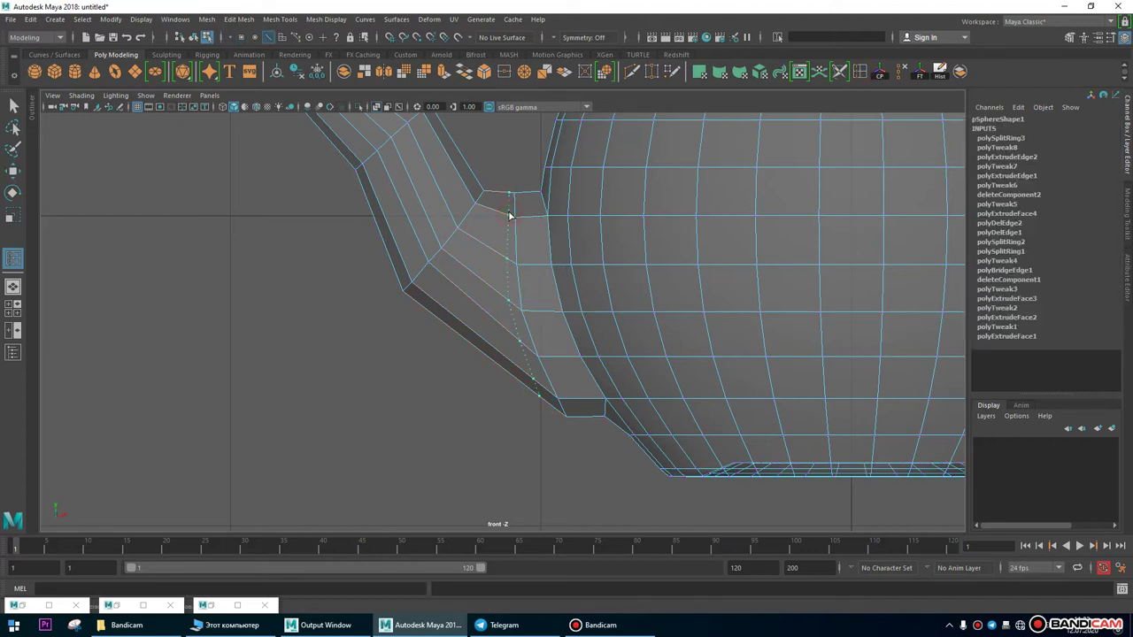
left_click(502, 214, "ctrl")
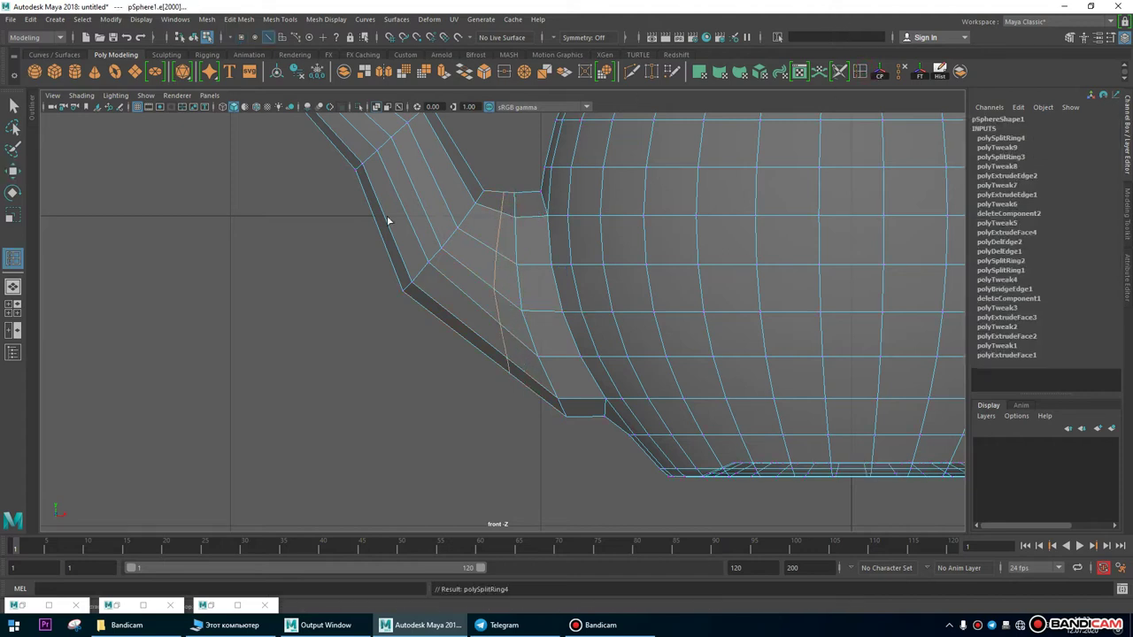
right_click_drag(409, 256, 498, 227, "alt")
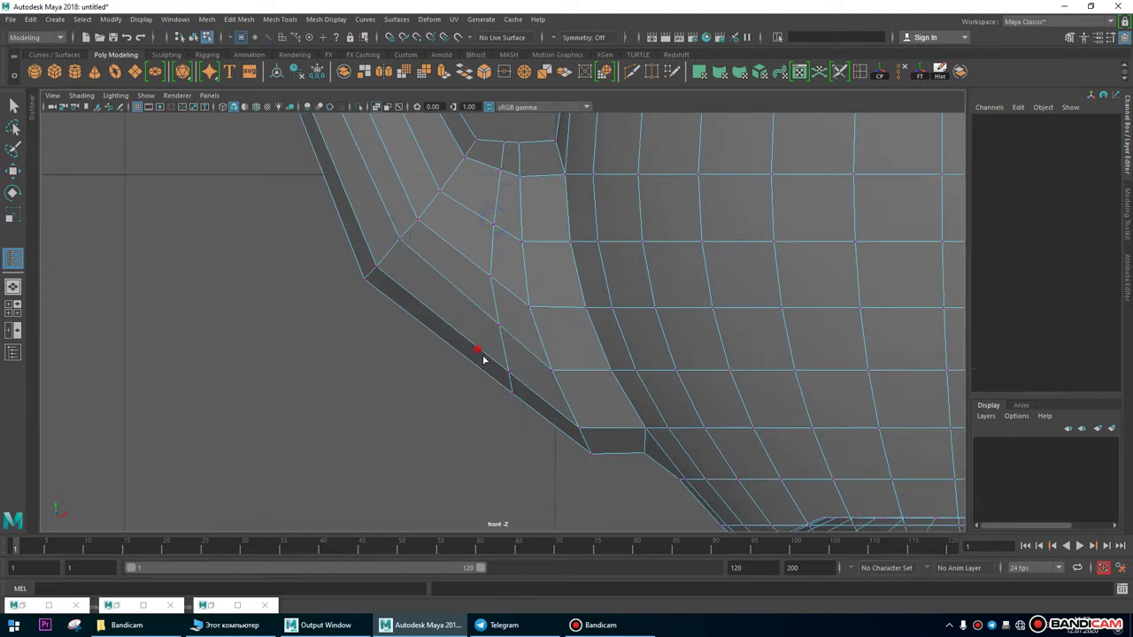
left_click(484, 360)
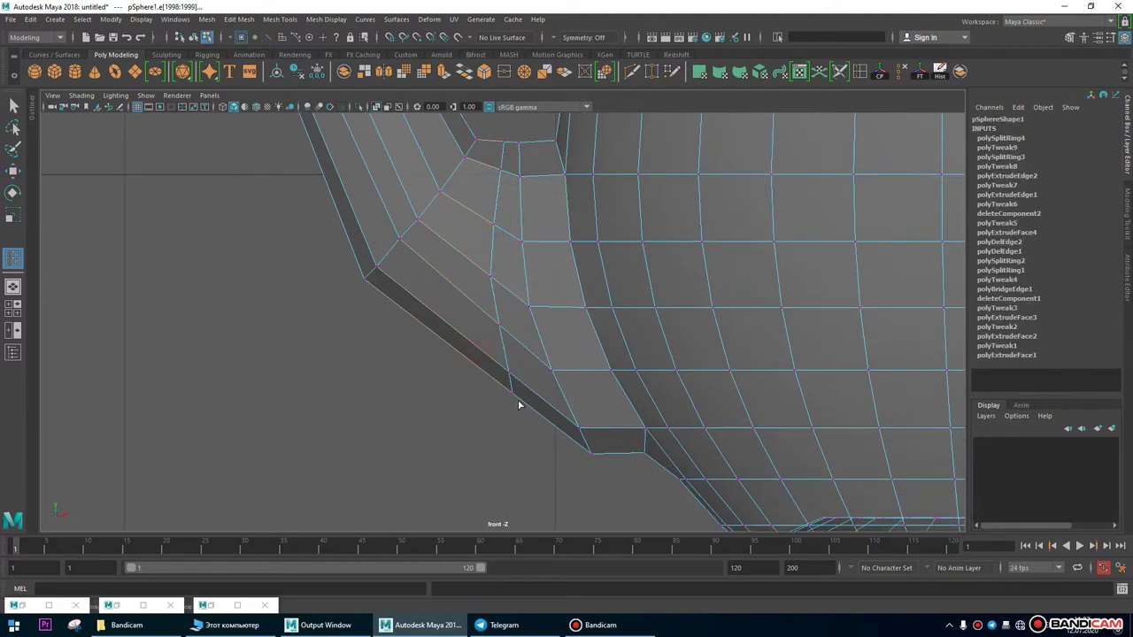
key("ctrl+z")
Pull the lowest vertices of the inserted loop outward and down, and shift the vertex above them outward.
key("w")
left_click_drag(478, 348, 455, 382)
left_click(468, 384)
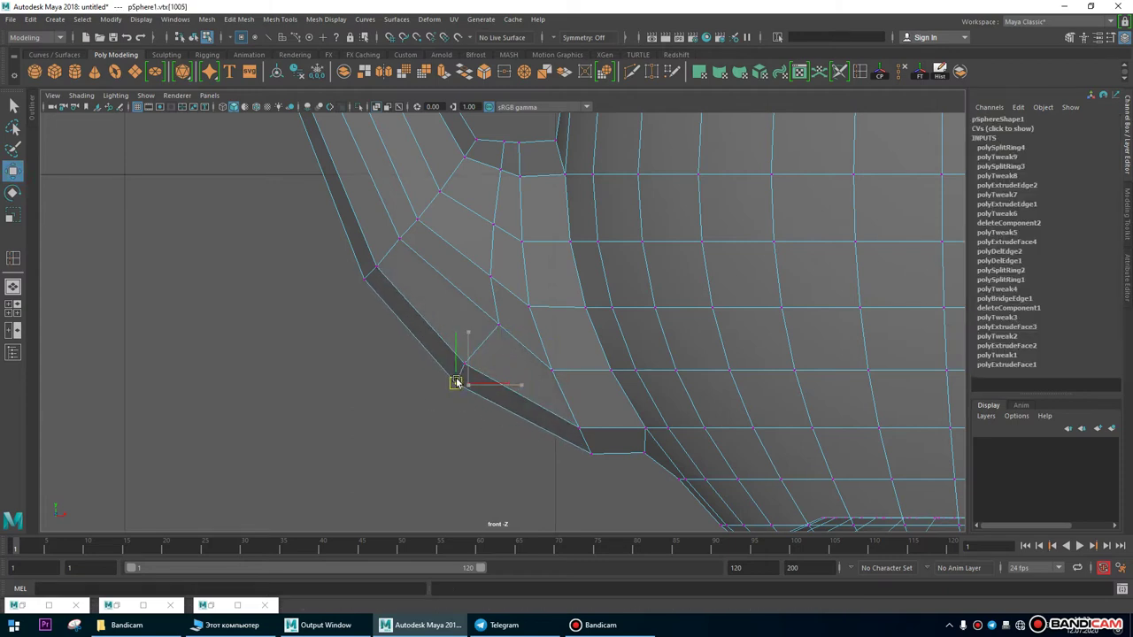
left_click(497, 324)
left_click_drag(498, 324, 482, 314)
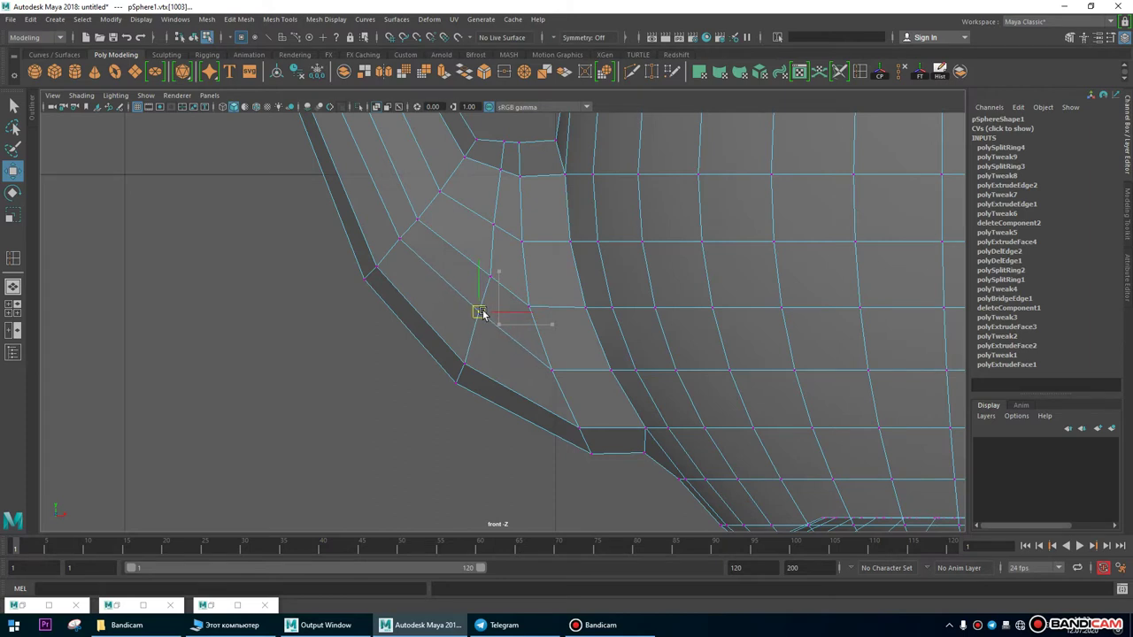
left_click_drag(425, 338, 501, 409)
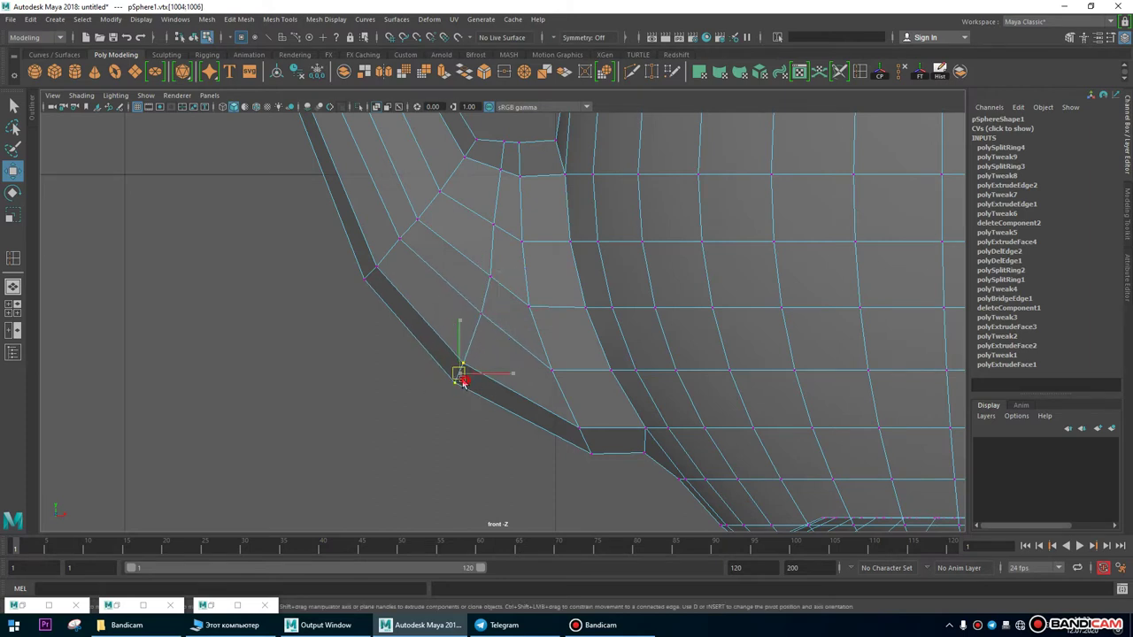
Lower the two side vertices above the inserted loop's bottom edge to space them more evenly.
scroll(361, 255, "down", 4)
scroll(372, 261, "up", 3)
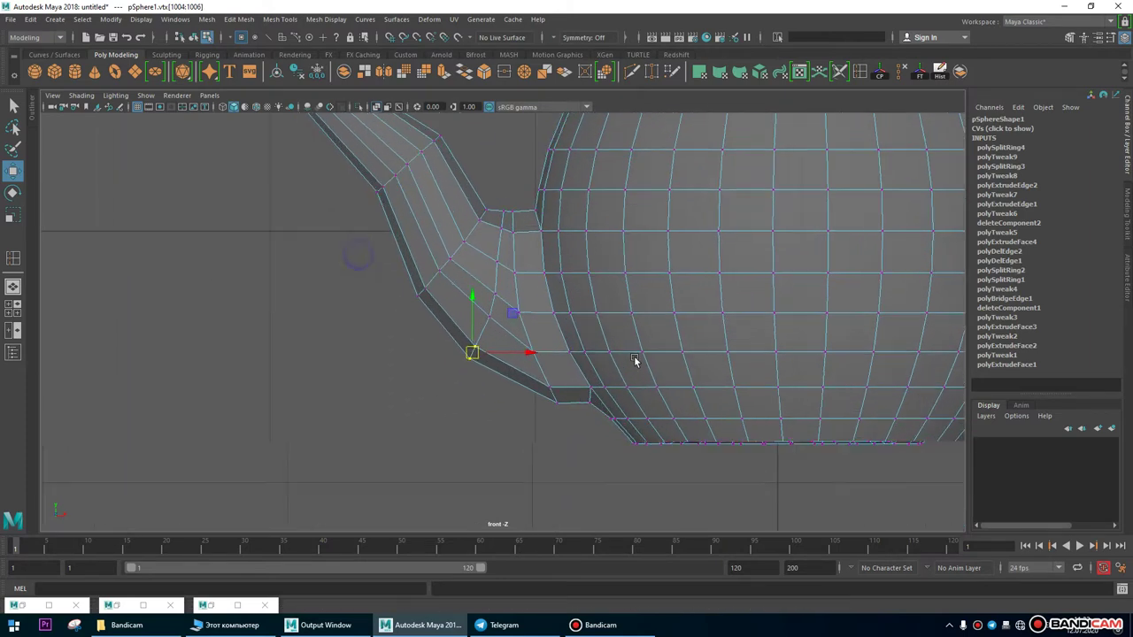
scroll(584, 435, "up", 4)
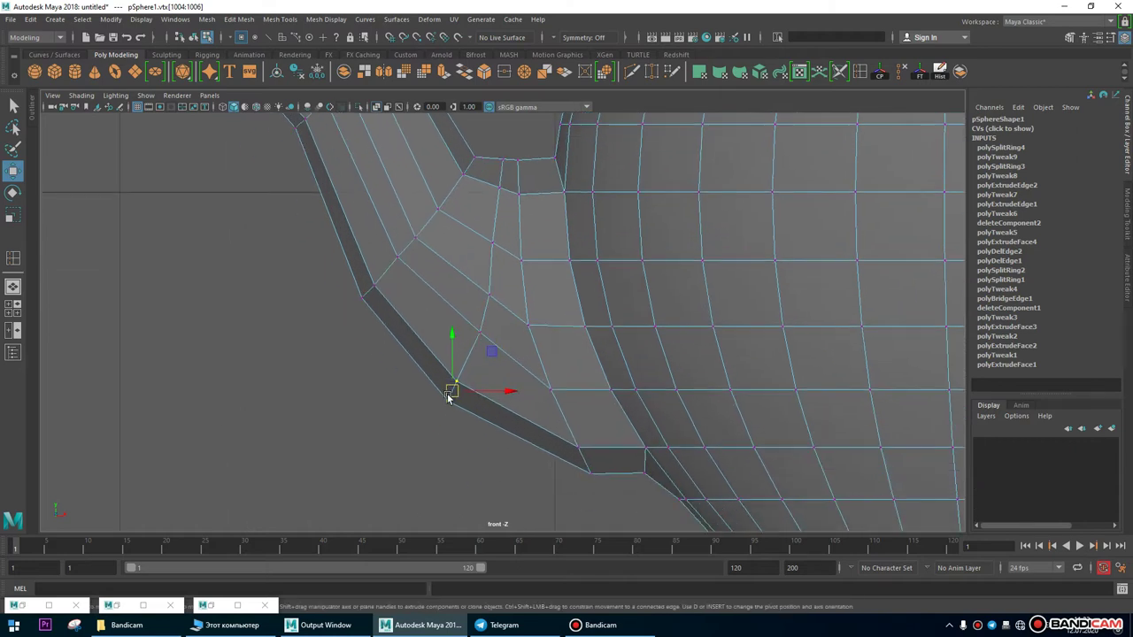
left_click_drag(452, 362, 476, 336)
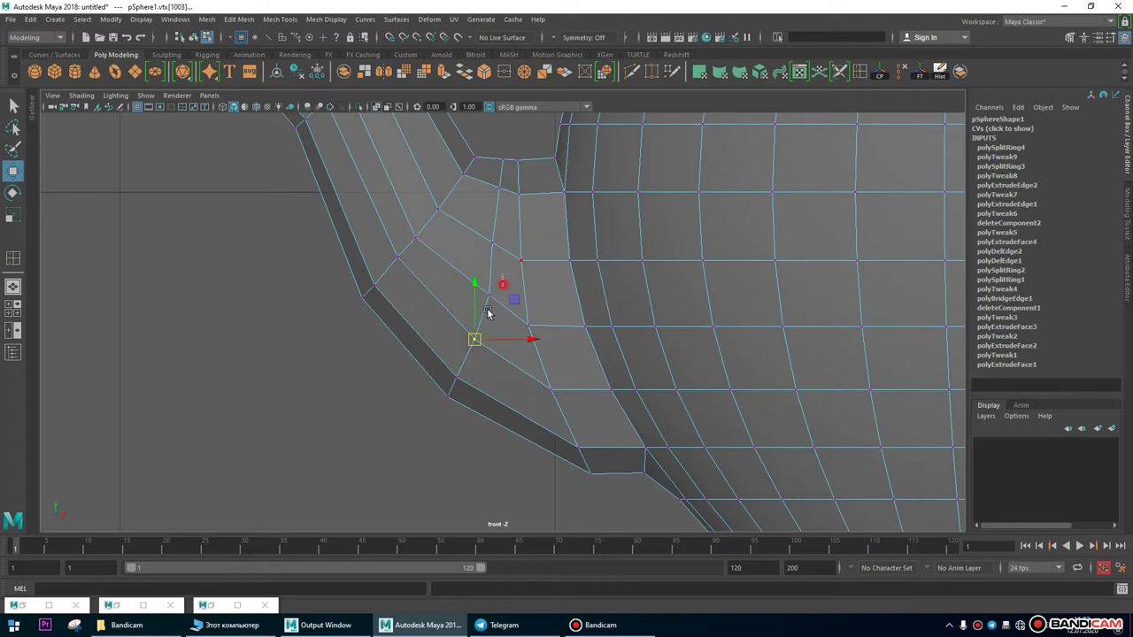
left_click(488, 307)
middle_click_drag(514, 266, 491, 324, "alt")
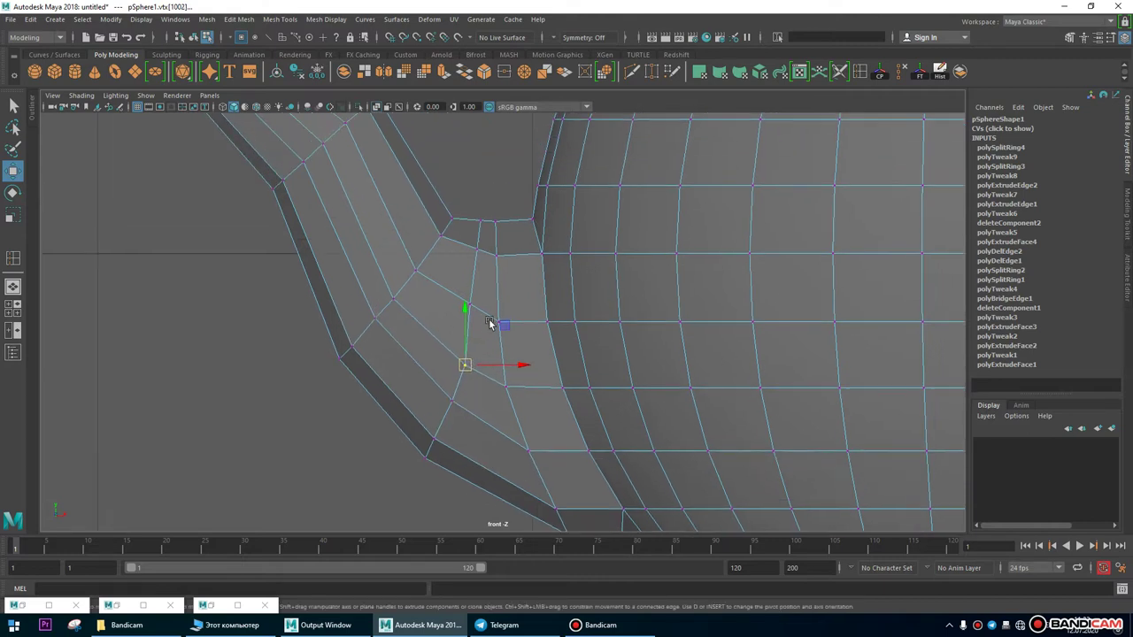
Move the upper and middle vertices of the spout's base ring closer to the body.
left_click(504, 324)
left_click_drag(504, 322, 517, 324)
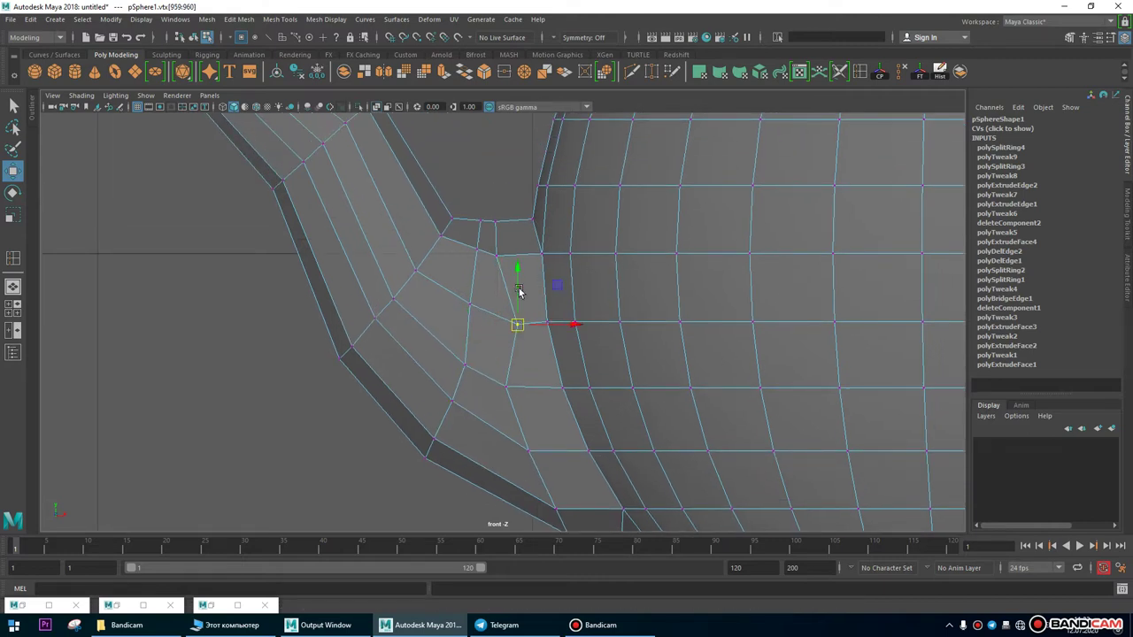
left_click_drag(513, 216, 522, 244)
left_click(517, 324)
left_click_drag(493, 372, 517, 392)
Shift the upper vertices of the inserted loop toward the body and slightly down.
left_click(465, 365)
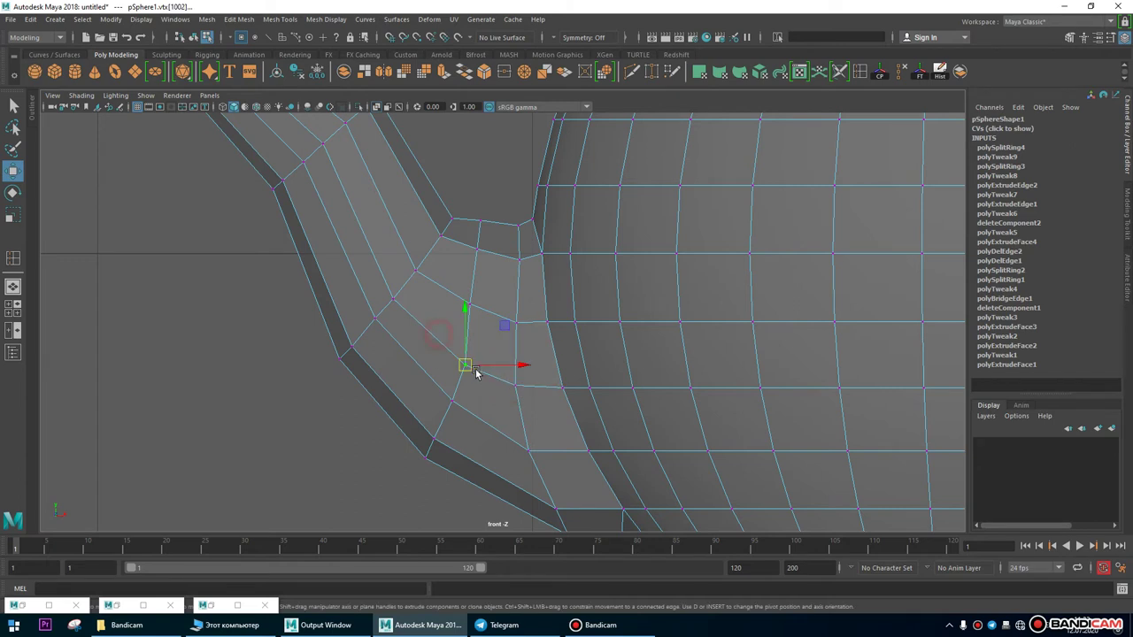
left_click(479, 222)
left_click_drag(482, 223, 485, 254)
left_click(478, 251)
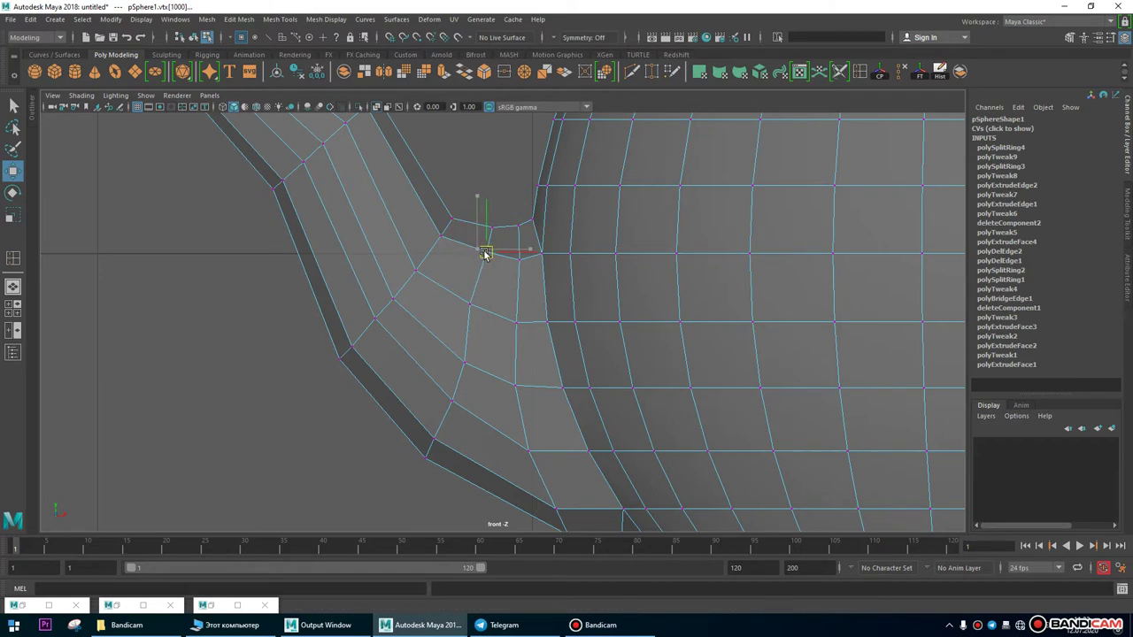
left_click(470, 304)
left_click_drag(471, 306, 476, 307)
Raise the inserted loop's middle vertices slightly and move its lower vertices outward to slant the loop.
left_click(462, 360)
left_click_drag(462, 360, 462, 355)
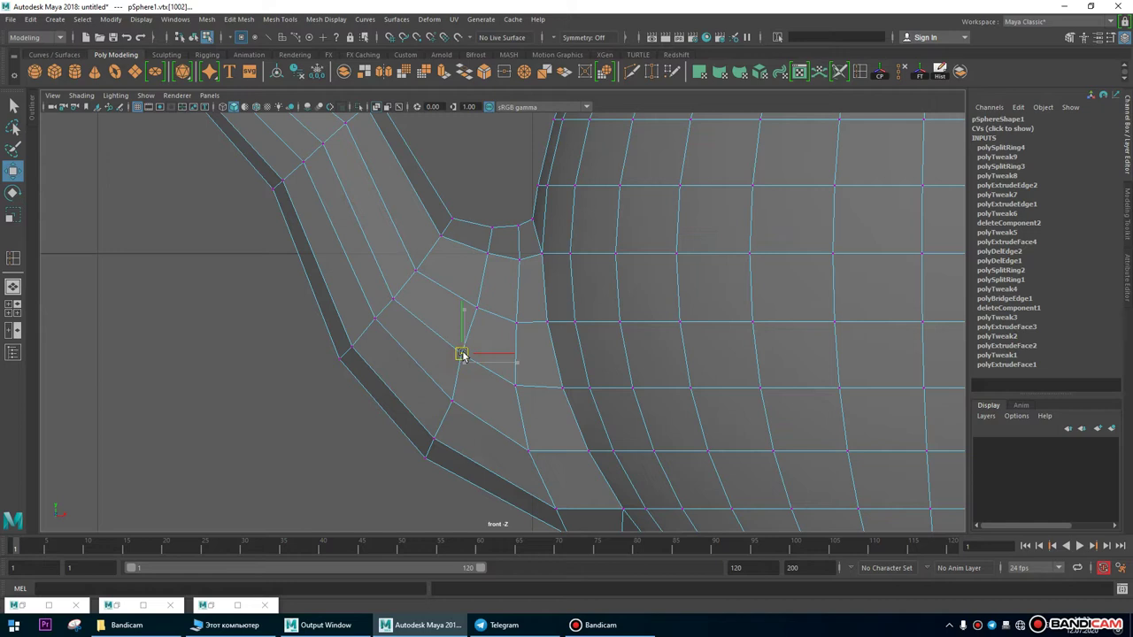
left_click(476, 306)
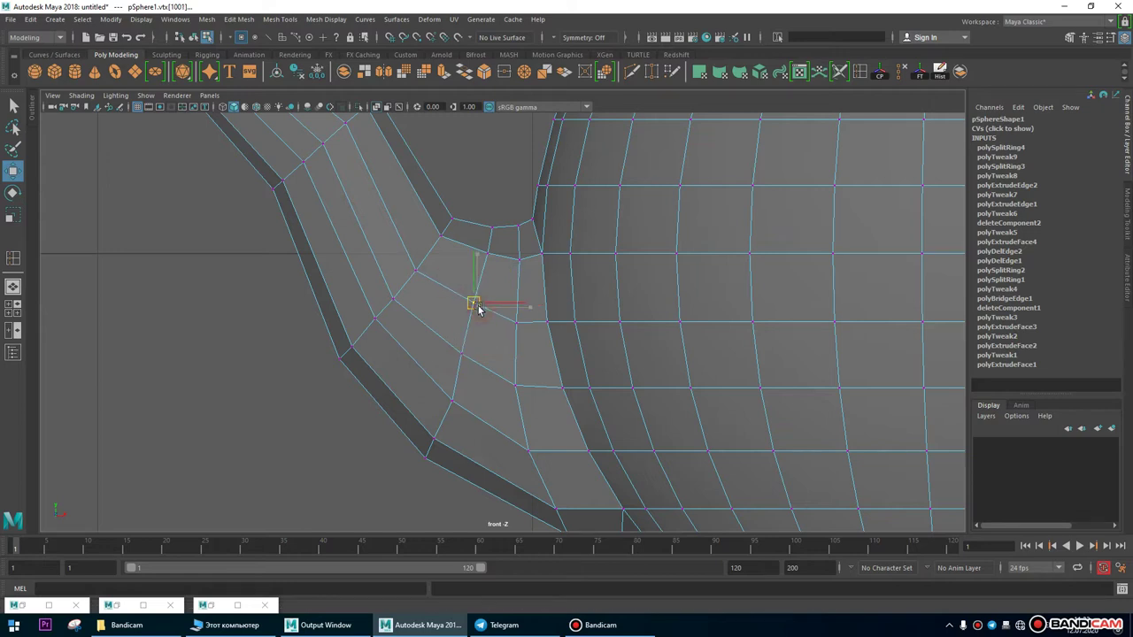
left_click(452, 399)
left_click_drag(451, 399, 445, 399)
left_click_drag(430, 451, 423, 443)
Nudge the inserted loop's upper-middle and topmost vertices slightly toward the body.
scroll(434, 398, "down", 5)
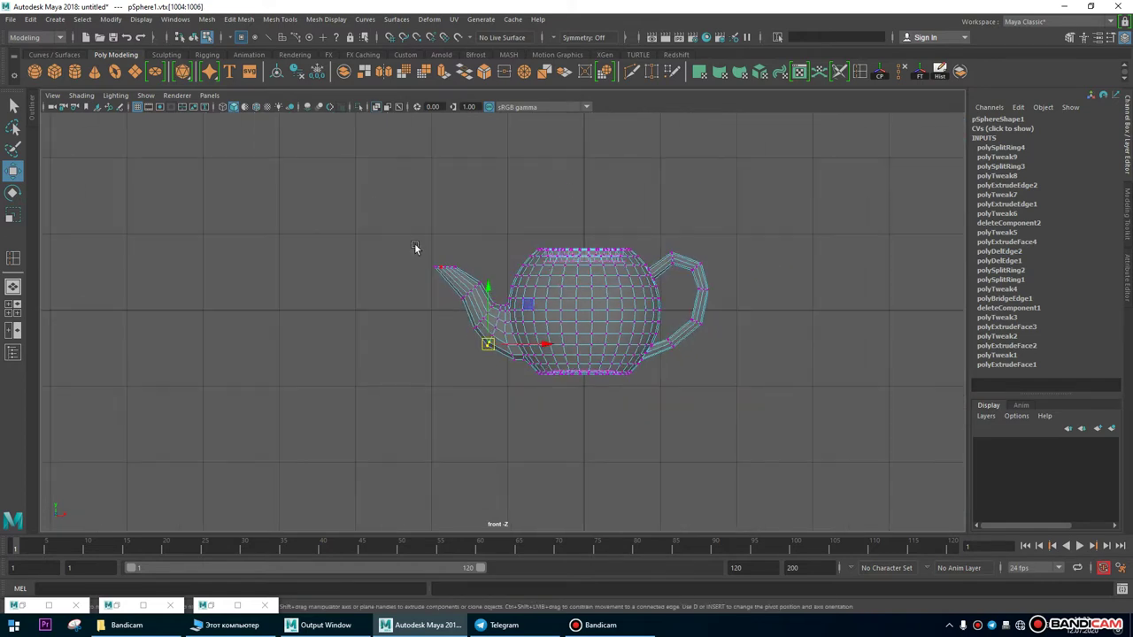
scroll(459, 345, "up", 6)
scroll(517, 317, "up", 1)
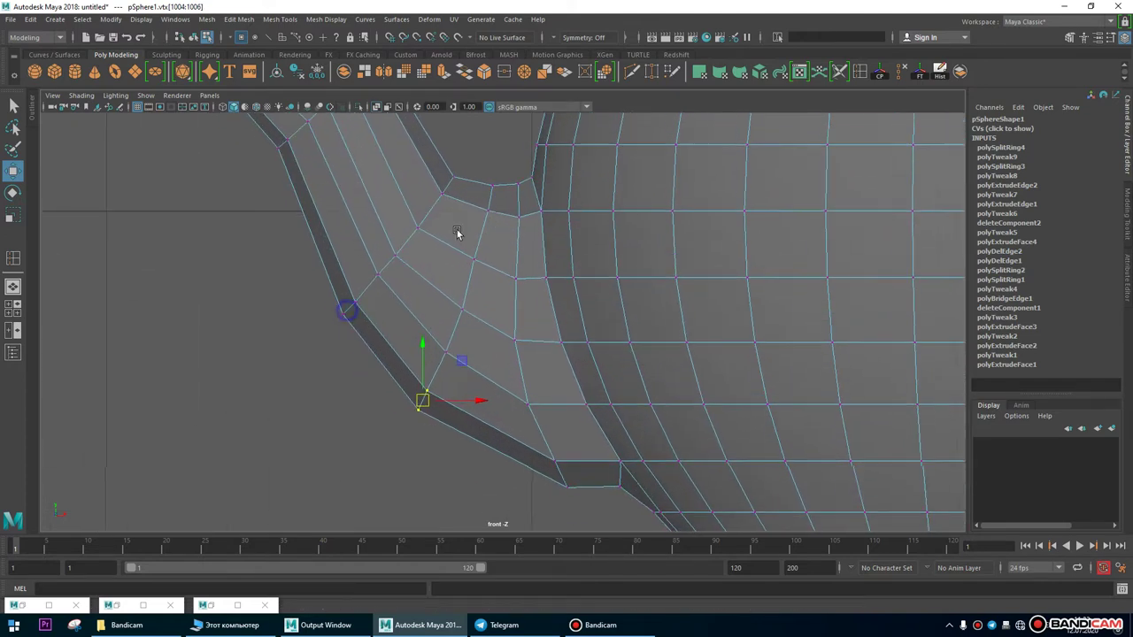
left_click(475, 260)
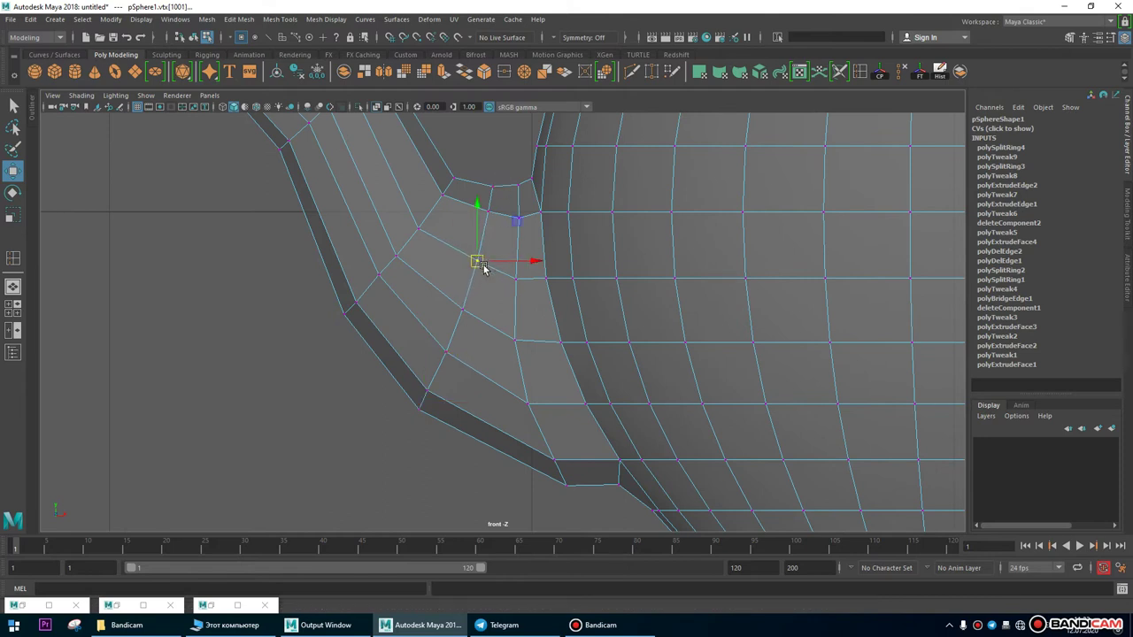
scroll(483, 268, "up", 2)
left_click(503, 258)
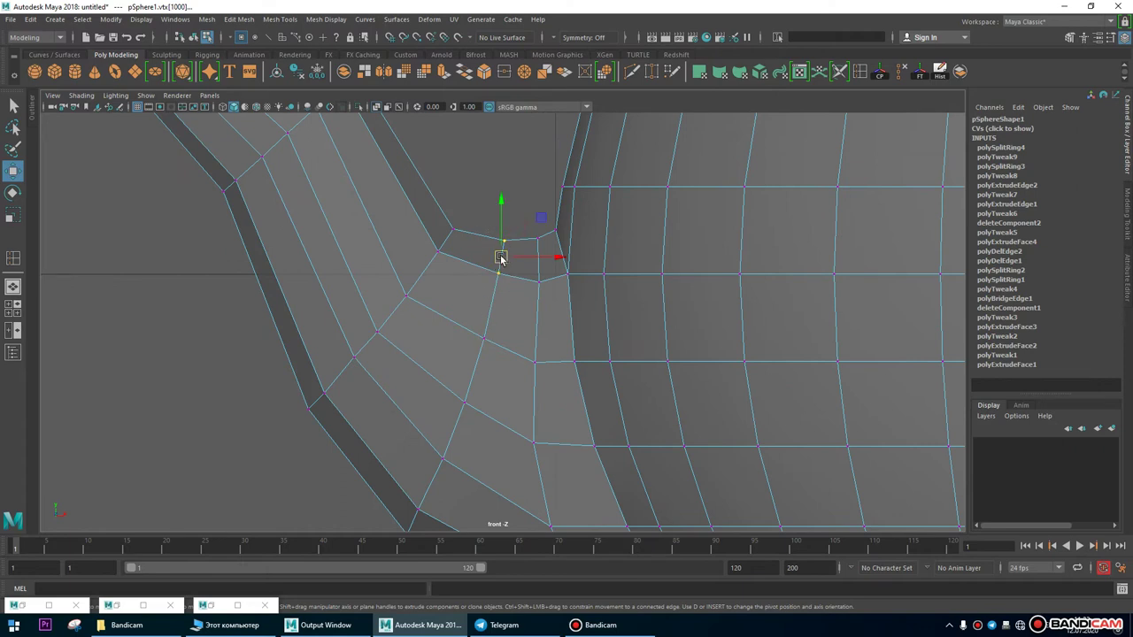
middle_click_drag(509, 350, 506, 316, "alt")
Nudge the inserted loop's two lower-middle vertices slightly outward to even out its slant.
left_click(489, 352)
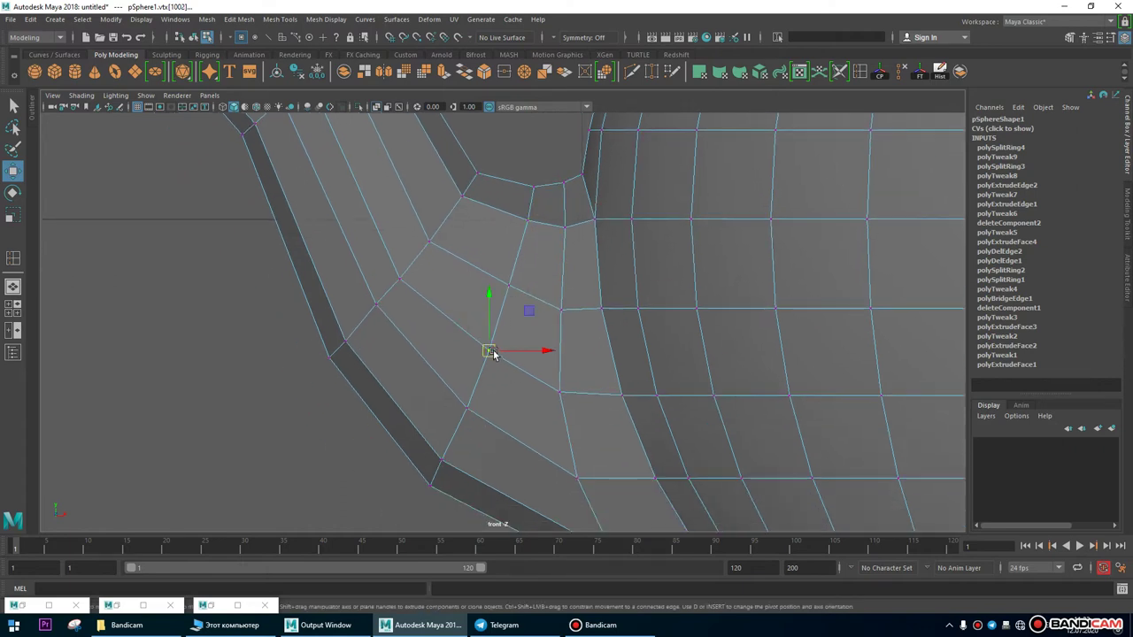
left_click(468, 409)
left_click_drag(469, 407, 462, 407)
left_click(489, 351)
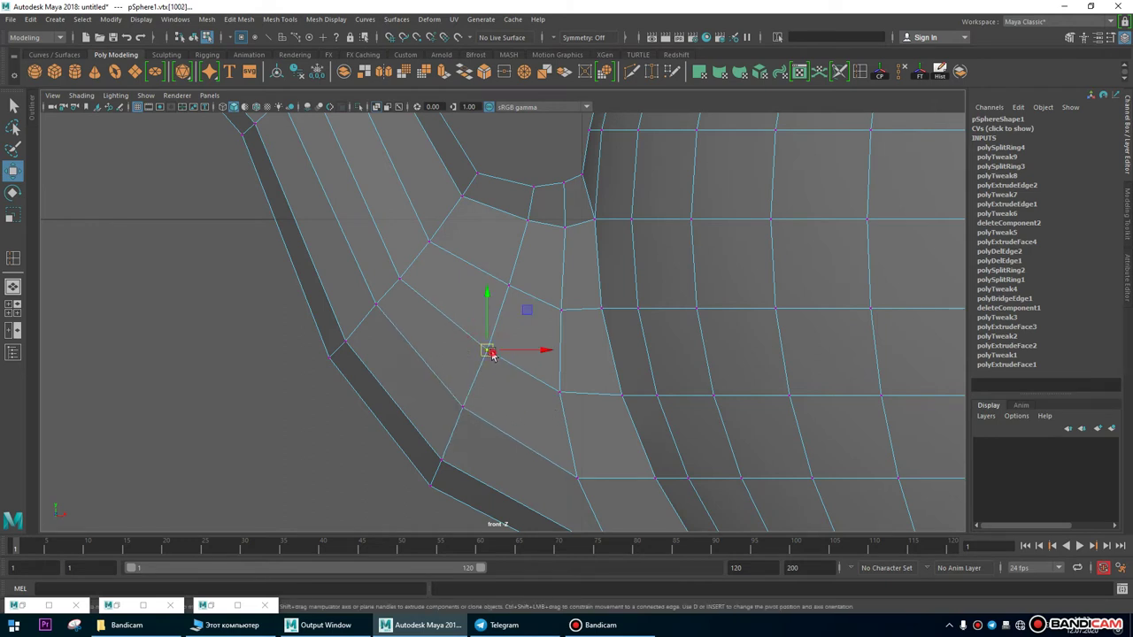
Fine-tune the two upper side vertices of the inserted loop for a smooth line across the spout.
right_click_drag(562, 354, 762, 352, "alt")
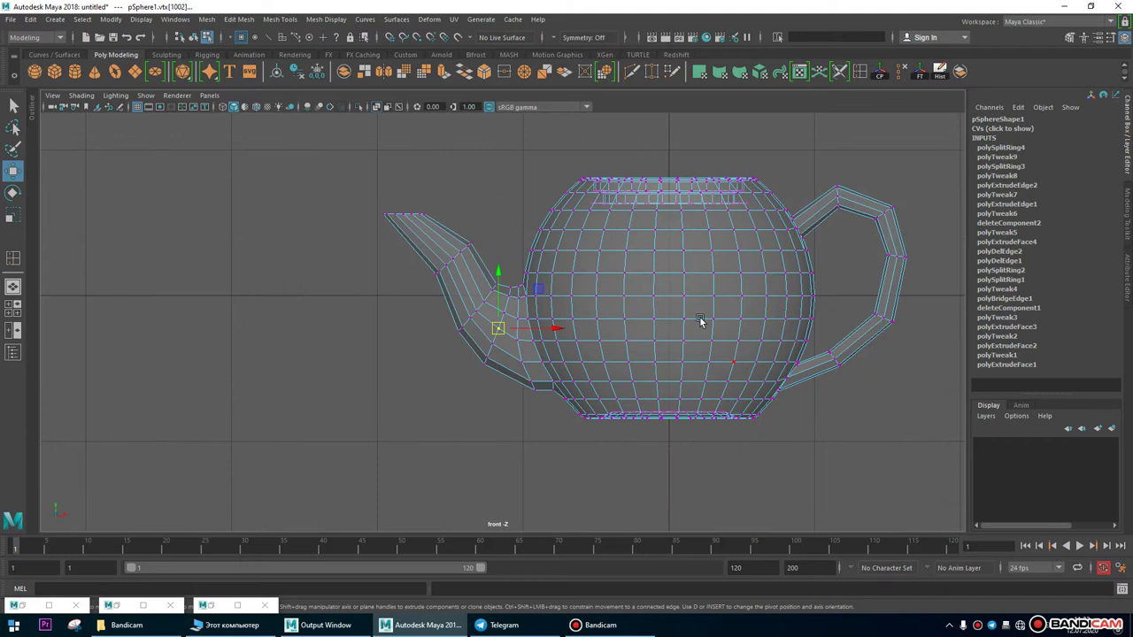
right_click_drag(527, 334, 567, 294, "alt")
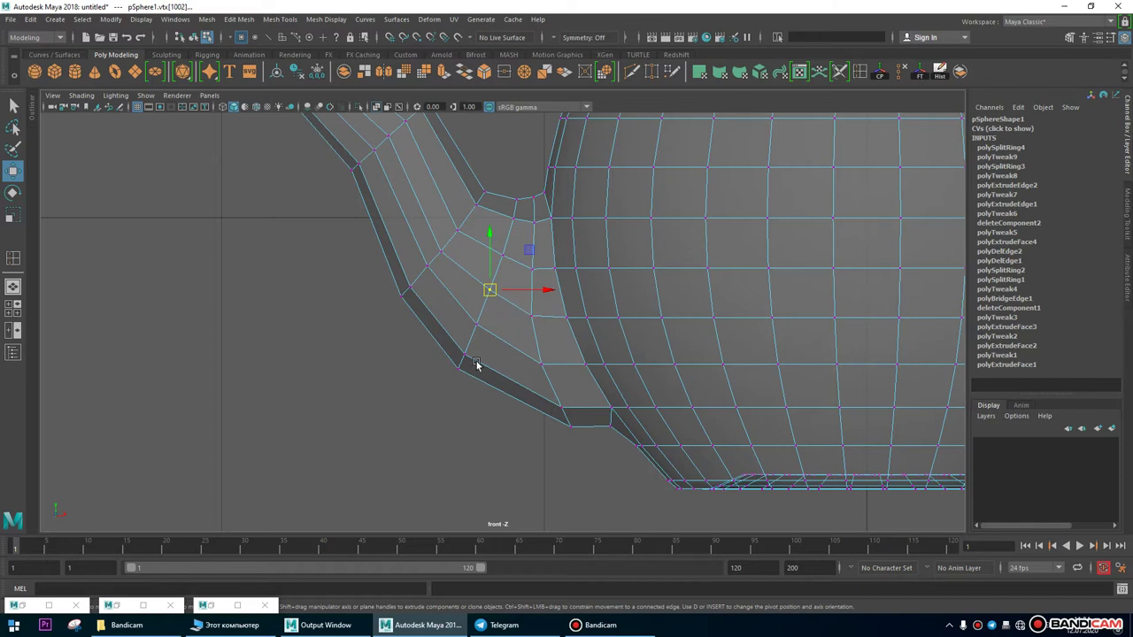
right_click_drag(496, 225, 483, 372, "alt")
left_click_drag(482, 373, 506, 308)
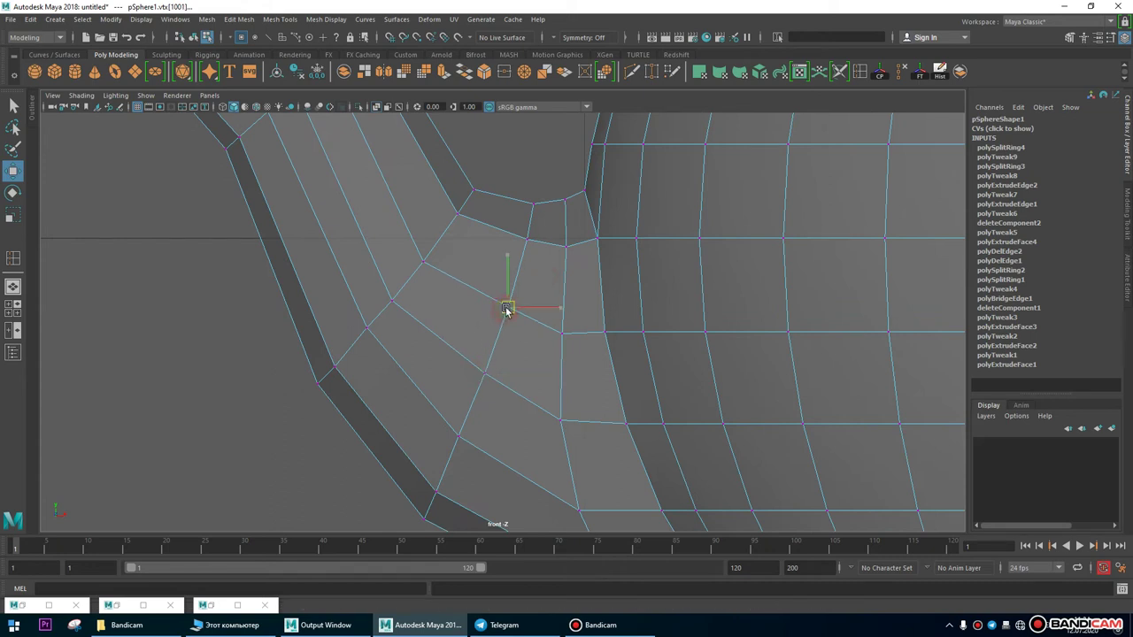
left_click(526, 239)
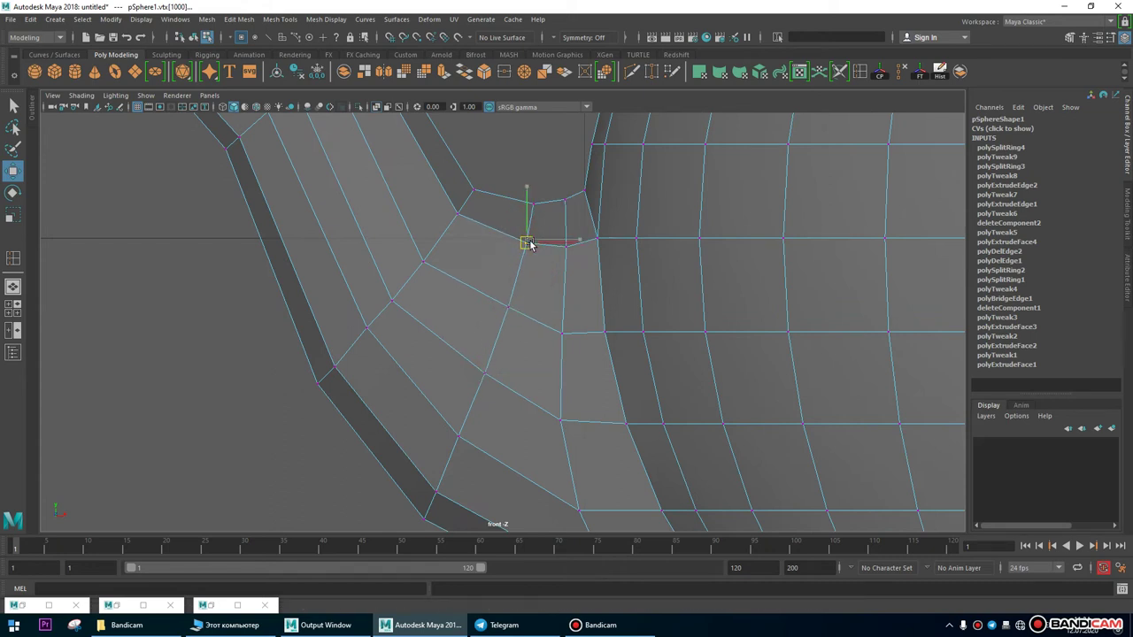
Try to reposition the inserted loop's middle vertices on the side of the spout.
left_click(532, 206)
scroll(473, 376, "down", 1)
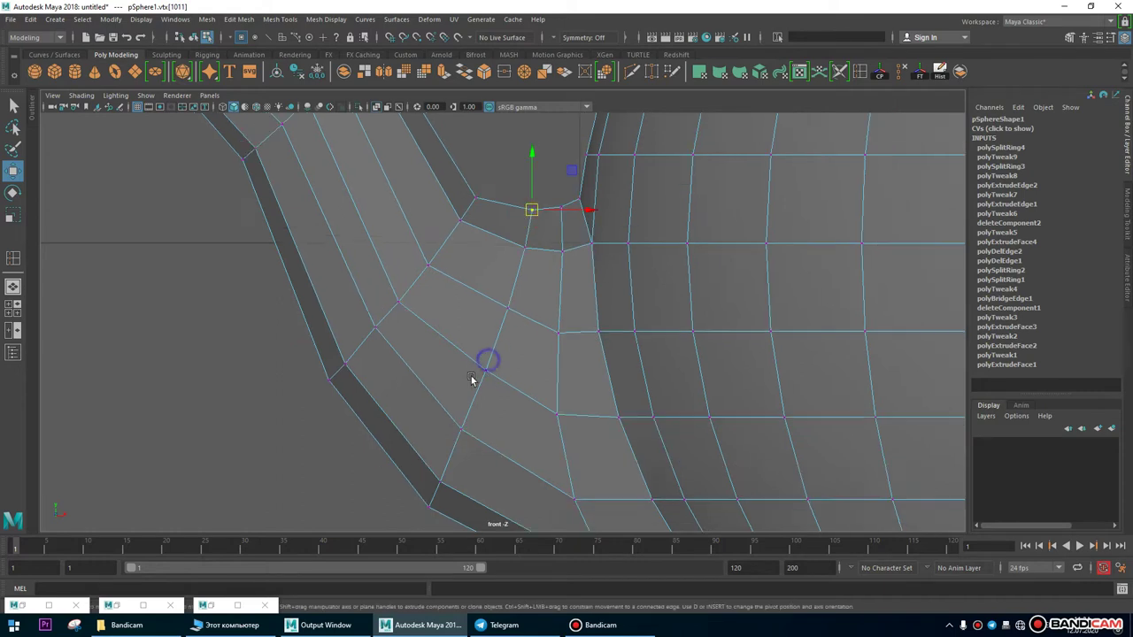
left_click(488, 370)
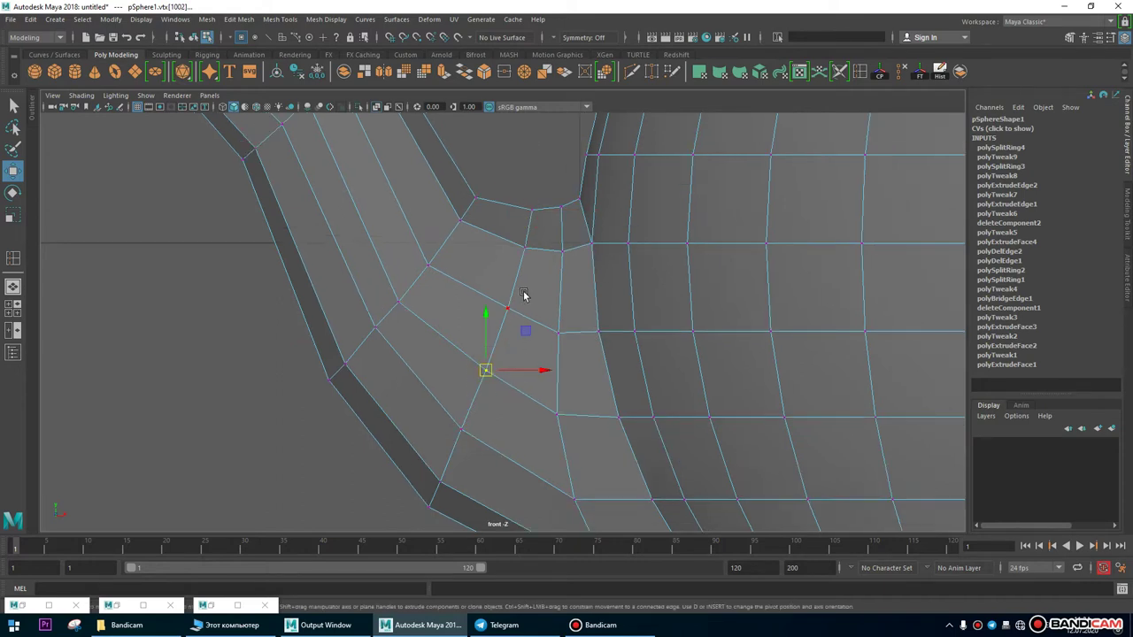
left_click(504, 312)
left_click_drag(498, 313, 530, 352)
key("ctrl+z")
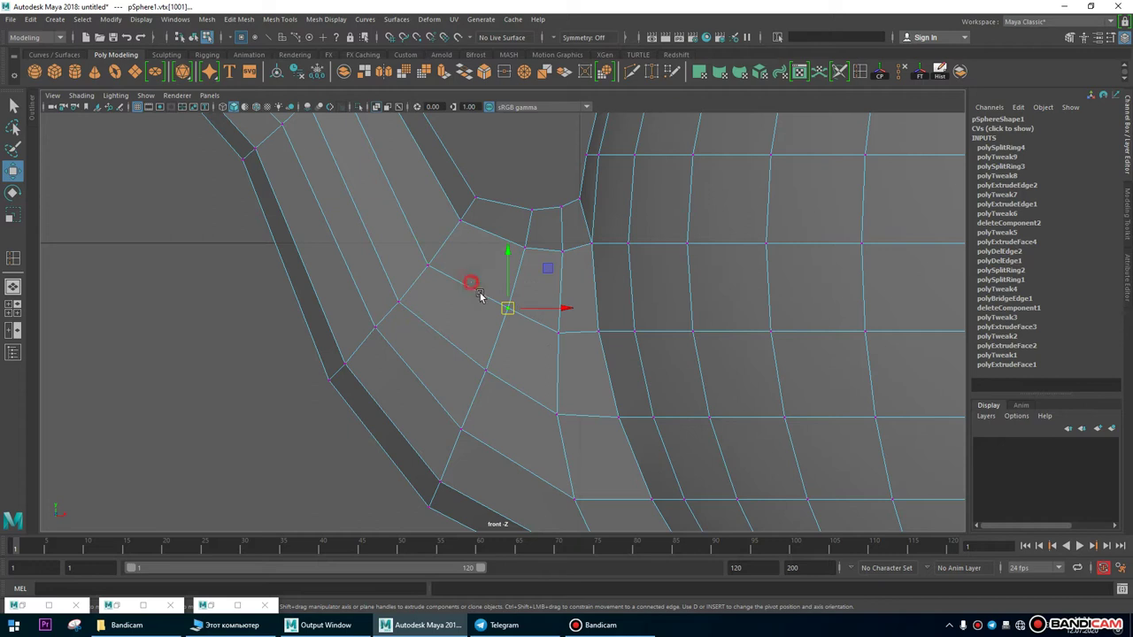
left_click_drag(517, 324, 472, 447)
key("ctrl+z")
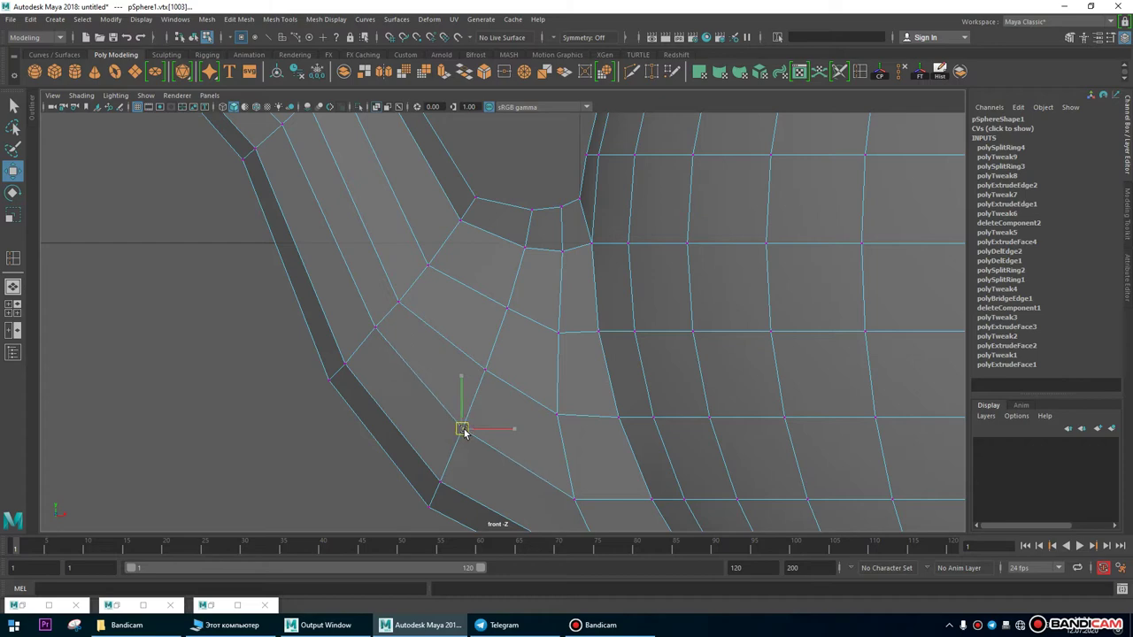
Examine the spout's lower bend and its joint with the body in the perspective view.
scroll(576, 336, "down", 10)
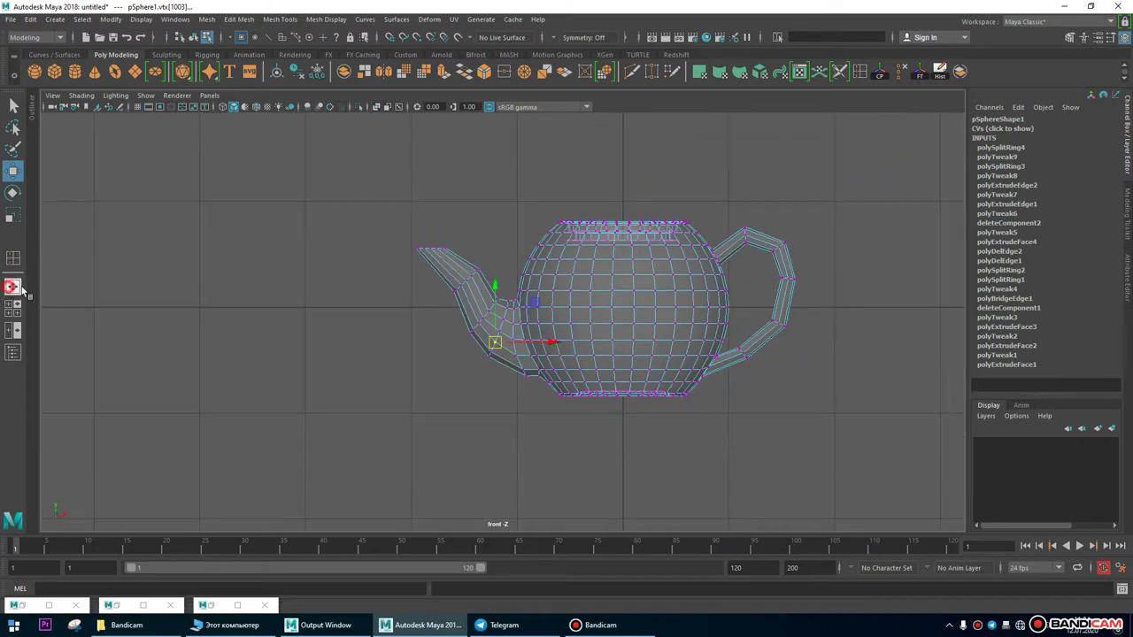
left_click(12, 286)
left_click_drag(495, 354, 458, 282, "alt")
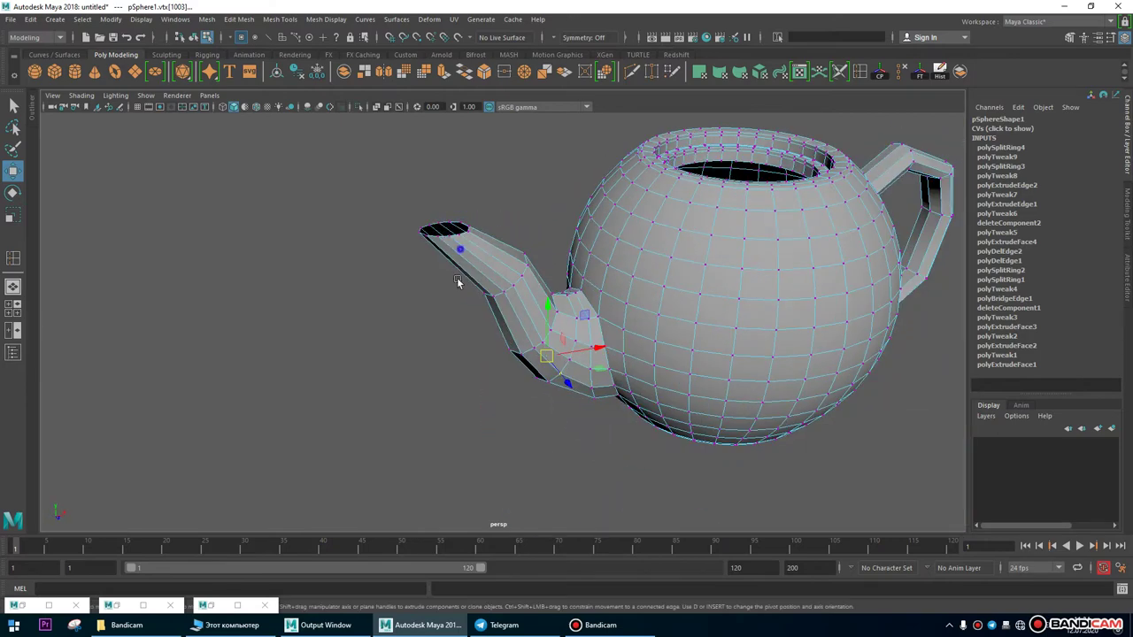
scroll(457, 281, "up", 5)
scroll(387, 286, "down", 4)
scroll(470, 352, "up", 3)
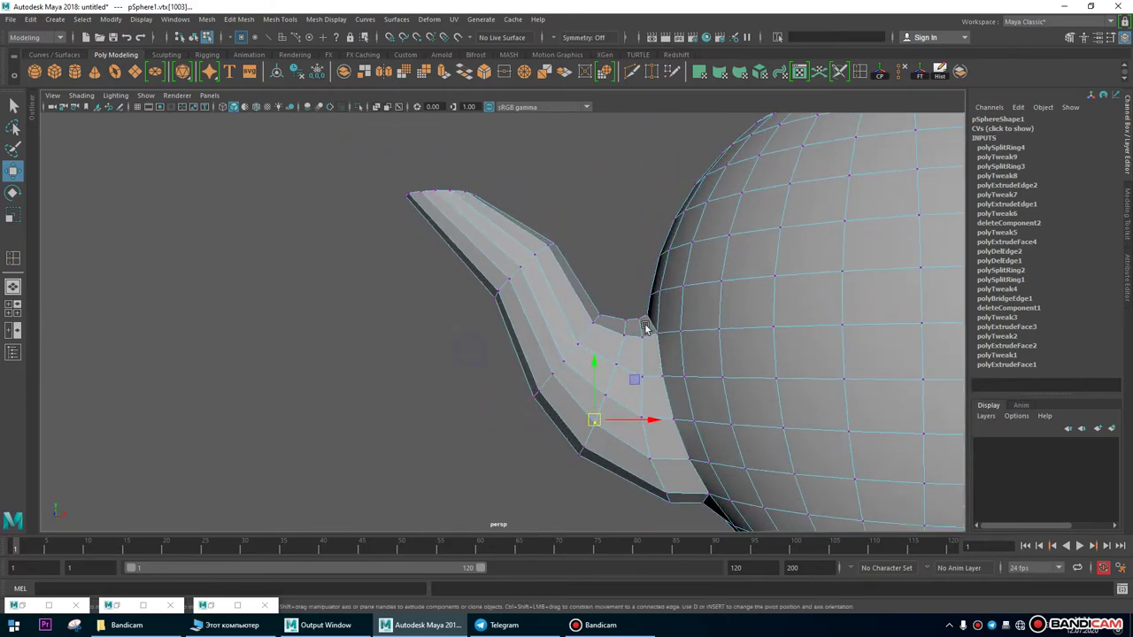
left_click_drag(646, 328, 505, 295, "alt")
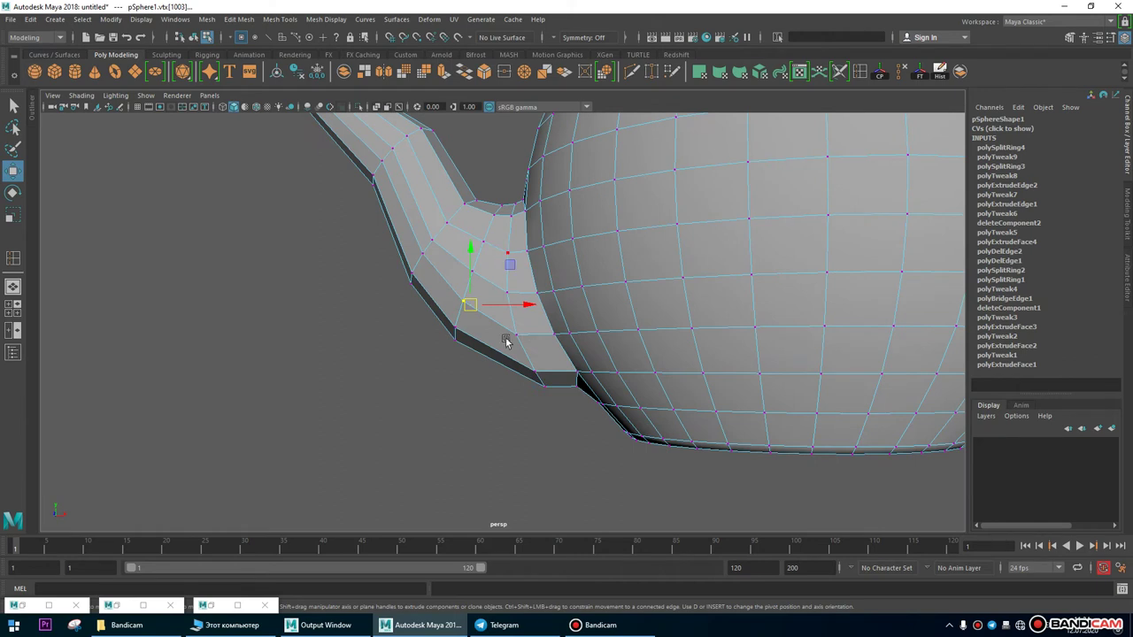
In the front view, move the lowest vertices of the spout loop nearest the body outward and slightly up.
key("space")
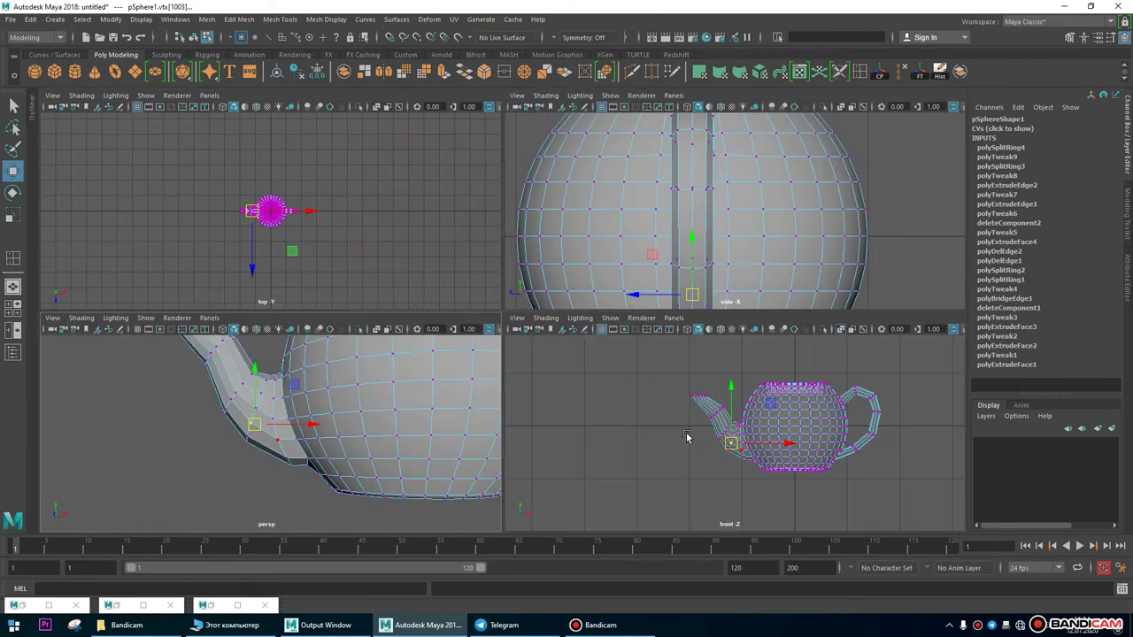
key("space")
scroll(552, 425, "up", 5)
scroll(505, 345, "up", 3)
scroll(514, 354, "up", 3)
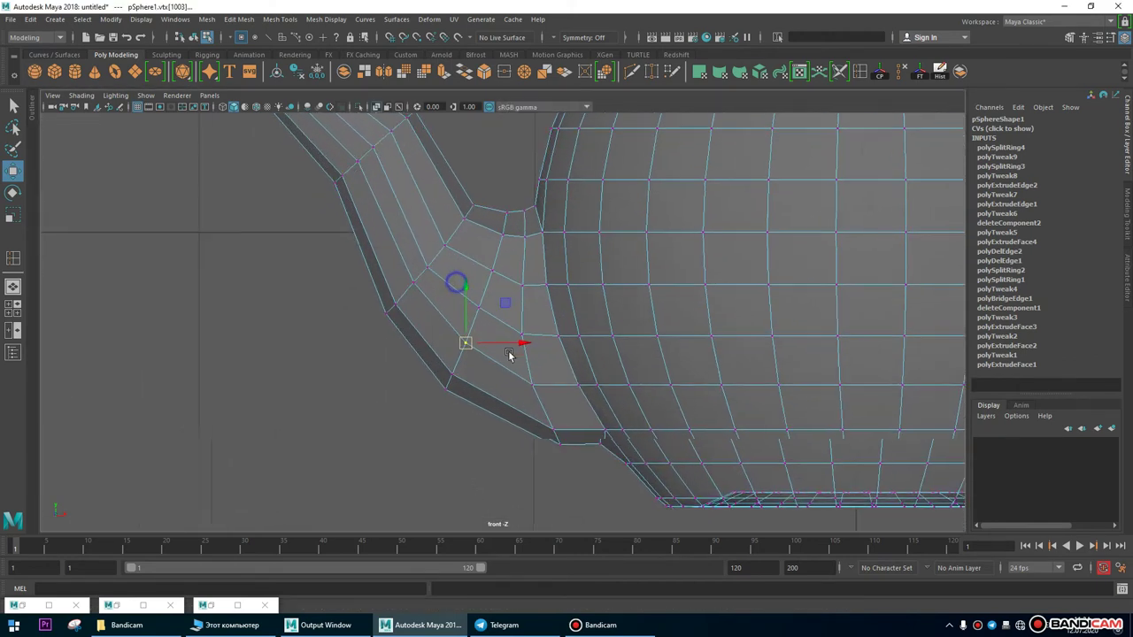
mouse_move(502, 370)
left_mouse_down()
mouse_move(552, 440)
mouse_move(486, 403)
mouse_move(497, 400)
mouse_move(494, 376)
left_mouse_up()
left_click(537, 410)
left_click(522, 387)
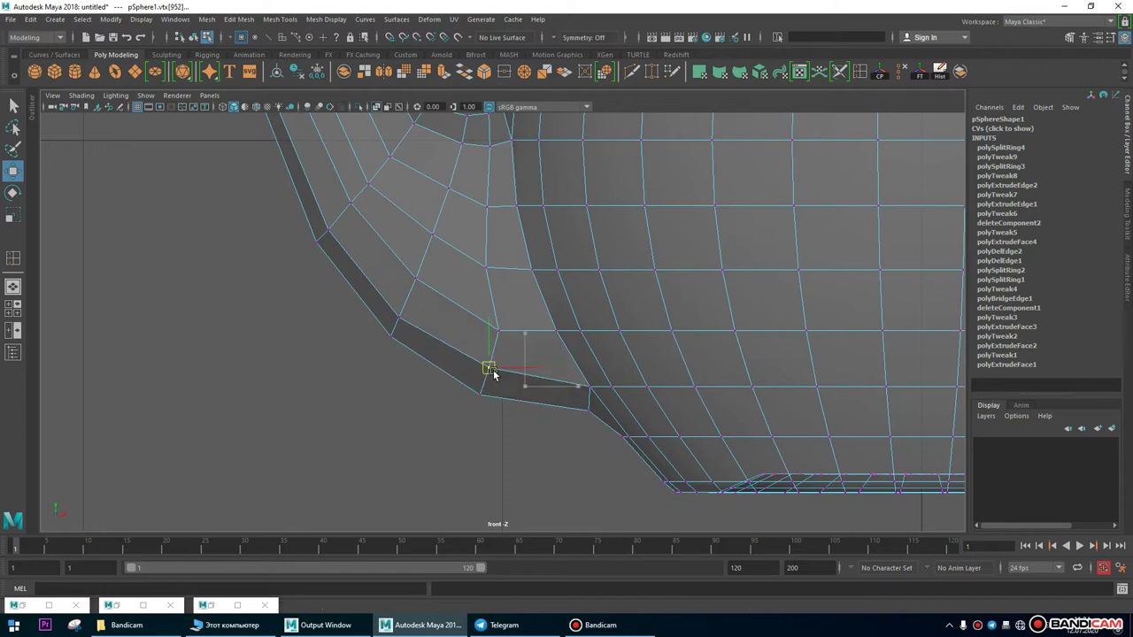
Nudge the lower side vertices of the loop nearest the body into a nearly vertical line.
left_click(499, 330)
left_click_drag(498, 332, 488, 331)
left_click(483, 366)
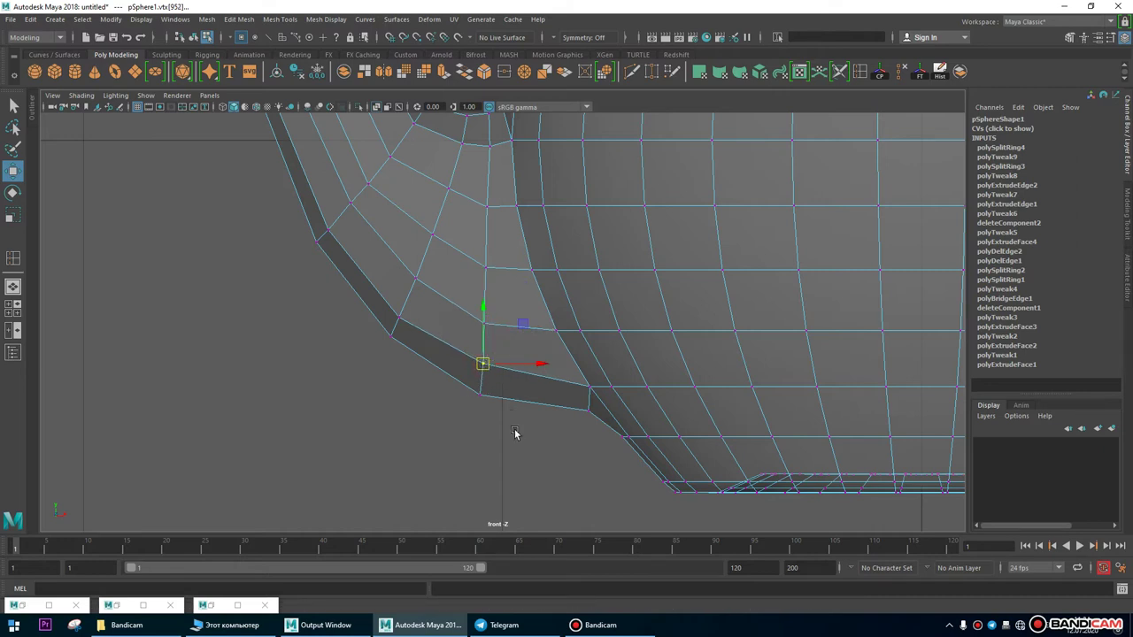
scroll(515, 433, "up", 3)
left_click(493, 406)
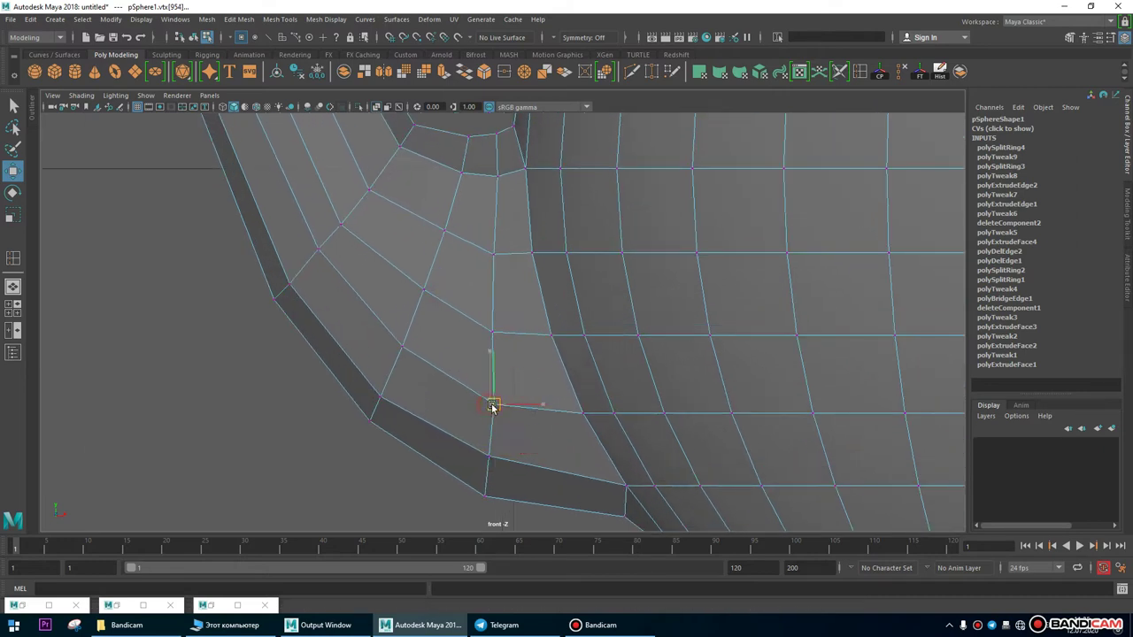
mouse_move(511, 323)
left_mouse_down()
mouse_move(514, 313)
mouse_move(494, 333)
left_mouse_up()
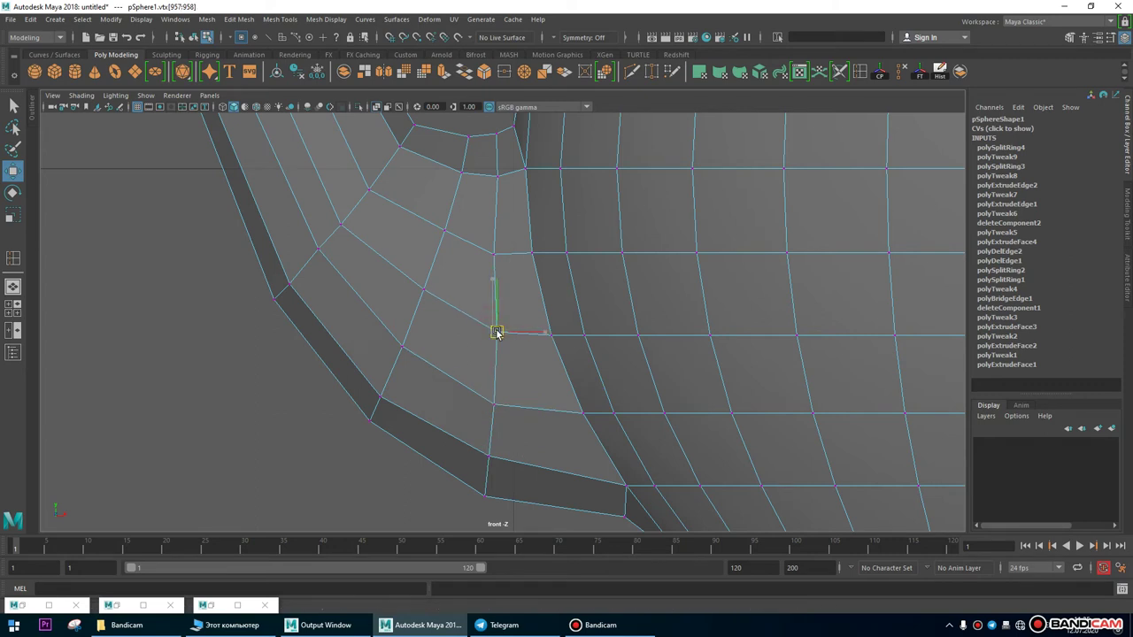
Align the upper side and top vertices of the loop nearest the body with the vertical line below them.
middle_click_drag(496, 330, 430, 375, "alt")
scroll(430, 375, "up", 2)
left_click_drag(467, 347, 502, 383)
left_click(488, 267)
left_click(494, 213)
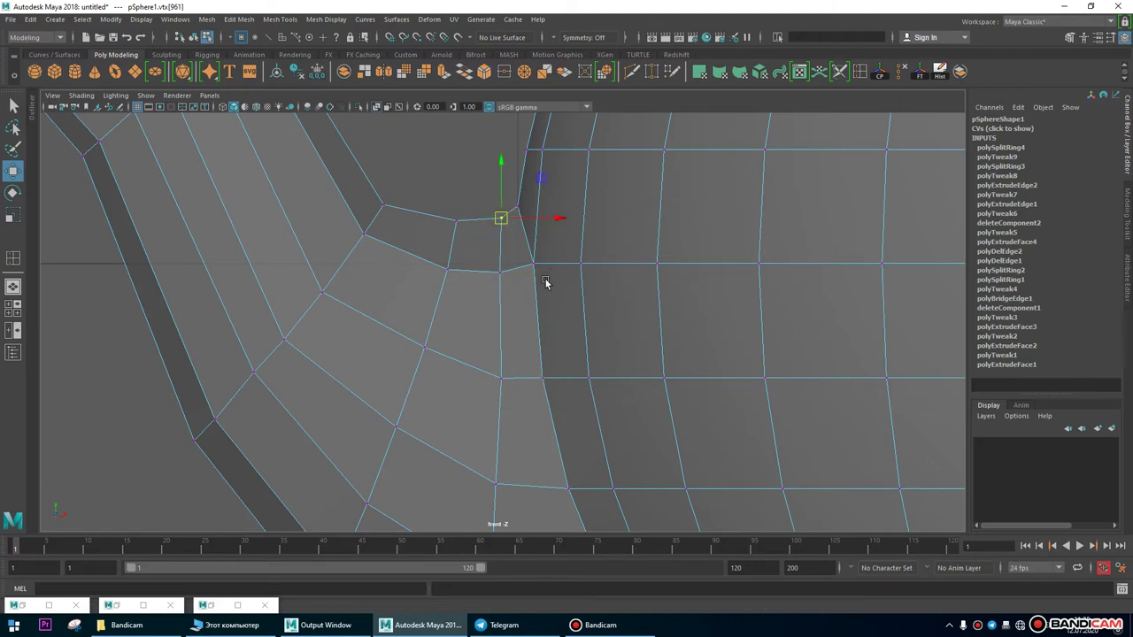
middle_click_drag(545, 282, 519, 240, "alt")
left_click(513, 308)
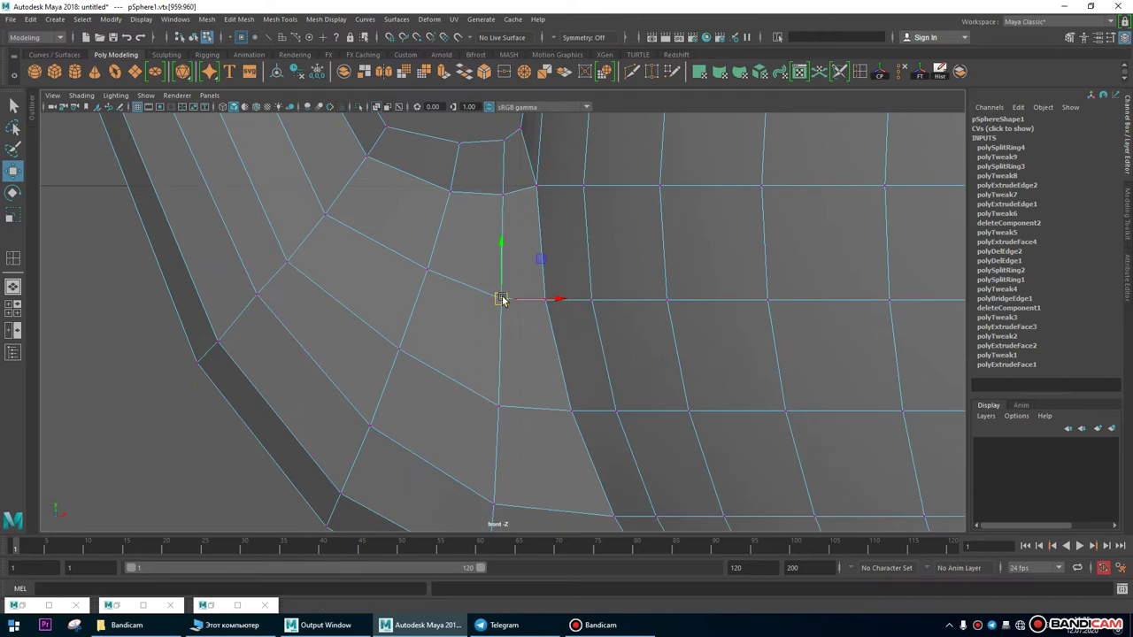
Nudge the inserted loop's top and upper side vertices slightly away from the body to even out its slant.
scroll(501, 300, "down", 5)
scroll(443, 349, "up", 4)
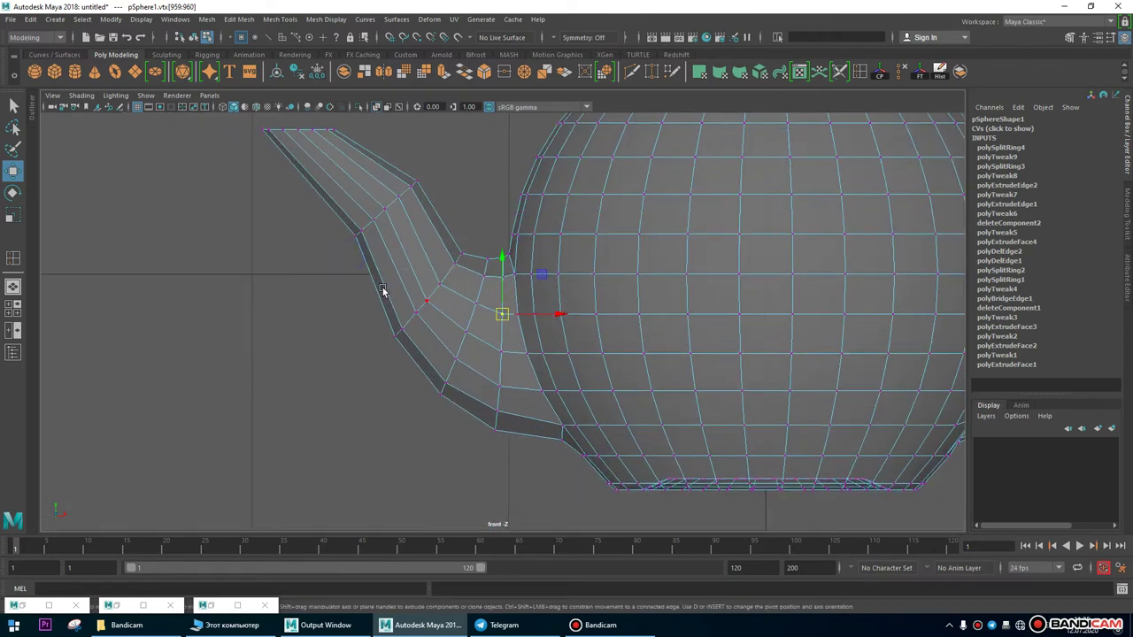
scroll(574, 316, "up", 3)
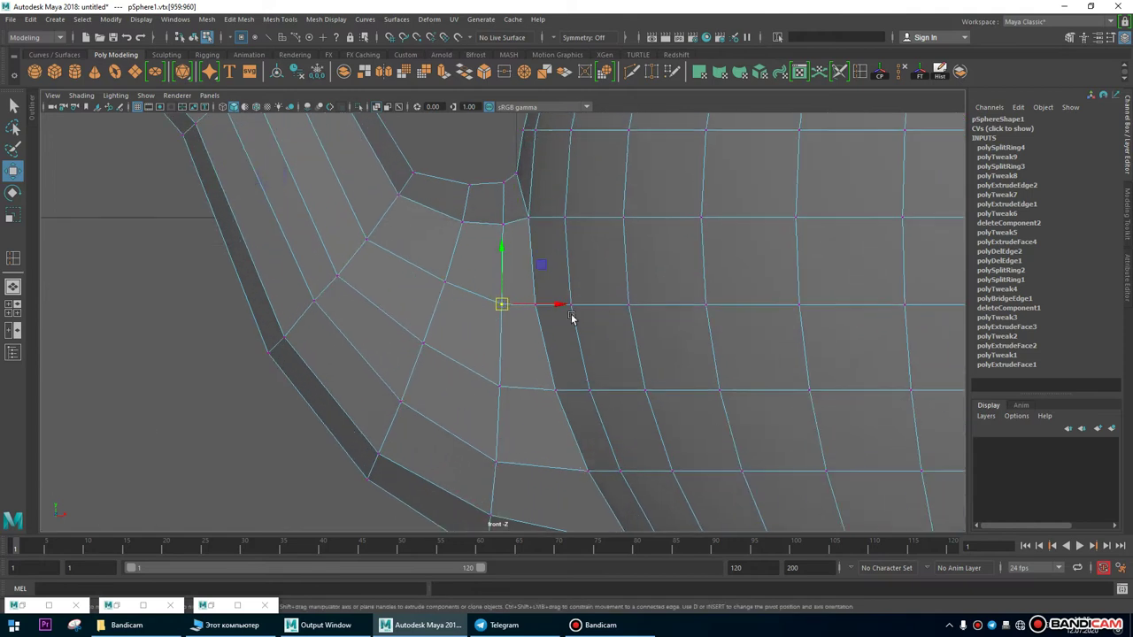
middle_click_drag(460, 164, 531, 235, "alt")
left_click(537, 256)
left_click_drag(535, 257, 530, 261)
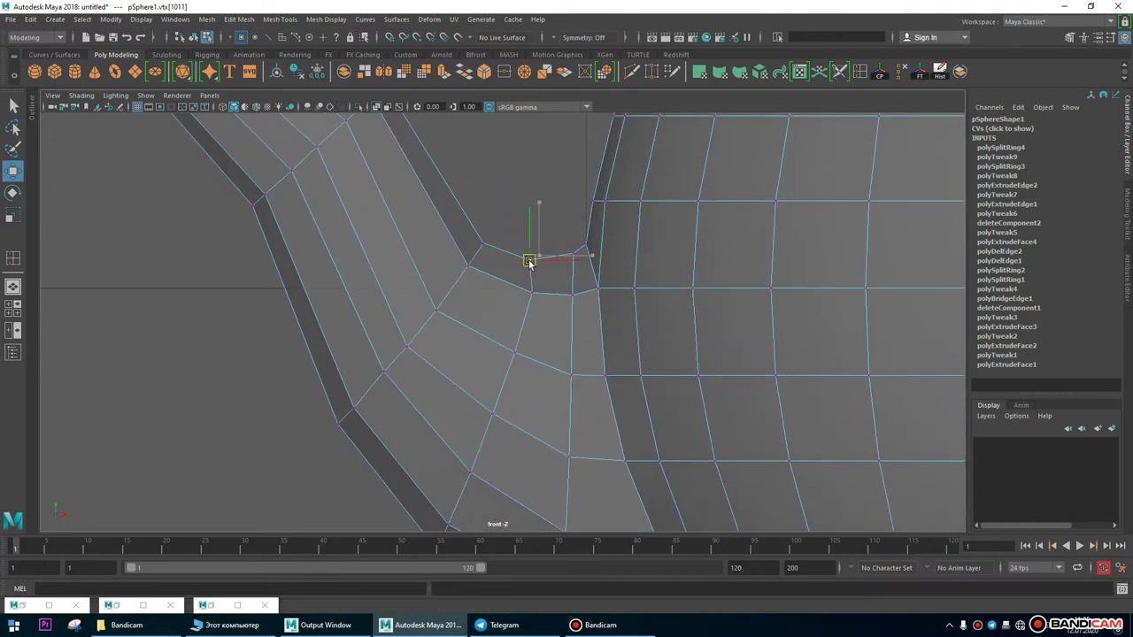
left_click(528, 294)
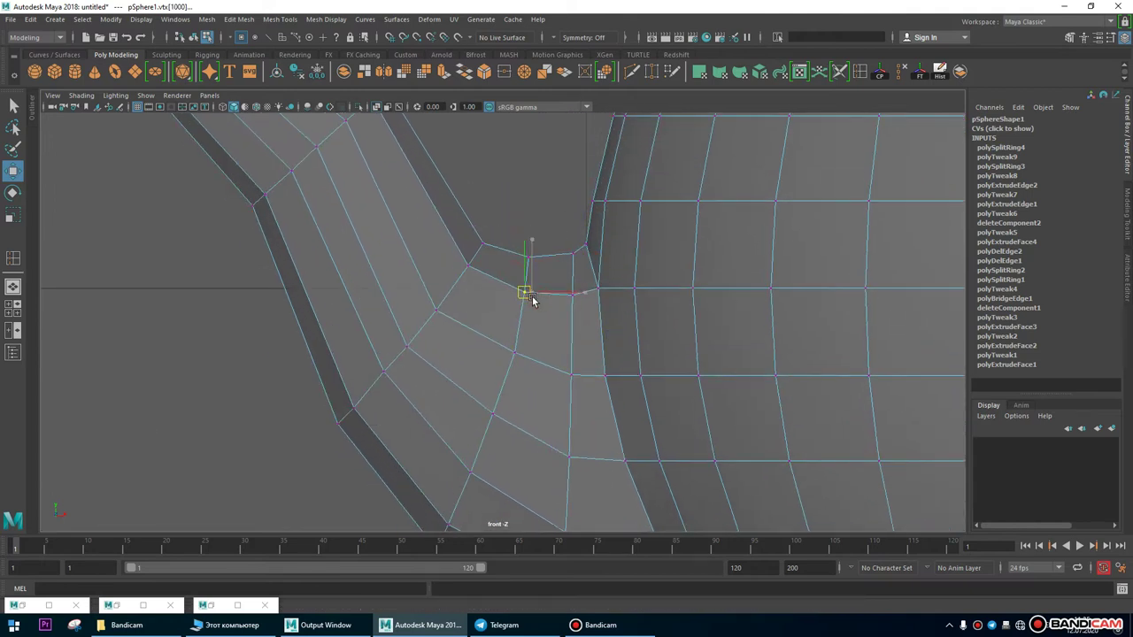
left_click(514, 351)
left_click_drag(514, 350, 508, 354)
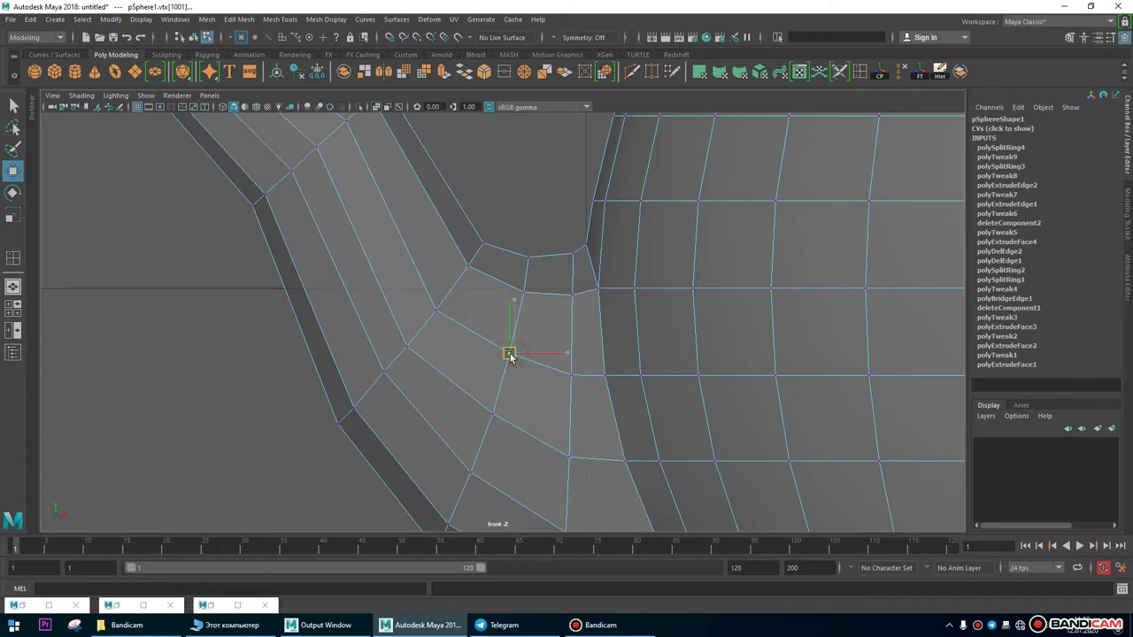
left_click(493, 416)
Move a lower side vertex of the spout's bend loop and the neighboring inserted-loop vertex slightly outward and down.
middle_click_drag(428, 379, 483, 330, "alt")
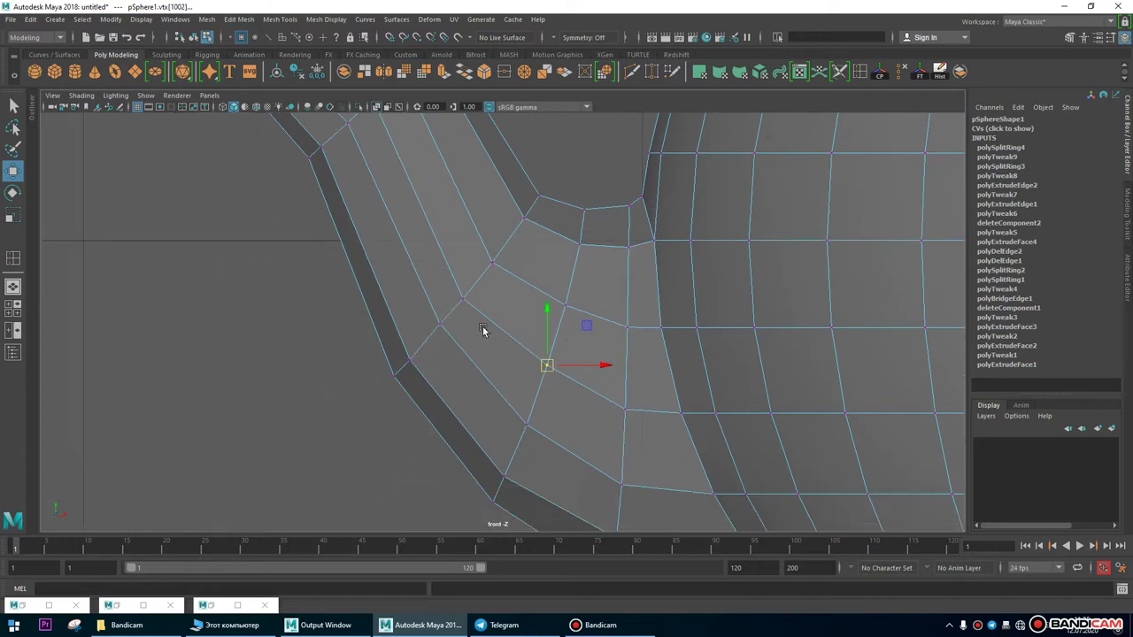
left_click(439, 324)
left_click_drag(439, 324, 435, 331)
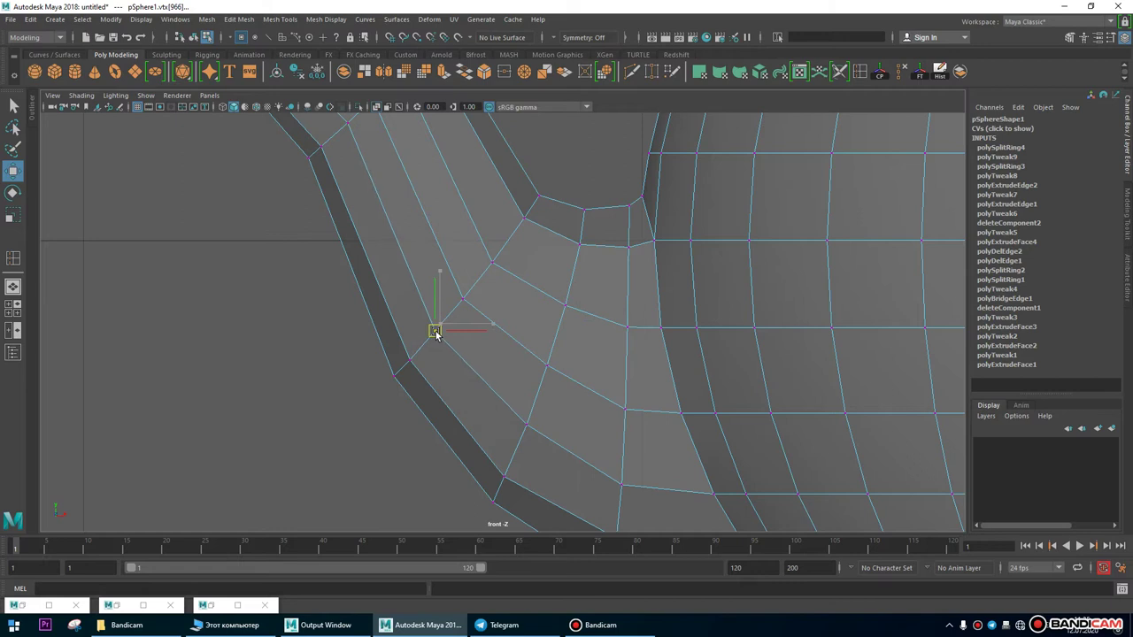
left_click(527, 424)
left_click_drag(528, 424, 525, 427)
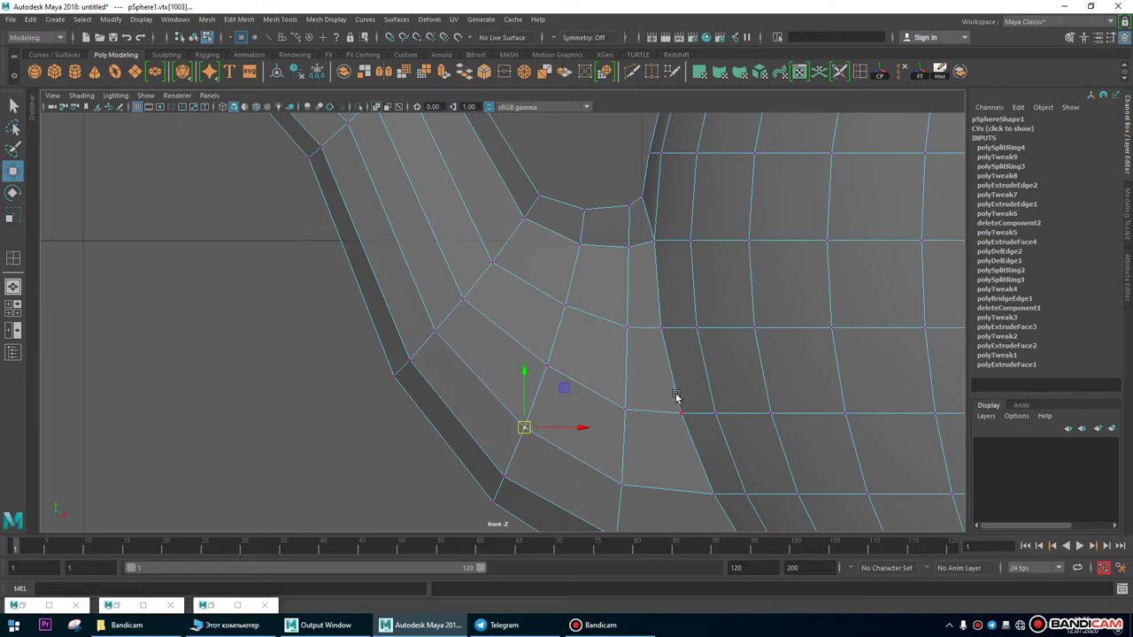
Raise the top vertices of the bend loop and the inserted loop slightly to smooth the spout's inner curve.
left_click_drag(514, 232, 538, 190)
scroll(658, 273, "down", 6)
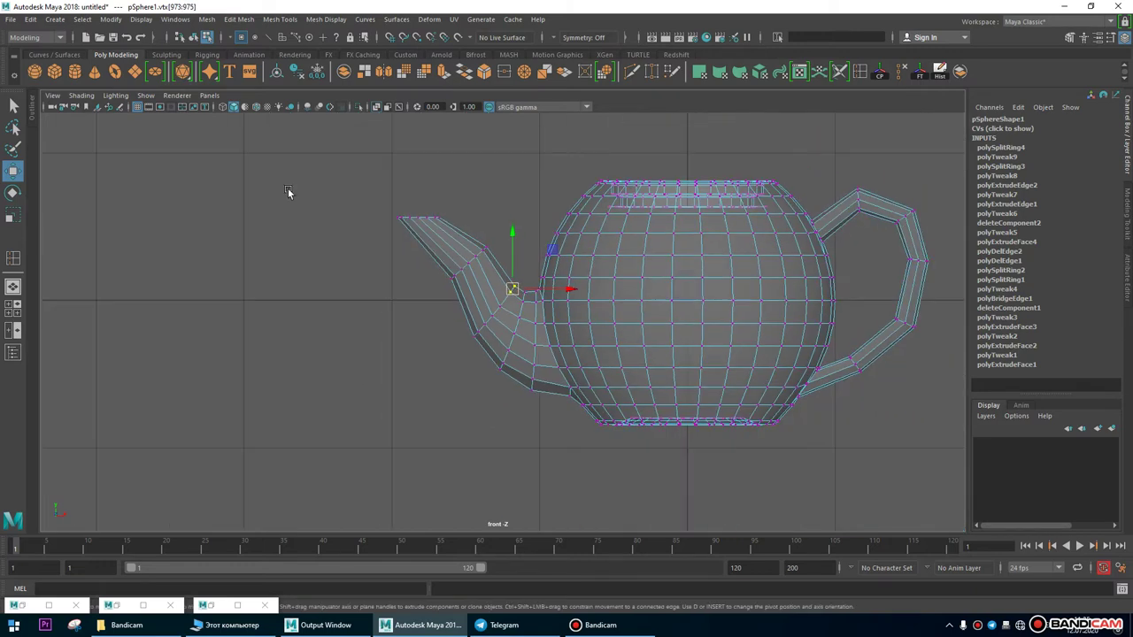
scroll(579, 294, "up", 8)
middle_click_drag(580, 293, 568, 305, "alt")
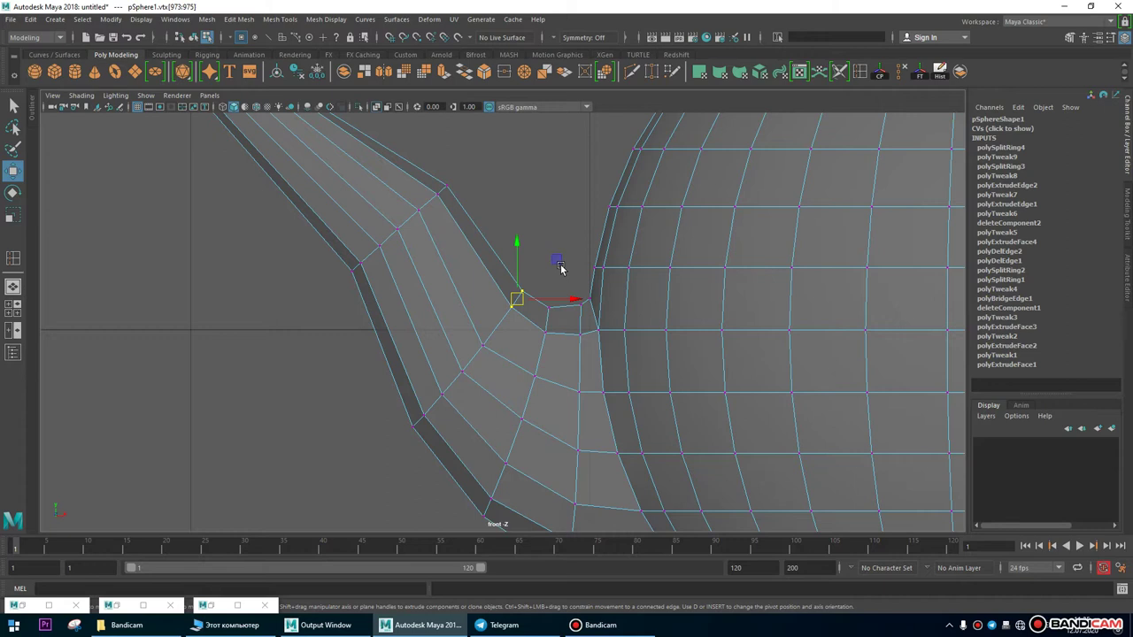
left_click(532, 302)
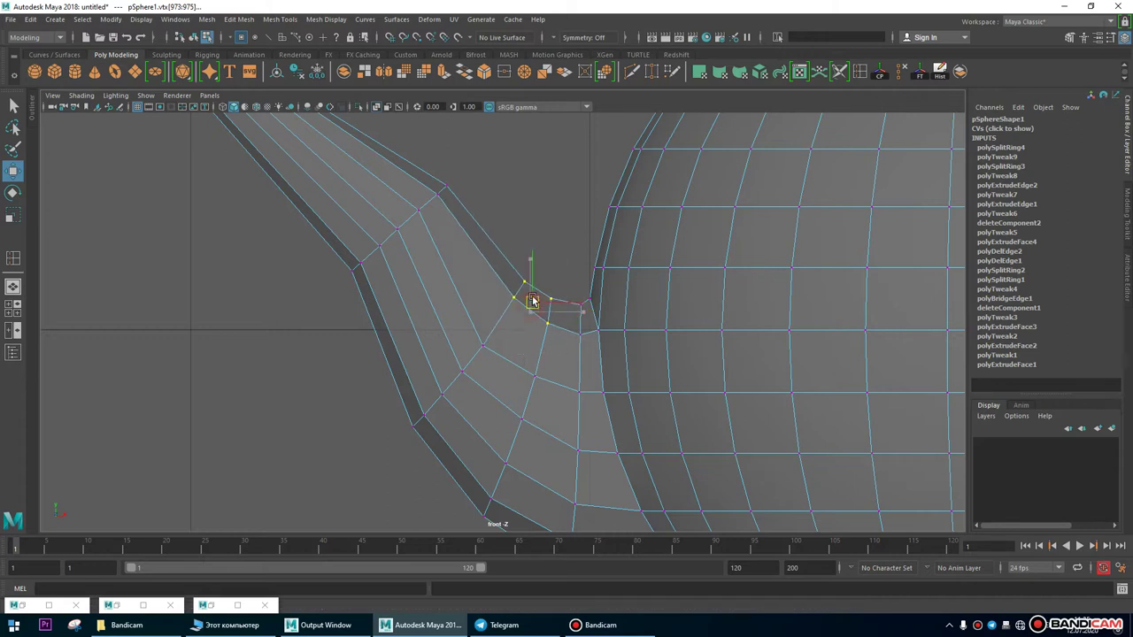
Move the bend loop's two upper side vertices up toward the body and raise the adjacent inserted-loop vertex.
left_click(477, 357)
left_click_drag(485, 345, 488, 343)
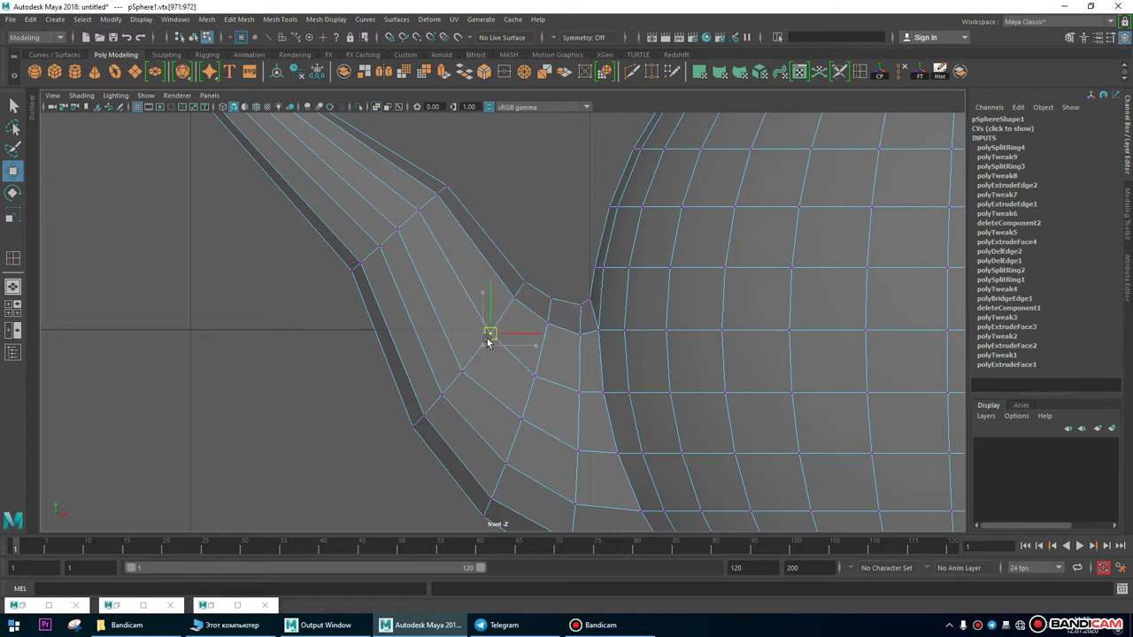
left_click(537, 374)
left_click(475, 354)
left_click(463, 371)
left_click_drag(465, 374, 469, 370)
left_click(492, 336)
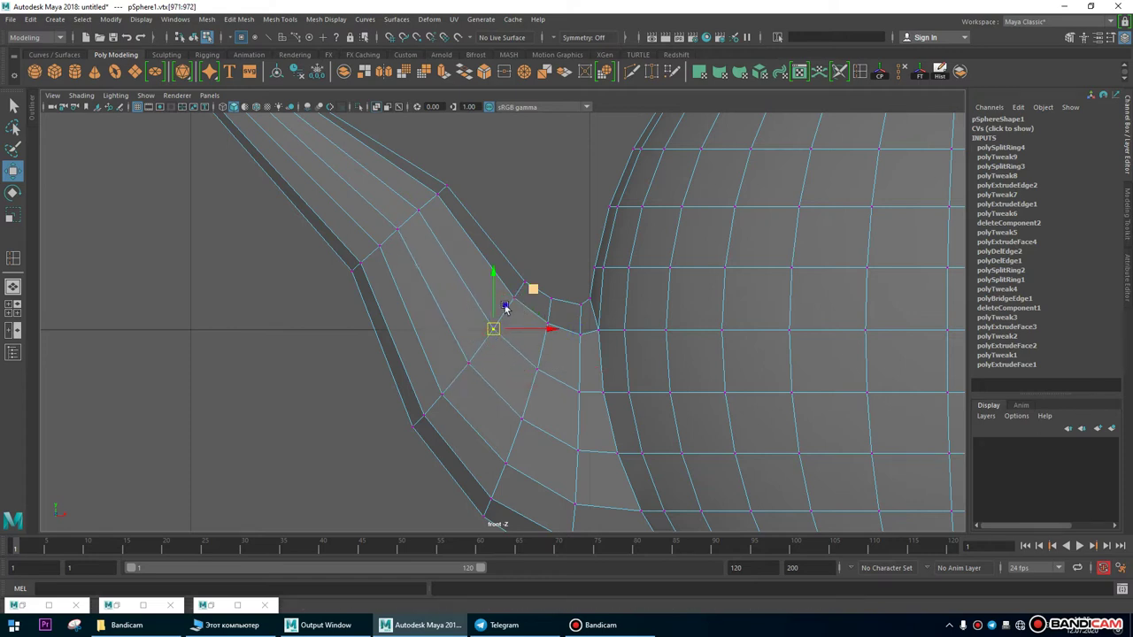
scroll(523, 300, "up", 2)
left_click_drag(496, 333, 501, 329)
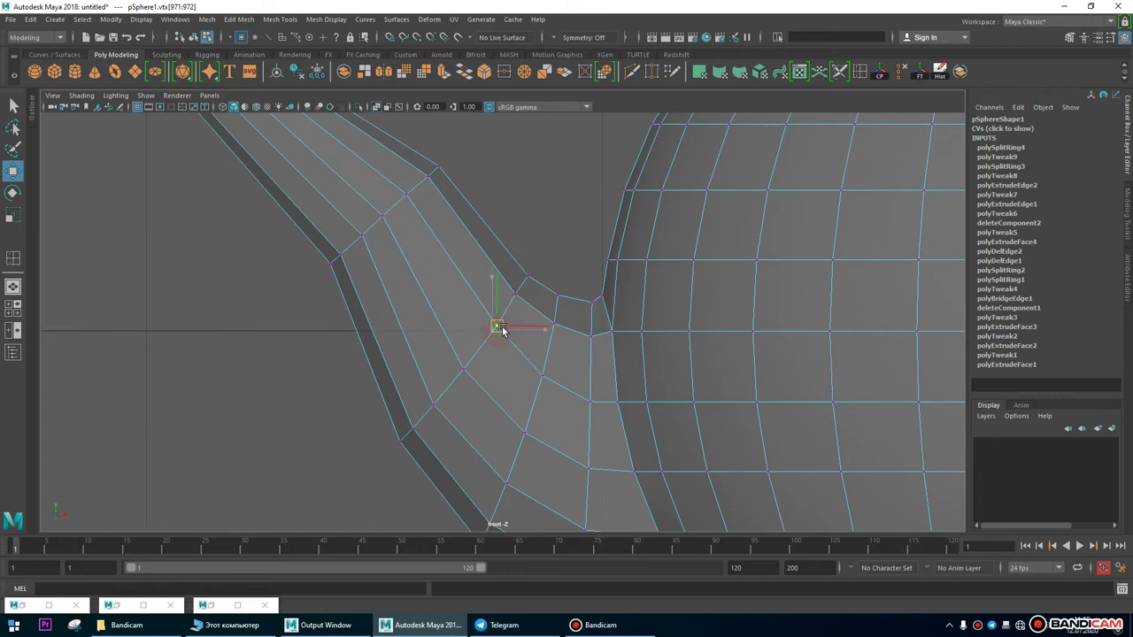
Raise the inserted loop's middle side vertices and the adjacent vertex of the loop nearest the body.
left_click(543, 372)
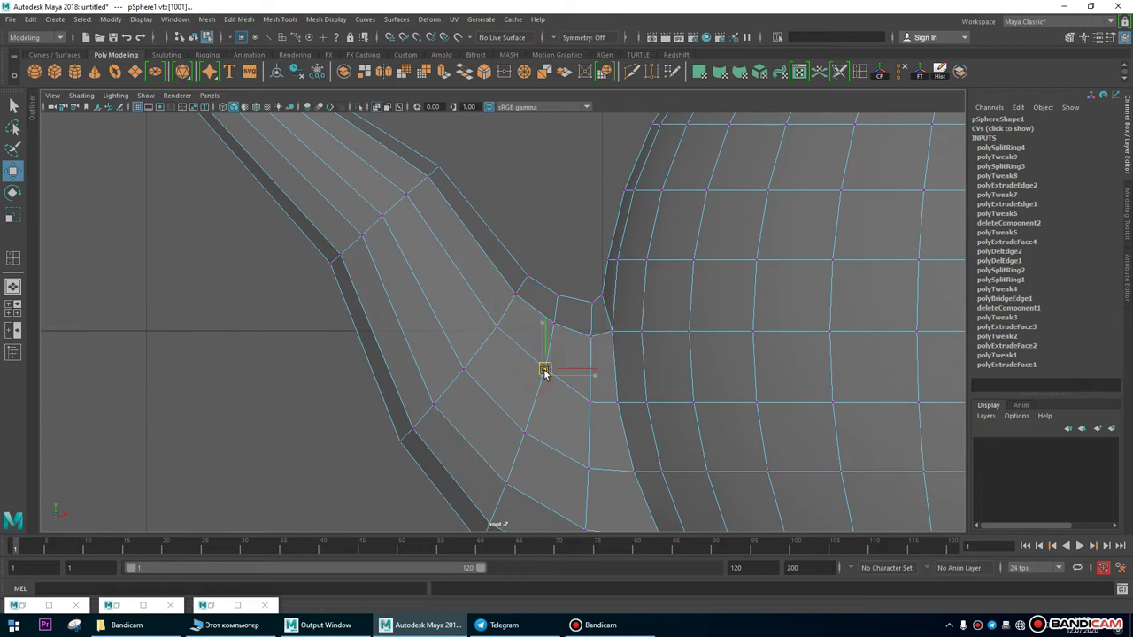
left_click(589, 400)
middle_click_drag(592, 398, 602, 339, "alt")
left_click_drag(611, 389, 584, 436)
left_click(537, 372)
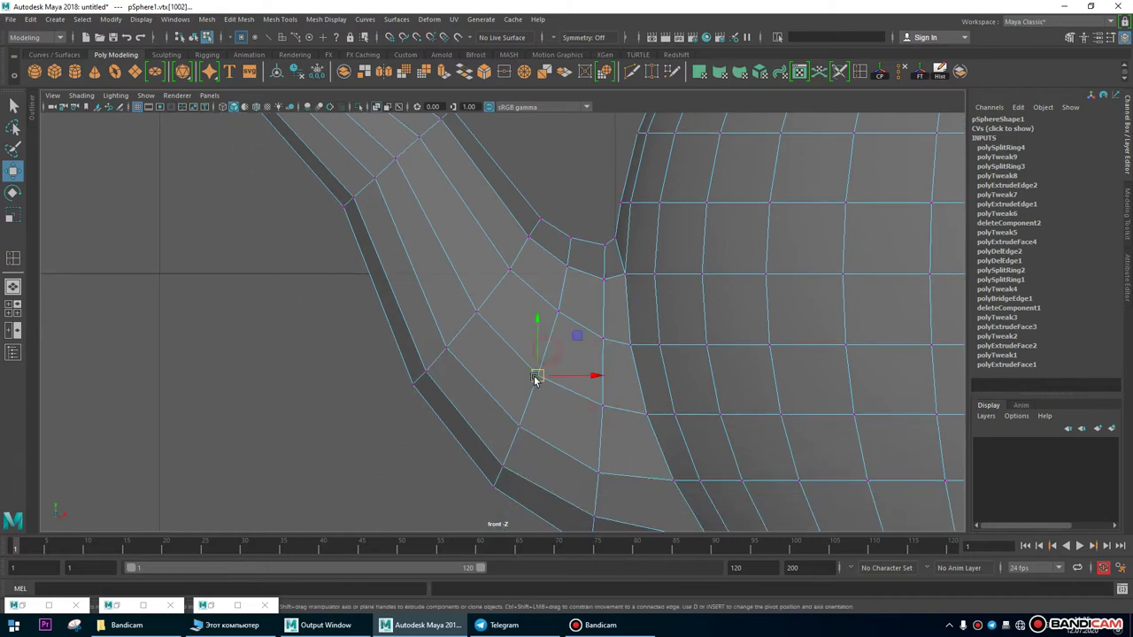
Adjust the bend loop's middle and lower side vertices to space them evenly across the spout.
left_click_drag(495, 286, 483, 308)
left_click_drag(435, 369, 451, 340)
scroll(610, 366, "down", 4)
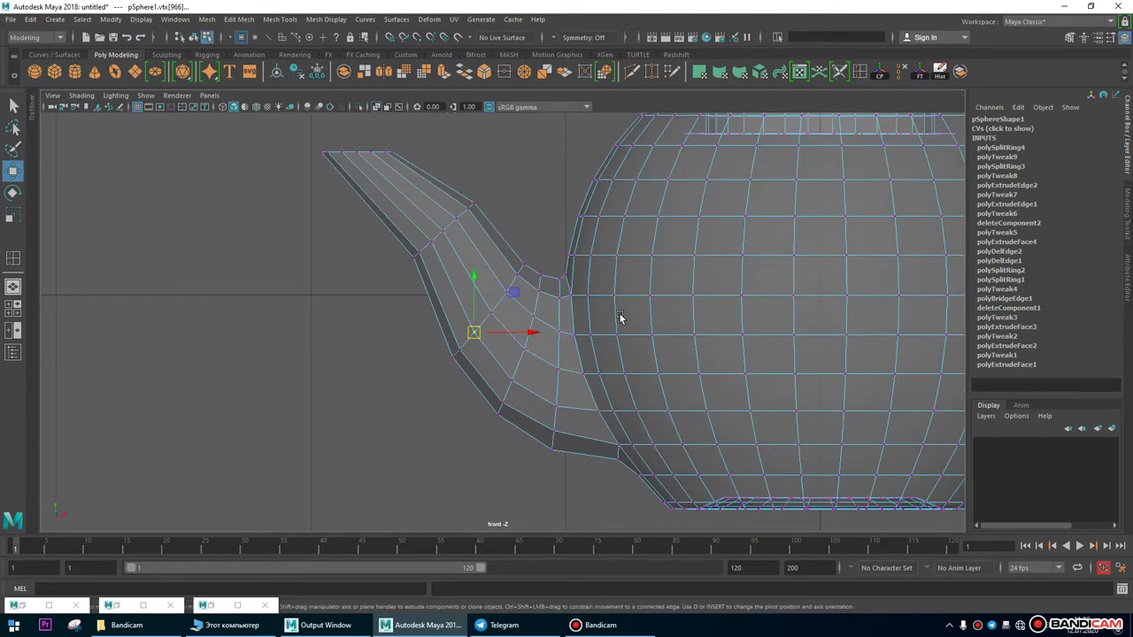
scroll(584, 283, "down", 4)
scroll(649, 297, "up", 1)
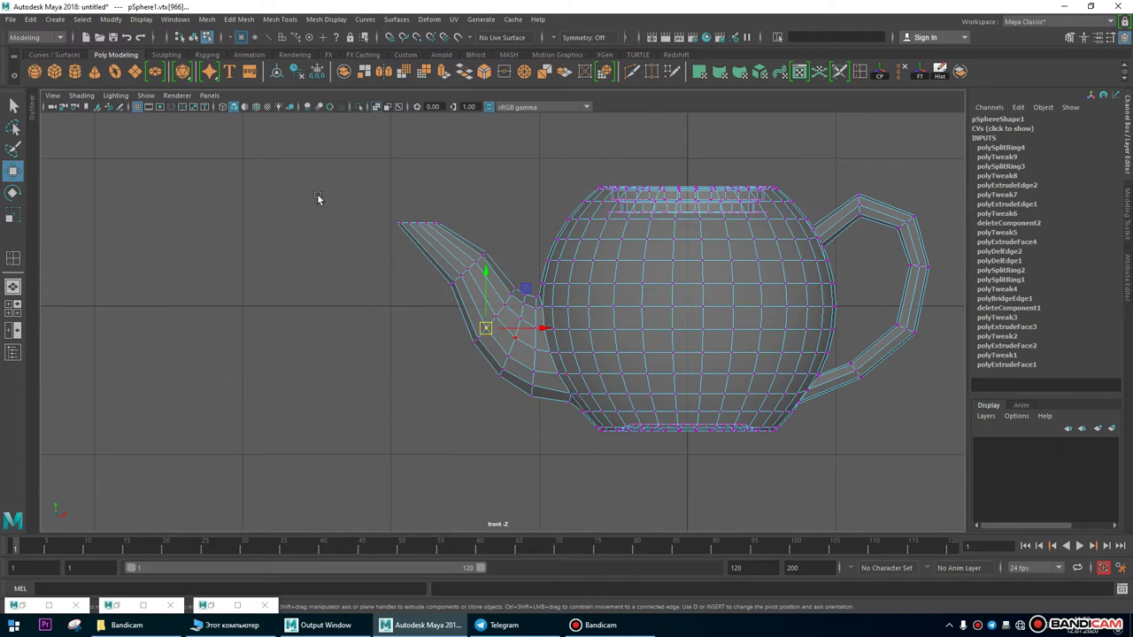
scroll(317, 198, "up", 4)
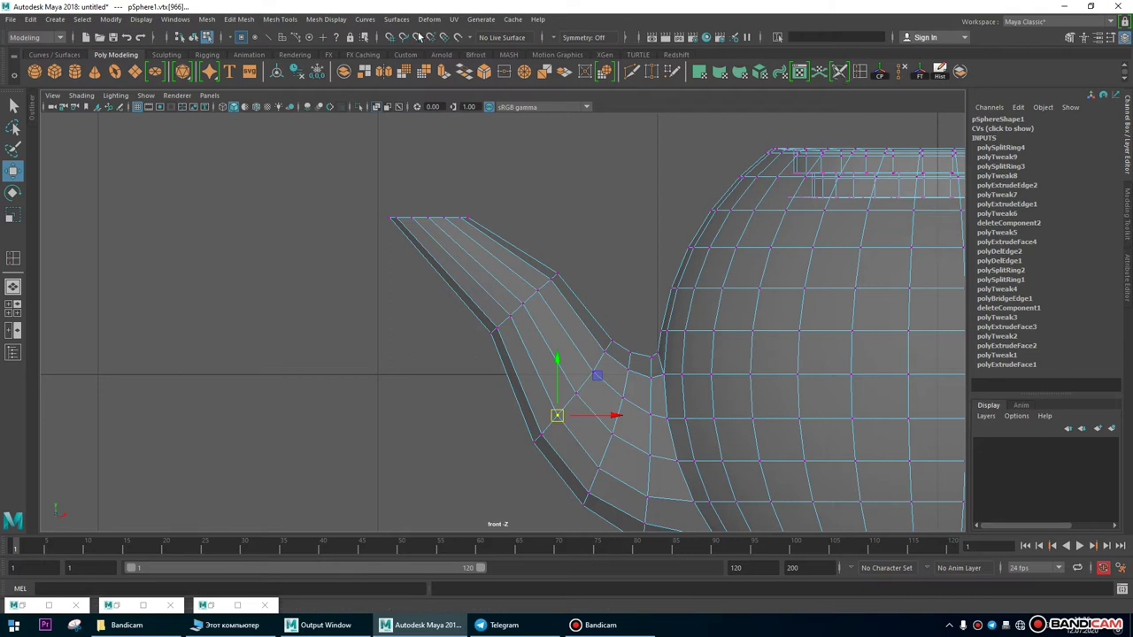
Insert an edge loop across the spout between the bend loop and the next loop up, and shift it slightly upward.
left_click(279, 19)
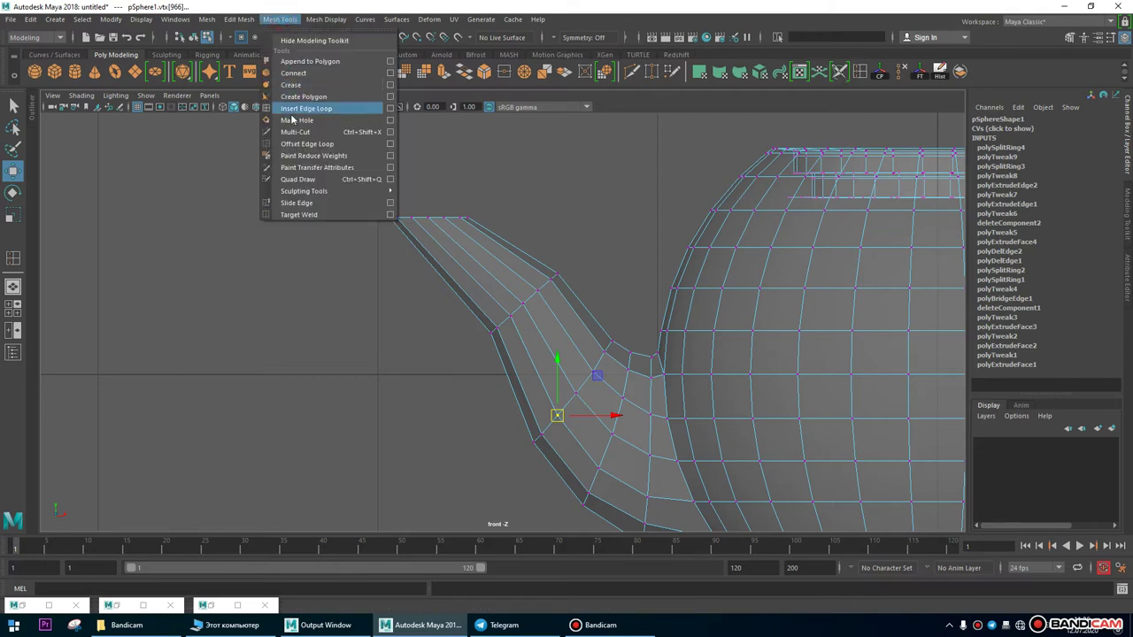
left_click(306, 108)
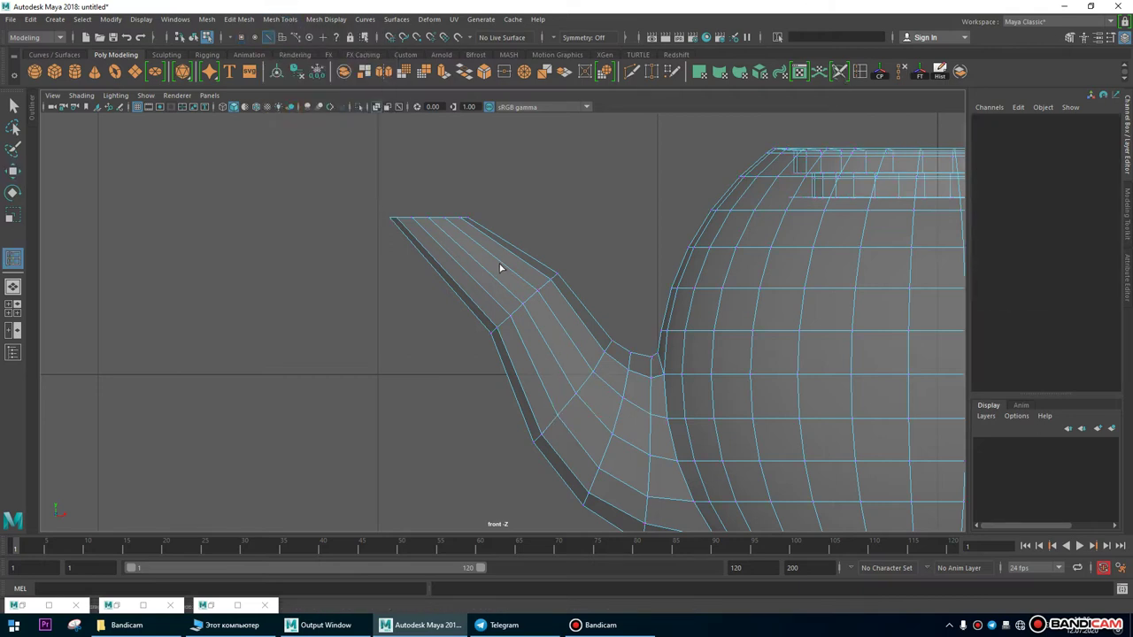
left_click(546, 346)
key("w")
left_click_drag(548, 344, 547, 339)
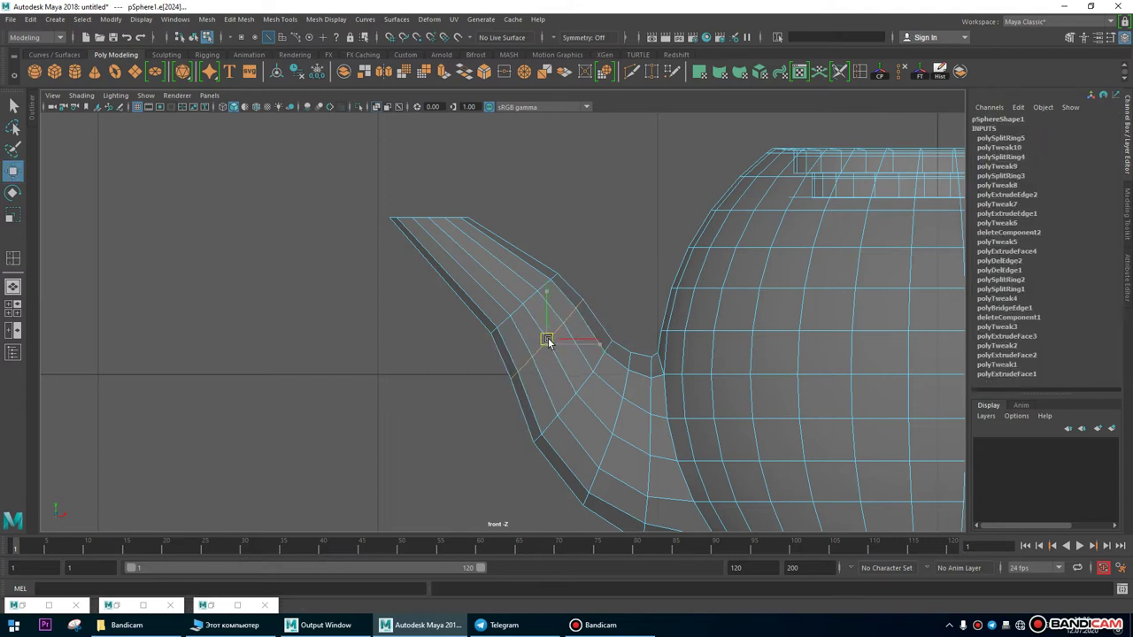
scroll(540, 308, "down", 5)
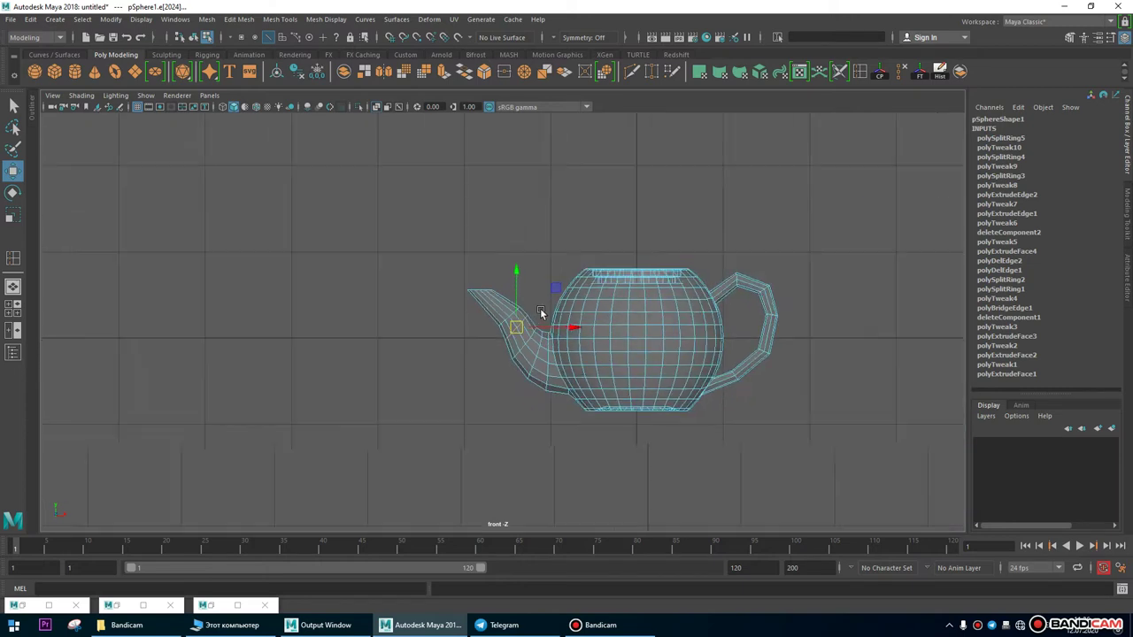
Rotate the newly inserted spout loop slightly to follow the curve.
scroll(758, 402, "up", 3)
key("e")
left_click_drag(560, 282, 567, 283)
key("w")
scroll(512, 320, "up", 3)
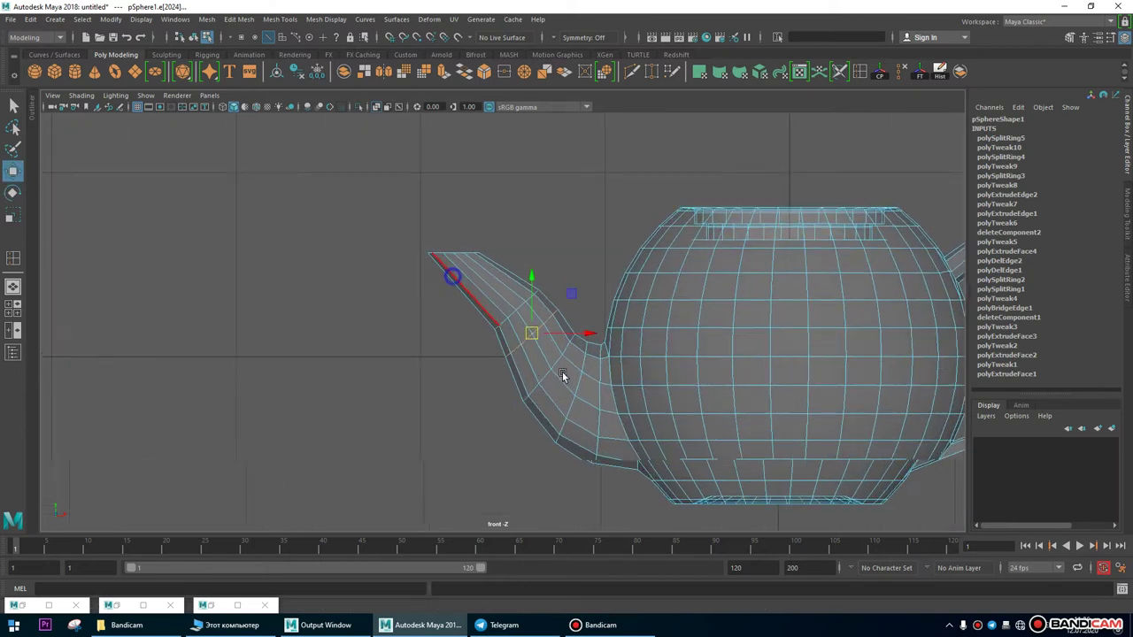
Shift the next edge loop up the spout slightly up and toward the tip.
left_click(509, 304)
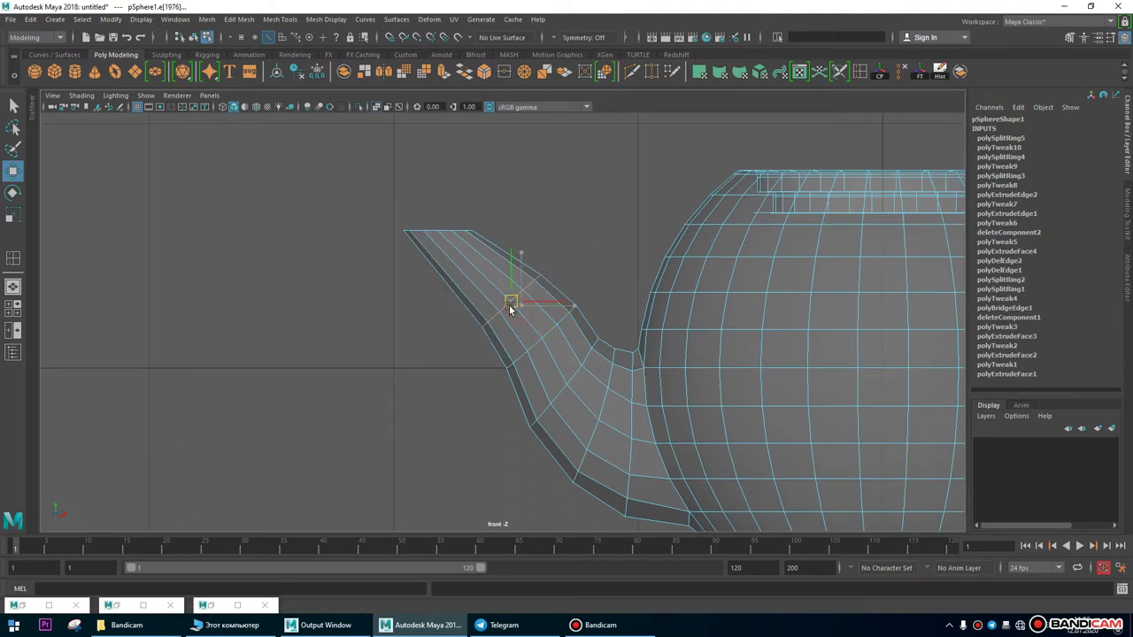
scroll(632, 296, "up", 2)
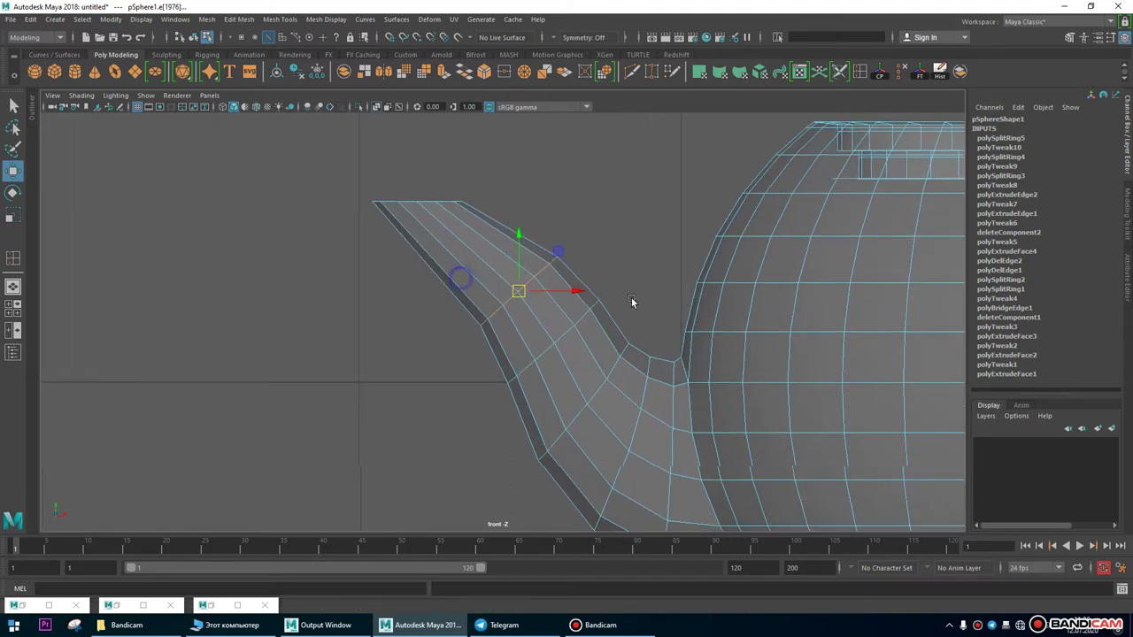
scroll(597, 323, "down", 5)
scroll(553, 368, "up", 2)
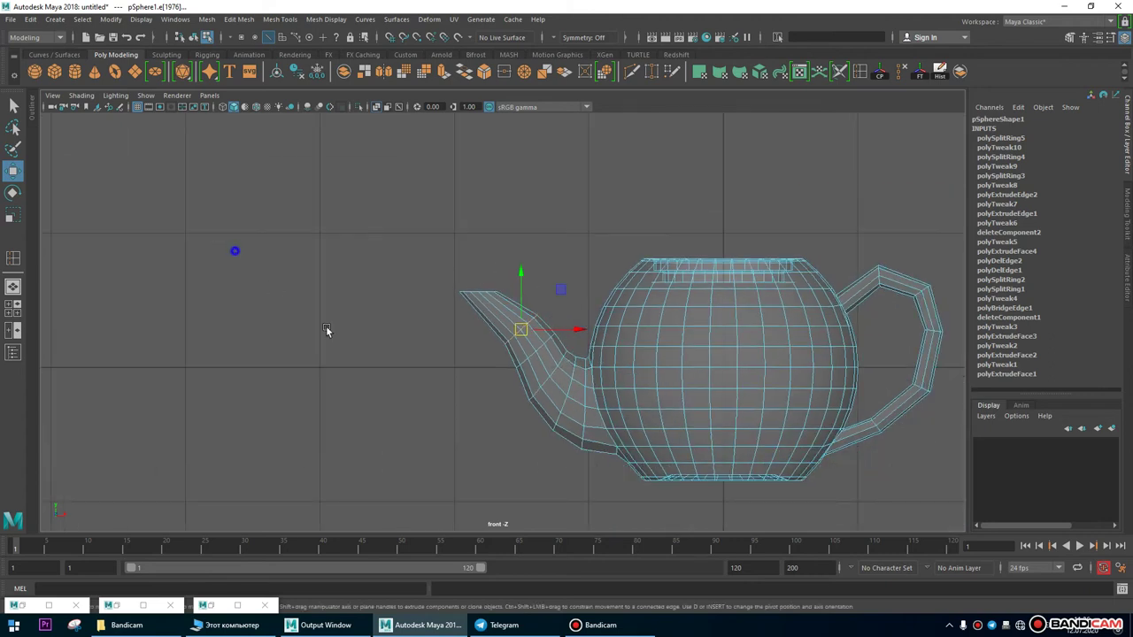
scroll(523, 292, "up", 4)
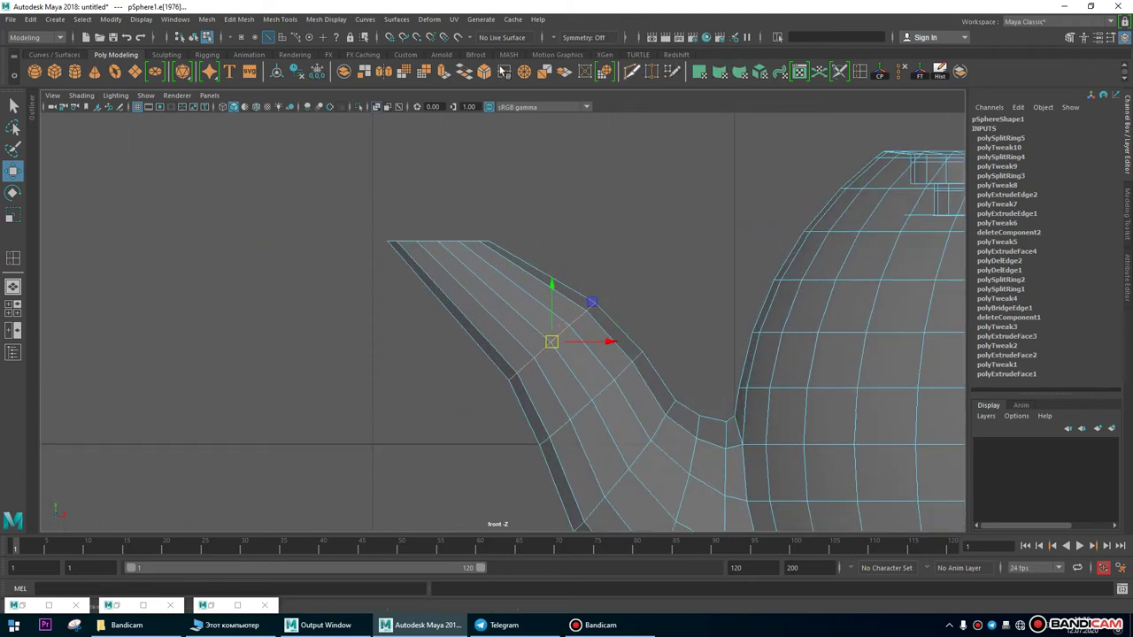
Insert an edge loop between the spout's uppermost loop and its tip, and nudge it outward along the curve.
left_click(241, 20)
mouse_move(280, 20)
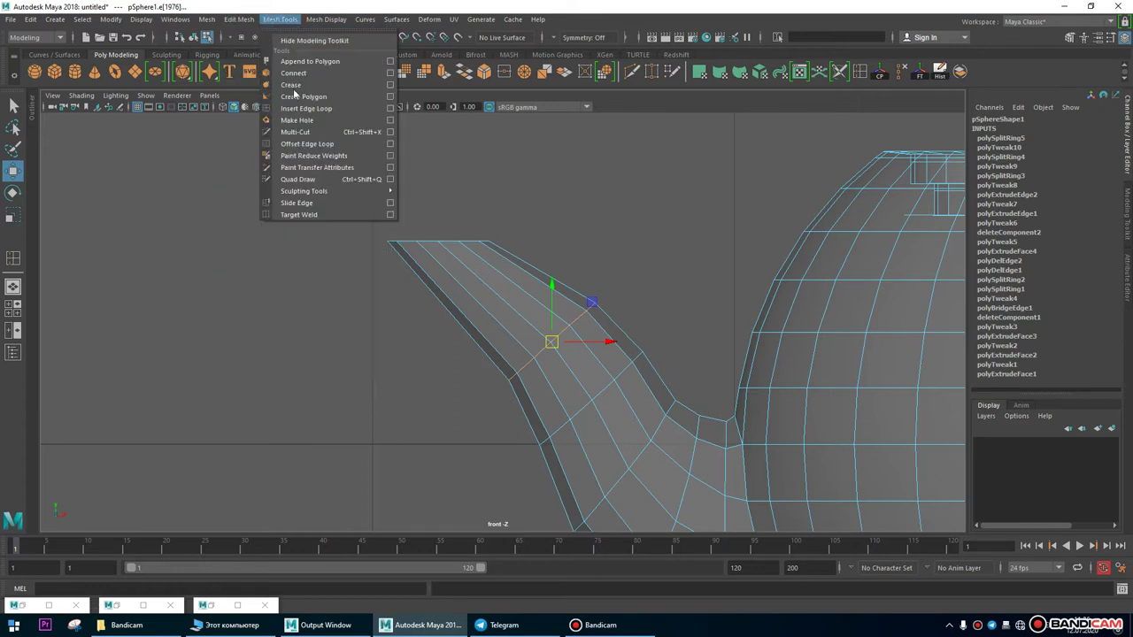
left_click(301, 108)
left_click_drag(527, 278, 506, 290)
key("w")
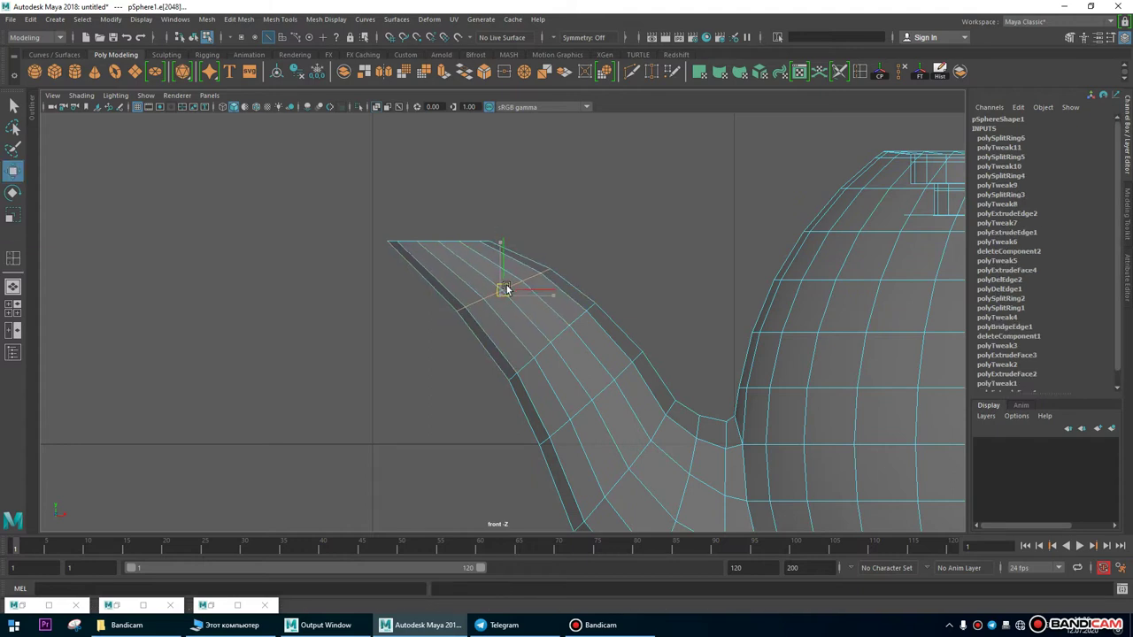
key("e")
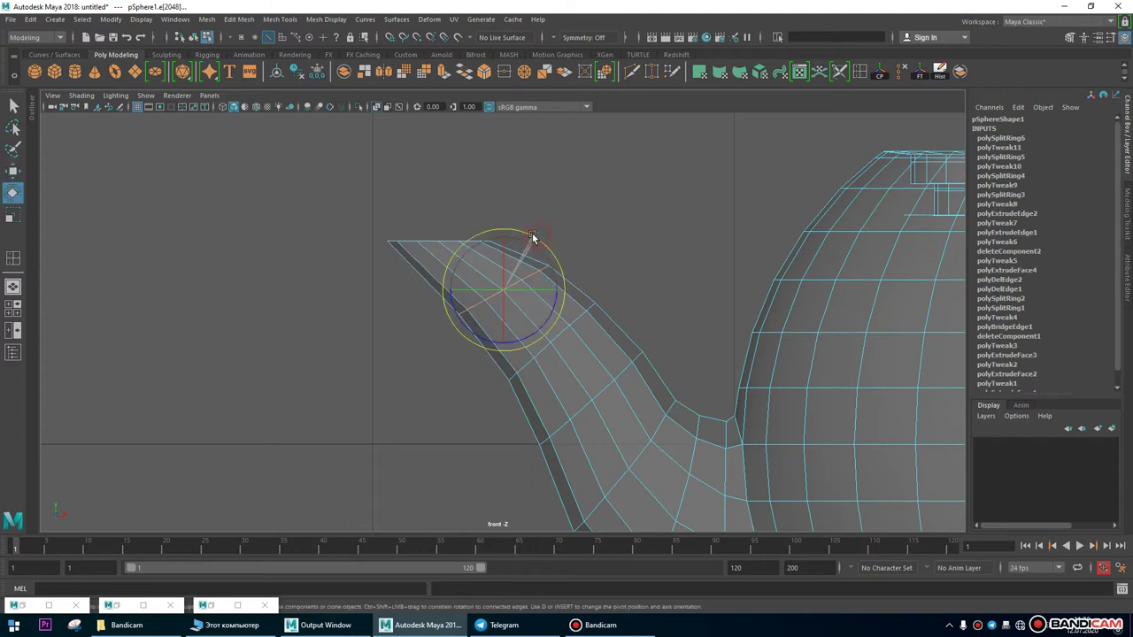
Select the spout tip's ring of vertices, widen the opening slightly, and shift it toward the body.
right_click_drag(430, 234, 287, 190)
left_click_drag(341, 203, 501, 243)
key("r")
key("w")
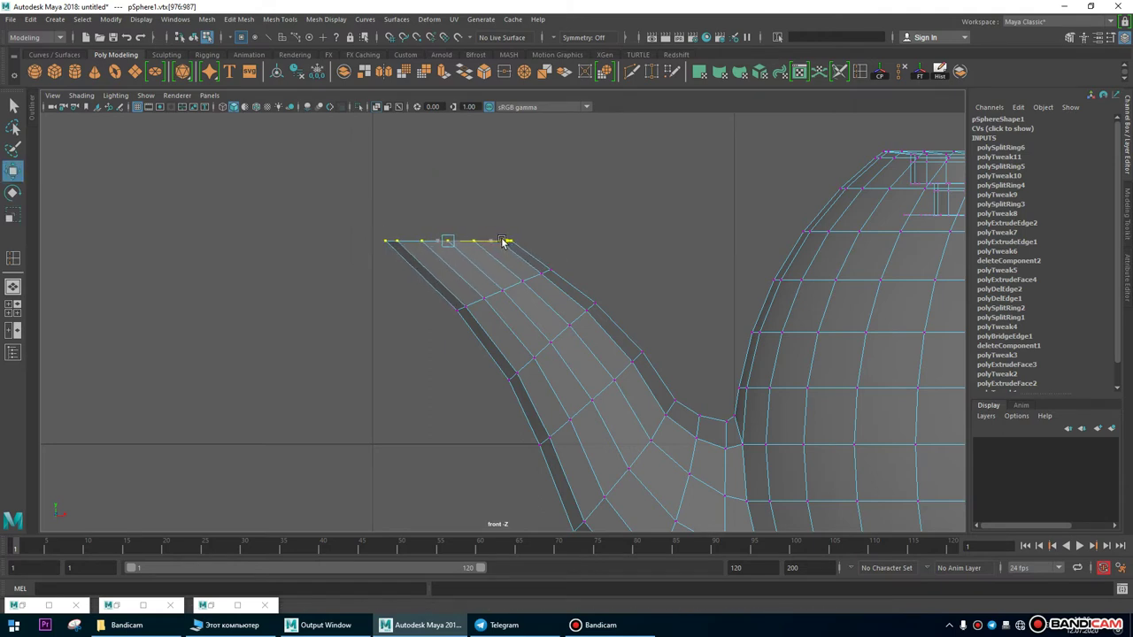
scroll(552, 276, "down", 2)
scroll(354, 288, "up", 2)
Reposition the vertex loop below the spout tip slightly, and nudge the following loop up and outward.
double_click(497, 301)
left_click_drag(502, 293, 504, 294)
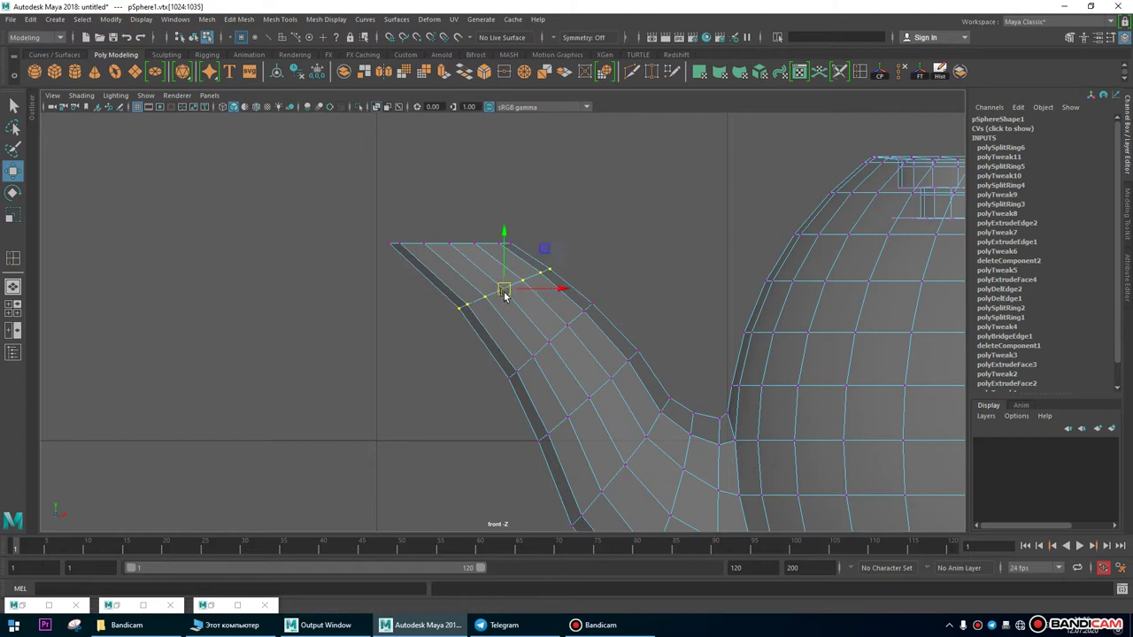
left_click_drag(603, 298, 501, 384)
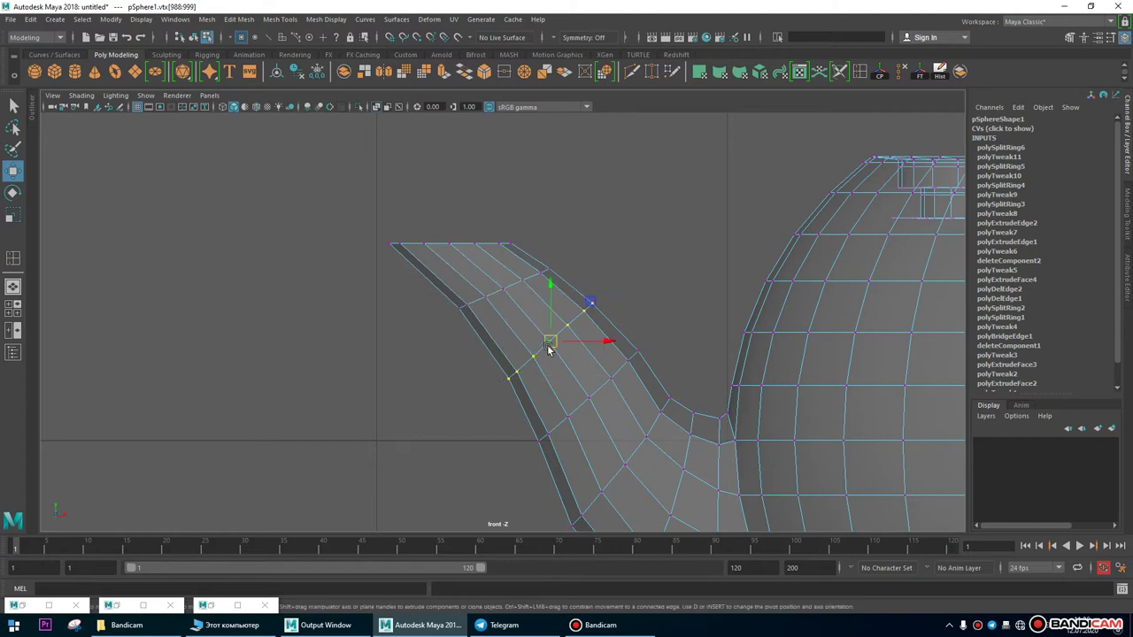
left_click_drag(547, 343, 547, 340)
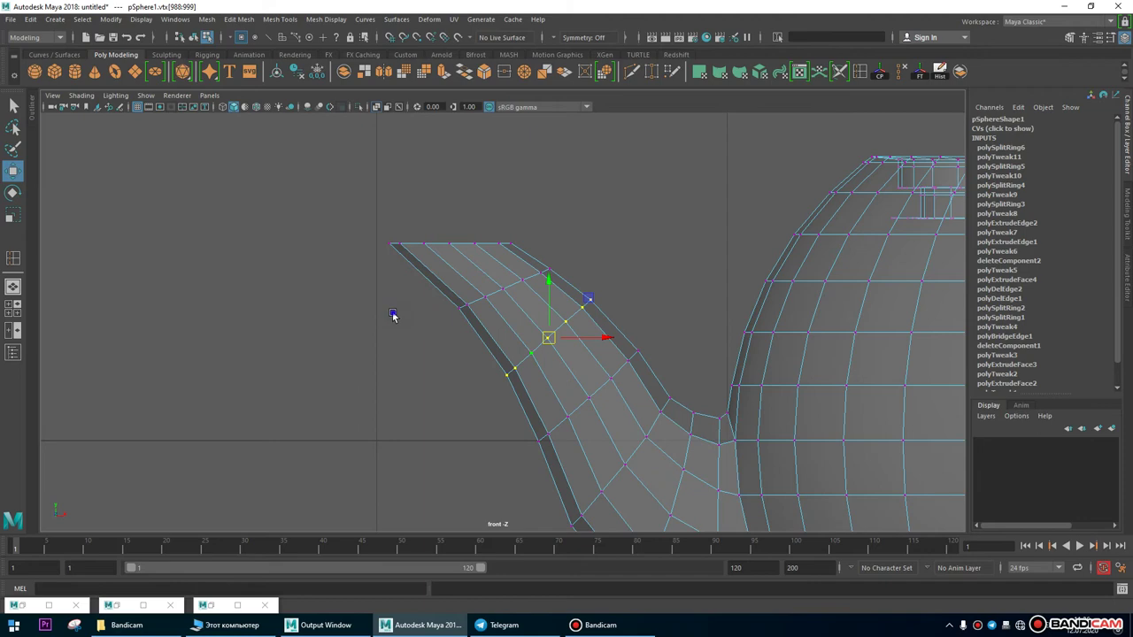
scroll(393, 316, "down", 5)
scroll(830, 426, "up", 3)
scroll(673, 399, "down", 3)
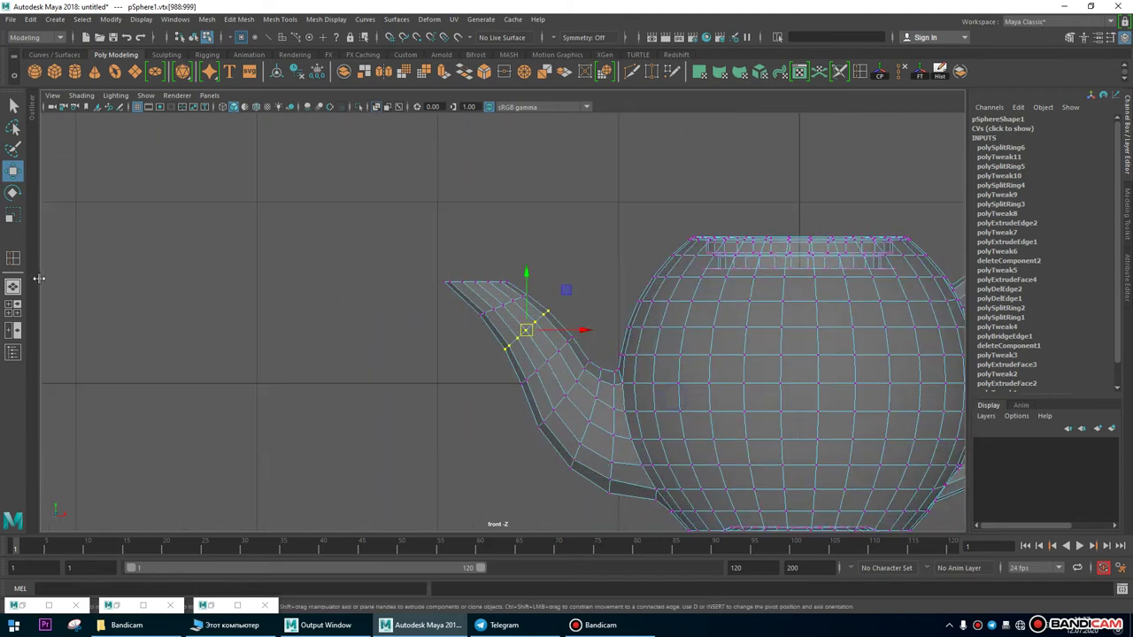
Return to object mode and examine the smooth-previewed teapot and its spout from several angles in the perspective view.
left_click(13, 286)
left_click_drag(536, 347, 489, 327, "alt")
right_click(476, 244)
right_click_drag(593, 154, 593, 154)
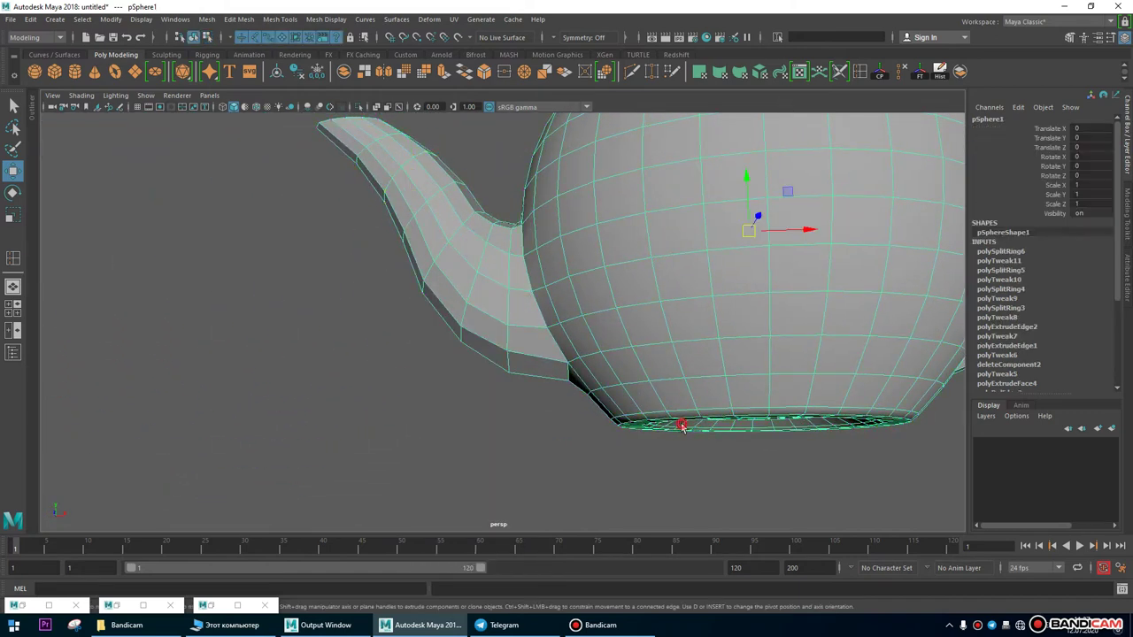
right_click_drag(706, 470, 509, 425, "alt")
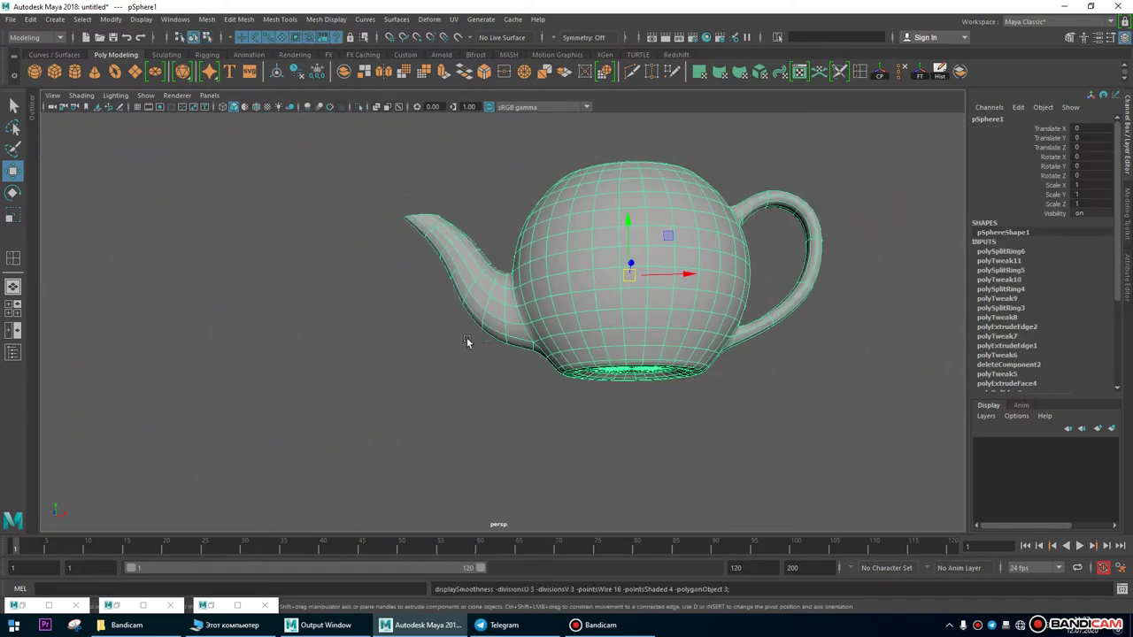
left_click(453, 380)
left_click_drag(572, 445, 455, 379, "alt")
right_click_drag(455, 380, 638, 403, "alt")
right_click_drag(480, 185, 276, 244, "alt")
left_click_drag(276, 244, 756, 348, "alt")
right_click_drag(755, 422, 702, 451, "alt")
mouse_move(703, 450)
left_mouse_down("alt")
mouse_move(248, 248)
mouse_move(425, 321)
mouse_move(717, 310)
mouse_move(497, 319)
left_mouse_up("alt")
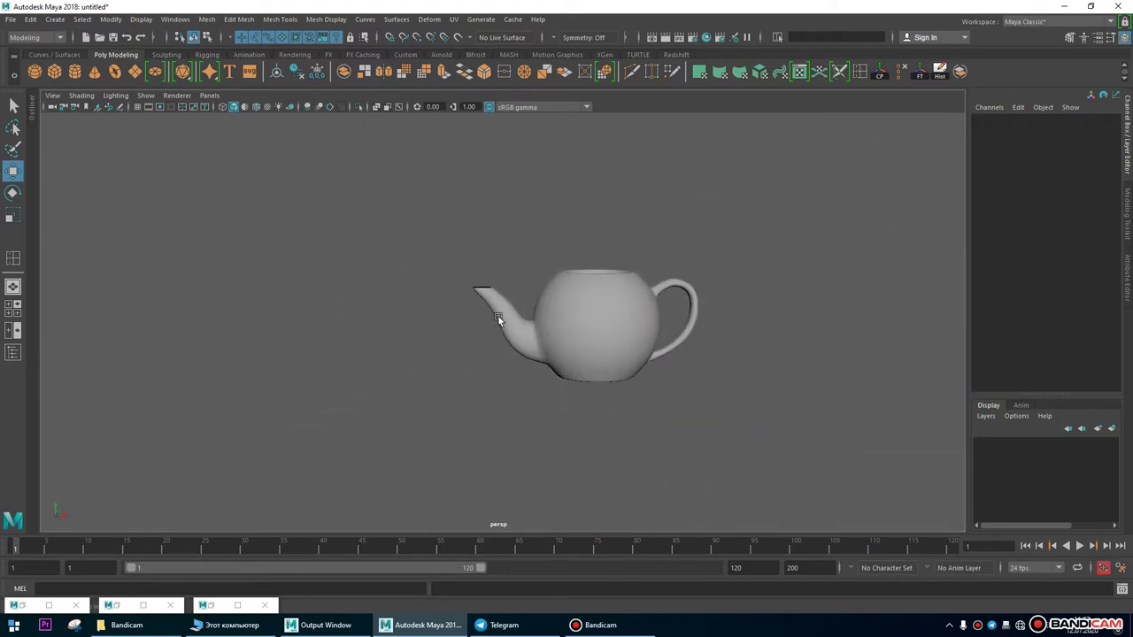
Check the smoothed spout's profile in the front view, and turn off the teapot's smooth preview.
key("space")
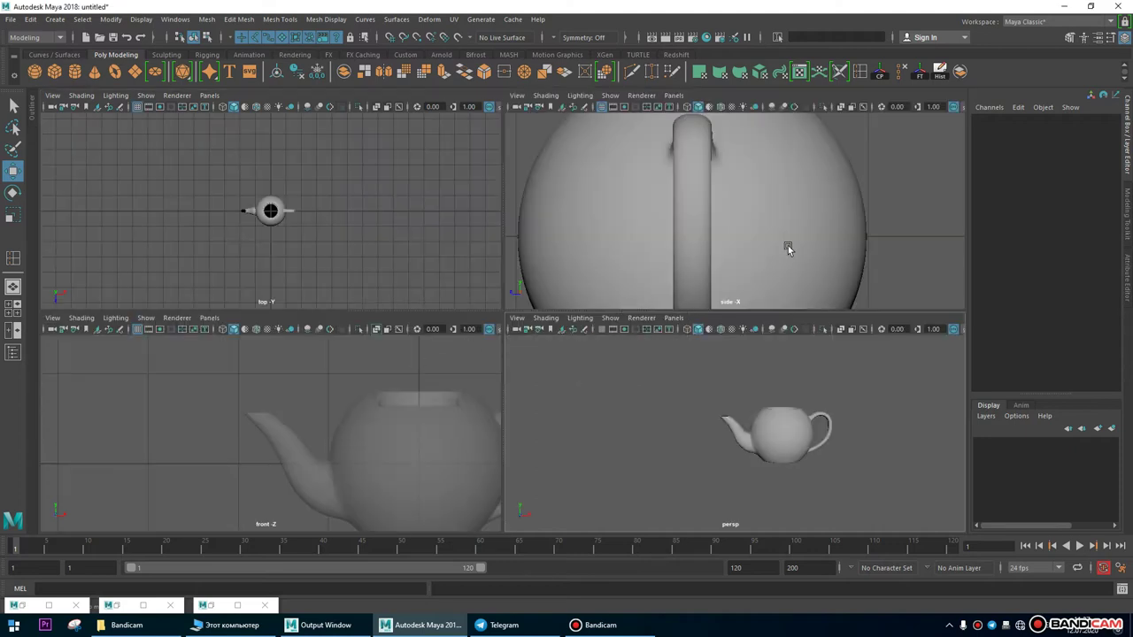
key("space")
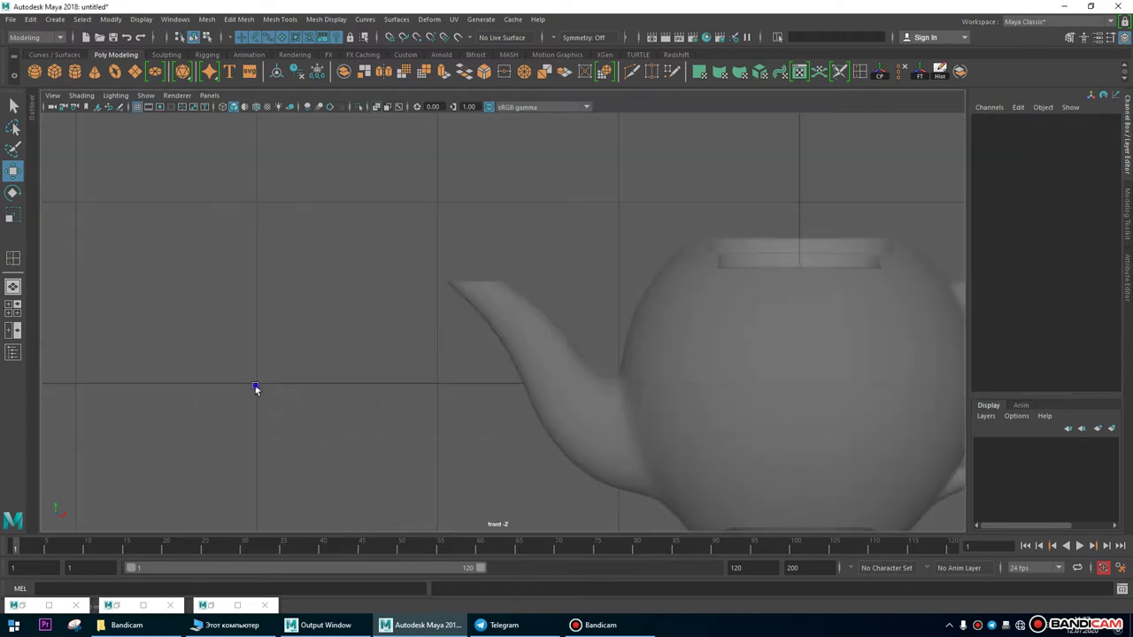
right_click_drag(256, 389, 454, 309, "alt")
left_click(457, 279)
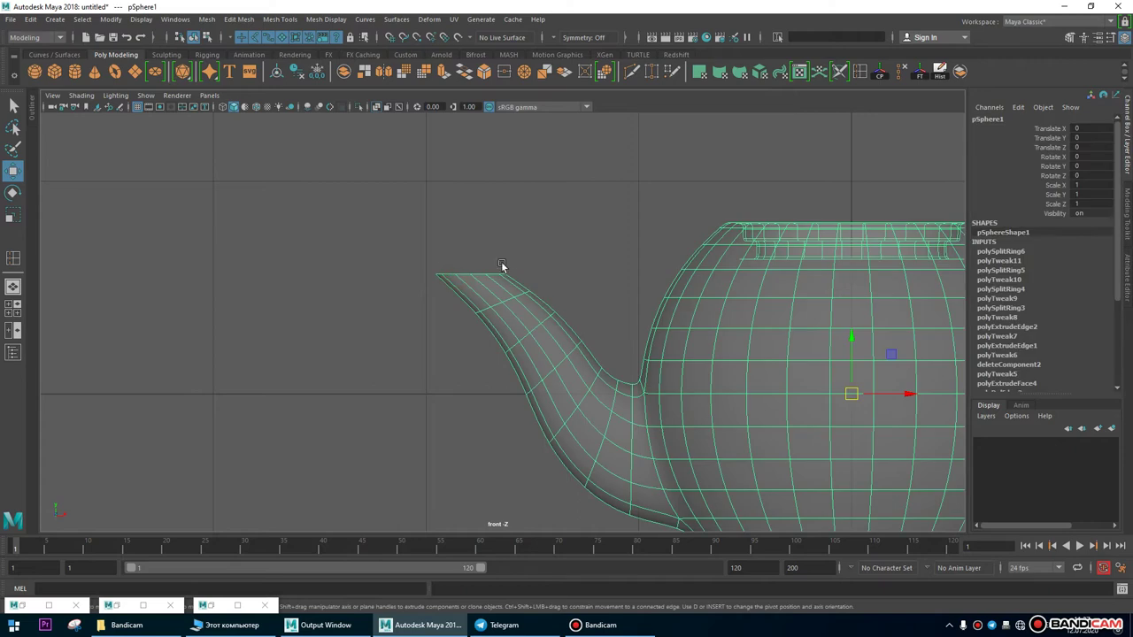
scroll(648, 408, "down", 5)
key("1")
Select the vertices of the spout's tip and the two loops below it, and move them toward the body.
right_click_drag(413, 247, 743, 414, "alt")
middle_click_drag(743, 413, 778, 395, "alt")
right_click_drag(472, 278, 235, 177)
left_click_drag(347, 187, 576, 368)
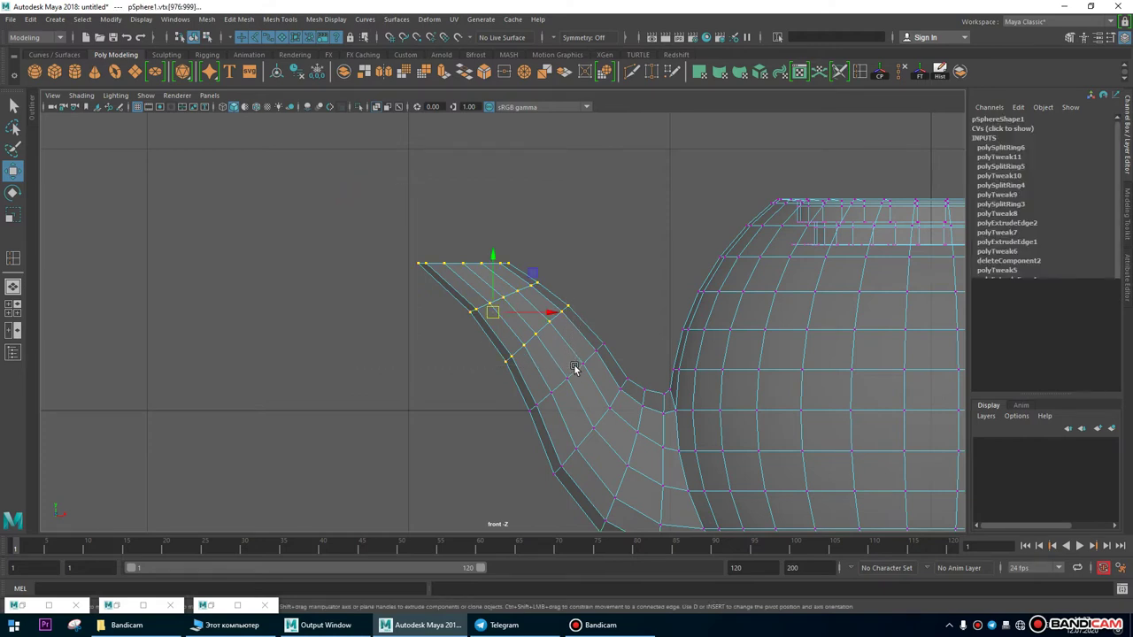
left_click_drag(563, 311, 593, 316)
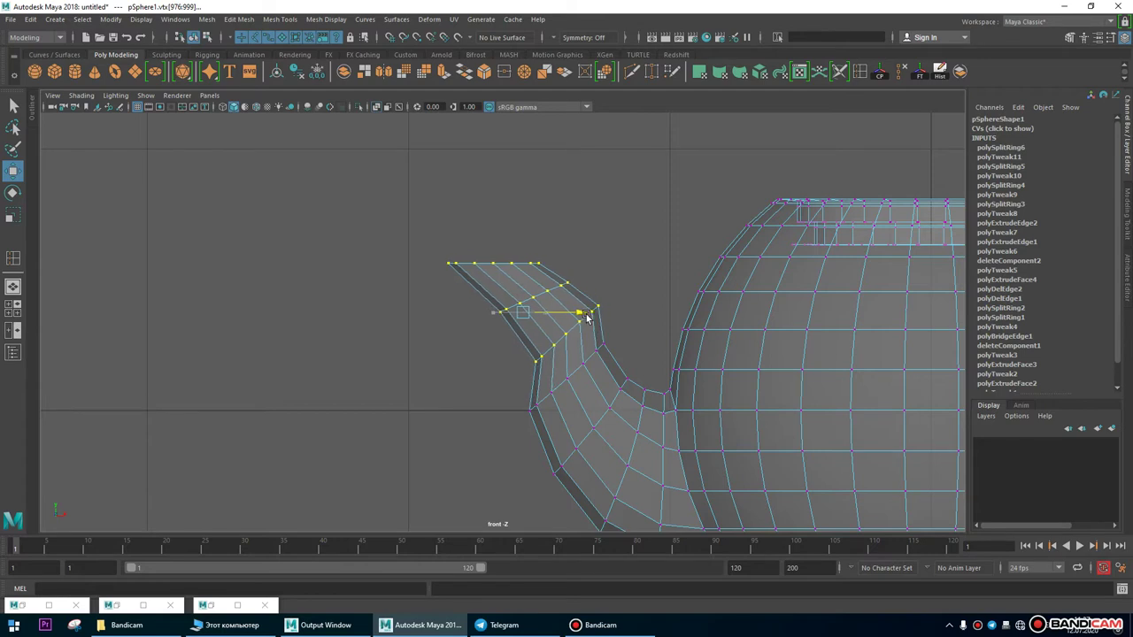
scroll(555, 364, "down", 5)
scroll(491, 289, "up", 2)
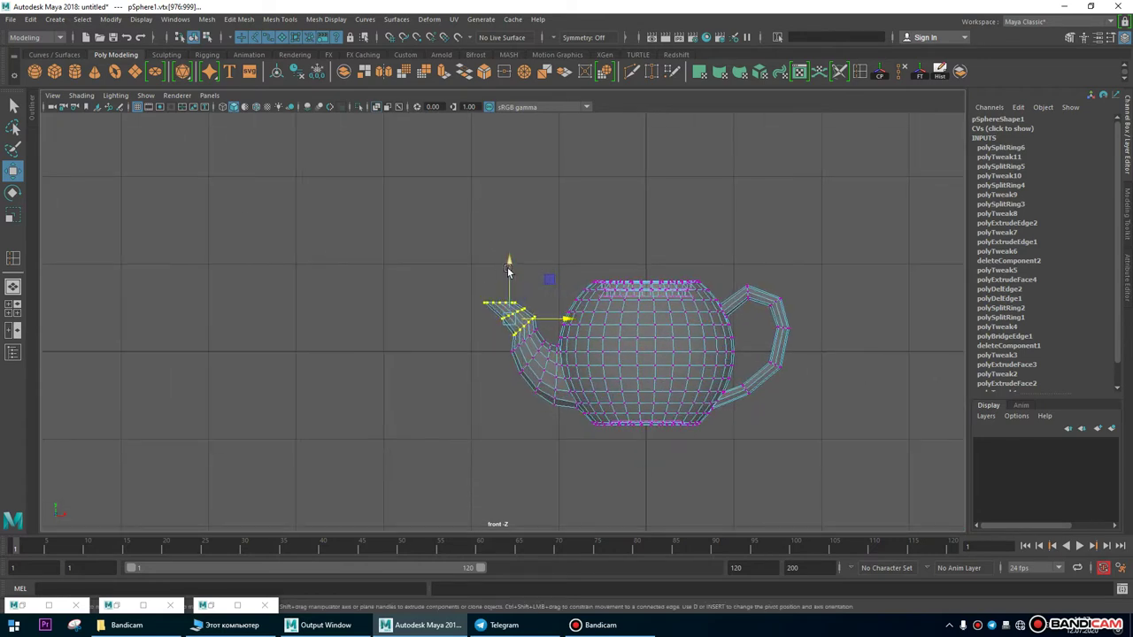
Raise the selected upper spout section and nudge it slightly away from the body.
left_click_drag(508, 271, 508, 263)
scroll(620, 372, "up", 4)
scroll(620, 398, "down", 3)
scroll(679, 381, "up", 3)
scroll(491, 253, "up", 5)
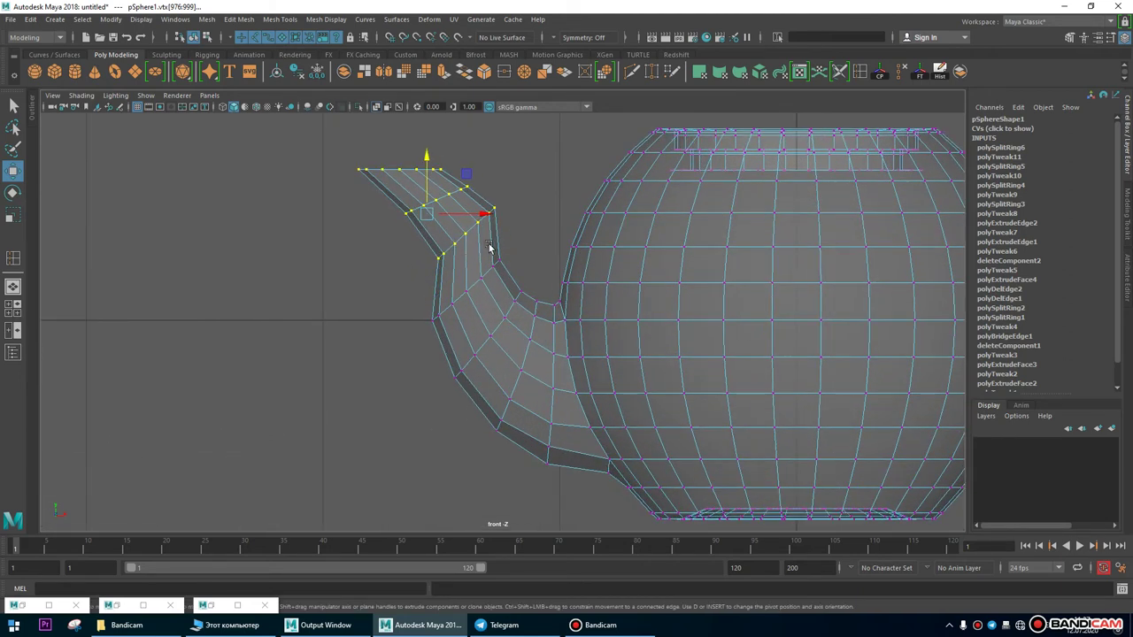
left_click_drag(490, 257, 486, 260)
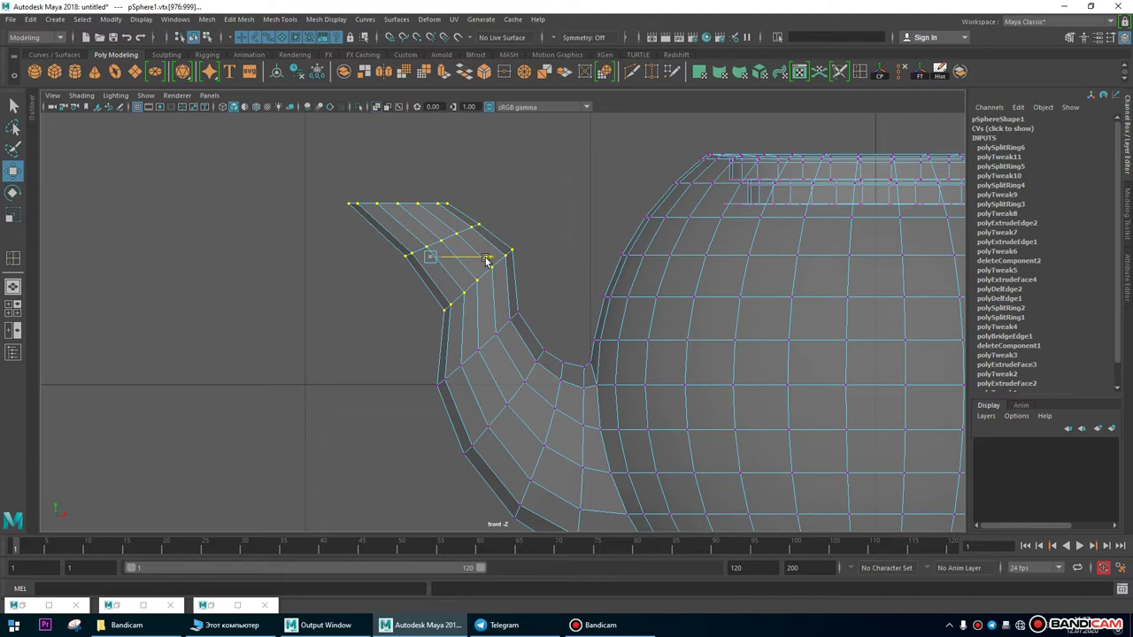
Select only the vertex loop just below the raised spout section and move it slightly up and toward the body.
left_click_drag(527, 302, 415, 393)
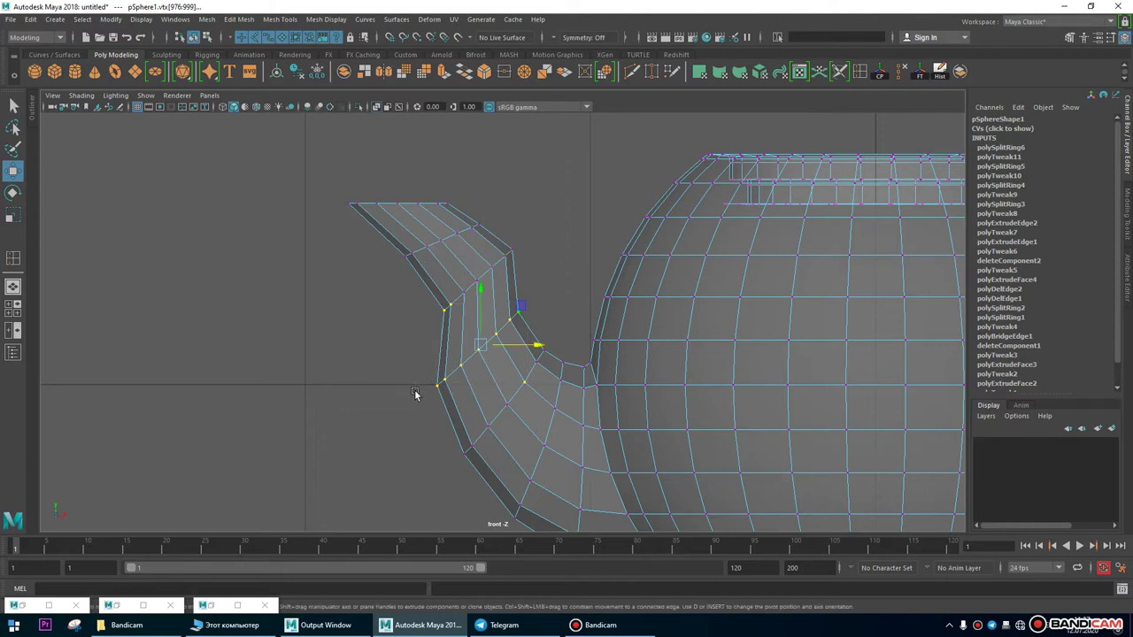
left_click_drag(399, 263, 474, 332)
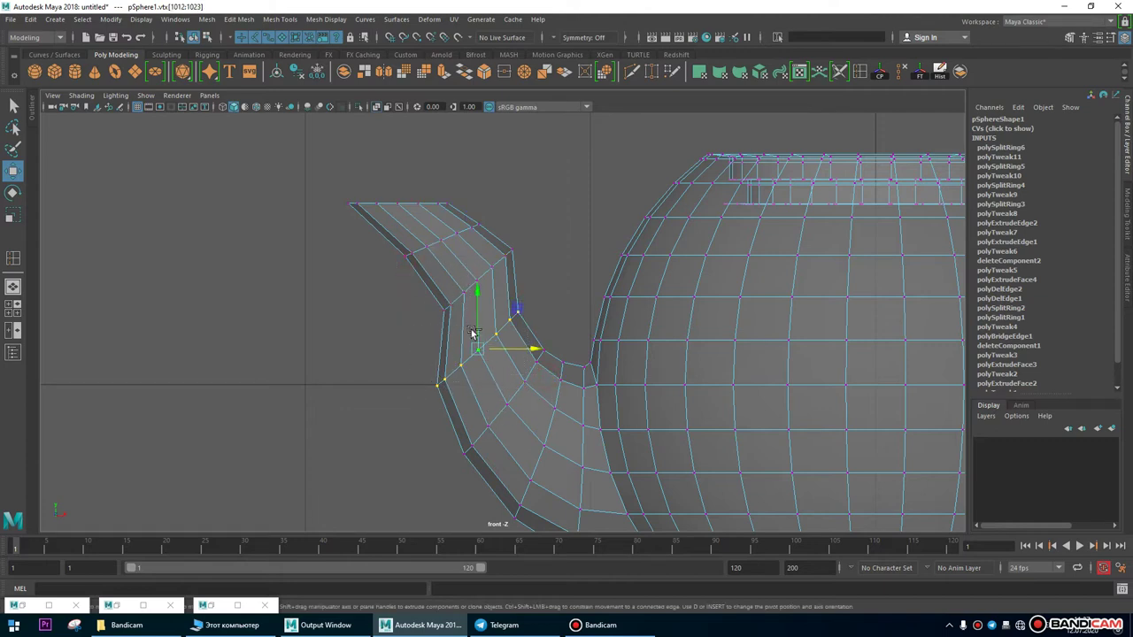
left_click_drag(429, 288, 459, 333)
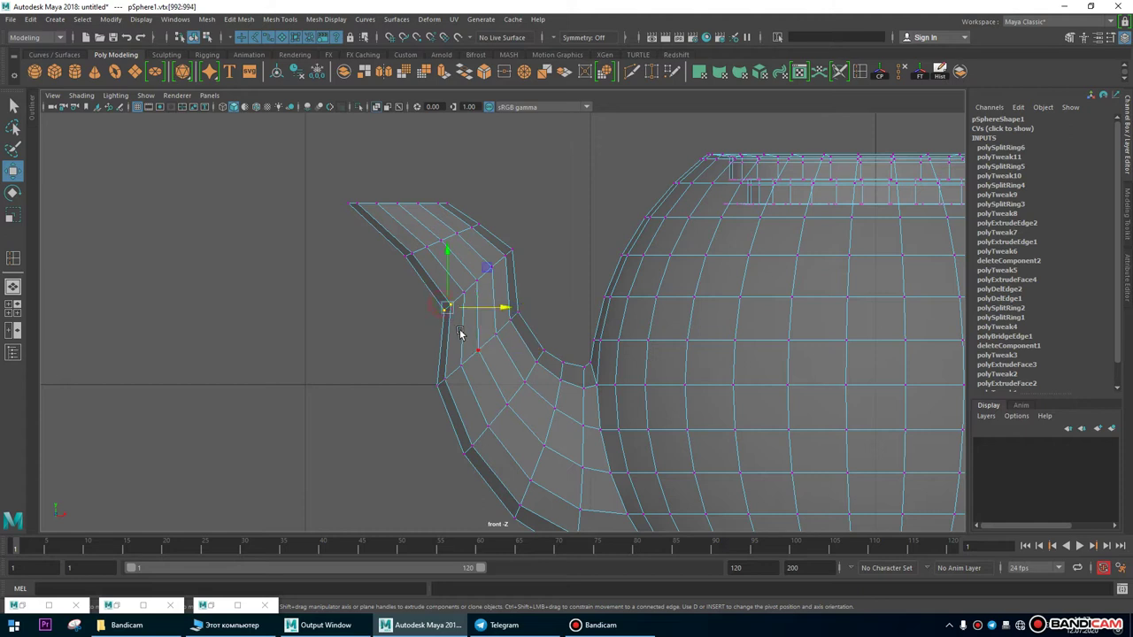
left_click(473, 344)
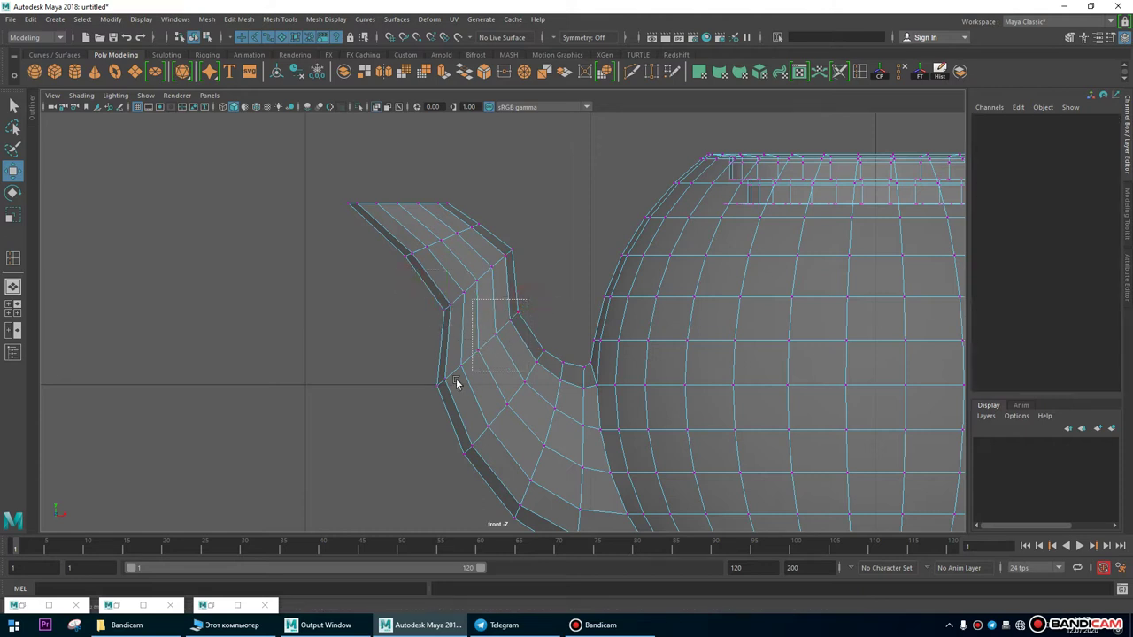
left_click_drag(429, 393, 430, 394)
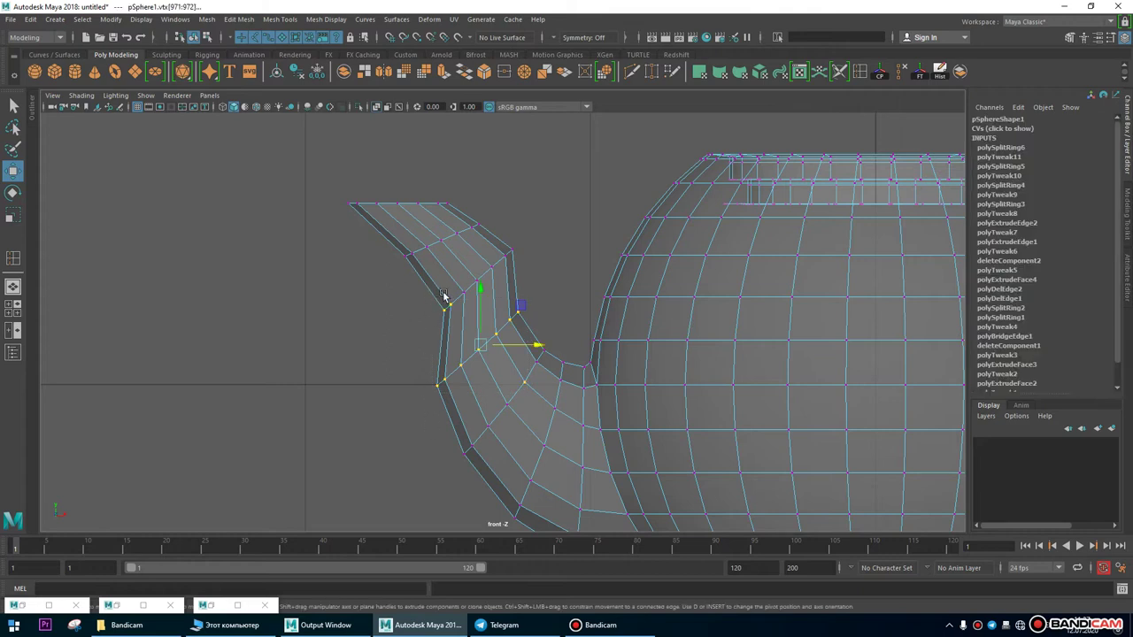
left_click_drag(436, 299, 509, 430)
left_click_drag(510, 384, 494, 343)
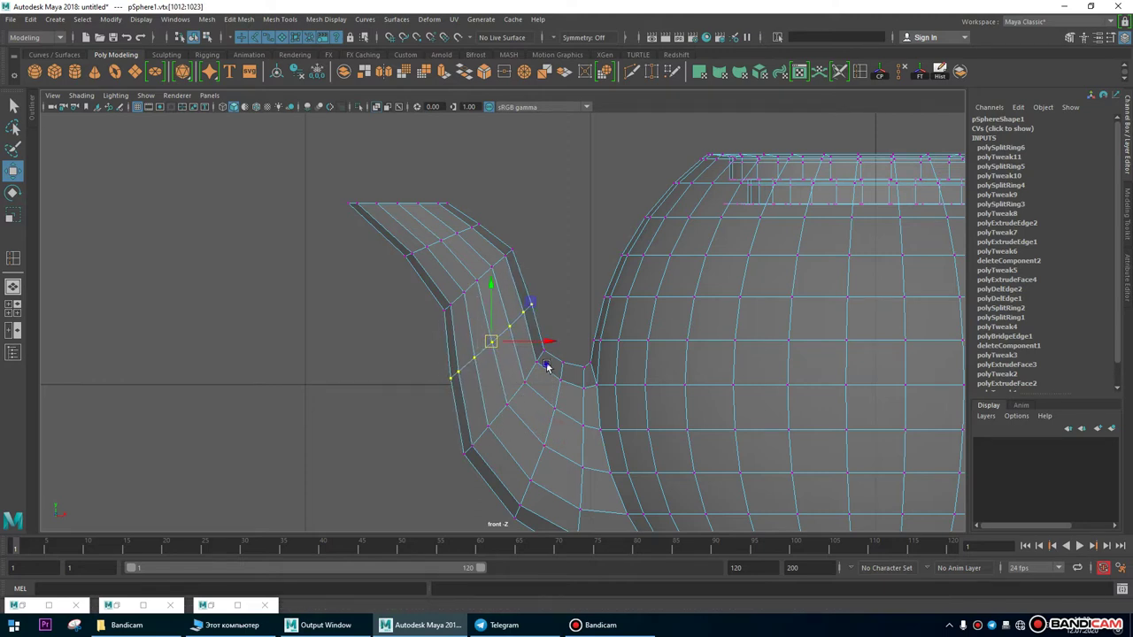
scroll(546, 366, "down", 5)
scroll(392, 283, "up", 3)
scroll(670, 397, "up", 2)
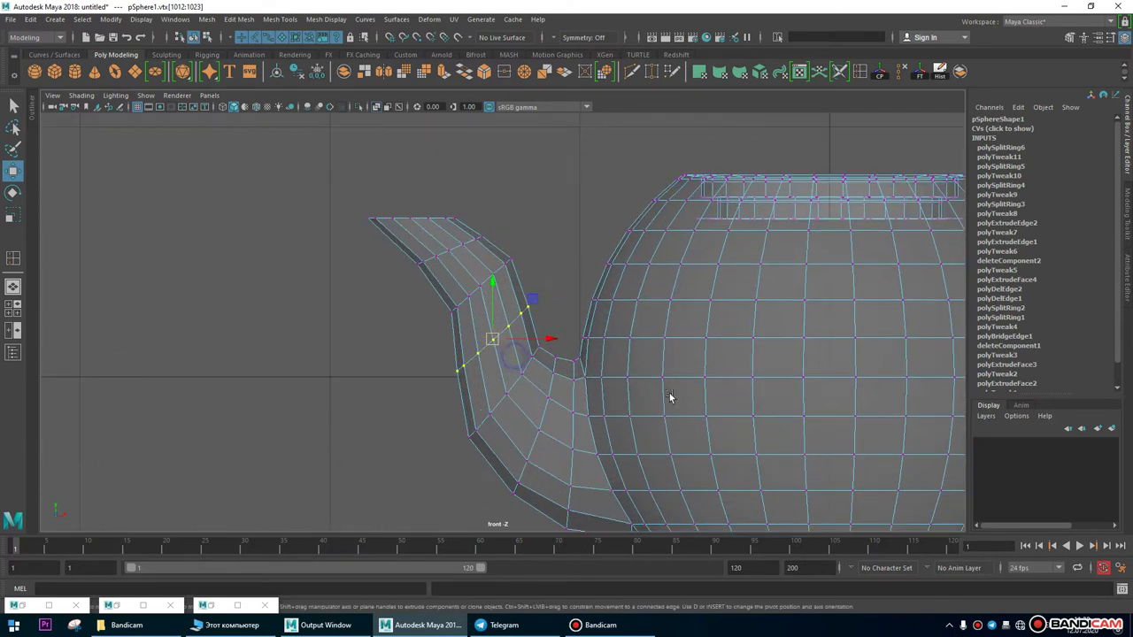
Nudge the selected spout vertex loop slightly up, and select the edge loop just below it at the spout's bend.
left_click_drag(549, 342, 550, 338)
scroll(532, 359, "up", 4)
key("F10")
left_click(562, 281)
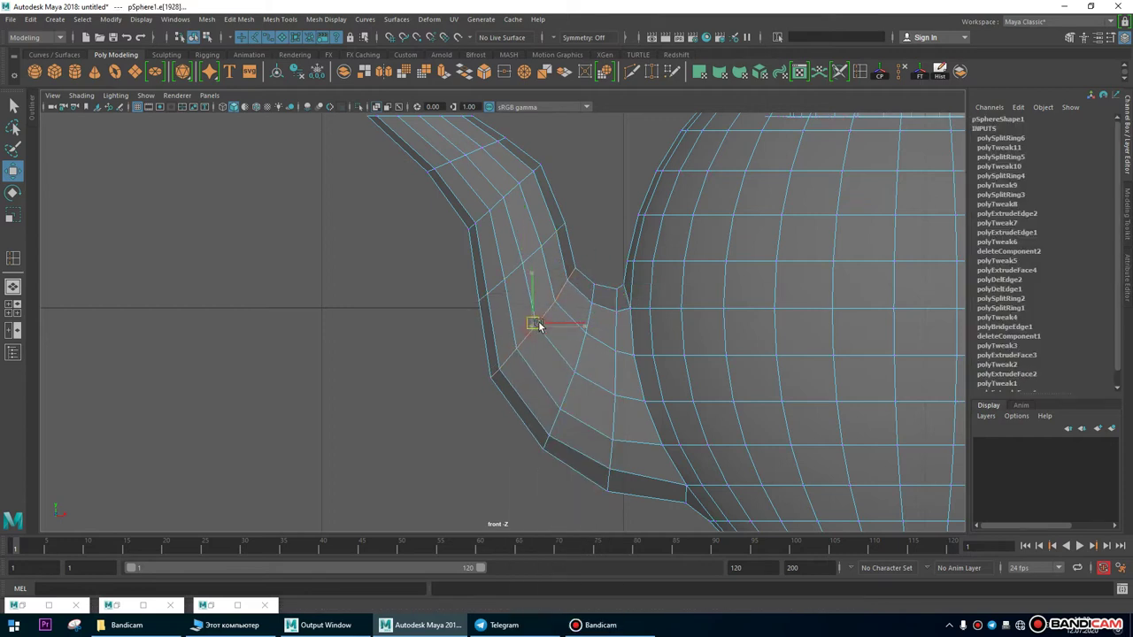
scroll(522, 323, "down", 6)
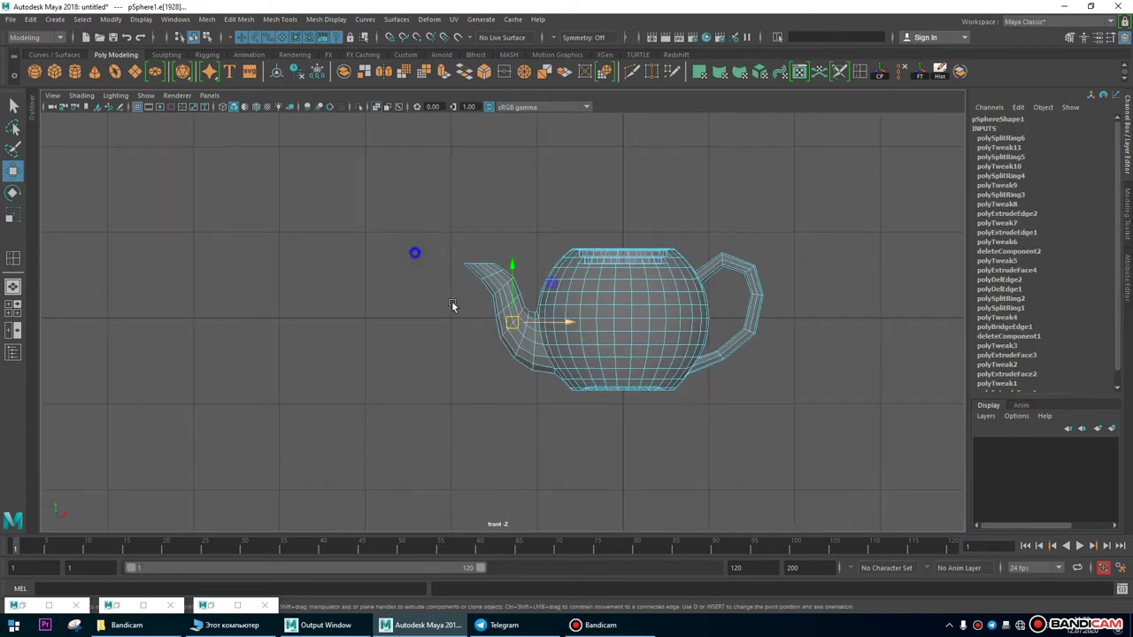
scroll(452, 305, "up", 5)
scroll(653, 394, "up", 1)
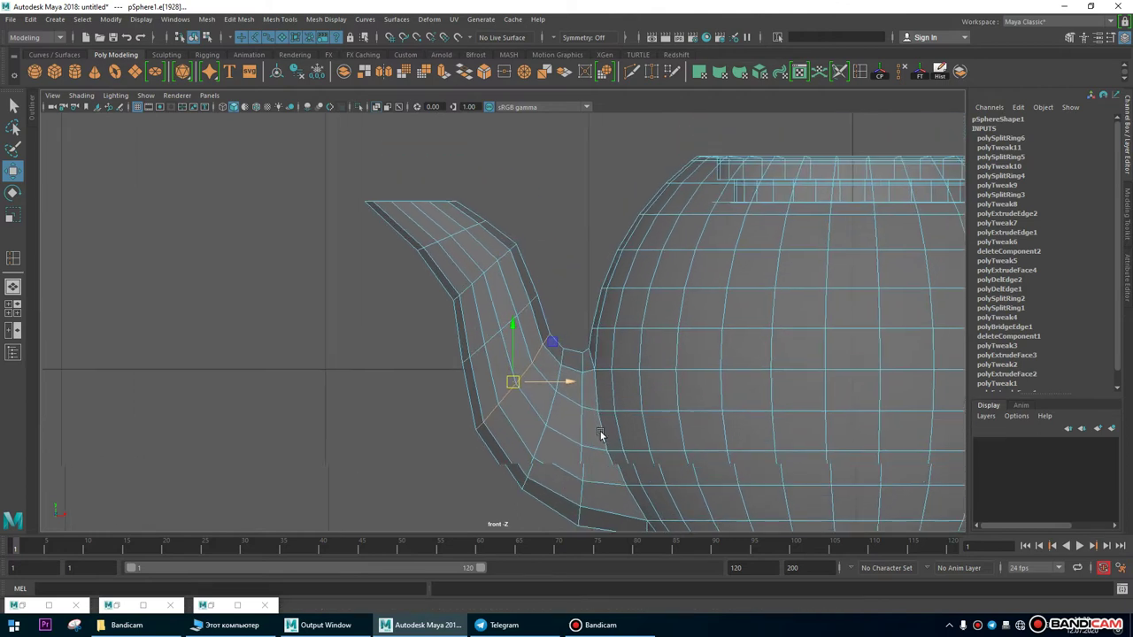
scroll(619, 416, "up", 4)
Convert the selection to vertices and slightly reposition individual vertices around the inner bend where the spout meets the body.
right_click_drag(496, 275, 501, 239, "ctrl")
left_click_drag(518, 294, 529, 308)
left_click_drag(565, 251, 510, 345)
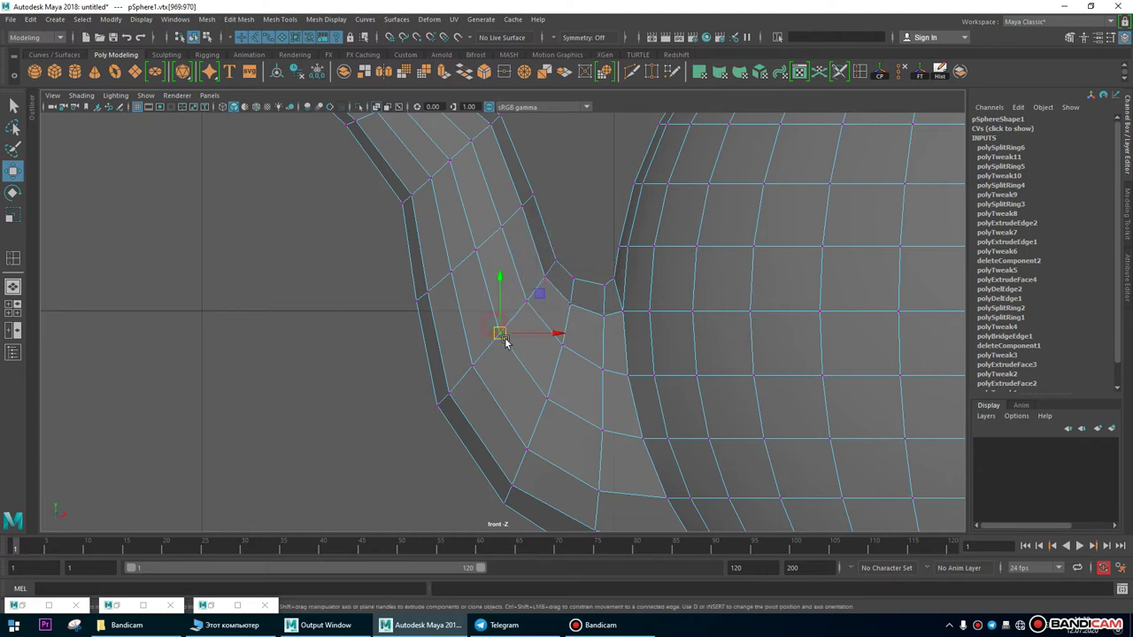
left_click(577, 278)
left_click(573, 307)
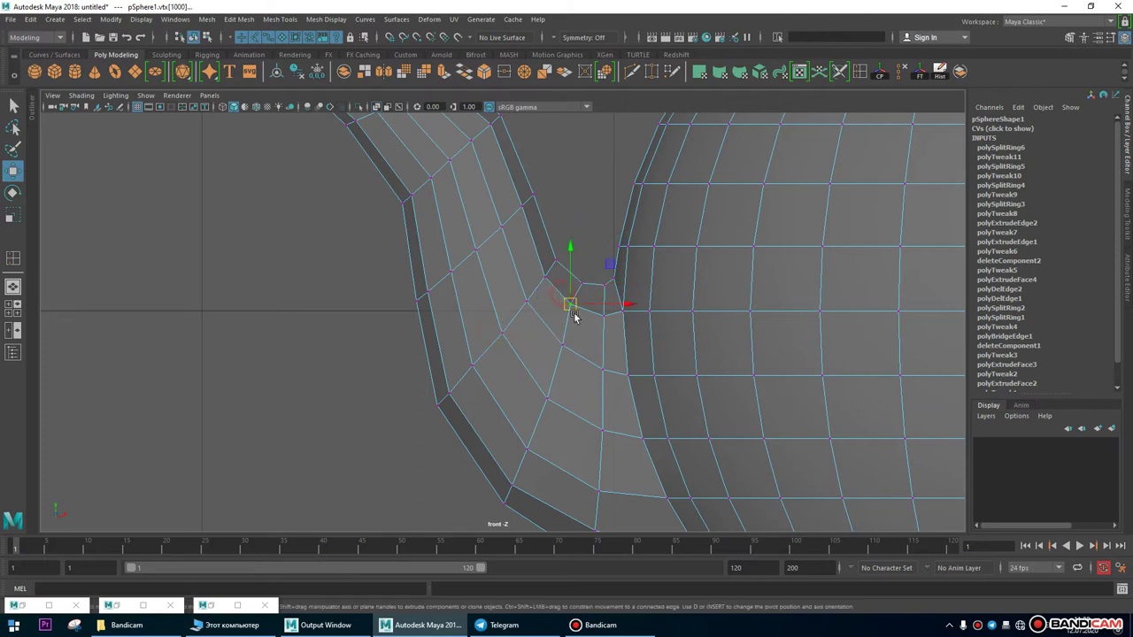
left_click(564, 349)
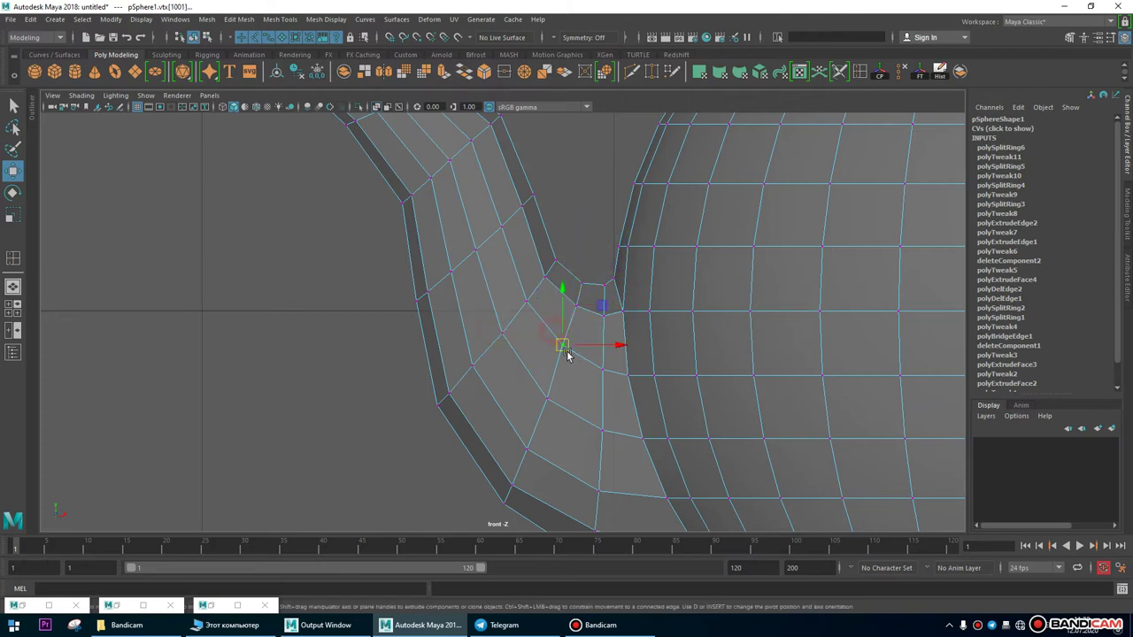
Select the second vertex loop below the spout's tip and nudge it slightly up and toward the body.
scroll(384, 253, "down", 5)
scroll(442, 278, "up", 8)
left_click_drag(564, 308, 501, 339)
left_click_drag(541, 305, 546, 303)
Scale the selected upper spout vertex loop down slightly to narrow the spout there.
scroll(531, 323, "down", 5)
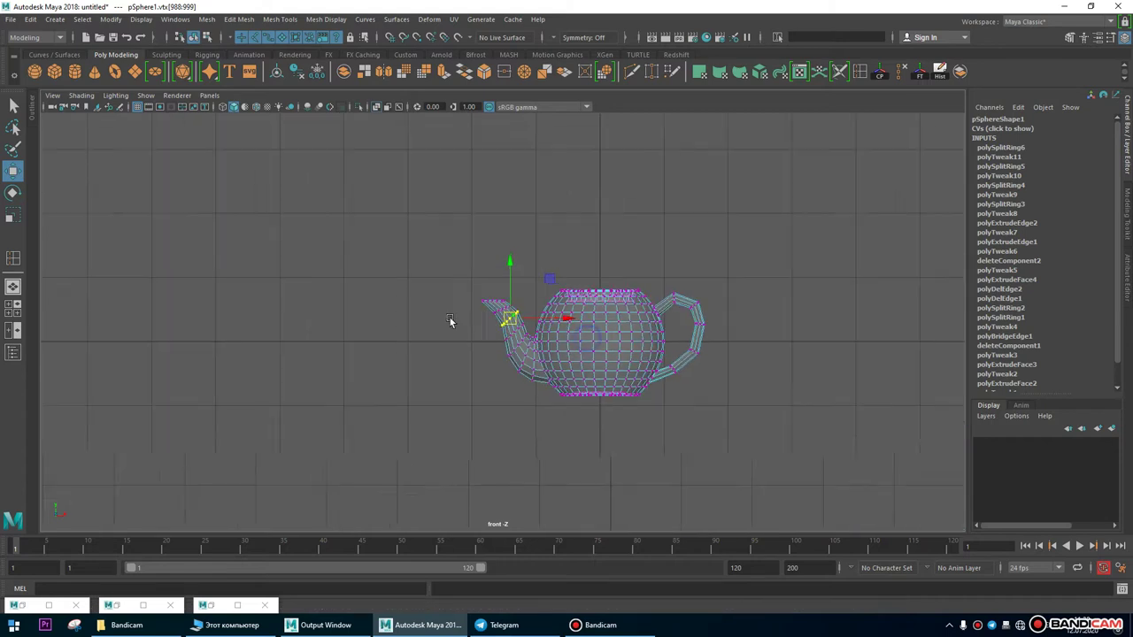
scroll(510, 321, "up", 3)
scroll(597, 299, "up", 5)
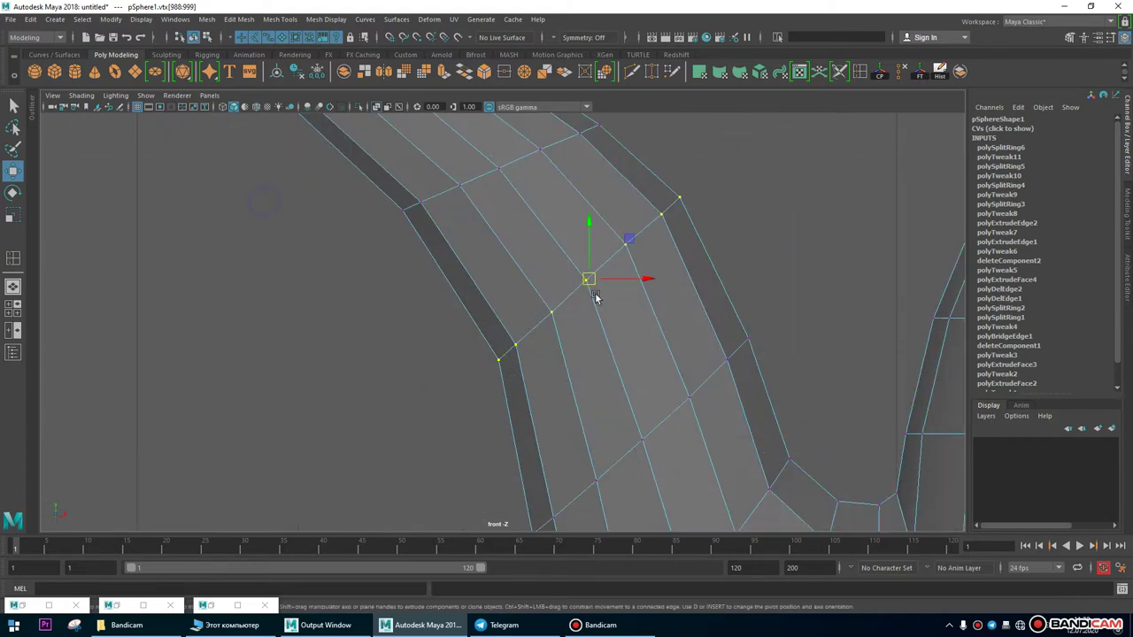
scroll(579, 295, "down", 2)
scroll(541, 324, "up", 1)
scroll(535, 297, "up", 1)
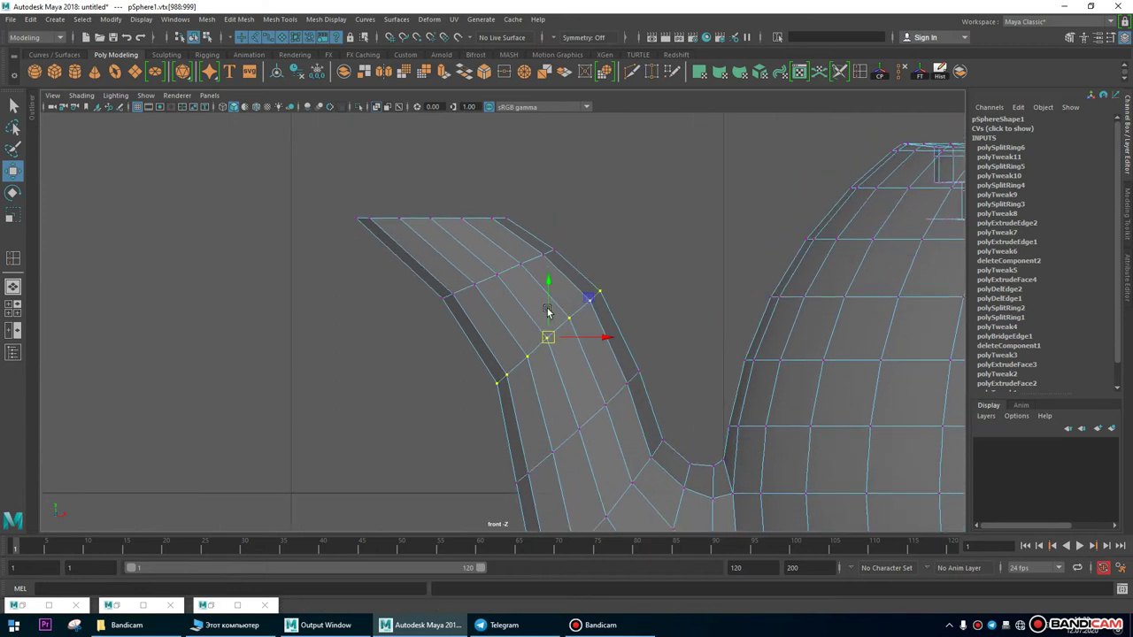
key("r")
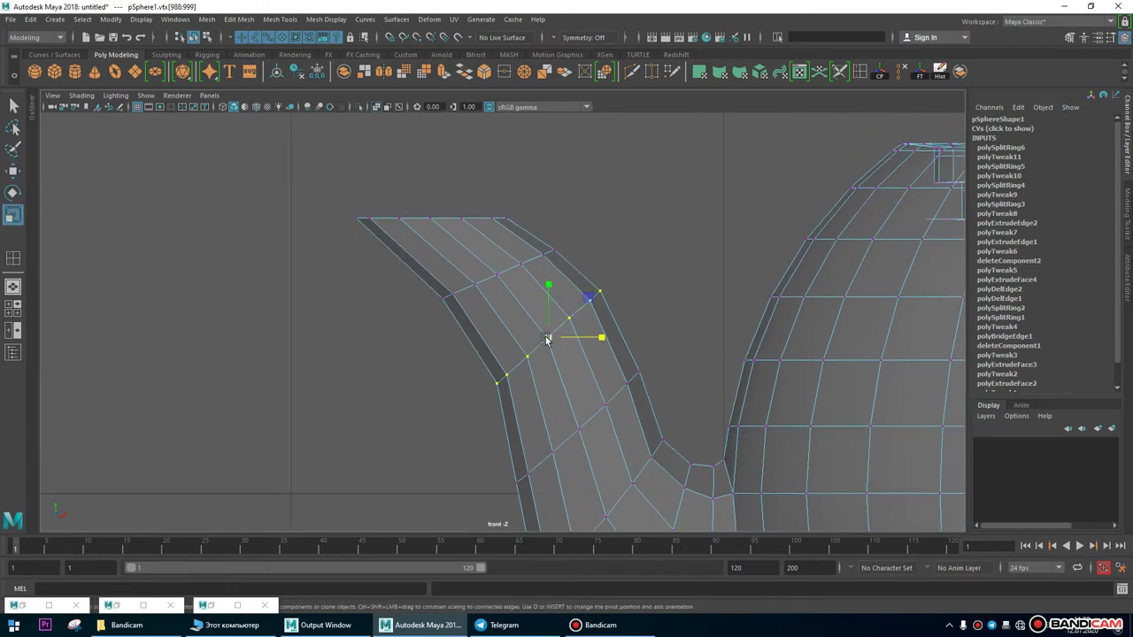
left_click_drag(547, 340, 542, 341)
Select the vertex loop just below the spout's tip and move it slightly down and toward the body.
left_click_drag(569, 235, 423, 317)
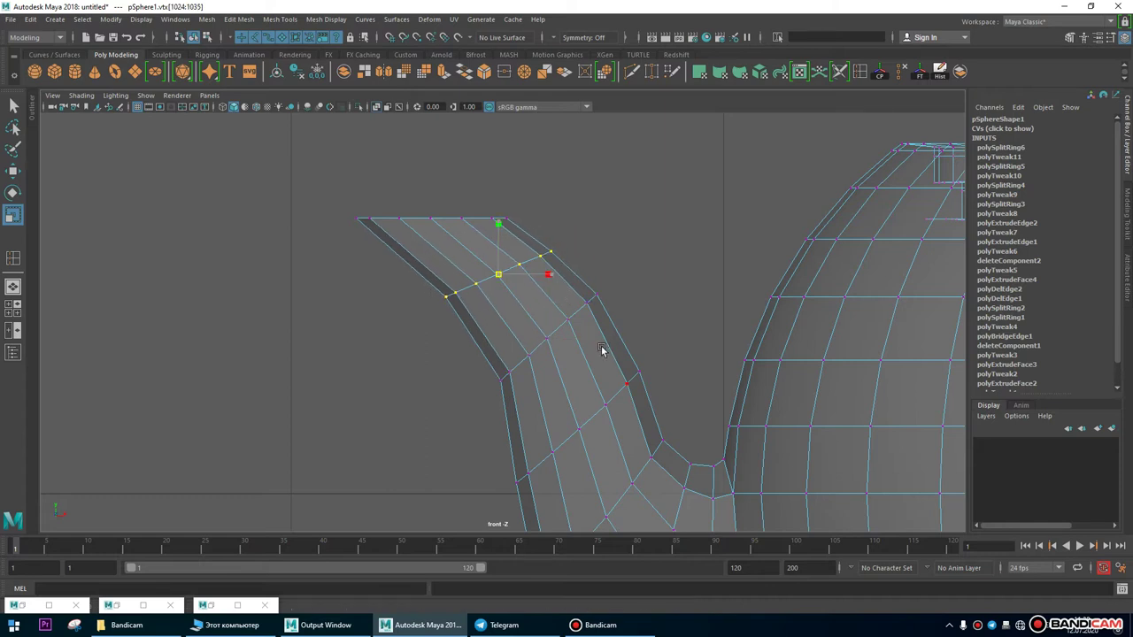
key("w")
left_click_drag(499, 273, 502, 275)
scroll(601, 343, "down", 4)
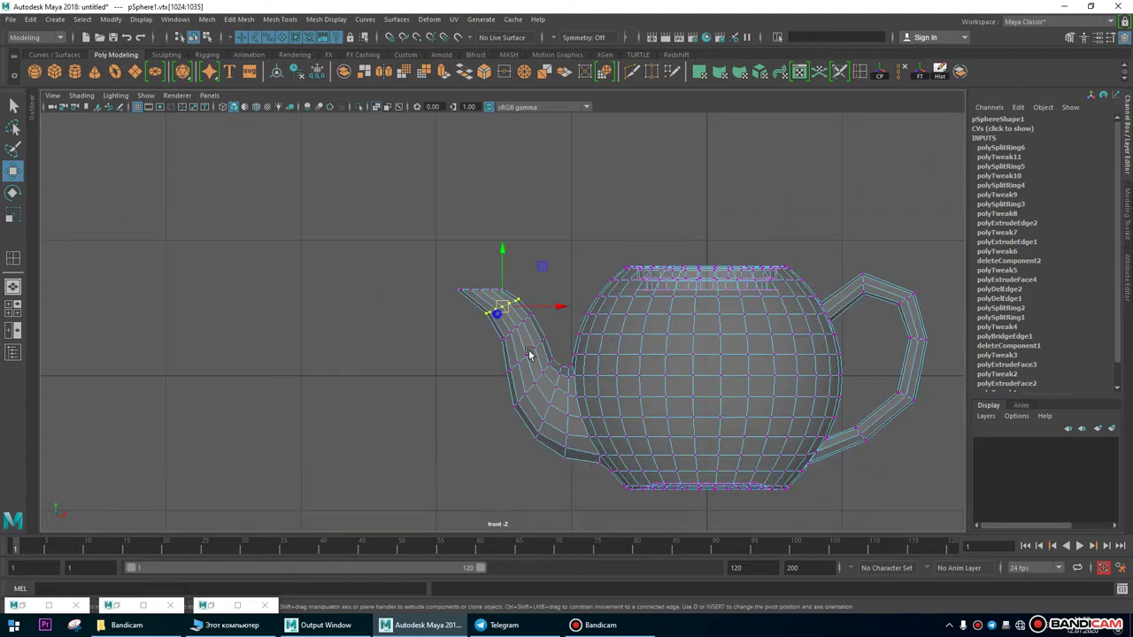
Return to object mode in the perspective view, turn on the teapot's smooth preview, and deselect it.
scroll(529, 355, "up", 3)
left_click(13, 286)
left_click_drag(582, 389, 611, 381, "alt")
scroll(531, 336, "up", 5)
left_click_drag(532, 337, 540, 238, "alt")
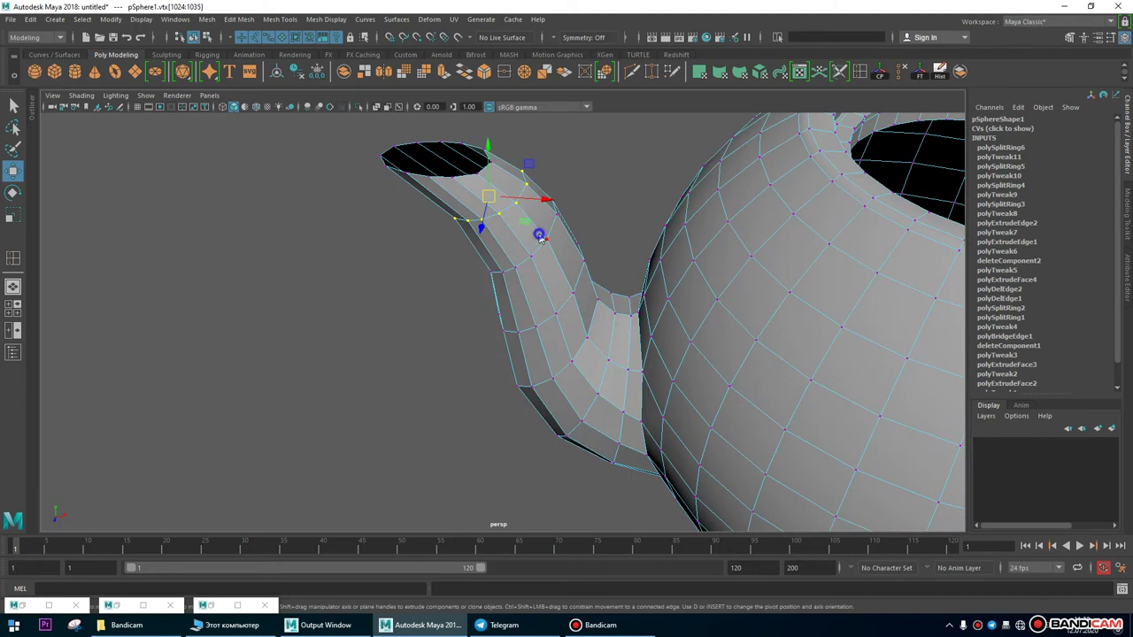
right_click_drag(539, 237, 718, 135)
key("3")
left_click(469, 435)
Examine the smoothed teapot's overall silhouette, spout, handle and openings from several angles.
left_click_drag(470, 434, 854, 294, "alt")
left_click_drag(383, 274, 746, 347, "alt")
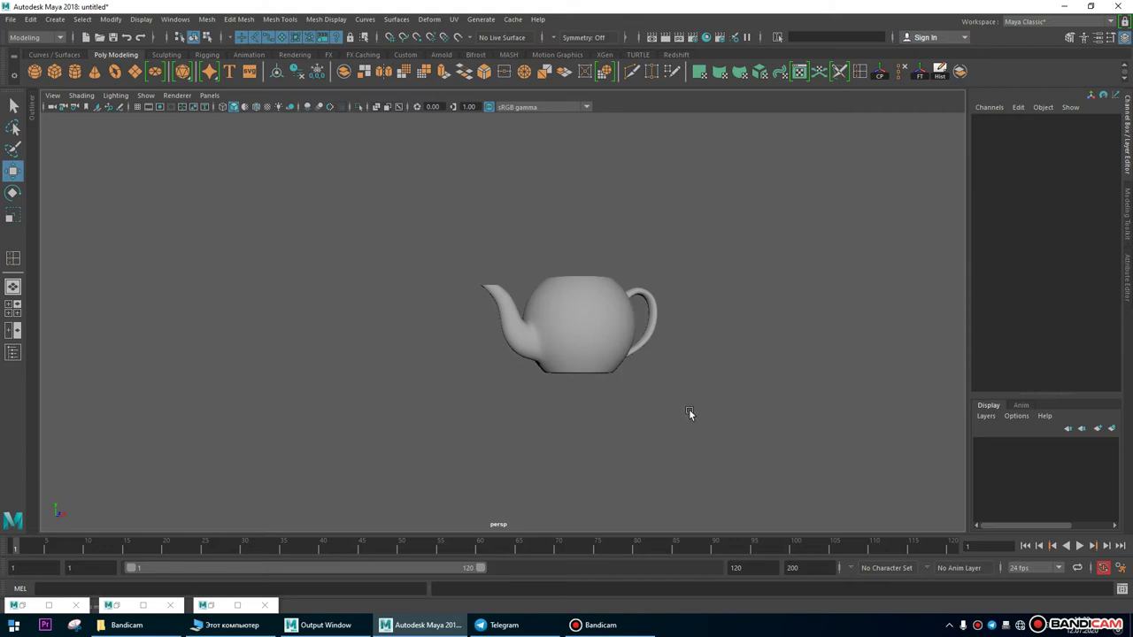
left_click_drag(644, 382, 631, 385, "alt")
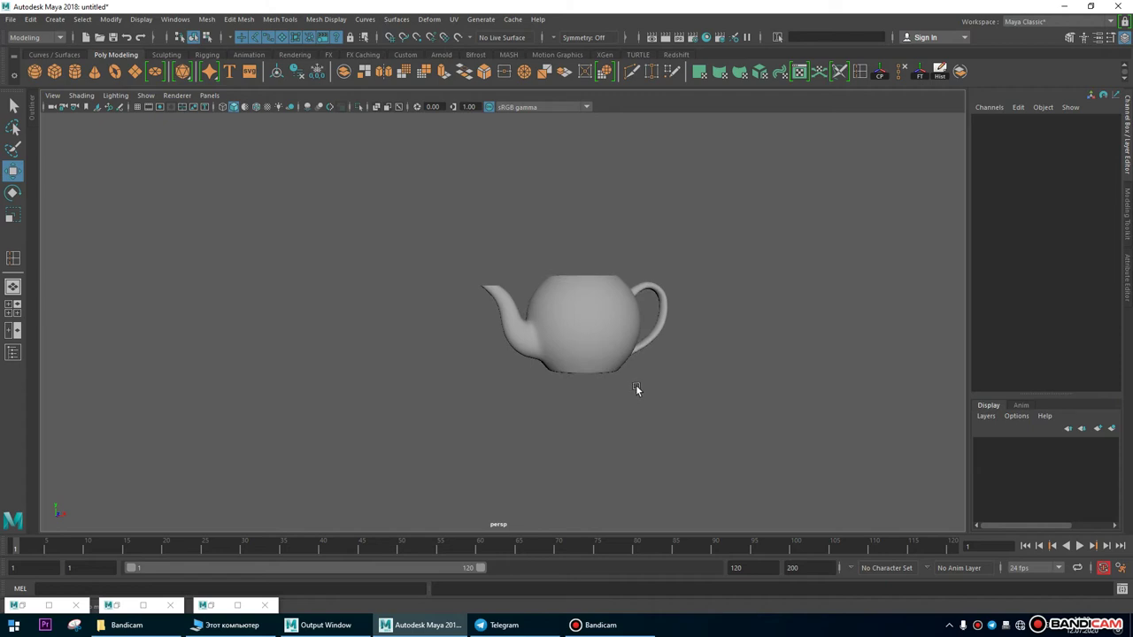
left_click_drag(636, 385, 571, 370, "alt")
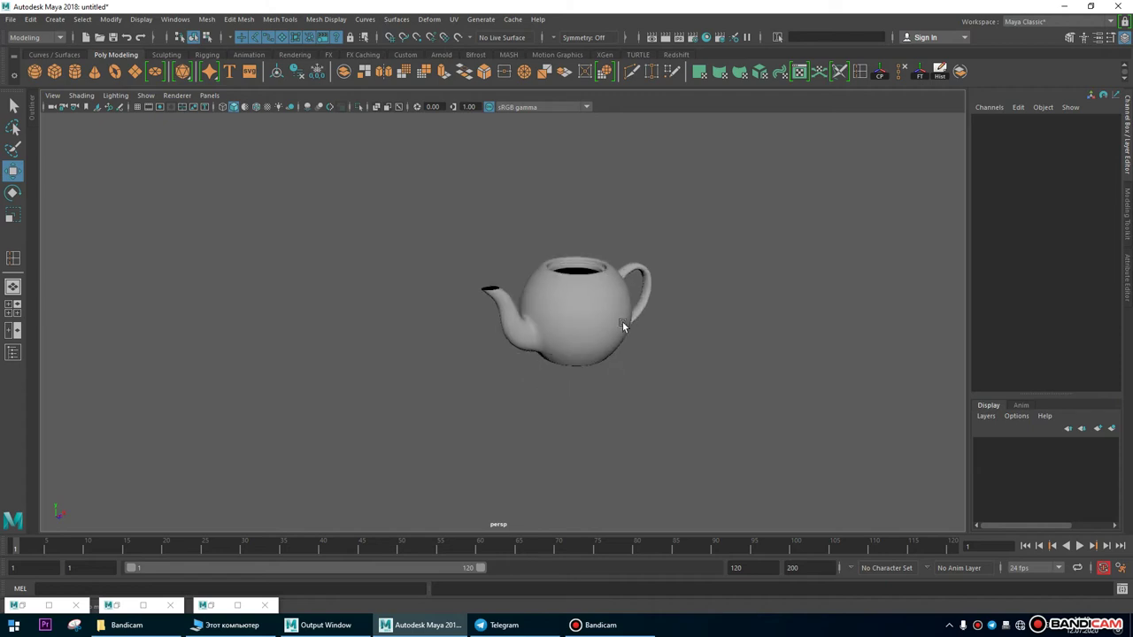
right_click_drag(595, 324, 612, 362, "alt")
left_click_drag(612, 362, 472, 420, "alt")
right_click_drag(472, 420, 622, 321, "alt")
left_click_drag(622, 321, 538, 290, "alt")
right_click_drag(774, 430, 458, 398, "alt")
left_click_drag(457, 398, 374, 362, "alt")
right_click_drag(375, 362, 433, 358, "alt")
left_click(433, 358)
left_click_drag(677, 405, 453, 344, "alt")
left_click(278, 430)
right_click_drag(283, 385, 496, 350, "alt")
Enable Two Sided Lighting so the inner surfaces of the teapot are lit, and check the spout opening.
left_click(148, 98)
mouse_move(123, 102)
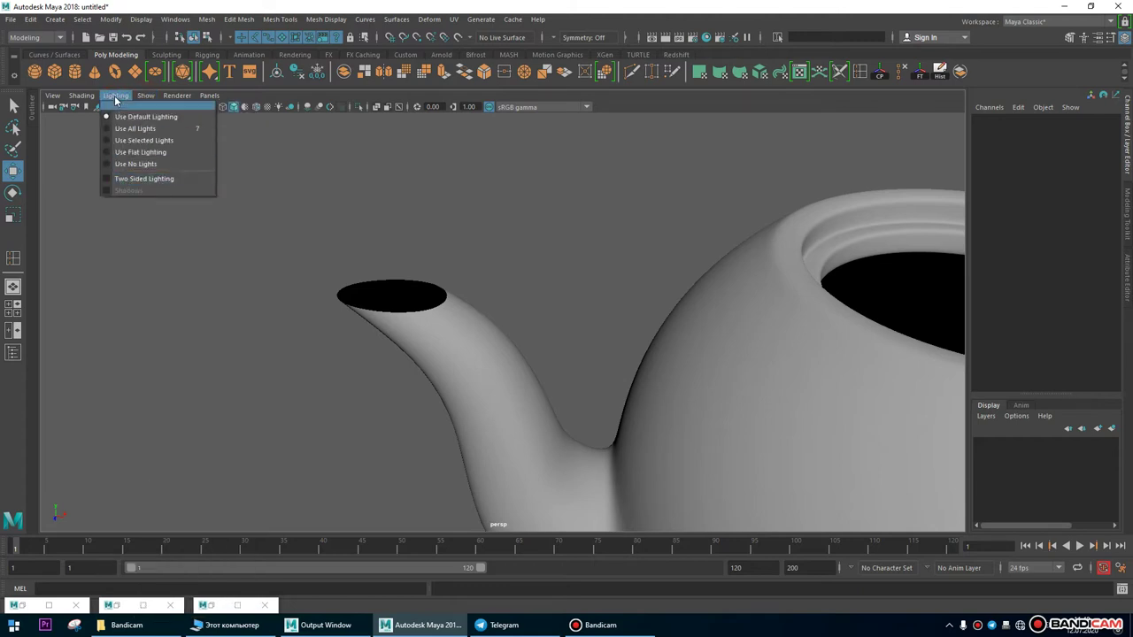
left_click(135, 179)
left_click_drag(524, 319, 422, 281, "alt")
right_click_drag(435, 207, 656, 256, "alt")
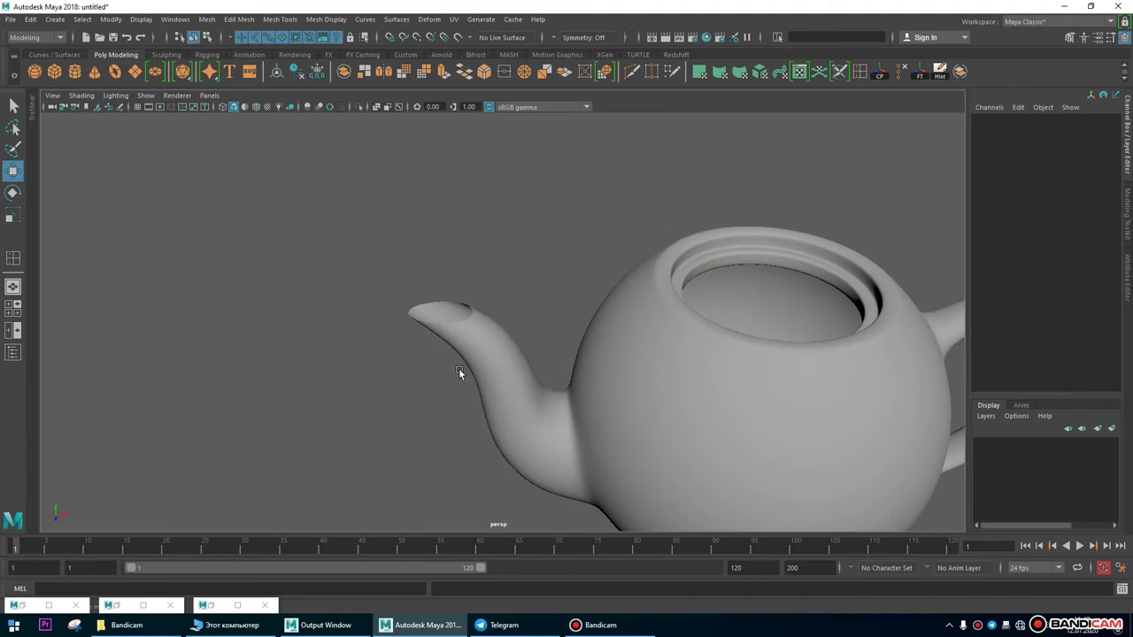
left_click_drag(599, 334, 451, 342, "alt")
Select the teapot, inspect its smoothed spout opening up close, and turn off the smooth preview.
left_click(542, 347)
scroll(583, 339, "up", 3)
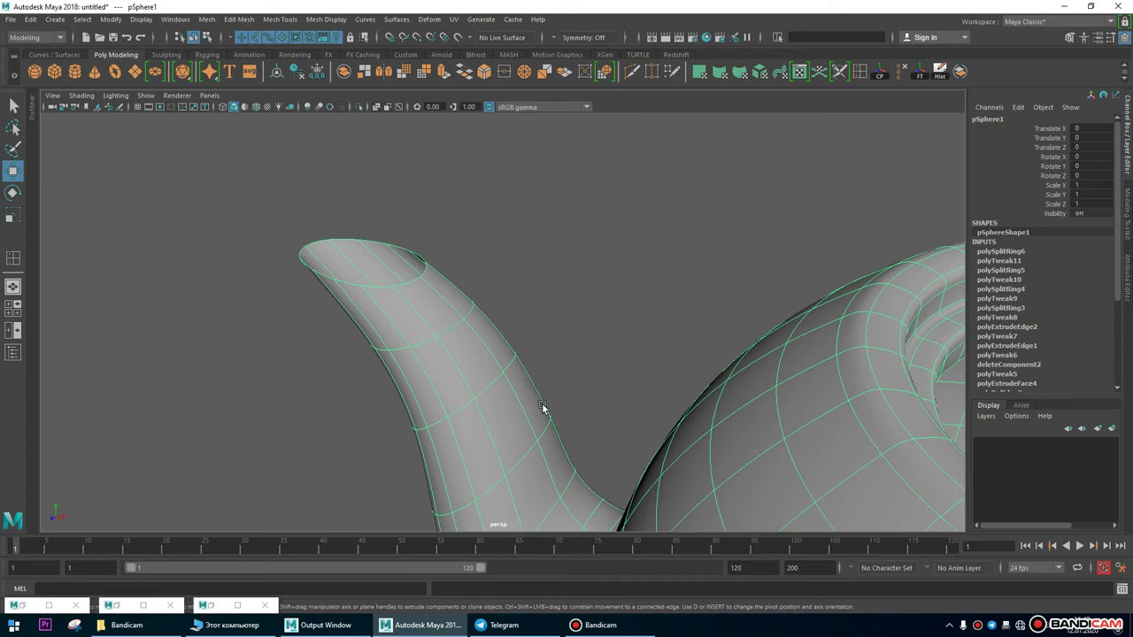
left_click_drag(487, 392, 429, 350, "alt")
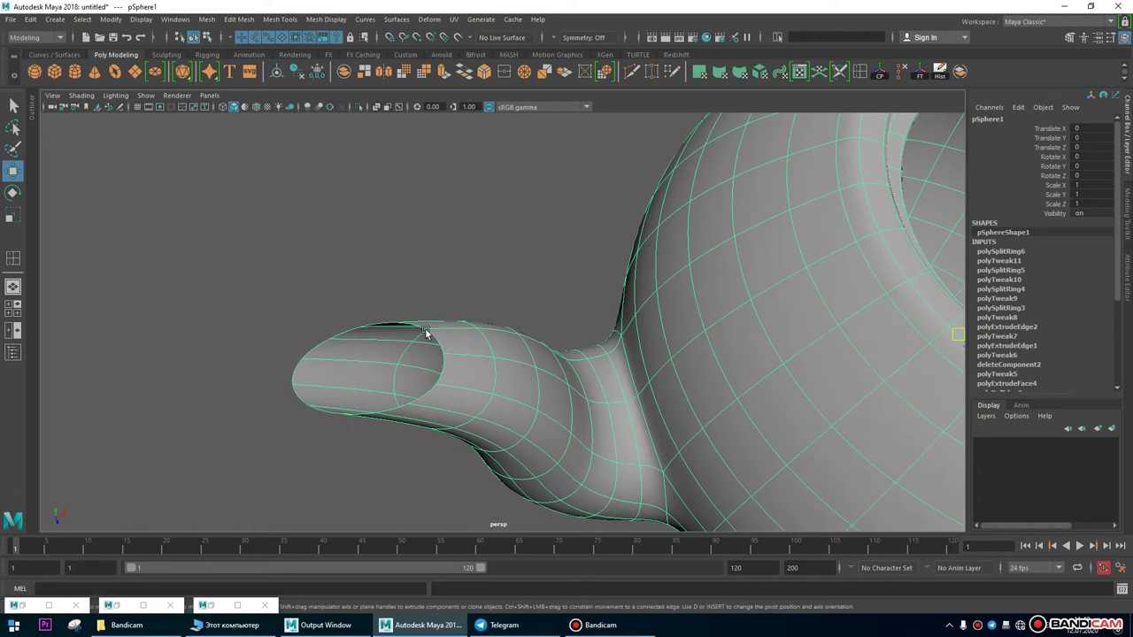
key("1")
left_click_drag(505, 328, 561, 302, "alt")
key("space")
key("space")
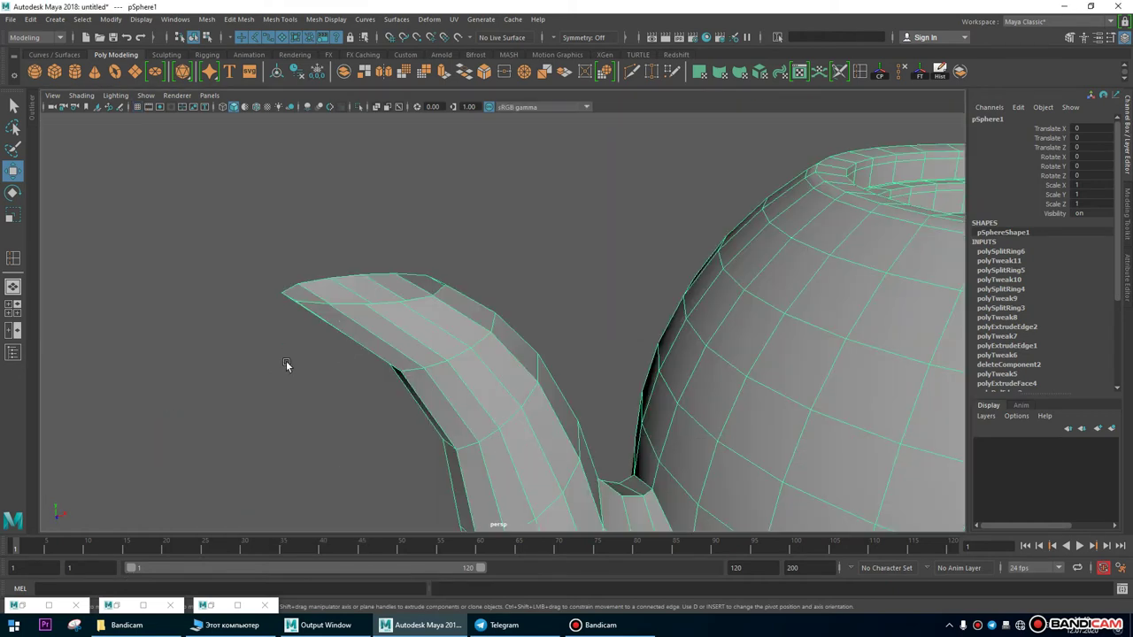
Select the border edge loop around the spout's opening and extrude it.
left_click_drag(340, 327, 396, 397, "alt")
right_click_drag(469, 298, 462, 266)
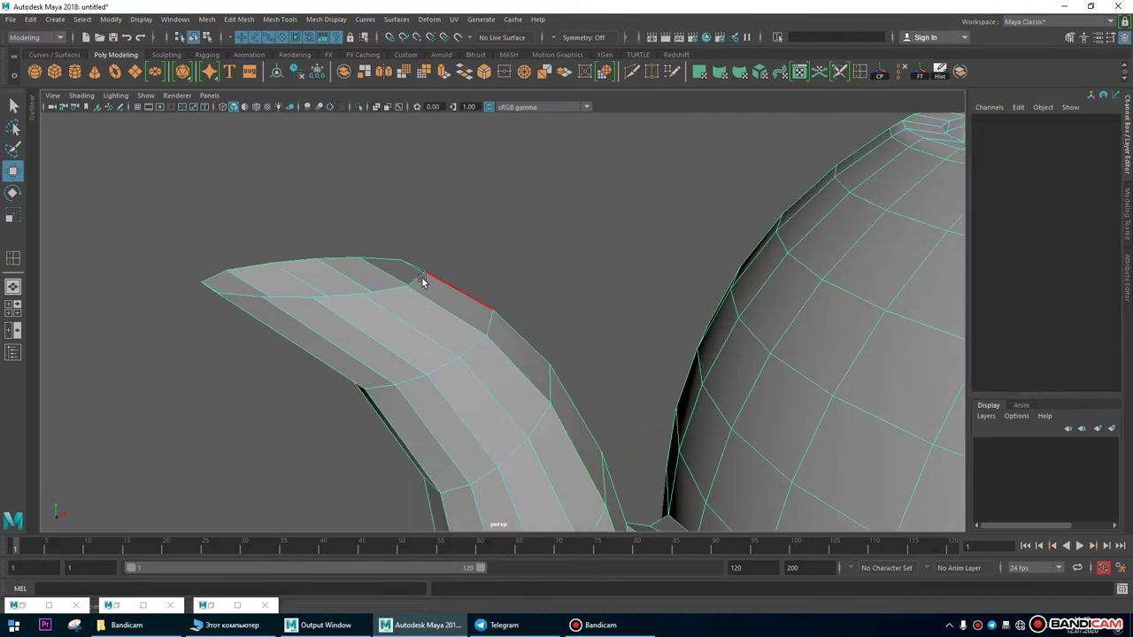
left_click(421, 280)
left_click_drag(437, 404, 399, 434, "alt")
key("space")
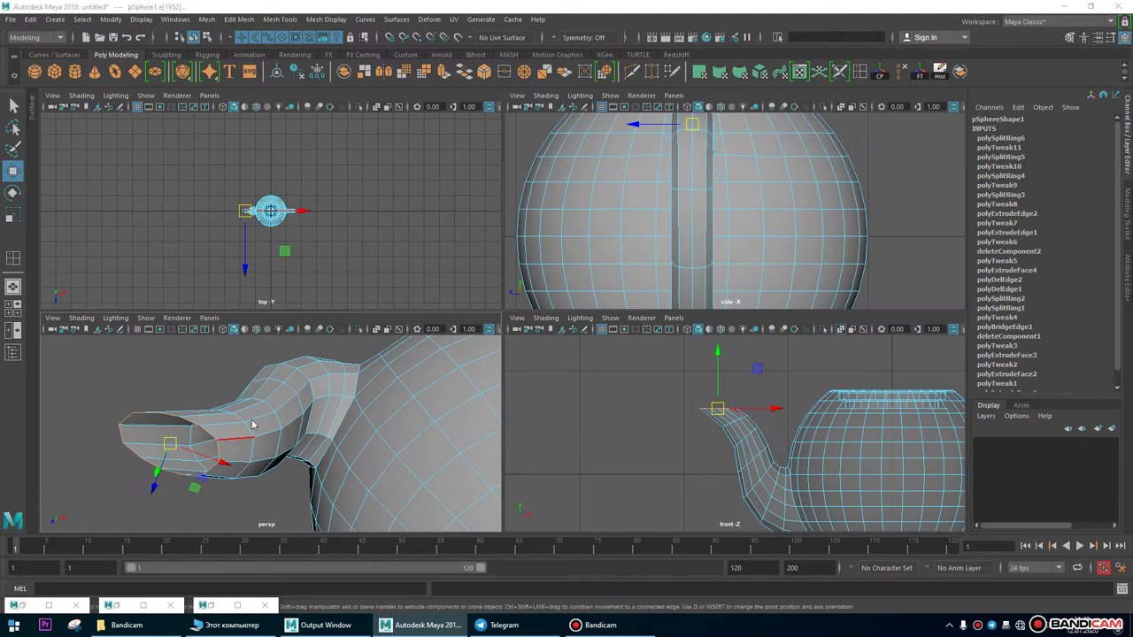
key("space")
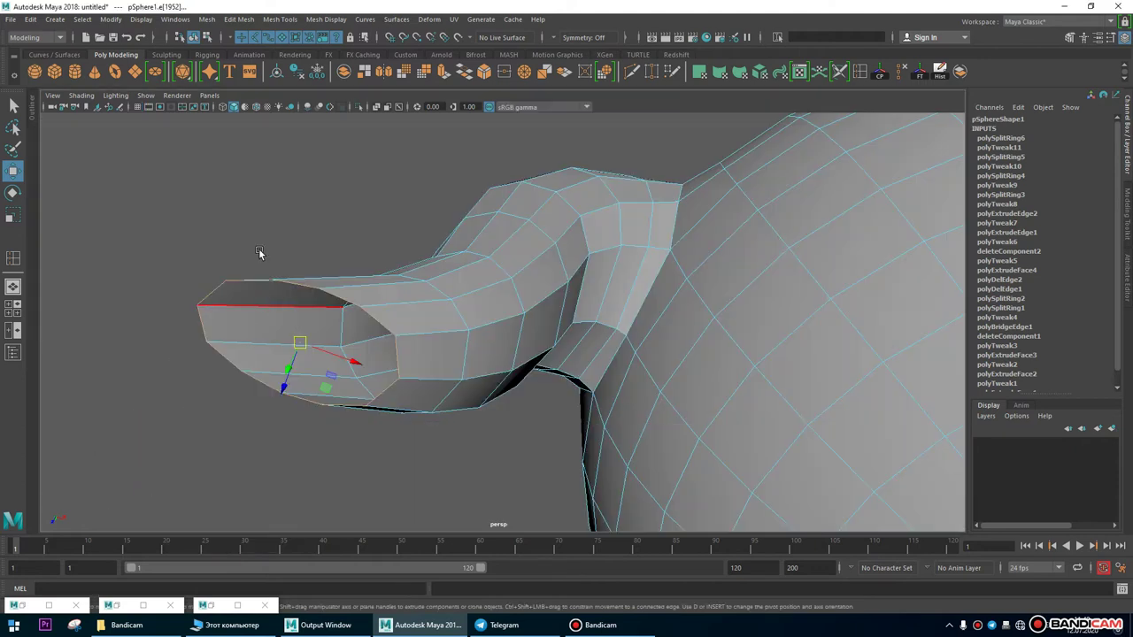
left_click(237, 20)
left_click(232, 125)
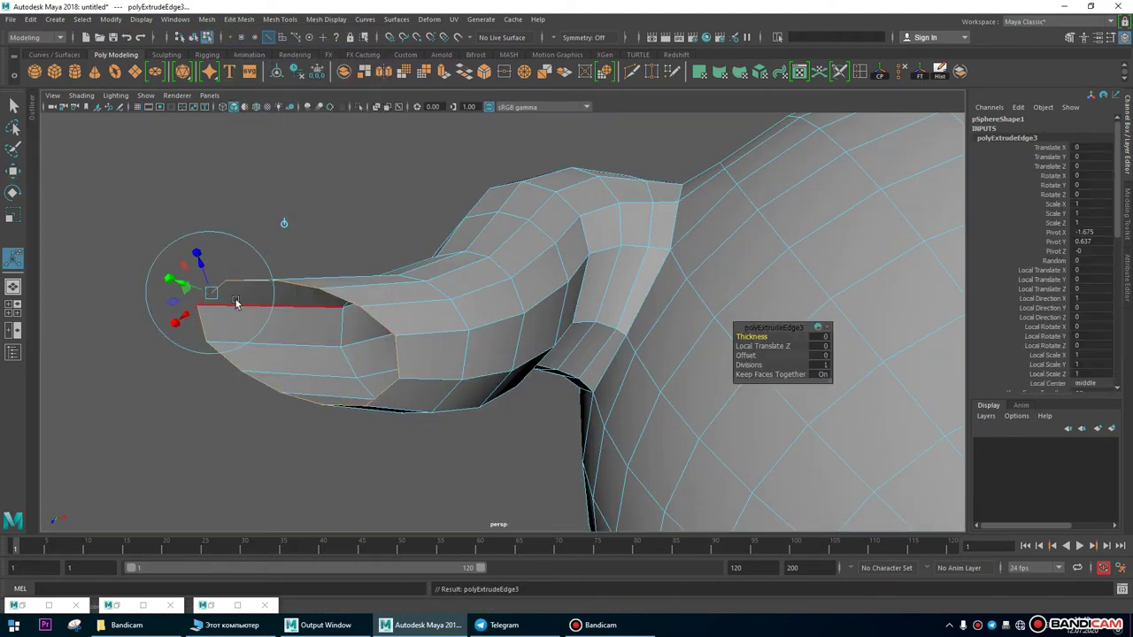
Scale the extruded edges inward to form a flat rim around the spout's opening.
left_click_drag(254, 279, 227, 202, "alt")
left_click_drag(439, 205, 539, 195, "alt")
key("ctrl+z")
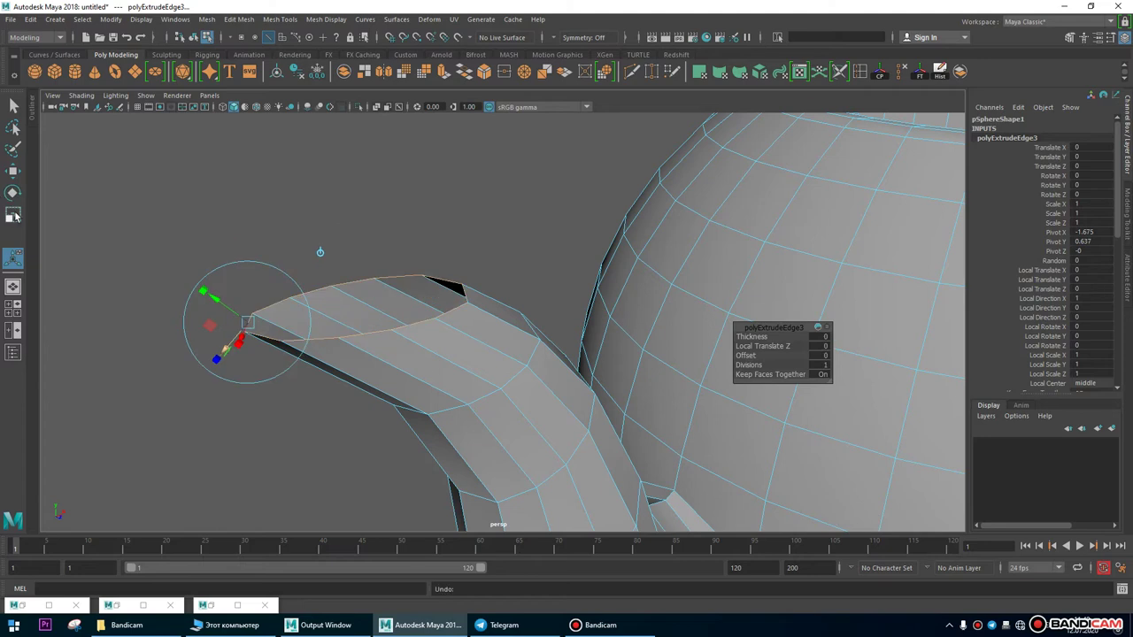
left_click(14, 215)
left_click_drag(370, 317, 425, 366, "alt")
left_click_drag(484, 407, 389, 296)
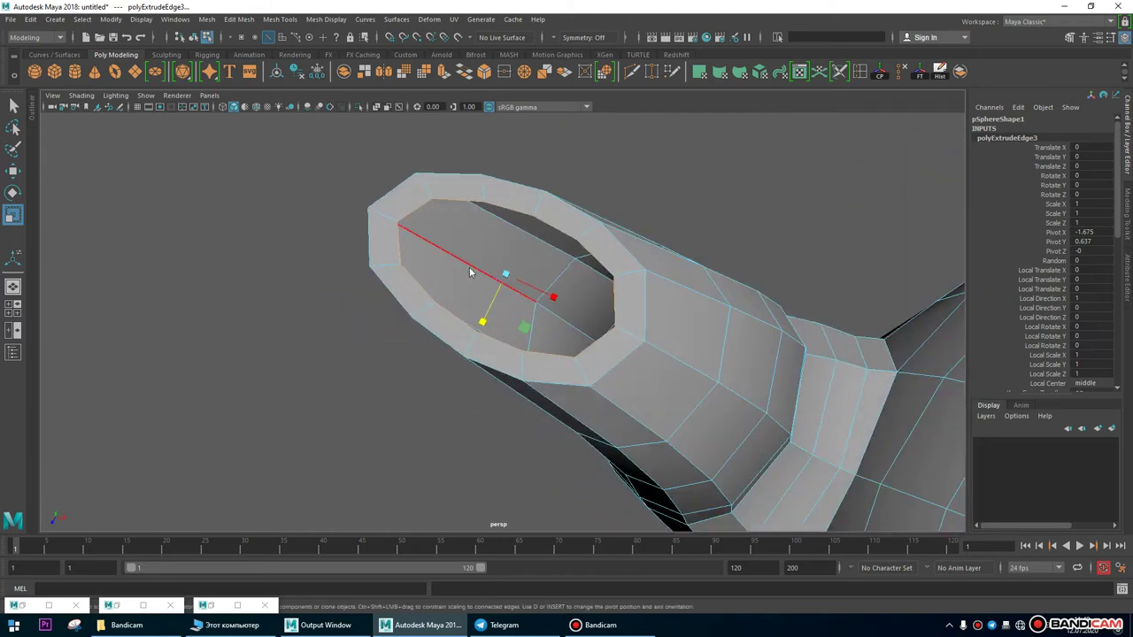
In the front view, extrude the rim's inner edges again and move them down inside the spout near the first loop.
key("space")
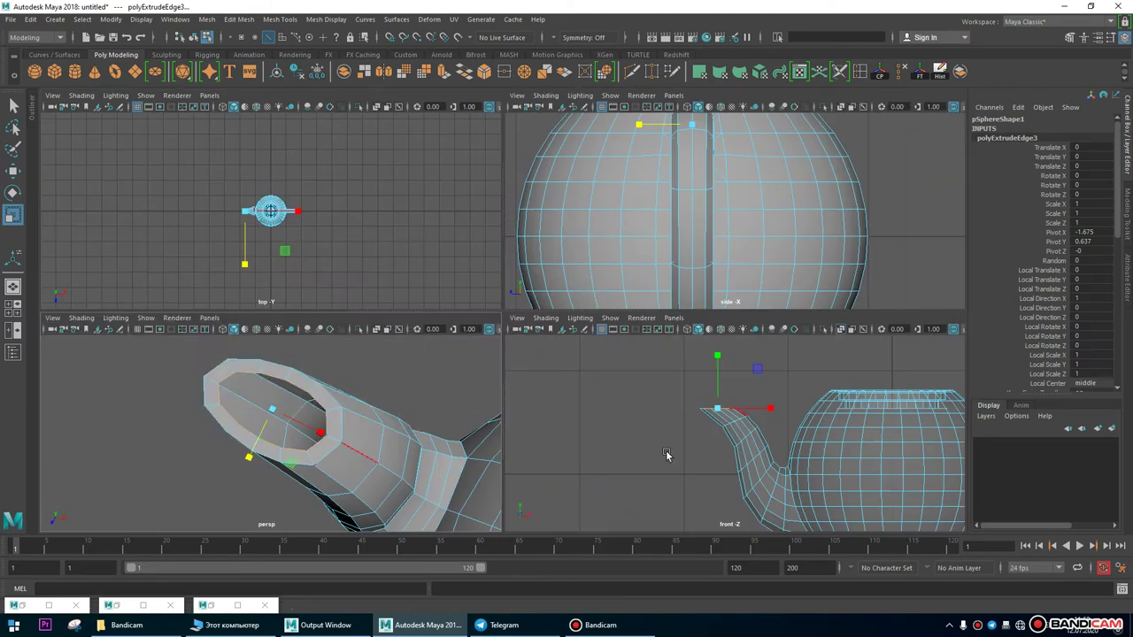
scroll(760, 469, "up", 4)
key("space")
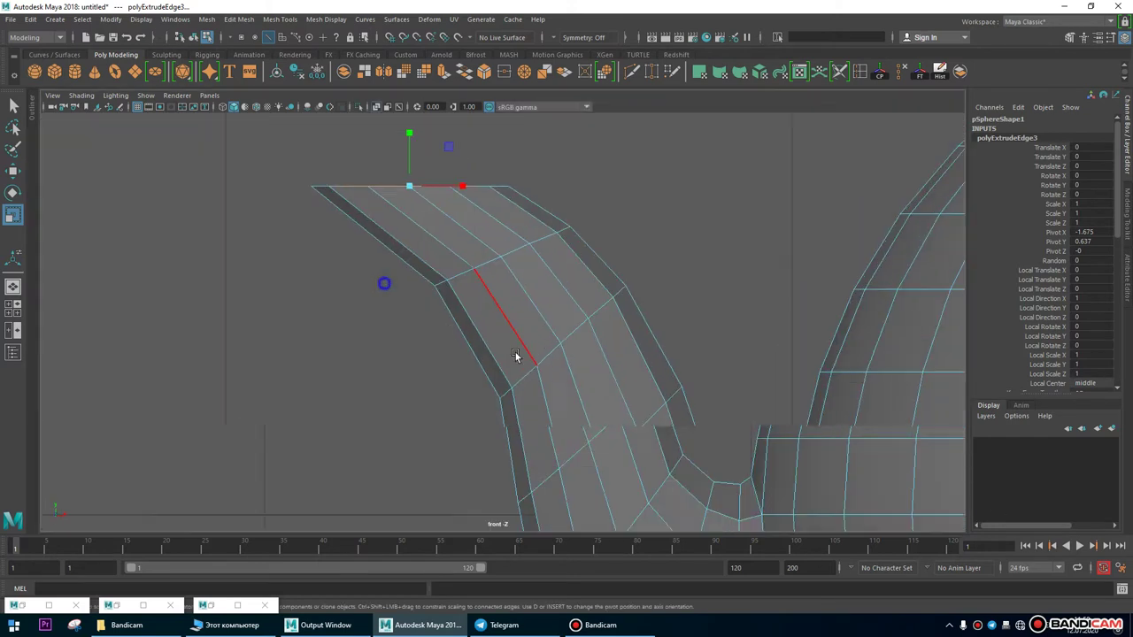
scroll(591, 413, "up", 3)
middle_click_drag(592, 413, 614, 435, "alt")
left_click(13, 171)
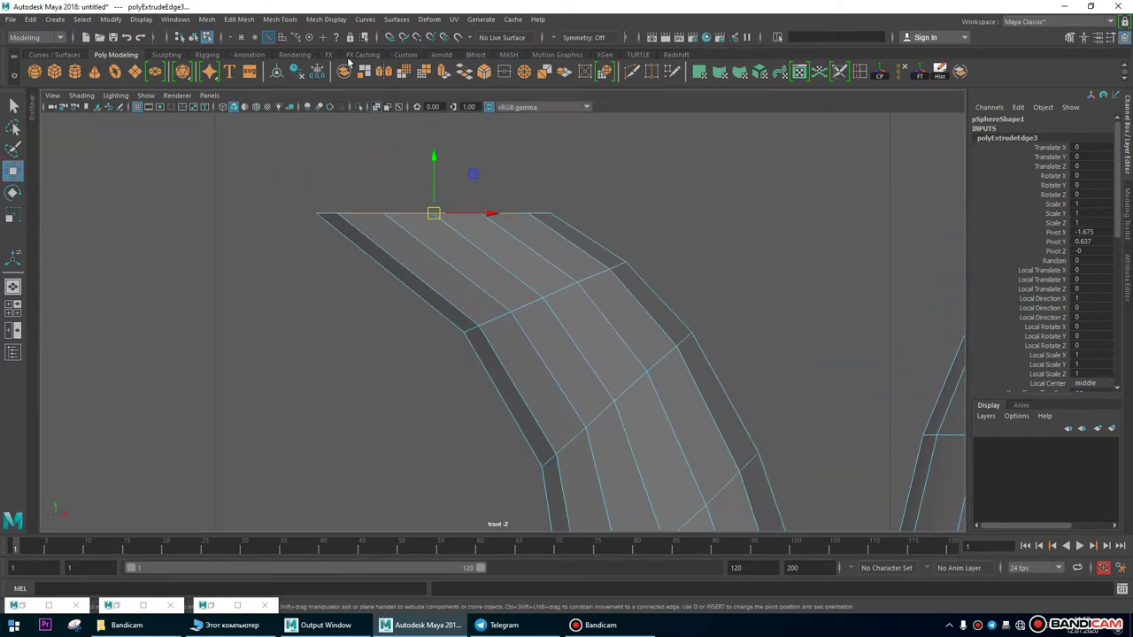
left_click(239, 18)
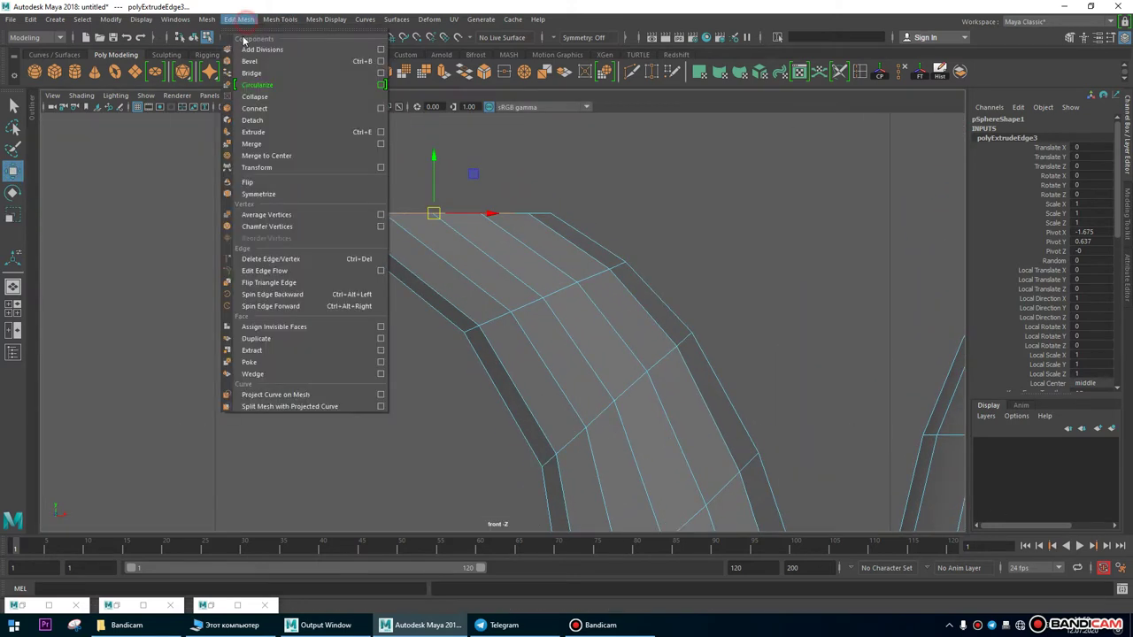
left_click(256, 132)
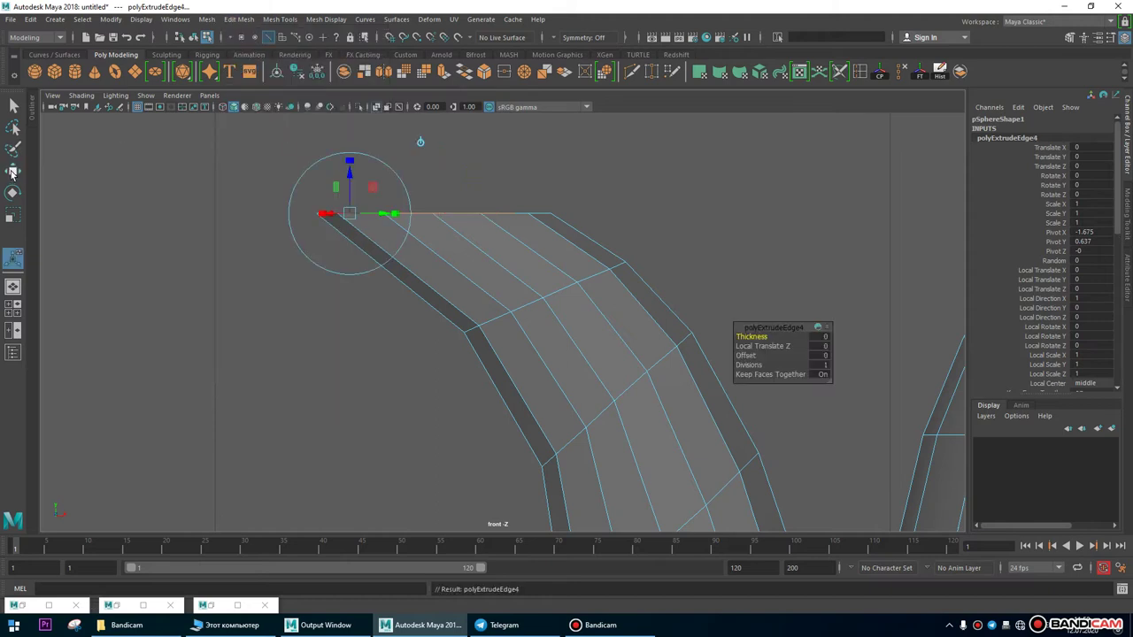
left_click(13, 173)
left_click_drag(425, 209, 545, 297)
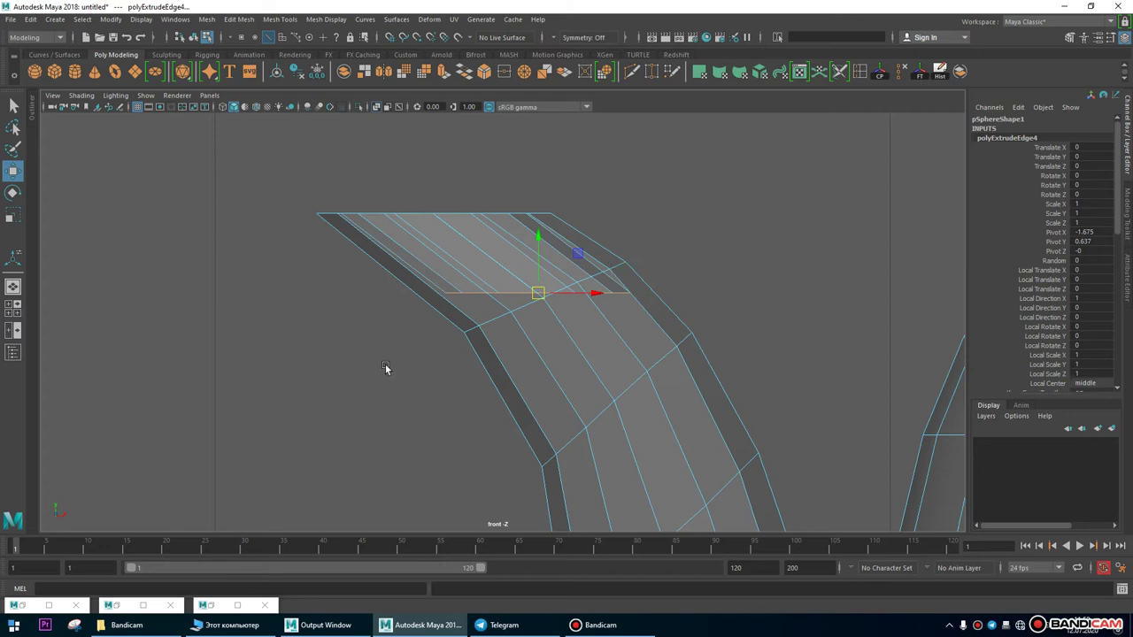
Rotate the extruded inner edges to match the tilt of the spout's first loop, and nudge them into line with it.
key("e")
left_click_drag(567, 246, 538, 224)
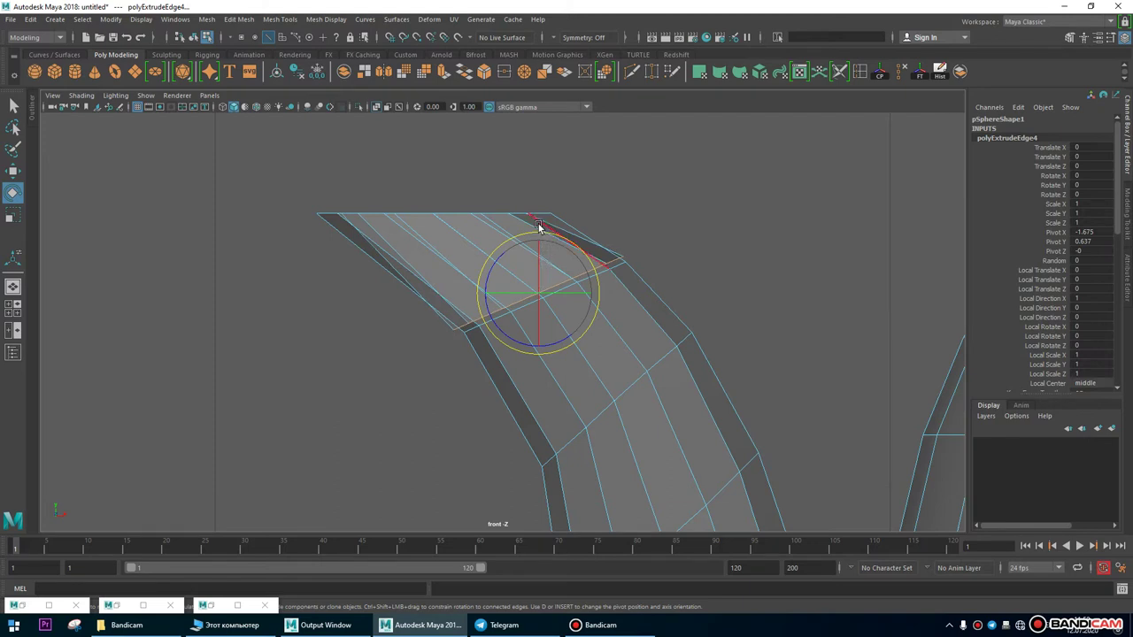
key("w")
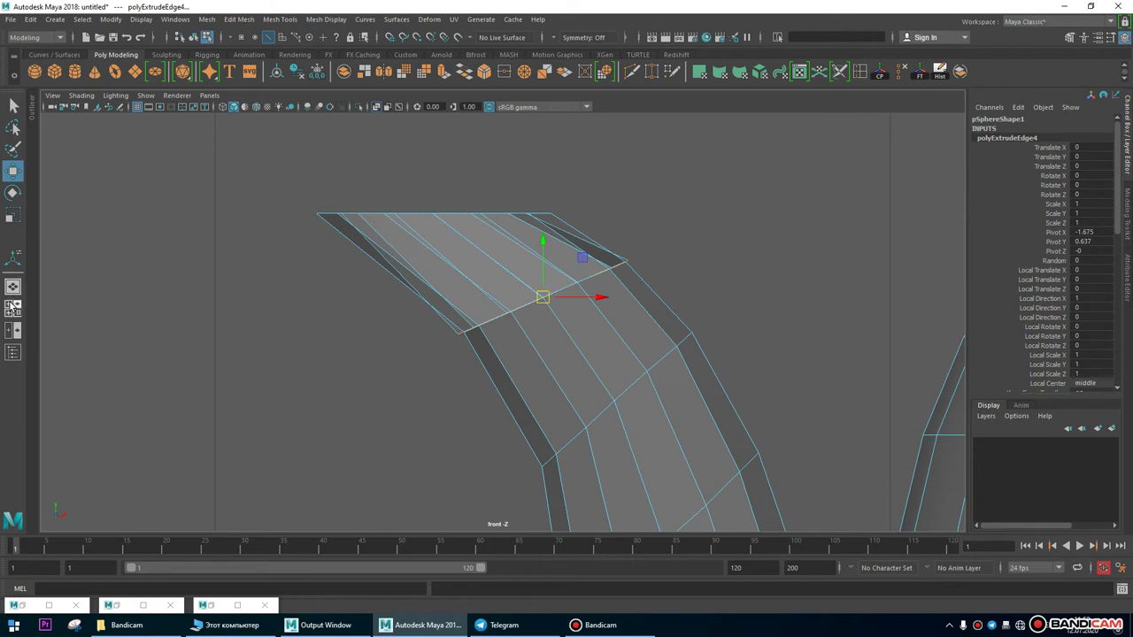
Scale the extruded inner edges uniformly inward, and adjust their sideways width in the perspective view to fit inside the spout.
left_click(10, 218)
left_click_drag(540, 297, 517, 296)
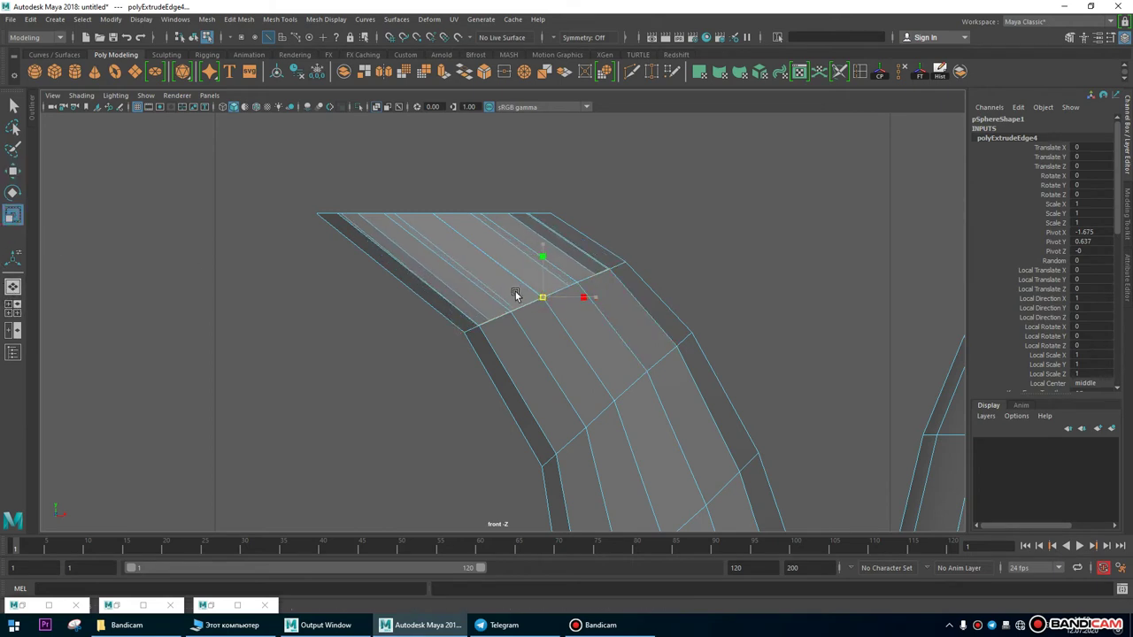
left_click(12, 286)
left_click_drag(567, 266, 379, 297, "alt")
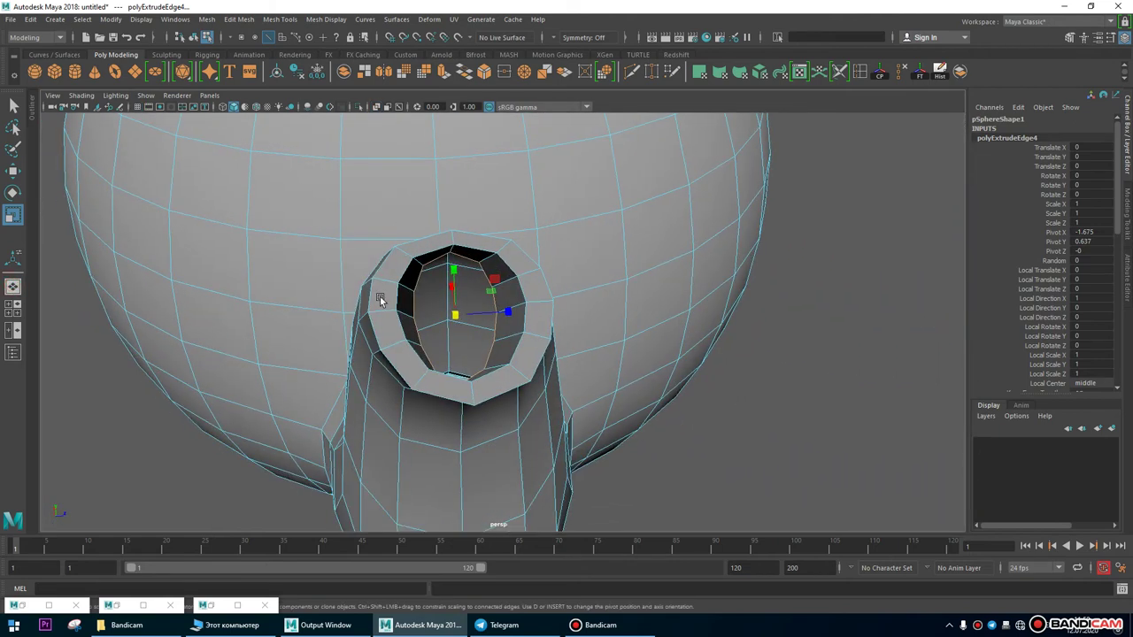
left_click_drag(510, 315, 539, 292)
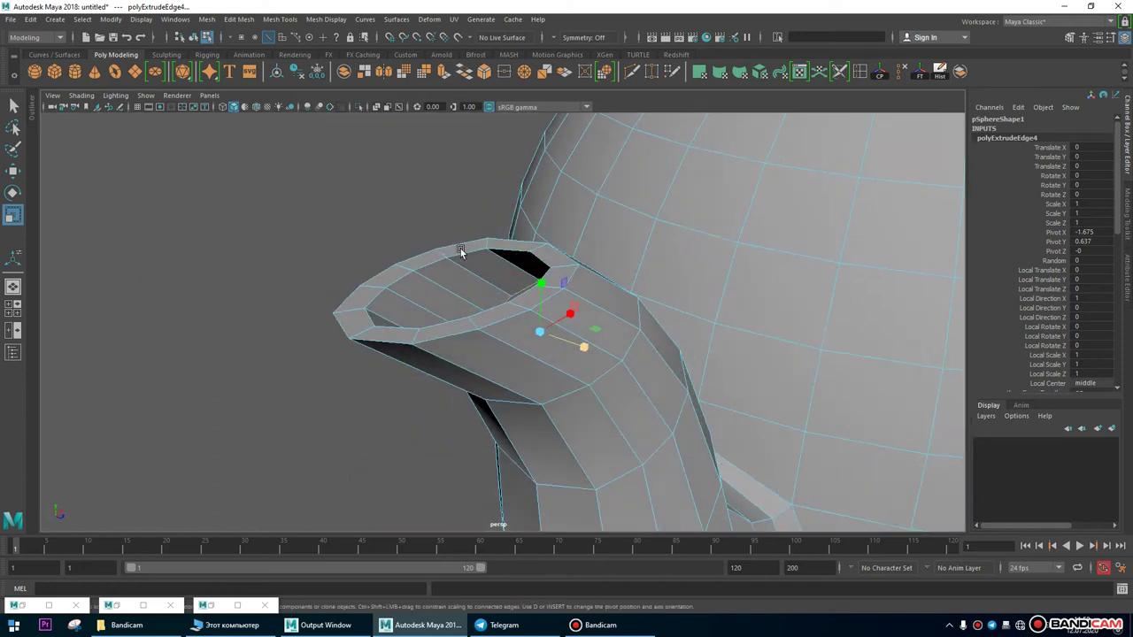
In the front view, extrude the inner edges again and move them down inside the spout to its second loop.
key("space")
key("space")
right_click_drag(404, 372, 587, 319, "alt")
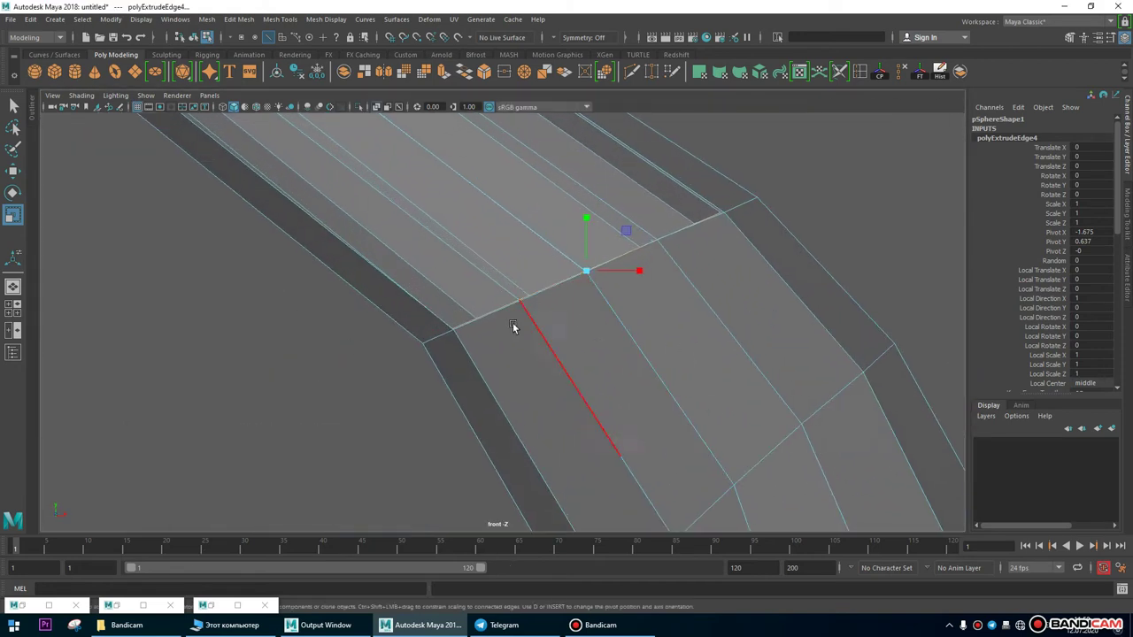
key("w")
scroll(584, 270, "down", 2)
right_click_drag(615, 288, 1102, 432, "alt")
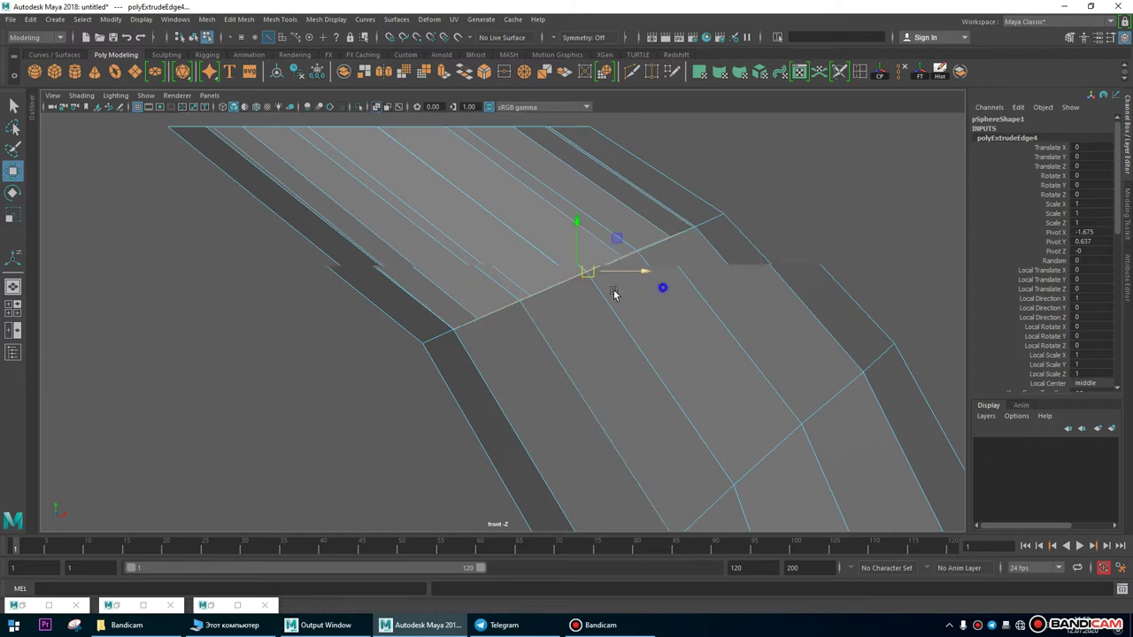
scroll(717, 372, "up", 3)
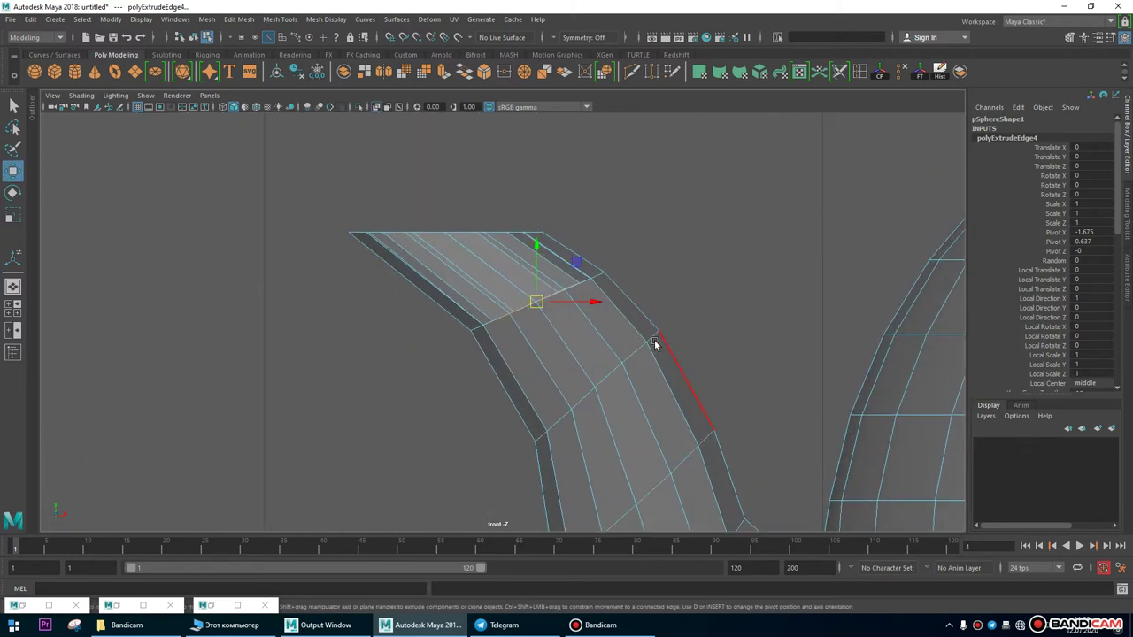
left_click(239, 18)
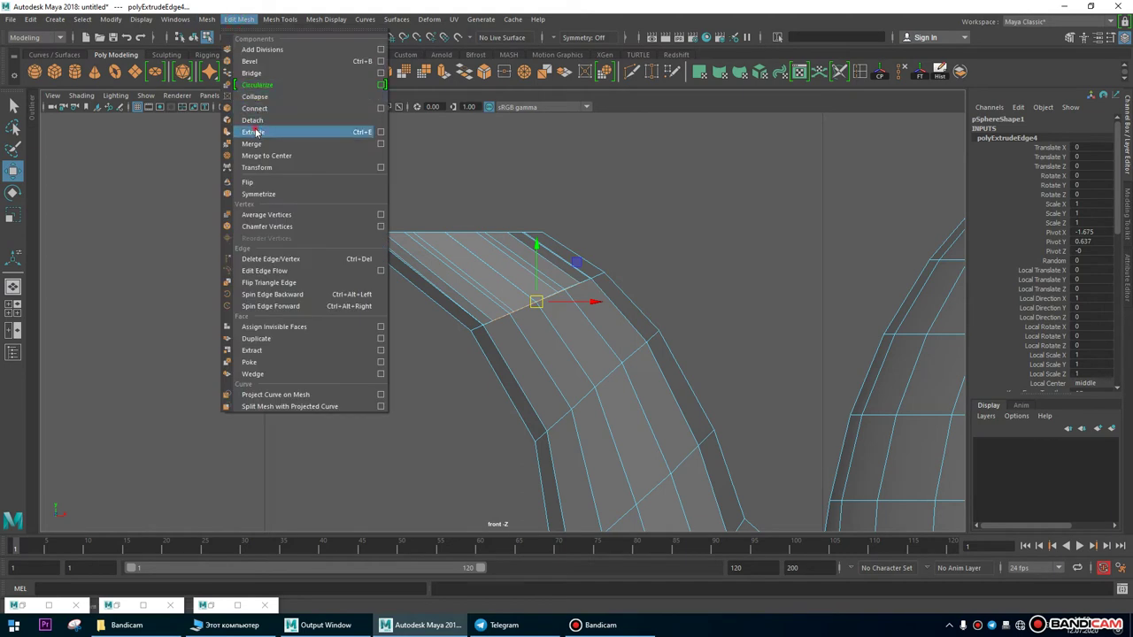
left_click(256, 132)
left_click(11, 172)
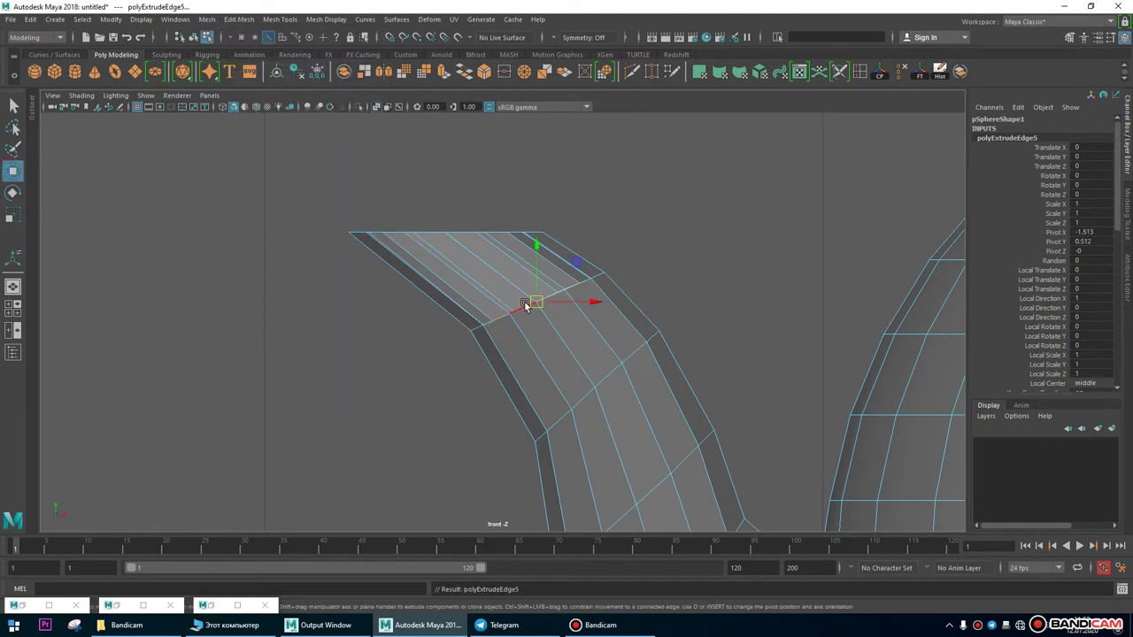
left_click_drag(545, 322, 599, 386)
left_click_drag(541, 271, 571, 305, "alt")
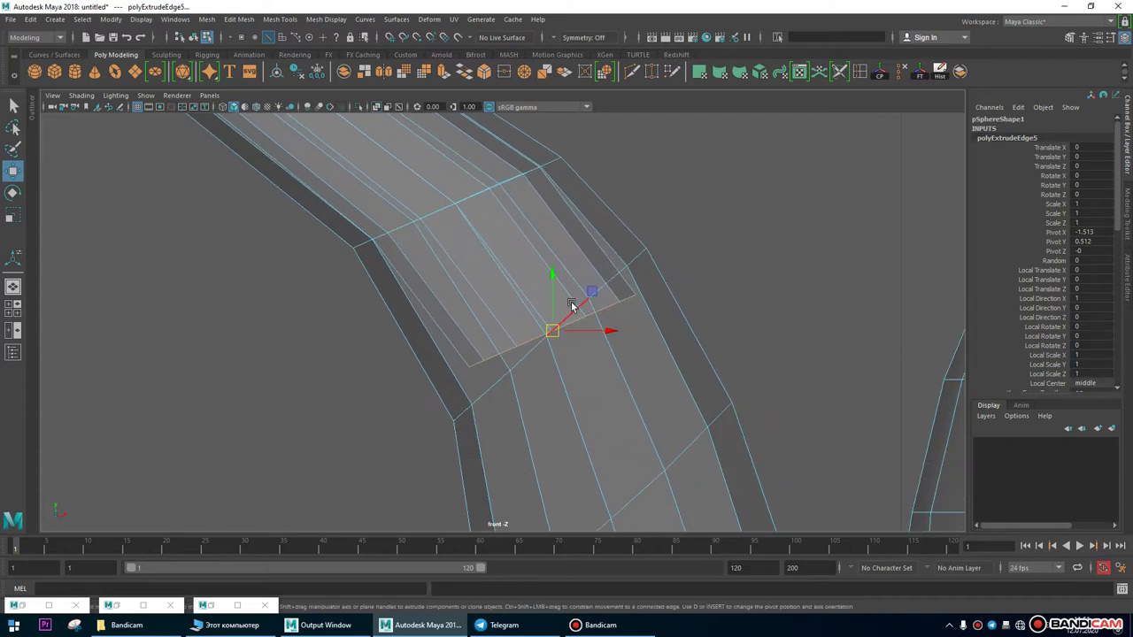
Rotate and scale the new inner edges to match the tilt and width of the spout's second loop, and nudge them into line.
key("e")
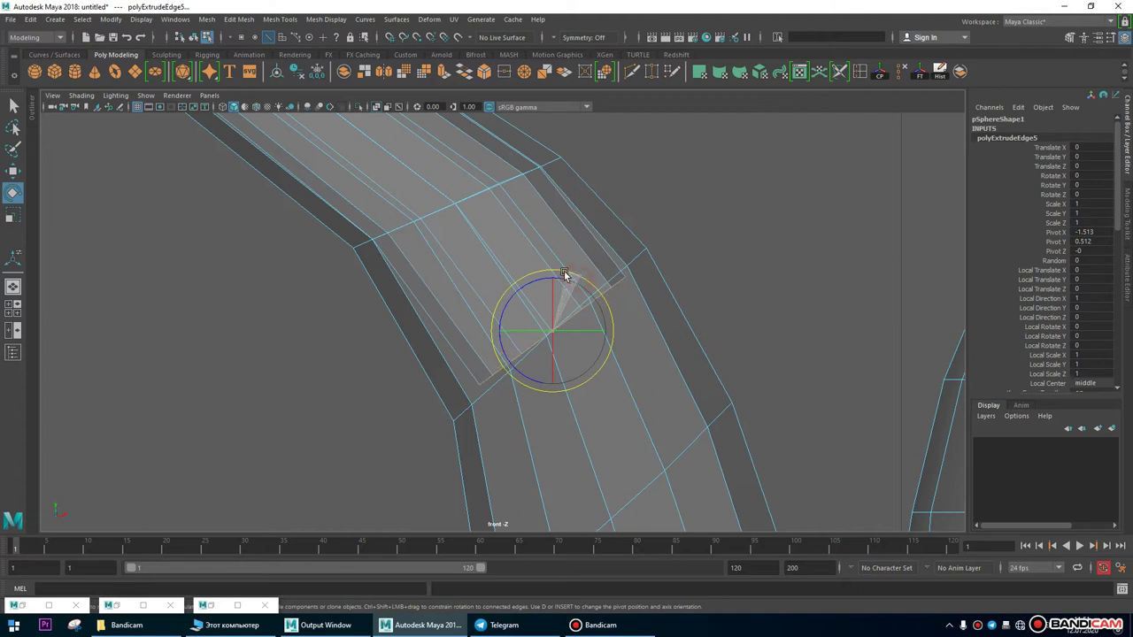
left_click_drag(560, 268, 563, 271)
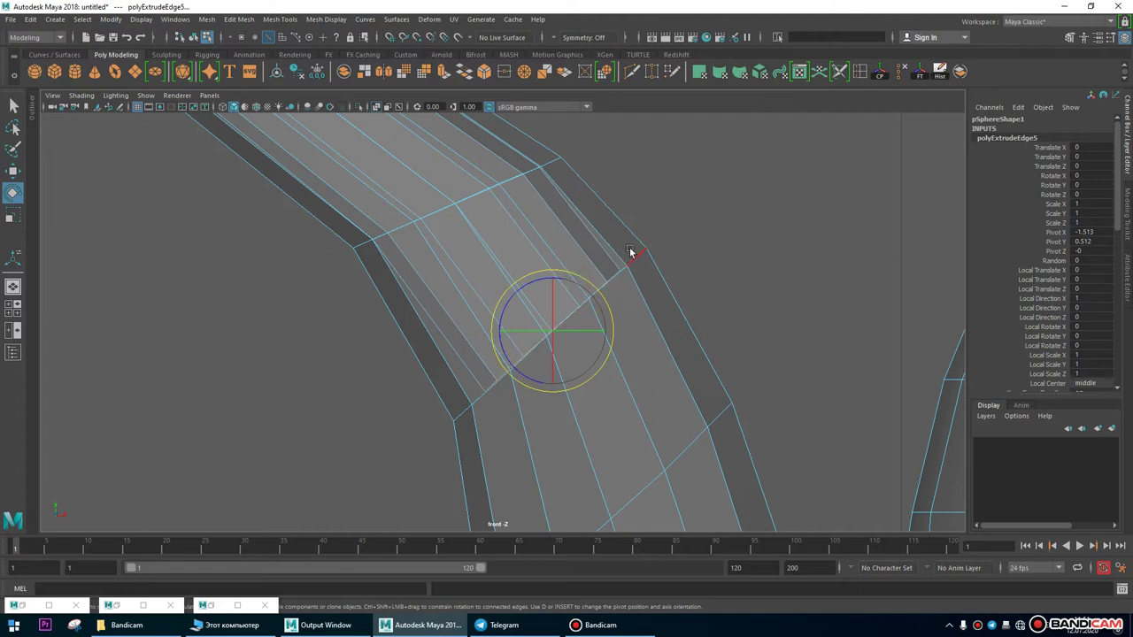
key("r")
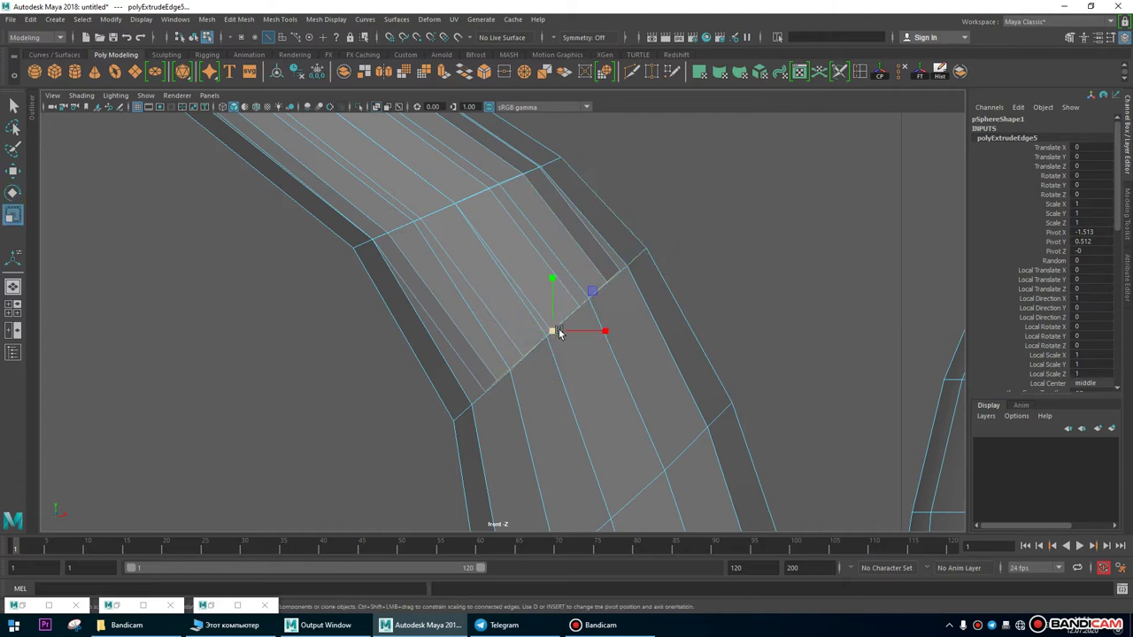
middle_click_drag(564, 333, 568, 334)
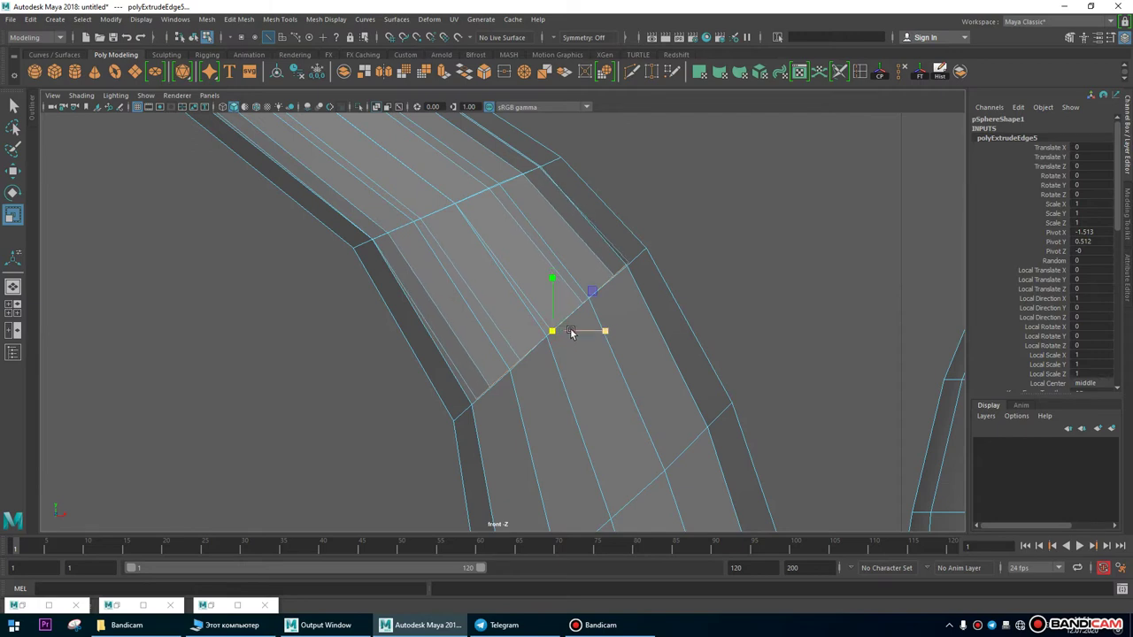
key("w")
left_click_drag(552, 334, 550, 337)
In the perspective view, turn on X-ray display and widen the new inner edges sideways towards the spout's outer walls.
left_click(13, 286)
left_click_drag(620, 310, 491, 322, "alt")
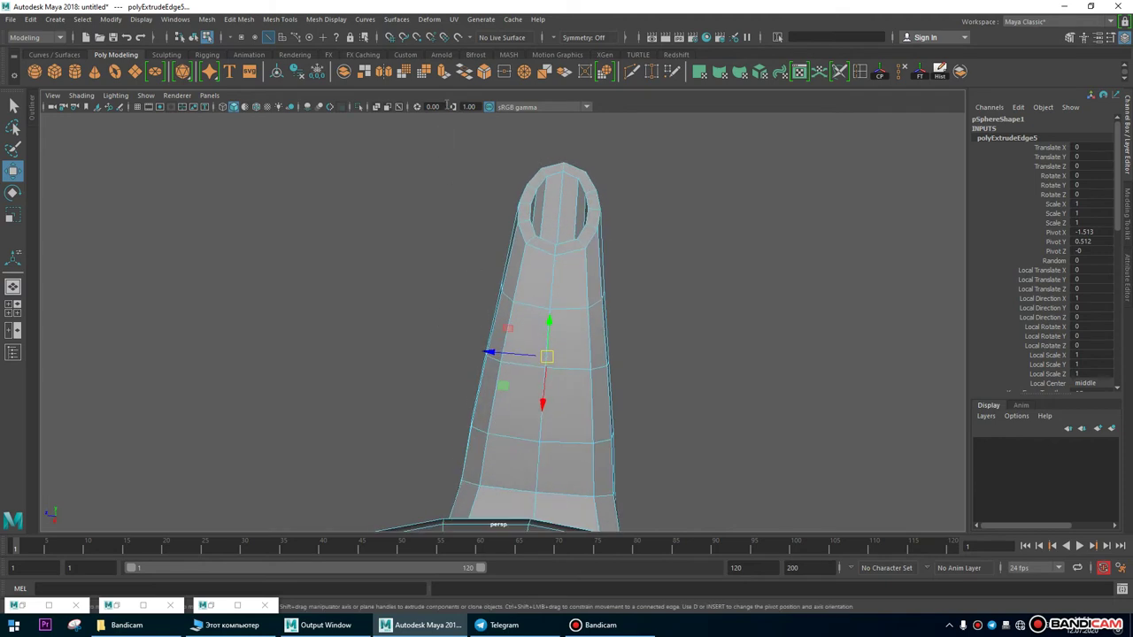
left_click(375, 106)
mouse_move(549, 345)
left_mouse_down("alt")
mouse_move(581, 323)
mouse_move(575, 314)
mouse_move(549, 325)
left_mouse_up("alt")
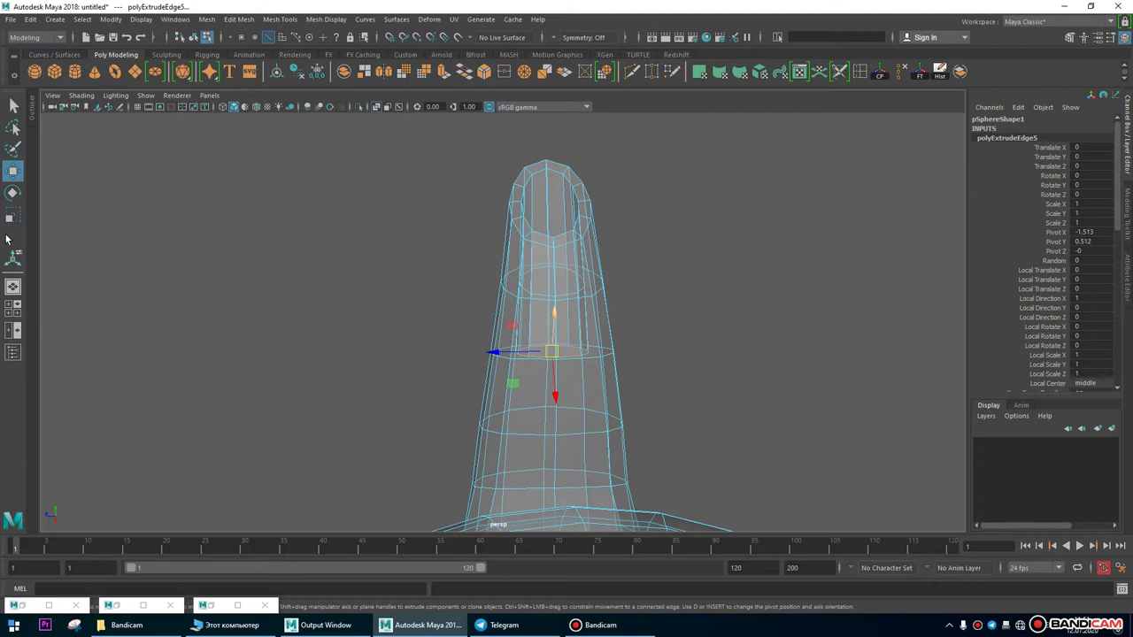
left_click(12, 215)
left_click_drag(495, 358, 480, 357)
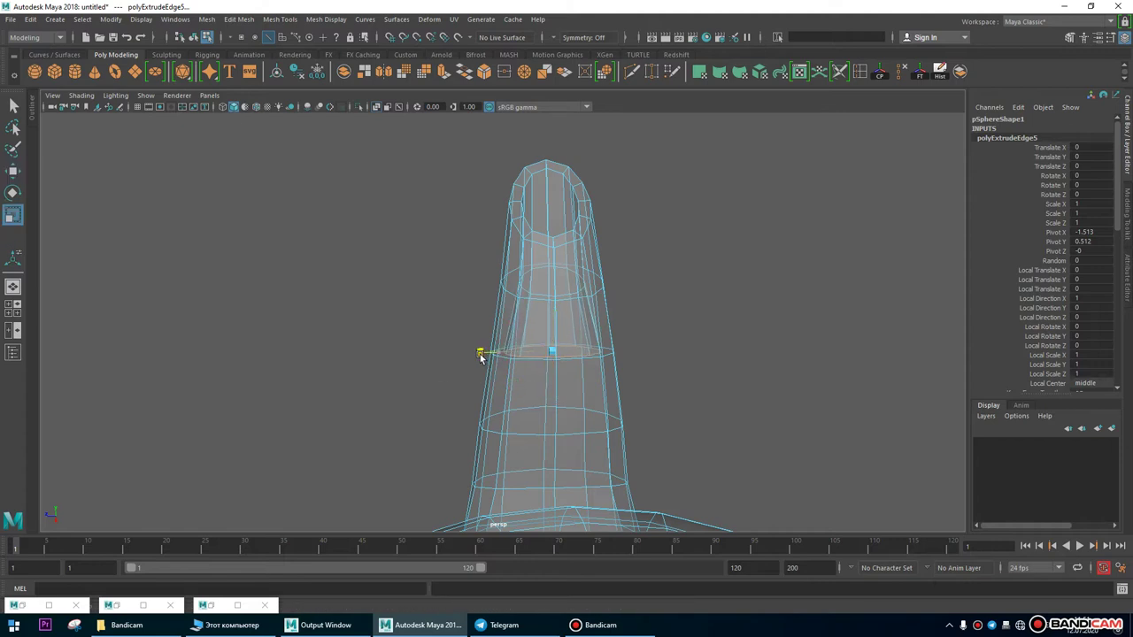
scroll(554, 310, "down", 3)
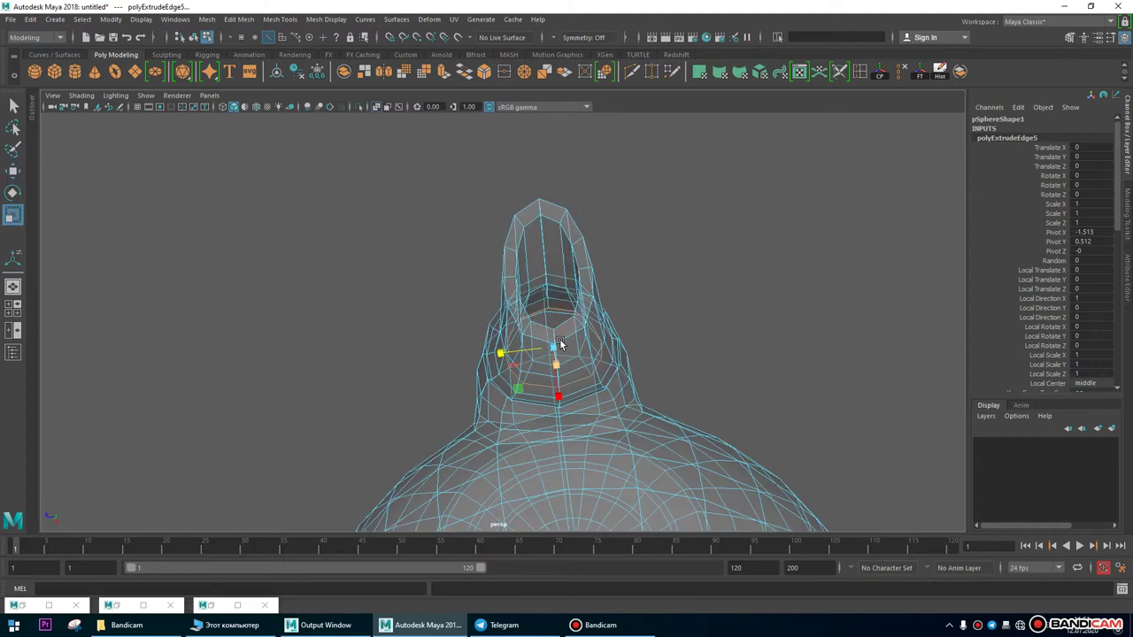
Turn off X-ray display and select the lowest border edge loop of the inner walls inside the spout.
left_click(556, 287)
mouse_move(628, 304)
left_mouse_down("alt")
mouse_move(625, 239)
mouse_move(669, 316)
mouse_move(642, 317)
mouse_move(576, 369)
mouse_move(698, 341)
mouse_move(829, 342)
mouse_move(803, 321)
left_mouse_up("alt")
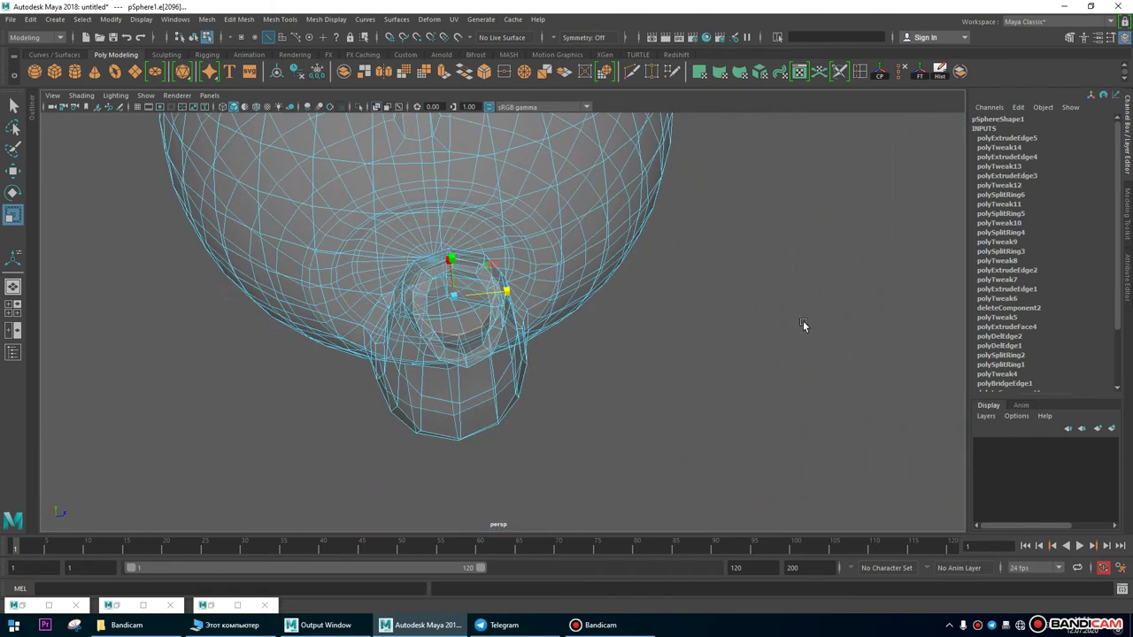
left_click(384, 107)
left_click_drag(589, 335, 689, 318, "alt")
left_click_drag(772, 332, 579, 277, "alt")
left_click(643, 266)
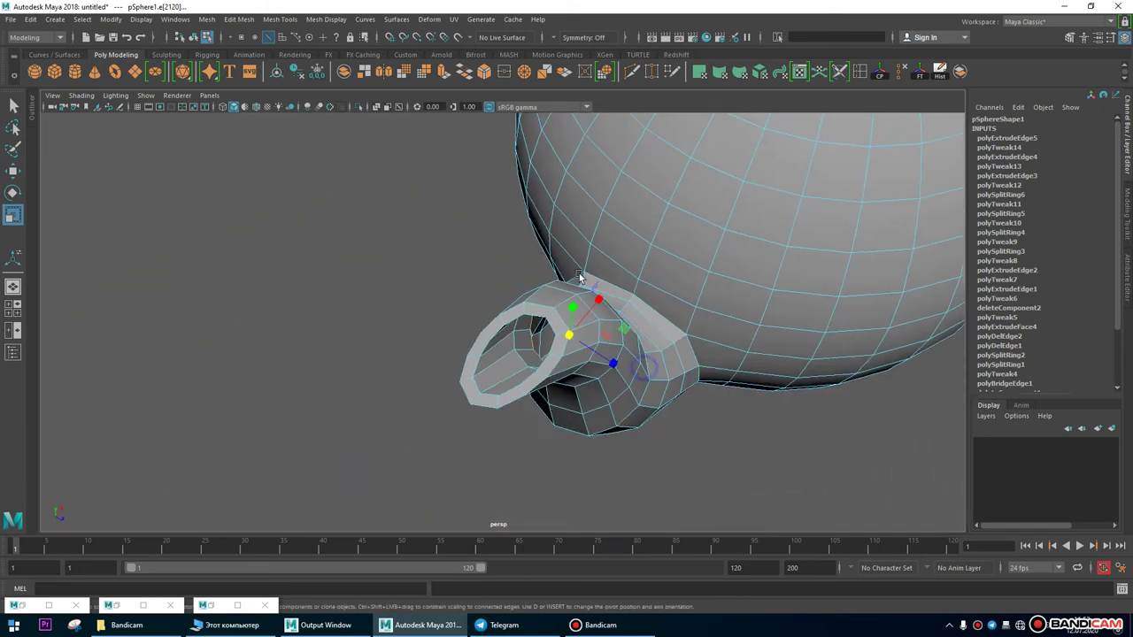
In the front view, extrude the selected inner border loop and move it down inside the spout to the third loop.
key("space")
key("space")
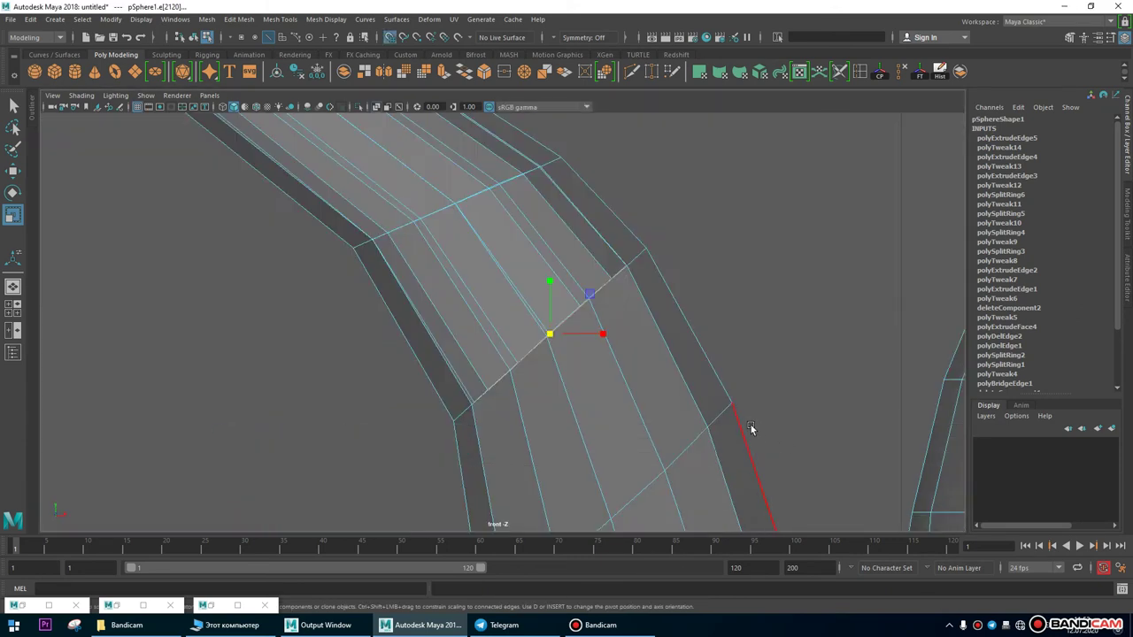
key("a")
left_click(13, 170)
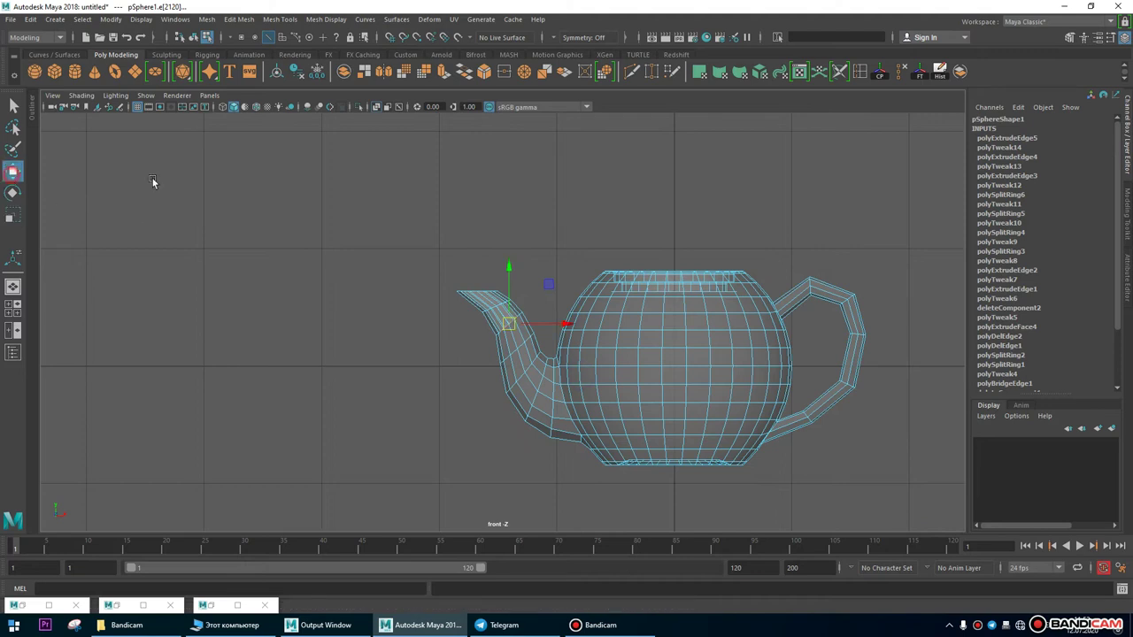
scroll(768, 408, "up", 5)
scroll(708, 381, "up", 5)
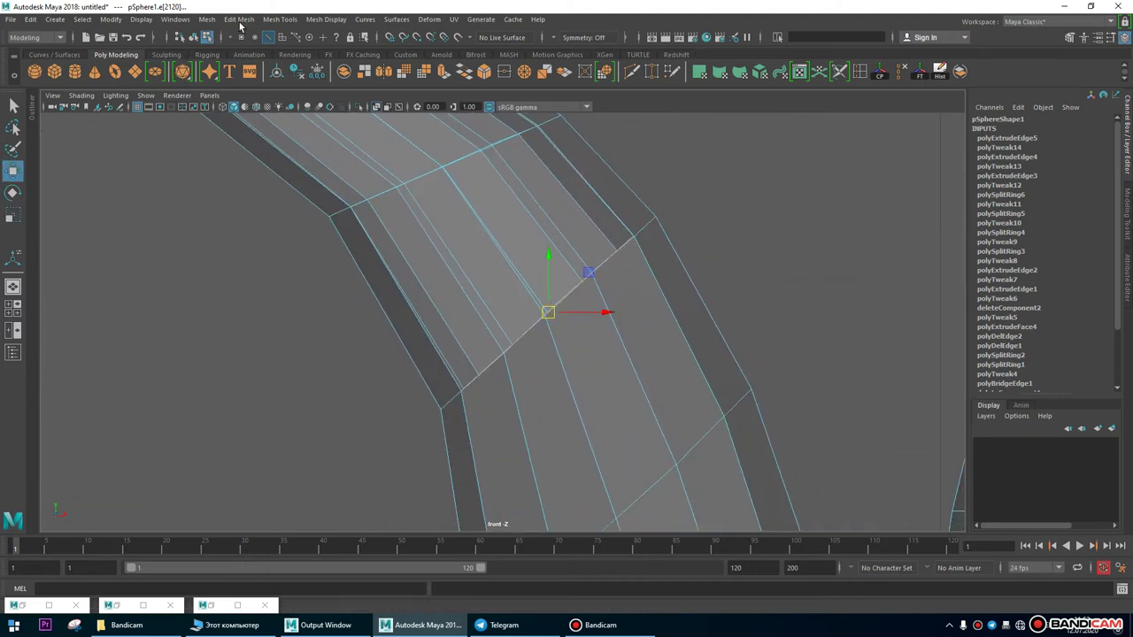
left_click(239, 19)
left_click(266, 130)
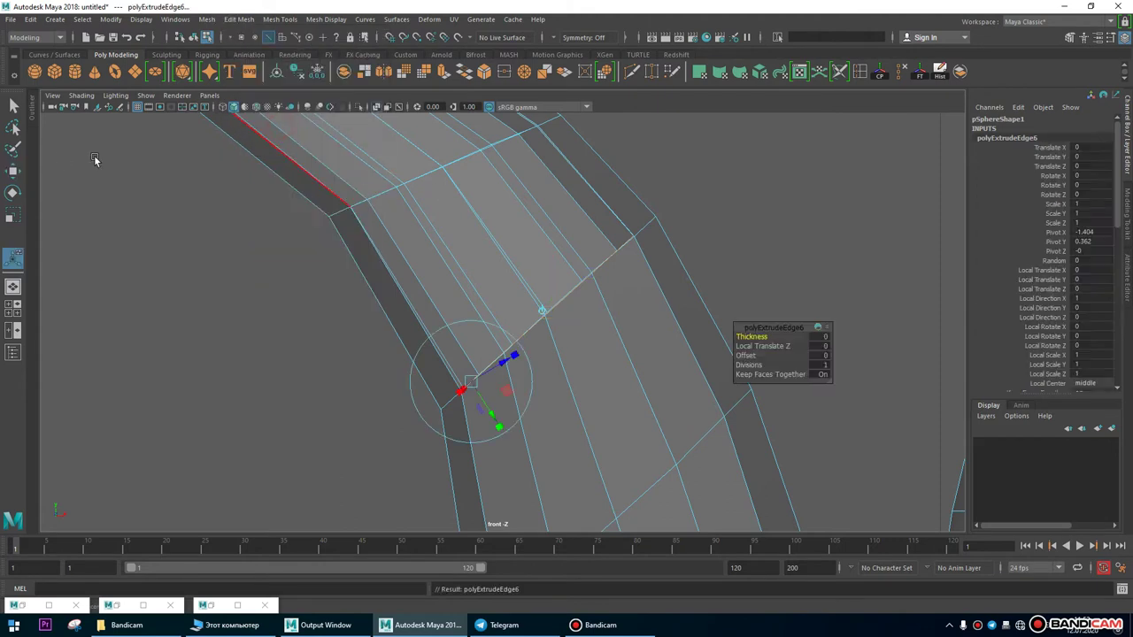
left_click(12, 170)
scroll(622, 326, "down", 5)
left_click_drag(523, 261, 552, 361)
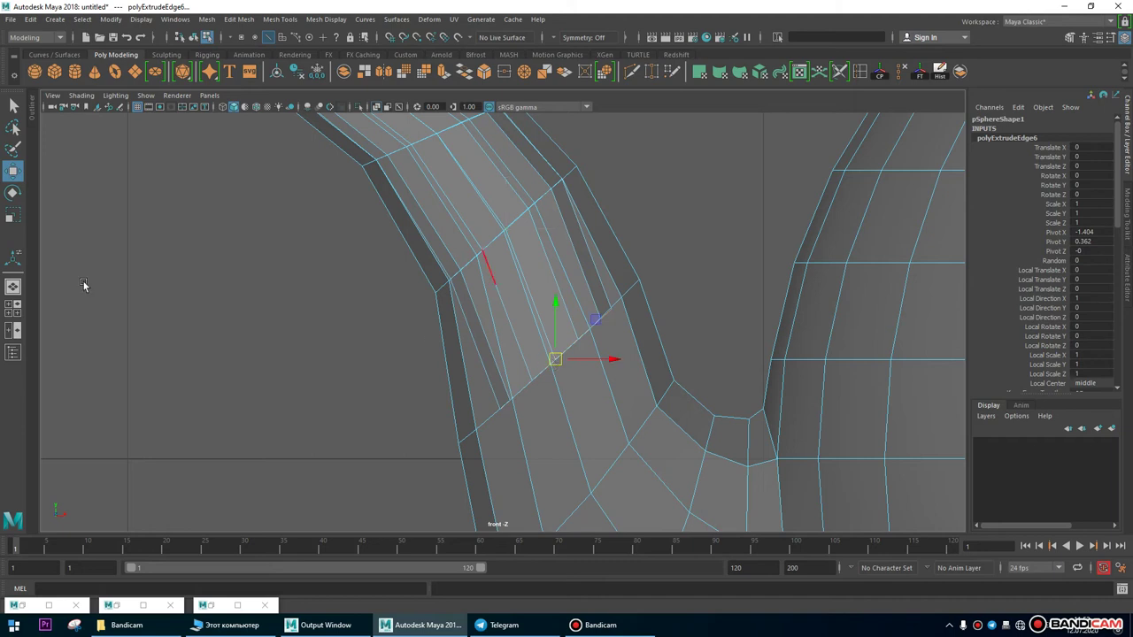
Scale the extruded inner edges wider horizontally and rotate them to match the tilt of the spout's third loop.
left_click(13, 215)
left_click_drag(607, 354, 626, 350)
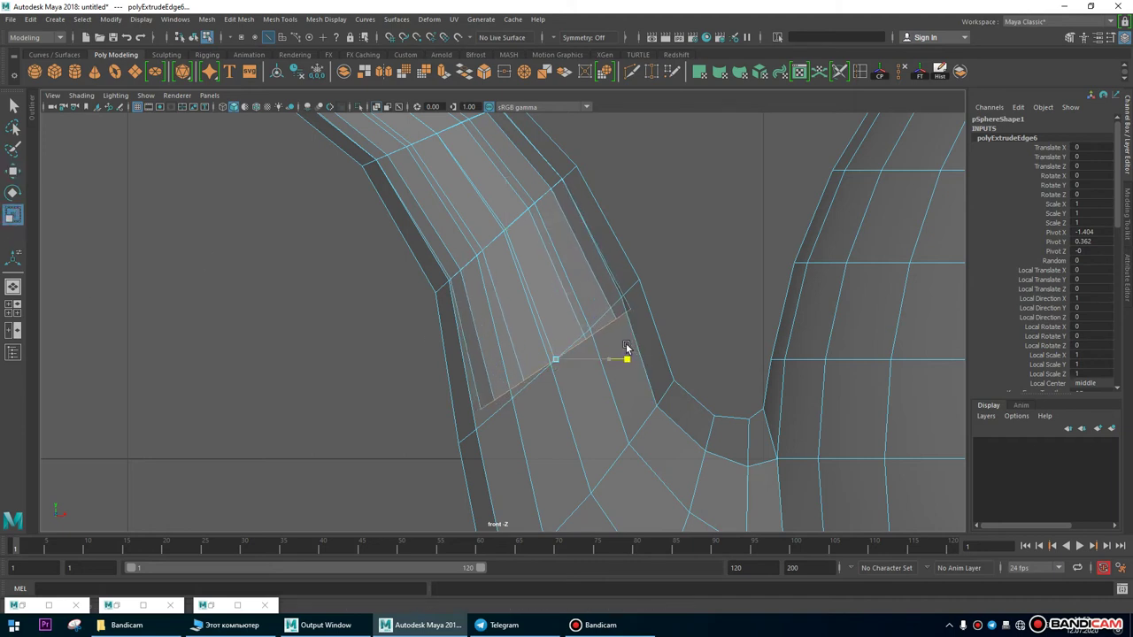
key("e")
left_click_drag(589, 309, 581, 306)
key("r")
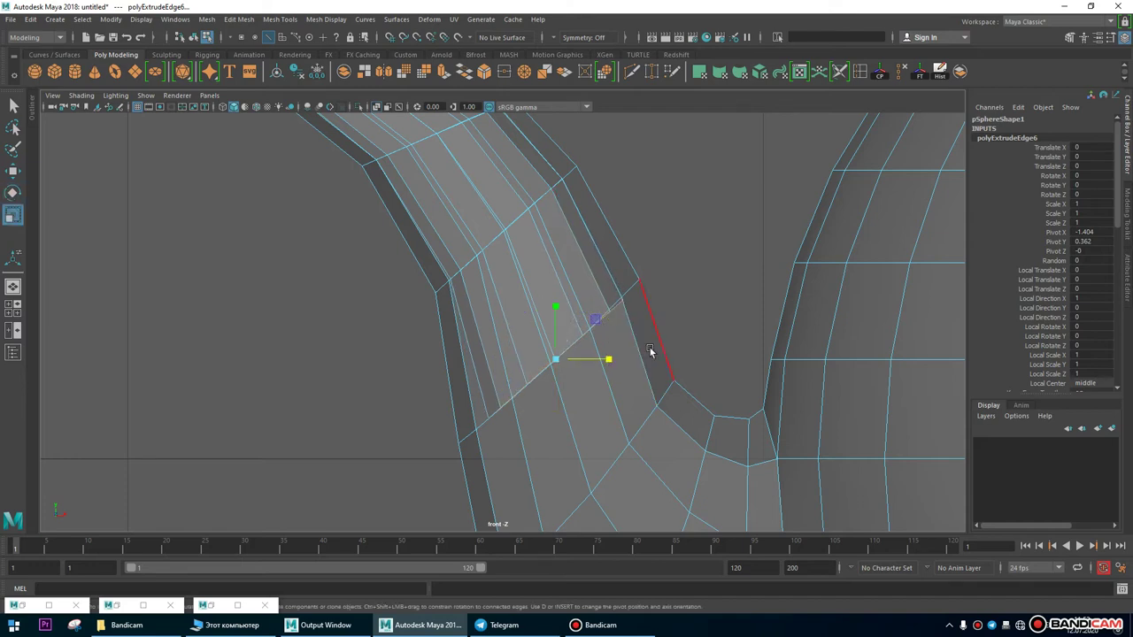
left_click_drag(610, 357, 614, 358)
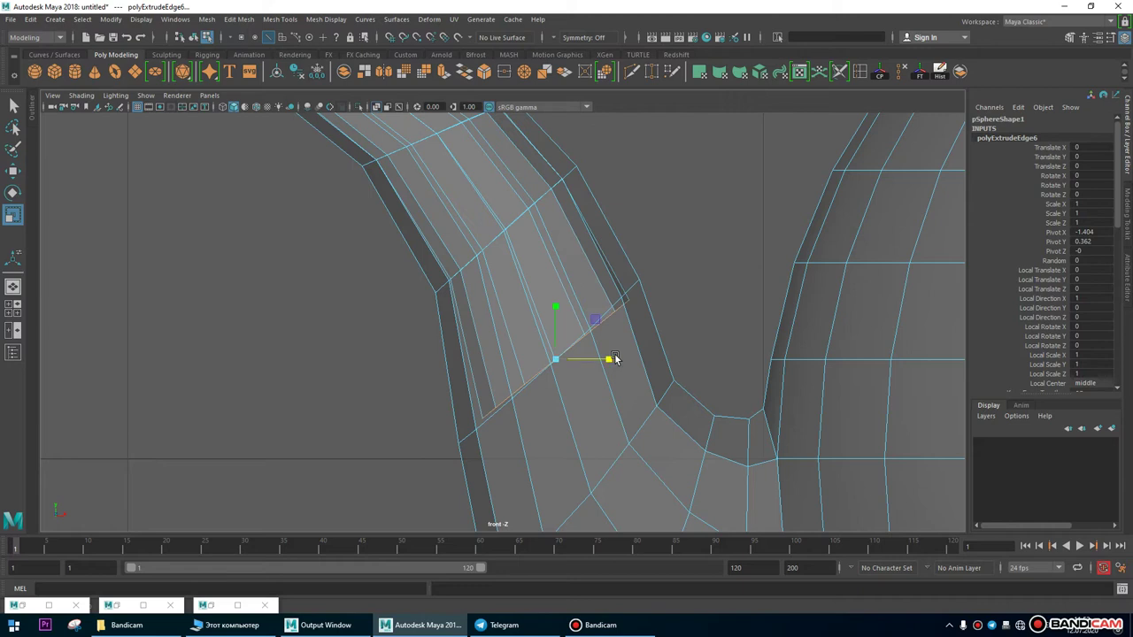
key("e")
left_click_drag(587, 310, 579, 305)
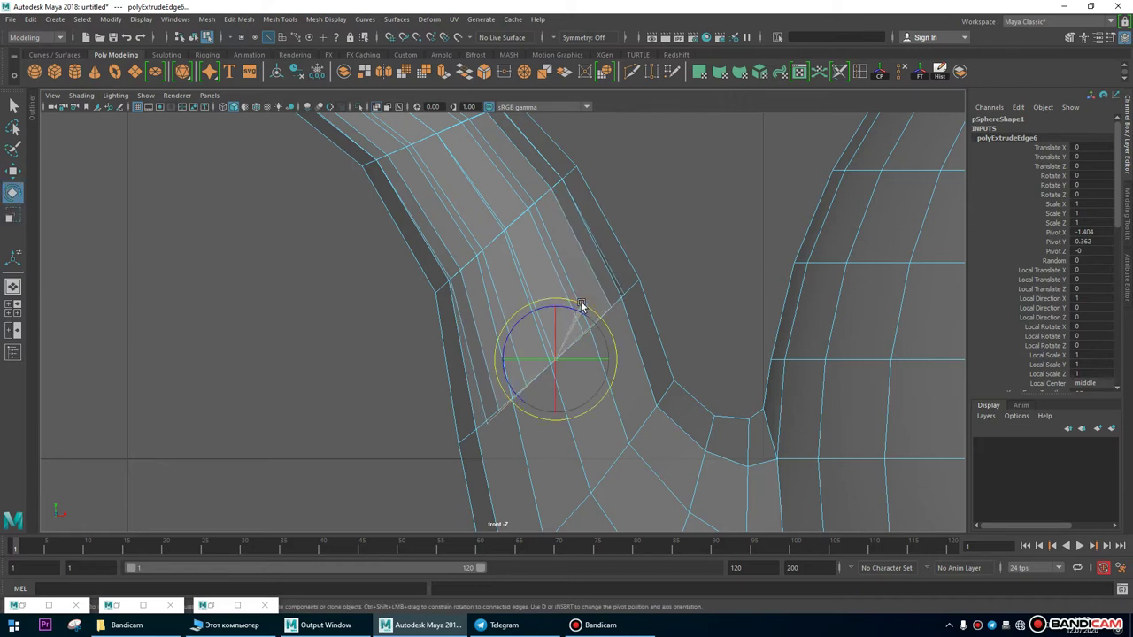
key("w")
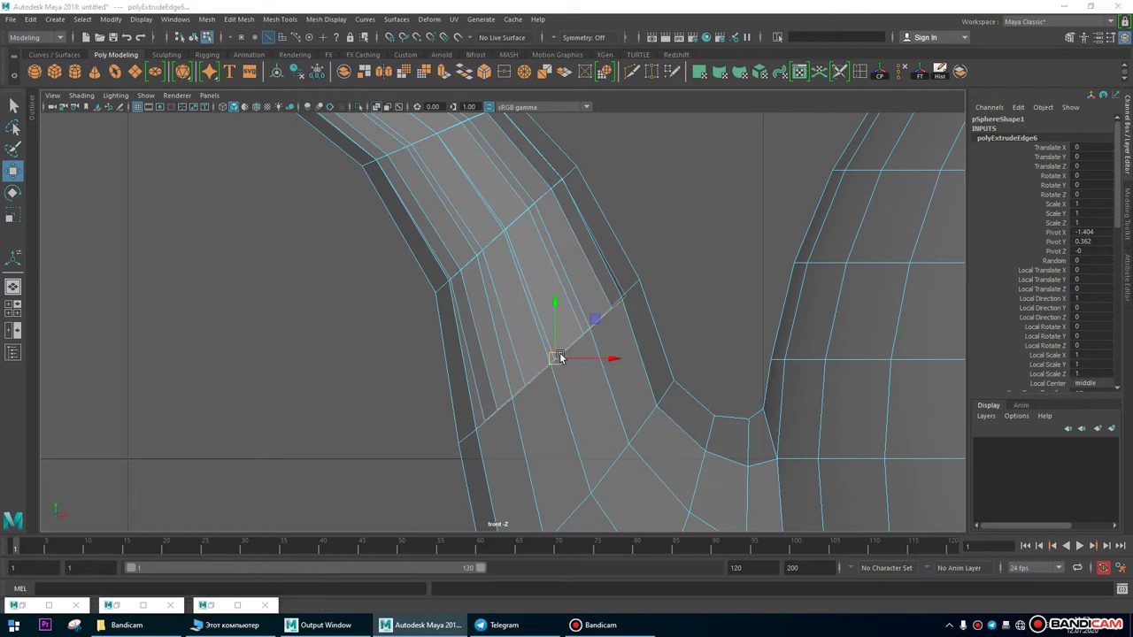
Turn on X-ray display in the perspective view and scale the spout's inner edge loop along Z to fit the outer wall.
left_click(12, 285)
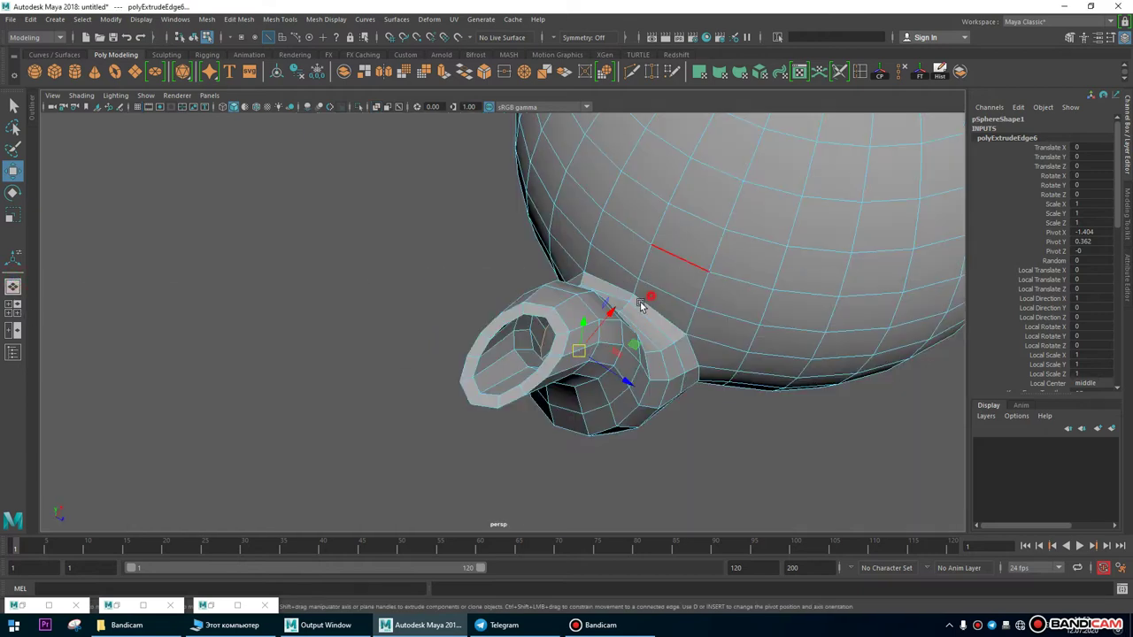
left_click(375, 105)
left_click_drag(493, 248, 578, 245, "alt")
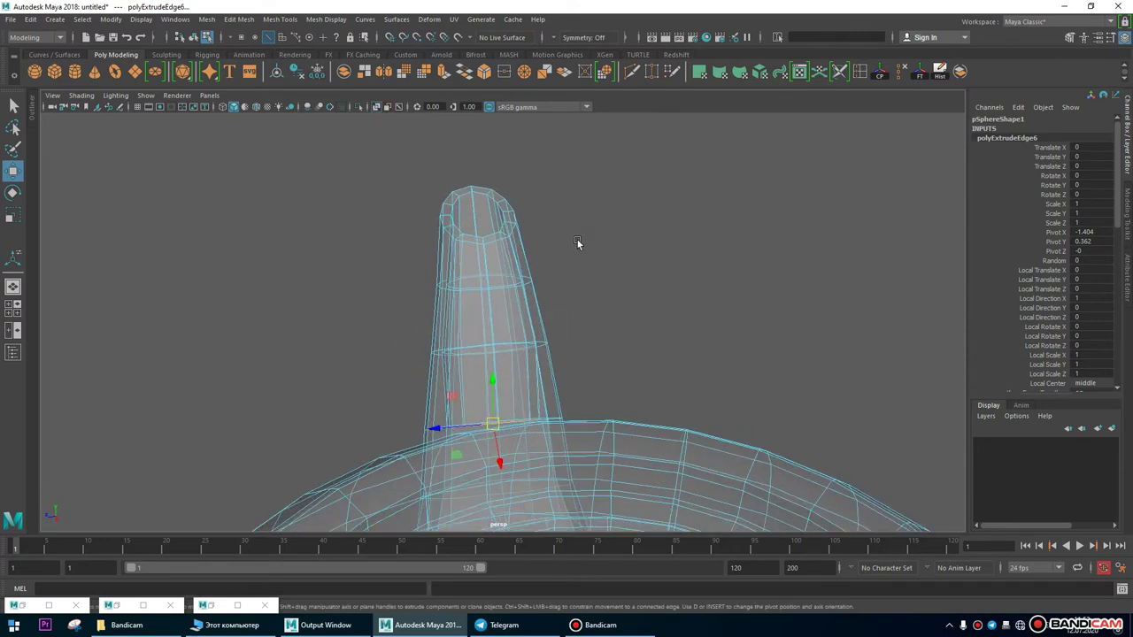
key("r")
left_click(436, 425)
left_click_drag(460, 425, 690, 414, "alt")
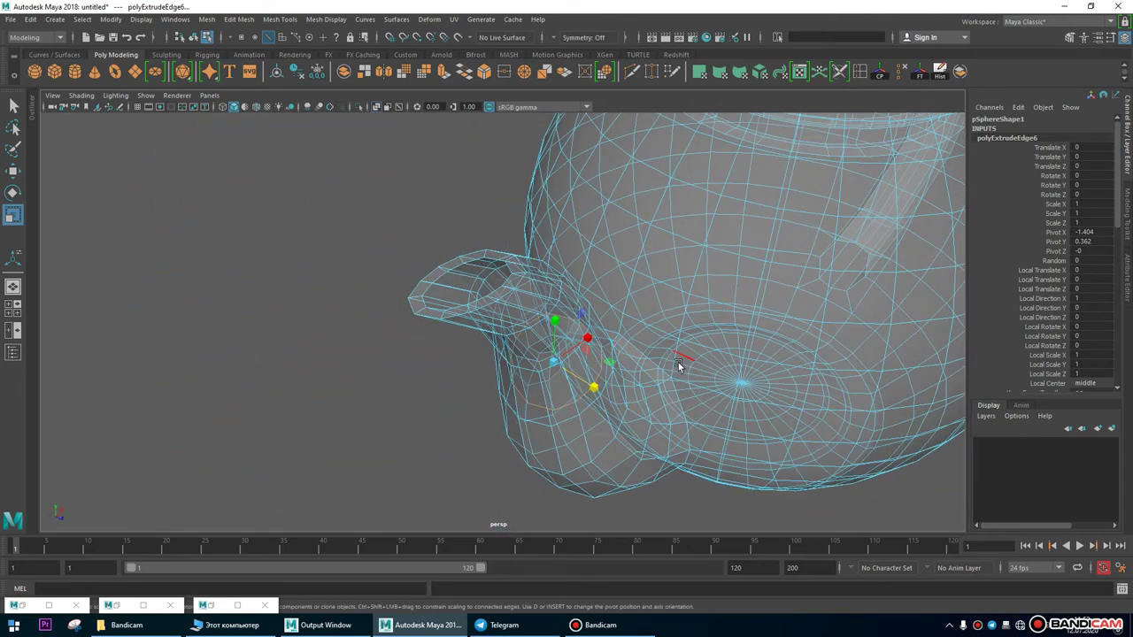
Examine the spout's inner wall from several angles in X-ray and shaded display.
left_click_drag(623, 432, 602, 357, "alt")
middle_click_drag(602, 357, 601, 245, "alt")
scroll(744, 310, "up", 4)
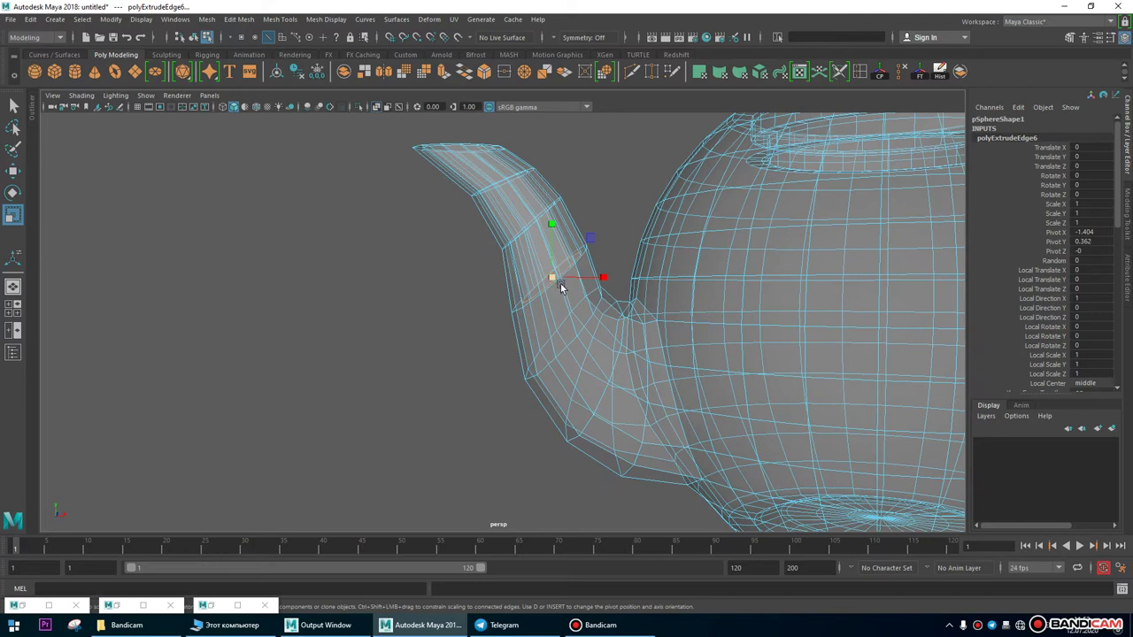
left_click_drag(560, 283, 424, 194, "alt")
left_click(375, 107)
mouse_move(549, 292)
left_mouse_down("alt")
mouse_move(567, 283)
mouse_move(579, 304)
mouse_move(562, 271)
mouse_move(532, 301)
mouse_move(602, 283)
left_mouse_up("alt")
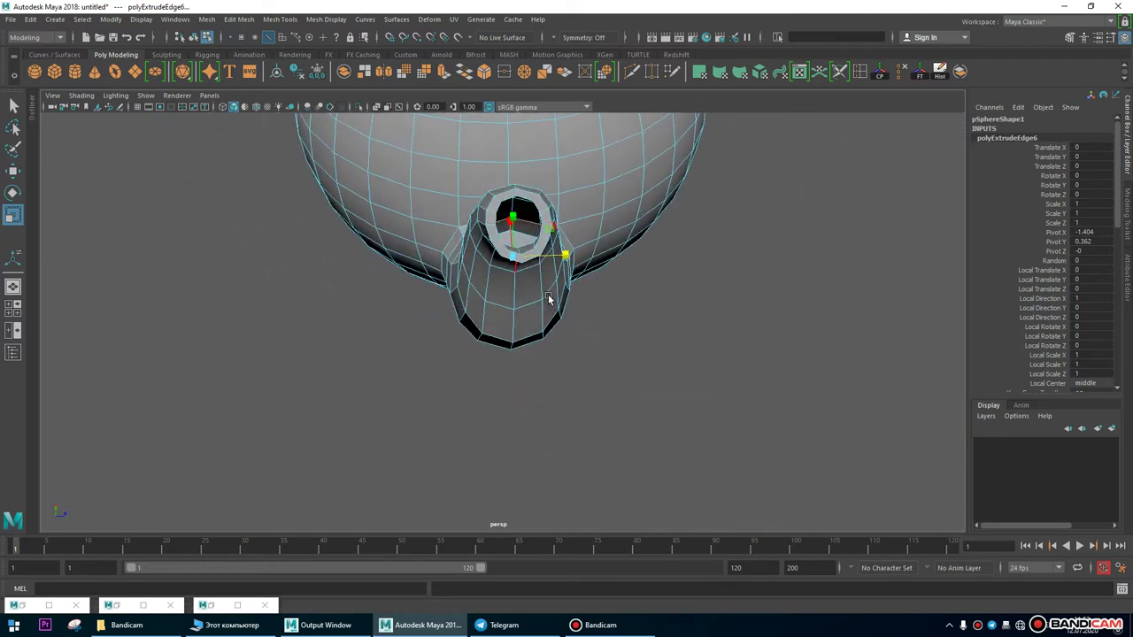
scroll(803, 300, "up", 6)
left_click_drag(731, 477, 548, 382, "alt")
scroll(566, 354, "down", 5)
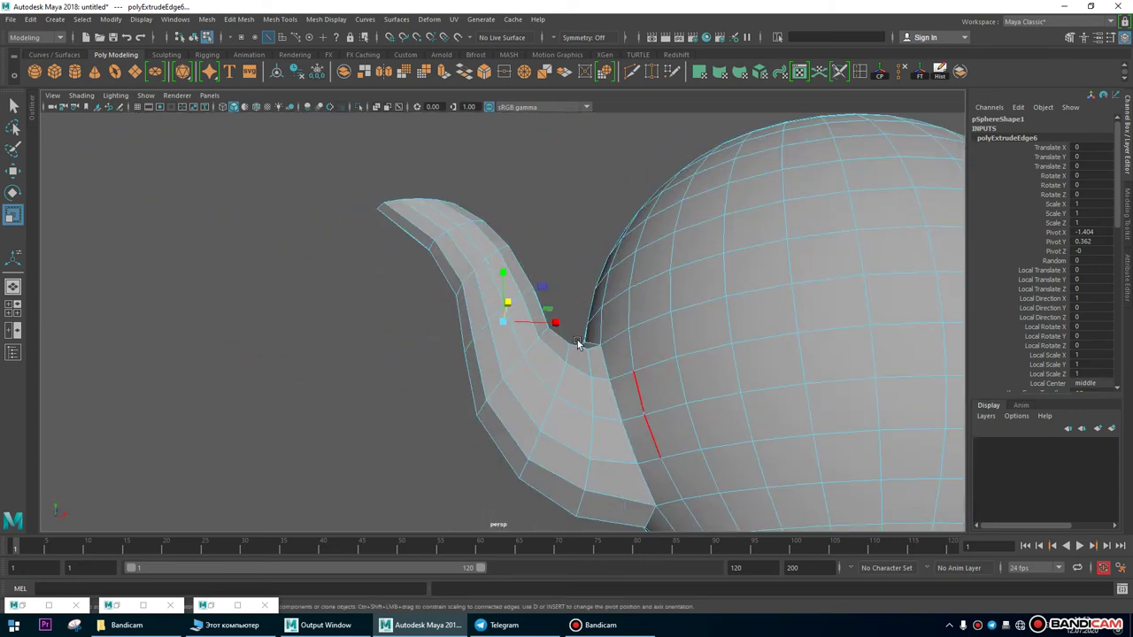
In the front view, extrude the inner edge loop and move the new ring down the spout to the next outer edge ring.
key("space")
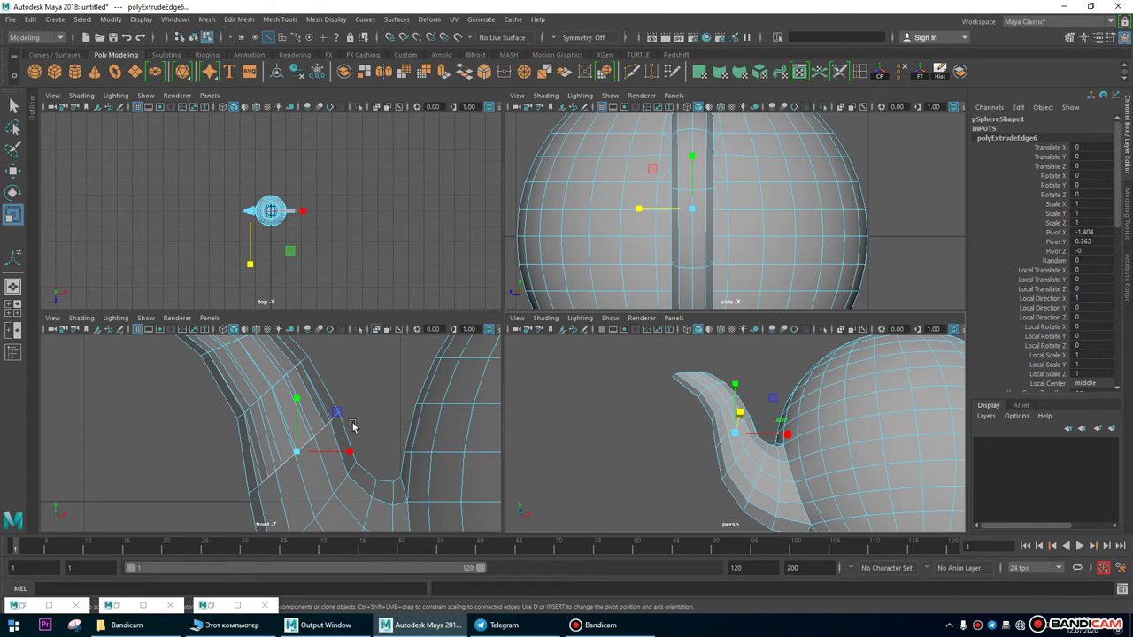
key("space")
middle_click_drag(366, 349, 425, 274, "alt")
scroll(425, 274, "up", 2)
key("w")
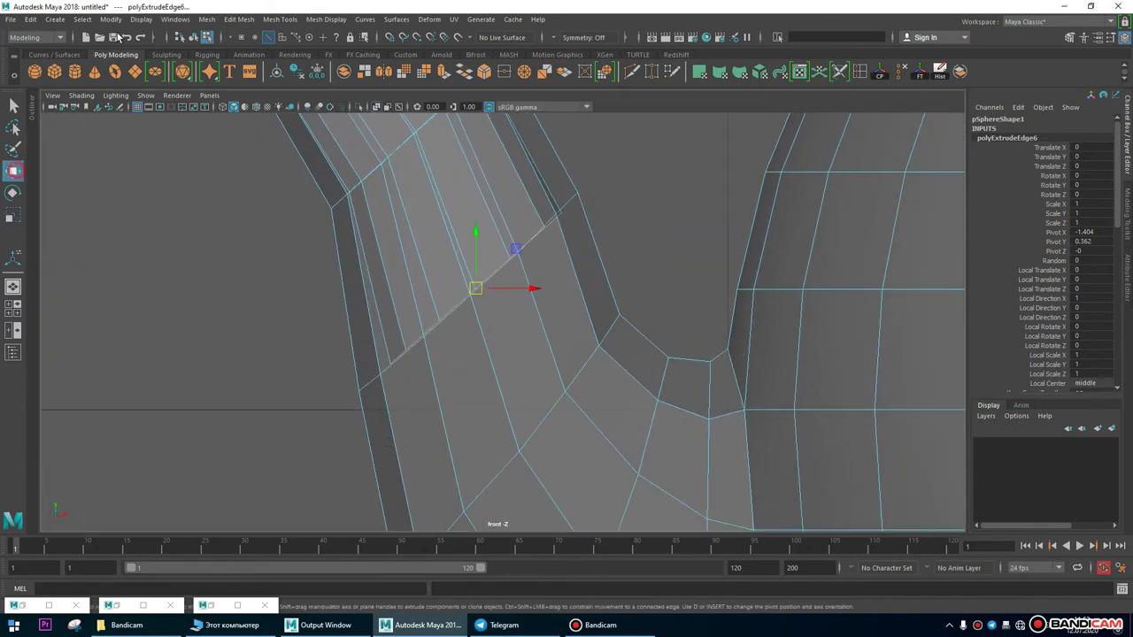
left_click(241, 20)
left_click(253, 143)
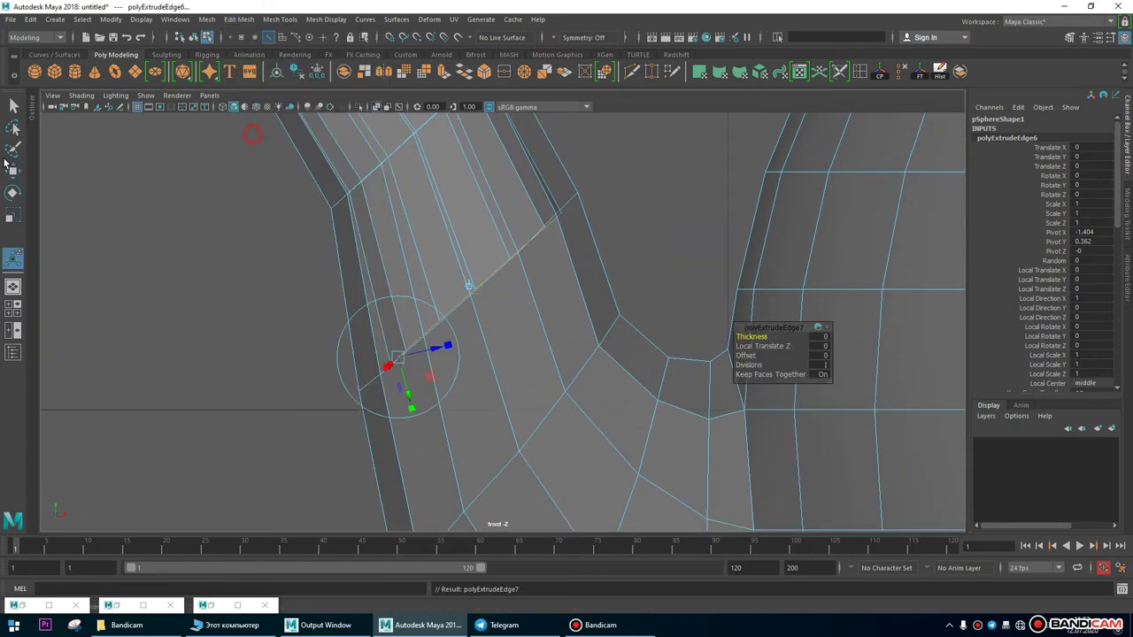
left_click(13, 171)
scroll(419, 216, "down", 4)
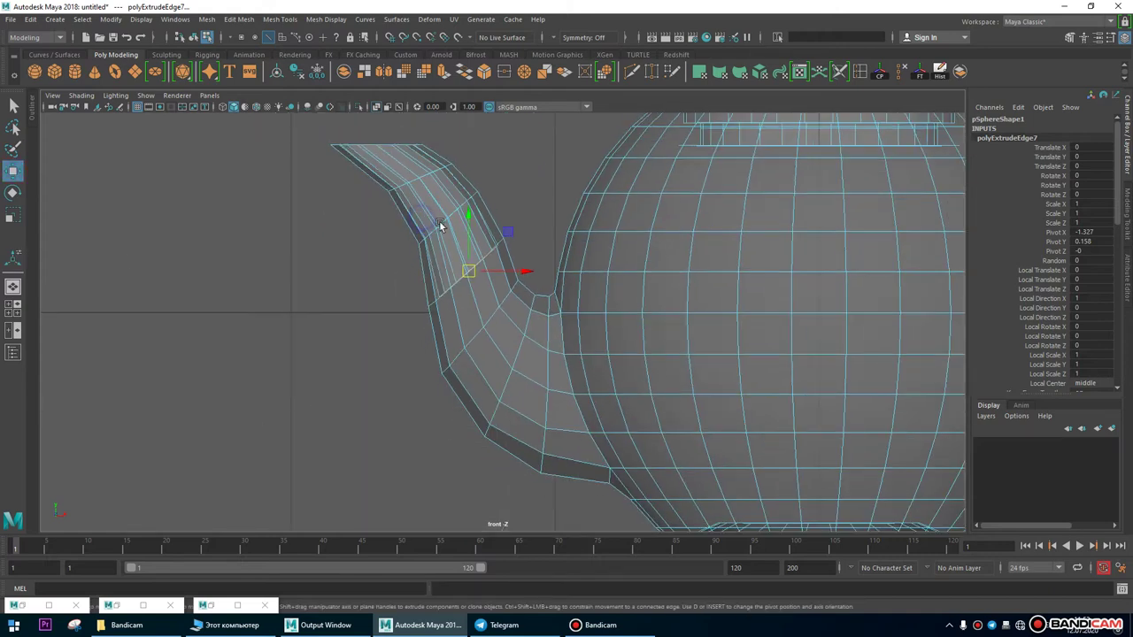
left_click_drag(468, 274, 483, 318)
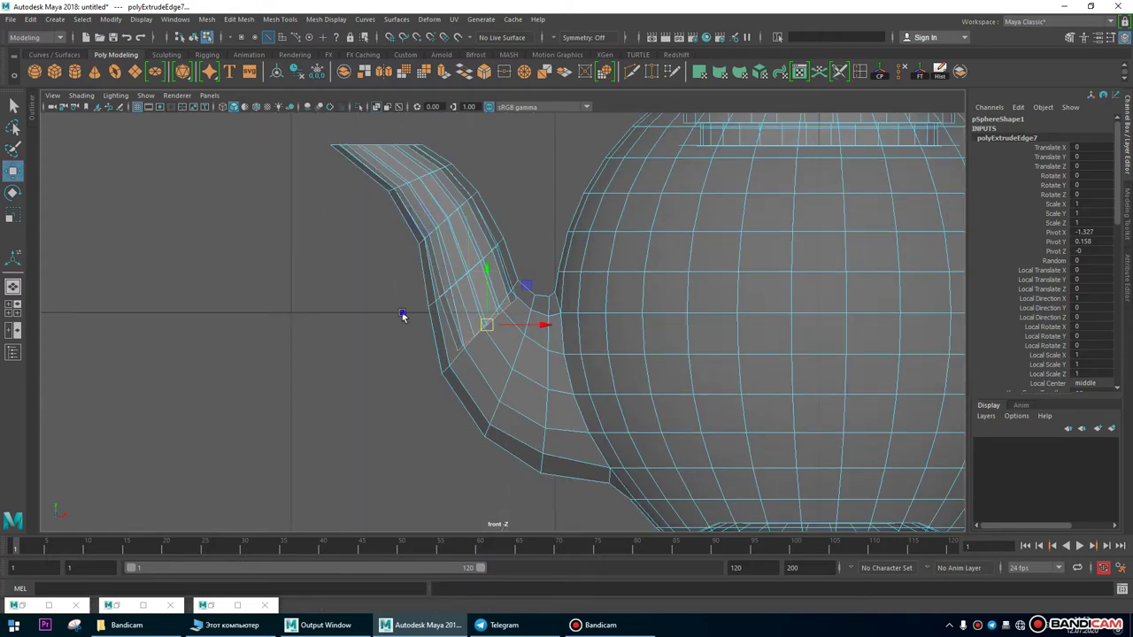
Rotate, move and scale the extruded inner ring to line up with the slanted outer edge ring.
scroll(505, 319, "up", 3)
key("e")
left_click_drag(506, 286, 500, 283)
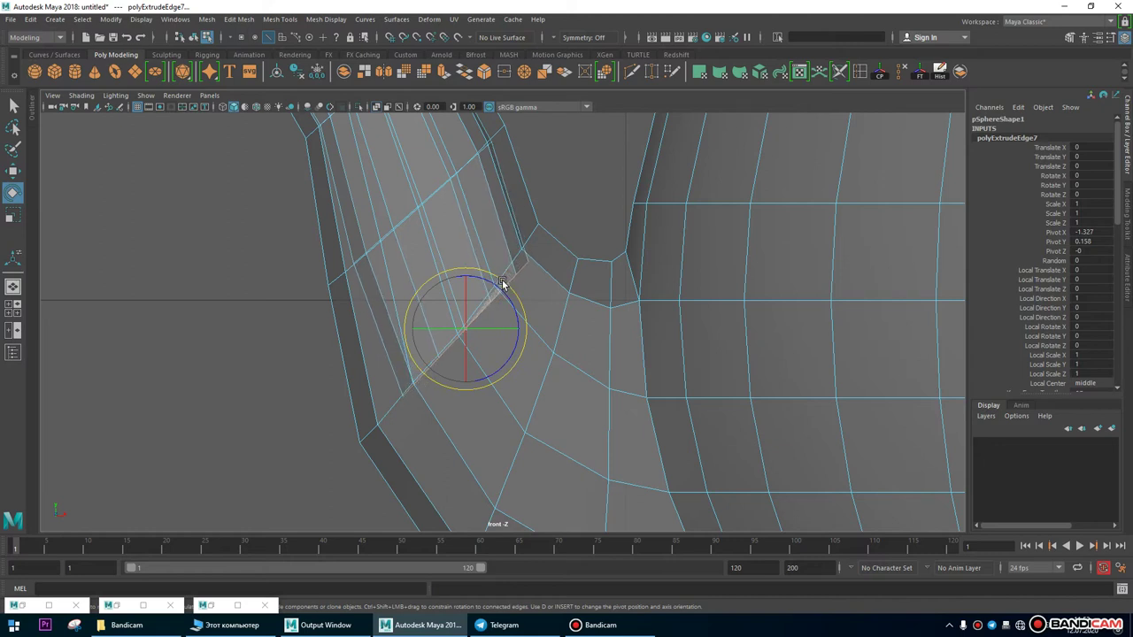
key("w")
left_click_drag(470, 328, 462, 326)
key("e")
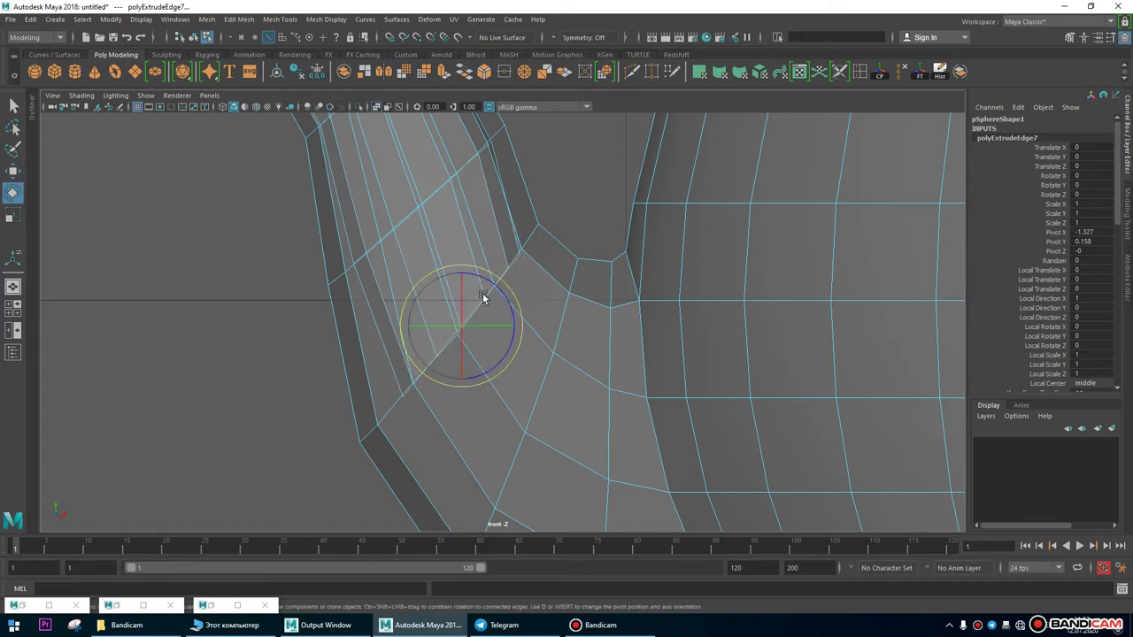
key("r")
mouse_move(462, 325)
left_mouse_down()
mouse_move(497, 333)
mouse_move(458, 324)
mouse_move(456, 338)
left_mouse_up()
key("w")
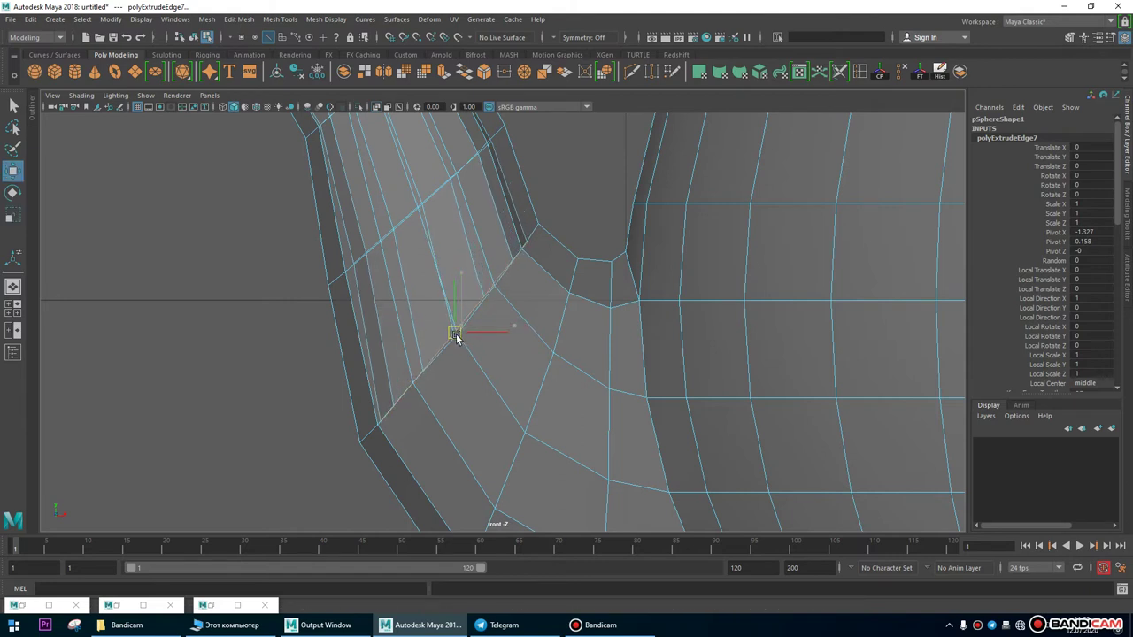
Scale the new inner ring along Z in X-ray perspective view to match the spout's width.
key("space")
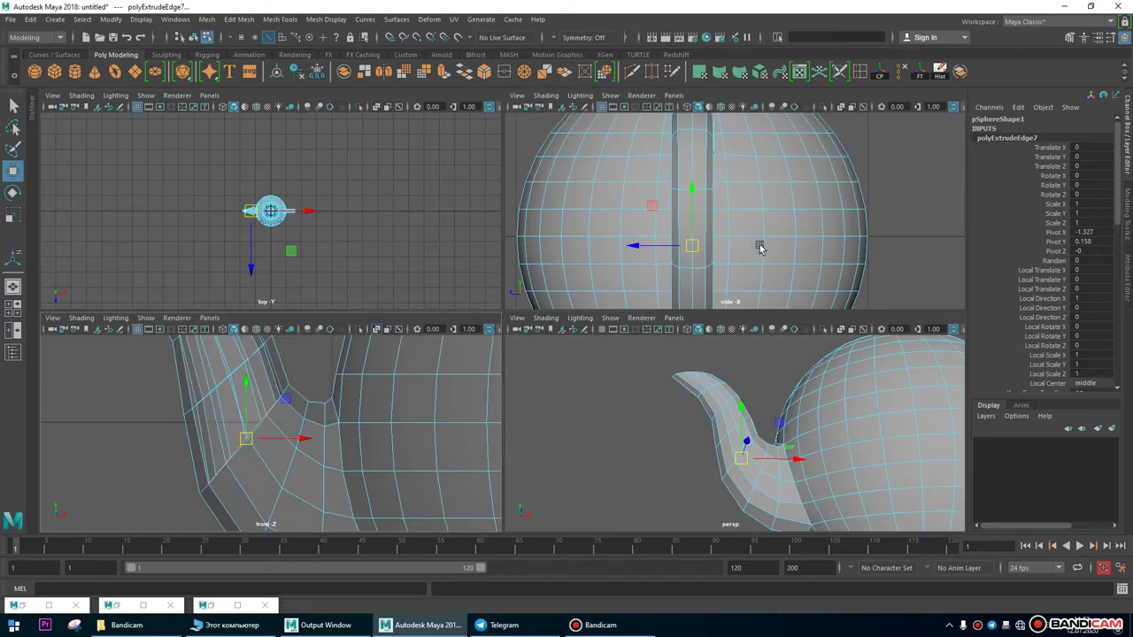
key("space")
mouse_move(806, 450)
left_mouse_down("alt")
mouse_move(387, 392)
mouse_move(448, 245)
mouse_move(425, 265)
mouse_move(496, 318)
left_mouse_up("alt")
left_click(389, 106)
key("r")
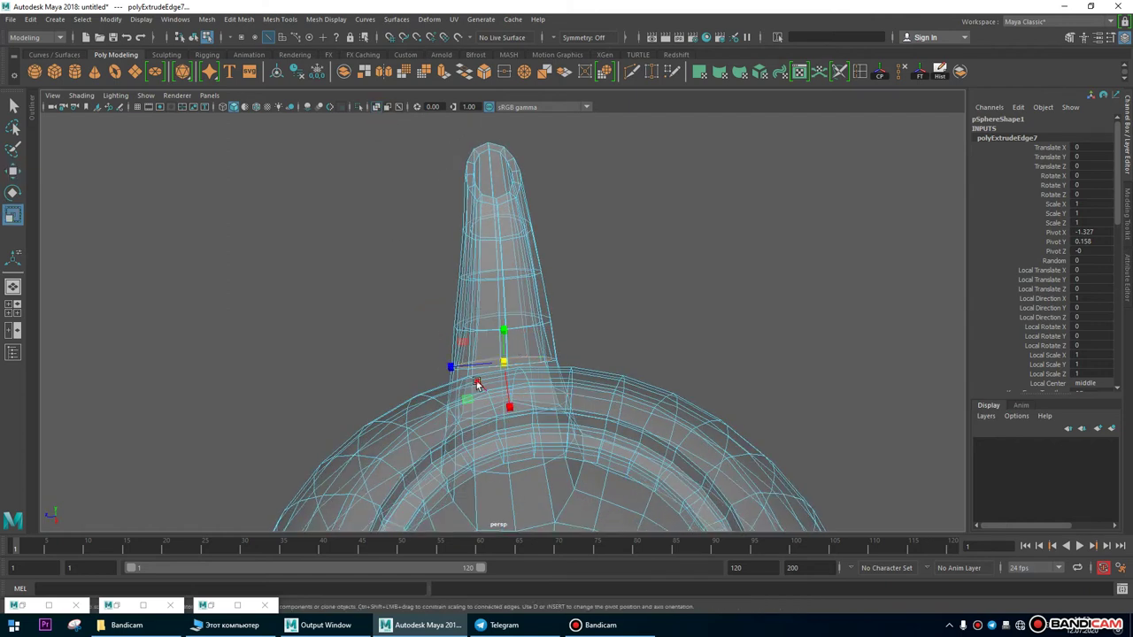
left_click_drag(476, 384, 455, 366, "alt")
right_click_drag(454, 367, 700, 362, "alt")
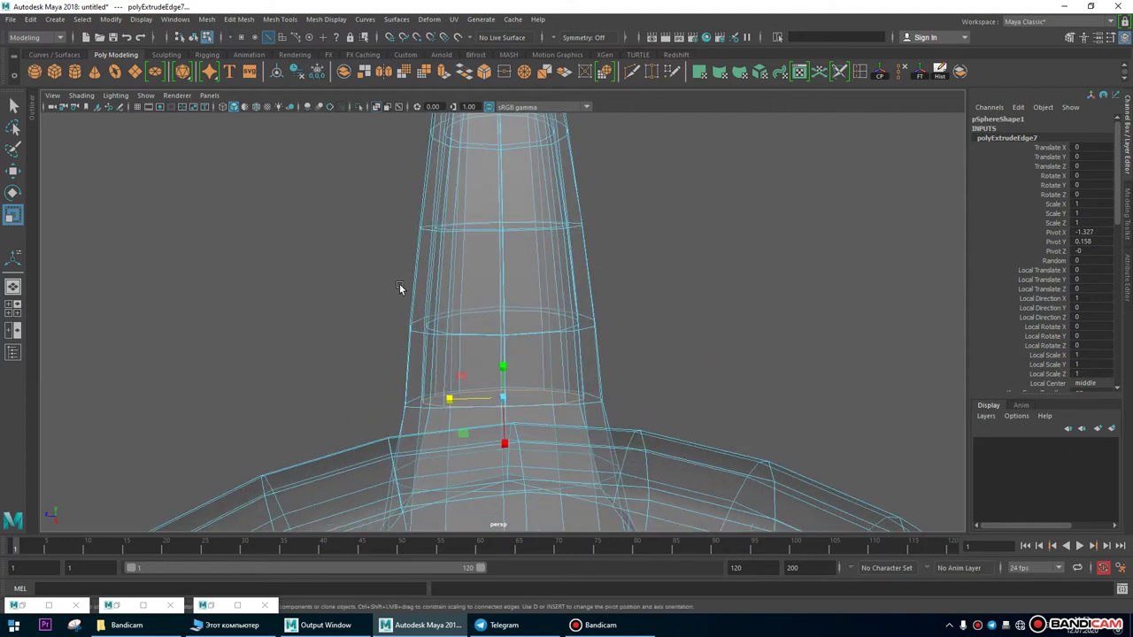
left_click_drag(425, 412, 620, 326, "alt")
In the front view, move the inner ring's vertices one by one onto the outer ring's edge line.
key("space")
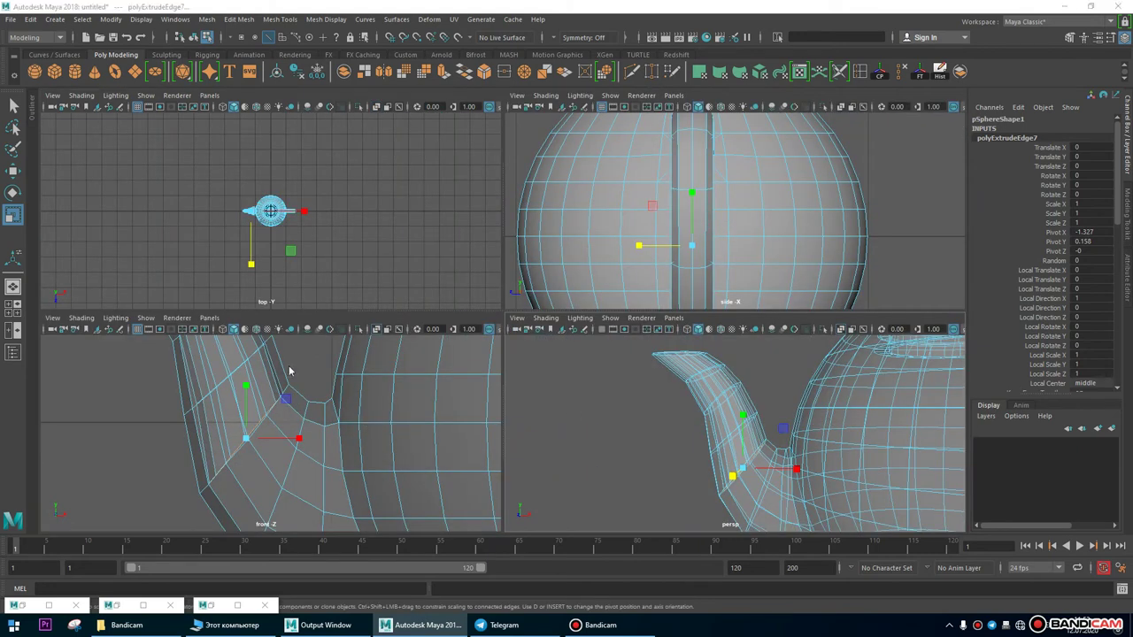
key("space")
scroll(354, 393, "up", 5)
middle_click_drag(469, 388, 519, 346, "alt")
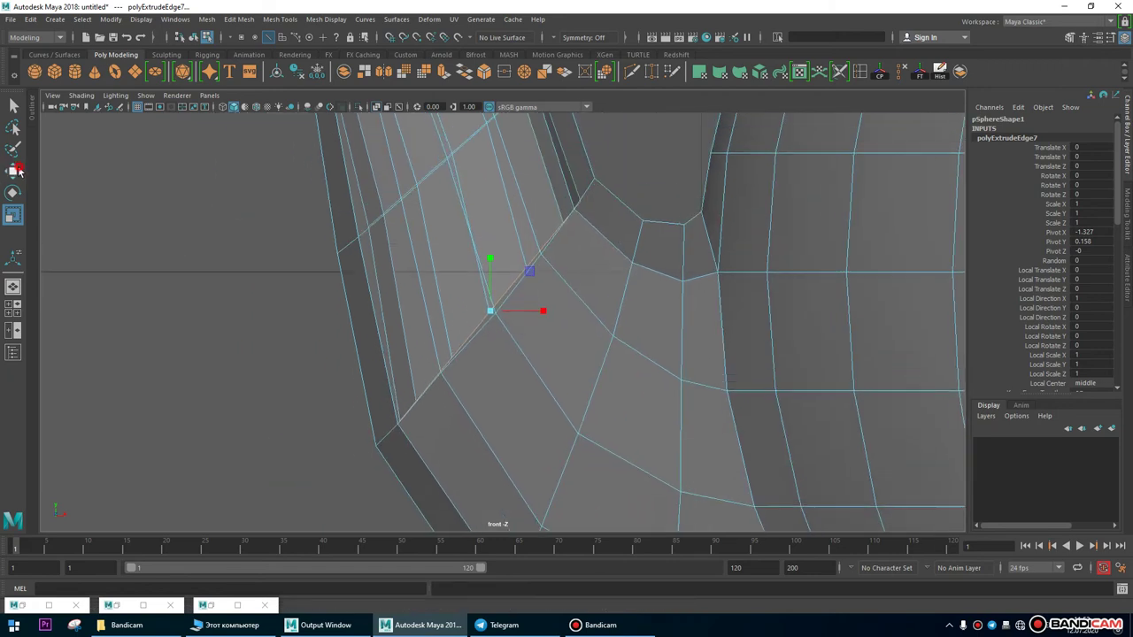
left_click(18, 171)
middle_click_drag(451, 213, 493, 236, "alt")
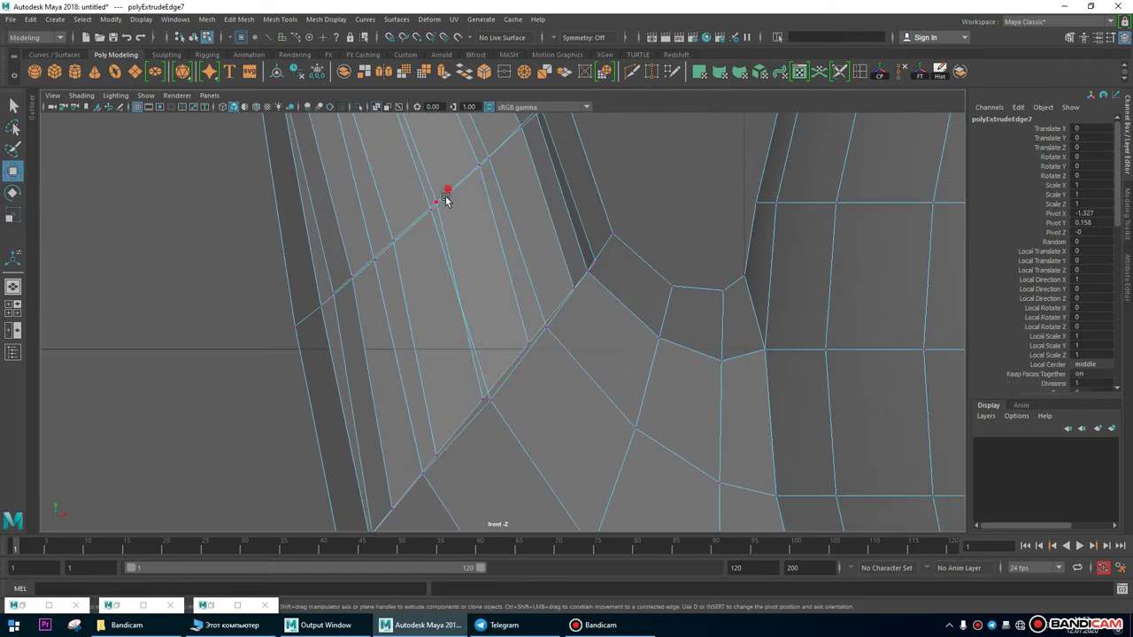
left_click_drag(447, 200, 425, 215)
middle_click_drag(440, 217, 482, 106, "alt")
left_click_drag(462, 296, 487, 310)
left_click_drag(527, 228, 542, 247)
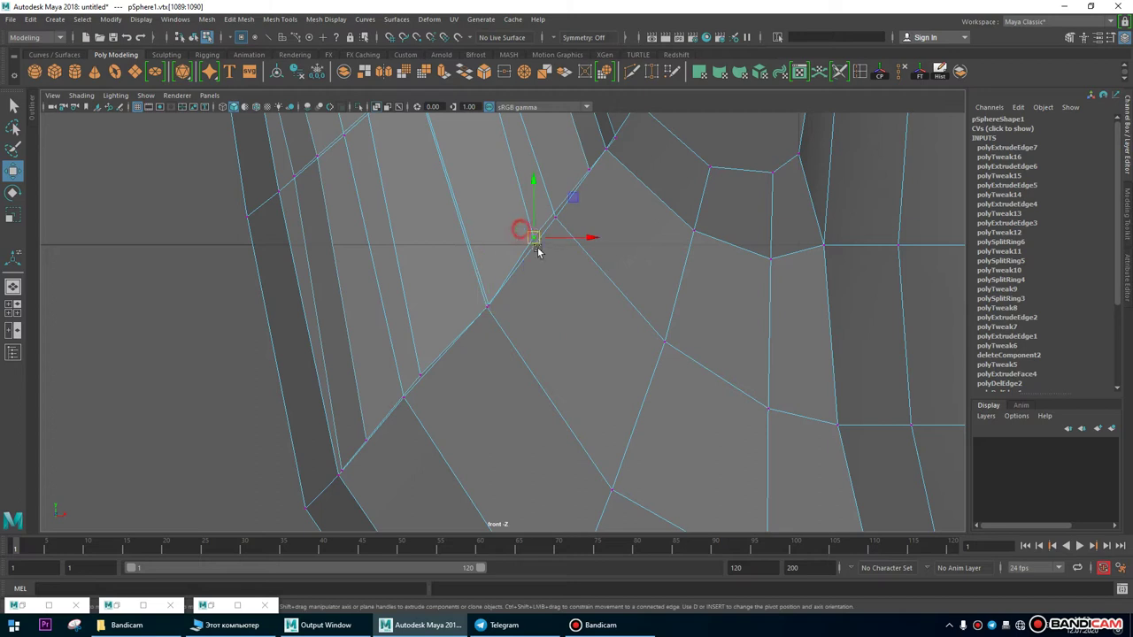
left_click_drag(415, 357, 425, 382)
Nudge the inner ring's vertex nearest the teapot body into line with the outer ring.
scroll(423, 378, "down", 5)
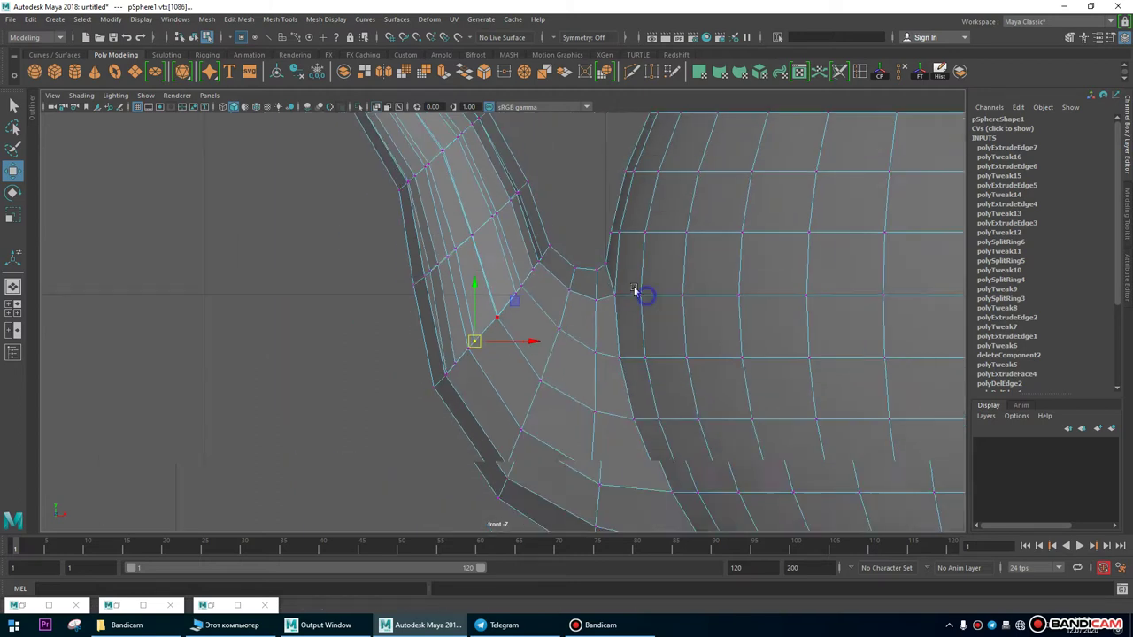
scroll(644, 296, "up", 2)
middle_click_drag(445, 105, 402, 245, "alt")
scroll(588, 353, "up", 5)
left_click_drag(556, 357, 558, 355)
scroll(568, 343, "down", 10)
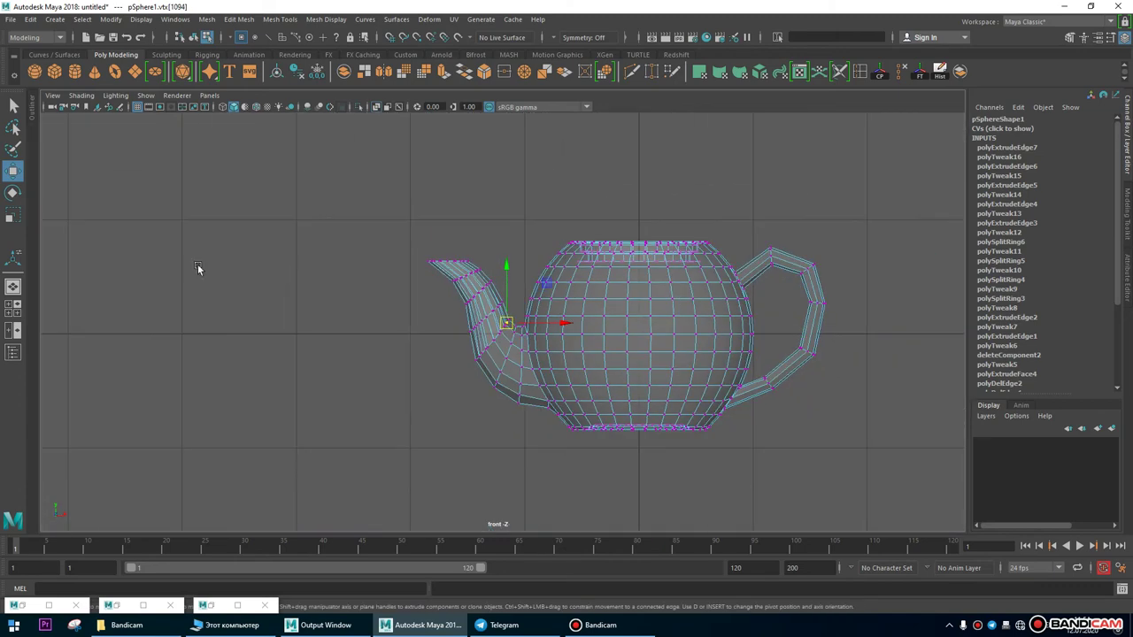
Turn off X-ray display and select the open border edge loop of the inner wall inside the spout.
scroll(522, 319, "up", 8)
left_click_drag(521, 320, 658, 342, "alt")
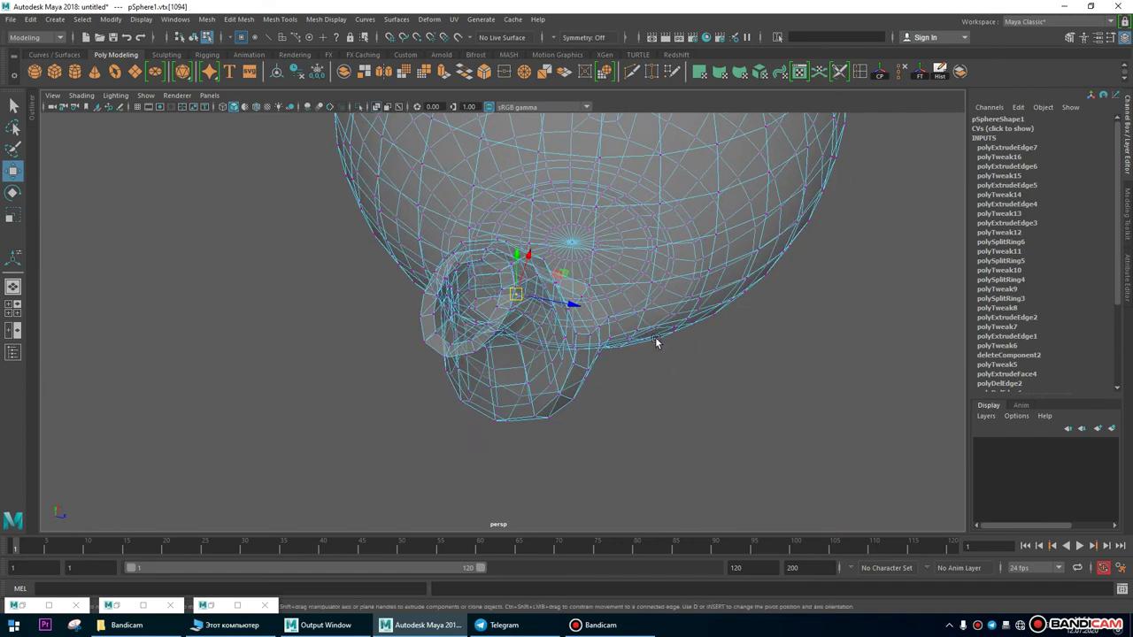
right_click_drag(658, 342, 929, 492, "alt")
left_click_drag(929, 491, 544, 284, "alt")
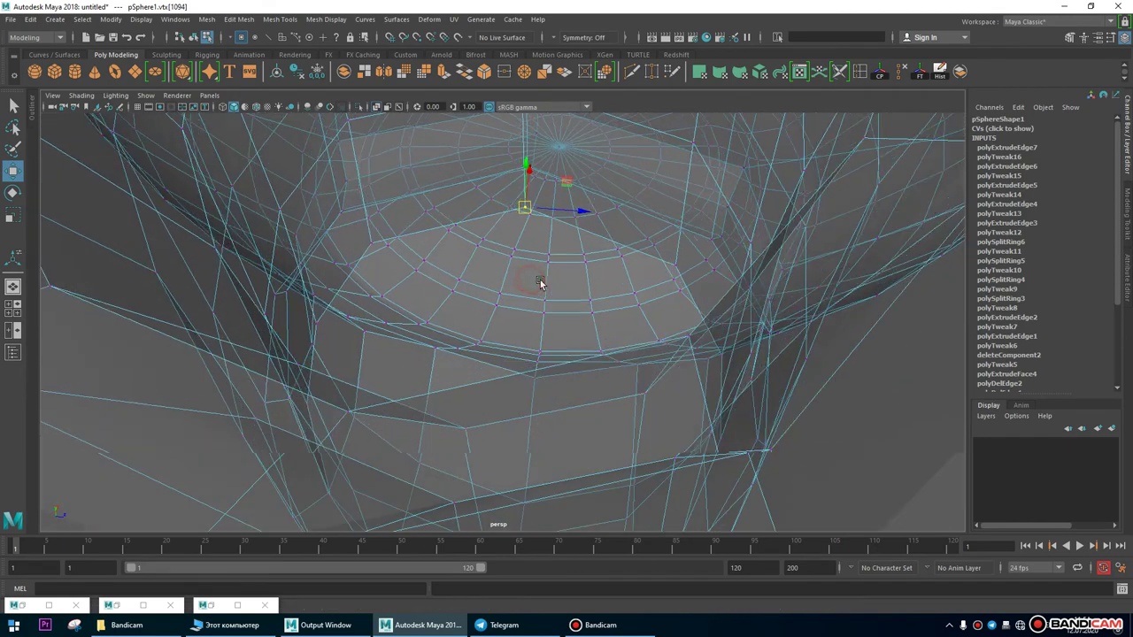
left_click(376, 106)
right_click_drag(381, 239, 434, 177)
left_click(445, 217)
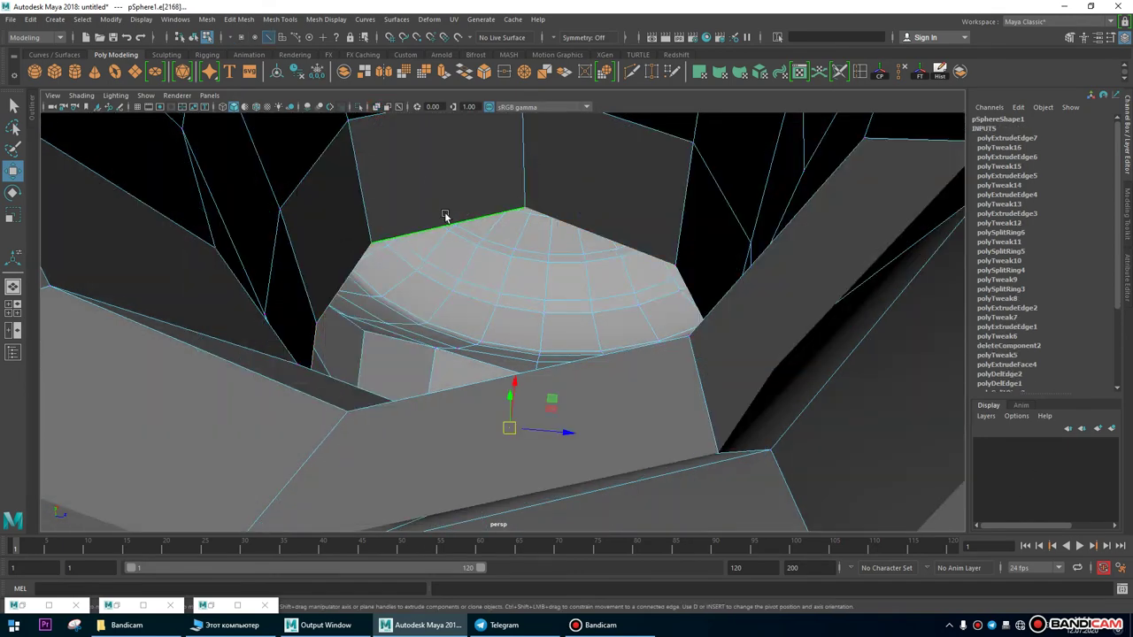
scroll(651, 296, "down", 5)
left_click_drag(470, 243, 412, 233, "alt")
scroll(551, 291, "up", 5)
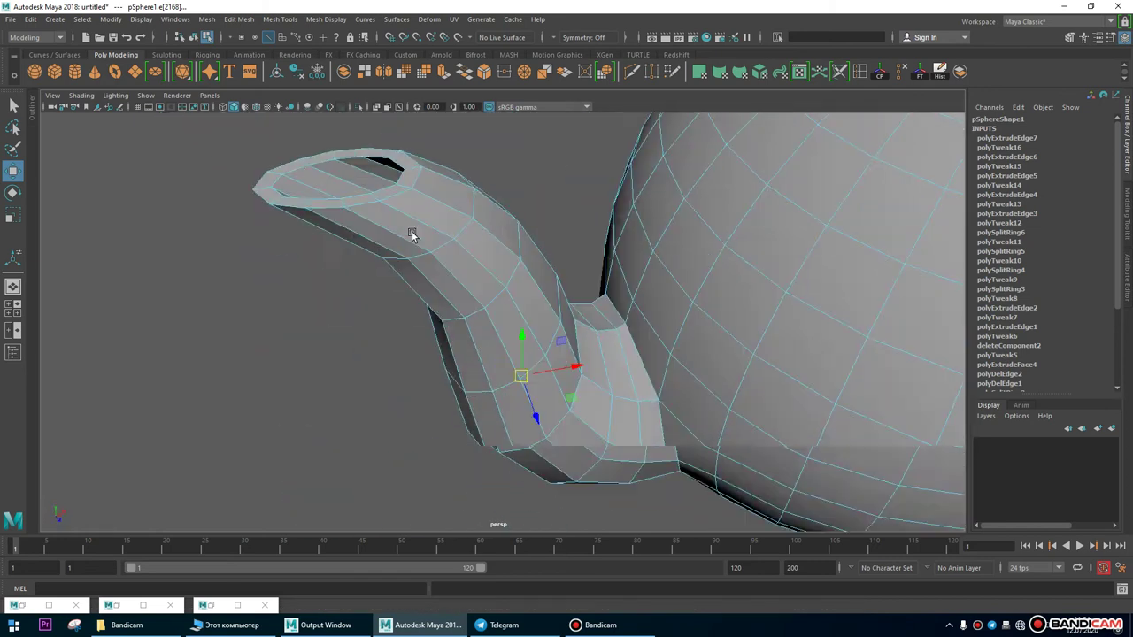
Extrude the inner border loop in the front view and move it down to the next ring at the spout's bend.
key("space")
key("space")
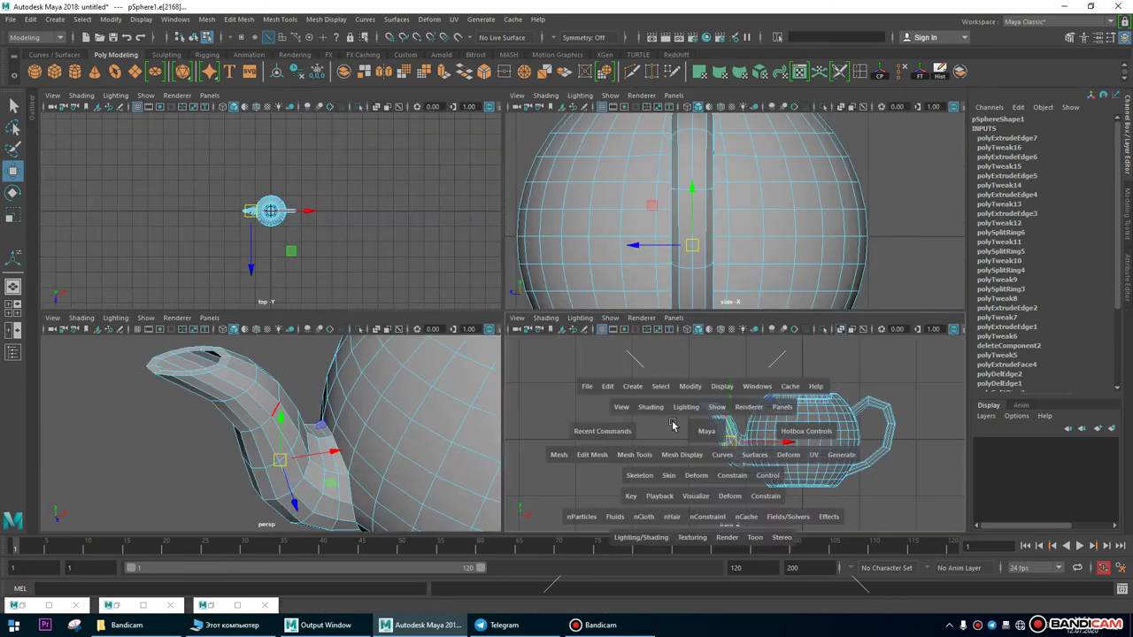
scroll(576, 392, "up", 6)
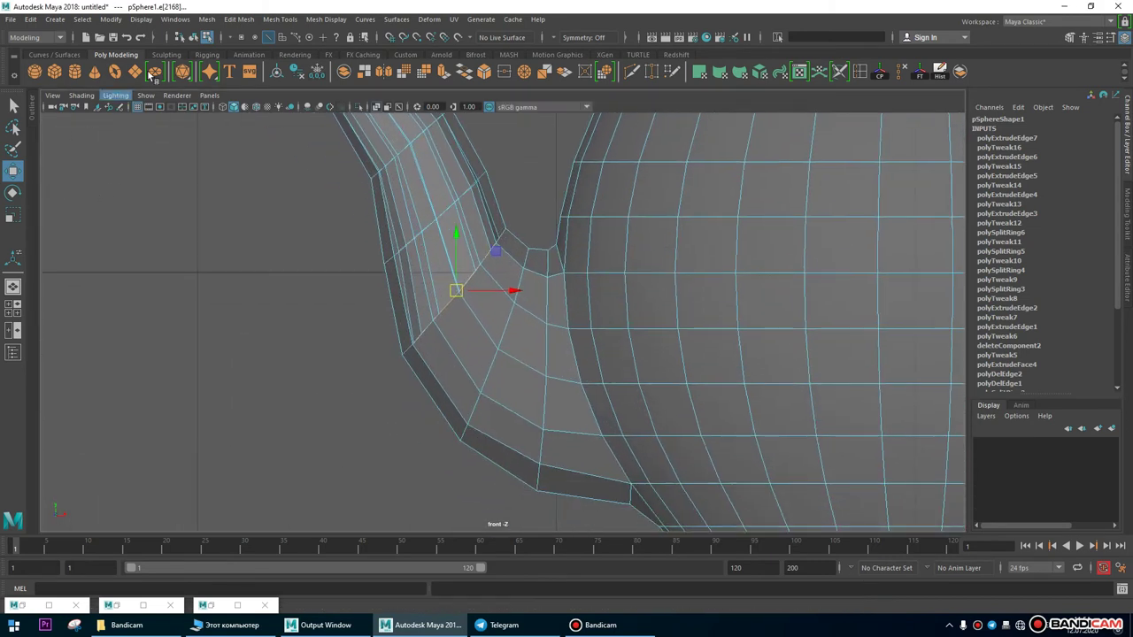
left_click(240, 21)
left_click(253, 133)
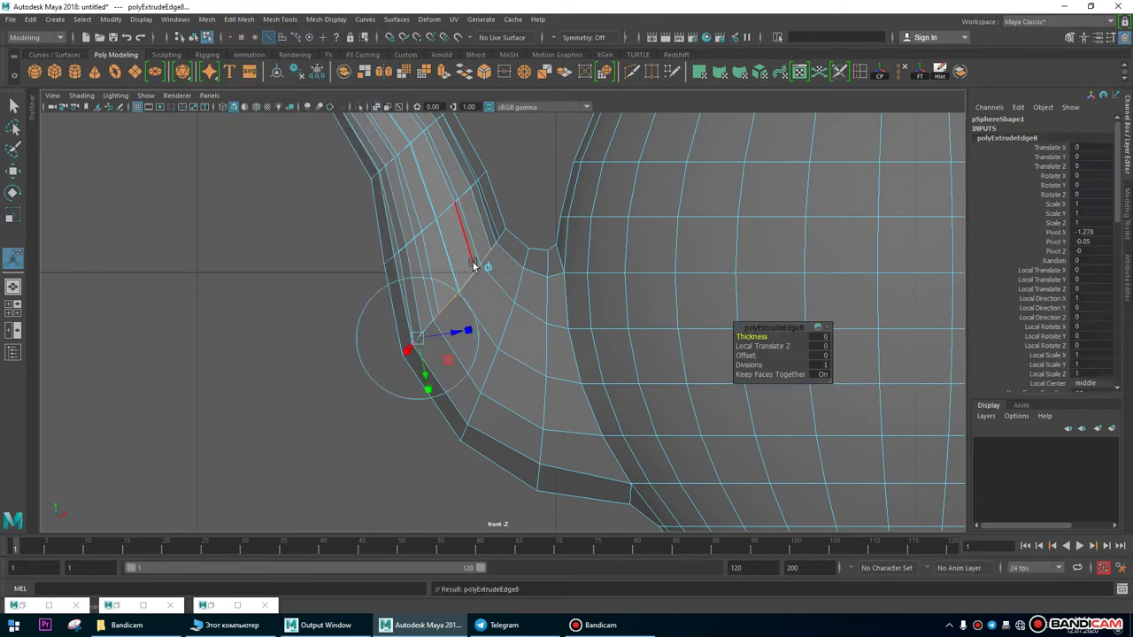
key("w")
left_click_drag(459, 301, 499, 351)
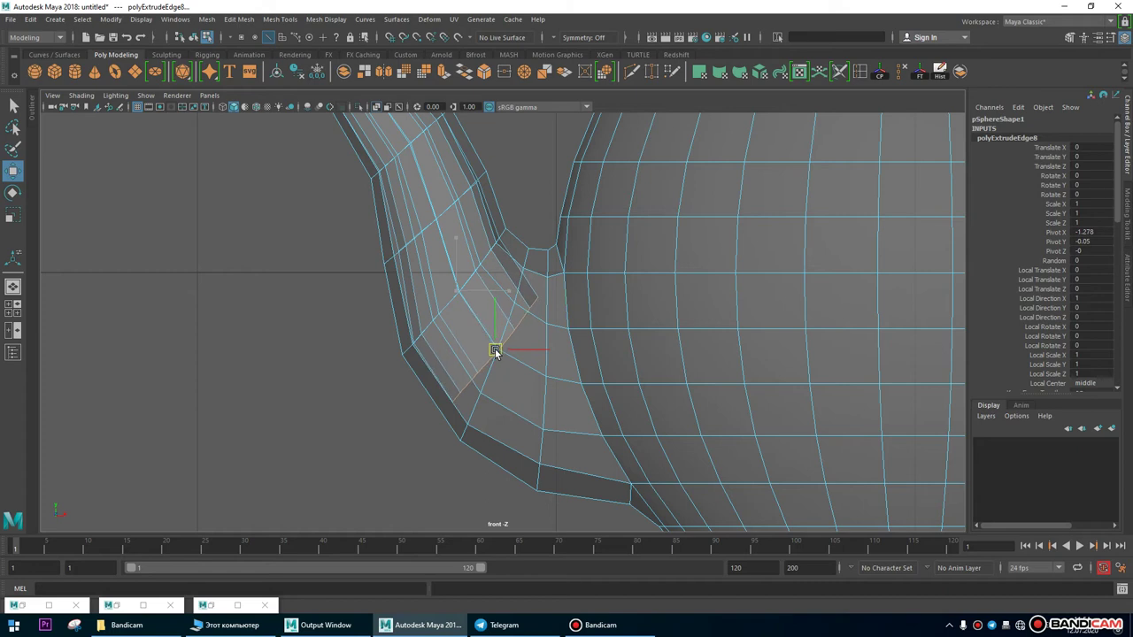
Rotate, scale and nudge the extruded inner loop to line up with the outer ring at the spout's bend.
key("e")
left_click_drag(532, 299, 522, 293)
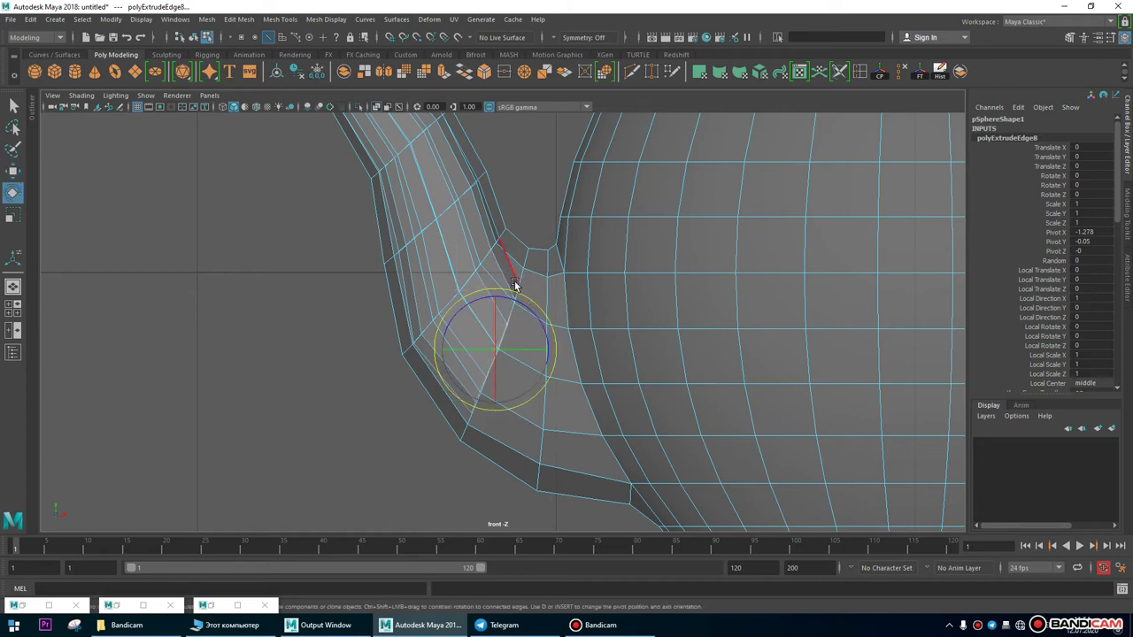
key("r")
mouse_move(497, 349)
left_mouse_down()
mouse_move(518, 359)
mouse_move(498, 350)
left_mouse_up()
key("w")
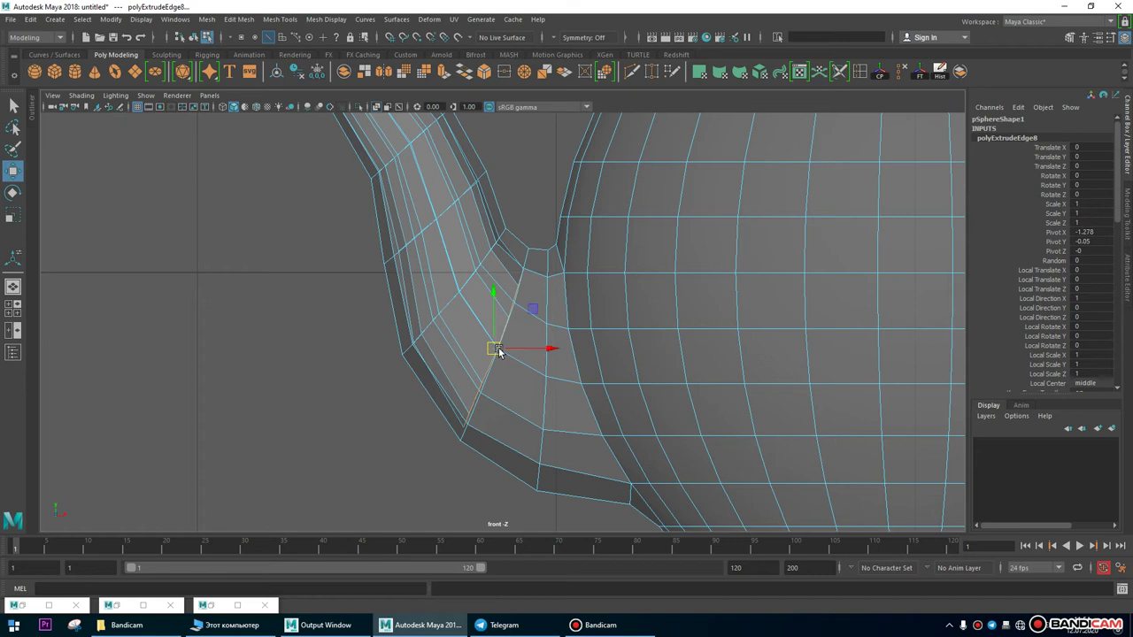
key("e")
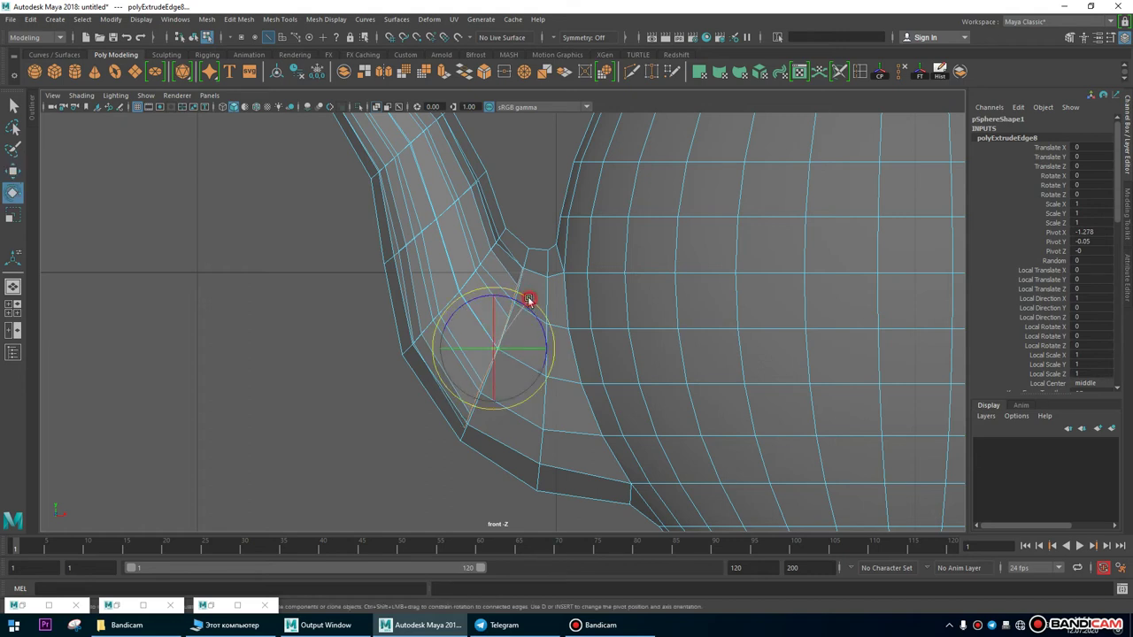
key("w")
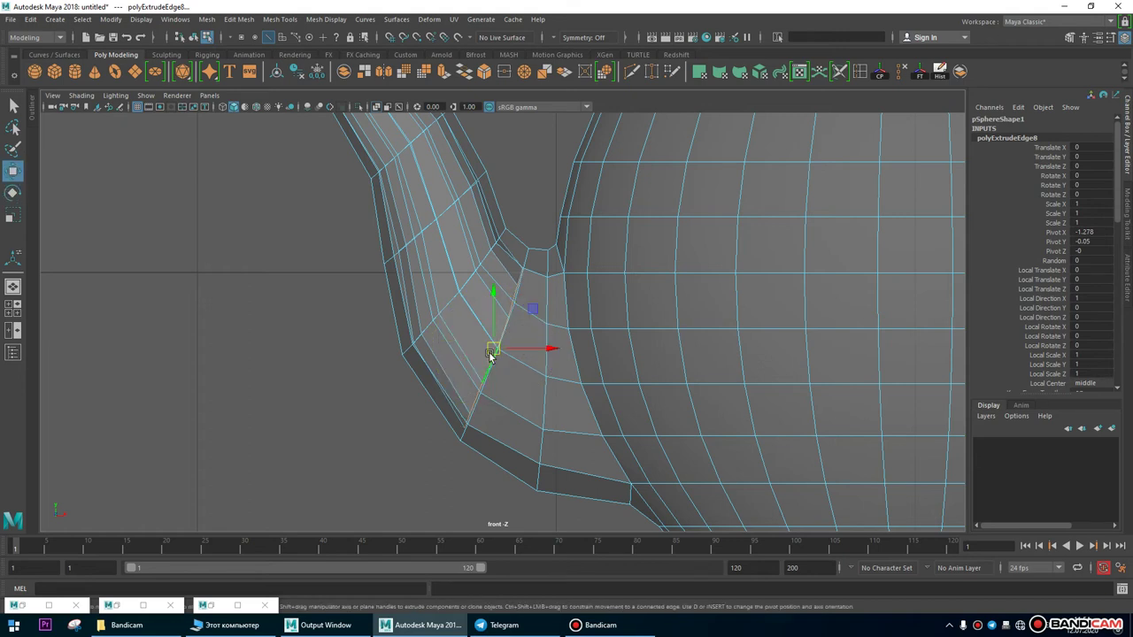
left_click_drag(495, 351, 497, 353)
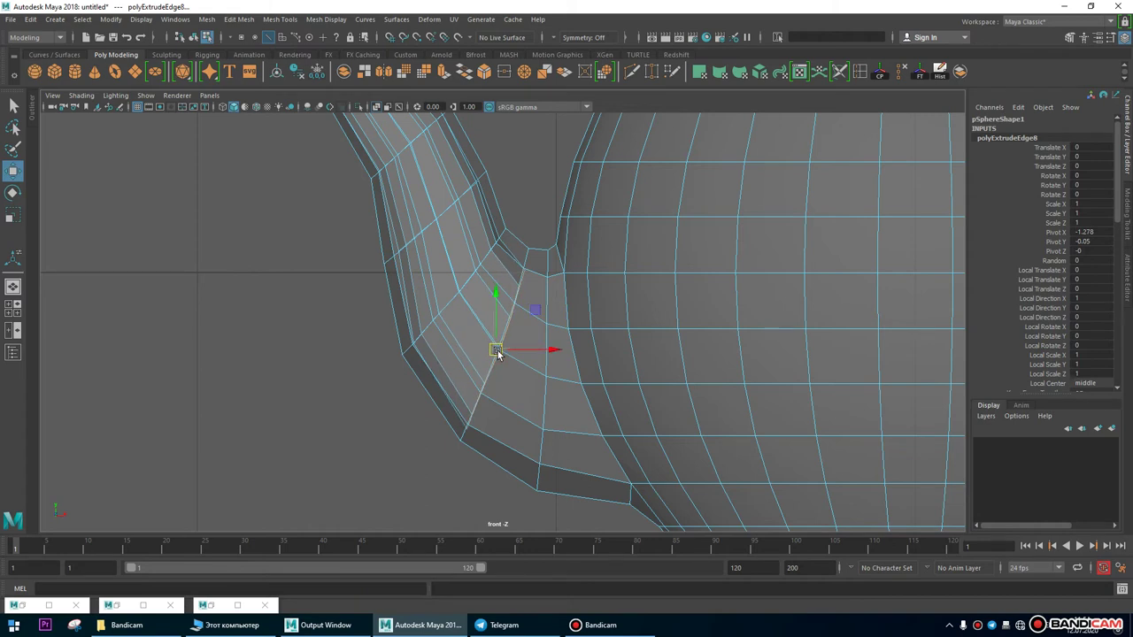
With X-ray display on in the perspective view, scale the inner loop sideways to fit the width of the spout's outer wall.
scroll(626, 392, "down", 5)
scroll(397, 377, "up", 5)
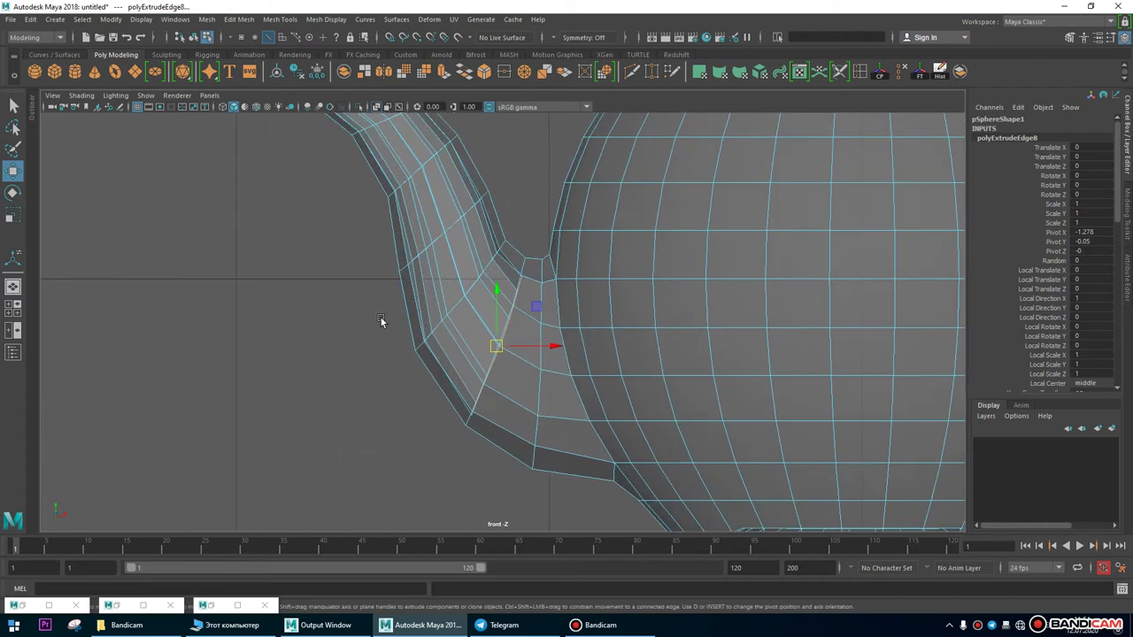
left_click(13, 286)
left_click_drag(416, 248, 462, 199, "alt")
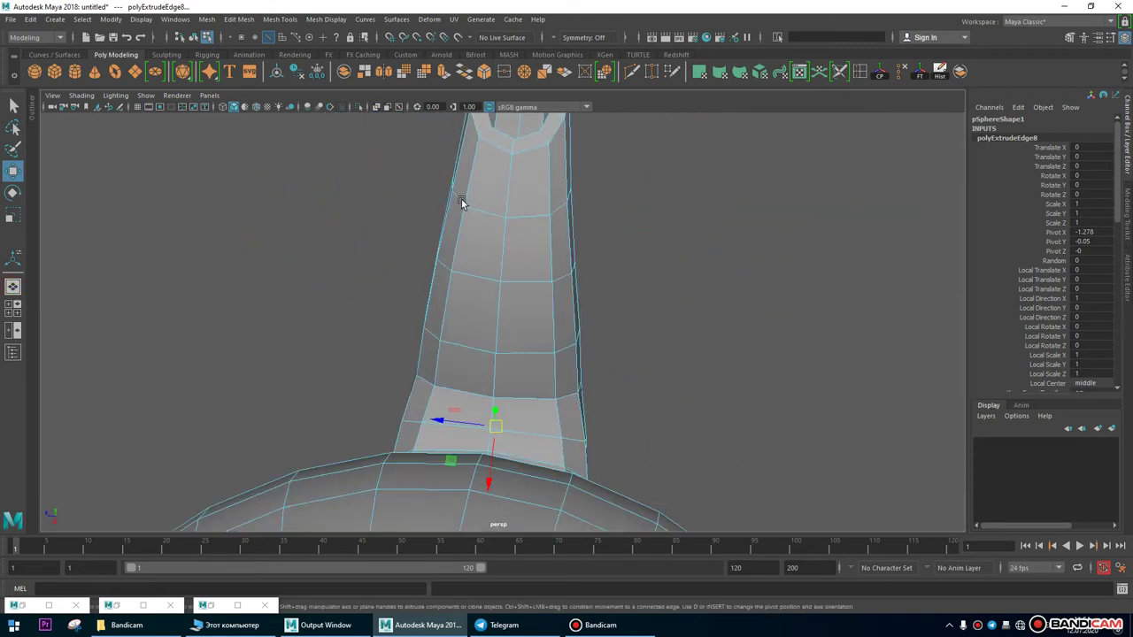
left_click(375, 107)
left_click_drag(539, 344, 556, 345, "alt")
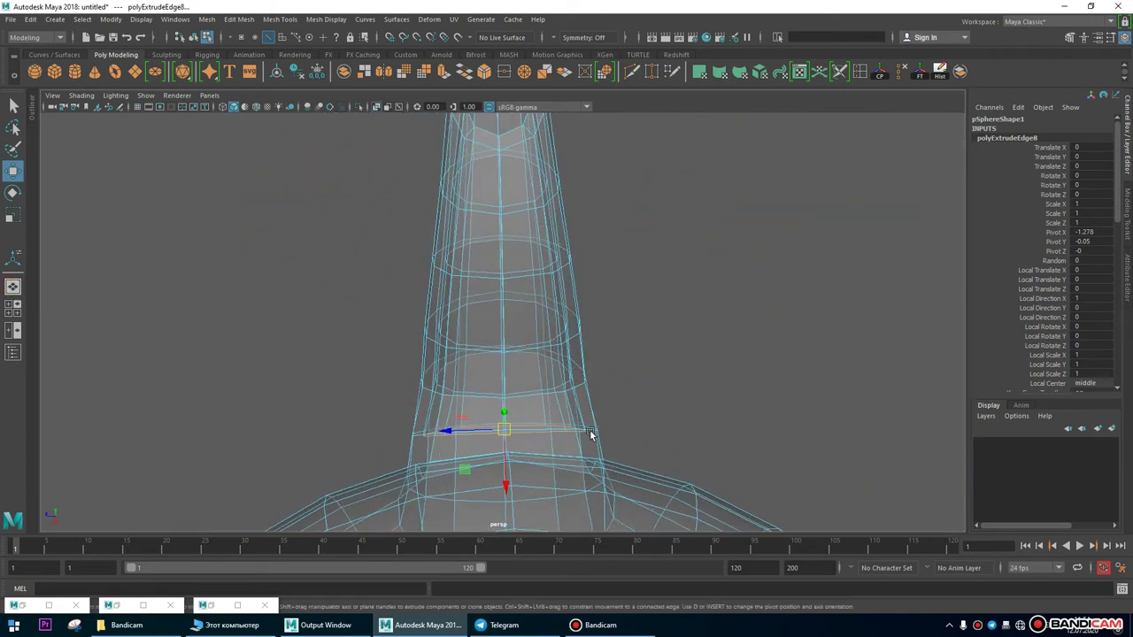
key("r")
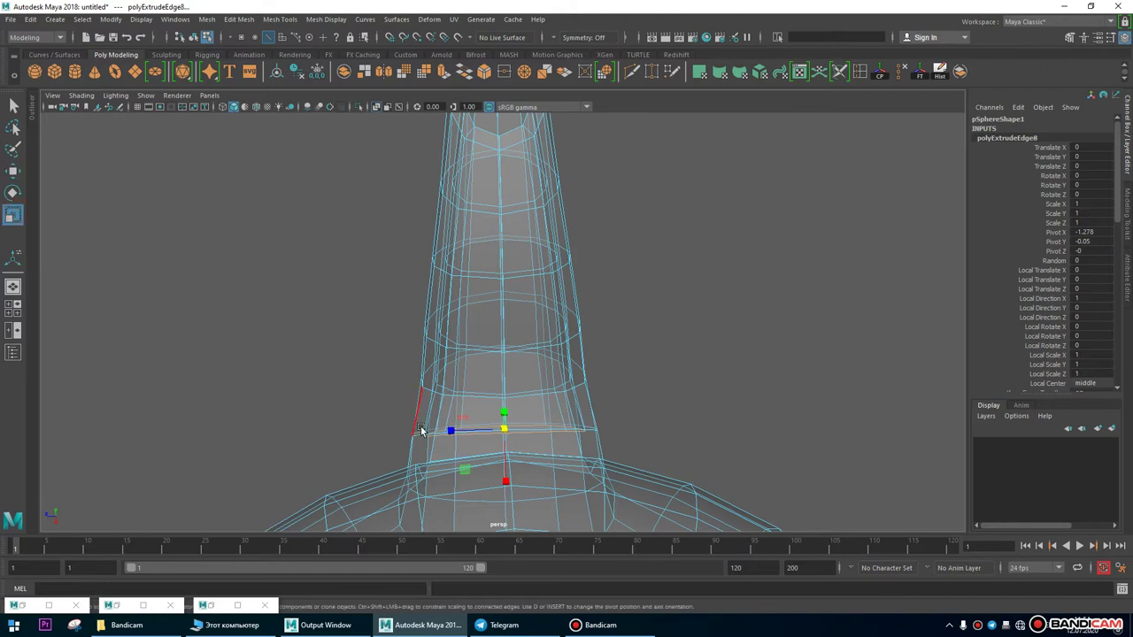
left_click_drag(450, 429, 715, 400)
In the front view, move the inner loop's vertices at the bend onto the outer ring's edge line.
key("space")
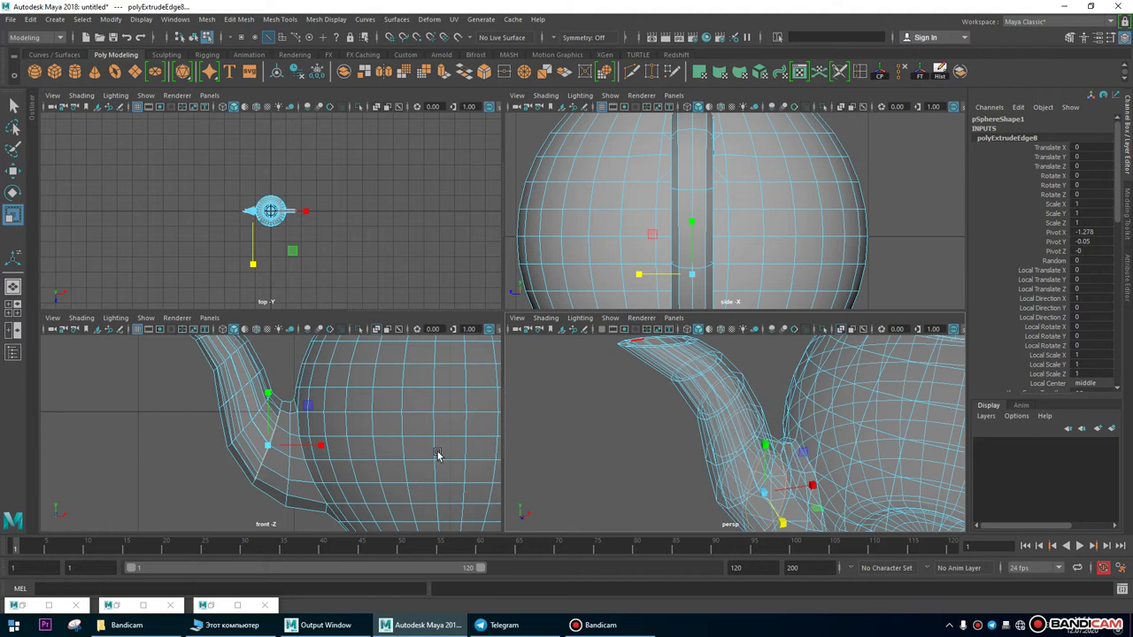
key("space")
right_click_drag(481, 291, 632, 392, "alt")
left_click(13, 170)
right_click_drag(116, 177, 462, 221, "alt")
key("F9")
left_click_drag(505, 240, 500, 277)
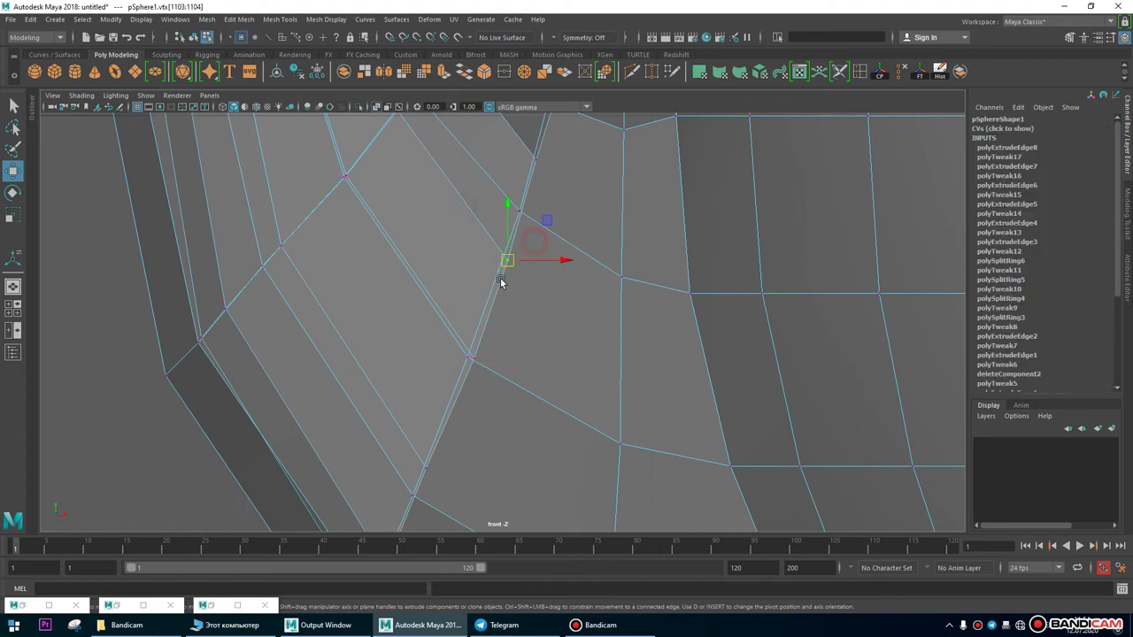
left_click_drag(487, 348, 468, 363)
scroll(484, 348, "down", 2)
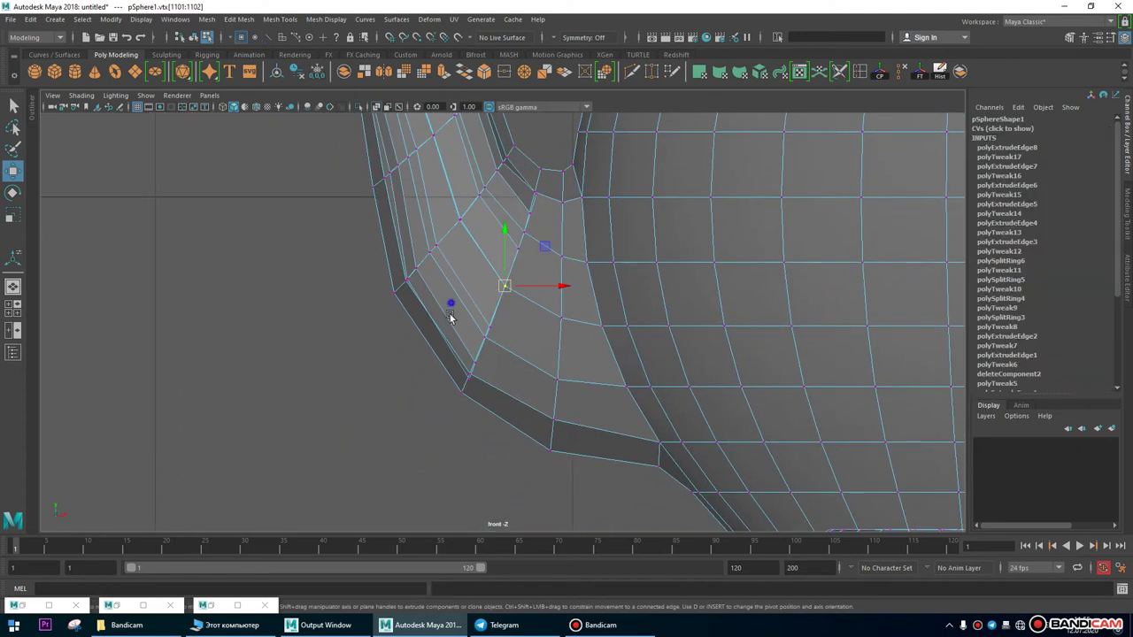
Select the open border edge loop of the inner wall inside the lower spout in the perspective view.
left_click(13, 286)
scroll(498, 286, "up", 2)
left_click_drag(499, 285, 544, 304, "alt")
scroll(883, 379, "up", 3)
right_click_drag(316, 202, 306, 164)
scroll(334, 232, "down", 3)
scroll(481, 203, "down", 5)
Extrude the inner border loop in the front view and move it to the next outer ring toward the teapot body.
key("space")
key("space")
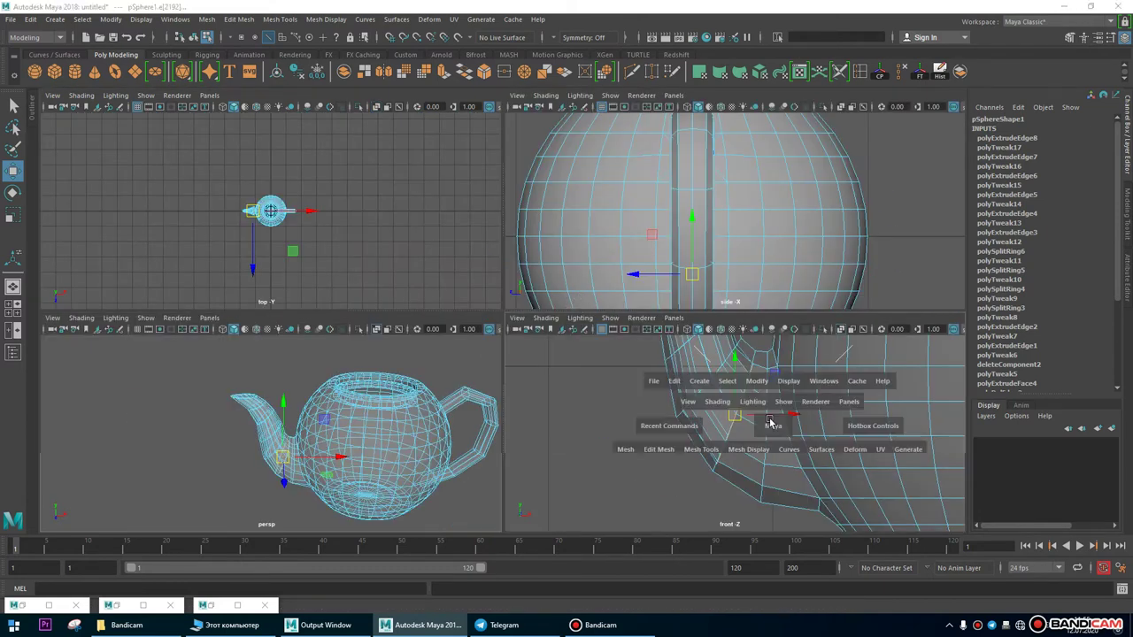
scroll(536, 386, "down", 5)
scroll(468, 367, "up", 6)
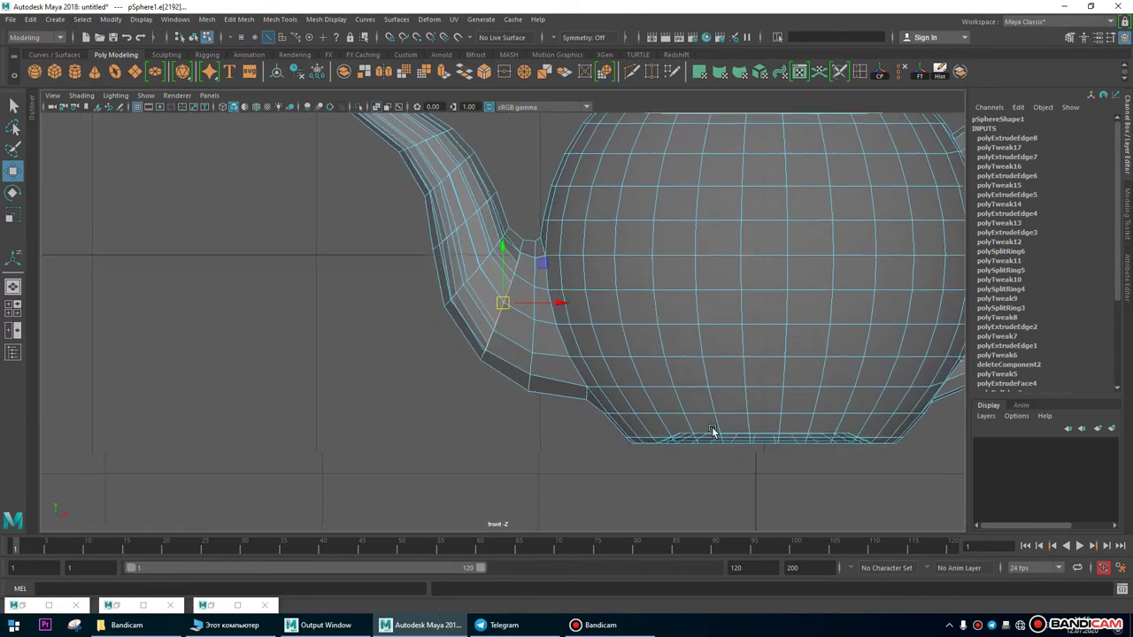
left_click(239, 18)
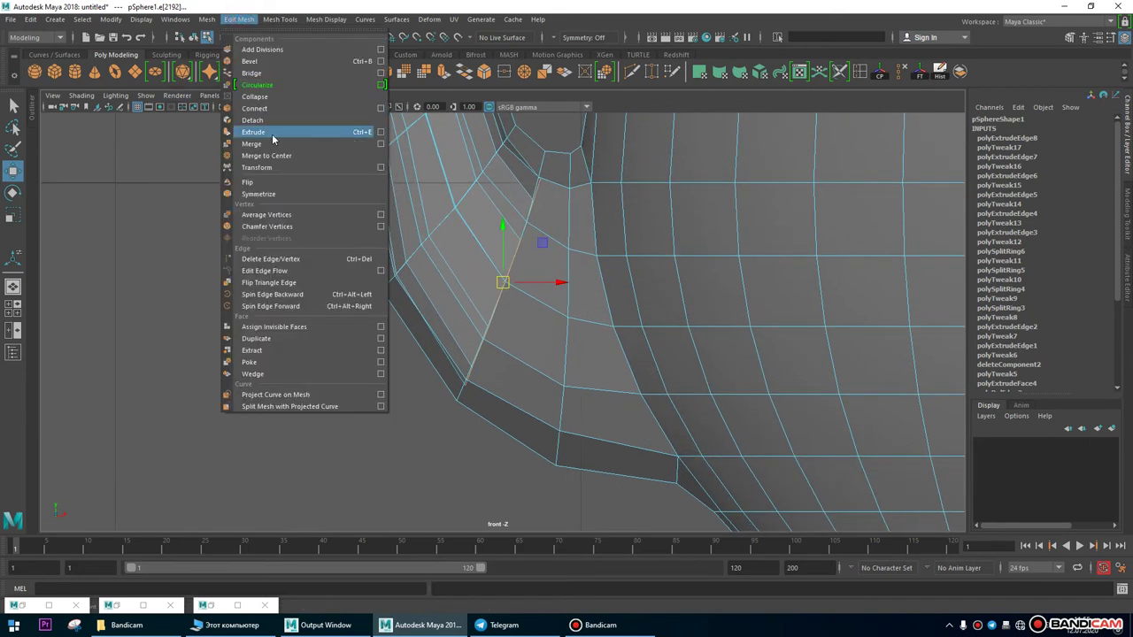
left_click(268, 132)
key("w")
left_click_drag(501, 283, 567, 317)
Rotate the new inner loop upright, stretch it vertically and nudge it to match the outer ring beside the body.
key("e")
left_click_drag(589, 262, 570, 252)
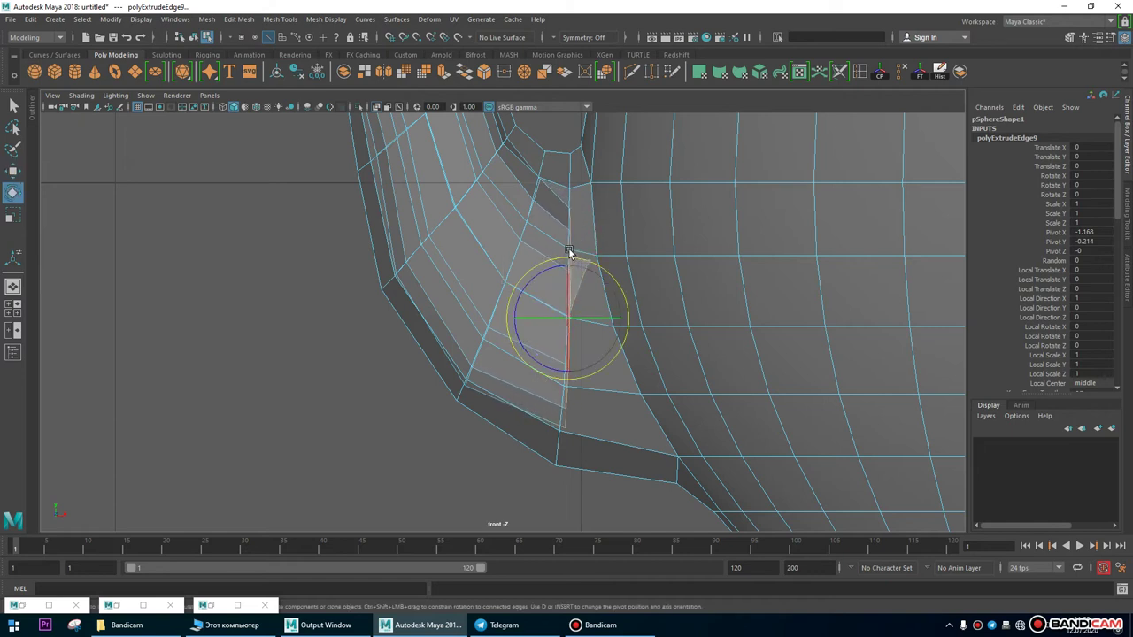
key("r")
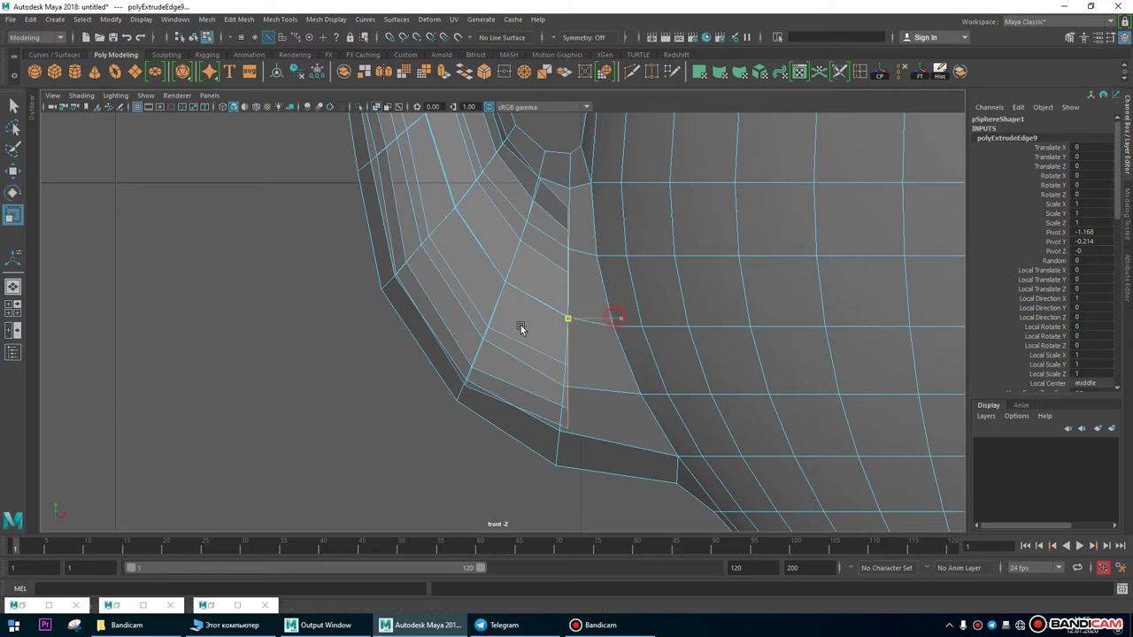
middle_click_drag(648, 316, 643, 320)
key("w")
key("e")
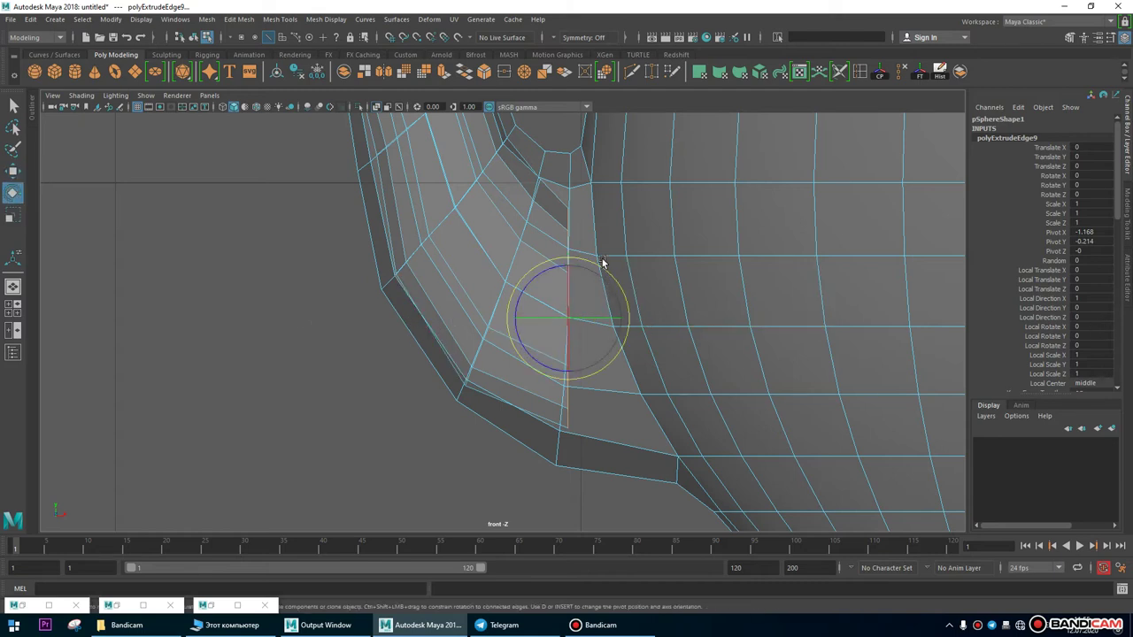
left_click_drag(593, 266, 595, 267)
key("r")
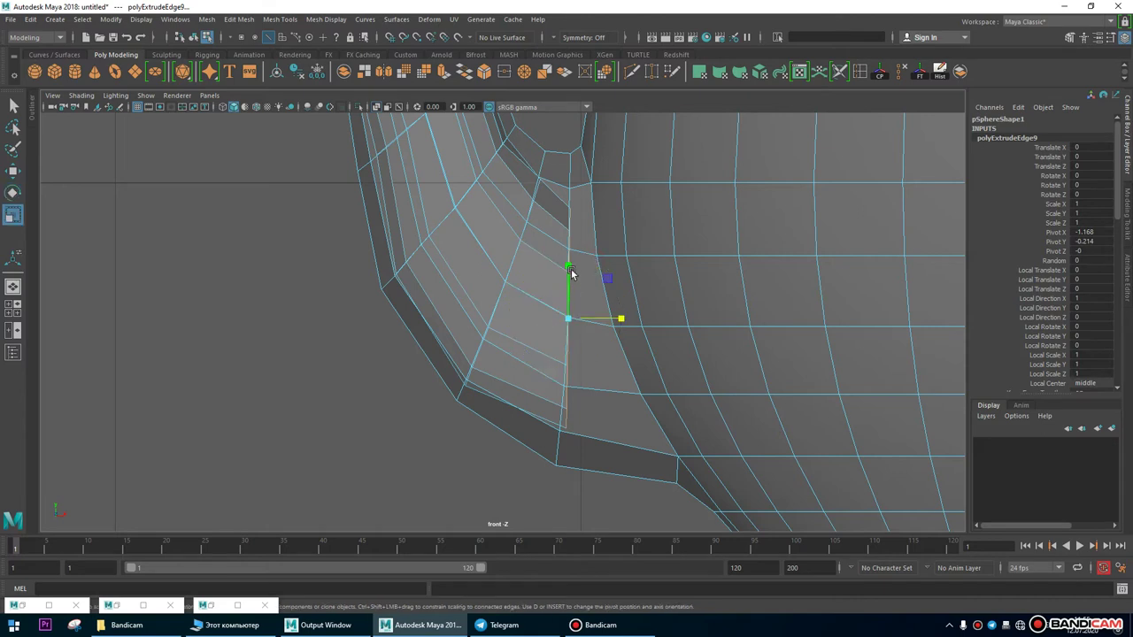
key("F9")
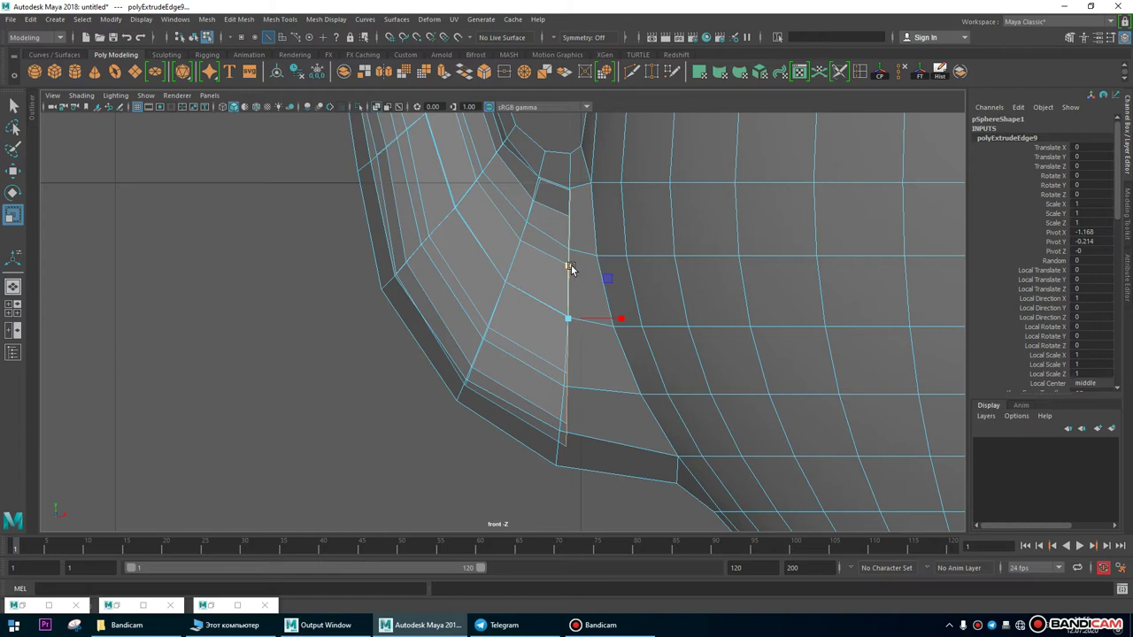
key("w")
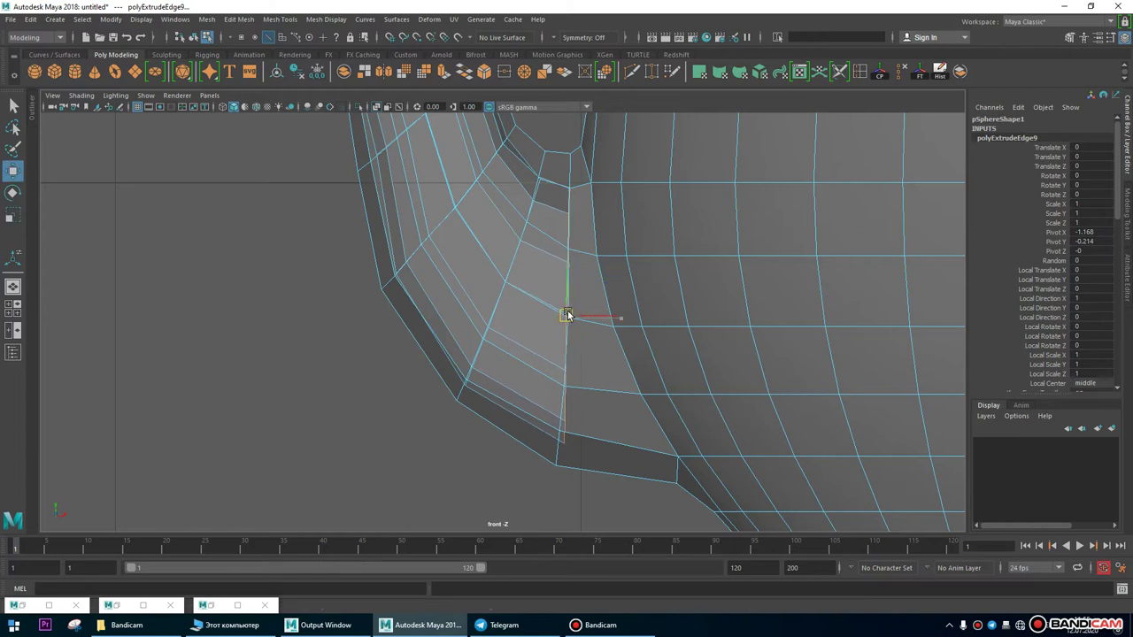
Examine the spout's opening and inner wall in the perspective view with smooth preview, then return to the unsmoothed mesh.
left_click(13, 286)
left_click_drag(276, 289, 455, 100, "alt")
key("5")
right_click_drag(374, 382, 712, 383, "alt")
left_click_drag(712, 384, 706, 374, "alt")
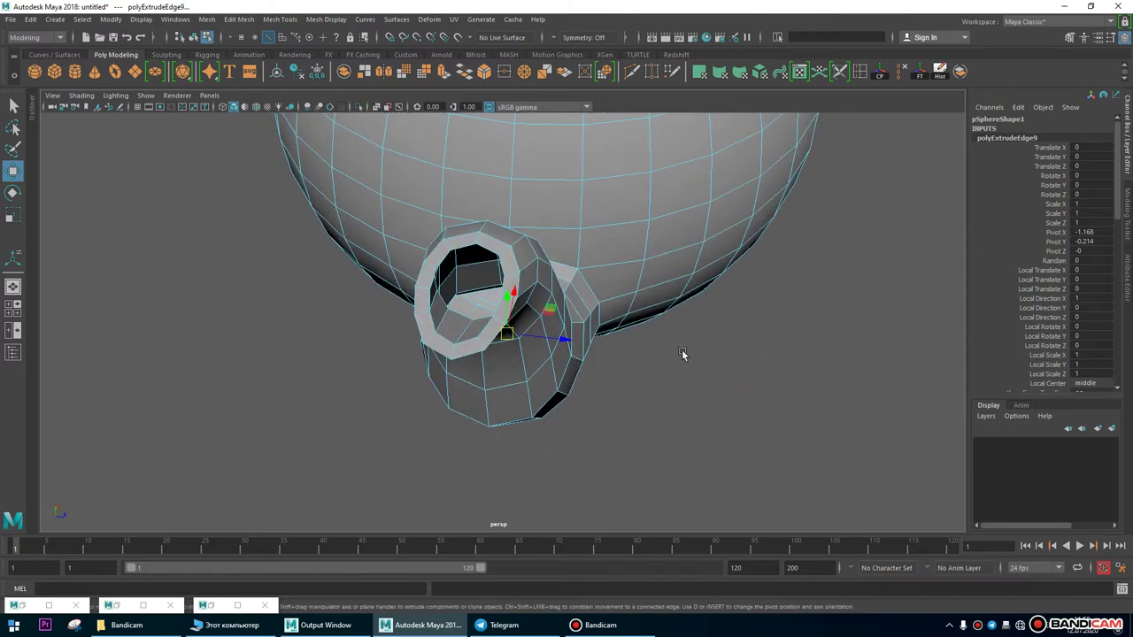
scroll(681, 352, "down", 3)
right_click(531, 416)
left_click(690, 434)
key("3")
scroll(590, 441, "up", 5)
left_click_drag(590, 438, 738, 278, "alt")
key("ctrl+z")
left_click_drag(773, 233, 480, 236, "alt")
scroll(531, 256, "up", 5)
key("1")
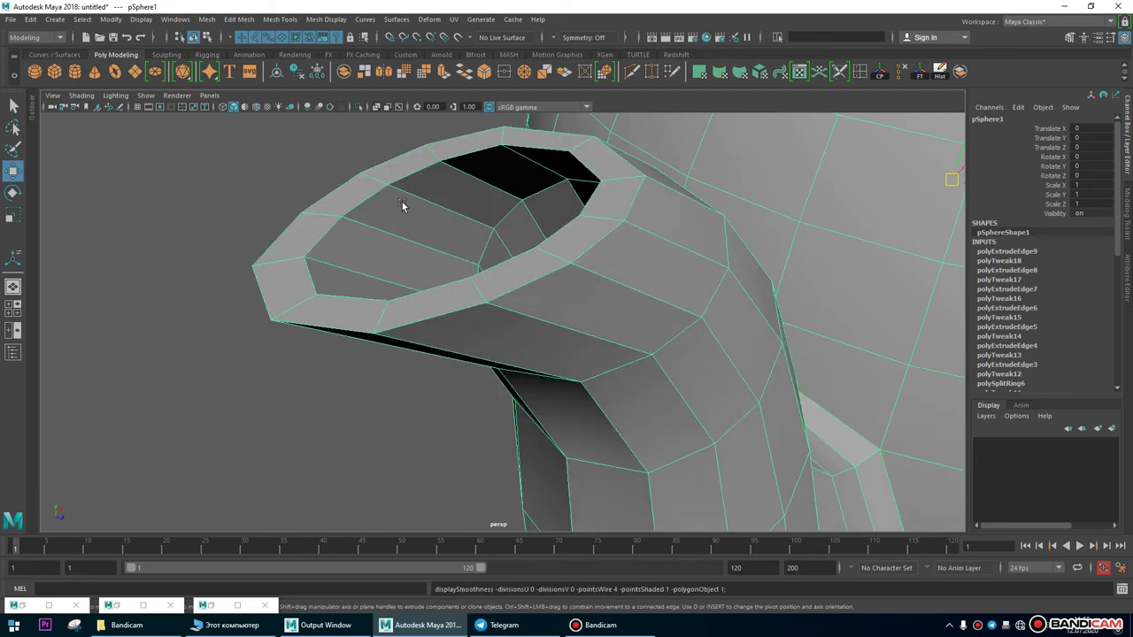
mouse_move(391, 235)
left_mouse_down("alt")
mouse_move(378, 256)
mouse_move(398, 221)
left_mouse_up("alt")
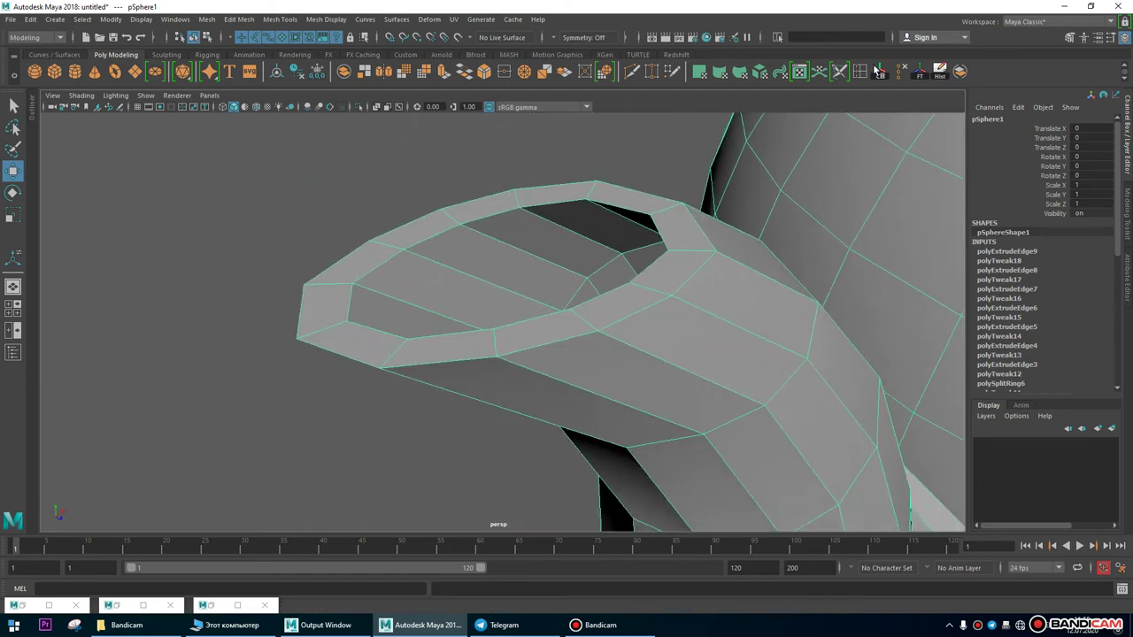
Insert an edge loop on the spout's inner wall just inside the rim and another on the outer wall just below it.
left_click(239, 19)
mouse_move(278, 19)
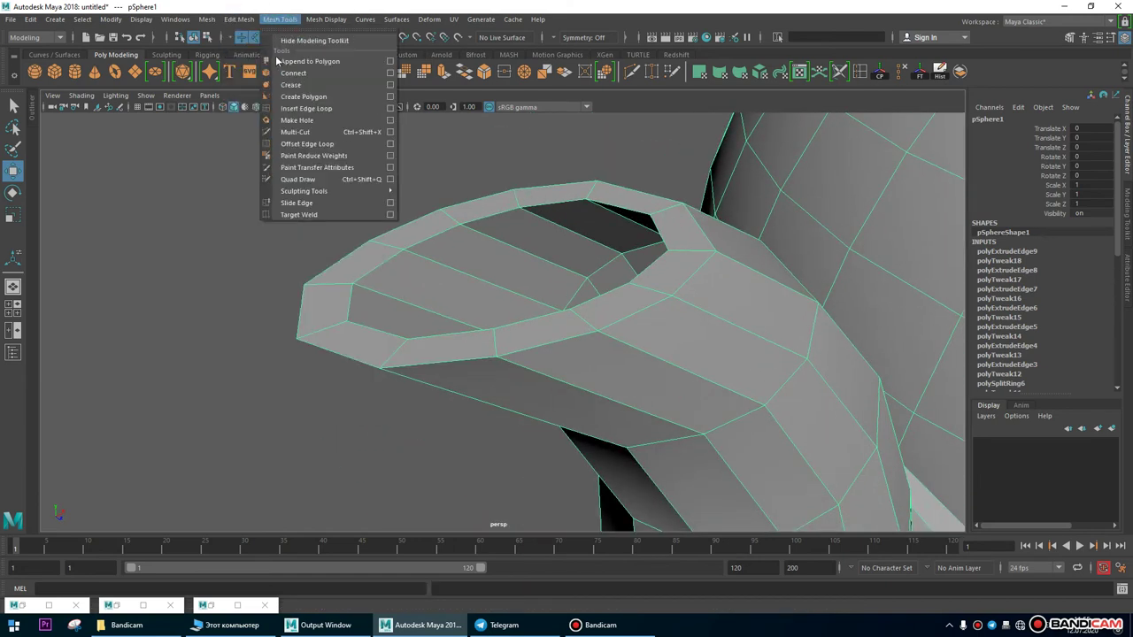
left_click(301, 108)
left_click(422, 256)
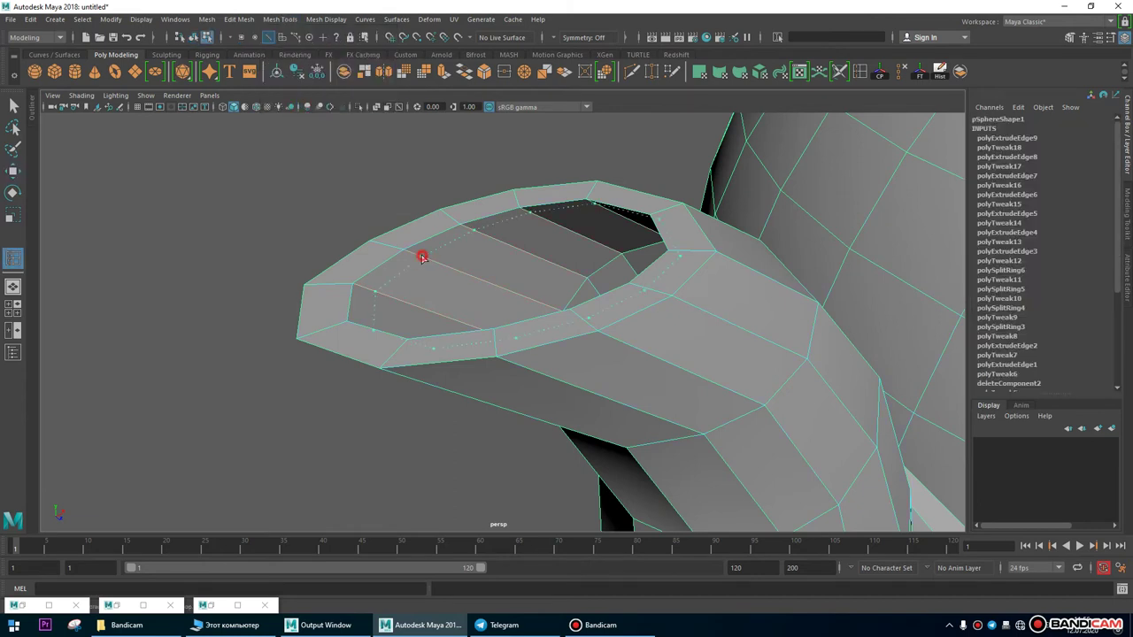
left_click_drag(422, 262, 496, 268, "alt")
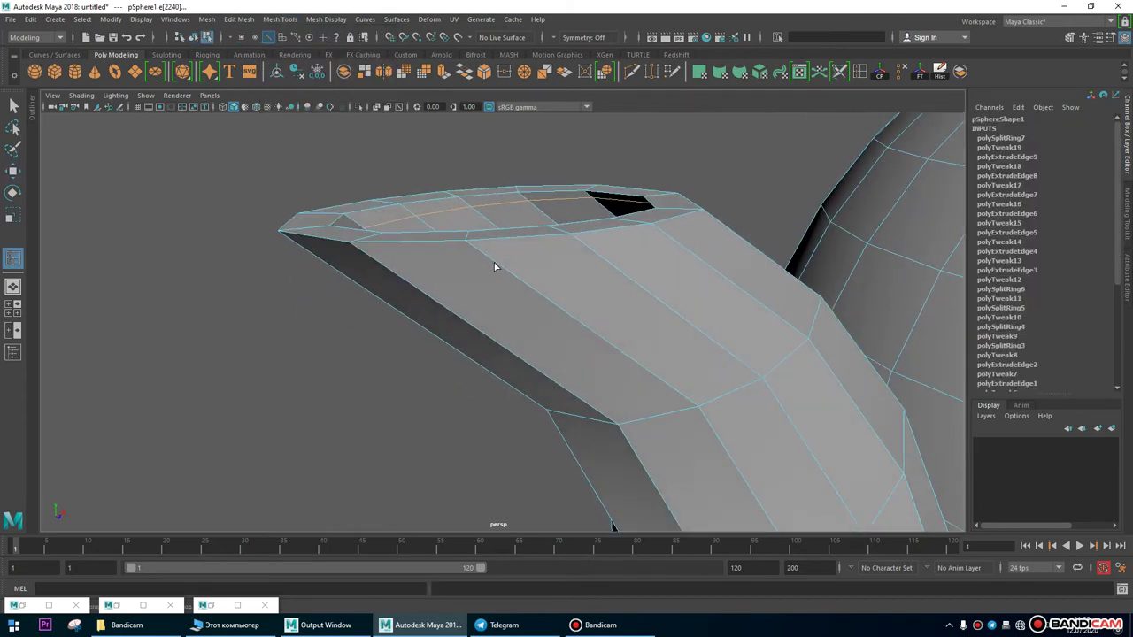
left_click(483, 258)
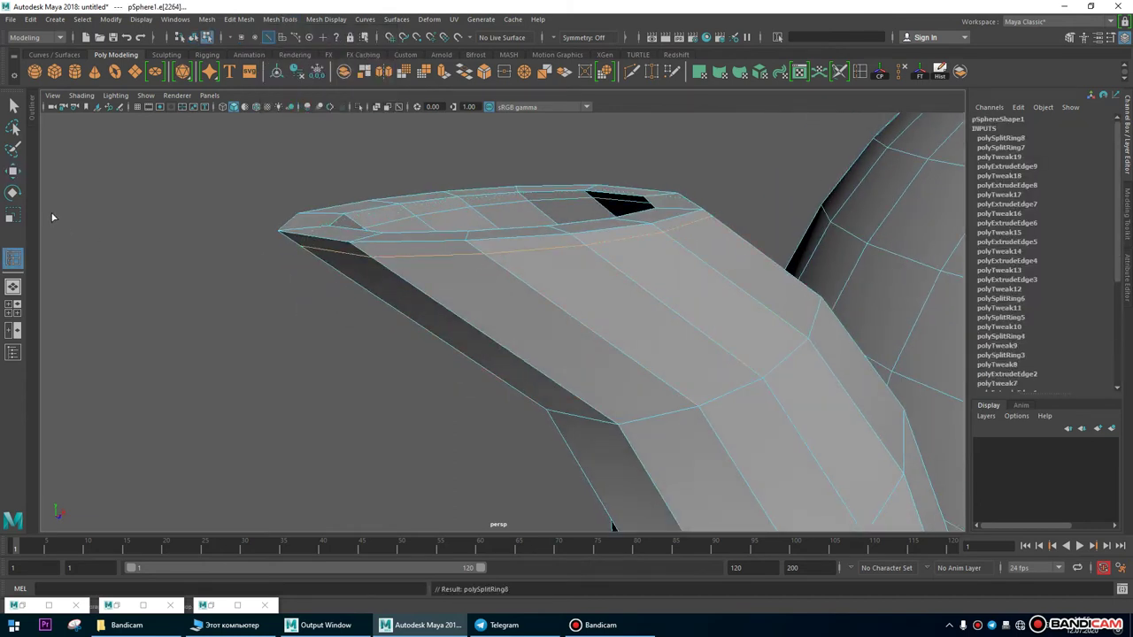
Examine the rim's shape and the whole teapot from several angles in smooth preview.
left_click(14, 171)
key("F8")
key("3")
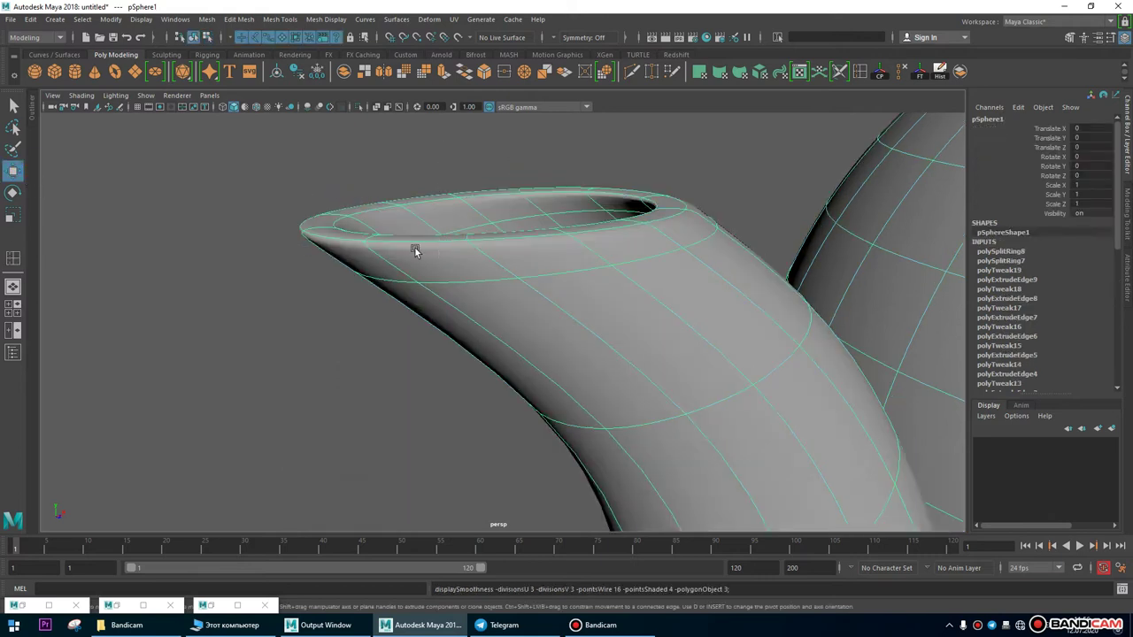
left_click(592, 213)
left_click_drag(593, 212, 575, 341, "alt")
right_click_drag(575, 341, 581, 248, "alt")
left_click_drag(581, 248, 734, 231, "alt")
right_click_drag(733, 230, 359, 257, "alt")
left_click_drag(359, 257, 322, 272, "alt")
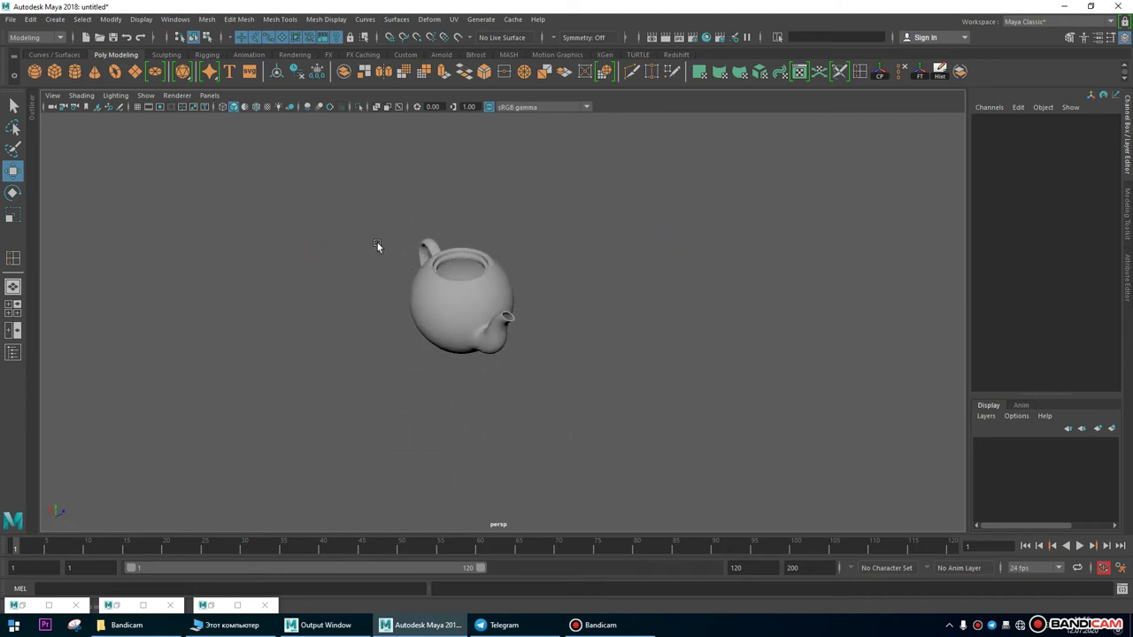
left_click_drag(538, 260, 556, 321, "alt")
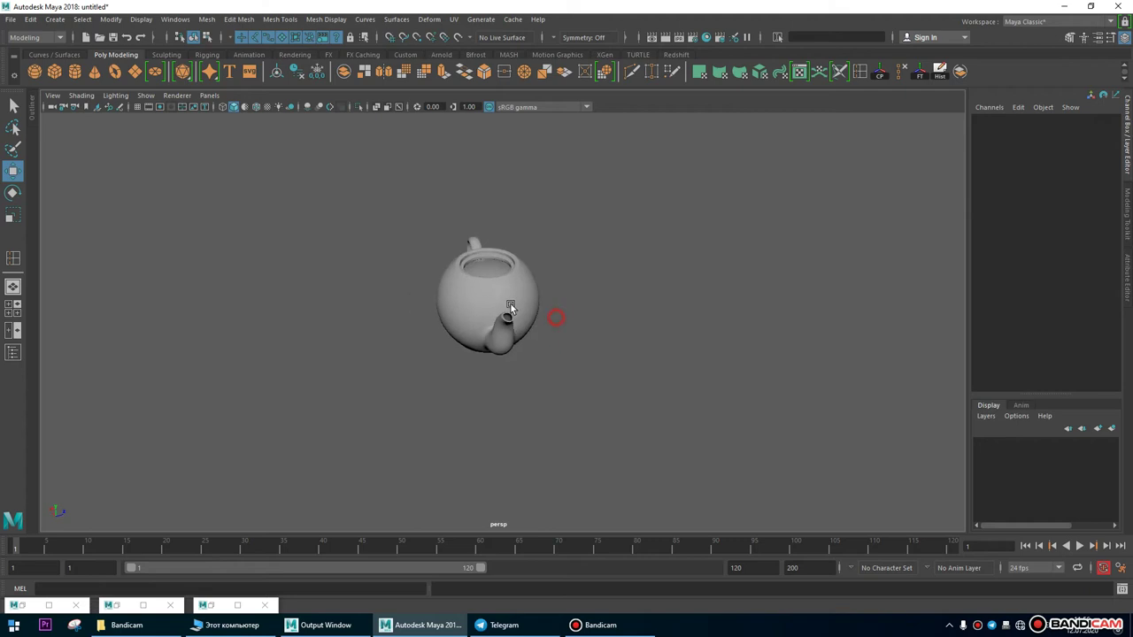
right_click_drag(253, 296, 620, 460, "alt")
left_click_drag(752, 455, 842, 473, "alt")
right_click_drag(463, 314, 694, 447, "alt")
left_click_drag(694, 447, 627, 256, "alt")
Return the teapot to unsmoothed display and delete the edge loop just inside the spout's rim.
left_click(633, 244)
key("1")
right_click_drag(442, 190, 450, 271, "alt")
left_click_drag(451, 270, 544, 288, "alt")
key("F10")
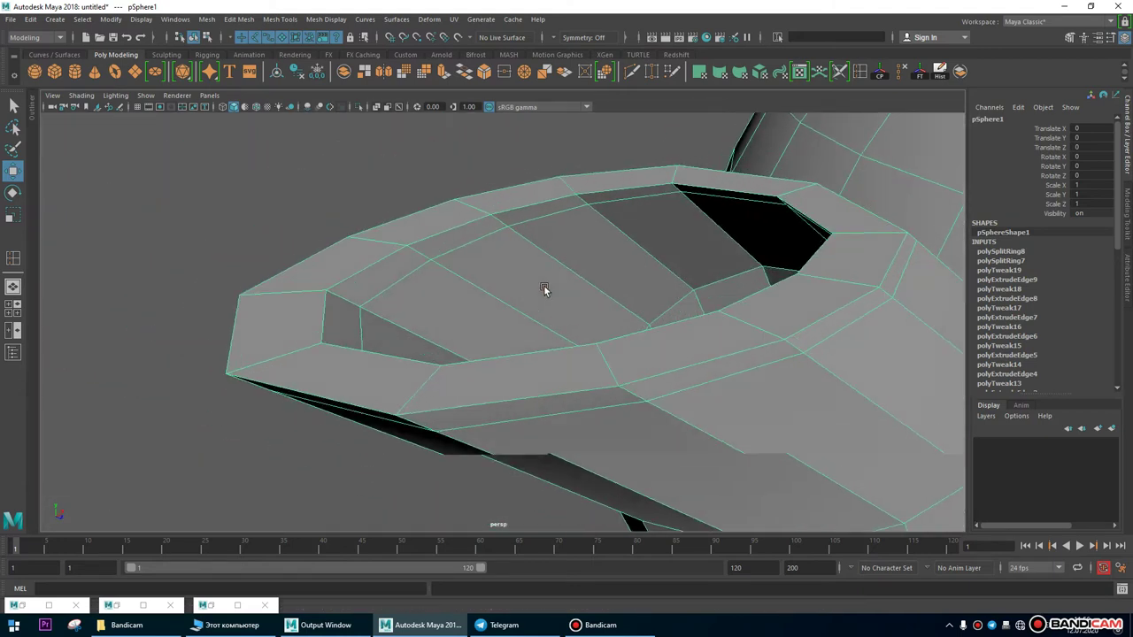
double_click(478, 239)
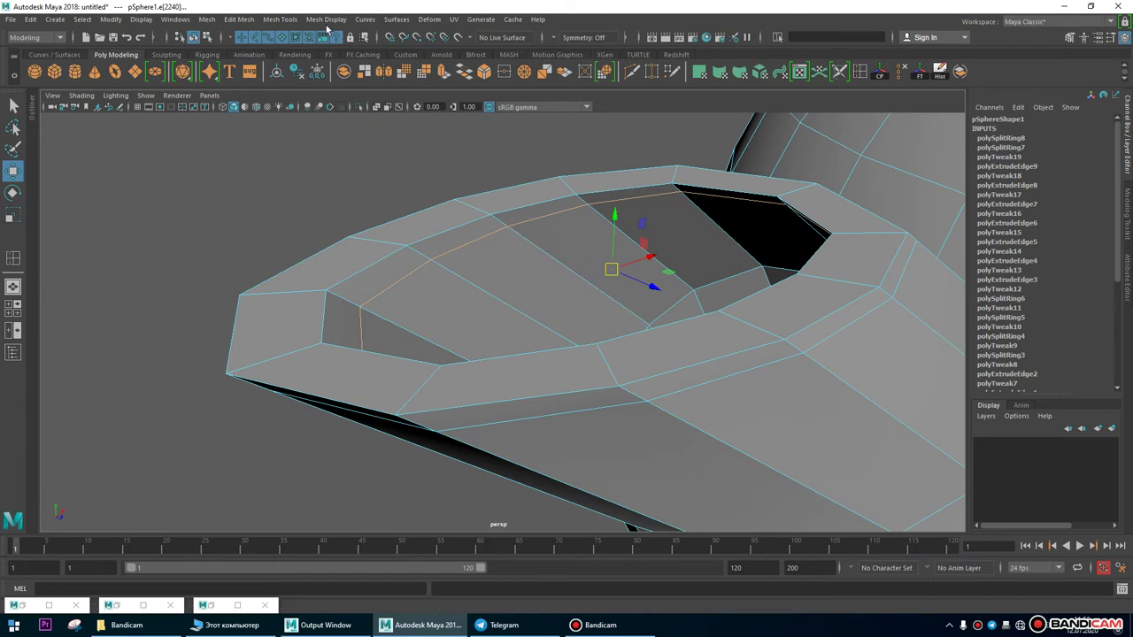
left_click(239, 18)
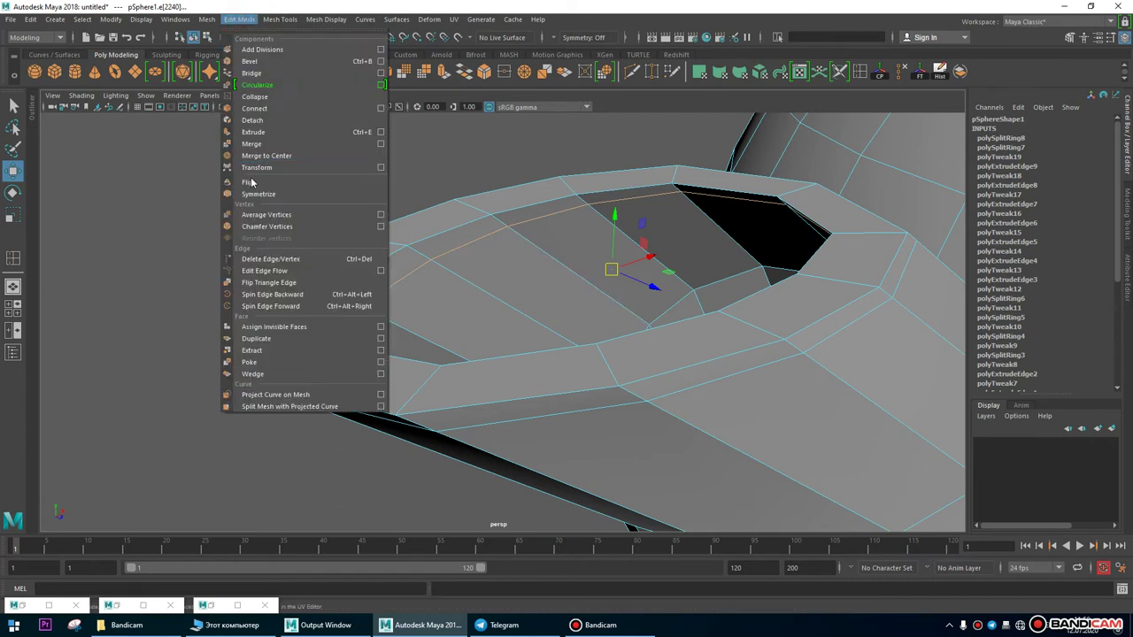
left_click(272, 259)
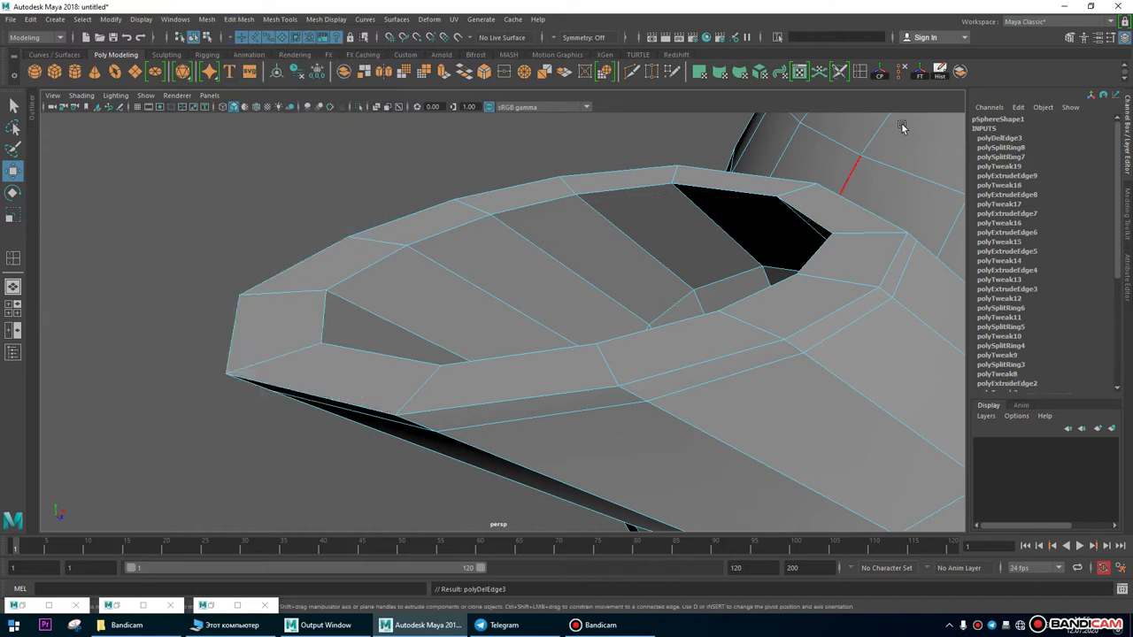
Insert an edge loop around the spout's inner wall, preview the mesh smoothed and leave component selection with nothing selected.
left_click(279, 20)
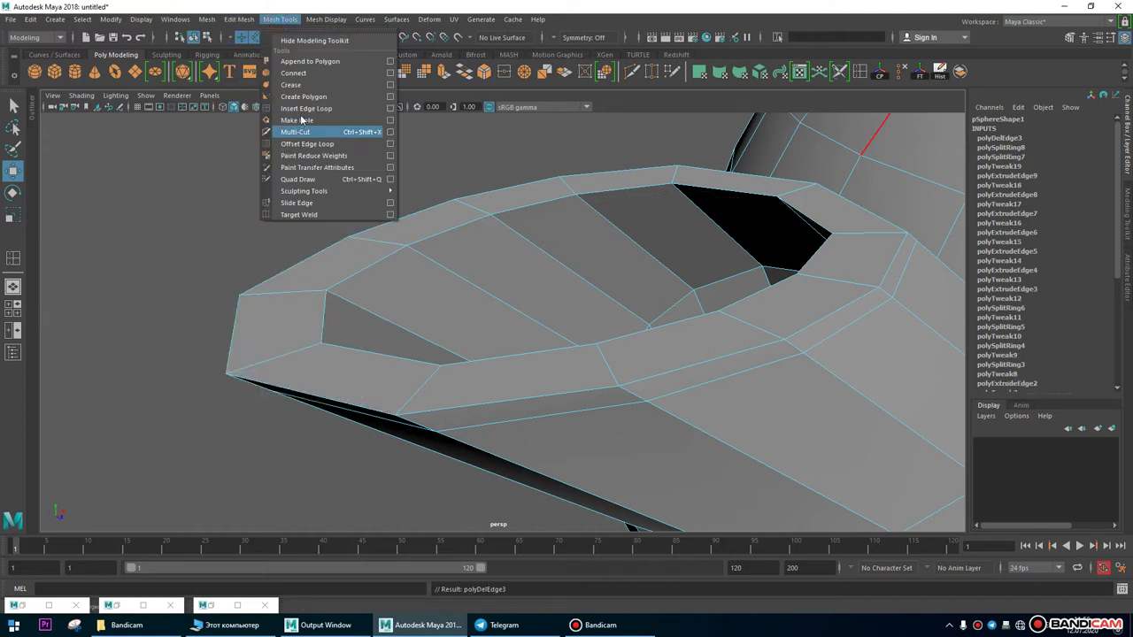
left_click(297, 108)
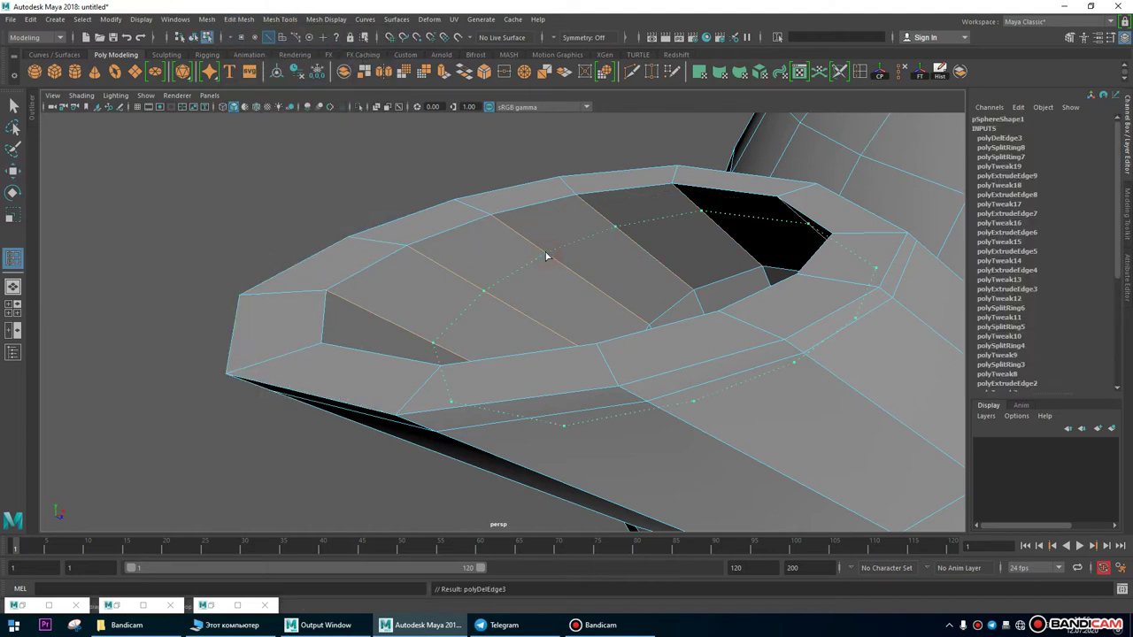
left_click(546, 257)
key("3")
left_click_drag(543, 253, 430, 252, "alt")
right_click_drag(430, 252, 522, 311, "alt")
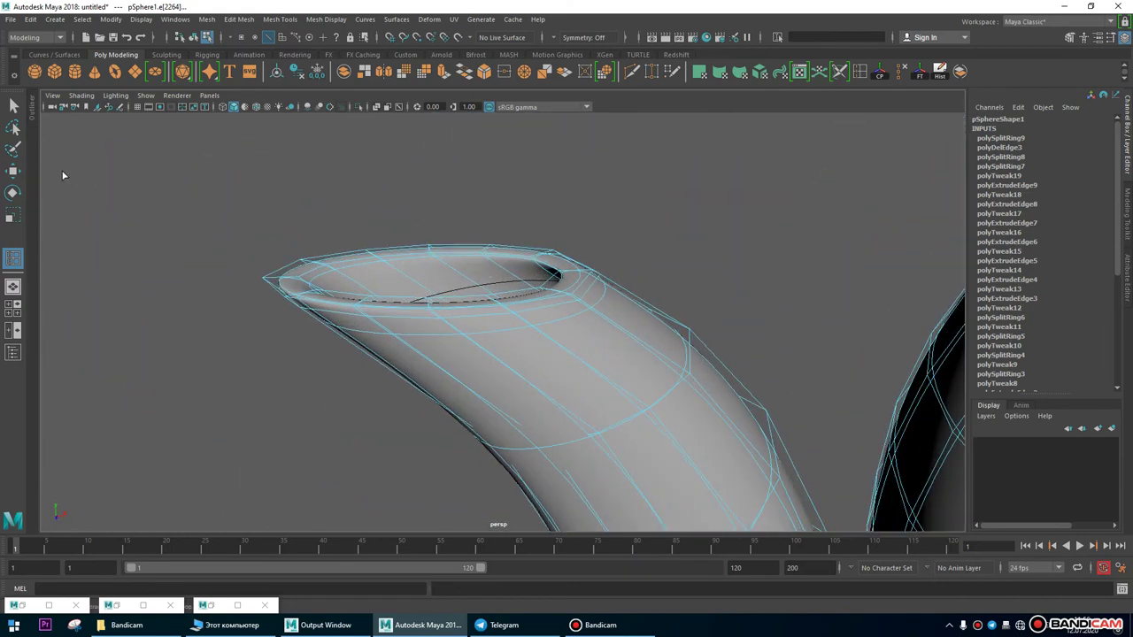
left_click(14, 170)
right_click_drag(445, 264, 506, 240)
left_click(702, 202)
Examine the smoothed teapot from all sides, including its base, opening, handle and spout, and in the front view.
right_click_drag(721, 321, 895, 341, "alt")
left_click_drag(826, 352, 522, 293, "alt")
right_click_drag(785, 374, 422, 314, "alt")
right_click_drag(749, 405, 322, 331, "alt")
left_click_drag(477, 329, 571, 344, "alt")
right_click_drag(572, 345, 738, 458, "alt")
left_click_drag(738, 458, 682, 488, "alt")
right_click_drag(682, 487, 374, 346, "alt")
left_click_drag(393, 322, 625, 210, "alt")
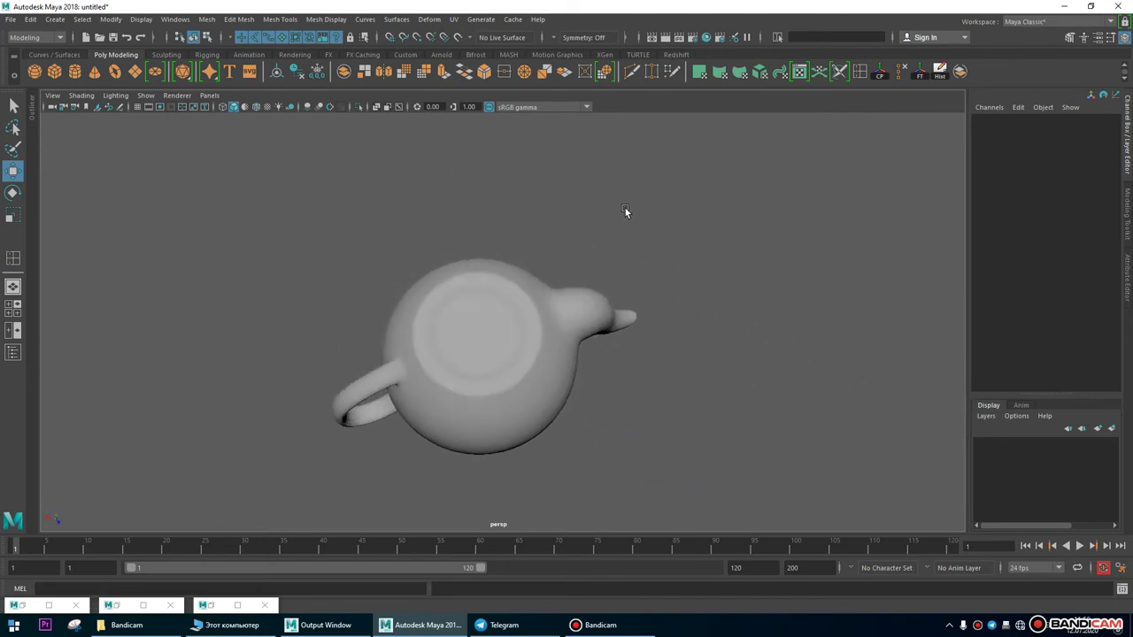
left_click(605, 626)
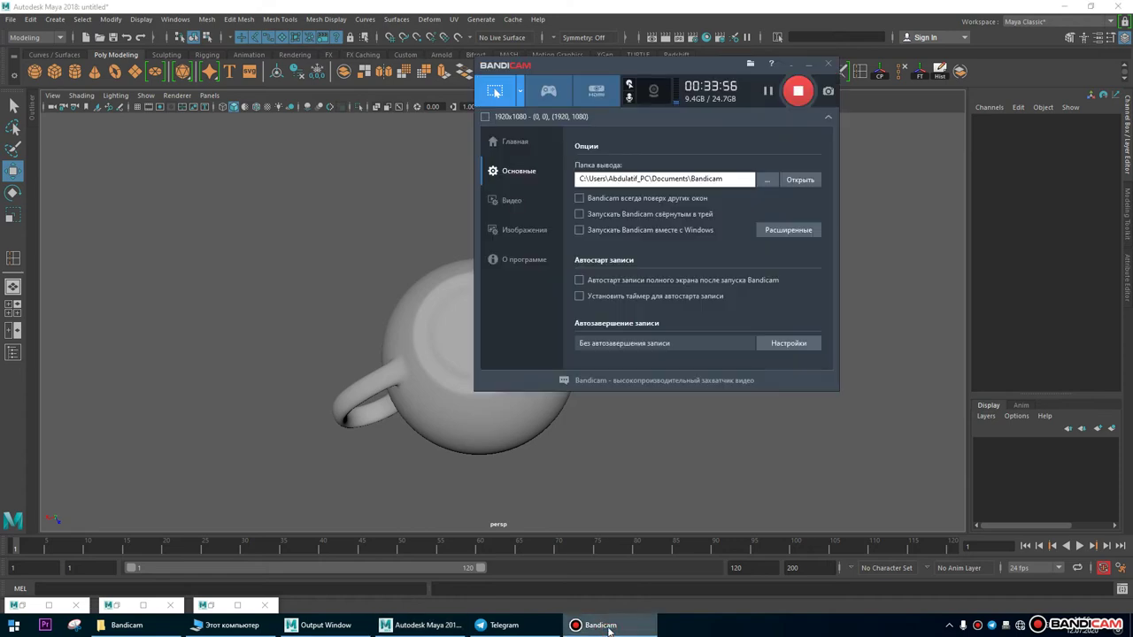
left_click(609, 627)
left_click_drag(580, 487, 547, 449, "alt")
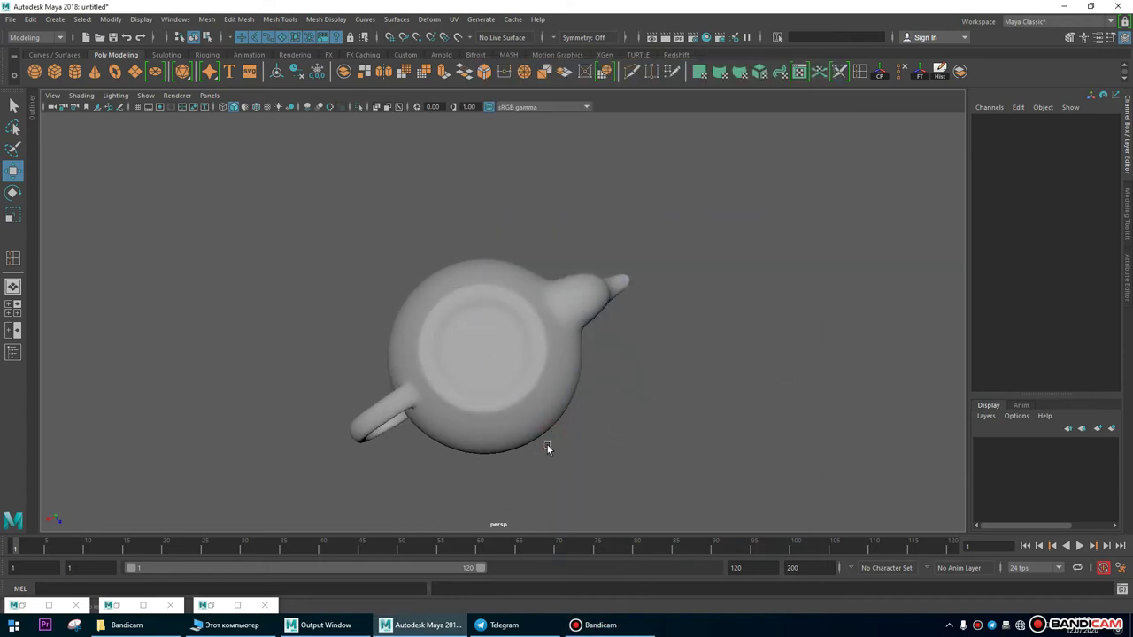
left_click_drag(583, 282, 718, 379, "alt")
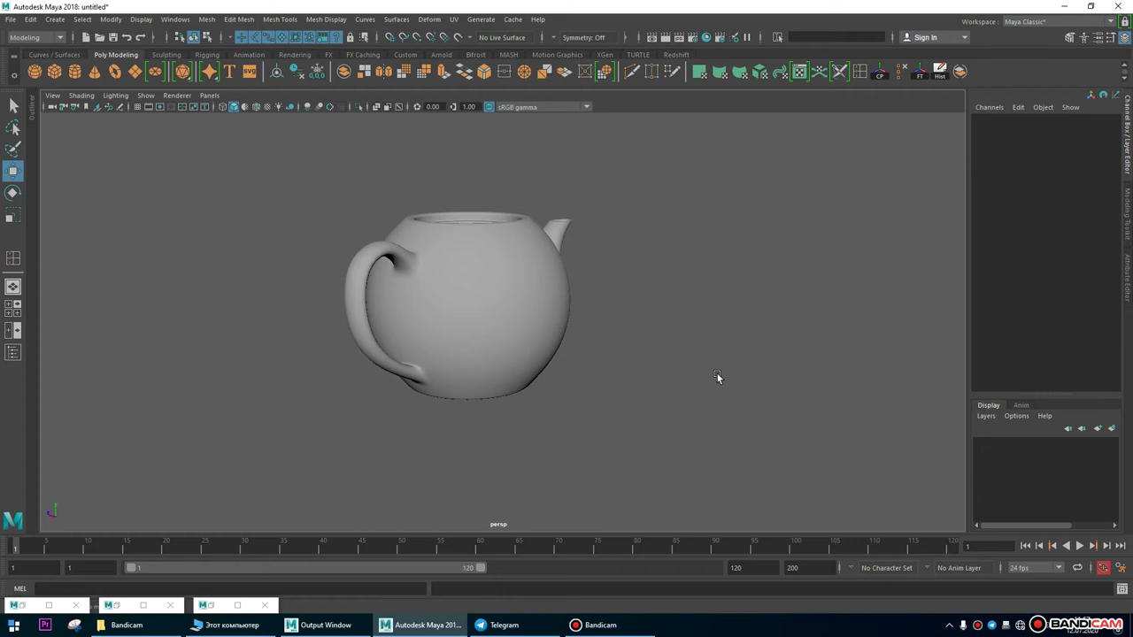
left_click_drag(478, 163, 576, 354, "alt")
left_click_drag(502, 215, 331, 256, "alt")
right_click_drag(331, 256, 241, 294, "alt")
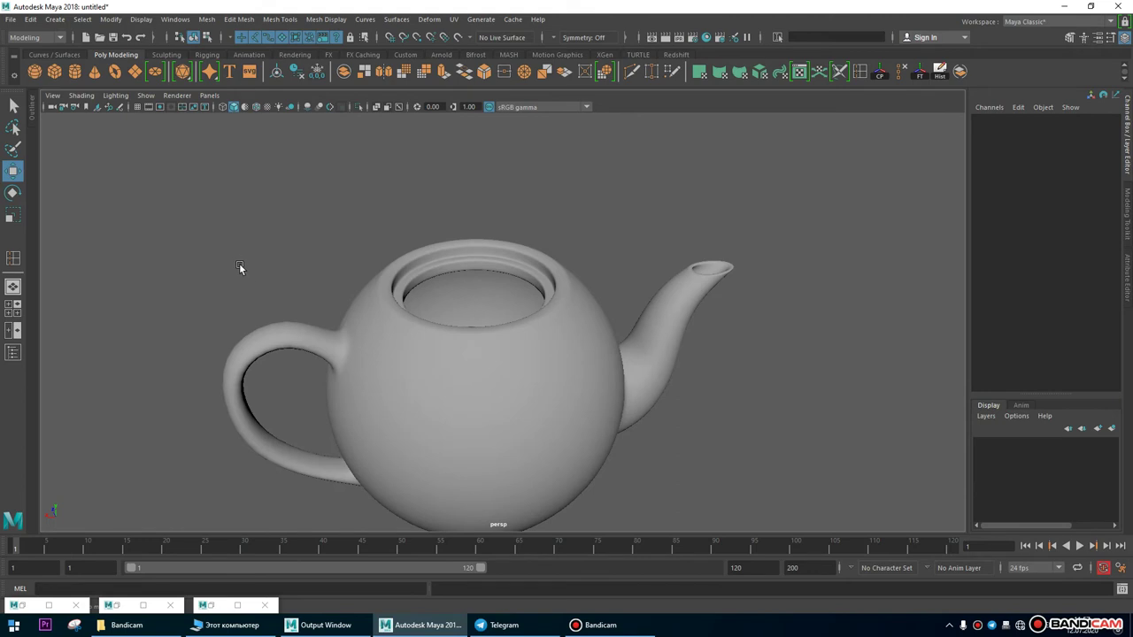
left_click_drag(470, 419, 486, 328, "alt")
left_click(486, 328)
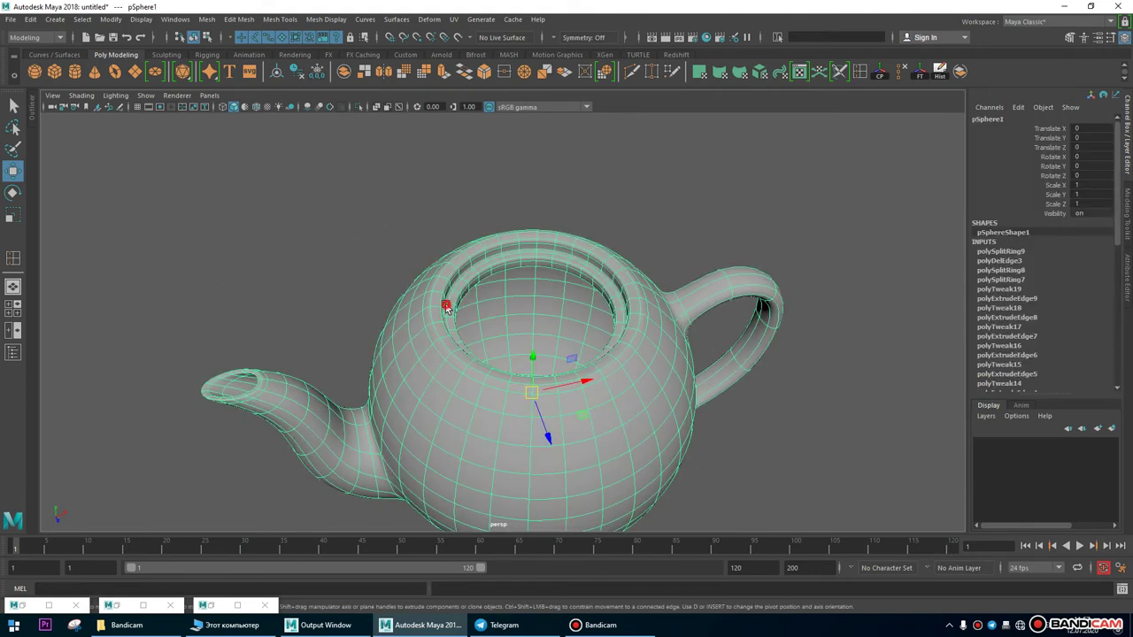
left_click(651, 247)
left_click_drag(632, 263, 678, 256, "alt")
left_click(632, 345)
left_click(682, 250)
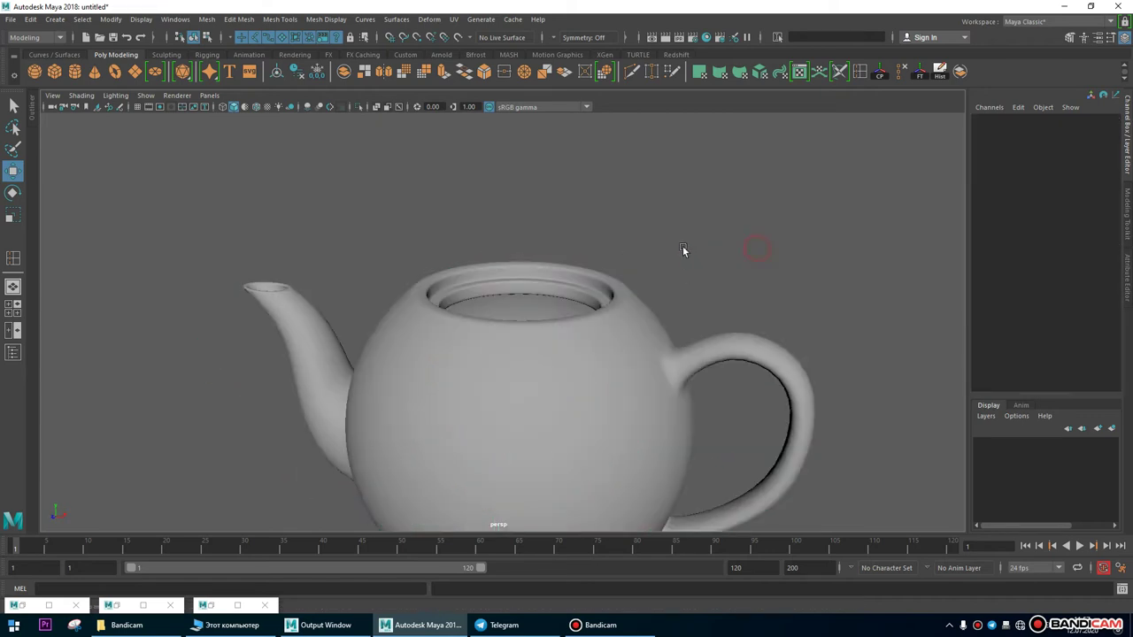
key("space")
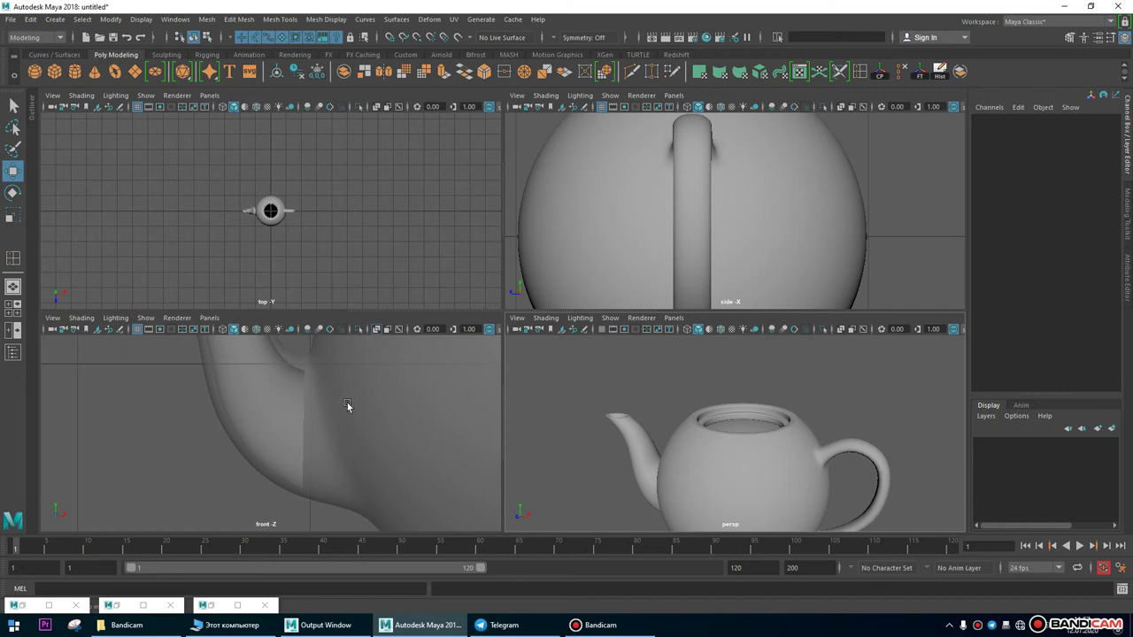
key("space")
scroll(556, 314, "down", 5)
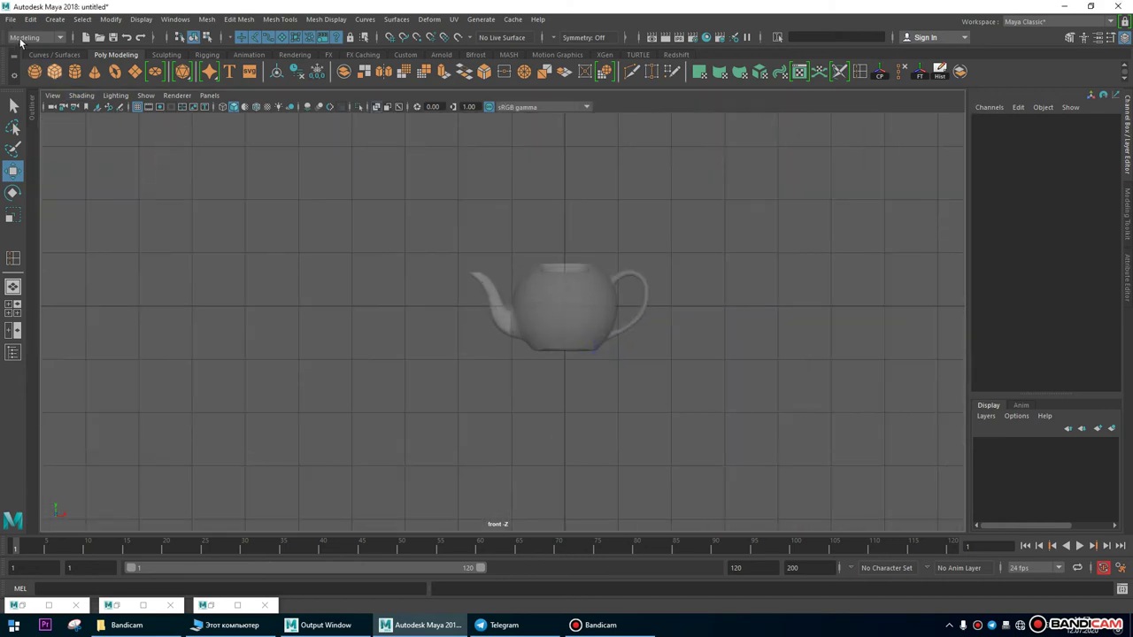
Save the scene to the Desktop as a Maya Binary file named choynak.
left_click(11, 21)
left_click(76, 78)
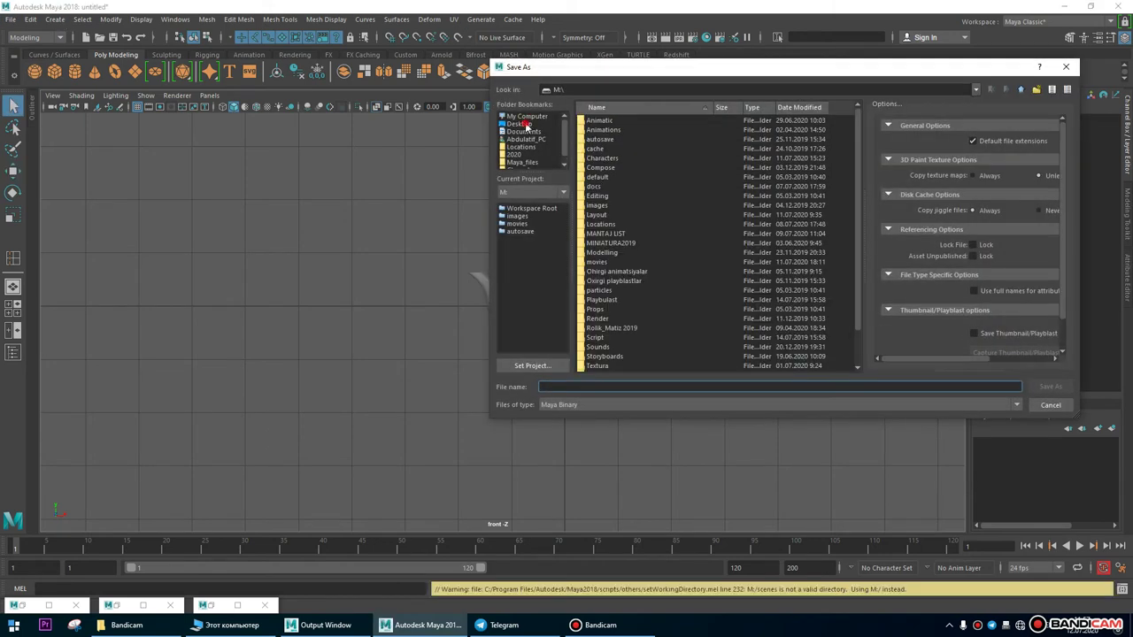
left_click(522, 124)
left_click(578, 386)
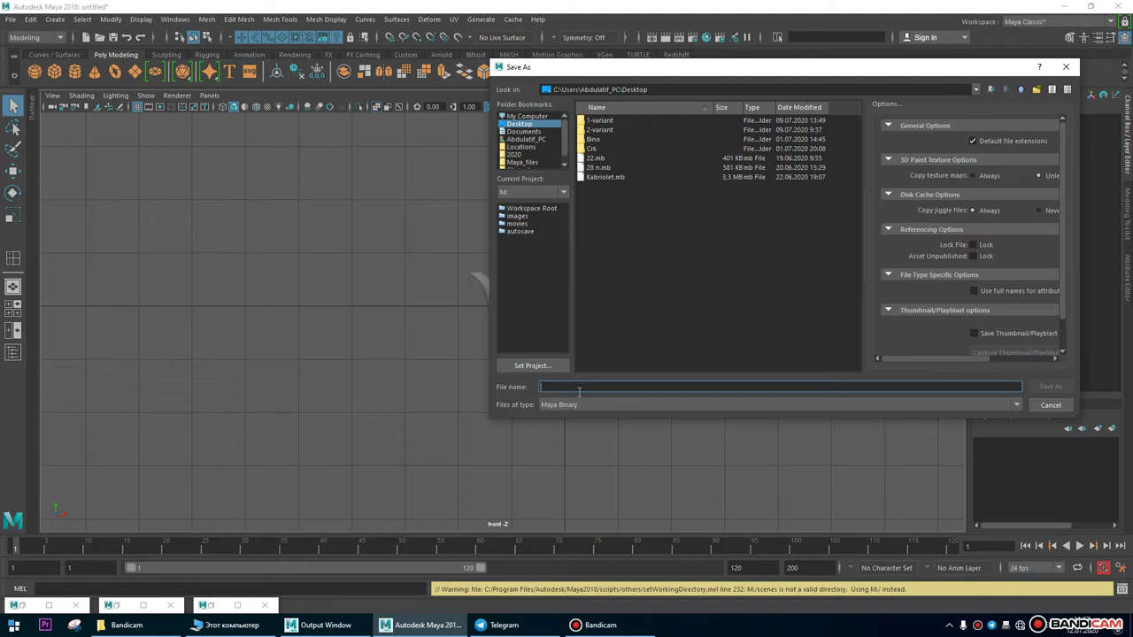
type("cjoyn")
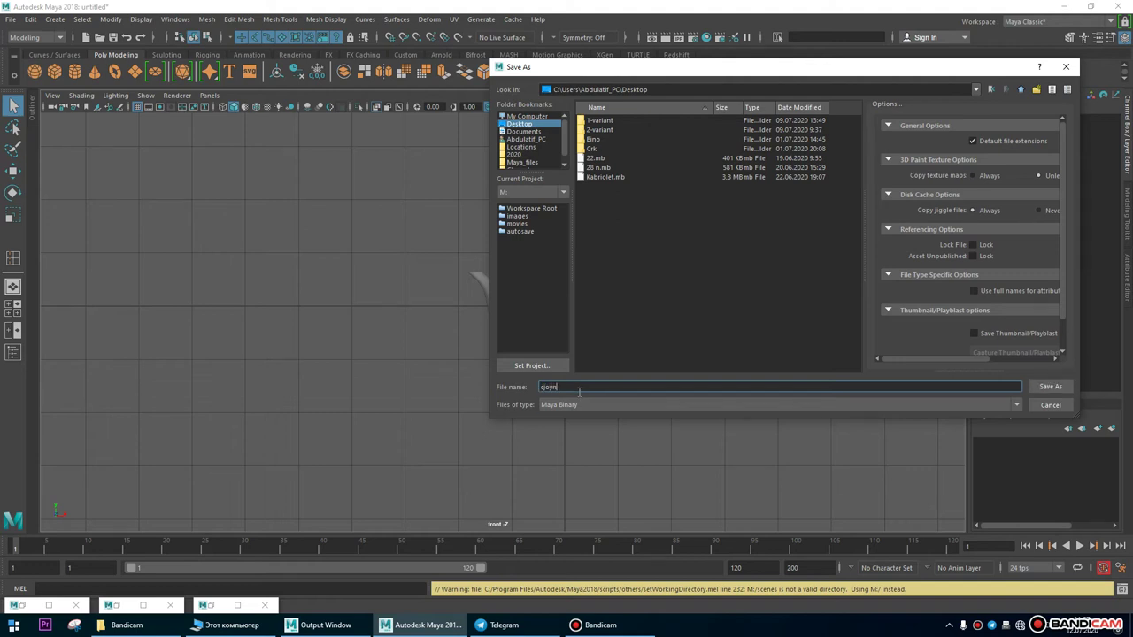
key("BackSpace")
key("BackSpace")
key("BackSpace")
key("BackSpace")
left_click(1051, 386)
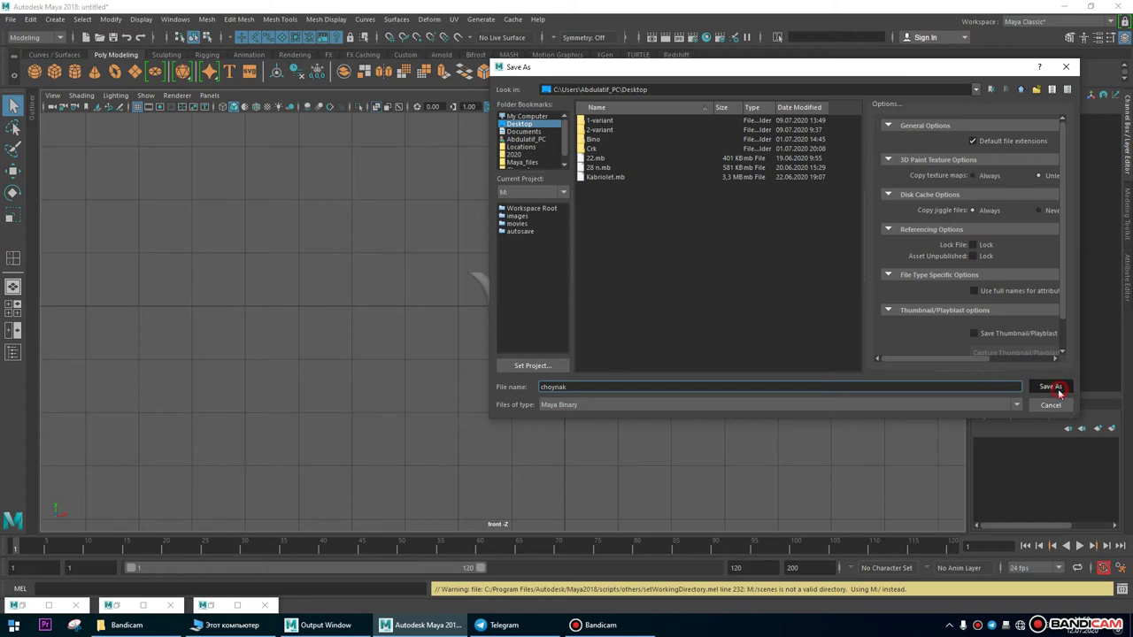
Turn off X-ray shading in the front view so the teapot is displayed opaque.
scroll(749, 288, "up", 5)
middle_click_drag(749, 289, 387, 402, "alt")
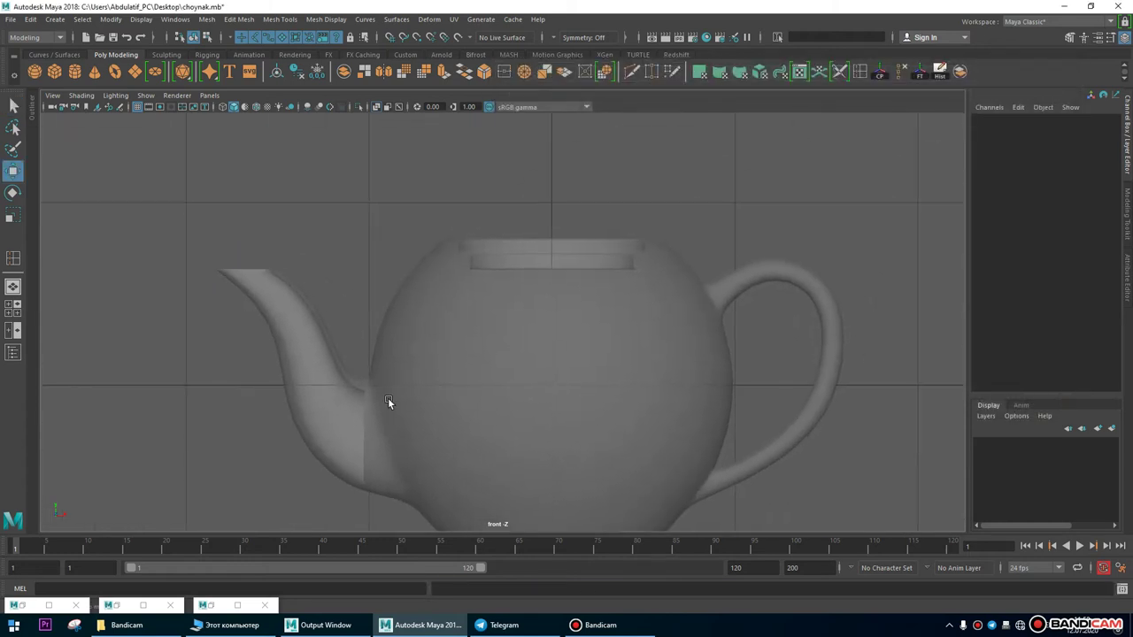
left_click(379, 109)
scroll(531, 314, "down", 6)
scroll(561, 389, "up", 8)
scroll(825, 428, "down", 3)
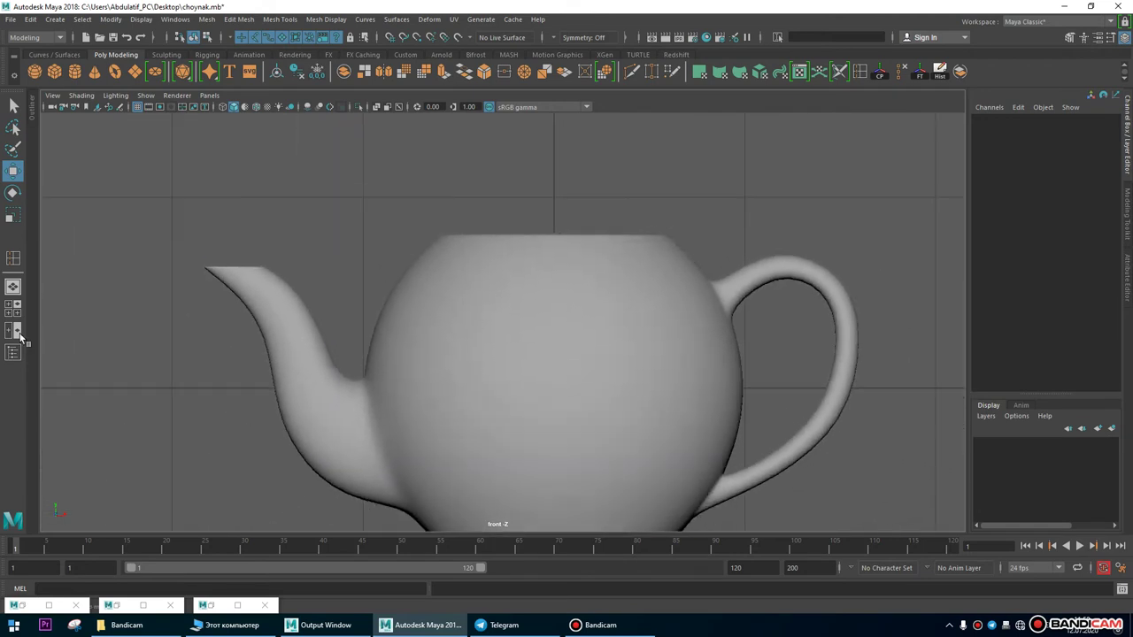
Return the teapot to unsmoothed display and delete its construction history.
left_click(13, 286)
left_click_drag(618, 315, 602, 262, "alt")
left_click(602, 264)
left_click_drag(695, 215, 732, 217, "alt")
left_click(939, 73)
left_click_drag(619, 328, 784, 276, "alt")
left_click(678, 295)
Create a polygon sphere at the teapot body's centre, working in the front view.
key("space")
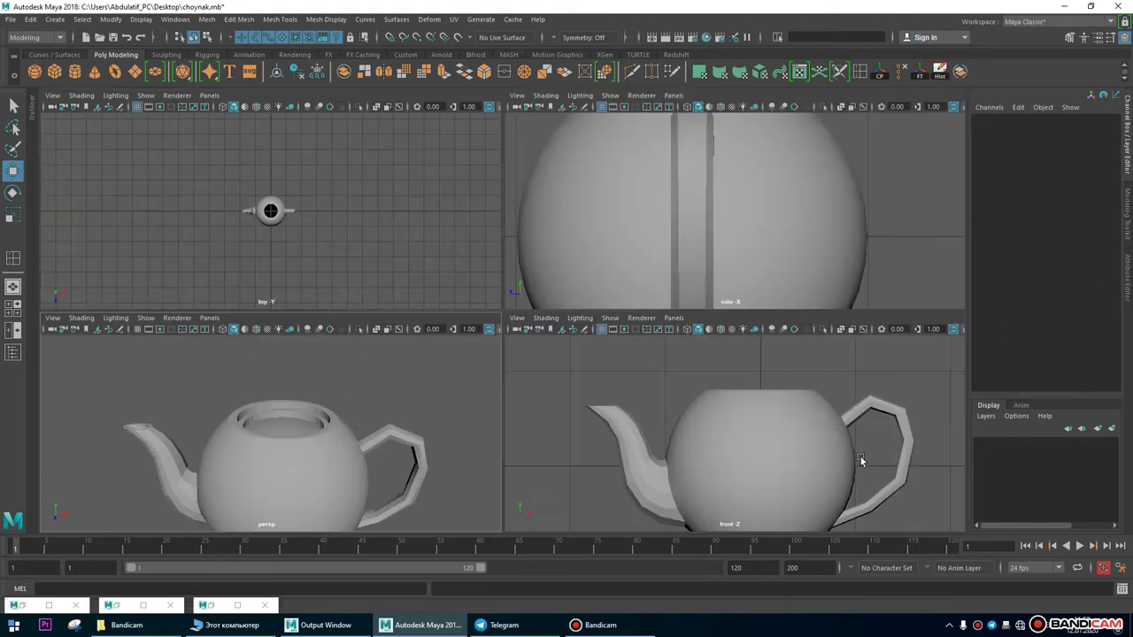
key("space")
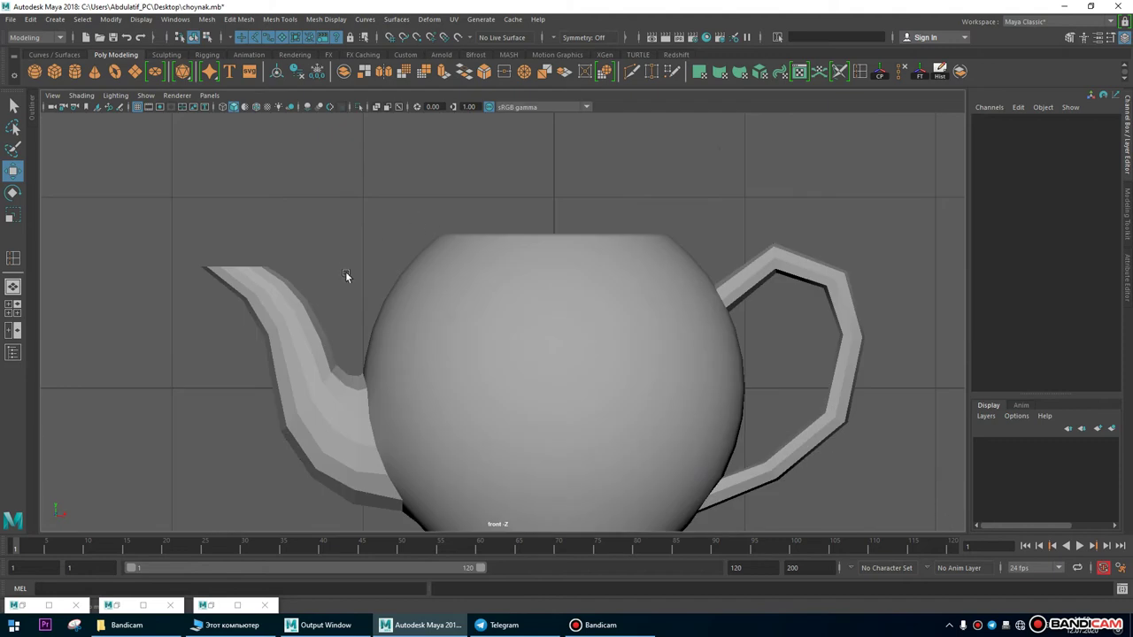
left_click(35, 72)
scroll(717, 416, "down", 4)
scroll(571, 322, "up", 4)
Delete all faces of the new sphere except the top cap covering the teapot's opening.
right_click(726, 195)
left_click(867, 461)
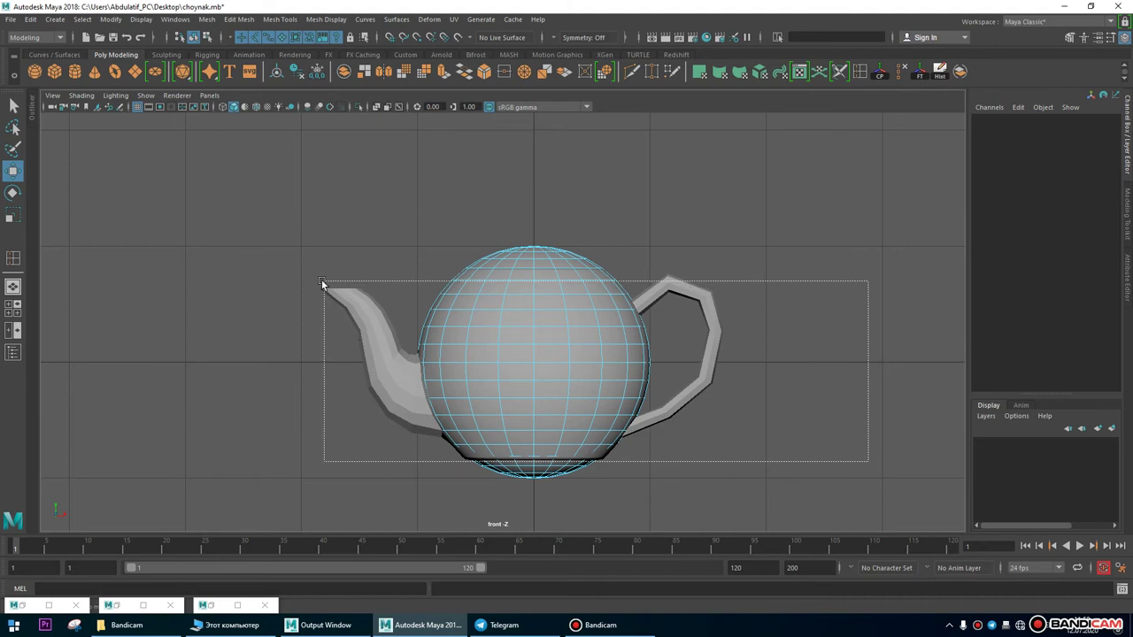
left_click_drag(321, 283, 323, 284)
left_click_drag(327, 354, 335, 280)
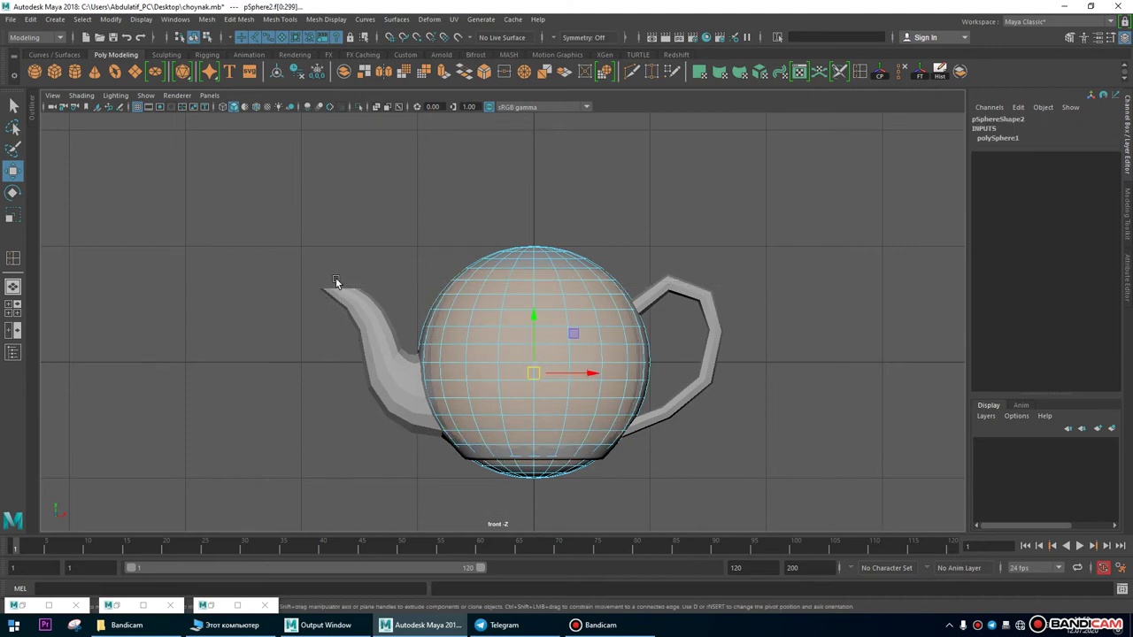
key("Delete")
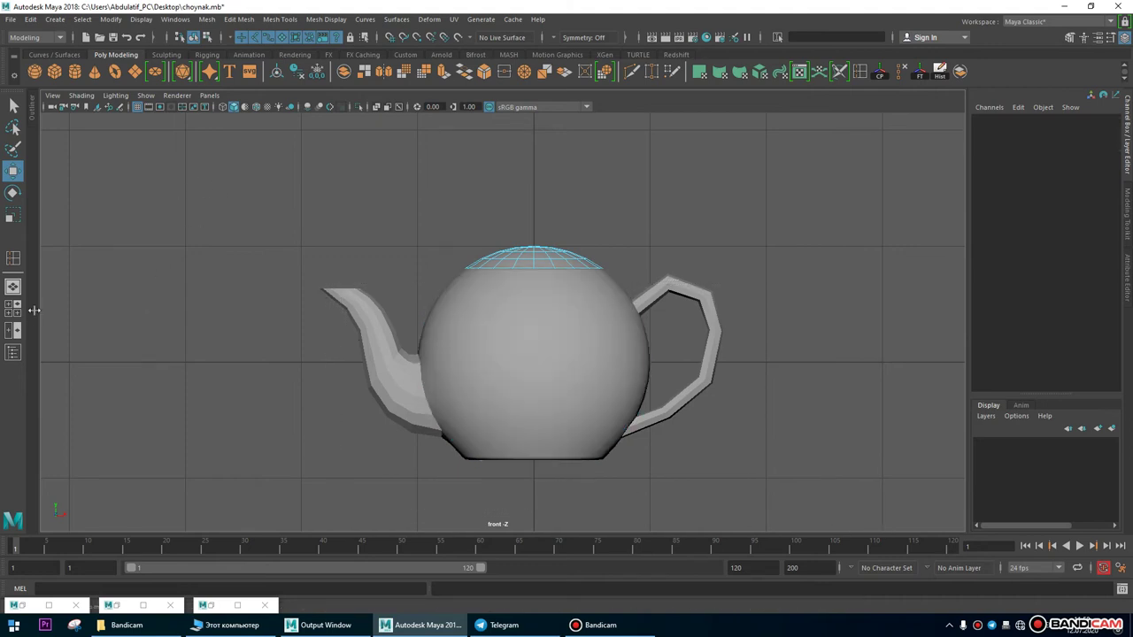
Select the cap as an object and raise it above the teapot's opening to about 0.375 in Translate Y.
left_click(12, 286)
left_click_drag(539, 330, 521, 313, "alt")
right_click_drag(481, 293, 567, 231)
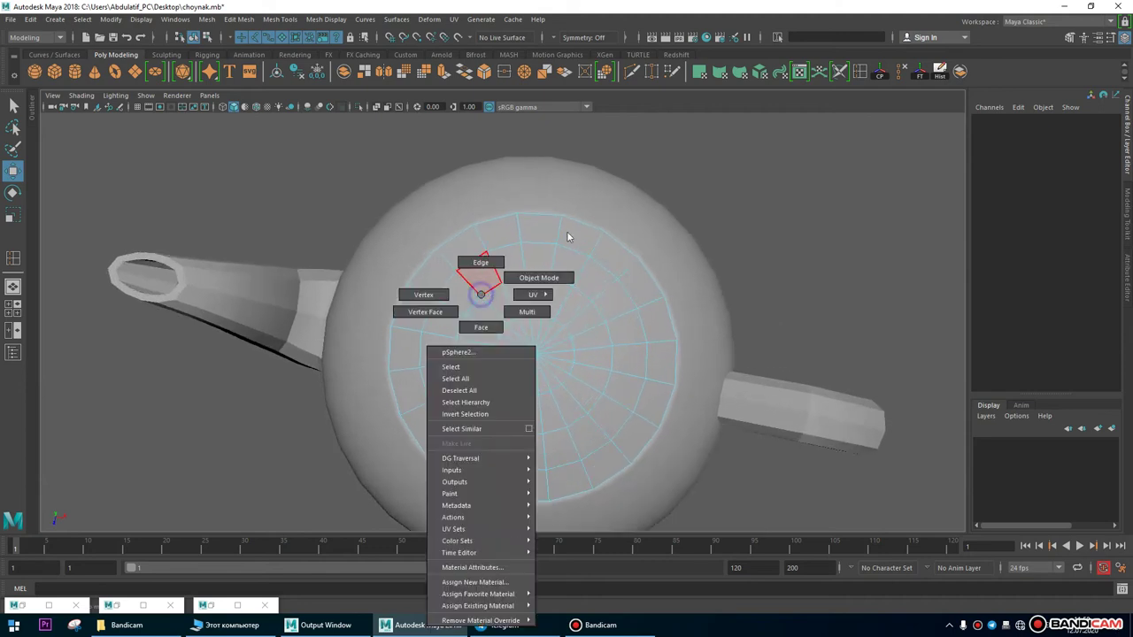
left_click(752, 282)
left_click_drag(629, 331, 627, 258, "alt")
left_click(531, 258)
left_click(528, 221)
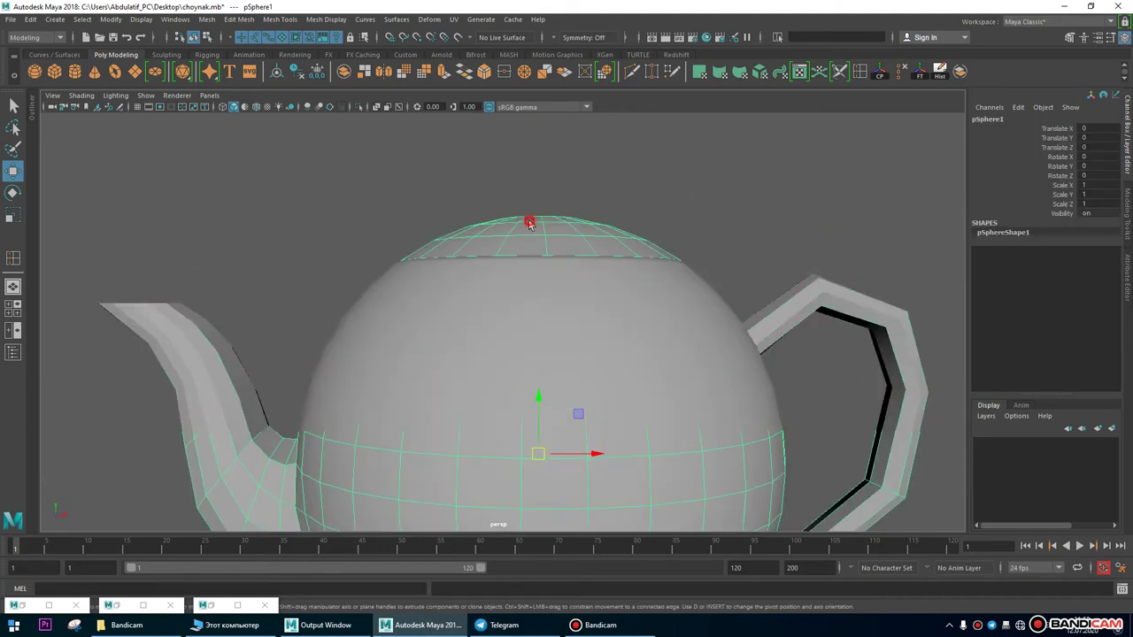
left_click(466, 316)
left_click_drag(458, 341, 490, 312, "alt")
left_click_drag(536, 217, 537, 133)
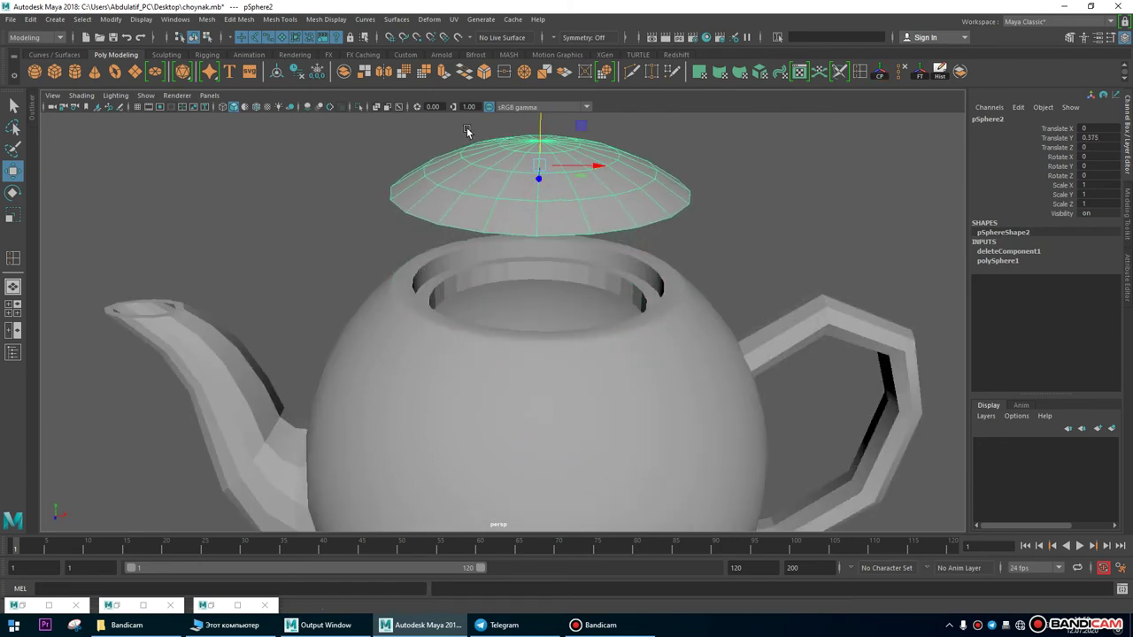
Examine the stepped ledge inside the teapot's opening where the lid has to fit.
scroll(582, 350, "up", 3)
right_click_drag(581, 349, 713, 425, "alt")
left_click_drag(713, 425, 286, 255, "alt")
left_click(295, 236)
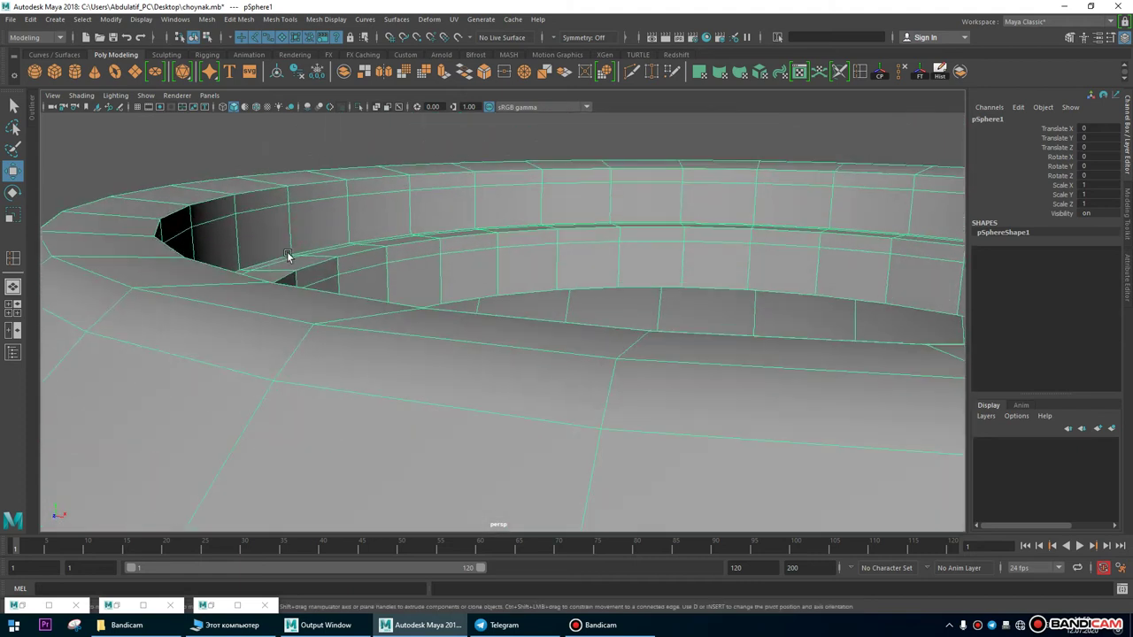
left_click_drag(840, 388, 852, 346, "alt")
right_click_drag(852, 346, 455, 245, "alt")
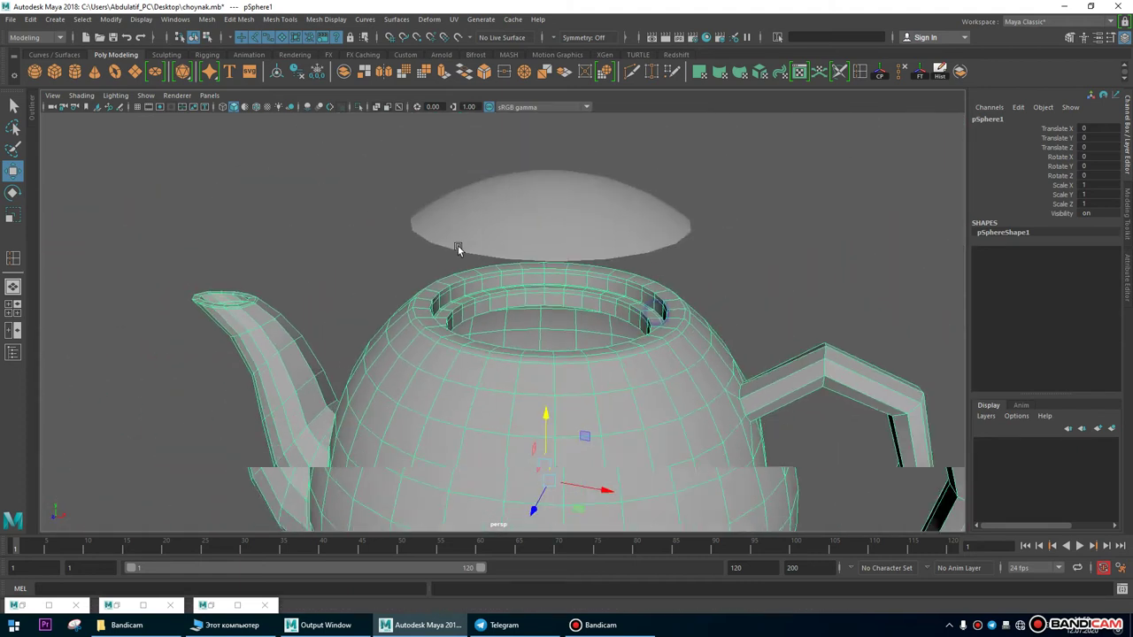
Extrude the lid's bottom border edge loop straight down into a short vertical wall.
left_click(585, 204)
left_click_drag(561, 182, 560, 168, "alt")
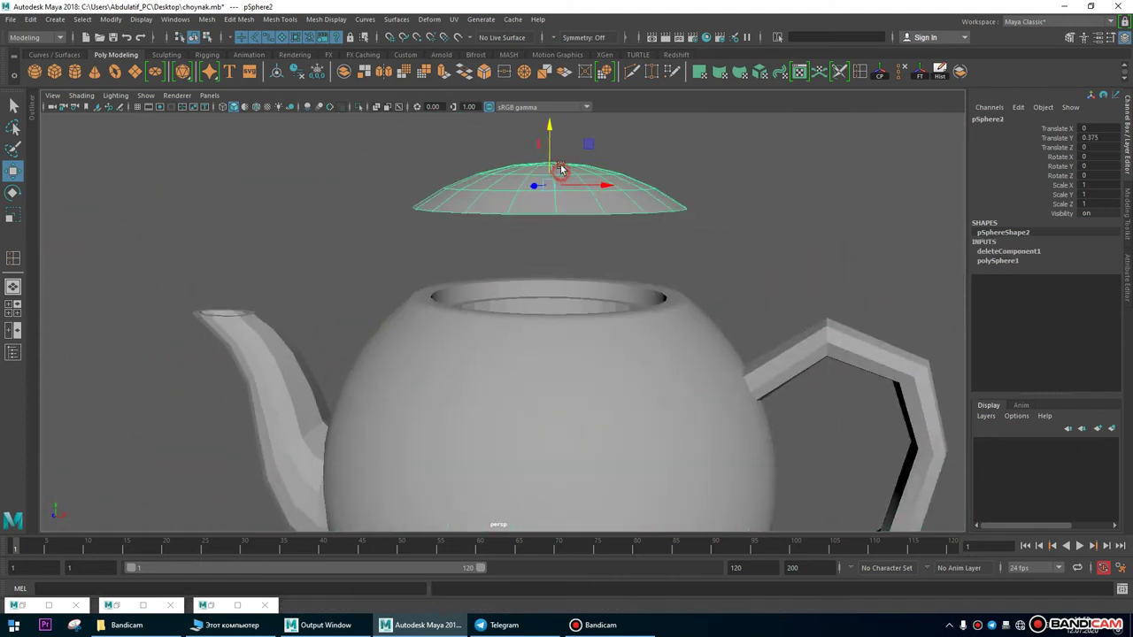
right_click_drag(472, 203, 451, 210)
left_click(452, 209)
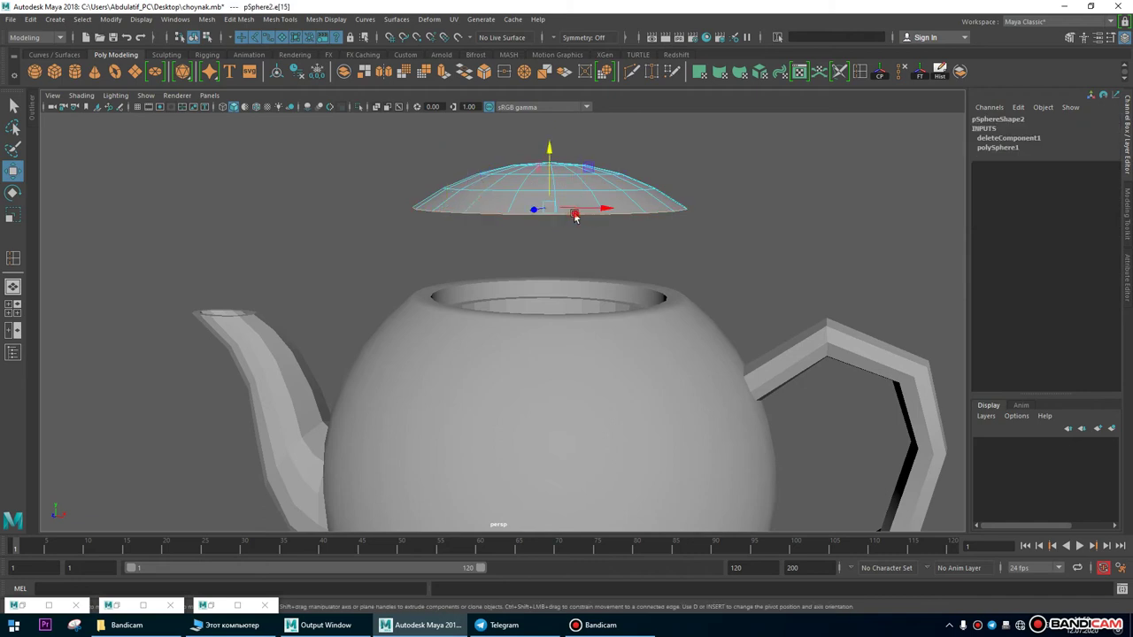
left_click_drag(549, 158, 555, 166)
left_click_drag(480, 290, 460, 291, "alt")
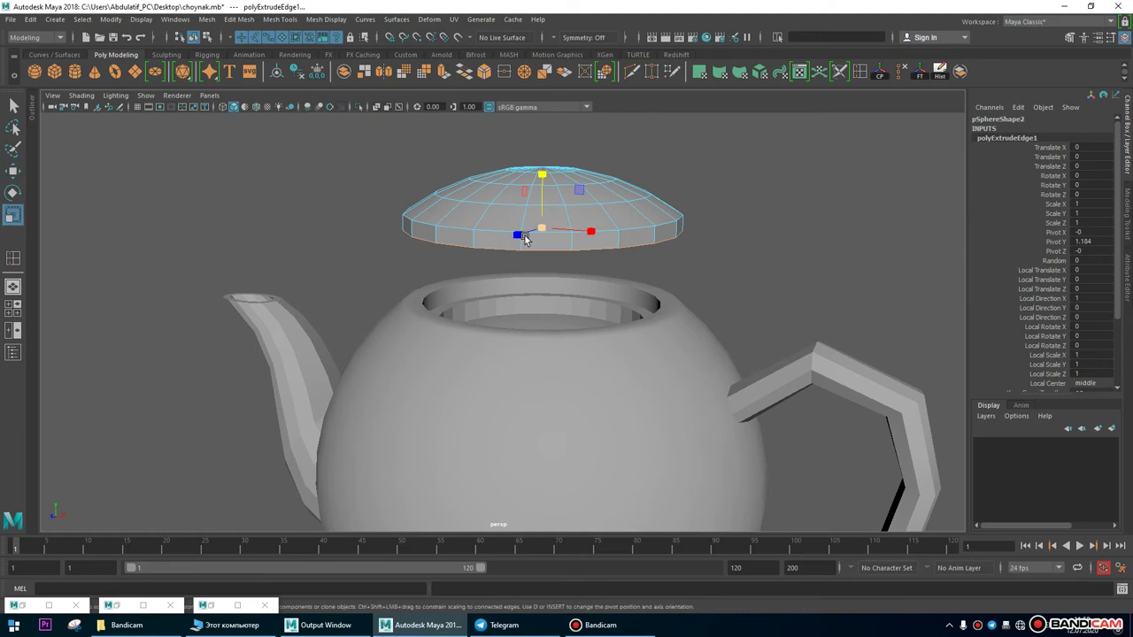
Extrude the lid's bottom border edge loop and scale it inward into a narrow horizontal ledge.
scroll(554, 216, "up", 10)
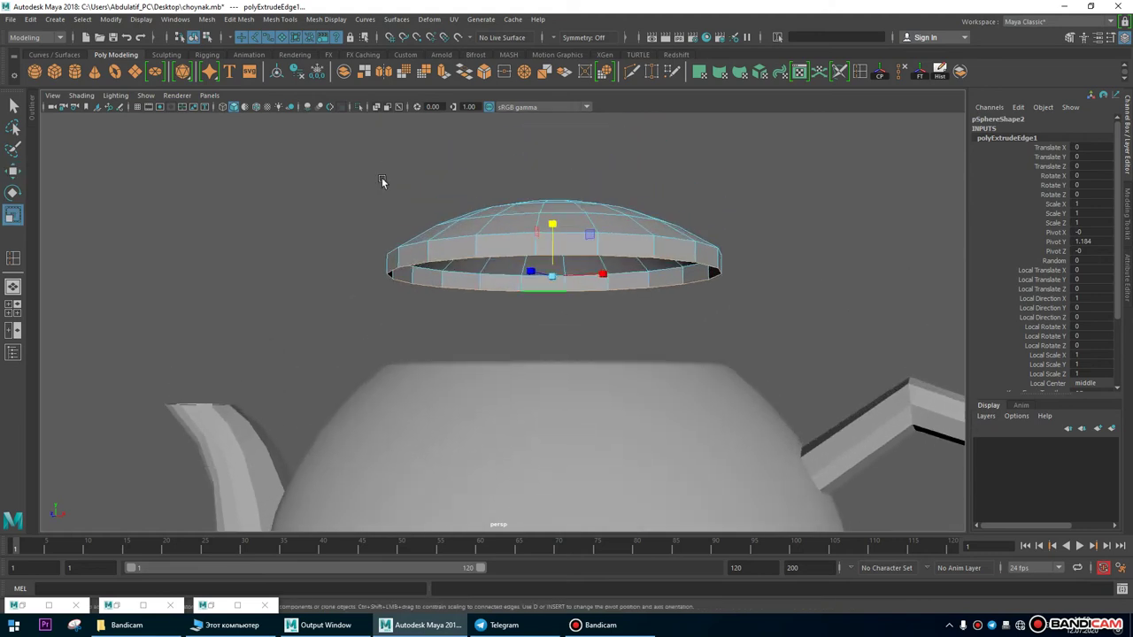
left_click(175, 19)
mouse_move(242, 24)
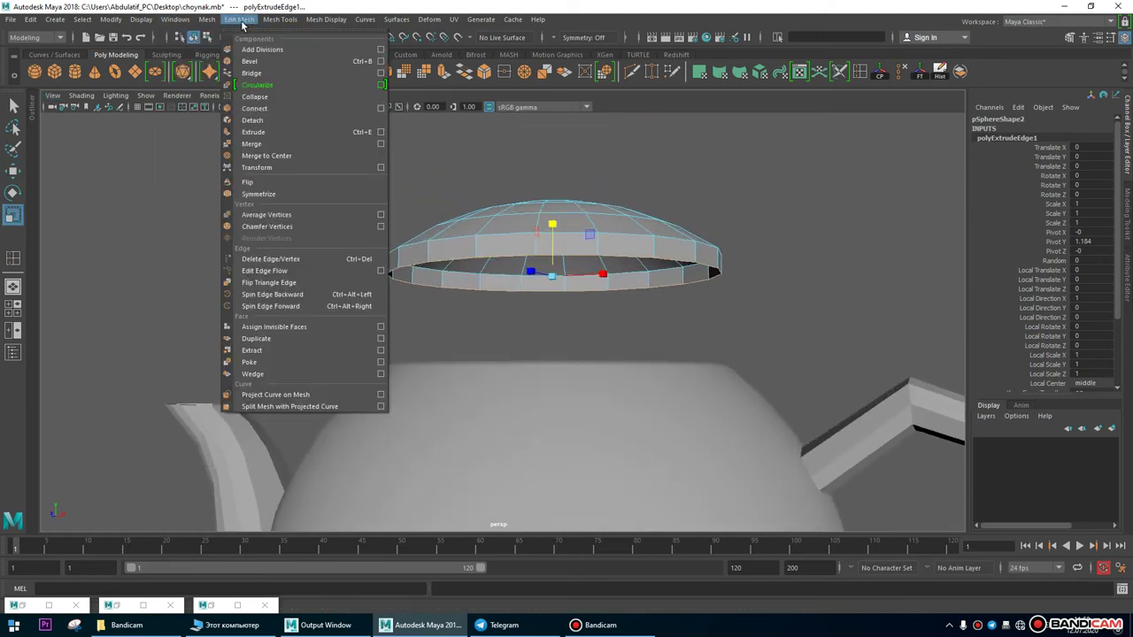
left_click(254, 132)
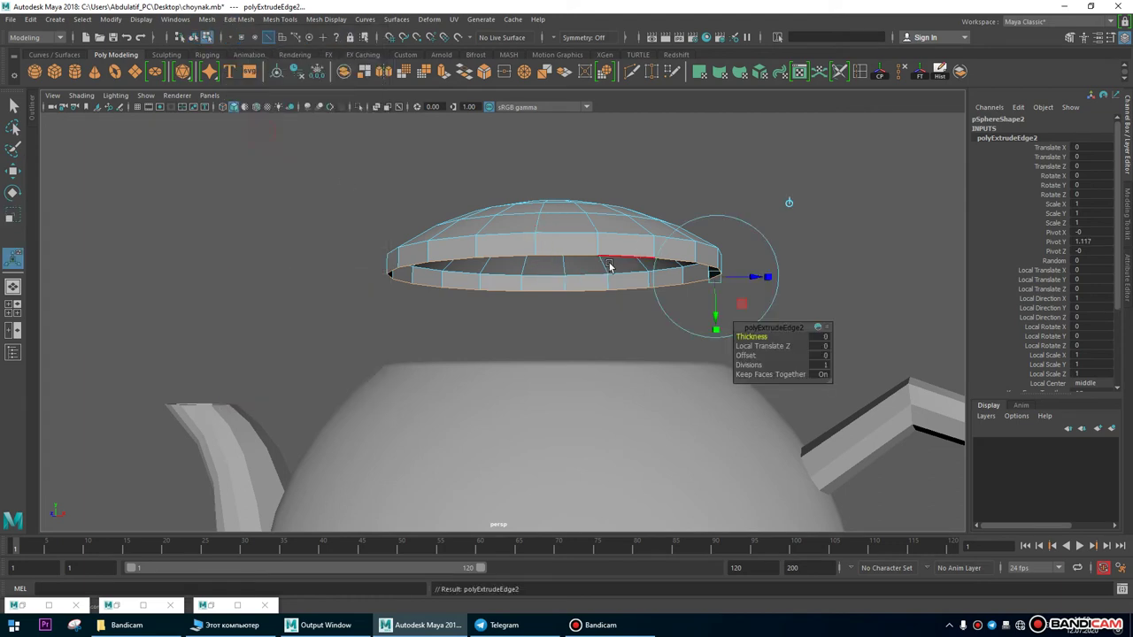
key("r")
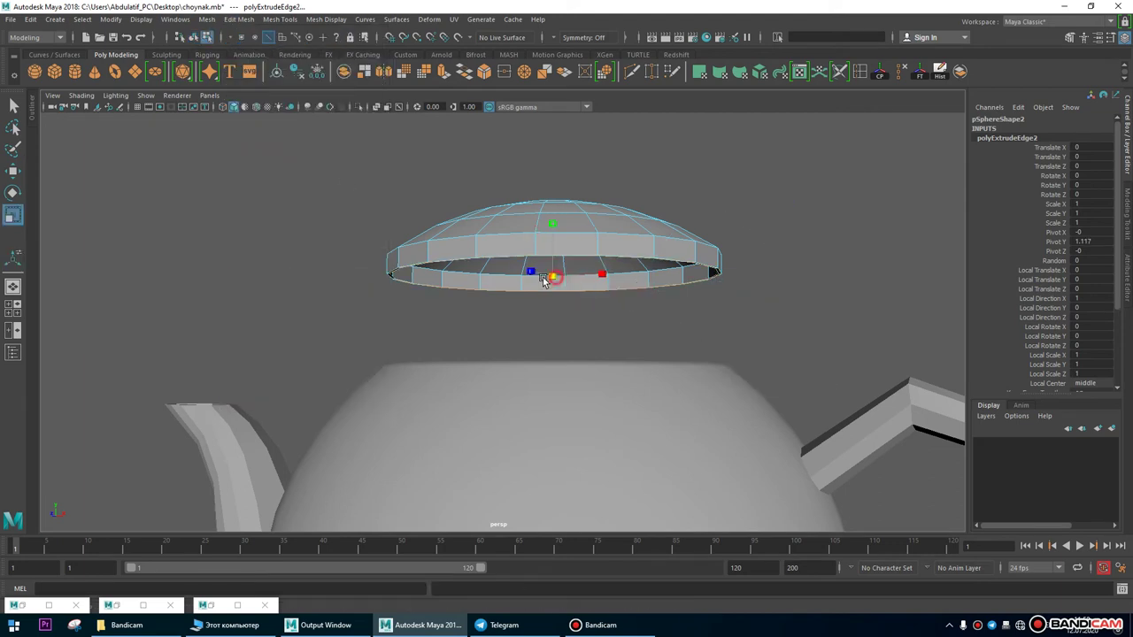
left_click_drag(525, 278, 507, 326, "alt")
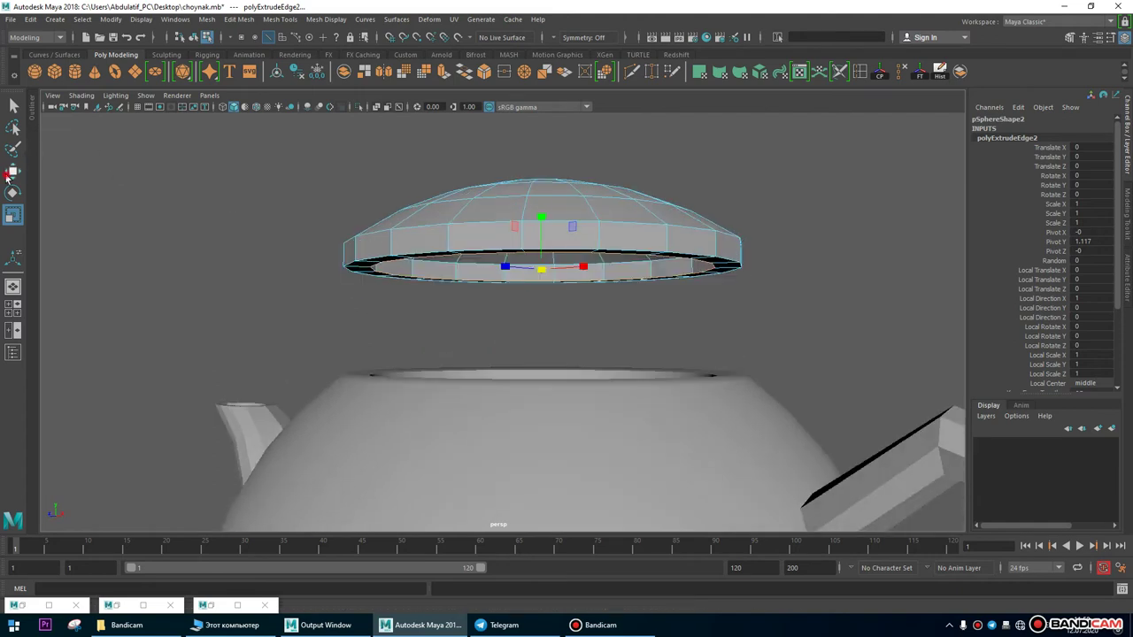
Extrude the ledge's inner edge loop straight down into a second short vertical wall beneath the lid.
left_click(245, 23)
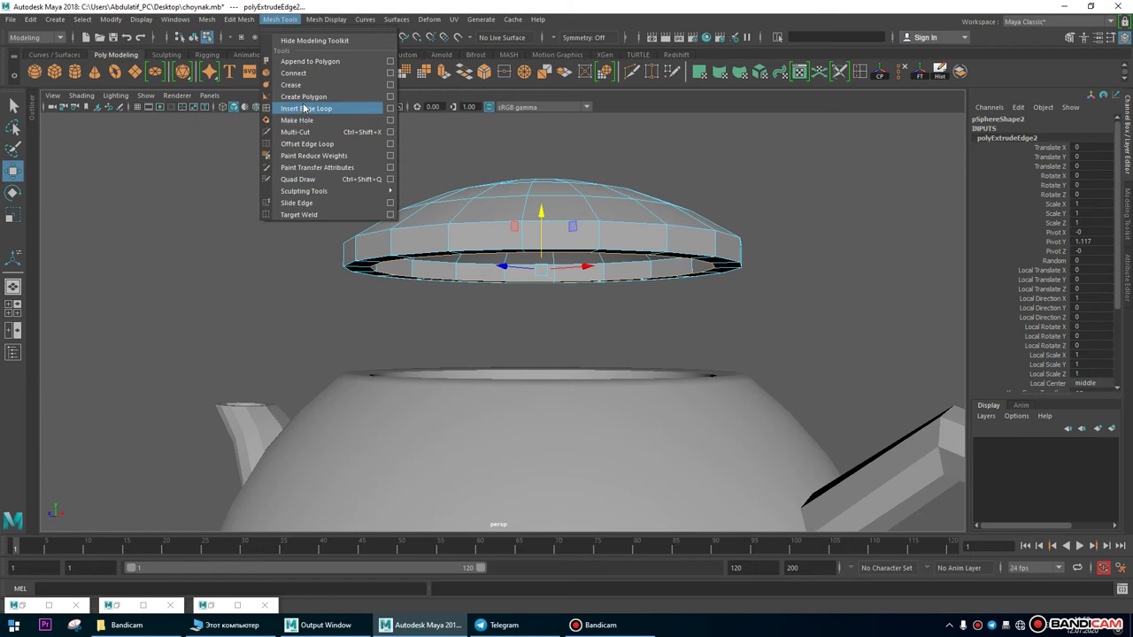
left_click(266, 138)
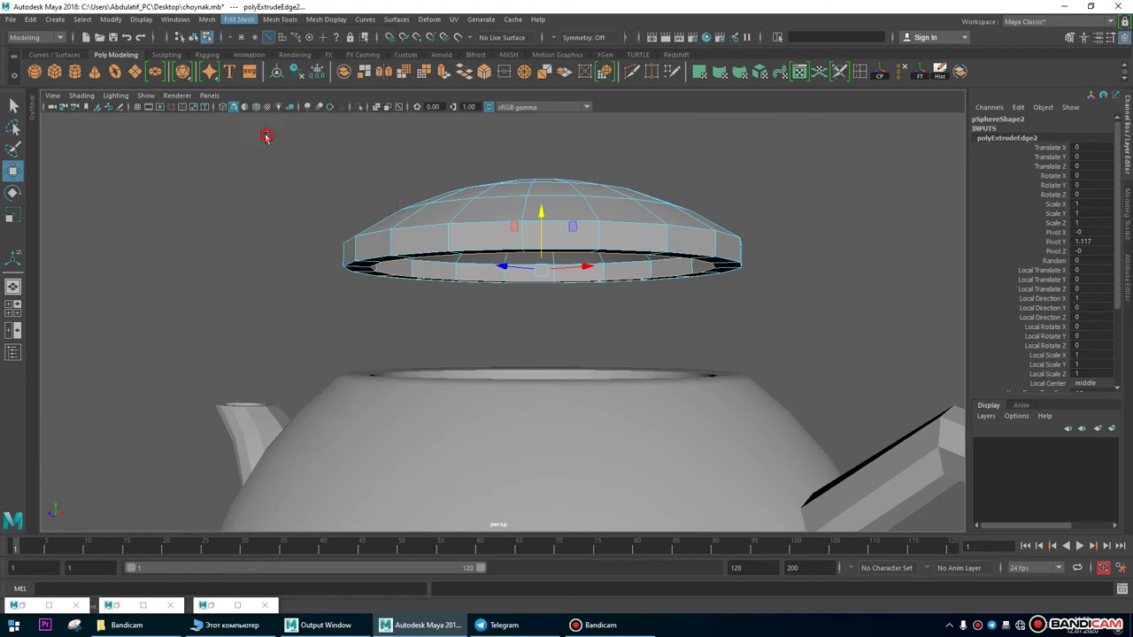
left_click(15, 174)
left_click_drag(539, 206, 391, 346)
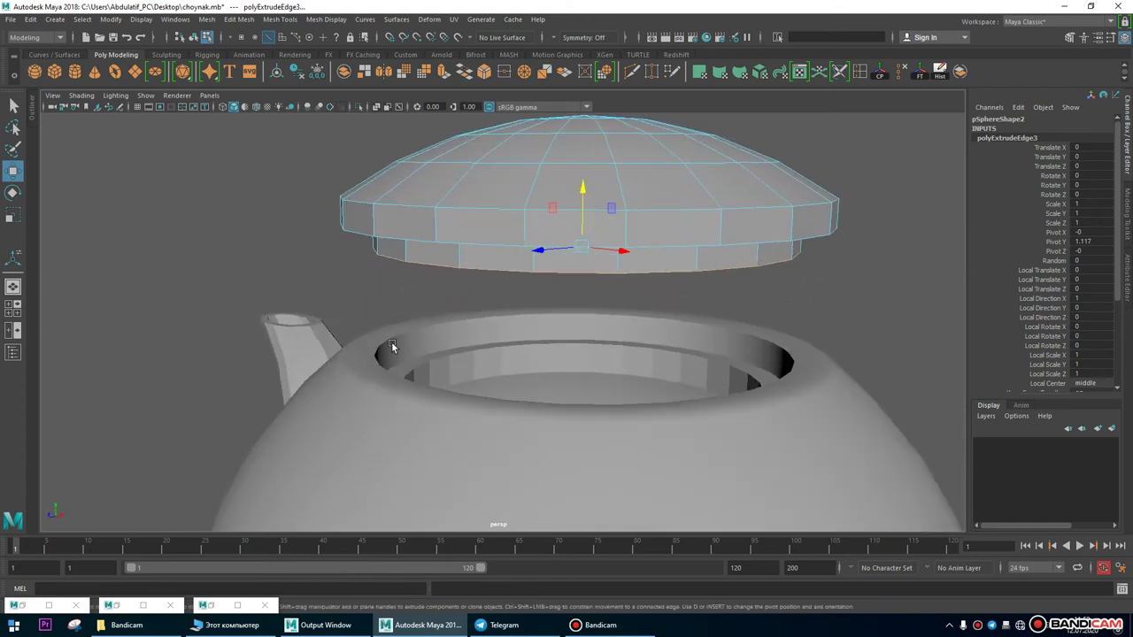
Extrude the lower wall's bottom edge loop and scale it inward into a second flat ring on the lid's underside.
right_click_drag(463, 239, 658, 328, "alt")
left_click_drag(420, 357, 250, 197, "alt")
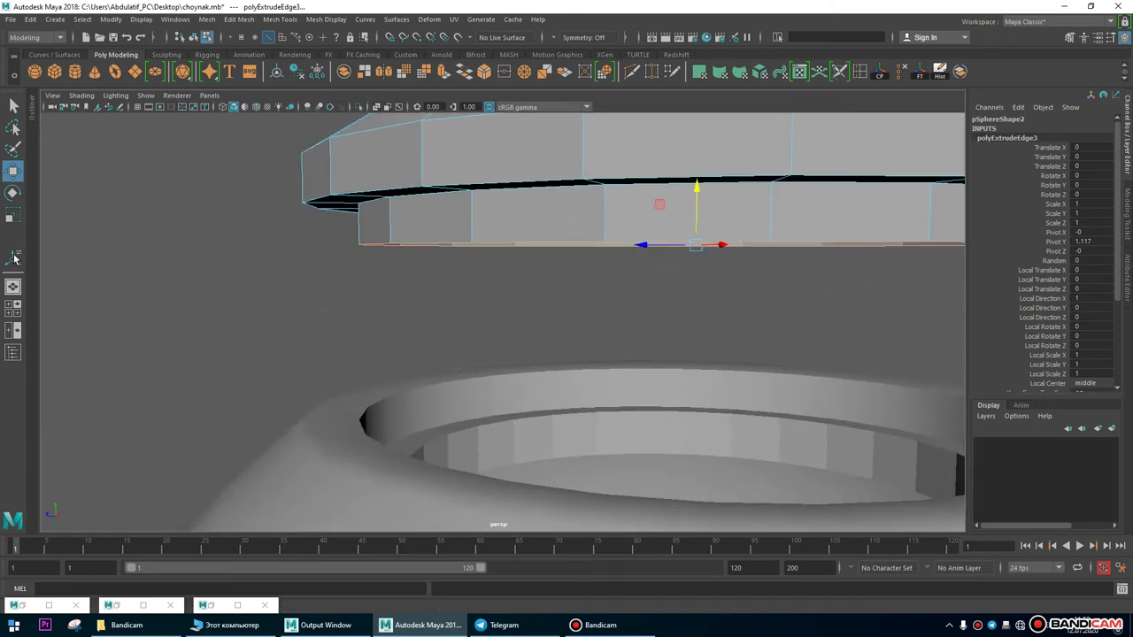
left_click(246, 18)
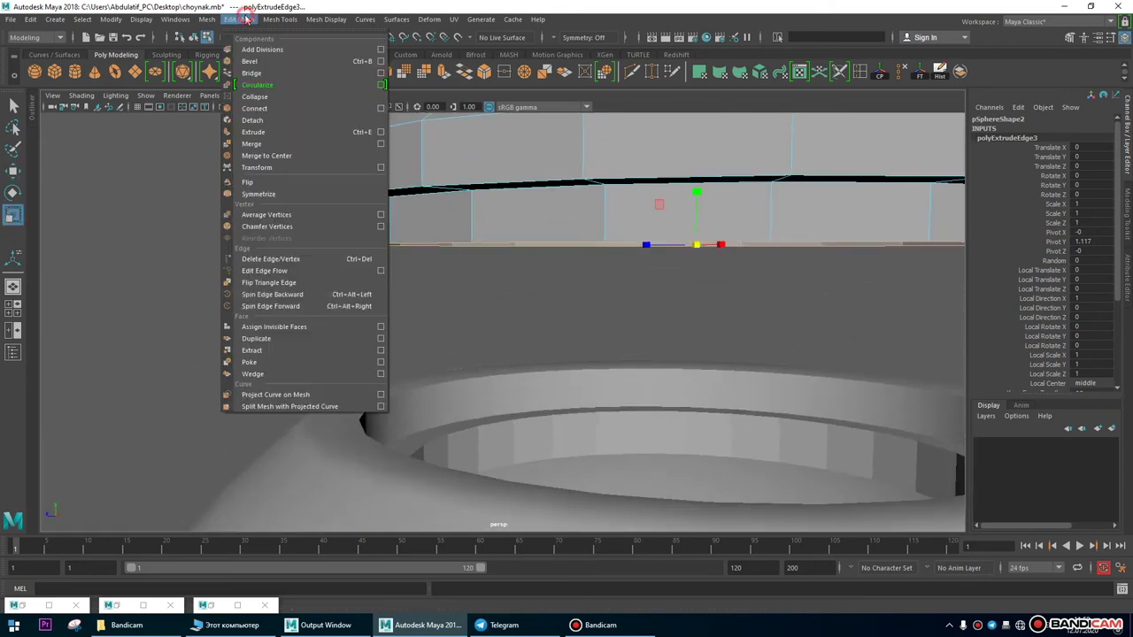
left_click(253, 132)
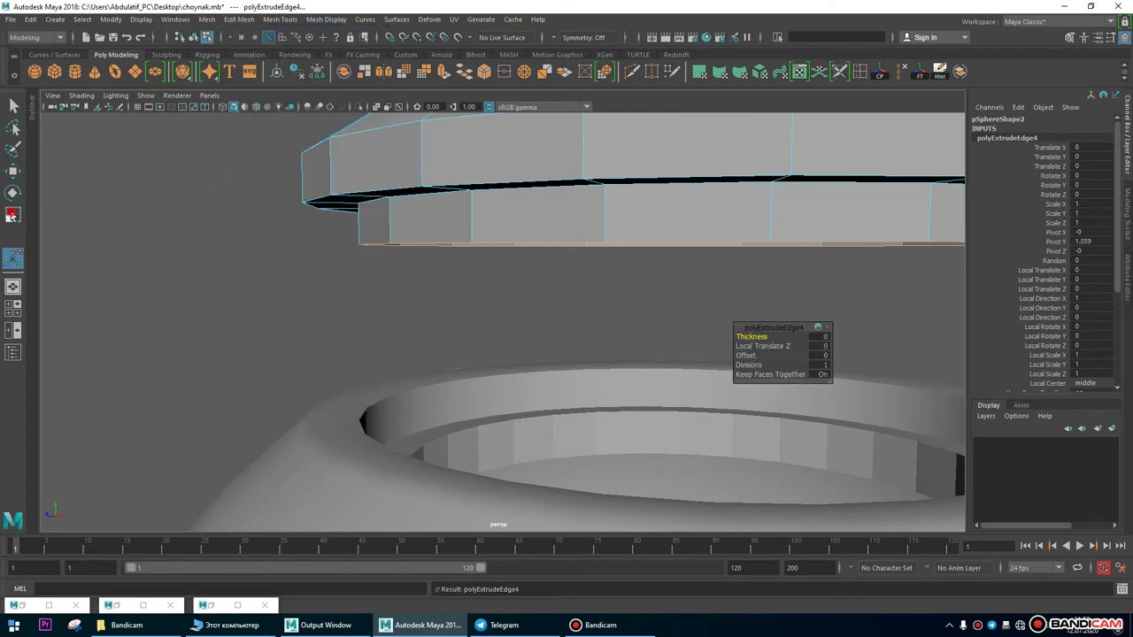
left_click(12, 215)
scroll(824, 263, "down", 3)
scroll(799, 296, "up", 3)
scroll(814, 324, "down", 4)
left_click_drag(776, 324, 713, 369, "alt")
left_click_drag(531, 332, 584, 352, "alt")
right_click_drag(584, 351, 858, 488, "alt")
left_click_drag(857, 488, 516, 255, "alt")
right_click_drag(553, 346, 473, 203, "alt")
left_click_drag(473, 202, 489, 254, "alt")
right_click_drag(489, 254, 486, 263, "alt")
left_click_drag(486, 263, 649, 380, "alt")
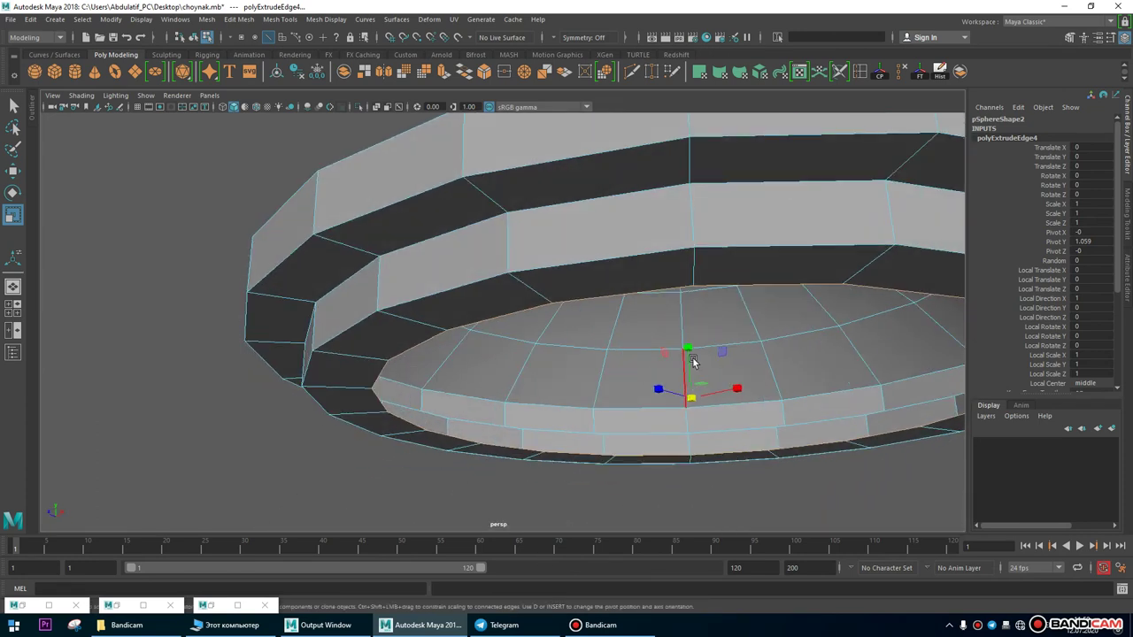
Extrude the second ring's inner edge loop straight up into a tall inner wall and return to object selection.
left_click_drag(690, 348, 688, 337)
key("ctrl+z")
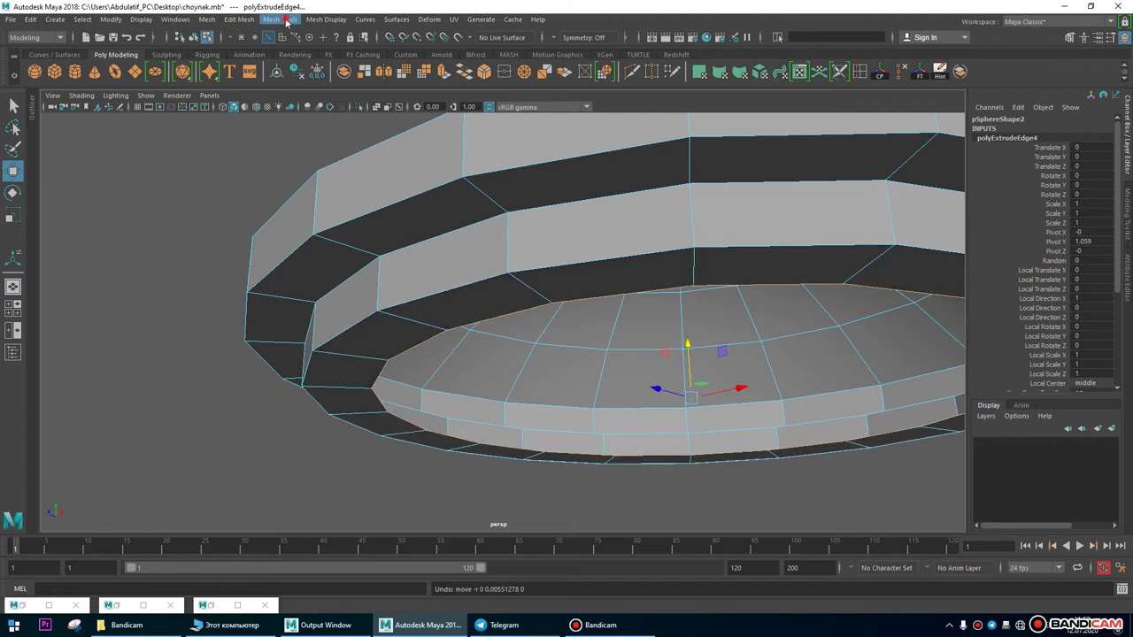
left_click(288, 19)
mouse_move(244, 18)
left_click(253, 132)
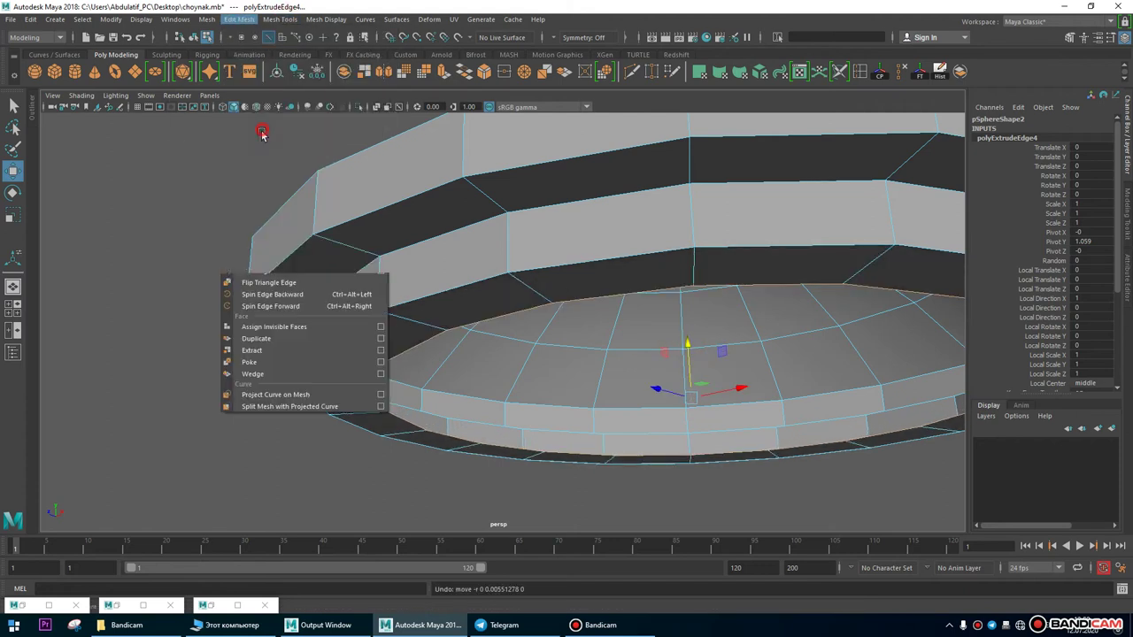
left_click(13, 170)
left_click_drag(683, 350, 673, 201)
left_click_drag(713, 405, 659, 292, "alt")
key("F8")
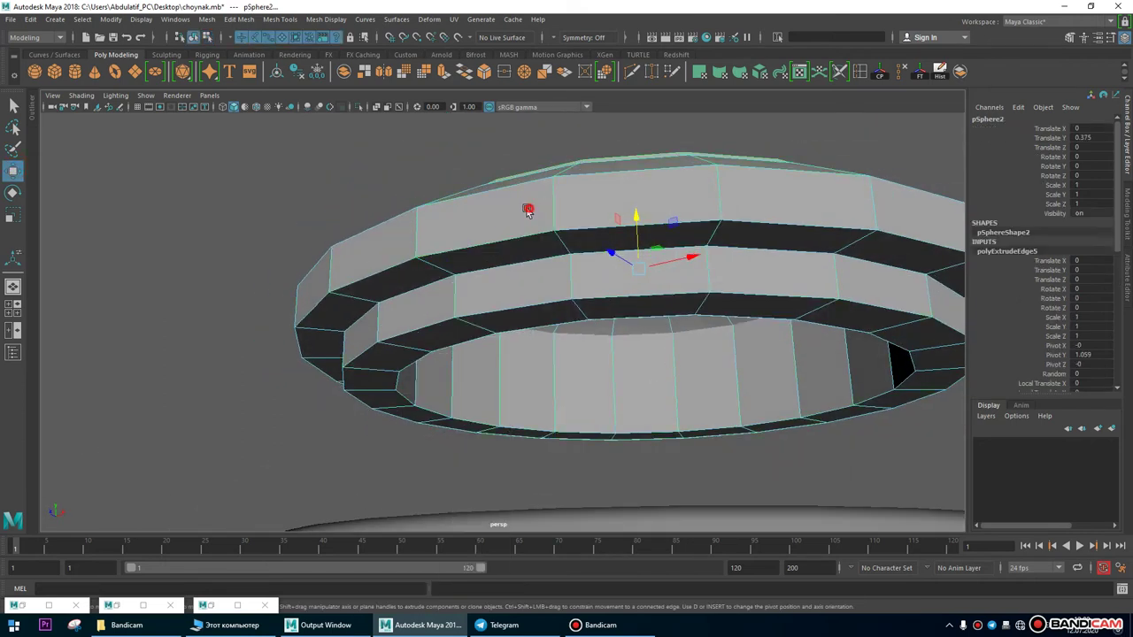
Isolate the lid and collapse the inner wall's top edge loop toward the center below the dome, closing the underside.
left_click(359, 107)
right_click_drag(367, 116, 744, 445, "alt")
left_click_drag(744, 446, 727, 354, "alt")
key("F10")
left_click_drag(736, 222, 655, 335, "alt")
double_click(655, 336)
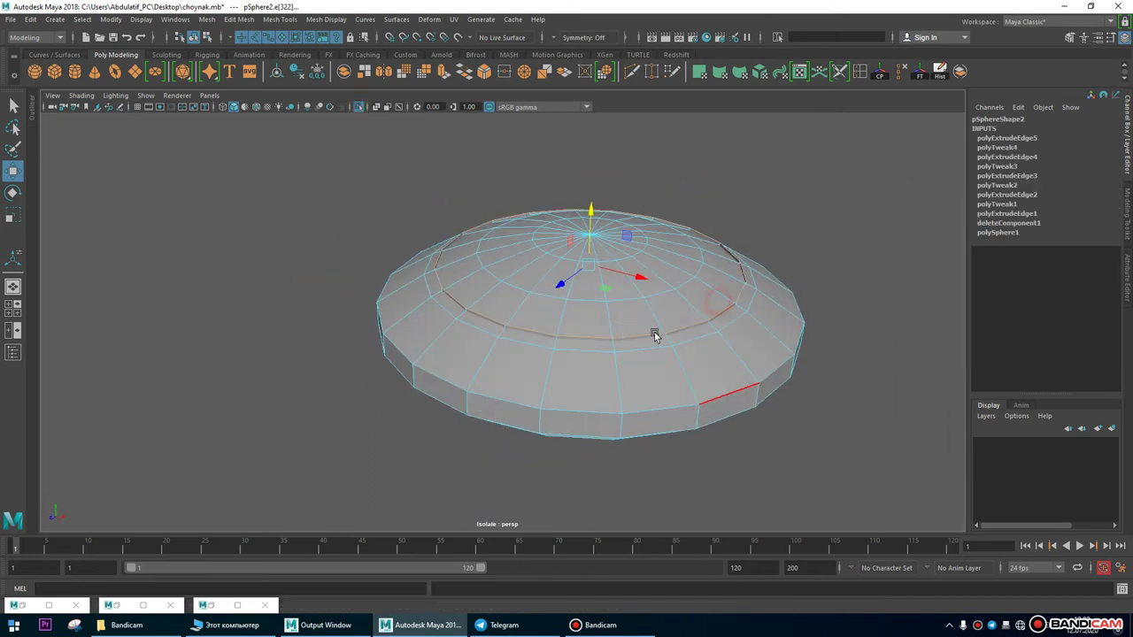
left_click_drag(595, 235, 499, 379, "alt")
left_click(393, 319)
scroll(463, 387, "down", 3)
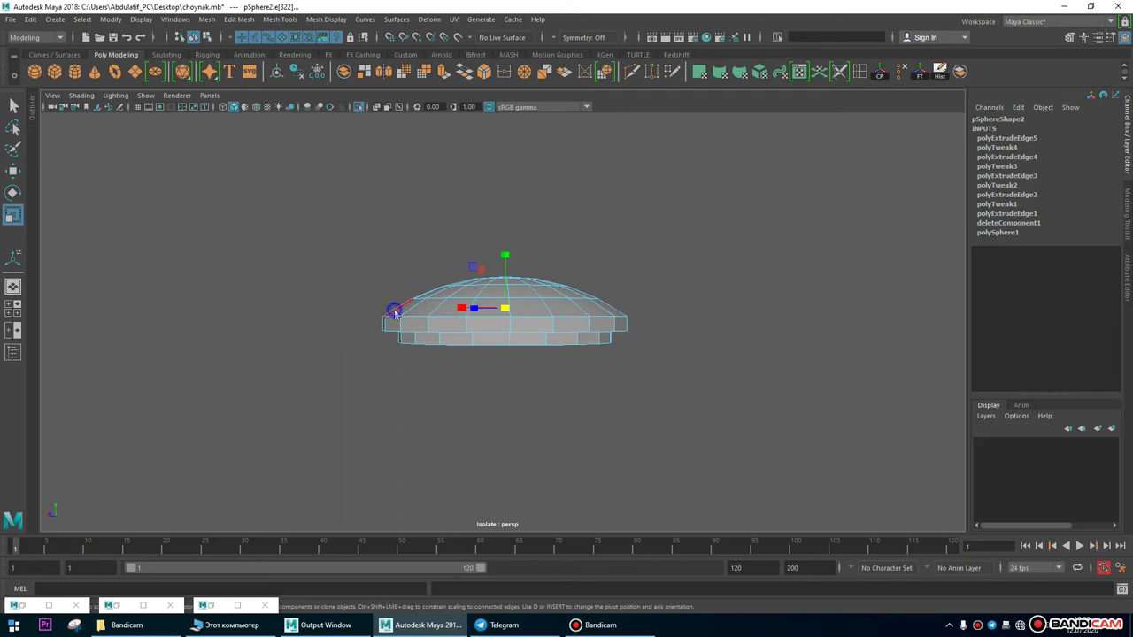
left_click(734, 260)
left_click_drag(612, 343, 463, 278, "alt")
left_click(464, 278)
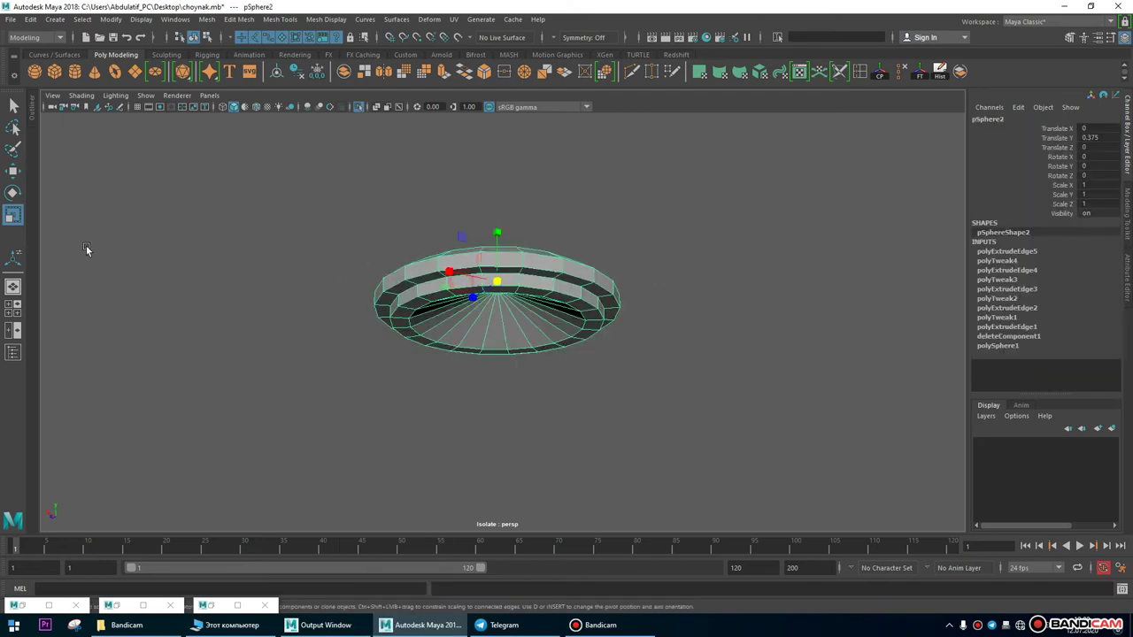
Show the whole teapot again and lower the lid onto its opening to about 0.072 in Translate Y.
left_click(359, 107)
left_click_drag(495, 372, 380, 218, "alt")
right_click_drag(625, 356, 594, 352, "alt")
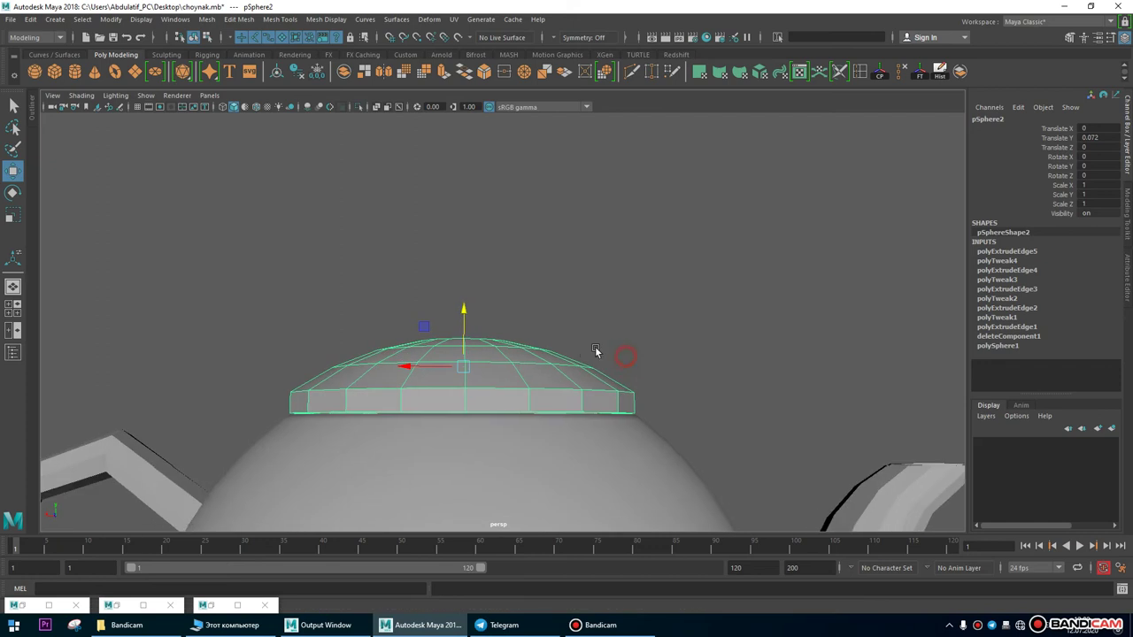
In the front view with X-ray shading, lower the lid into the opening to about 0.04 in Translate Y.
key("space")
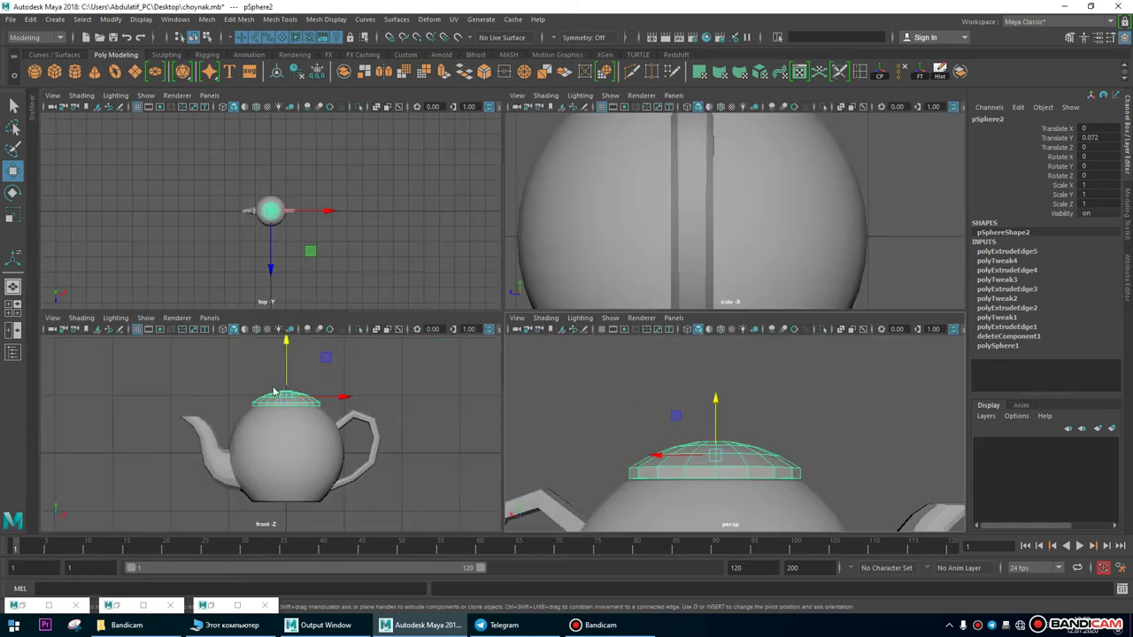
key("space")
right_click_drag(656, 401, 617, 465, "alt")
right_click_drag(752, 279, 781, 257)
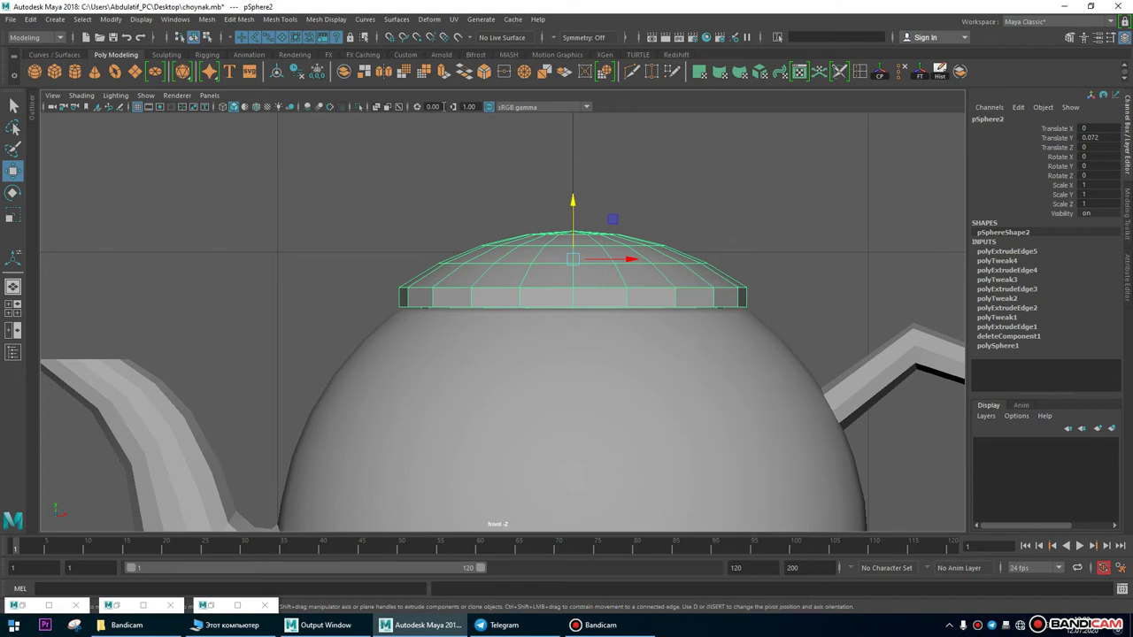
left_click_drag(394, 123, 617, 325, "alt")
right_click_drag(617, 325, 666, 316, "alt")
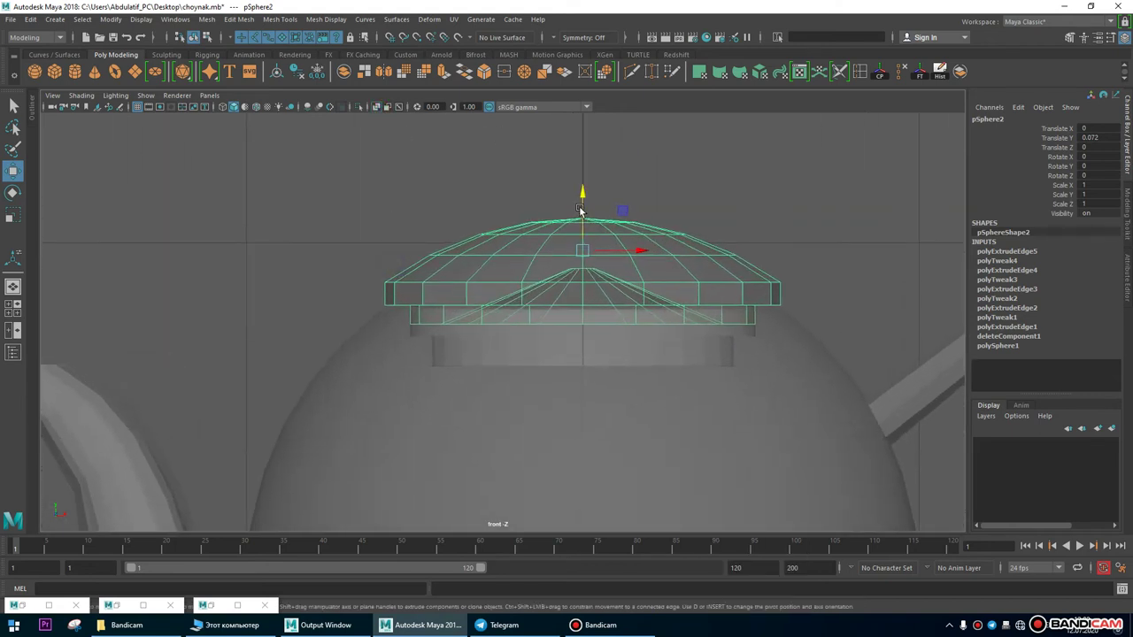
left_click_drag(583, 192, 584, 205)
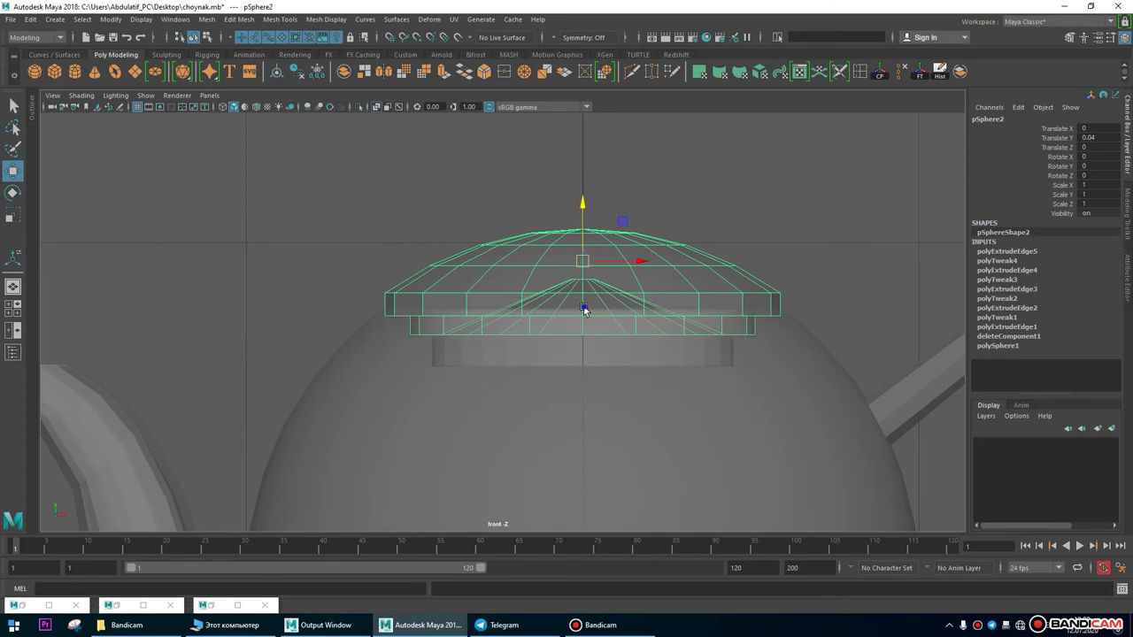
Delete the lid made from the sphere cap.
scroll(610, 309, "down", 3)
key("Delete")
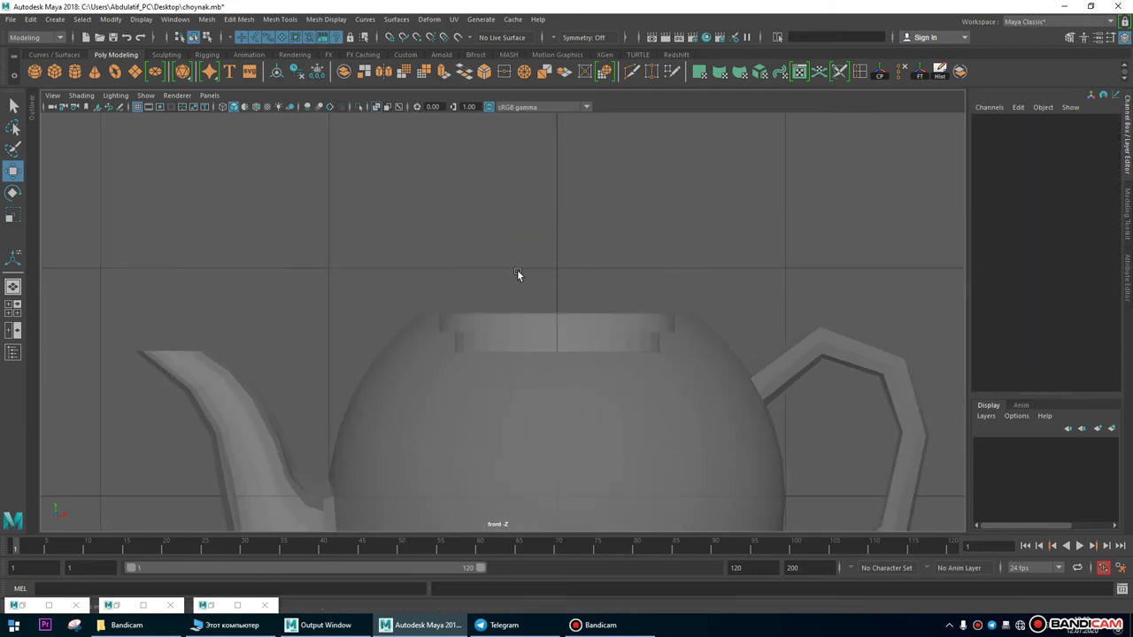
Duplicate the whole teapot in the perspective view and raise the copy to about 2.599 in Translate Y.
left_click(12, 286)
left_click_drag(673, 416, 590, 339, "alt")
left_click(600, 358)
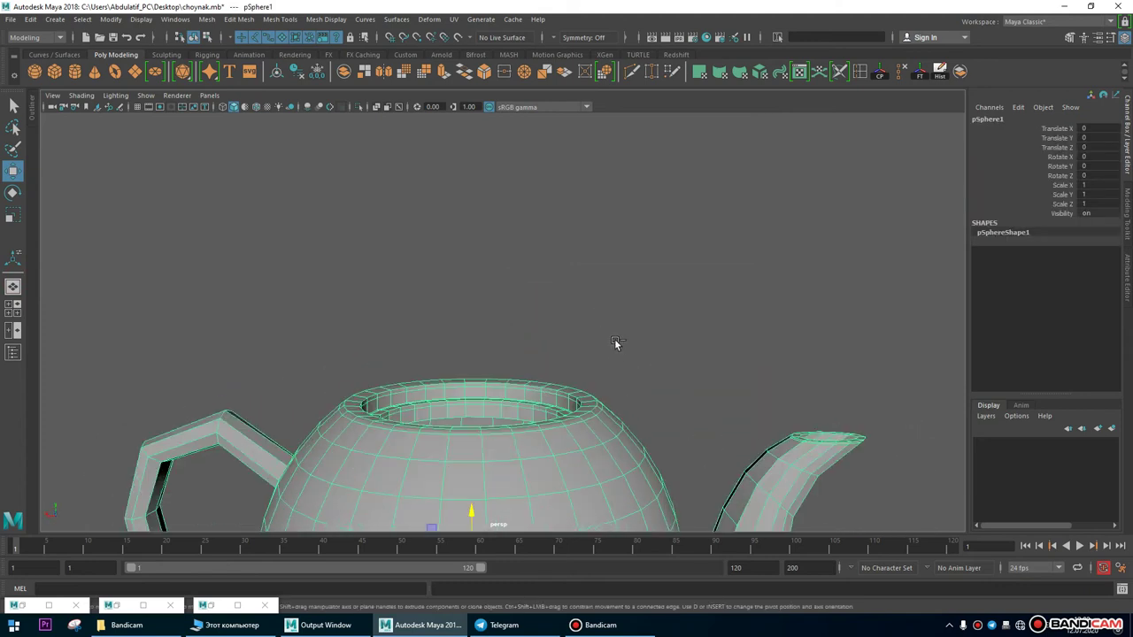
key("ctrl+z")
key("ctrl+z")
key("ctrl+z")
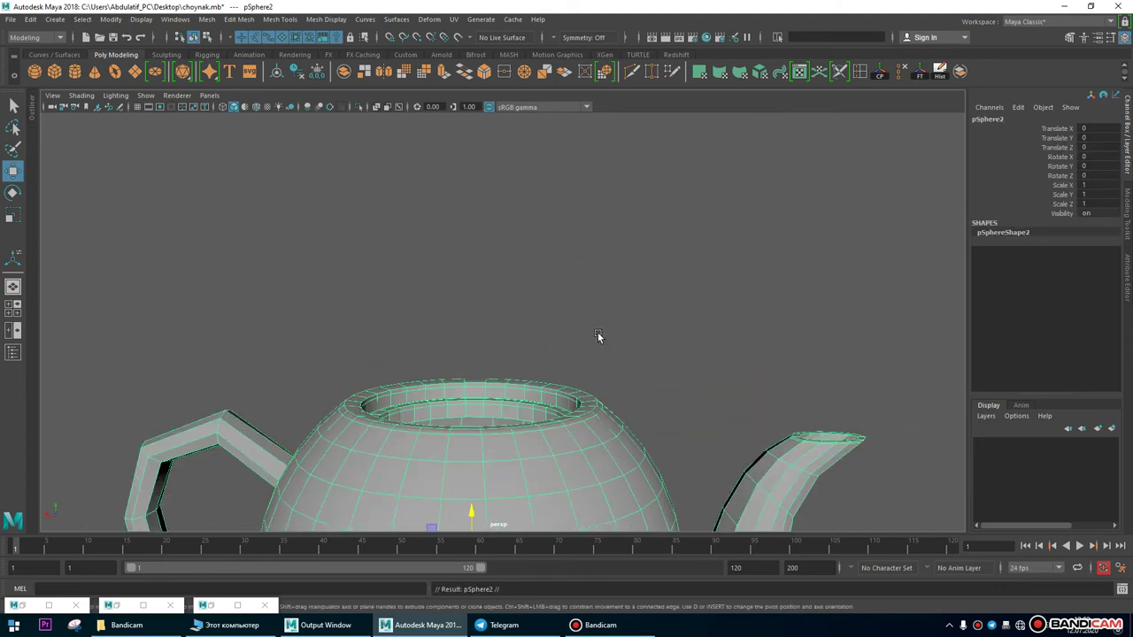
middle_click_drag(485, 335, 487, 106)
left_click_drag(486, 106, 543, 256, "alt")
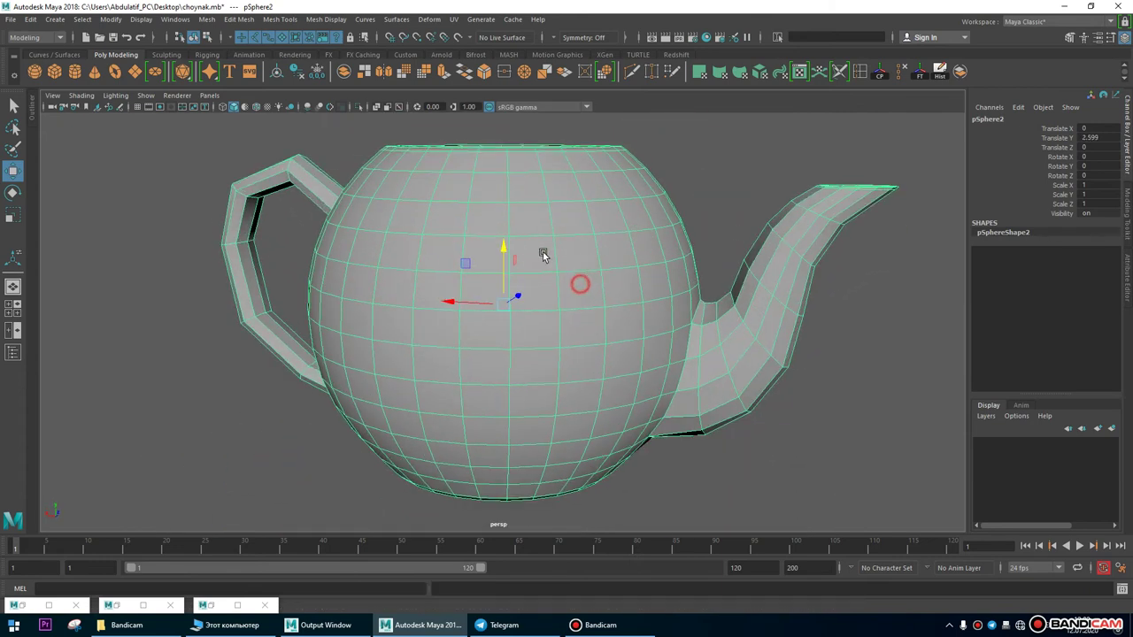
Delete the face ring below the copy's rim and all connected lower body faces, keeping only the opening's rim.
key("F11")
left_click(422, 184)
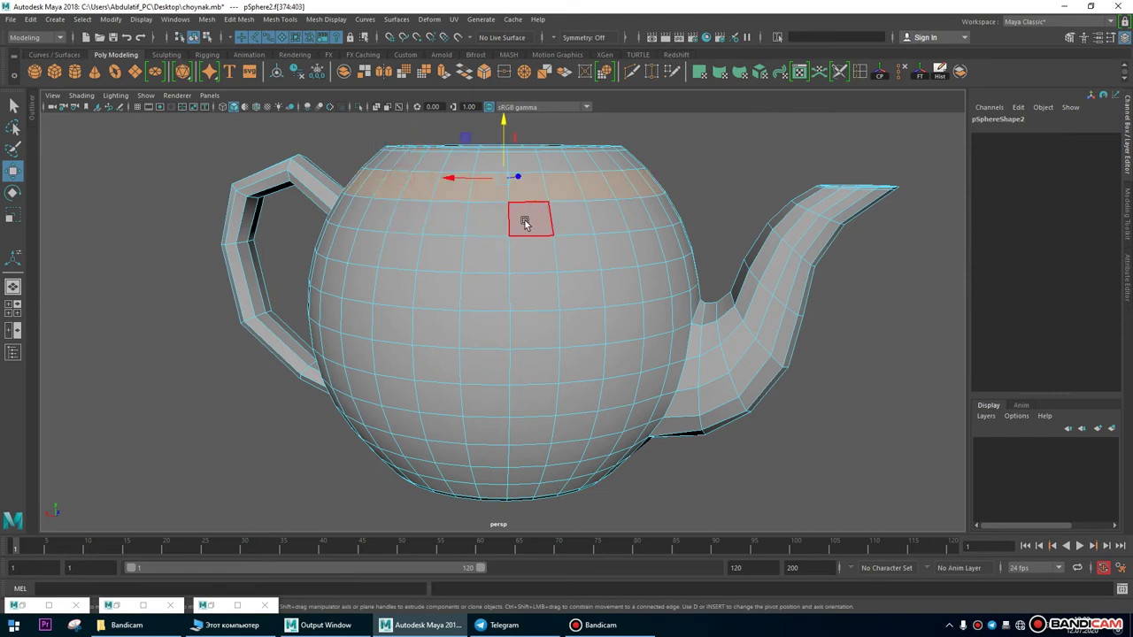
key("Delete")
double_click(560, 226)
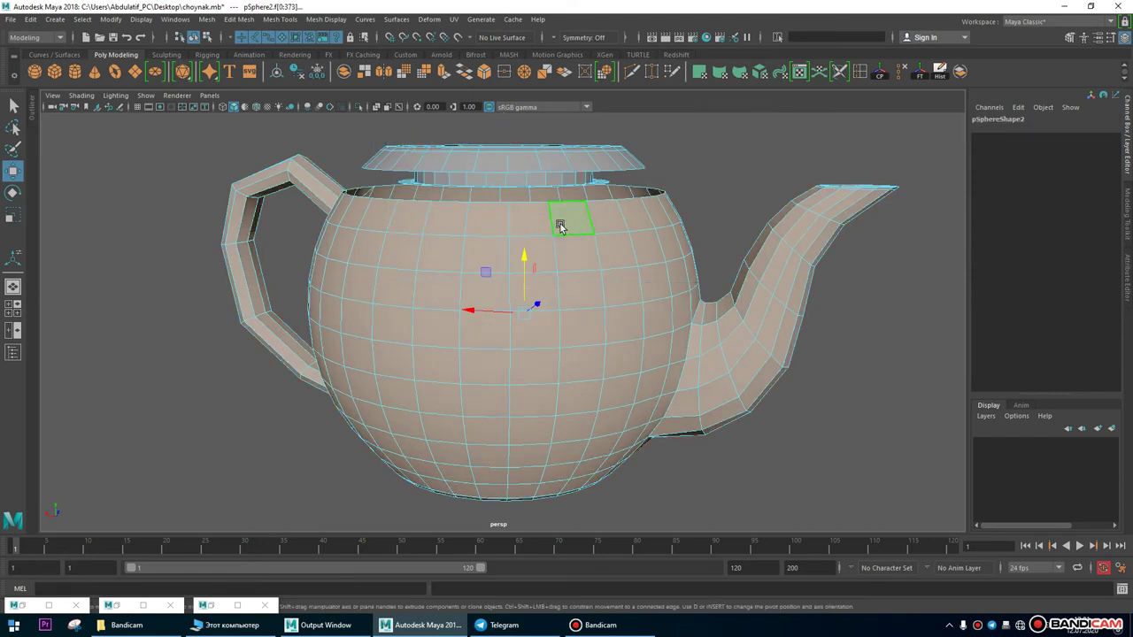
key("Delete")
Delete the extra edge loop on the rim's outer slope just below its top edge.
left_click_drag(561, 227, 521, 416, "alt")
left_click_drag(620, 332, 265, 246, "alt")
right_click_drag(266, 245, 518, 298, "alt")
left_click_drag(519, 298, 507, 398, "alt")
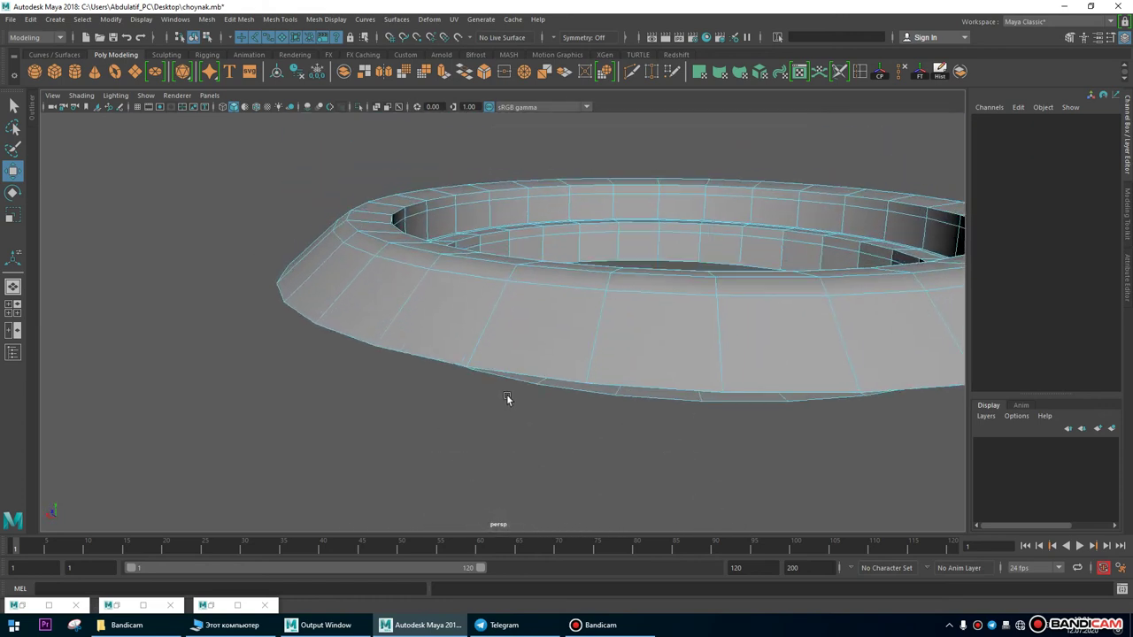
left_click(355, 247)
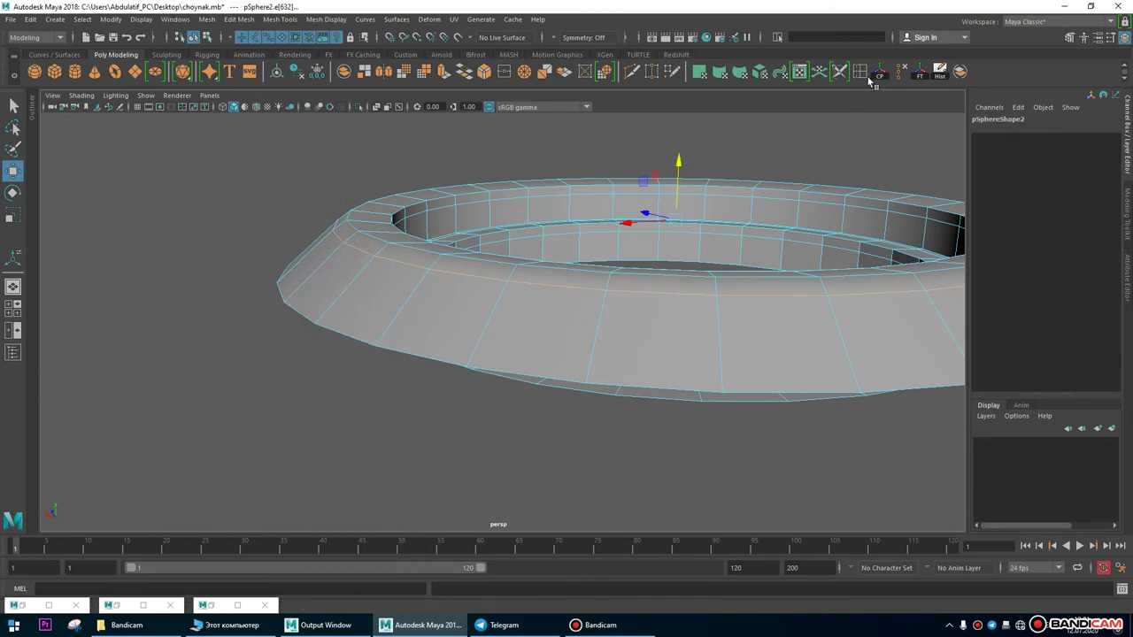
key("Delete")
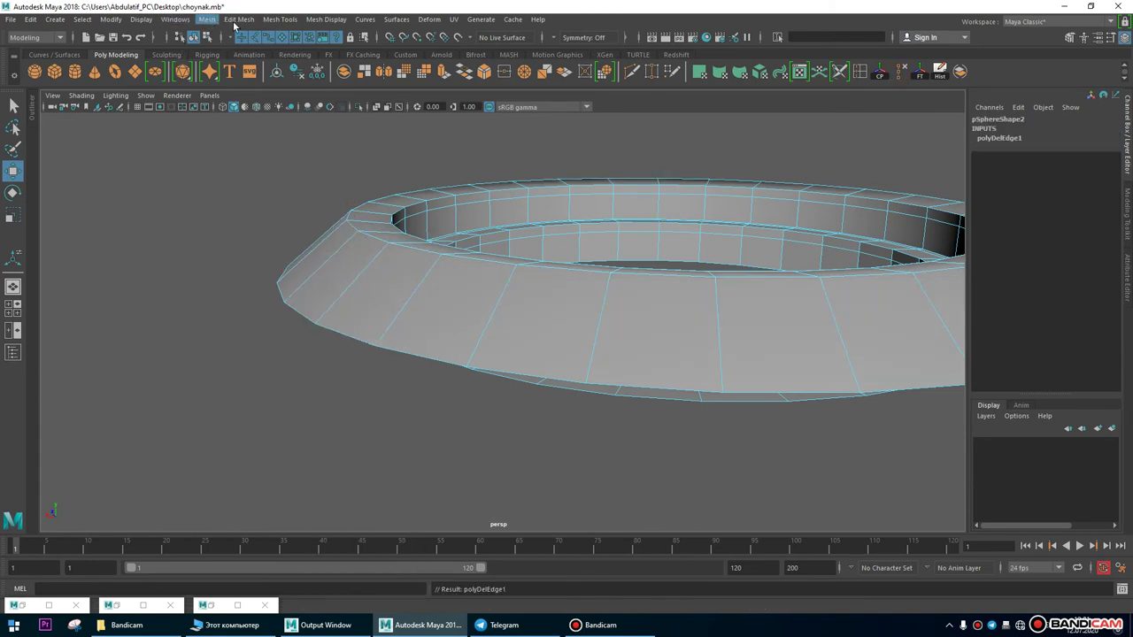
left_click(237, 19)
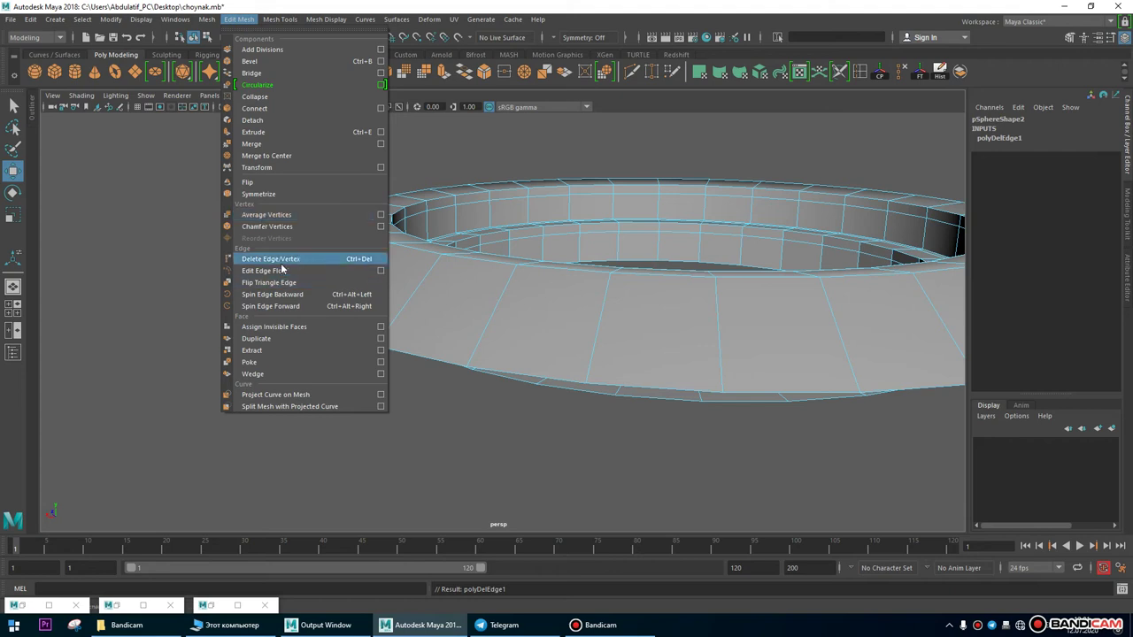
left_click(682, 393)
Delete the two adjoining flat face rings at the bottom of the rim copy, one after the other.
left_click_drag(683, 392, 608, 298, "alt")
right_click_drag(607, 299, 567, 373, "alt")
left_click_drag(567, 373, 559, 399, "alt")
right_click_drag(559, 399, 645, 426, "alt")
left_click_drag(646, 425, 433, 258, "alt")
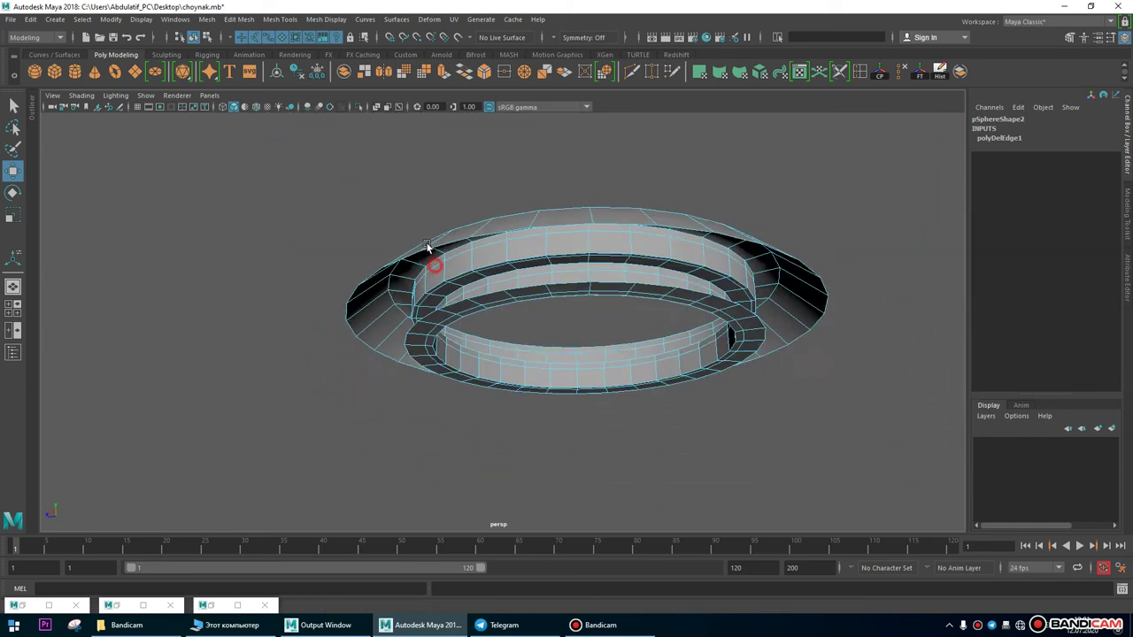
right_click_drag(433, 258, 532, 334, "alt")
left_click_drag(531, 335, 379, 213, "alt")
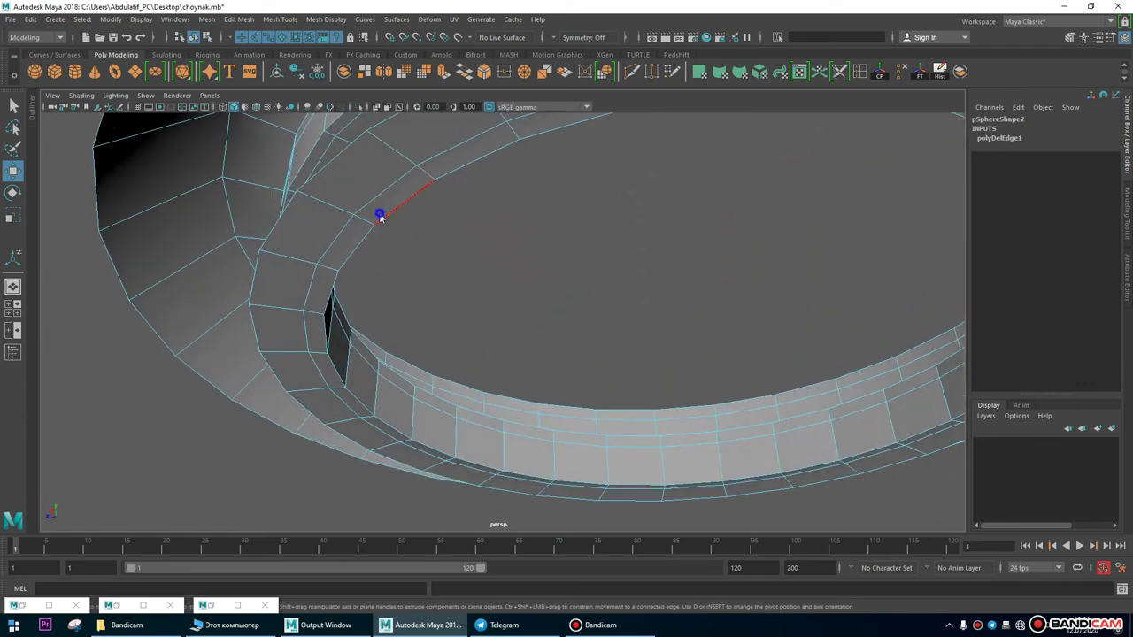
double_click(339, 241, "shift")
left_click_drag(404, 273, 496, 380, "alt")
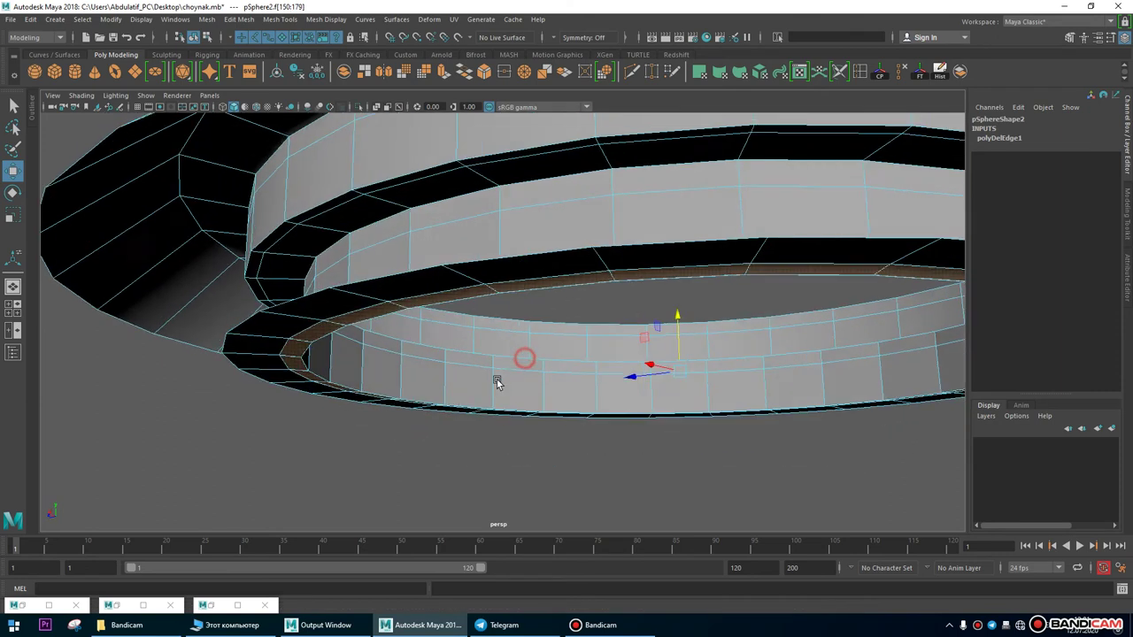
scroll(489, 378, "up", 3)
key("Delete")
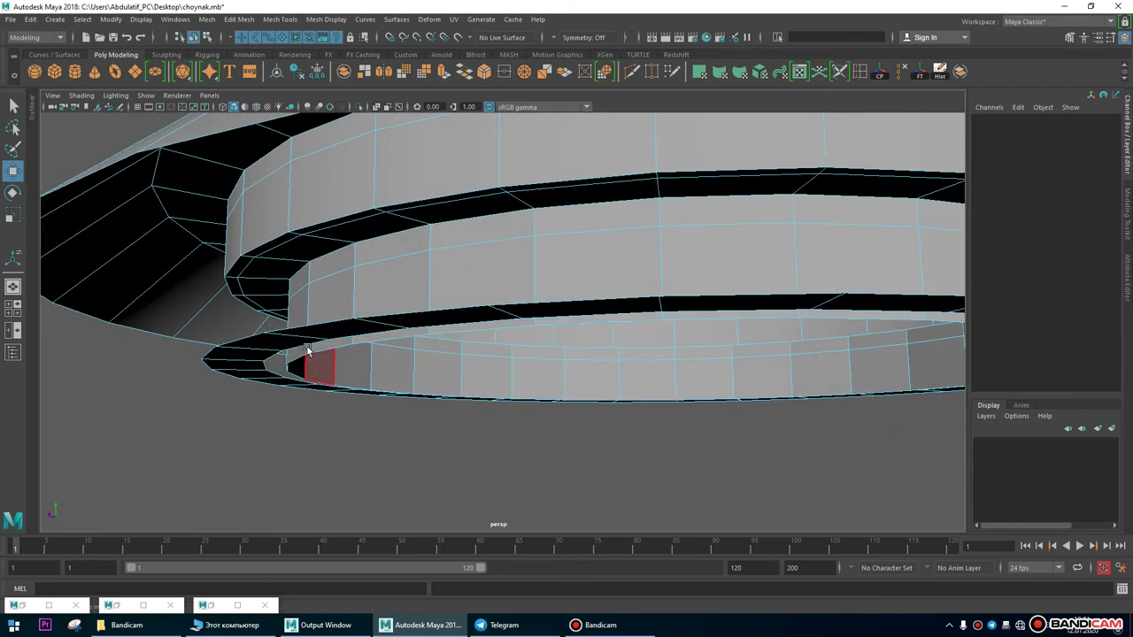
double_click(287, 333)
key("Delete")
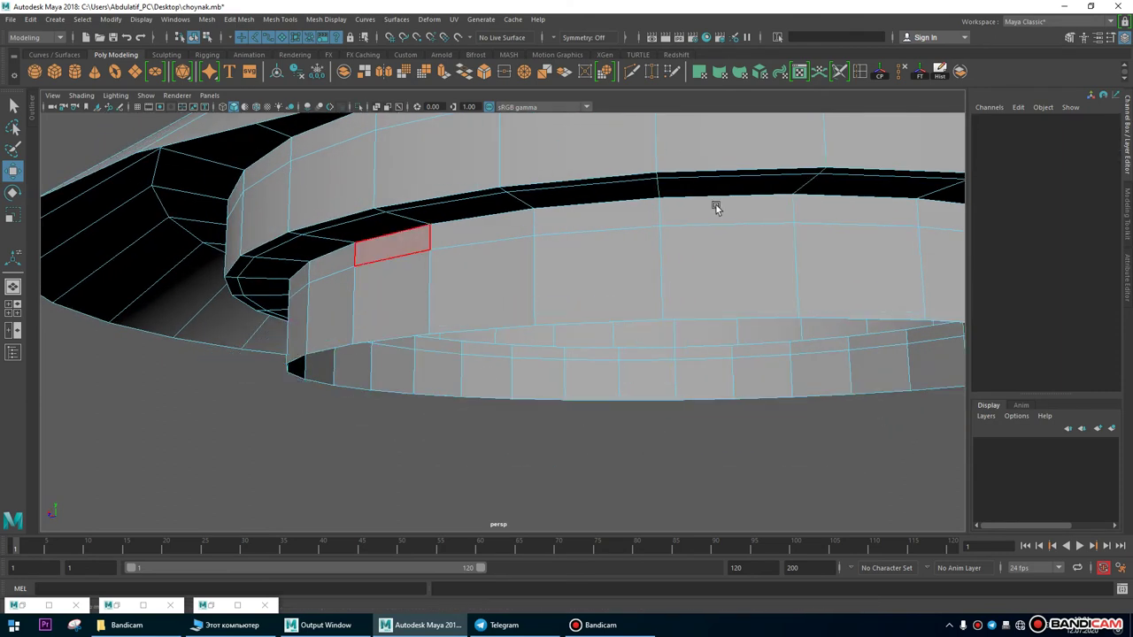
scroll(716, 207, "down", 10)
left_click_drag(536, 354, 485, 333, "alt")
mouse_move(463, 340)
right_mouse_down()
mouse_move(455, 333)
mouse_move(453, 350)
right_mouse_up()
double_click(453, 363)
left_click_drag(557, 281, 608, 291, "shift")
scroll(608, 290, "down", 3)
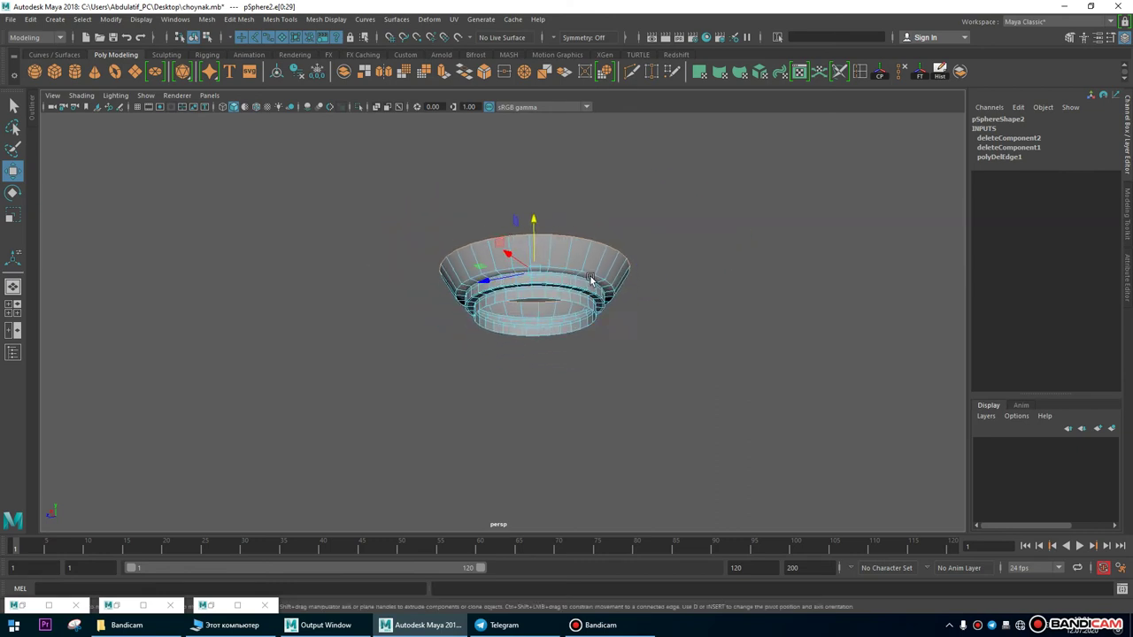
middle_click_drag(563, 267, 548, 196, "alt")
Lower the whole rim copy onto the teapot's opening, to about 0.008 in Translate Y.
key("F8")
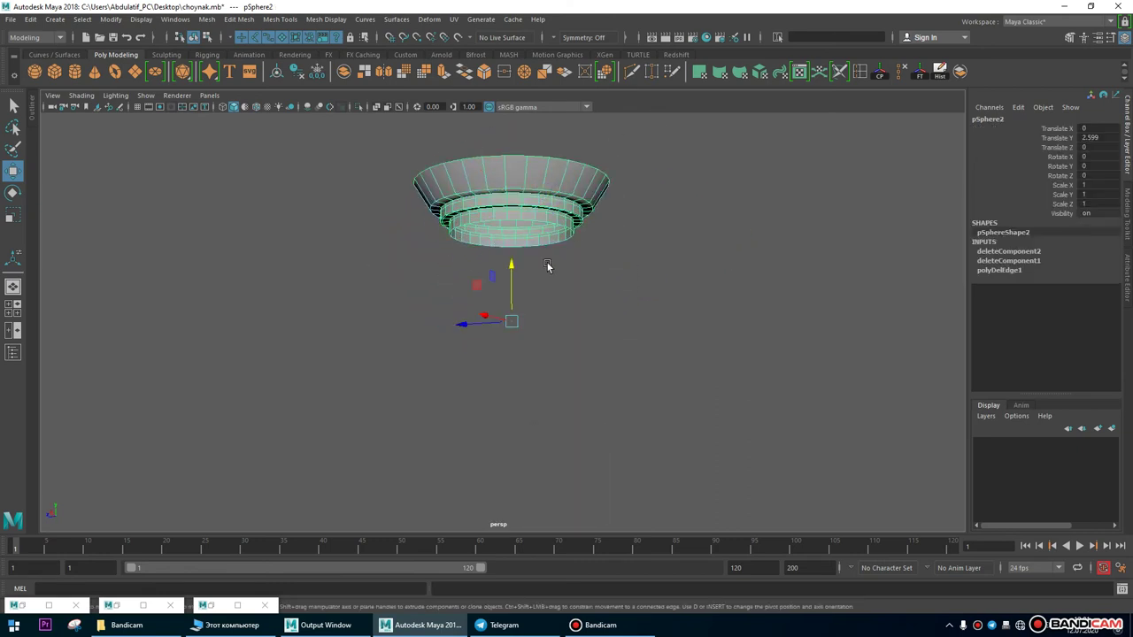
left_click_drag(520, 259, 708, 445)
scroll(708, 445, "down", 3)
scroll(710, 343, "up", 4)
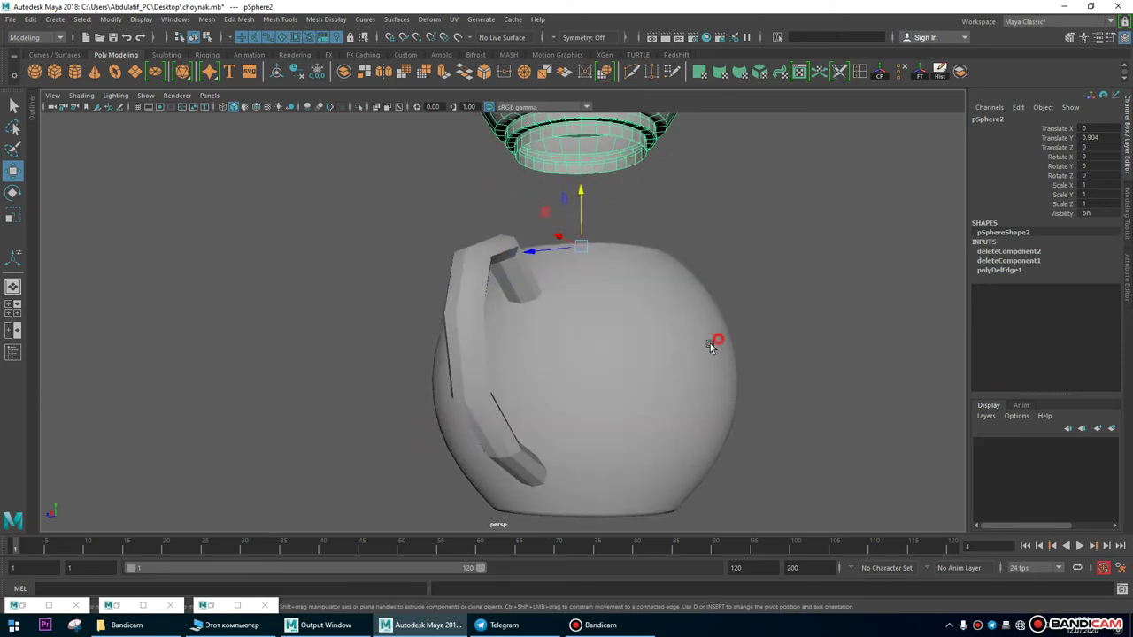
left_click_drag(710, 343, 592, 346, "alt")
scroll(663, 354, "up", 4)
middle_click_drag(664, 381, 700, 513)
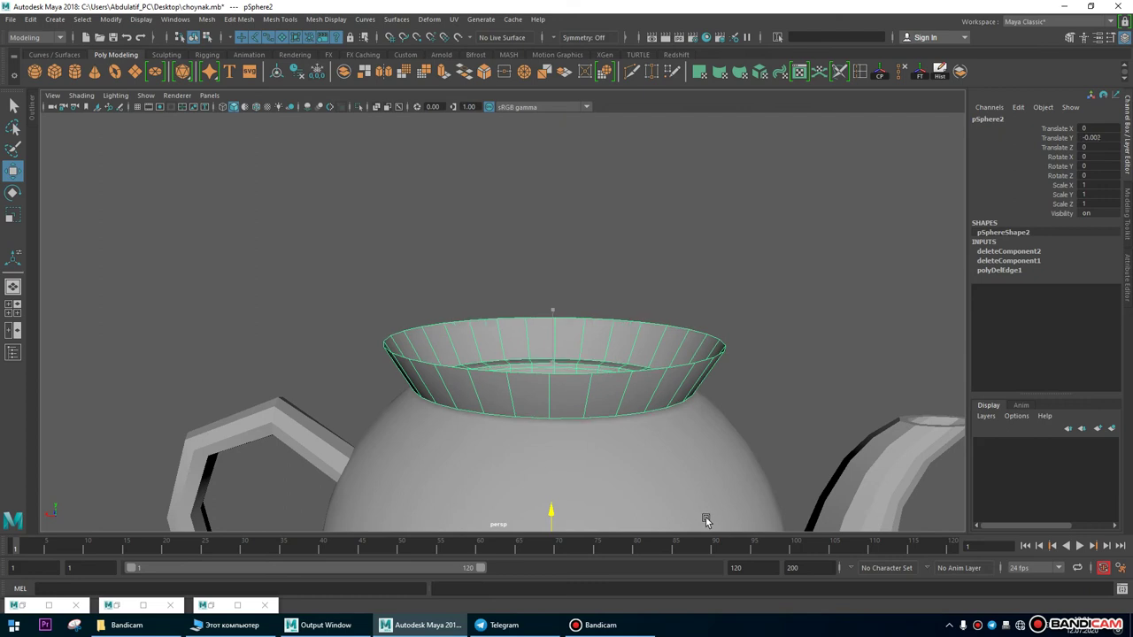
left_click_drag(678, 498, 531, 336, "alt")
scroll(664, 299, "up", 5)
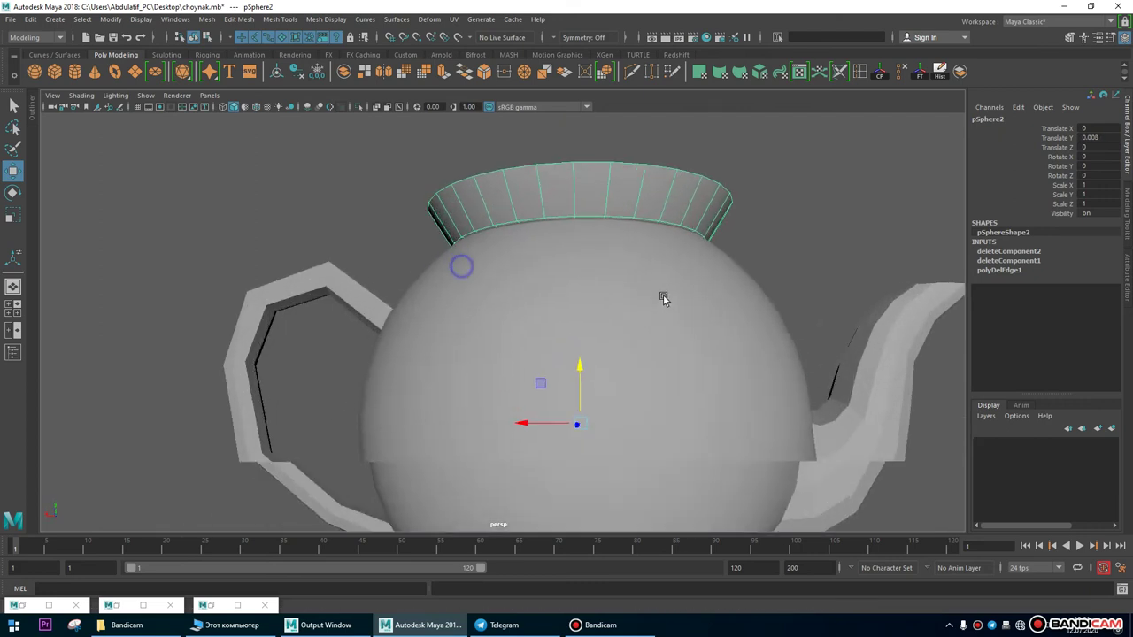
left_click_drag(664, 299, 603, 171, "alt")
scroll(603, 171, "up", 3)
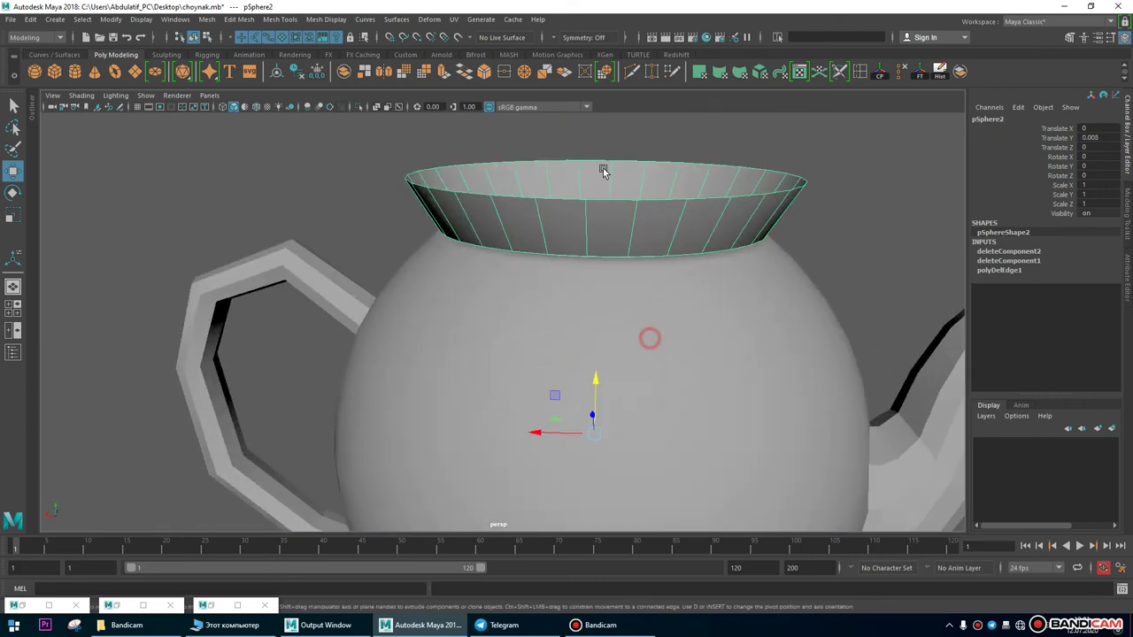
Center the rim copy's pivot and scale the copy uniformly to about 0.996.
left_click(887, 75)
left_click_drag(557, 304, 147, 213, "alt")
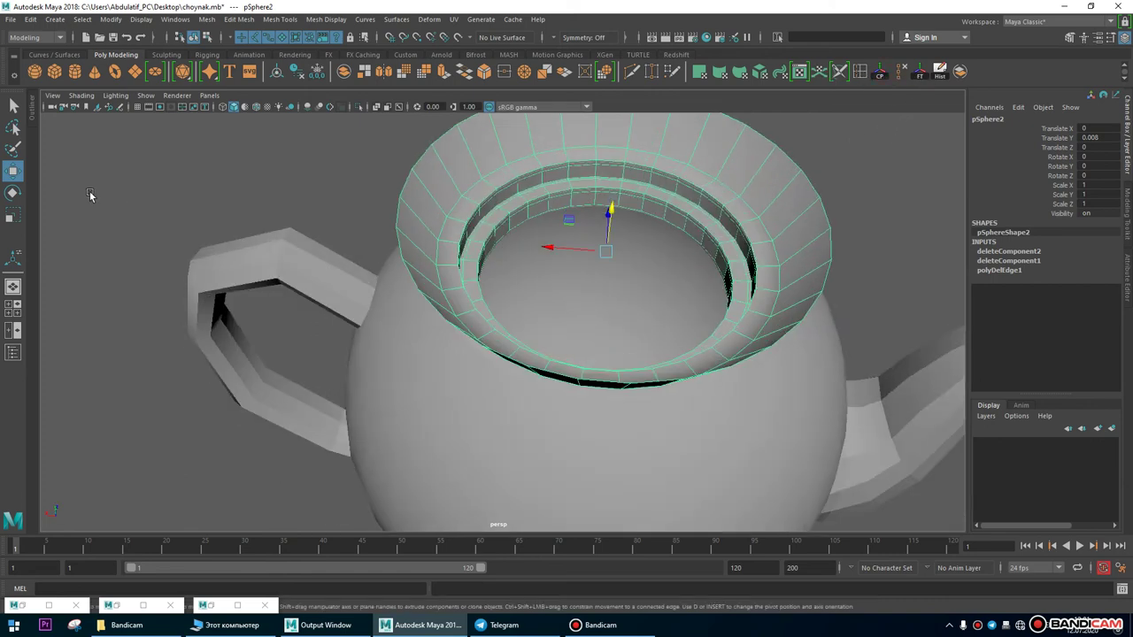
left_click(9, 215)
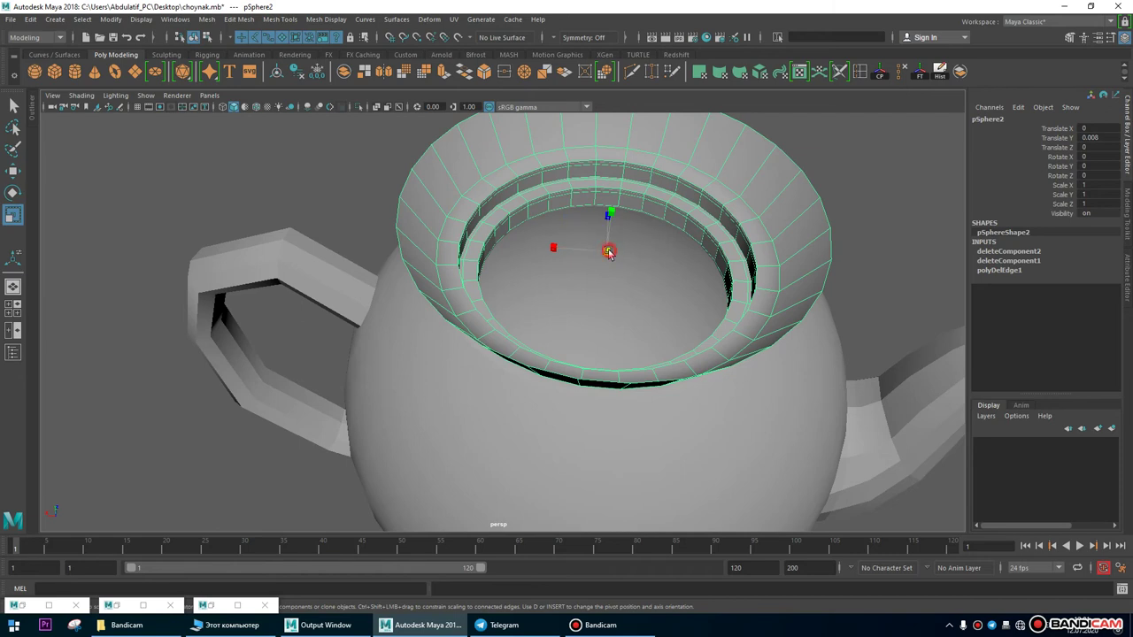
left_click_drag(608, 252, 634, 184)
scroll(699, 301, "up", 3)
left_click_drag(699, 301, 648, 256, "alt")
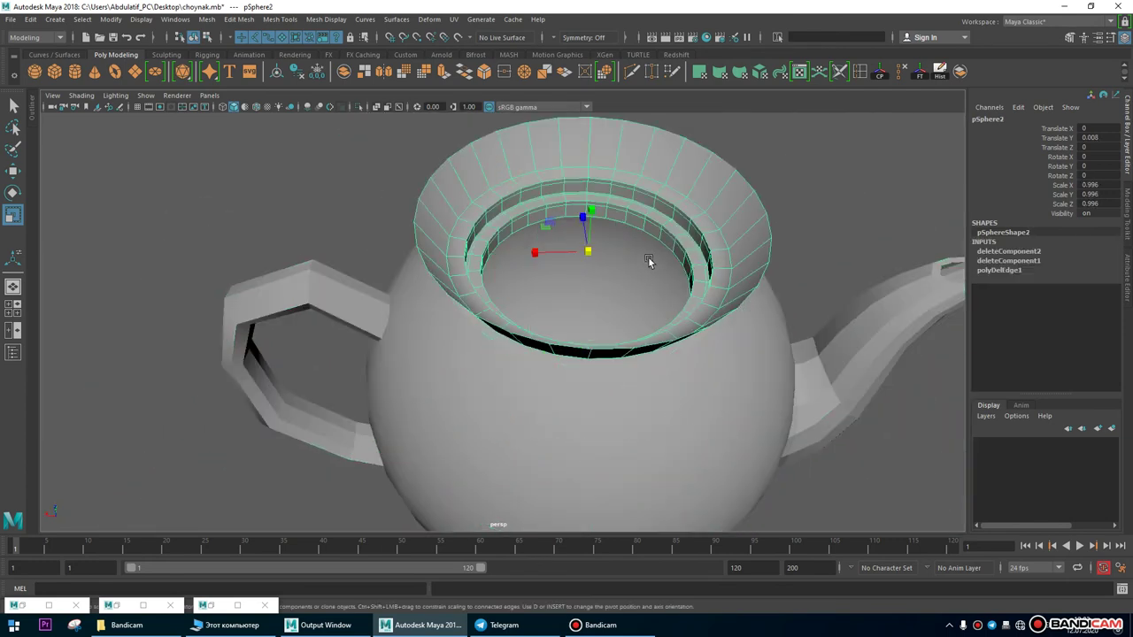
Scale the rim copy's outer top edge loop inward until the flared wall stands nearly upright.
key("w")
left_click_drag(741, 249, 652, 271, "alt")
key("ctrl+z")
key("ctrl+z")
key("ctrl+z")
right_click_drag(652, 271, 641, 250)
left_click_drag(641, 251, 580, 239, "alt")
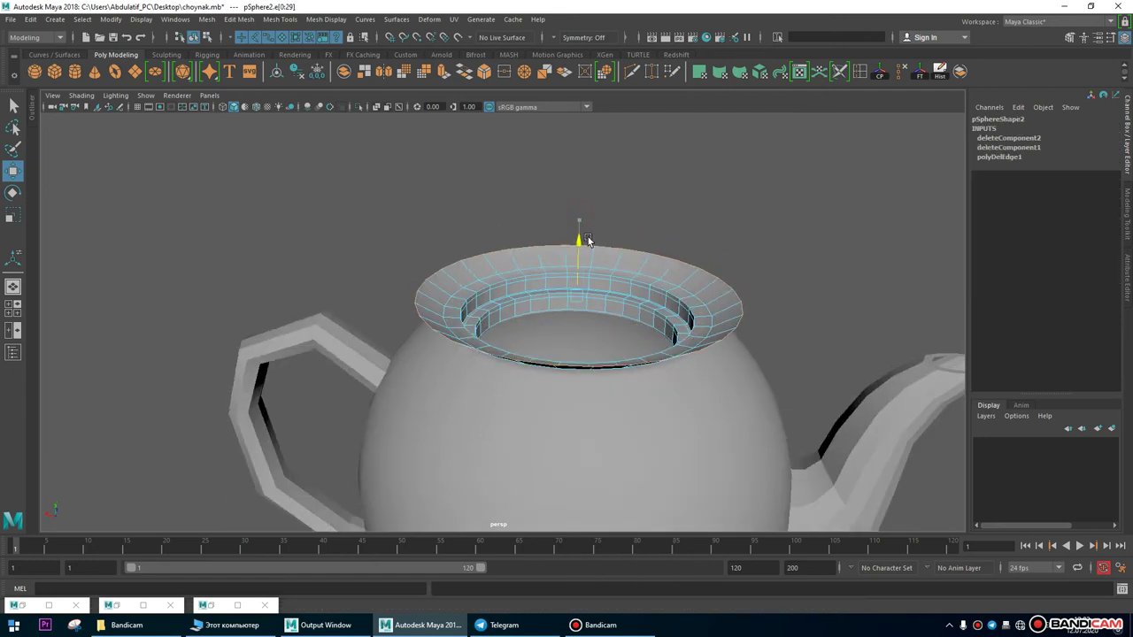
key("r")
left_click_drag(576, 286, 541, 291)
right_click_drag(541, 291, 663, 301, "alt")
left_click_drag(663, 301, 496, 346, "alt")
right_click_drag(496, 346, 795, 445, "alt")
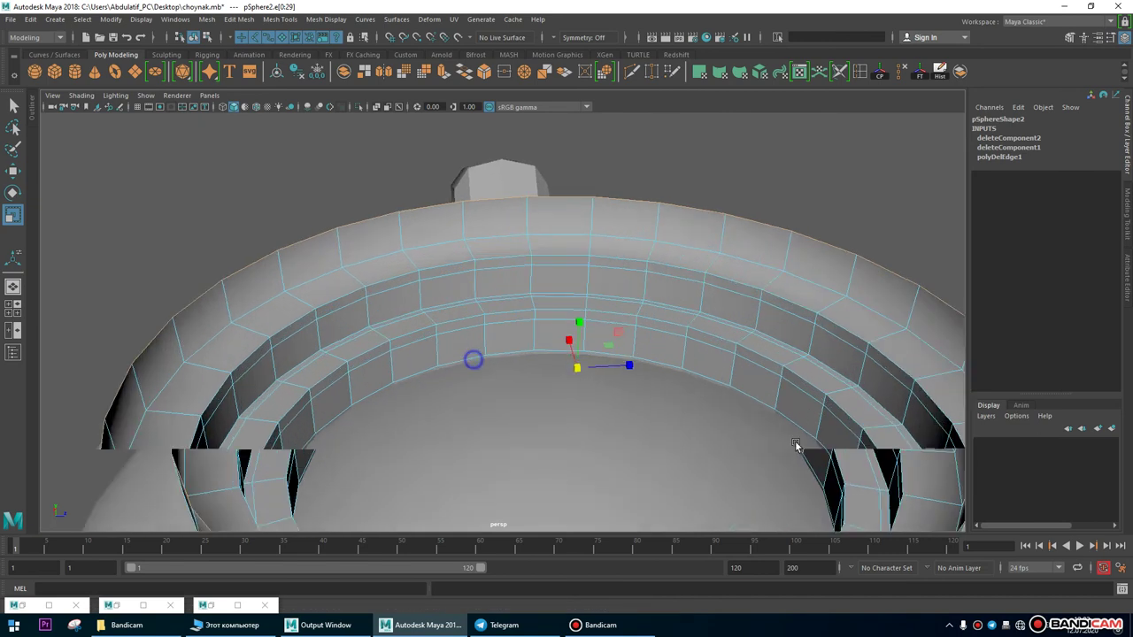
Select the rim copy as an object and isolate it in the perspective view.
left_click_drag(795, 445, 488, 322, "alt")
right_click_drag(481, 296, 464, 331)
right_click_drag(440, 254, 509, 254)
right_click_drag(430, 235, 684, 148)
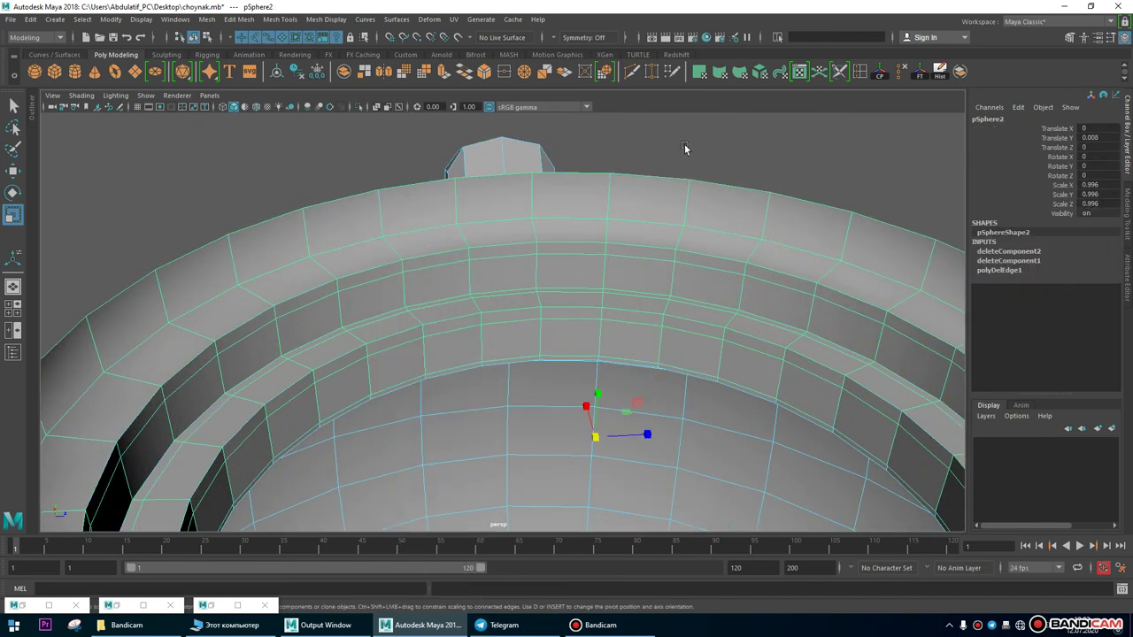
left_click(359, 107)
right_click_drag(483, 230, 685, 144)
left_click(571, 238)
left_click_drag(590, 319, 593, 288, "alt")
scroll(644, 324, "down", 5)
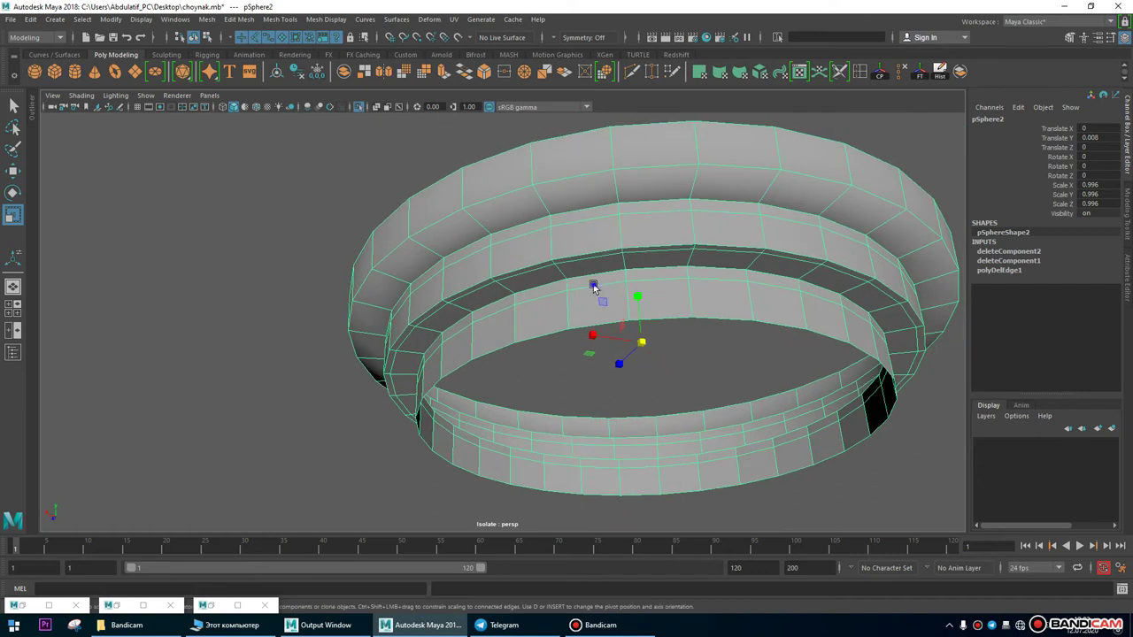
Delete the extra horizontal edge loop on the lowest wall of the isolated rim copy.
right_click_drag(593, 287, 589, 254)
double_click(580, 292)
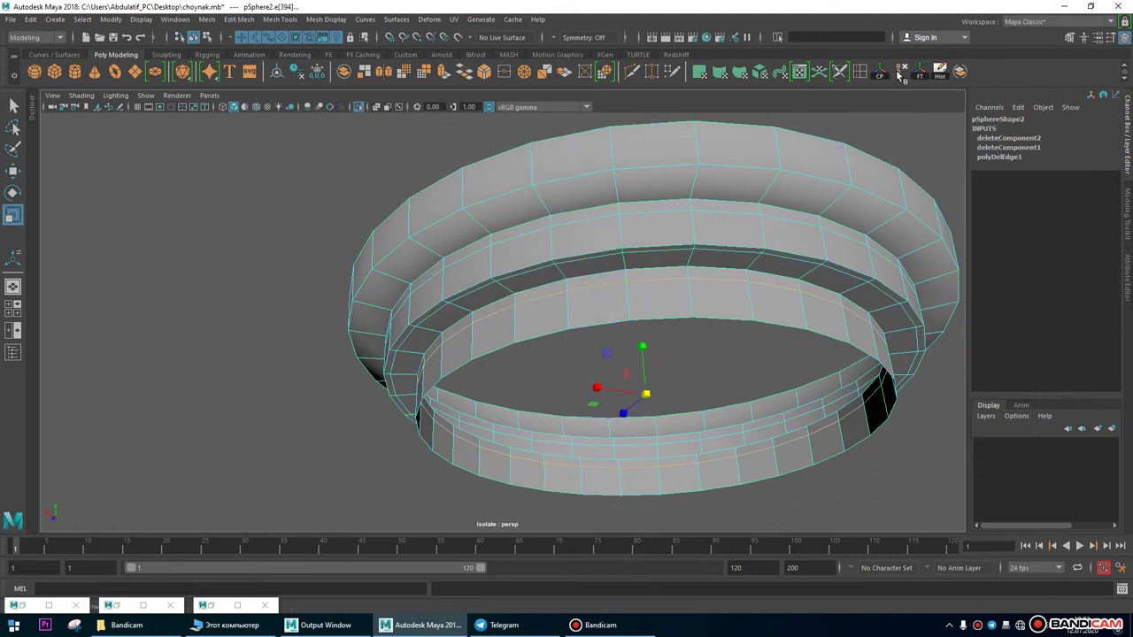
left_click(242, 23)
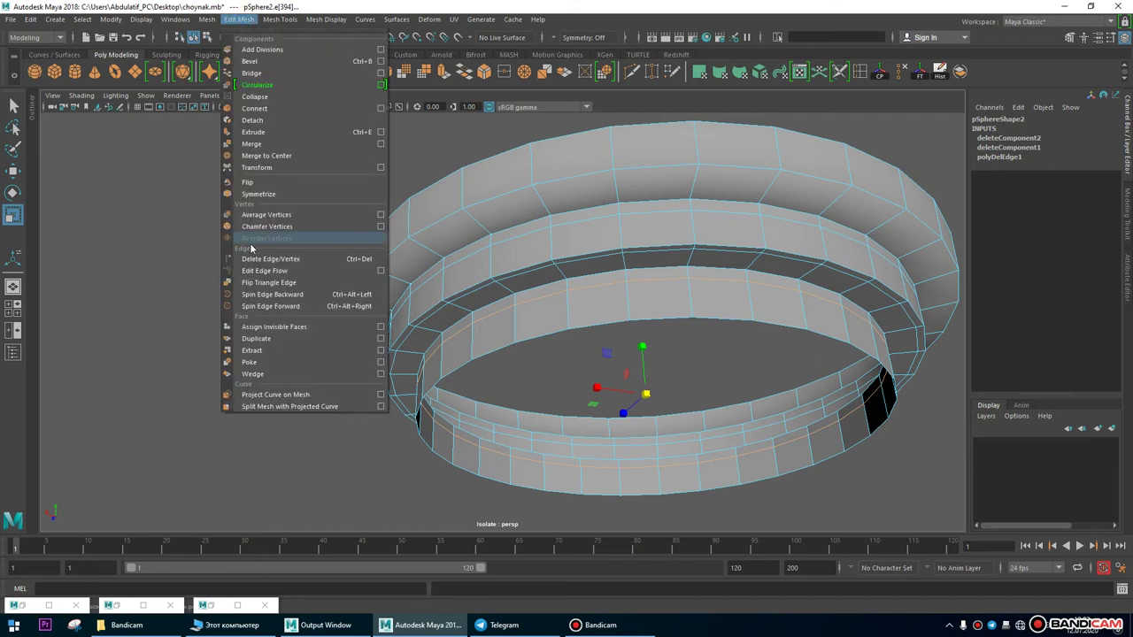
left_click(270, 259)
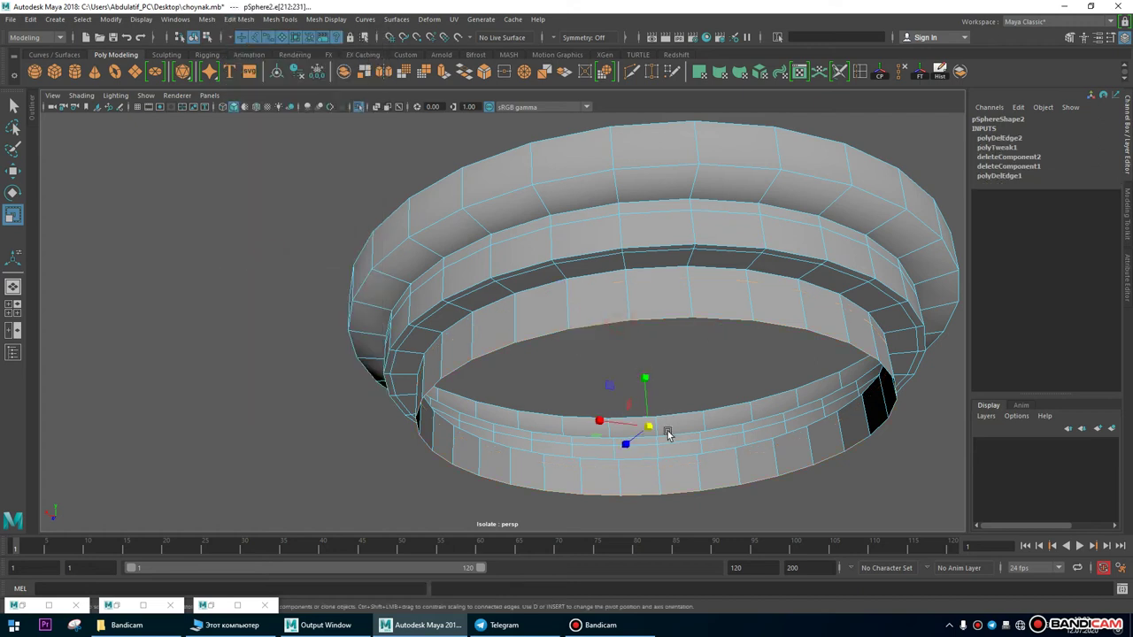
Scale the bottom border edge loop inward and raise it to form a cone with a small hole inside the rim.
left_click_drag(647, 427, 610, 423)
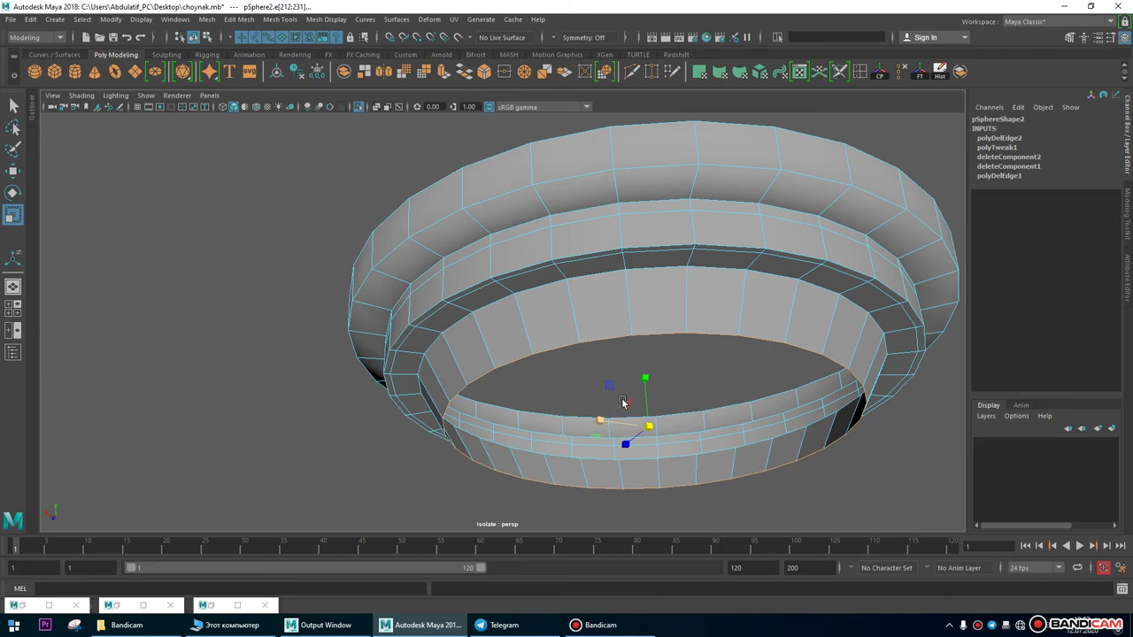
key("w")
left_click_drag(646, 379, 642, 257)
scroll(498, 253, "down", 3)
left_click_drag(497, 253, 608, 337, "alt")
key("r")
left_click_drag(619, 241, 607, 329, "alt")
scroll(607, 329, "up", 3)
Extrude the outer top edge loop, raise it into a tall wall, and switch to the front view.
left_click(13, 170)
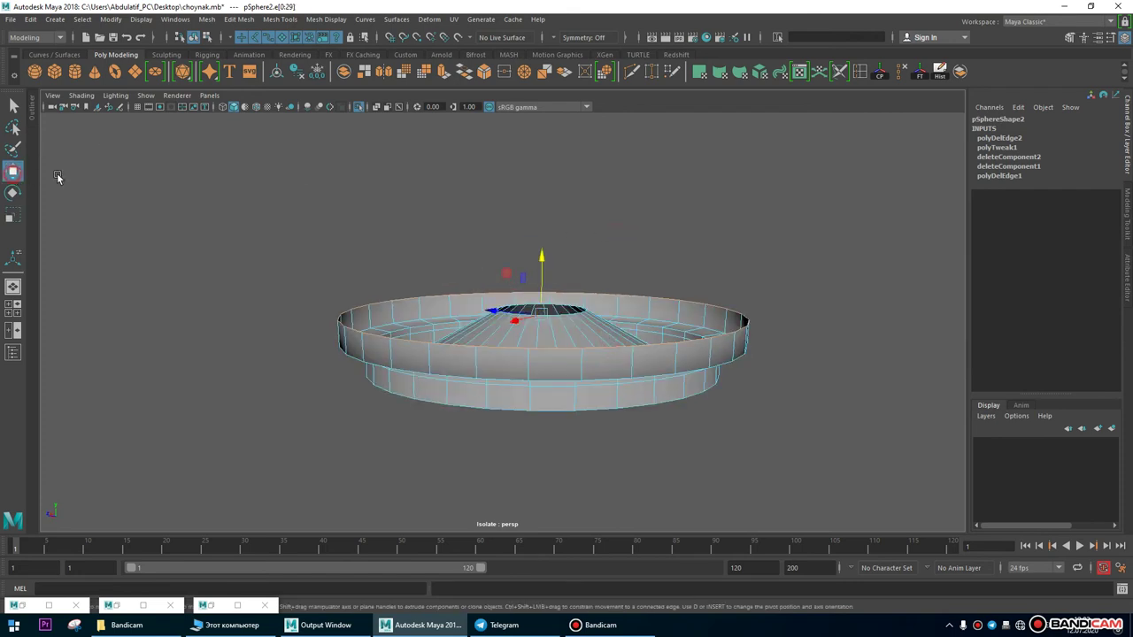
left_click(277, 20)
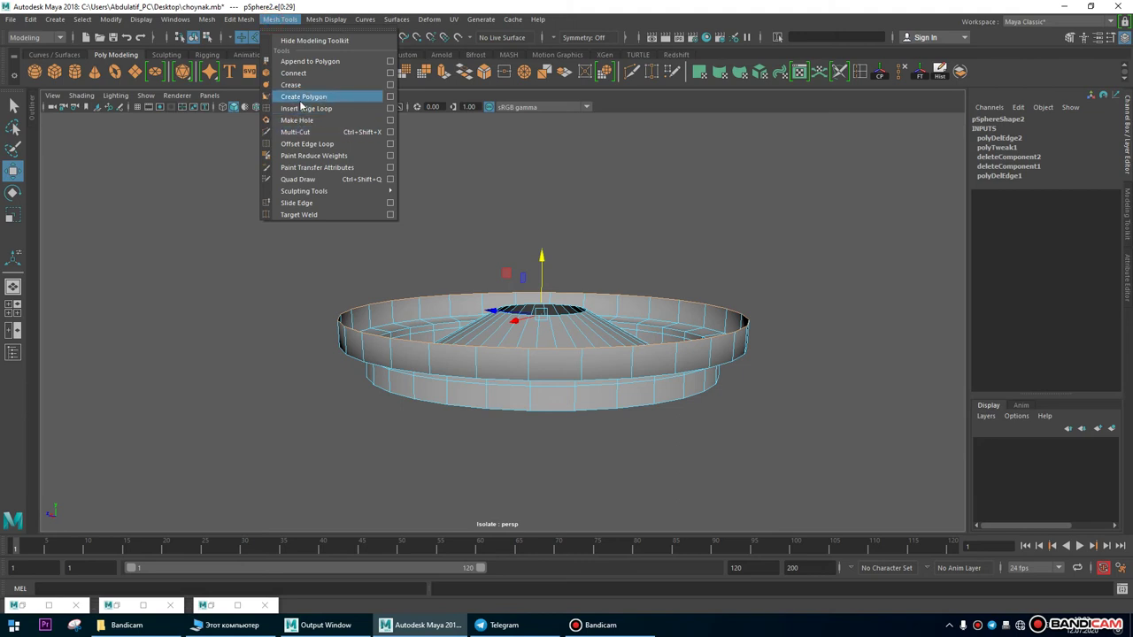
left_click(301, 101)
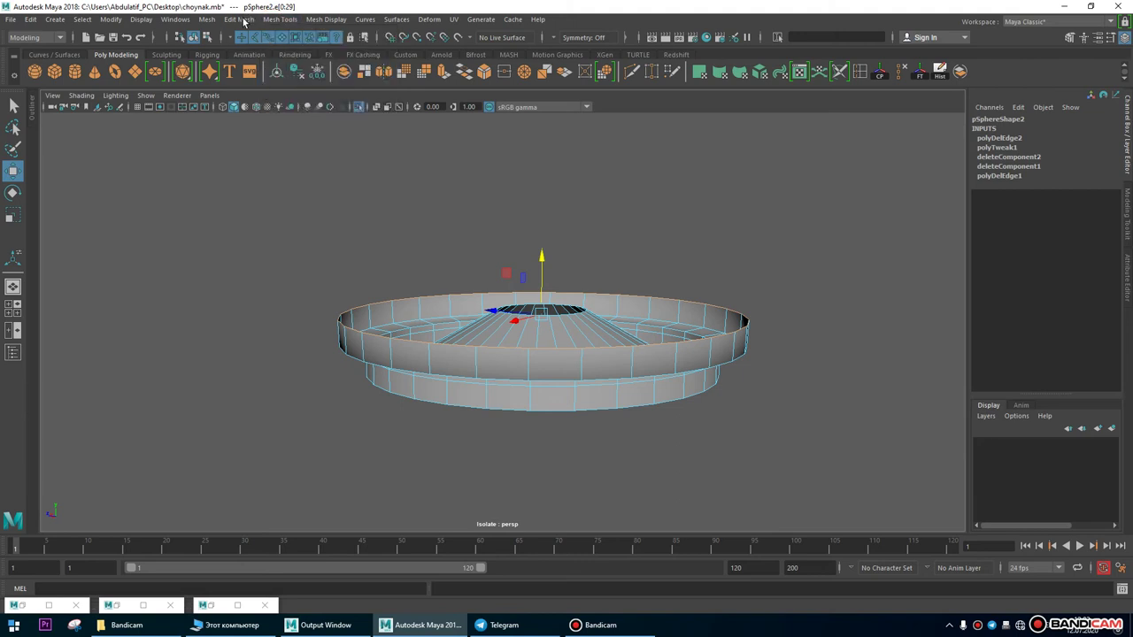
left_click(244, 19)
left_click(292, 144)
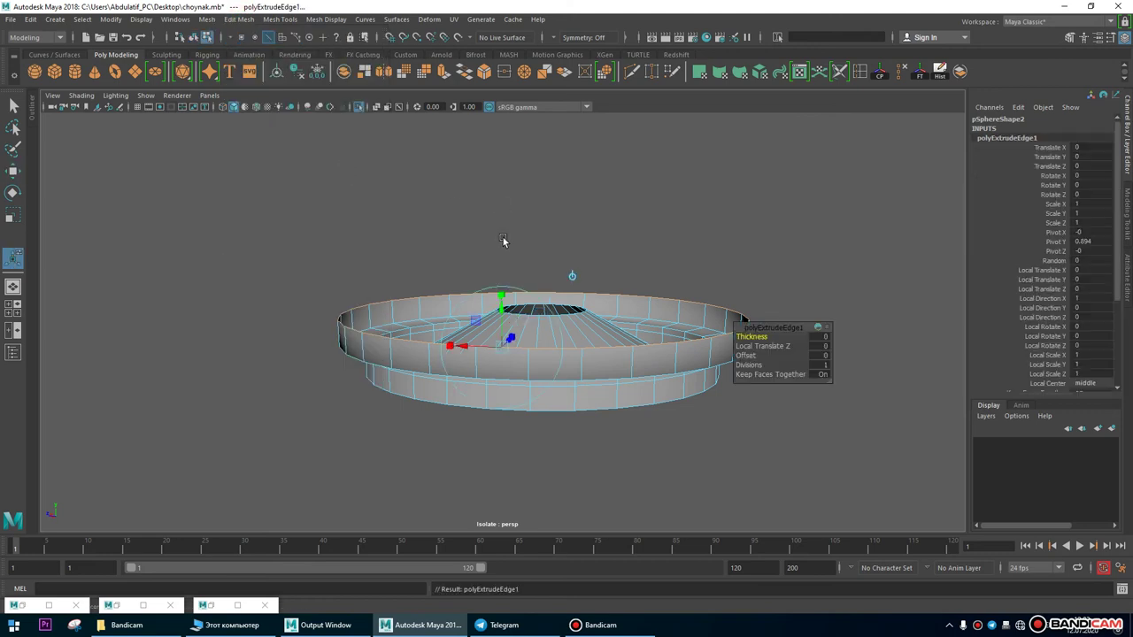
left_click_drag(553, 279, 543, 186)
key("space")
key("space")
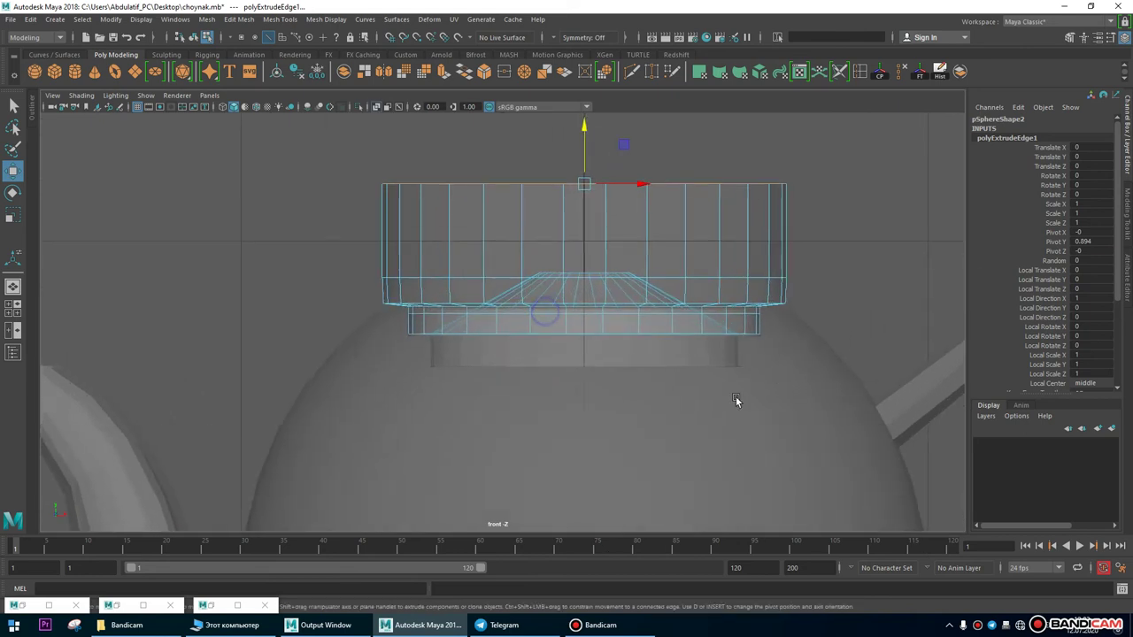
Scale the extruded top edge loop inward and lower it to form a shallow conical lid with a small central opening.
key("r")
left_click_drag(556, 269, 531, 395)
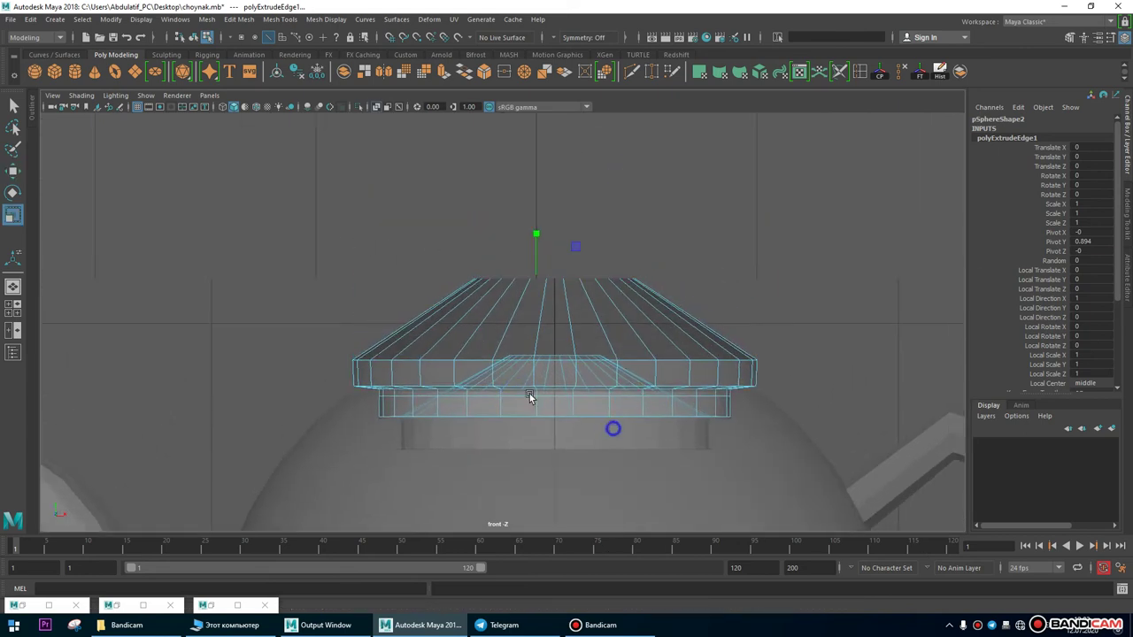
scroll(531, 395, "down", 5)
scroll(498, 412, "up", 5)
scroll(625, 340, "up", 1)
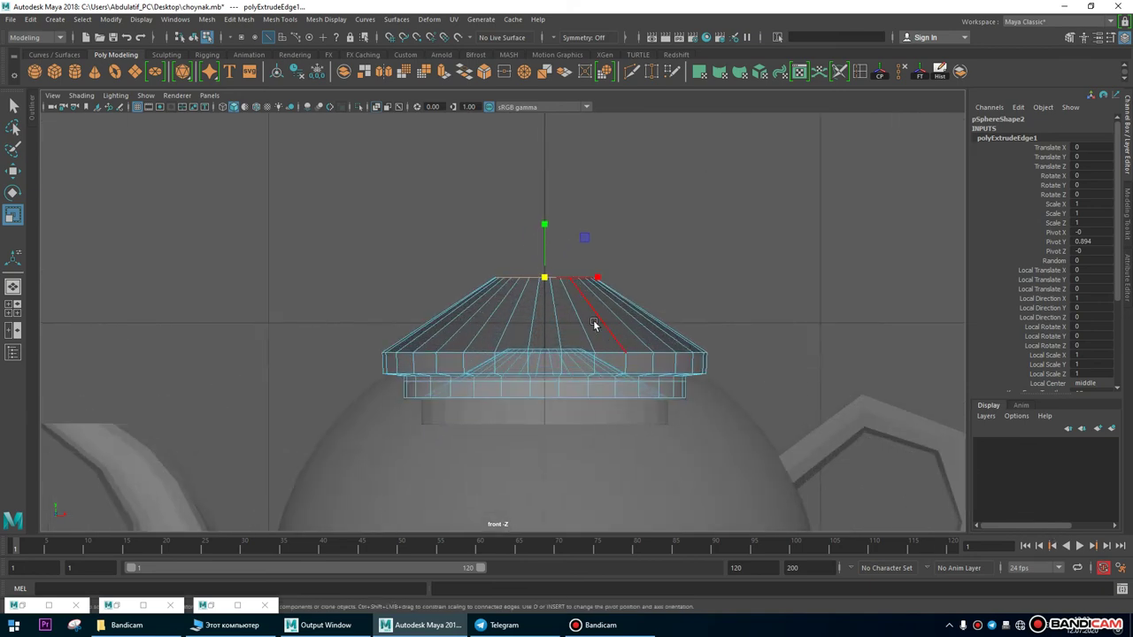
key("w")
left_click_drag(545, 232, 545, 257)
key("r")
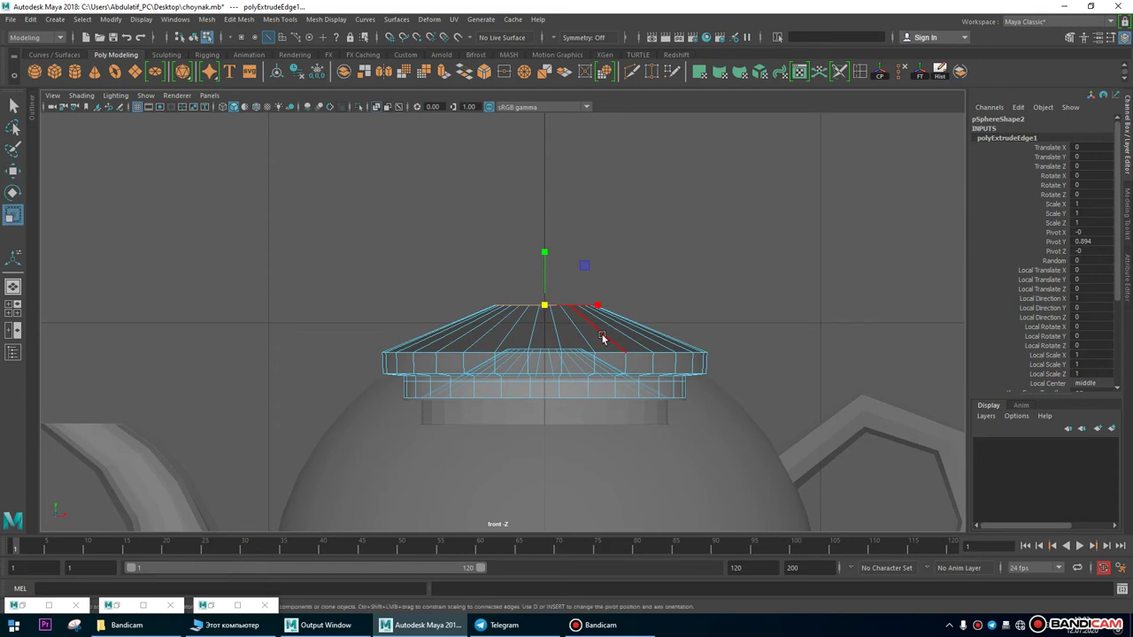
middle_click_drag(615, 351, 592, 347)
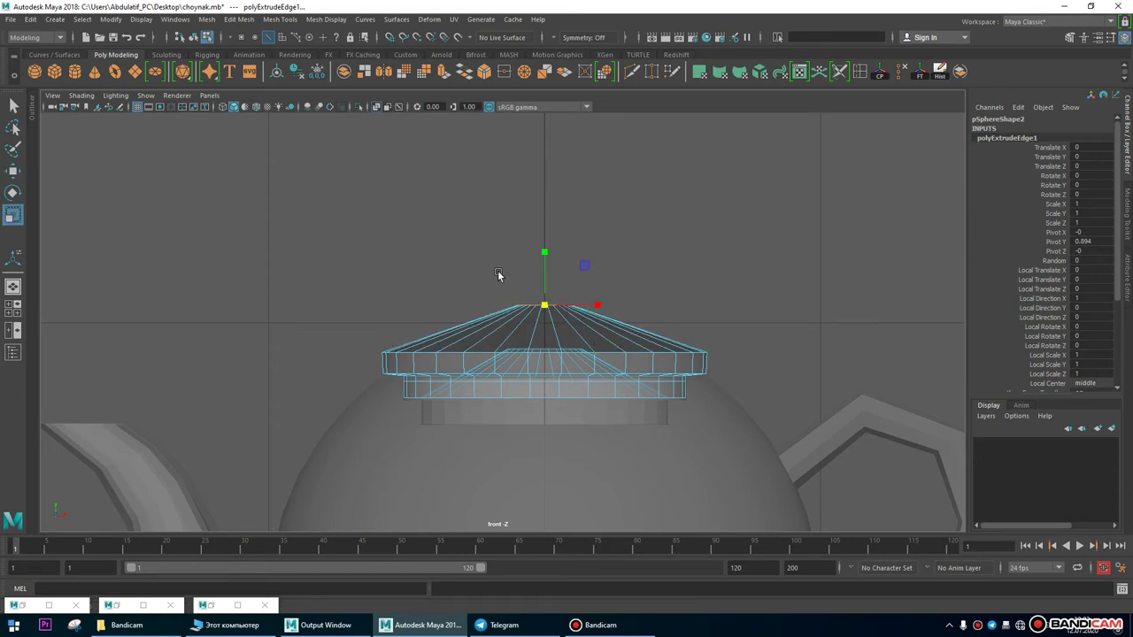
Extrude the lid's small top opening straight upward into a short cylindrical neck and return to the perspective view.
key("w")
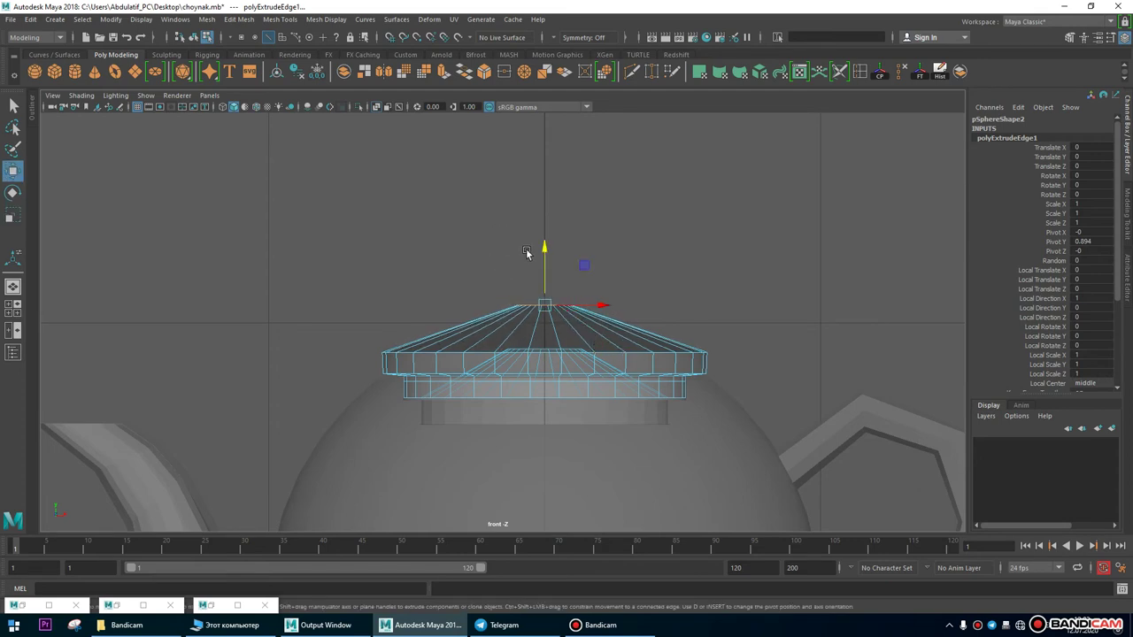
left_click_drag(546, 247, 545, 214, "shift")
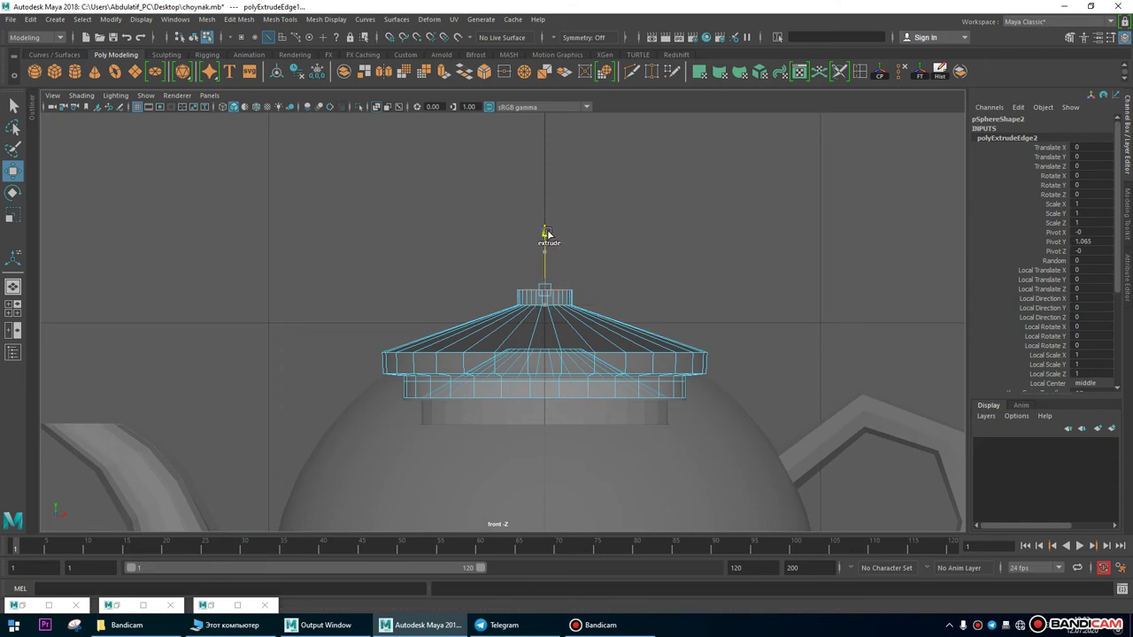
left_click_drag(547, 232, 549, 206)
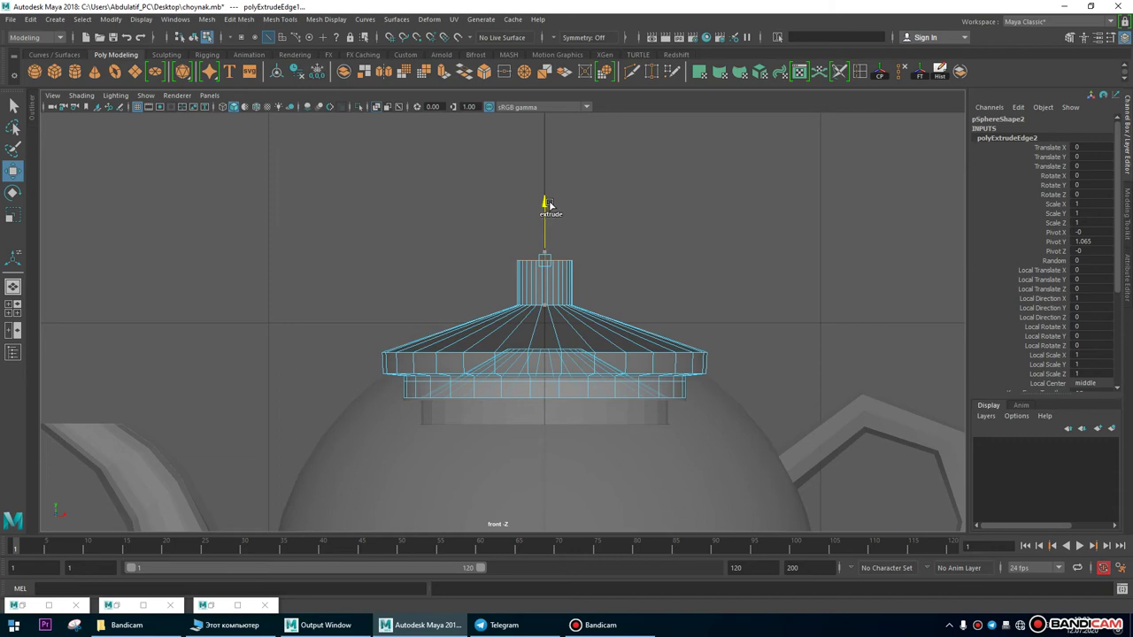
left_click(12, 285)
left_click_drag(607, 349, 511, 383, "alt")
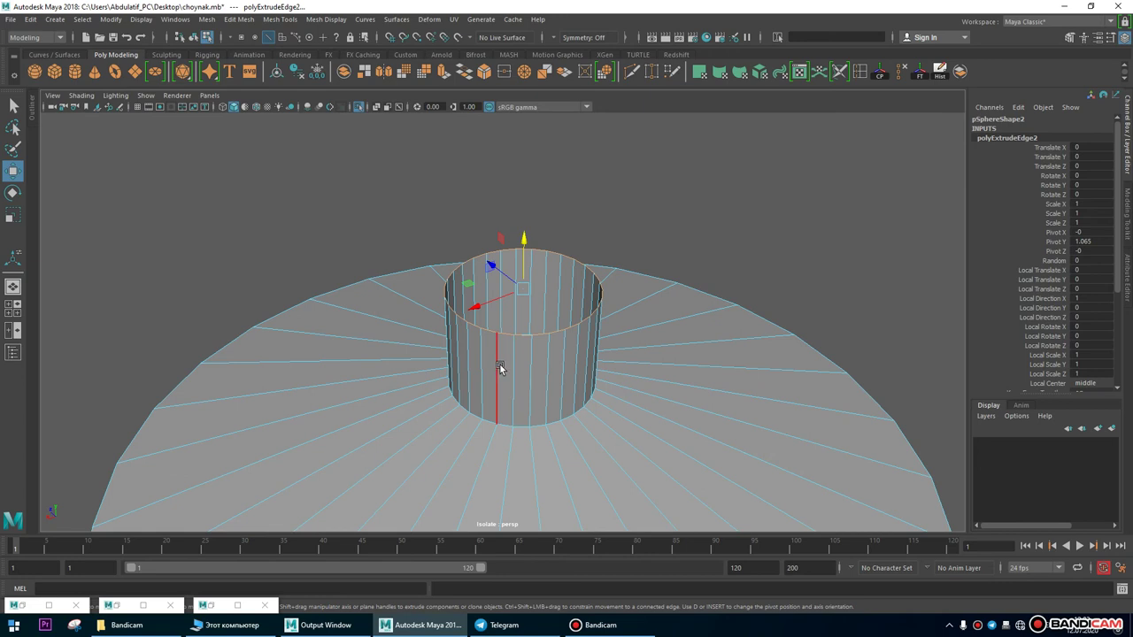
Extrude the neck's top edge loop and scale it inward to close the top down to a small central hole.
left_click(237, 20)
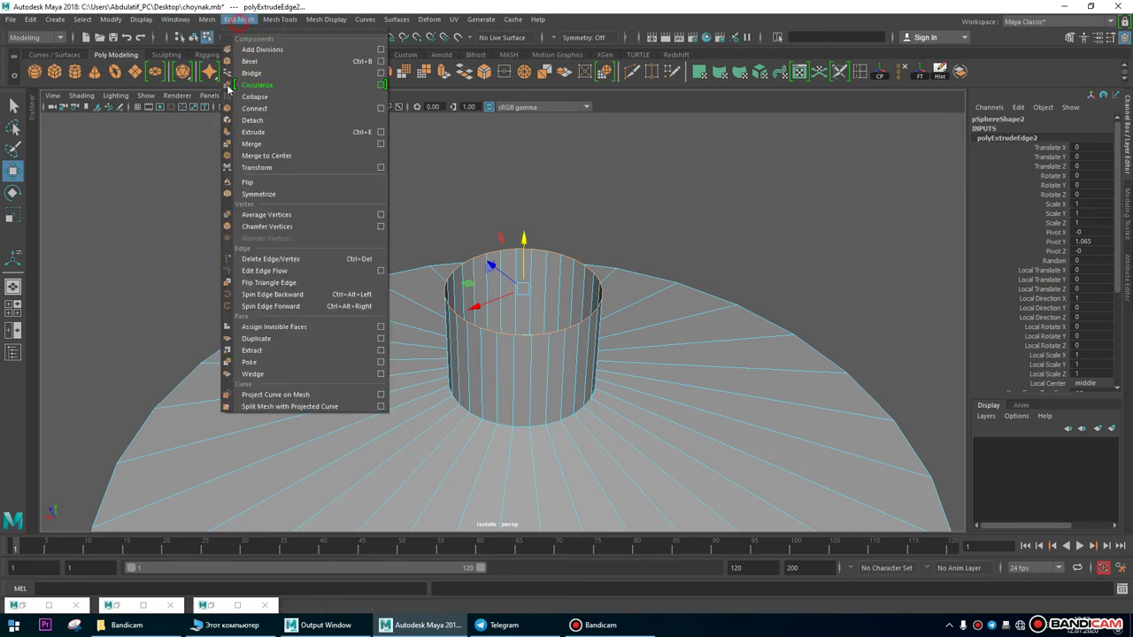
left_click(249, 133)
left_click(13, 212)
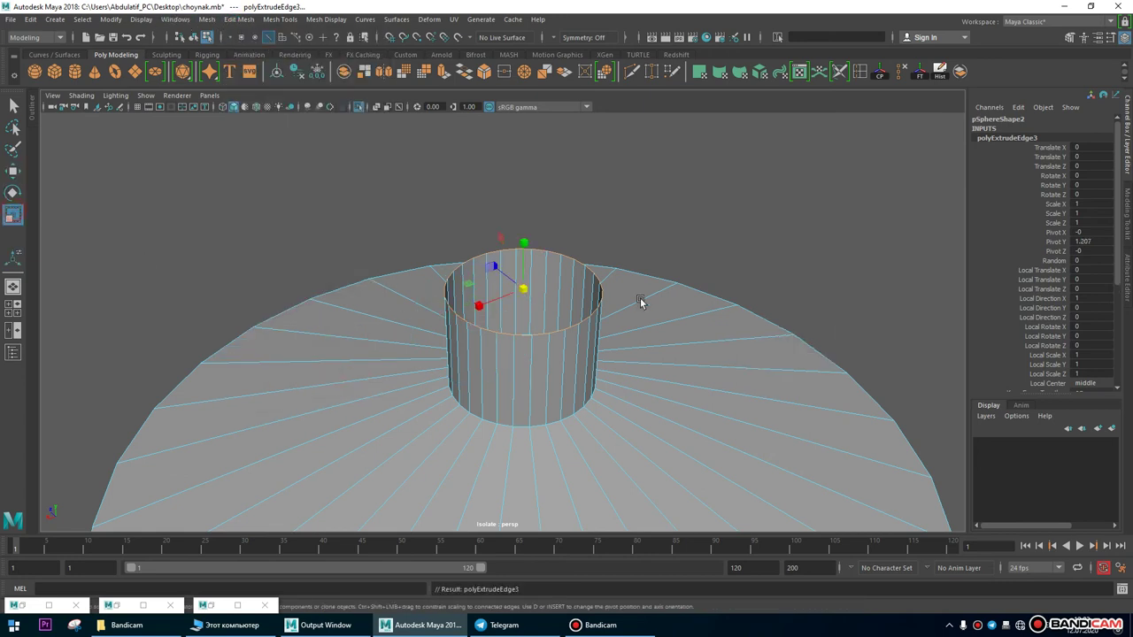
middle_click_drag(680, 304, 605, 304)
left_click_drag(611, 305, 611, 265, "alt")
right_click_drag(611, 265, 526, 314, "alt")
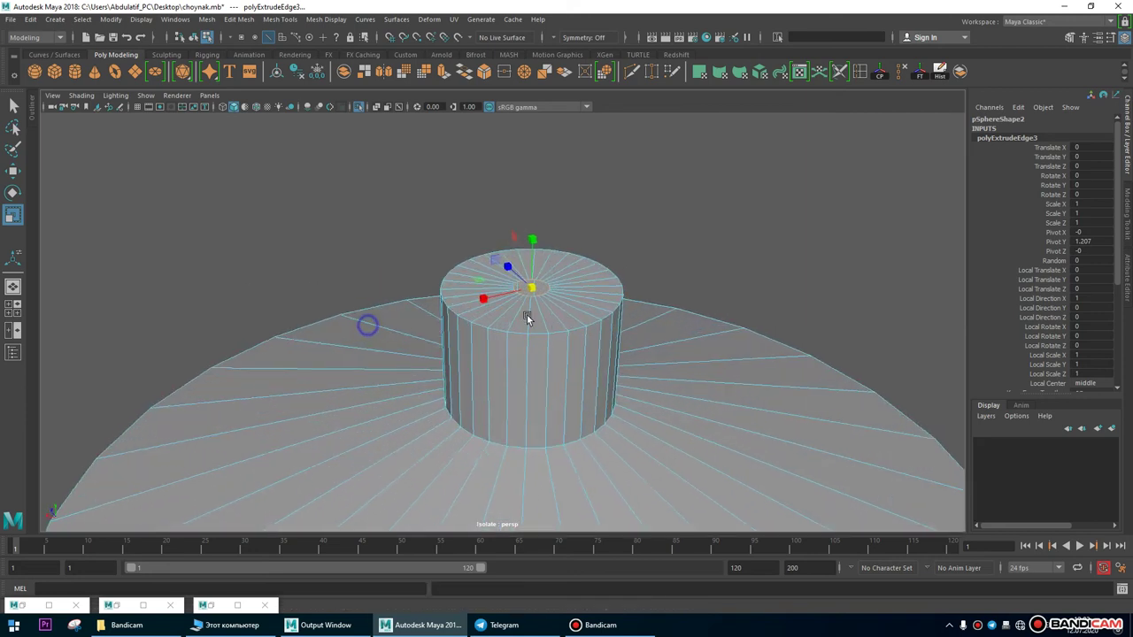
left_click_drag(527, 315, 572, 361, "alt")
key("space")
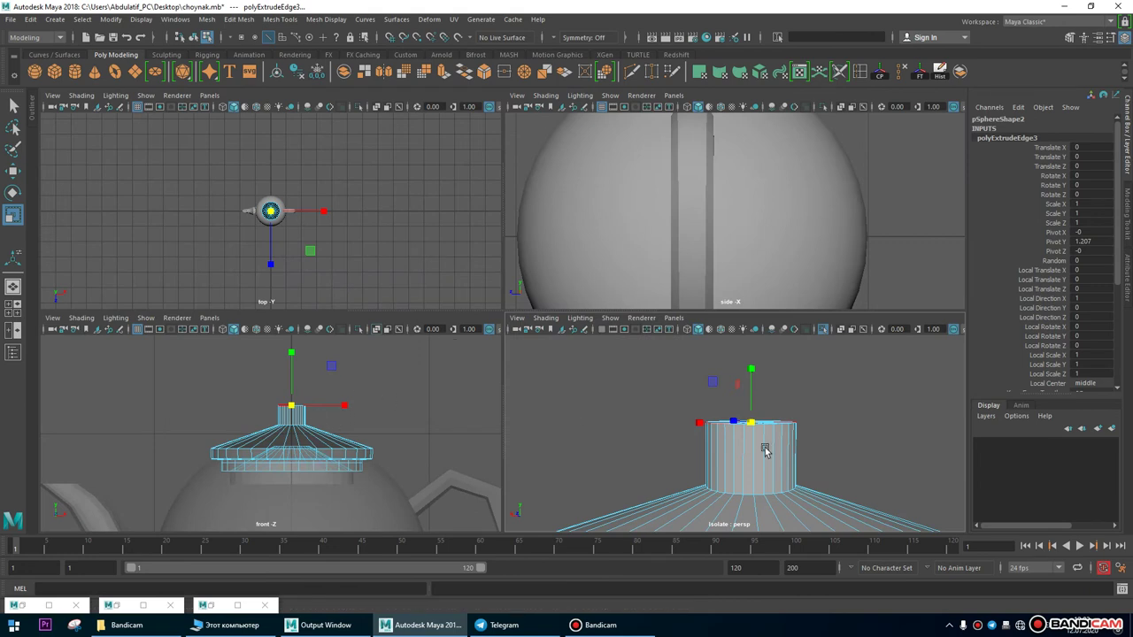
key("space")
scroll(670, 455, "up", 3)
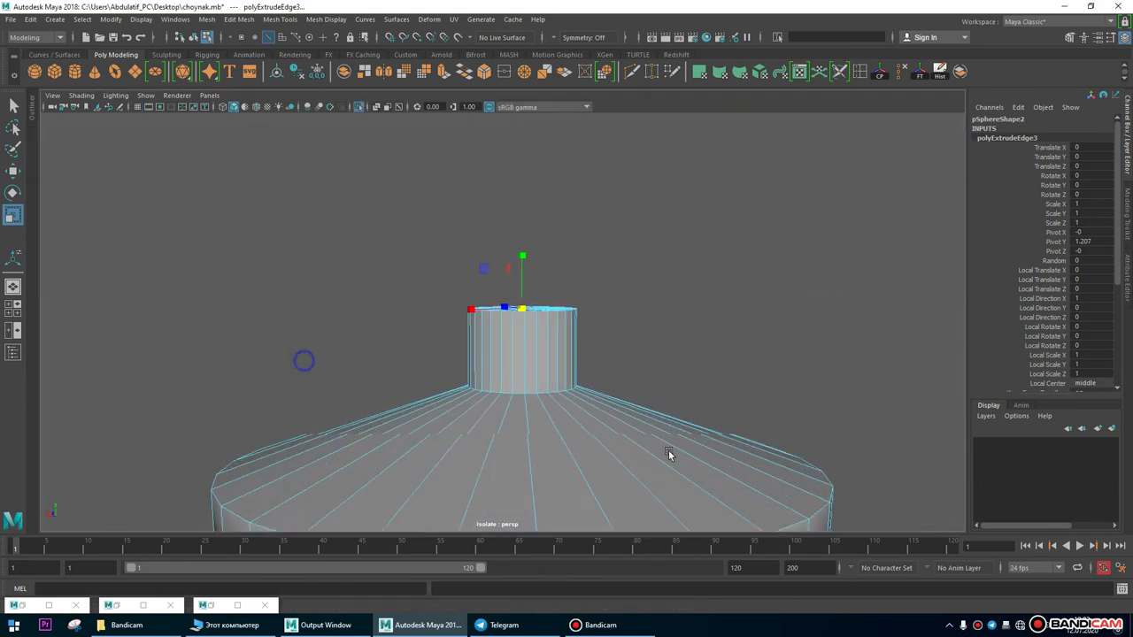
Insert an edge loop around the middle of the neck and scale it outward into a bulging knob.
left_click(280, 19)
left_click(305, 107)
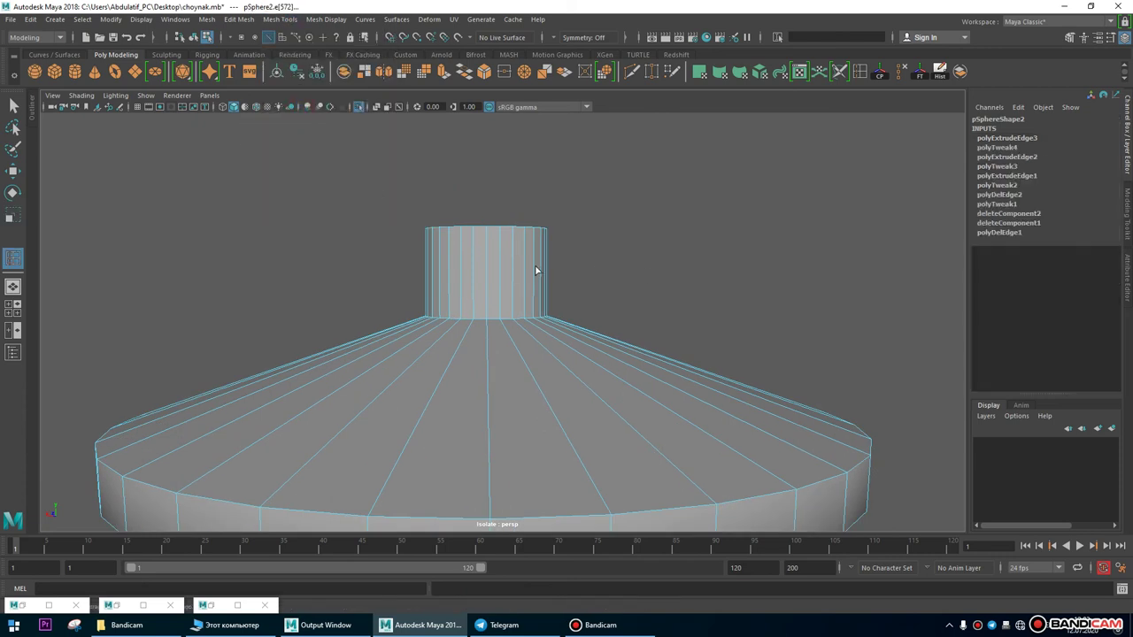
left_click(489, 268)
key("w")
left_click_drag(492, 277, 417, 296)
scroll(650, 372, "up", 2)
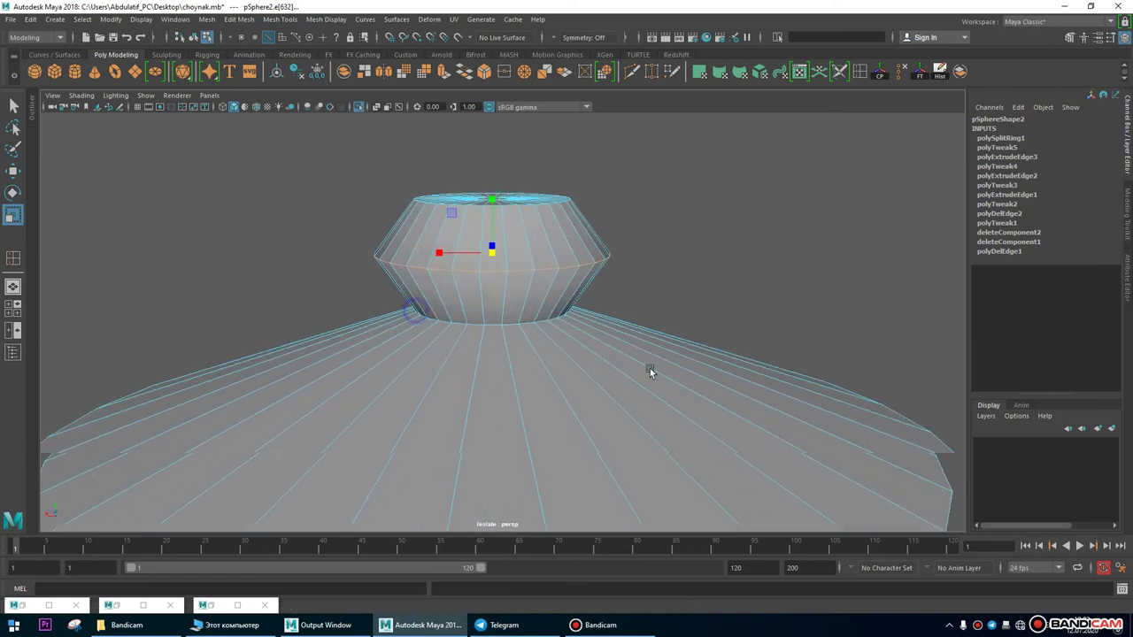
scroll(649, 369, "up", 1)
right_click_drag(635, 294, 358, 264, "alt")
left_click_drag(358, 264, 370, 256, "alt")
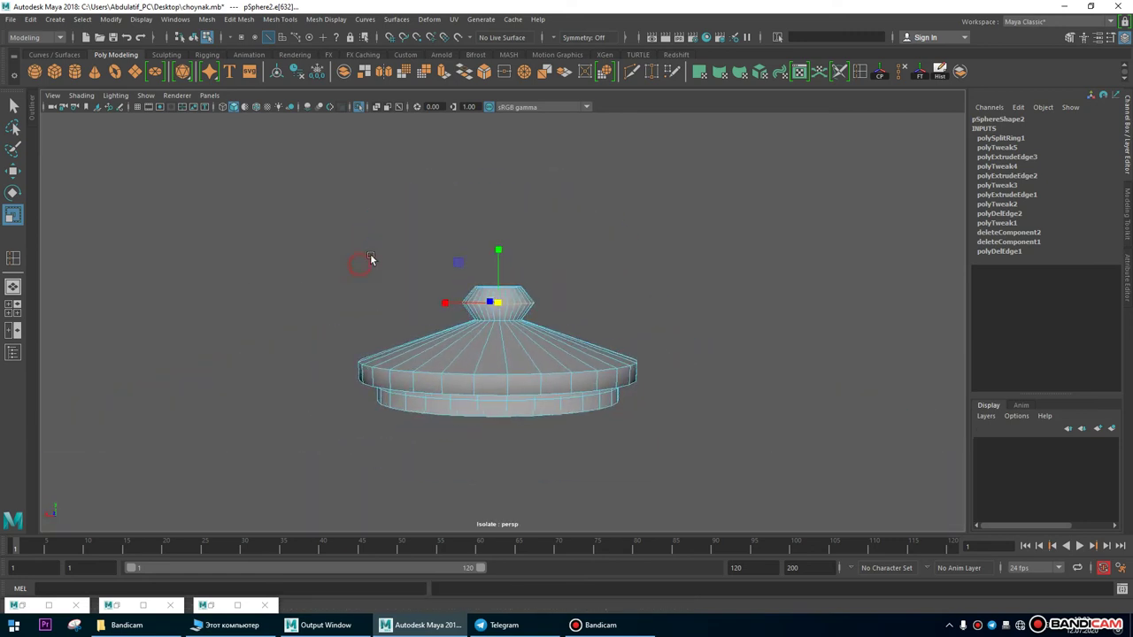
right_click_drag(370, 257, 688, 360, "alt")
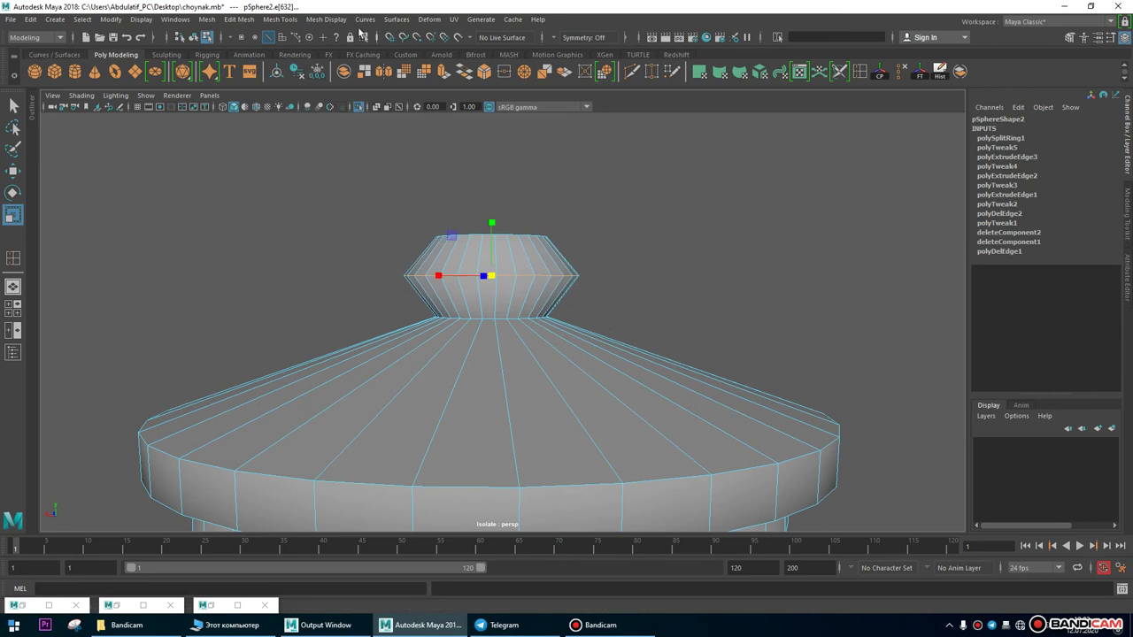
Insert one edge loop below and one above the knob's middle, scaling each outward to round the profile.
left_click(283, 20)
left_click(316, 120)
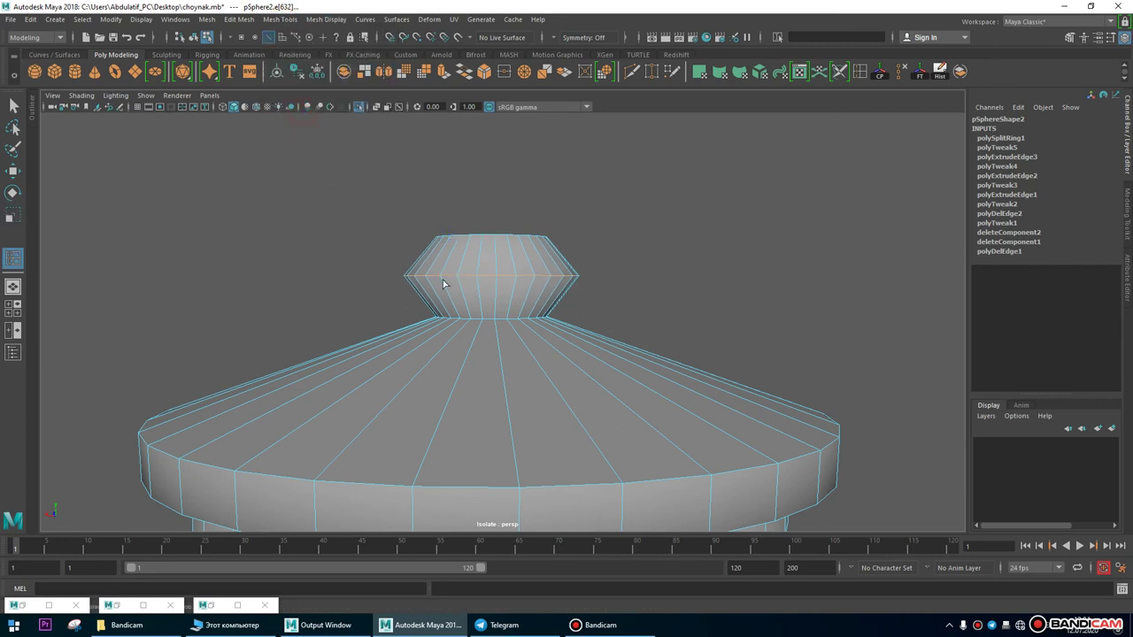
left_click(458, 305)
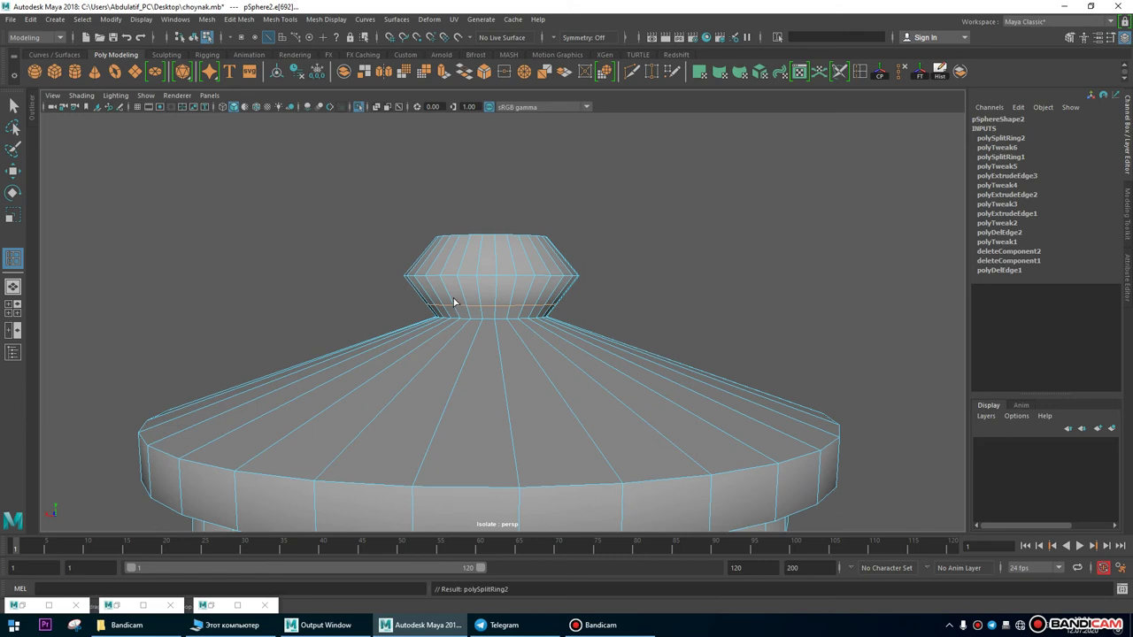
key("r")
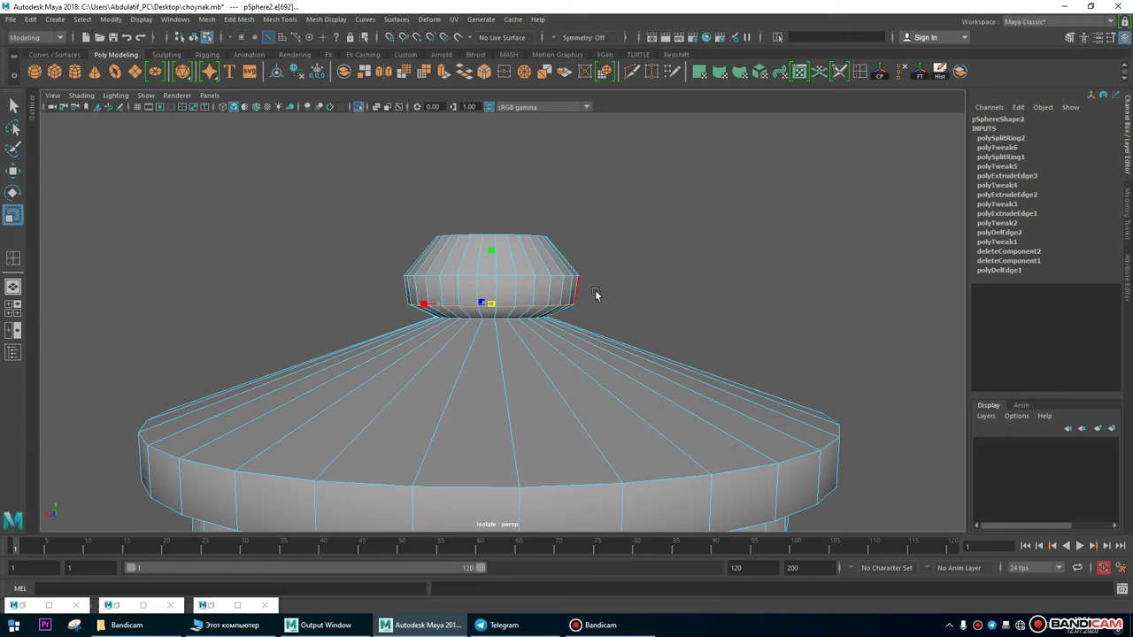
left_click(292, 22)
left_click(298, 108)
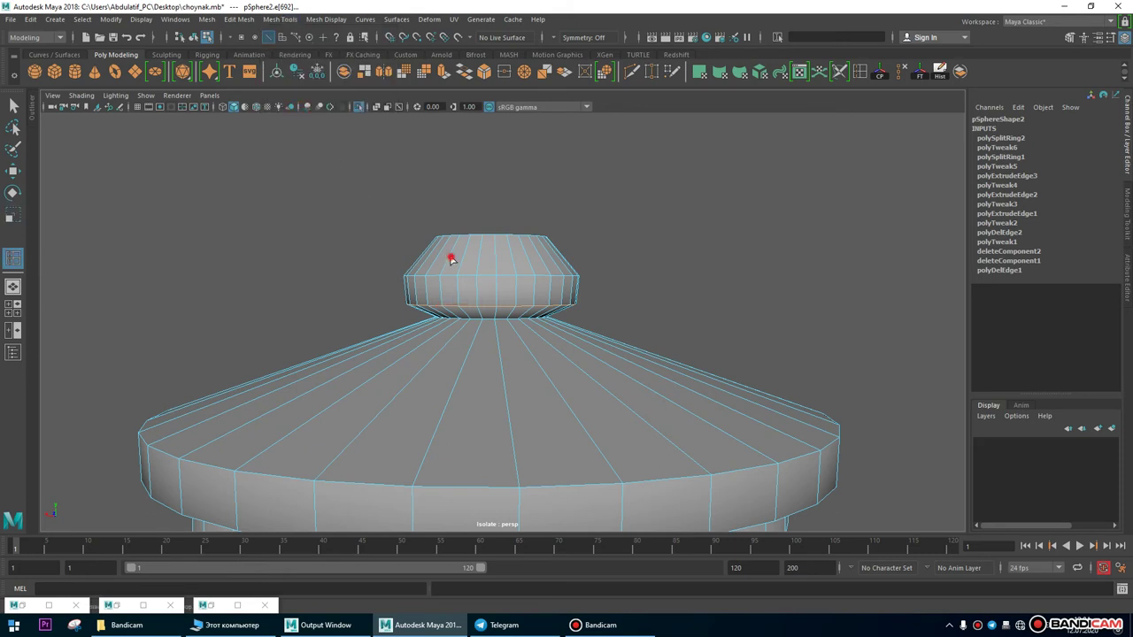
left_click(452, 257)
key("w")
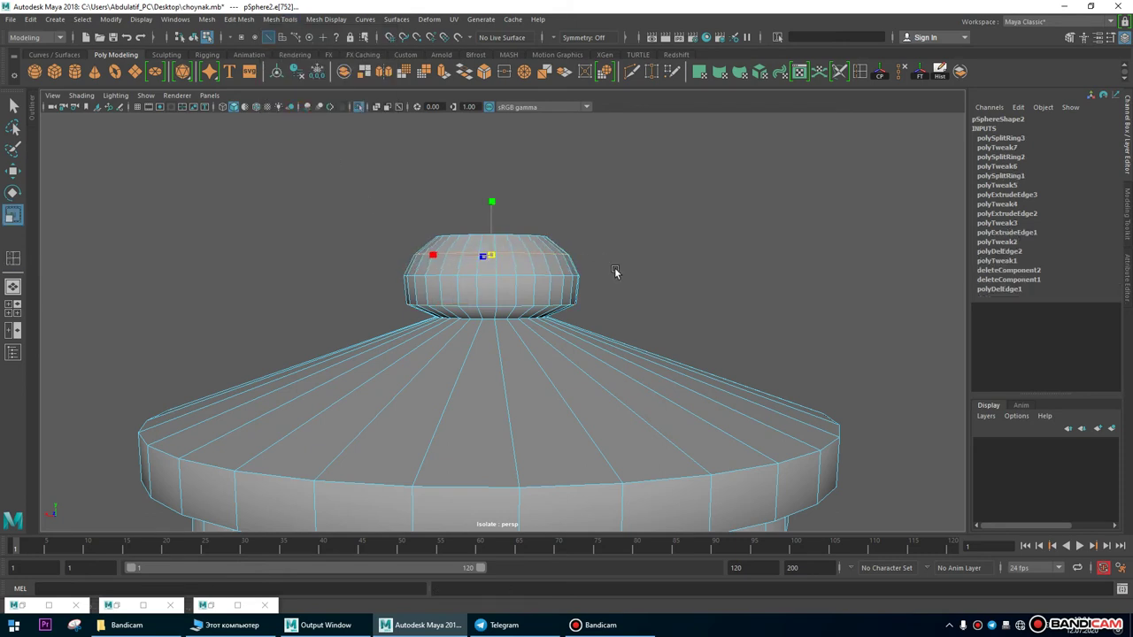
Select all the knob's vertices, stretch them vertically to make it taller, and seat it on the cone's tip.
right_click_drag(572, 269, 317, 182)
left_click_drag(318, 185, 744, 340)
left_click_drag(502, 251, 516, 212)
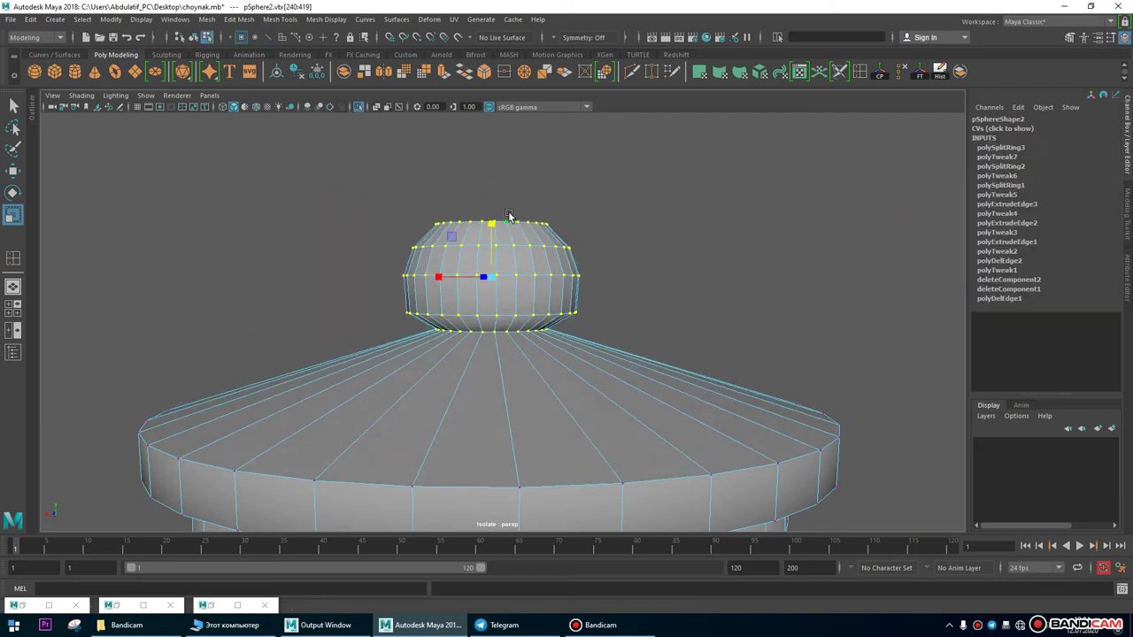
key("w")
left_click_drag(708, 359, 491, 294, "alt")
key("r")
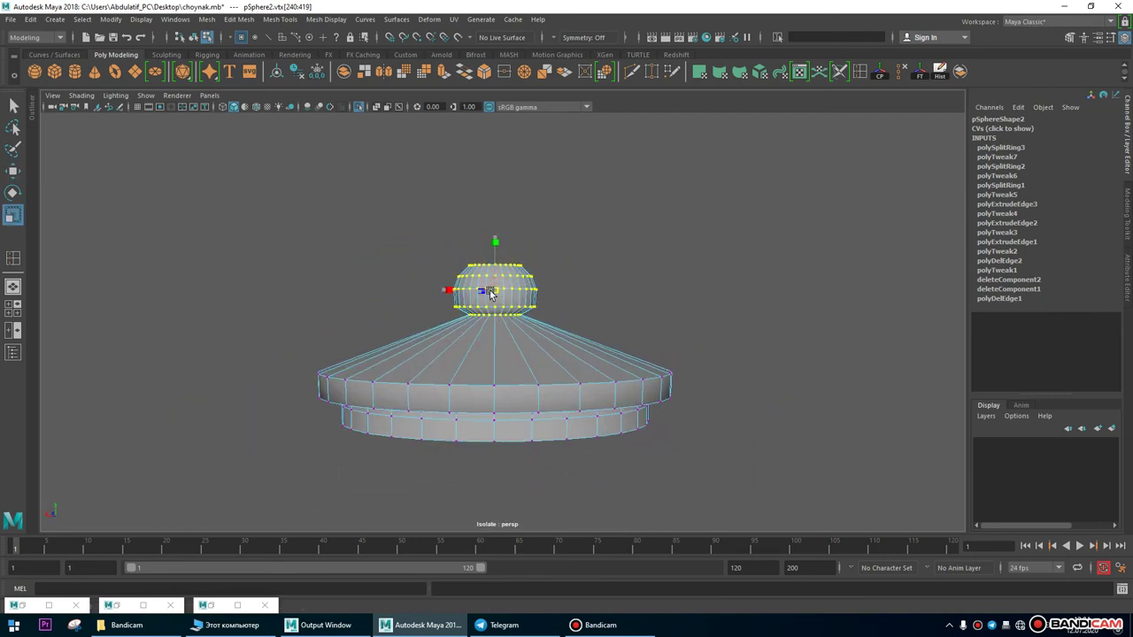
left_click_drag(600, 380, 597, 291, "alt")
In the front view, scale the knob's lower vertex row and upper two rows slightly inward, and raise the upper rows.
key("space")
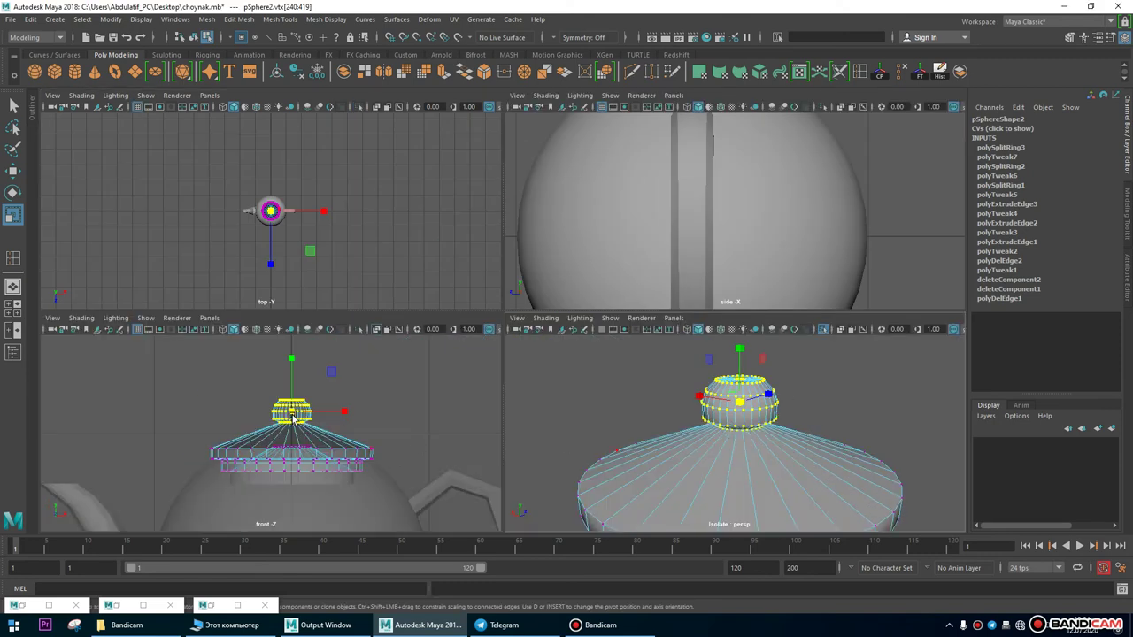
key("space")
scroll(227, 303, "up", 8)
left_click_drag(735, 286, 741, 308)
left_click_drag(427, 311, 426, 311)
middle_click_drag(767, 349, 762, 350)
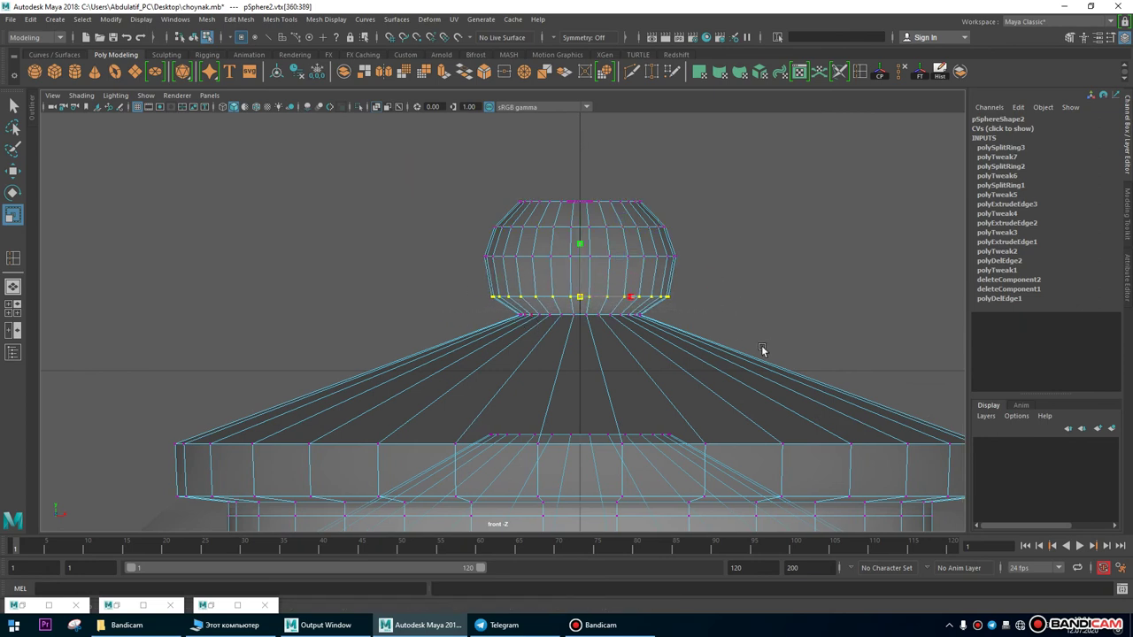
left_click_drag(700, 175, 456, 241)
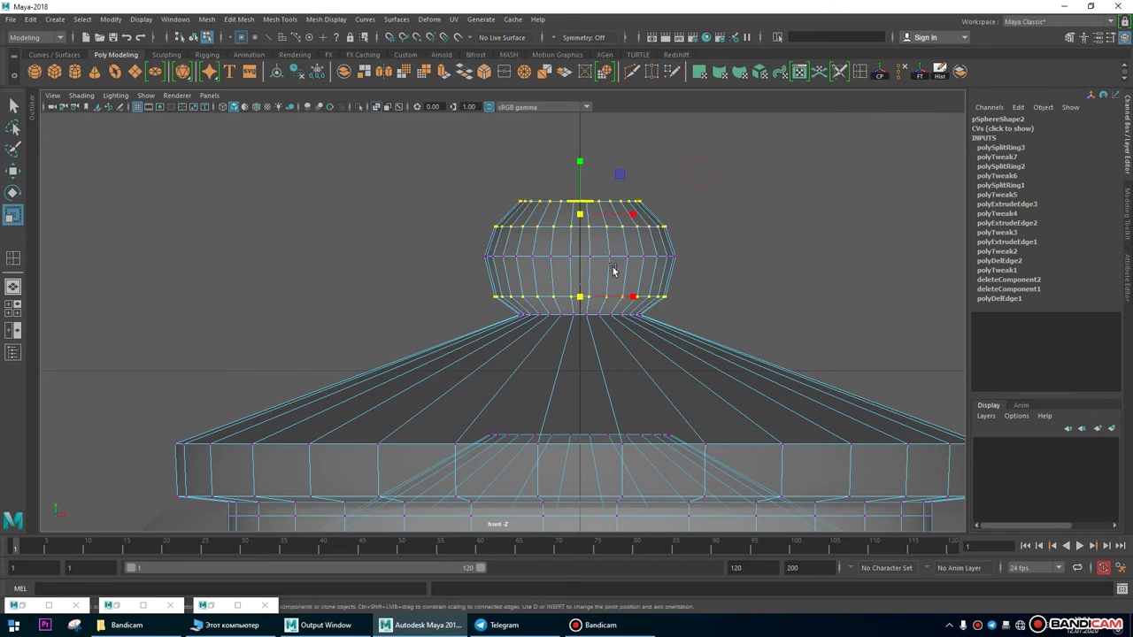
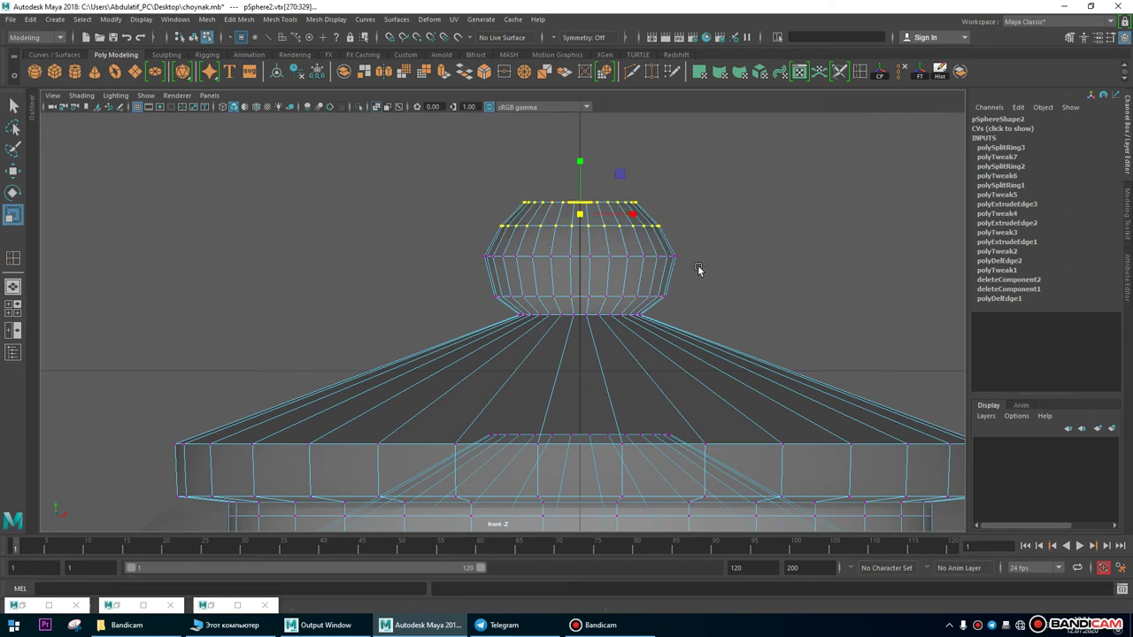
key("w")
left_click_drag(581, 163, 582, 155)
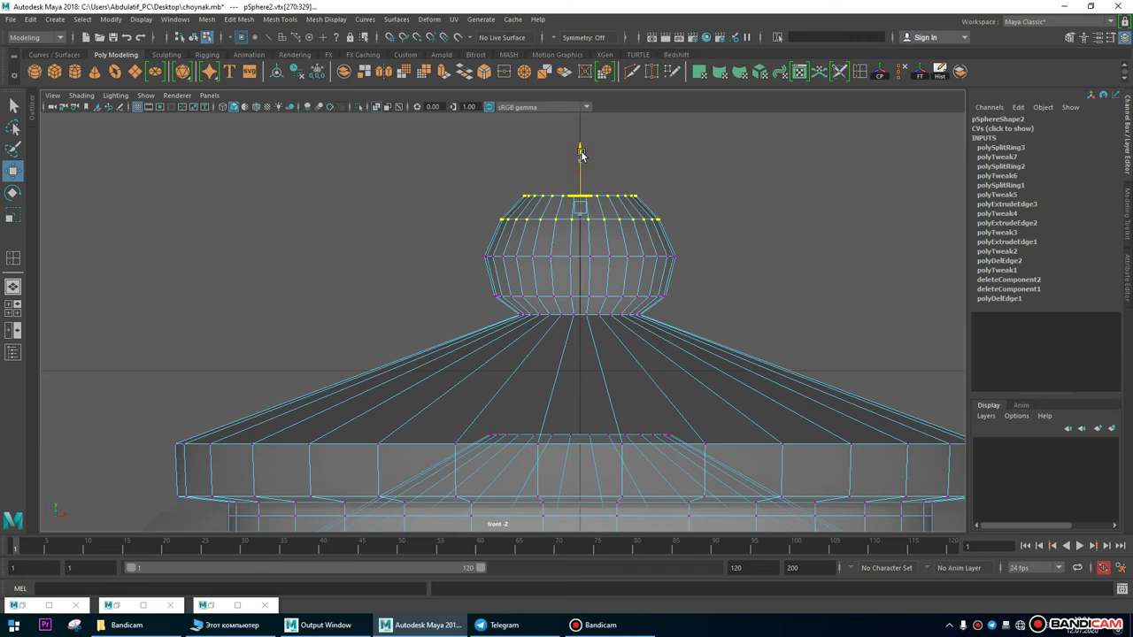
scroll(437, 228, "down", 10)
scroll(438, 228, "up", 8)
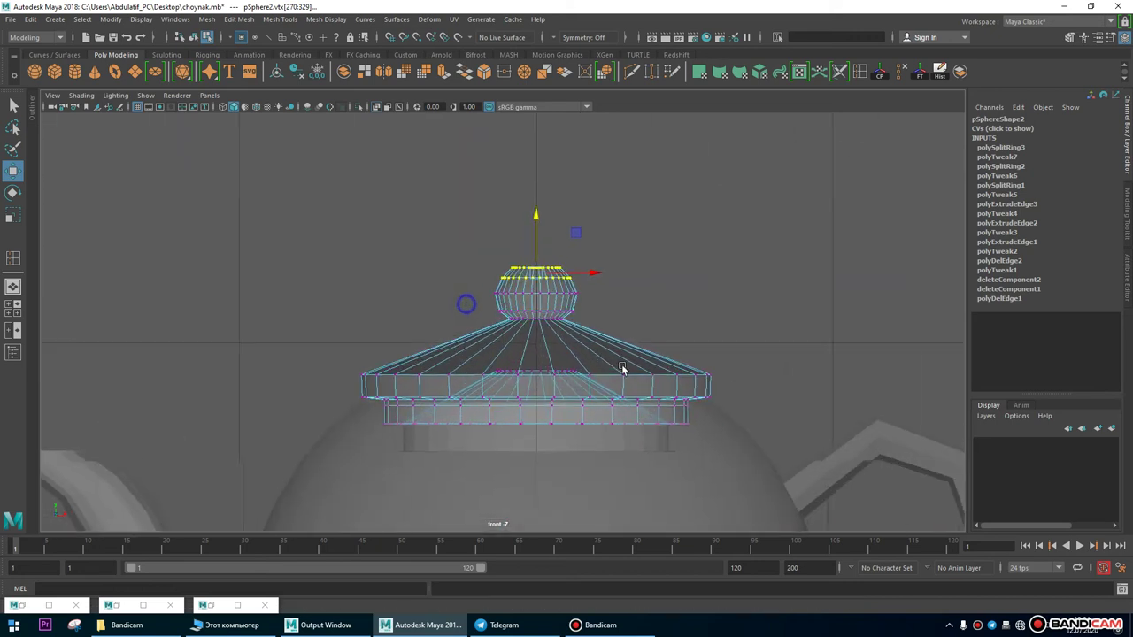
Return to the perspective view and switch the lid from vertex editing to object mode.
left_click(13, 286)
right_click_drag(455, 298, 516, 271)
key("ctrl+1")
right_click_drag(404, 284, 713, 378, "alt")
left_click(652, 417)
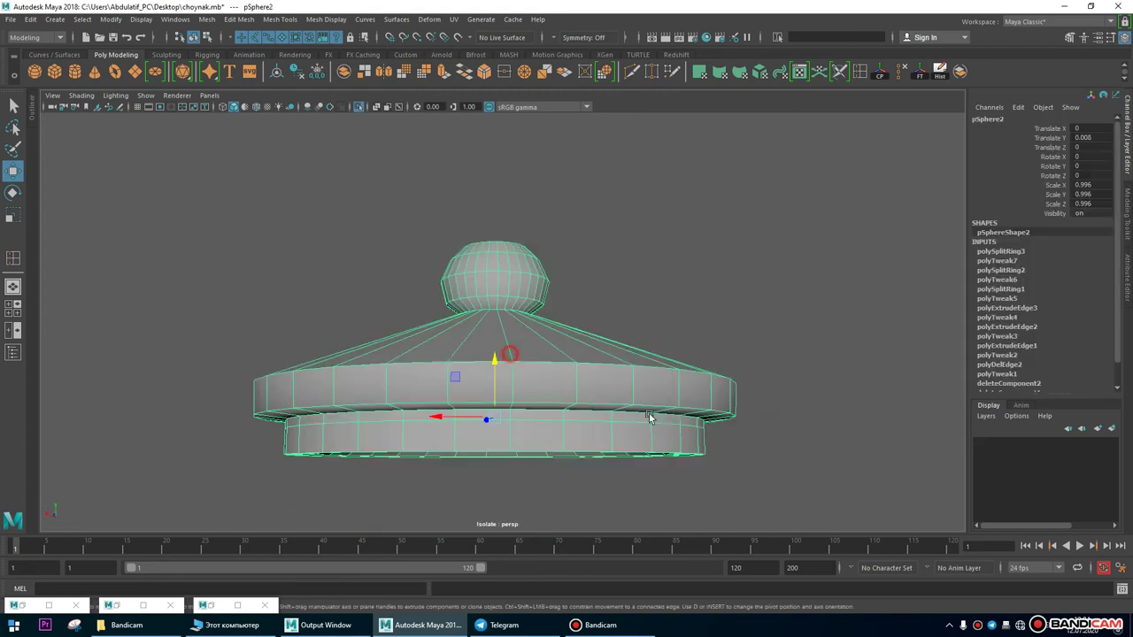
left_click_drag(652, 417, 622, 447, "alt")
right_click_drag(622, 447, 522, 388, "alt")
left_click_drag(523, 388, 459, 122, "alt")
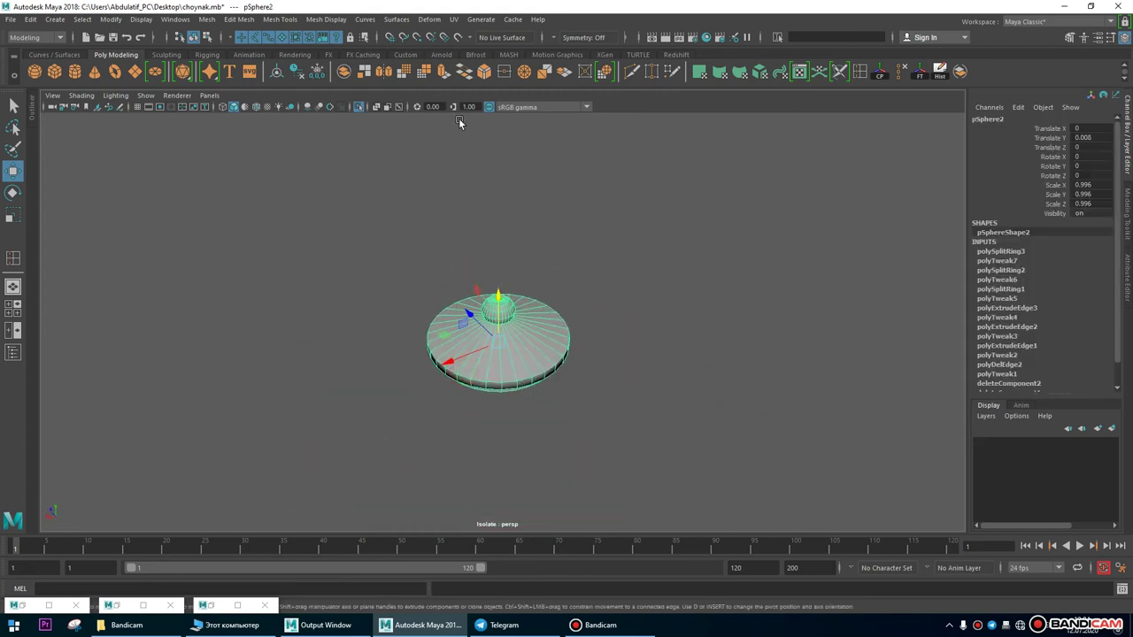
Turn off isolation and inspect the lid on the teapot with smooth preview.
left_click(361, 106)
left_click_drag(644, 328, 111, 336, "alt")
left_click(640, 285)
right_click_drag(110, 340, 478, 364, "alt")
left_click(494, 356)
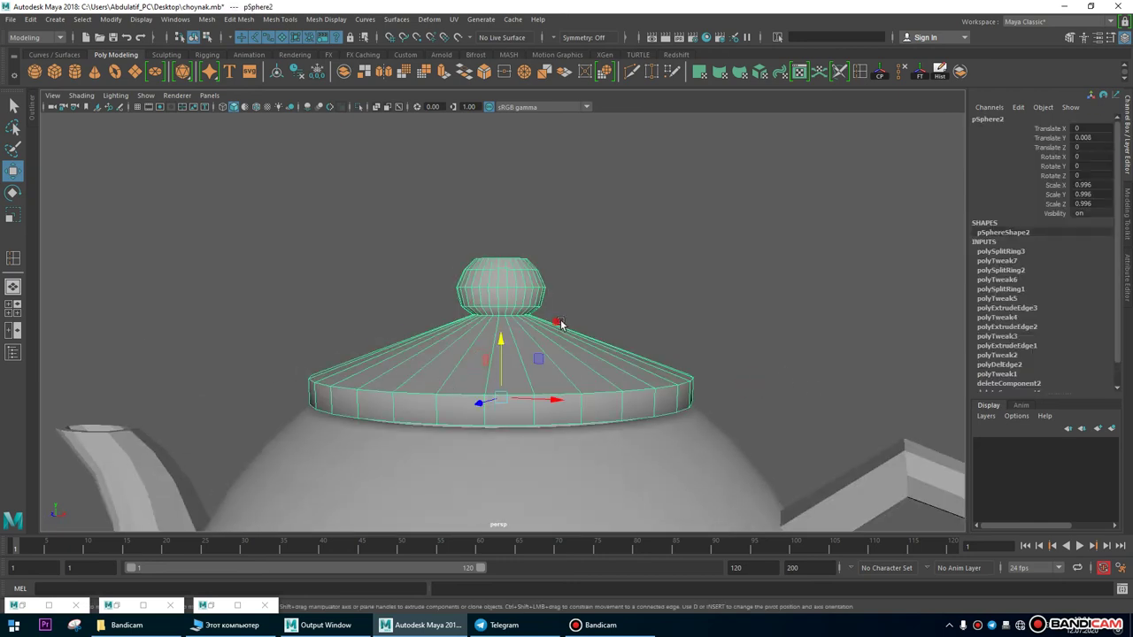
left_click_drag(560, 324, 563, 319, "alt")
left_click(627, 286)
left_click_drag(627, 286, 753, 423, "alt")
right_click_drag(753, 424, 389, 376, "alt")
left_click_drag(390, 376, 514, 362, "alt")
right_click_drag(514, 362, 489, 339, "alt")
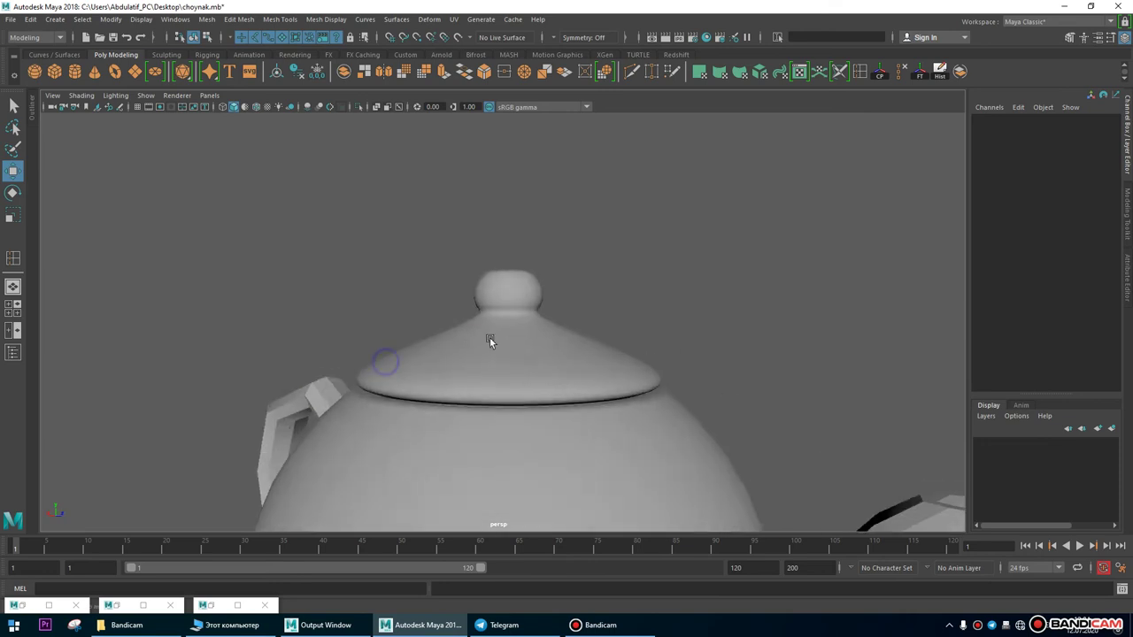
Lower the lid slightly to Translate Y 0.004 and check its fit on the smoothed teapot.
left_click(490, 339)
left_click_drag(512, 324, 630, 446)
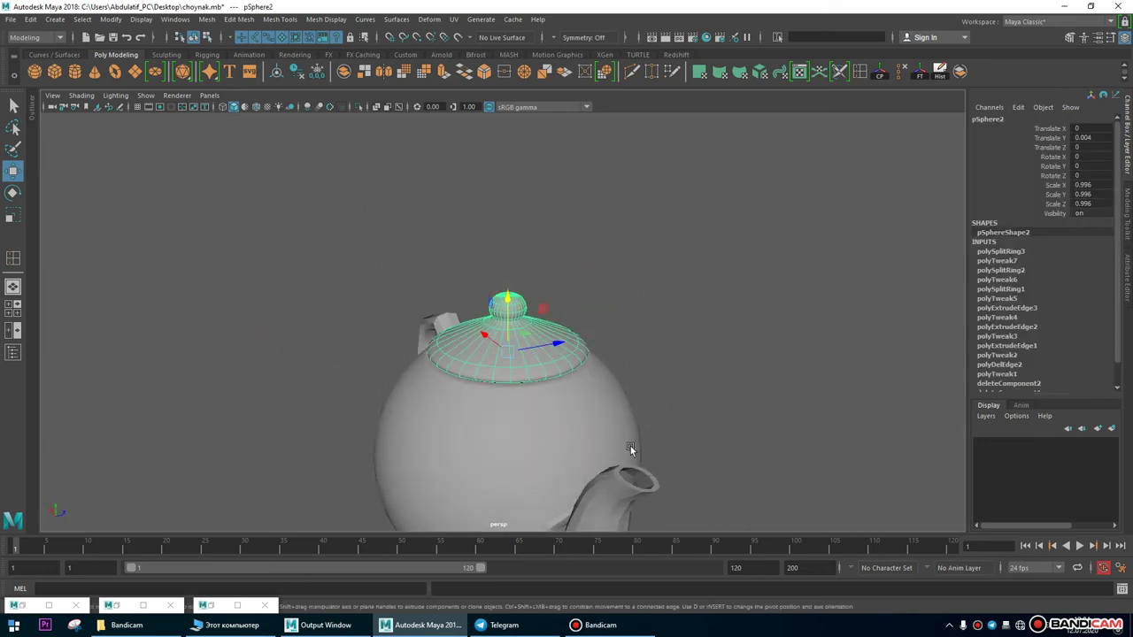
left_click(630, 450)
left_click(687, 366)
right_click_drag(688, 367, 741, 458, "alt")
left_click_drag(741, 458, 796, 479, "alt")
right_click_drag(796, 479, 685, 381, "alt")
left_click_drag(685, 382, 534, 384, "alt")
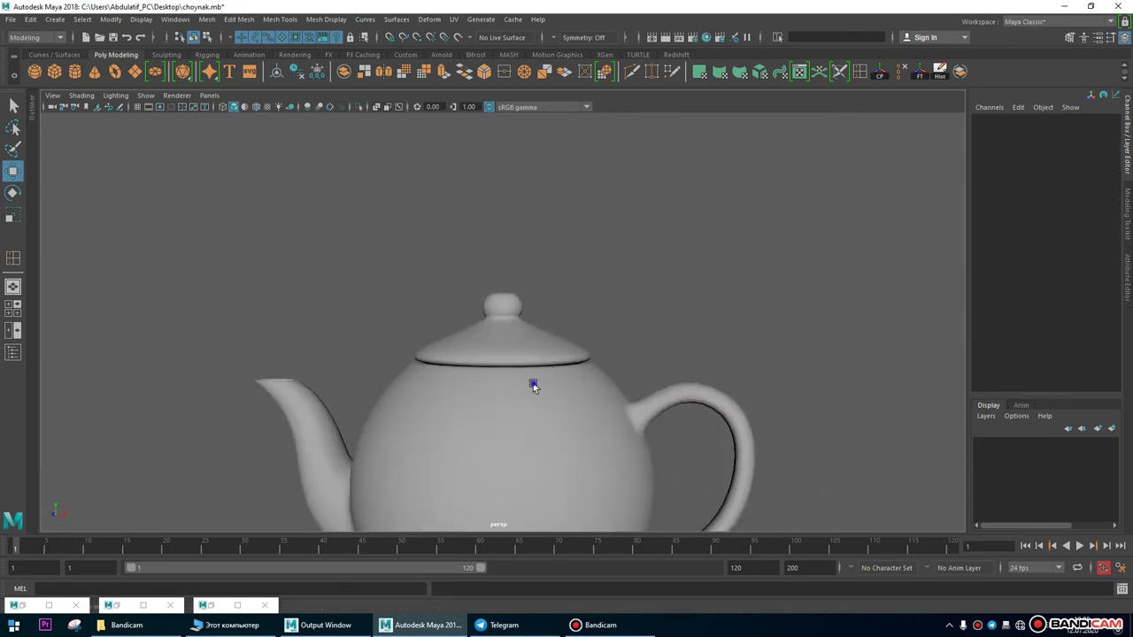
right_click_drag(534, 384, 700, 413, "alt")
Show the lid unsmoothed in the front view and raise its outer top edge loop slightly.
left_click(587, 362)
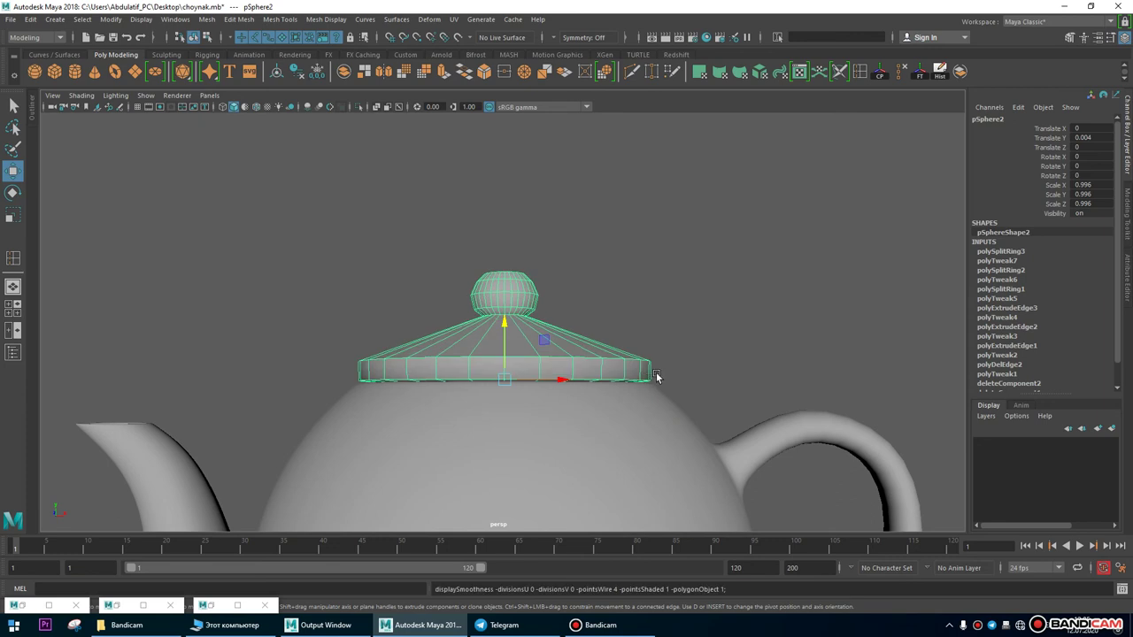
key("space")
key("space")
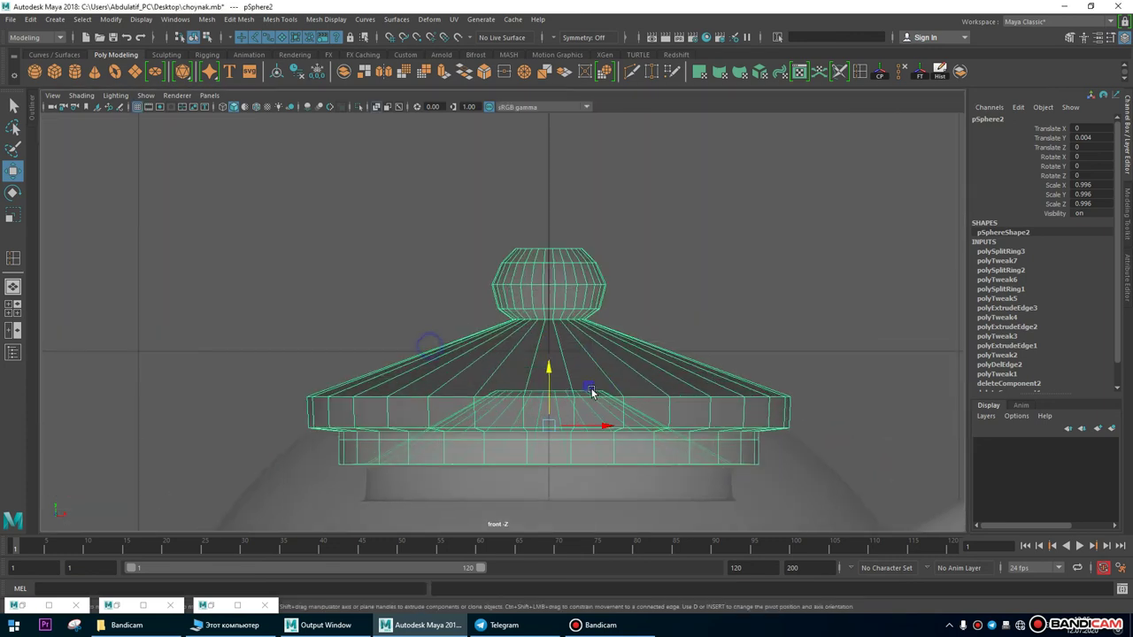
middle_click_drag(591, 392, 592, 360, "alt")
right_click_drag(681, 370, 683, 345)
left_click(680, 365)
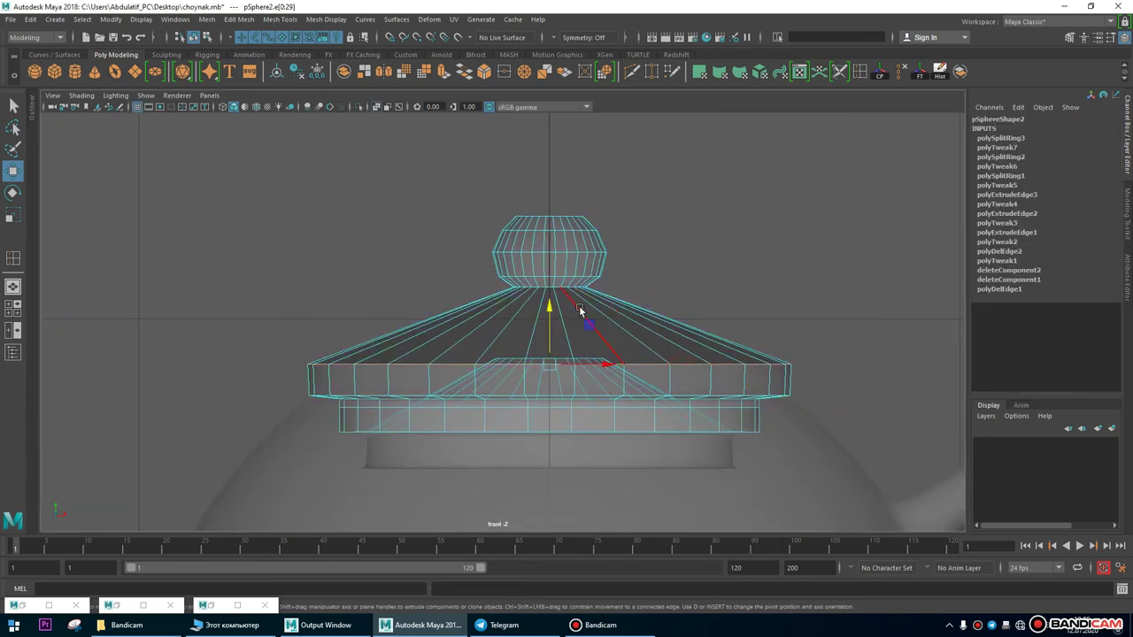
left_click_drag(548, 305, 548, 295)
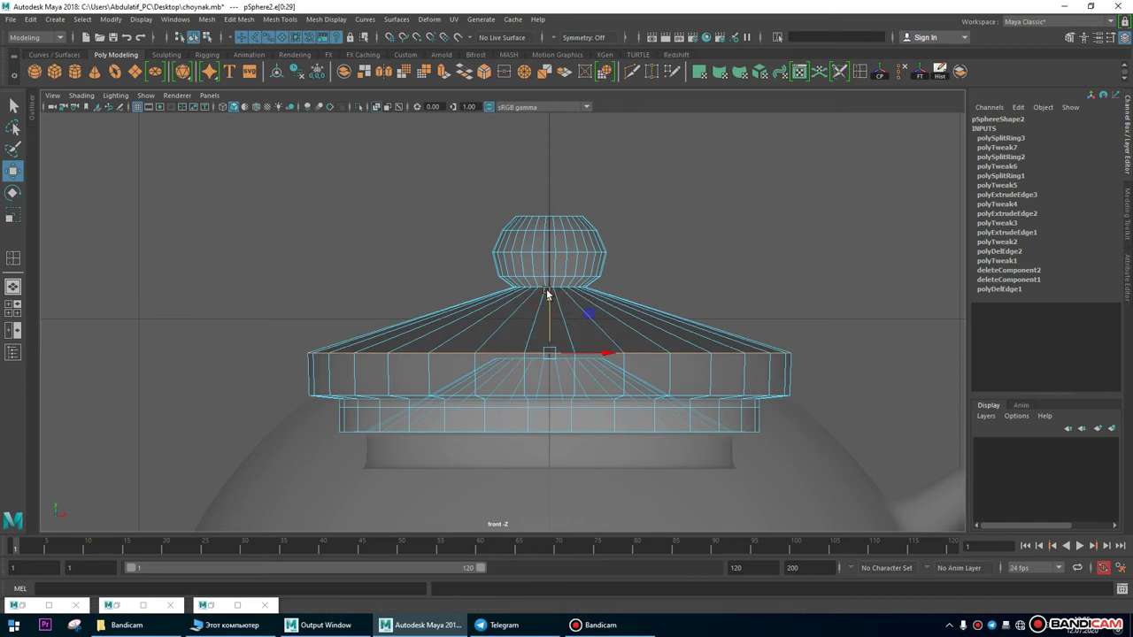
left_click_drag(547, 294, 551, 302)
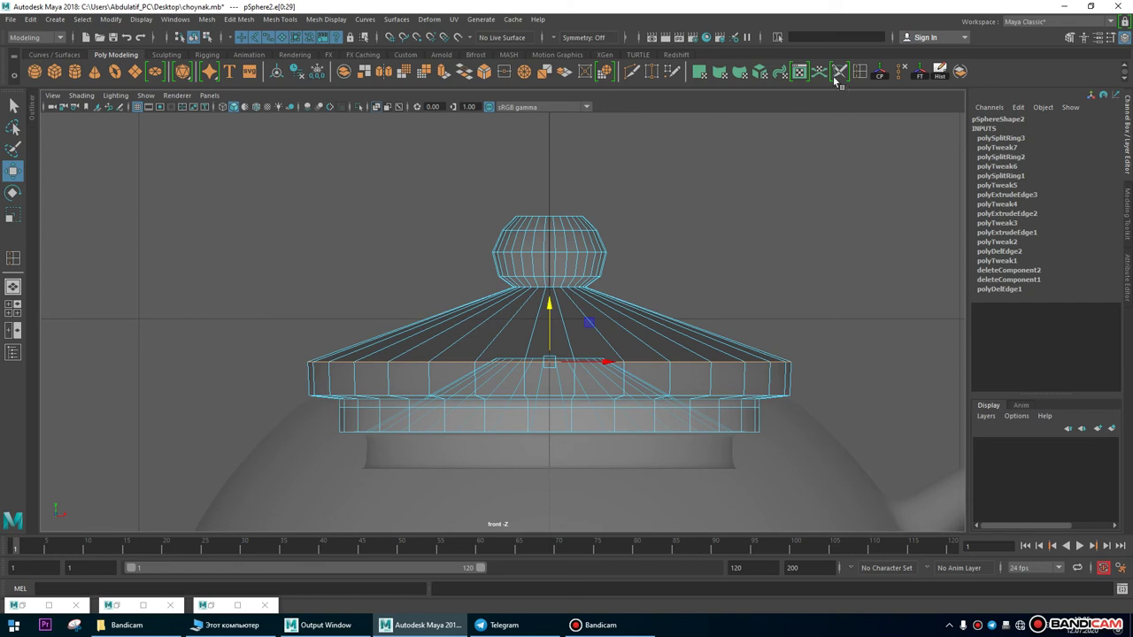
Round the lid's outer shoulder with a new, widened edge loop above the rim and a slightly narrowed and lowered rim edge loop.
key("y")
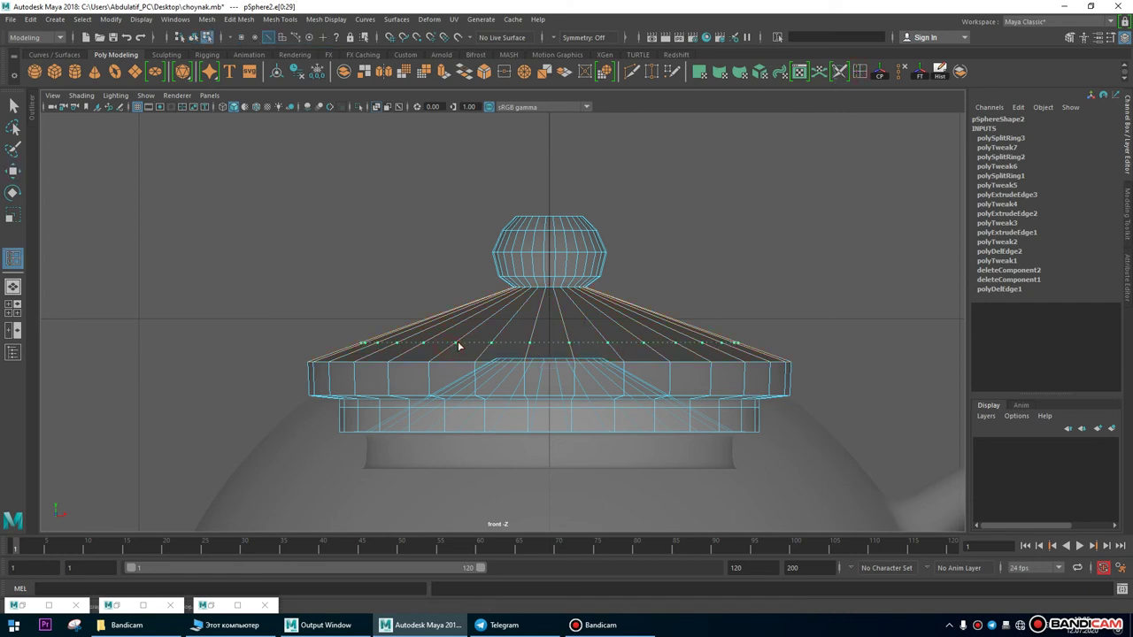
left_click(458, 348)
key("r")
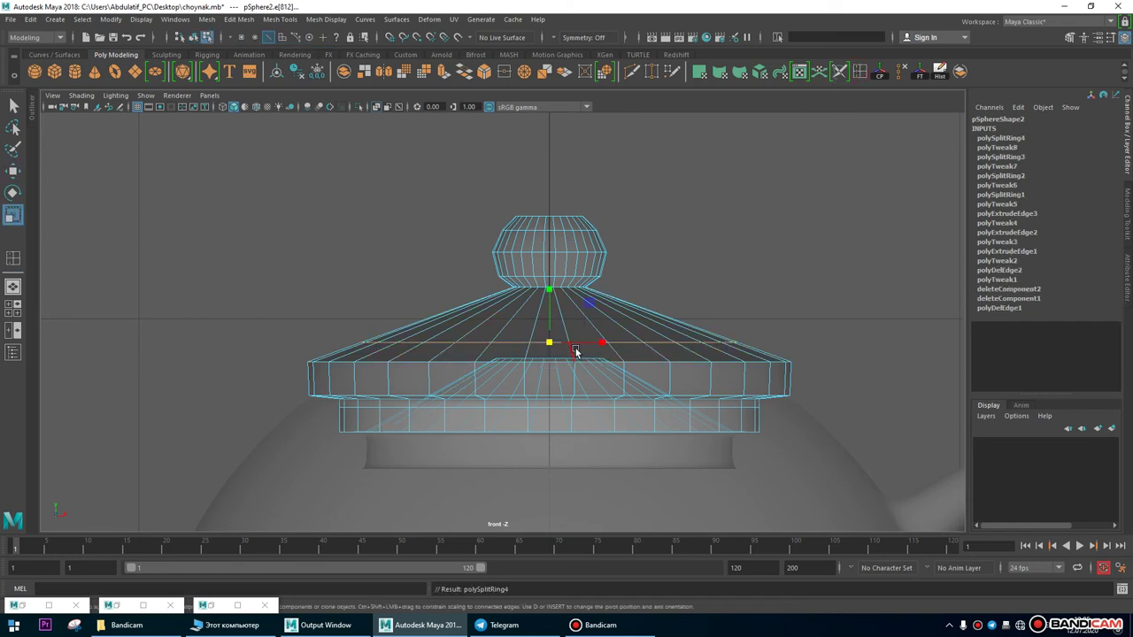
left_click_drag(548, 344, 567, 346)
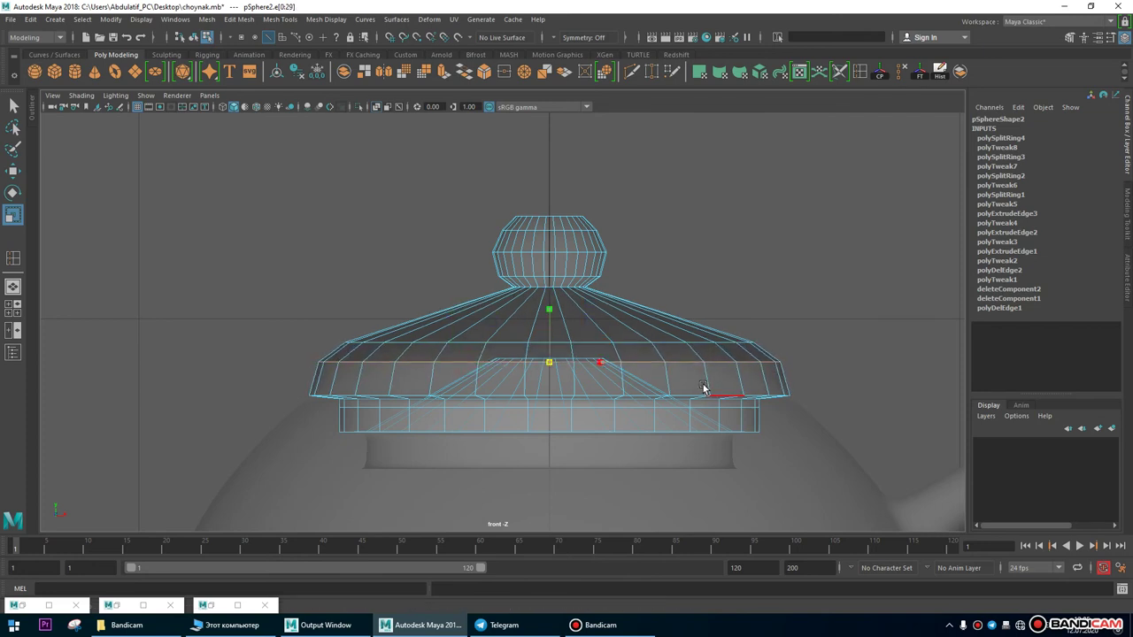
left_click(551, 303)
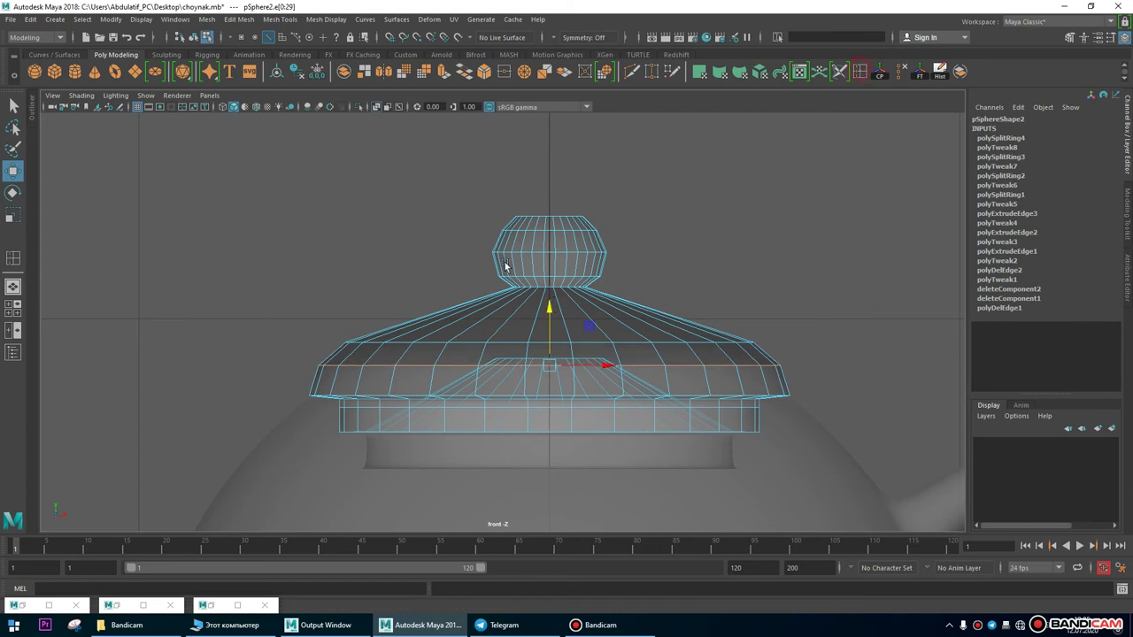
Insert an edge loop about midway up the lid's conical top and scale it outward slightly.
left_click(492, 323)
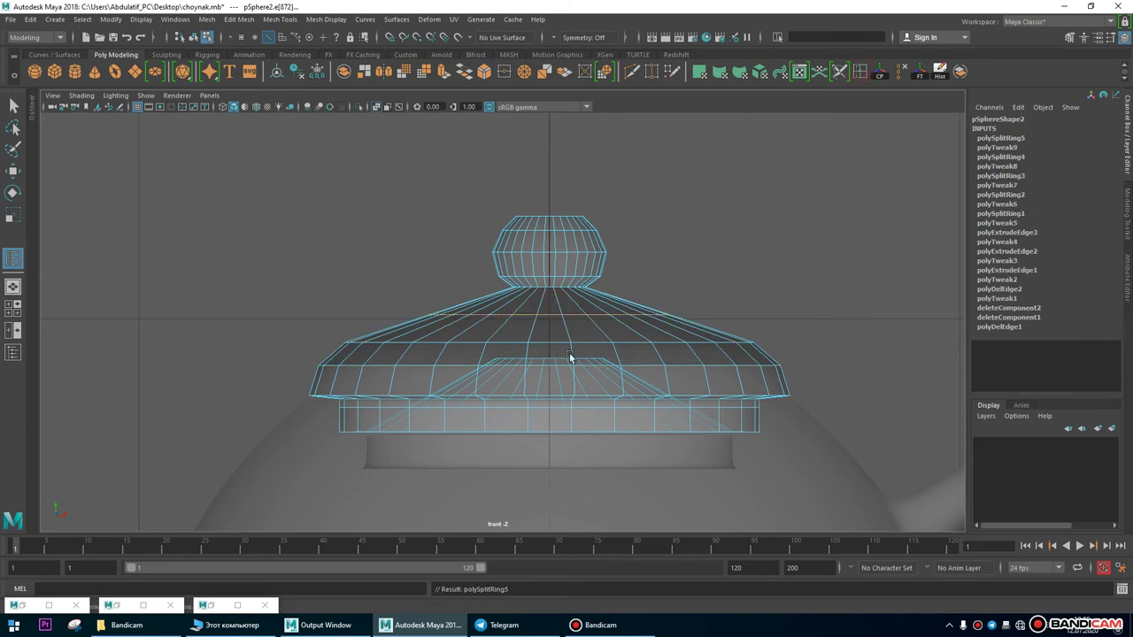
key("w")
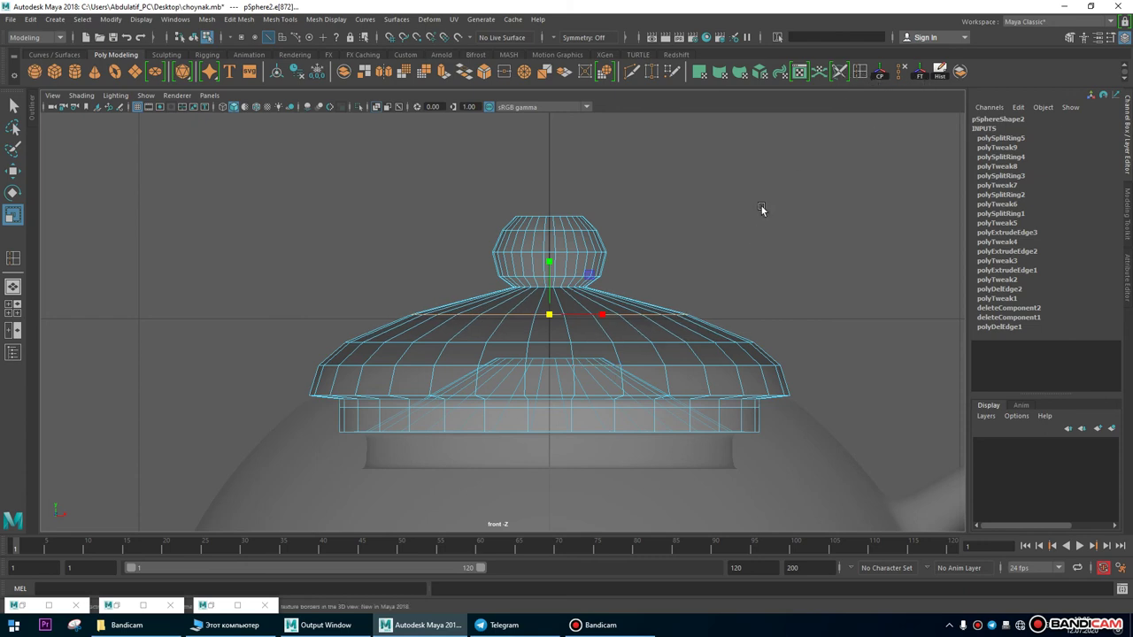
scroll(741, 353, "down", 3)
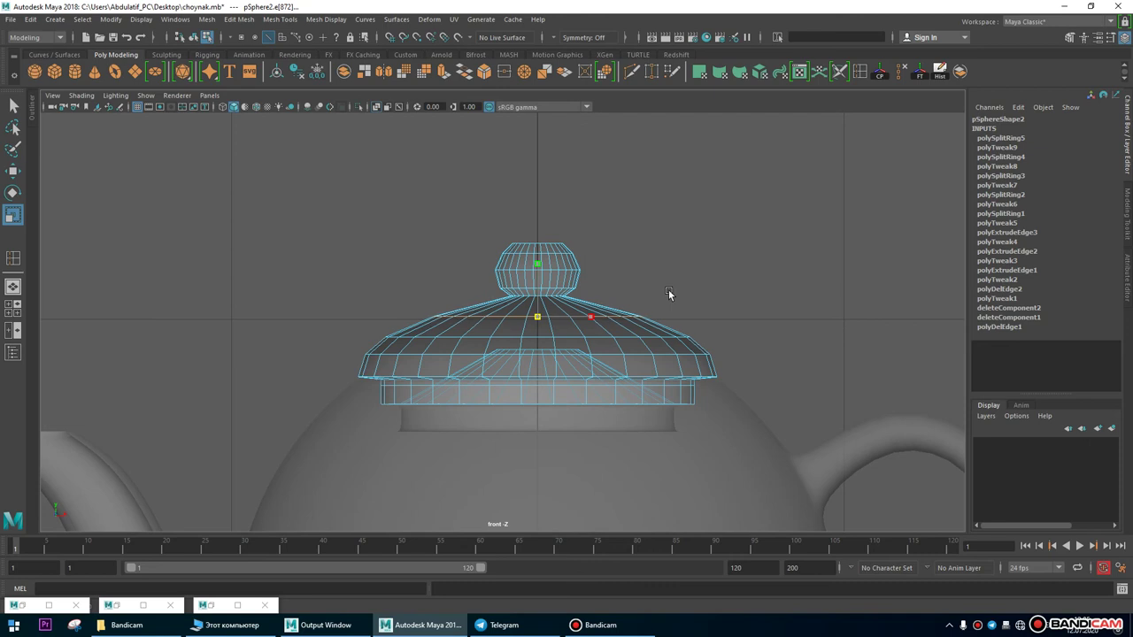
Select the lid's vertices above the lower inner step and fine-tune their scale to fit the teapot's shoulder in the perspective view.
right_click_drag(478, 301, 479, 337)
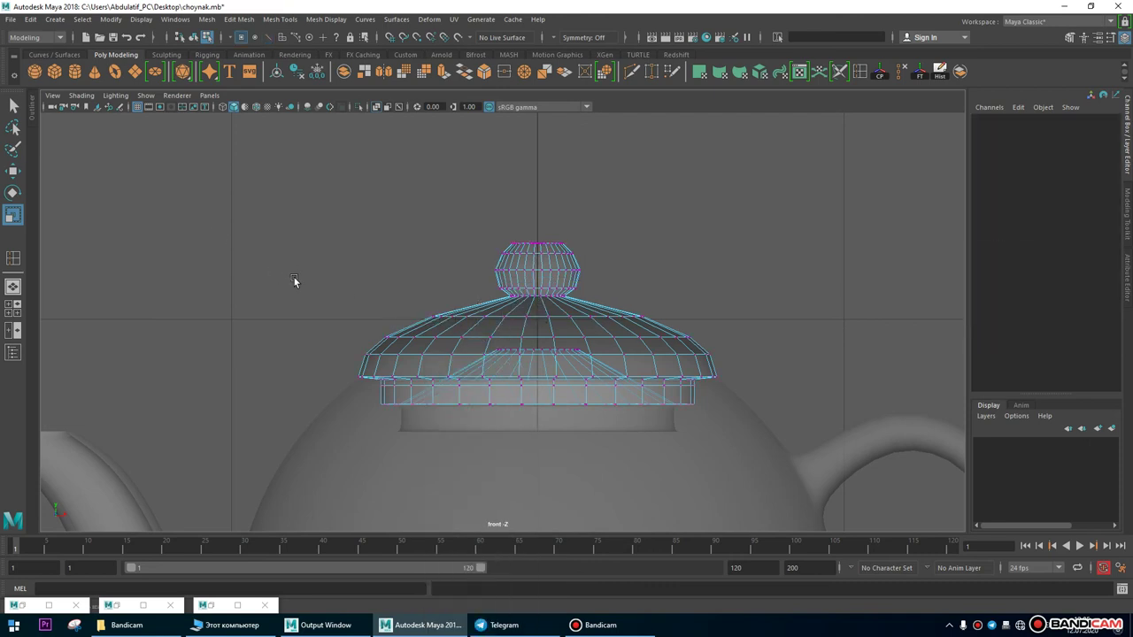
scroll(405, 237, "up", 2)
left_click_drag(146, 187, 826, 365)
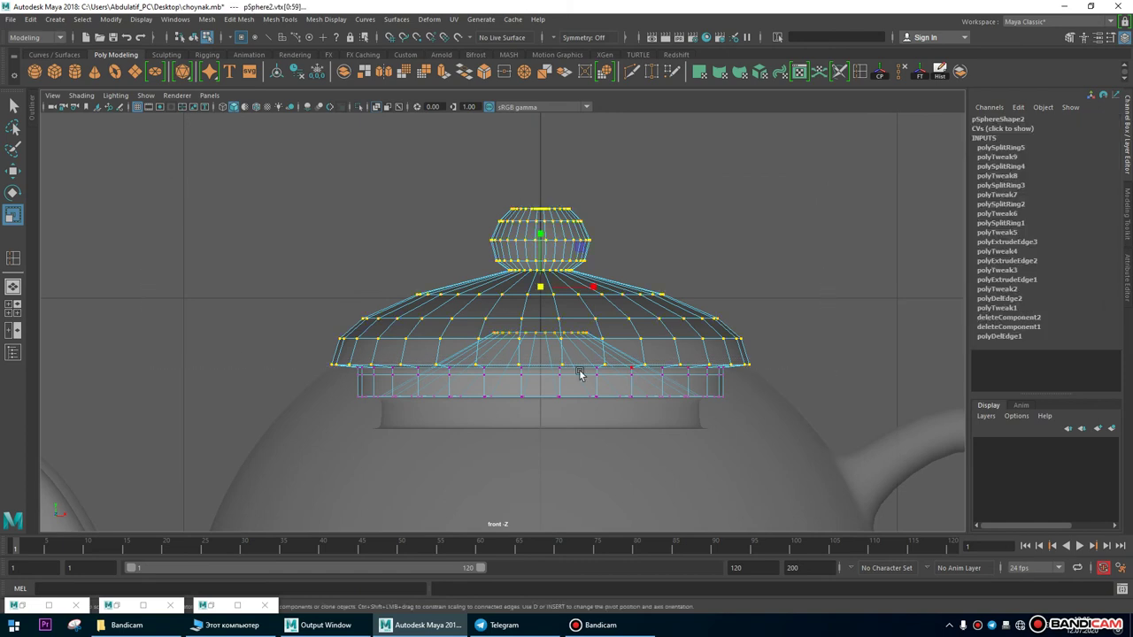
left_click(13, 286)
left_click_drag(457, 372, 385, 389, "alt")
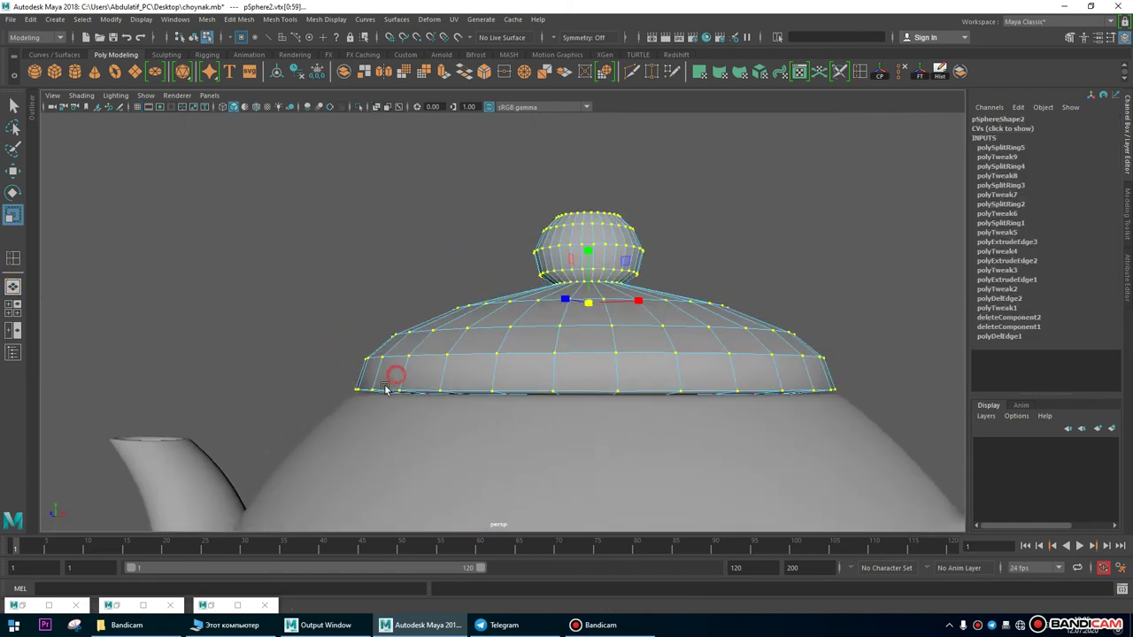
left_click_drag(592, 312, 583, 308)
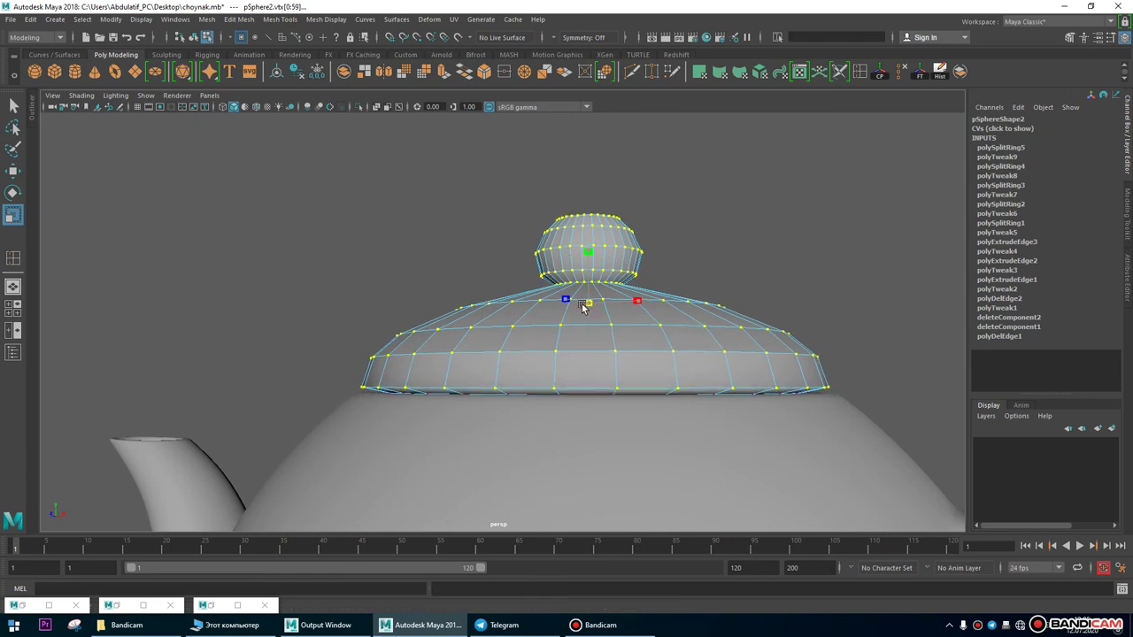
key("w")
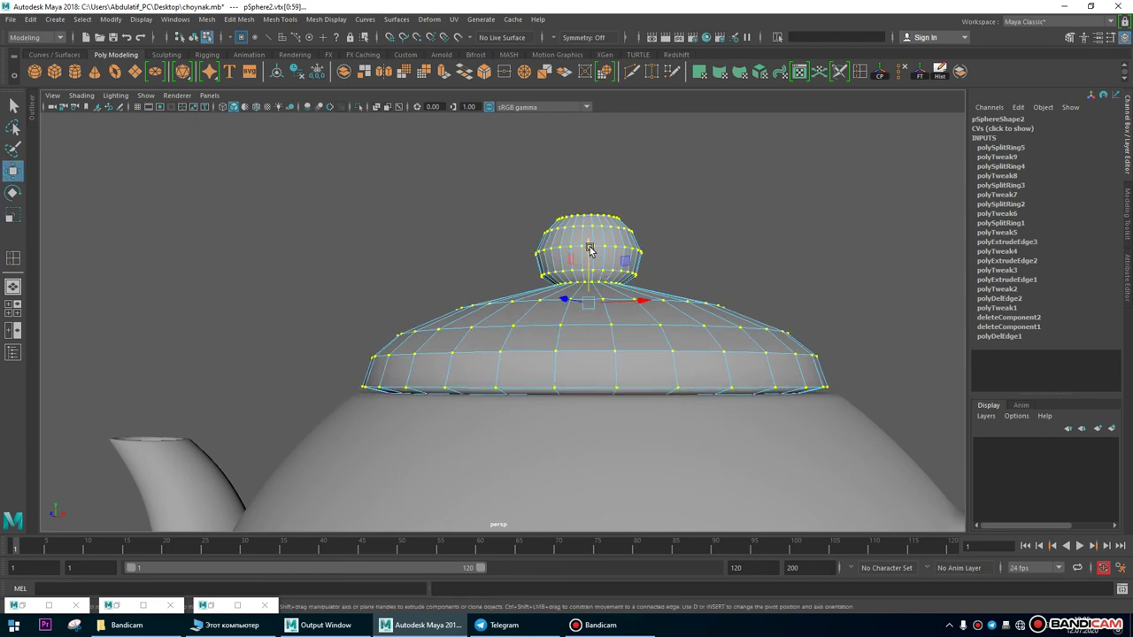
left_click_drag(591, 254, 619, 299, "alt")
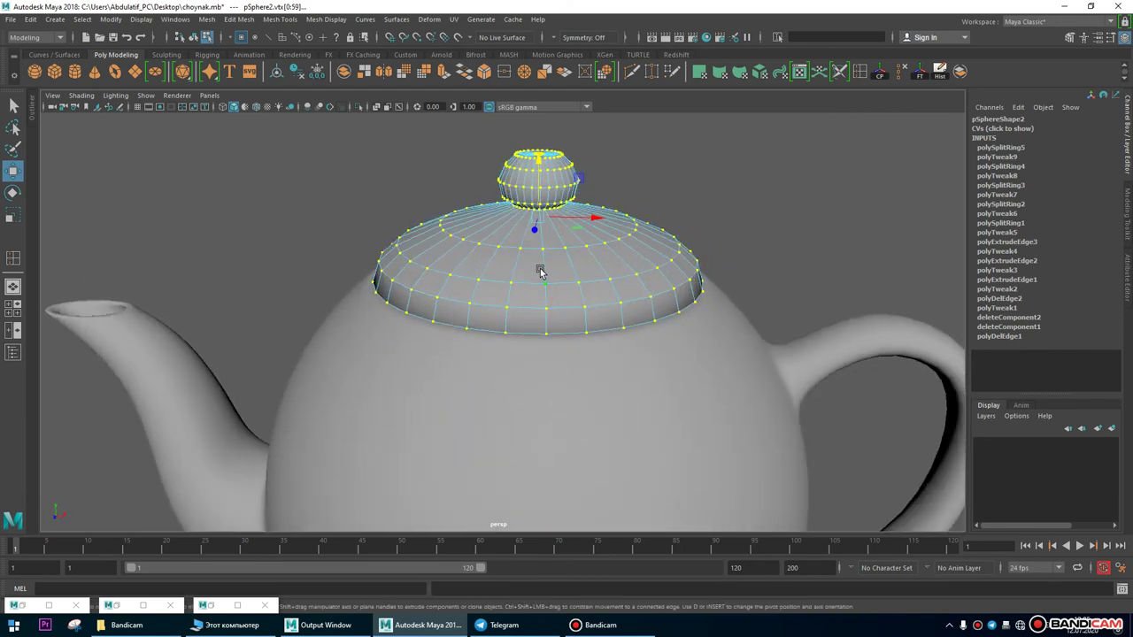
key("r")
left_click_drag(543, 231, 534, 225)
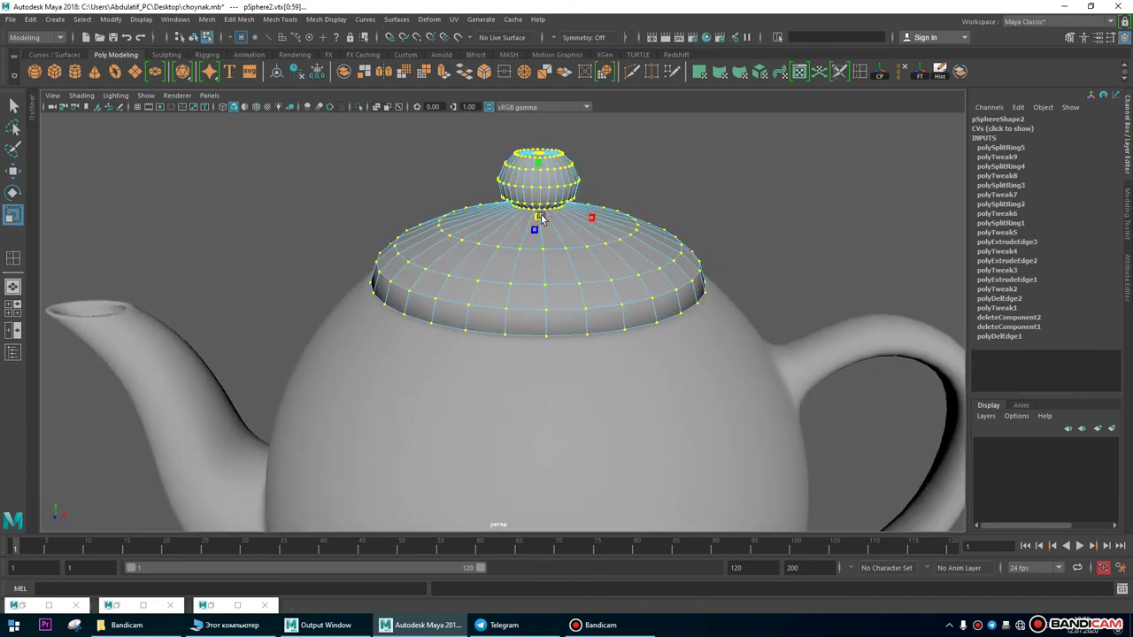
left_click(761, 162)
Fine-tune the height of the edge loops across the lid's curved top and return to object mode.
right_click_drag(761, 162, 604, 321, "alt")
left_click_drag(409, 297, 344, 306, "alt")
right_click_drag(345, 306, 513, 278, "alt")
left_click(513, 278)
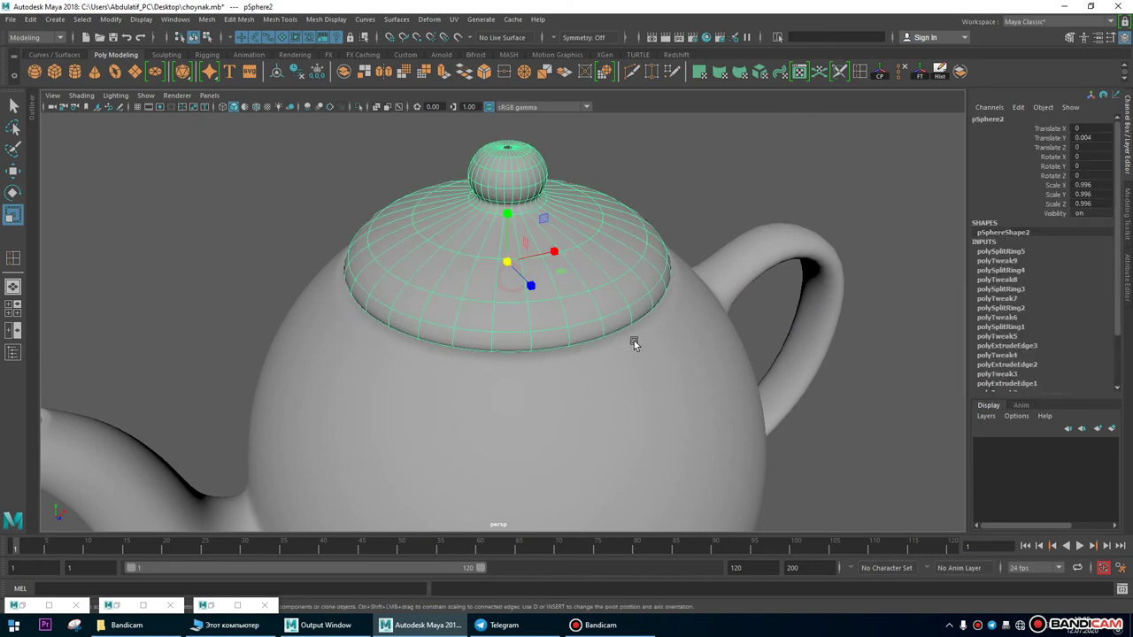
left_click_drag(493, 284, 449, 205, "alt")
scroll(450, 204, "up", 3)
right_click_drag(431, 240, 403, 246)
double_click(395, 251)
left_click_drag(520, 200, 523, 204)
double_click(617, 221)
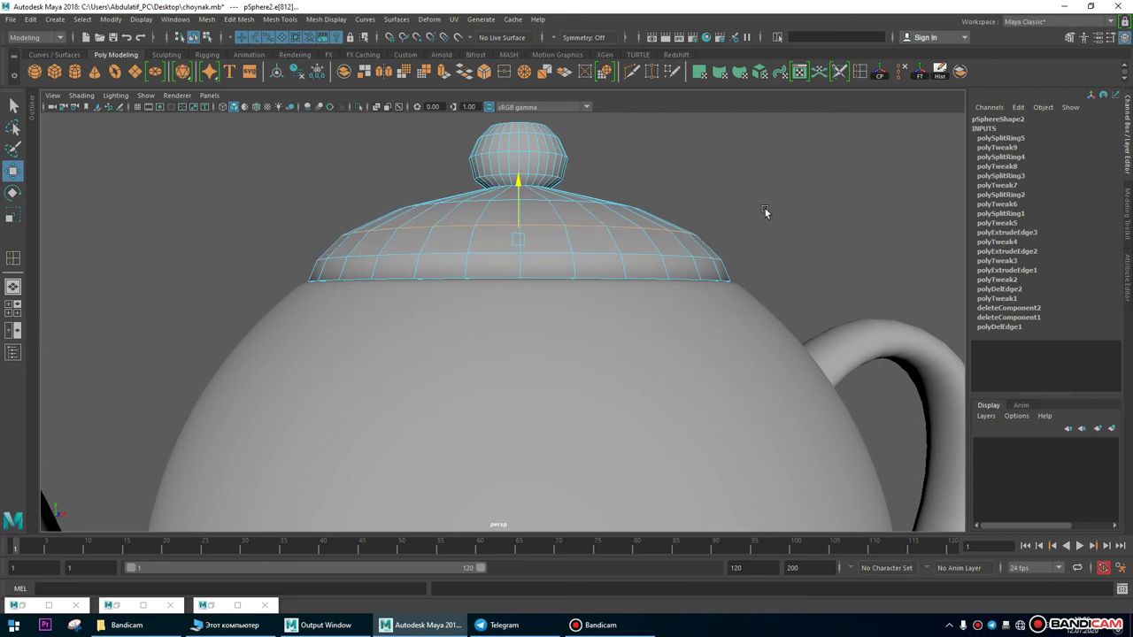
double_click(587, 205)
left_click_drag(671, 247, 586, 256, "alt")
key("F8")
left_click(796, 221)
Raise the lid above the teapot to inspect its underside and inner step, and undo the move.
right_click_drag(795, 220, 481, 298, "alt")
left_click_drag(480, 299, 706, 286, "alt")
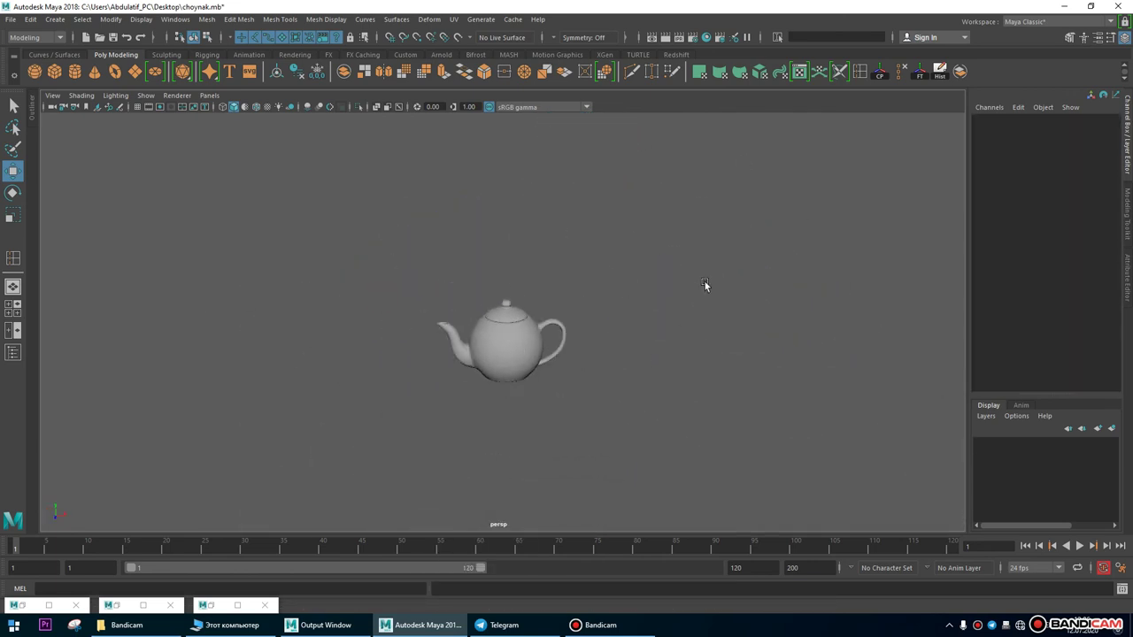
scroll(371, 314, "up", 5)
left_click_drag(372, 313, 545, 352, "alt")
left_click(536, 299)
left_click_drag(645, 316, 571, 362, "alt")
left_click_drag(545, 238, 625, 316)
middle_click_drag(625, 317, 657, 283)
left_click_drag(658, 283, 704, 272, "alt")
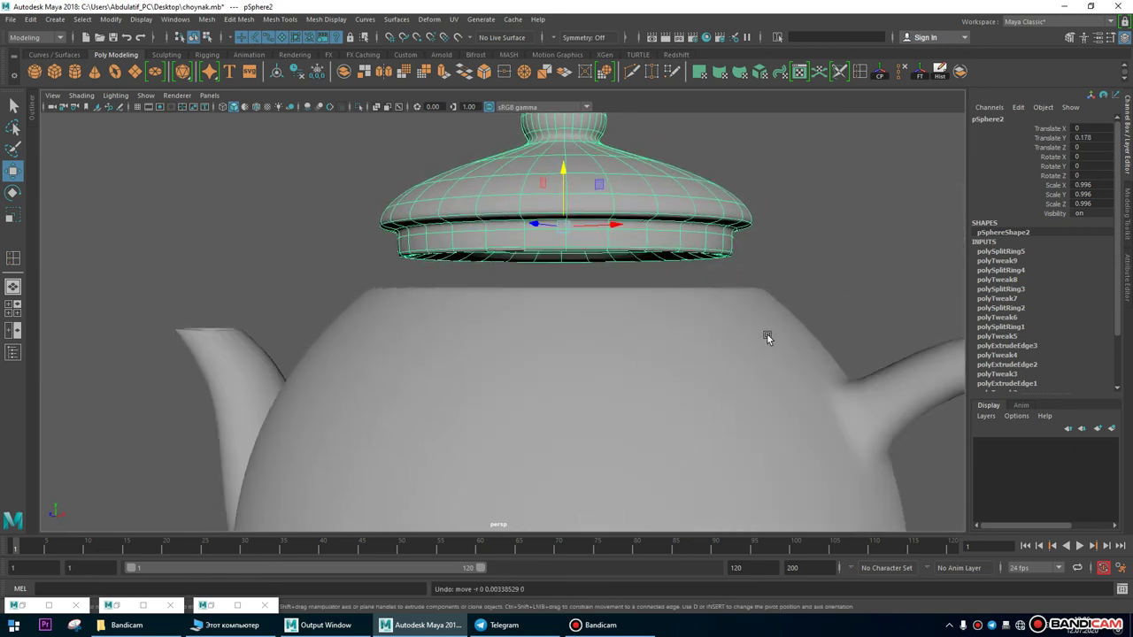
key("ctrl+z")
Show the lid unsmoothed in the front view, insert an edge loop just below the knob, and scale it inward.
scroll(749, 347, "down", 5)
left_click_drag(749, 347, 717, 284, "alt")
left_click(741, 445)
right_click_drag(741, 445, 771, 419, "alt")
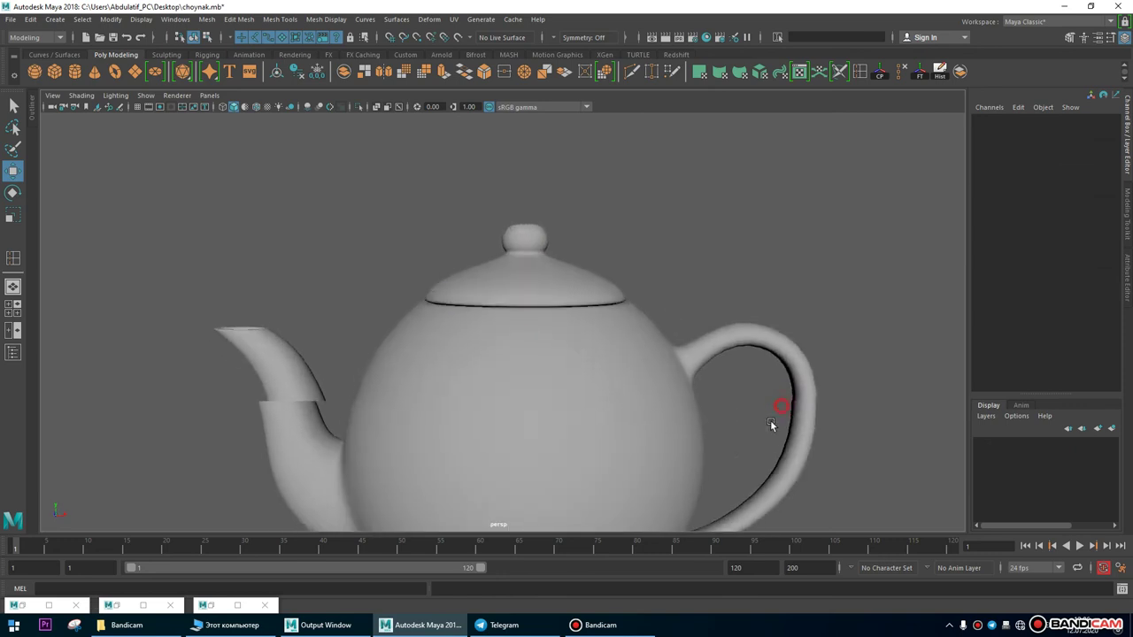
left_click(542, 257)
key("space")
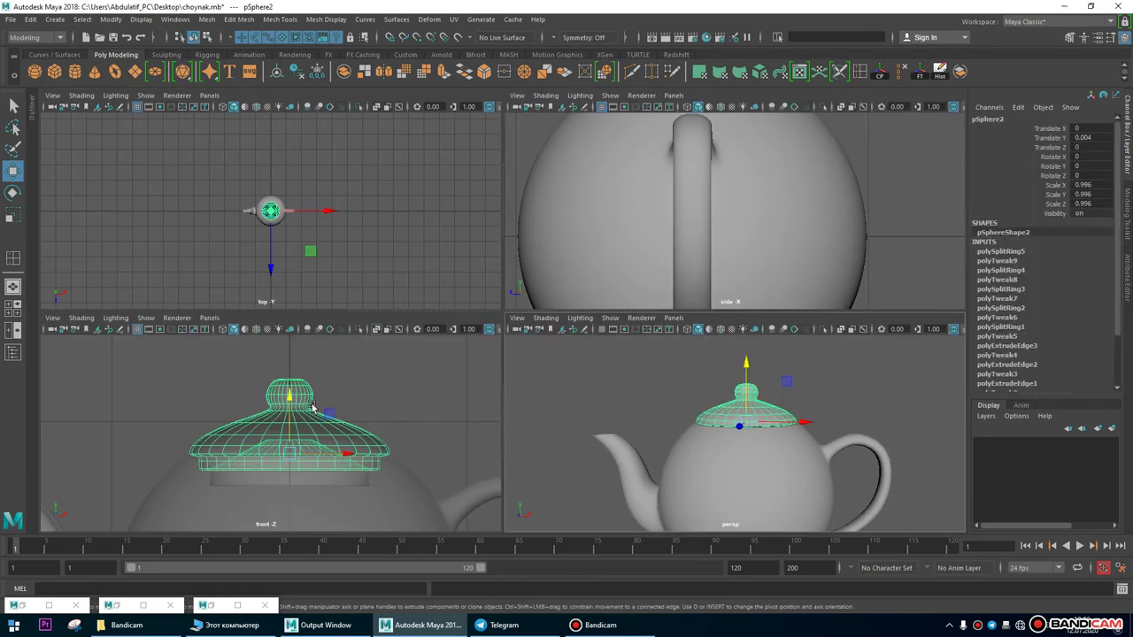
key("space")
scroll(565, 283, "up", 5)
key("1")
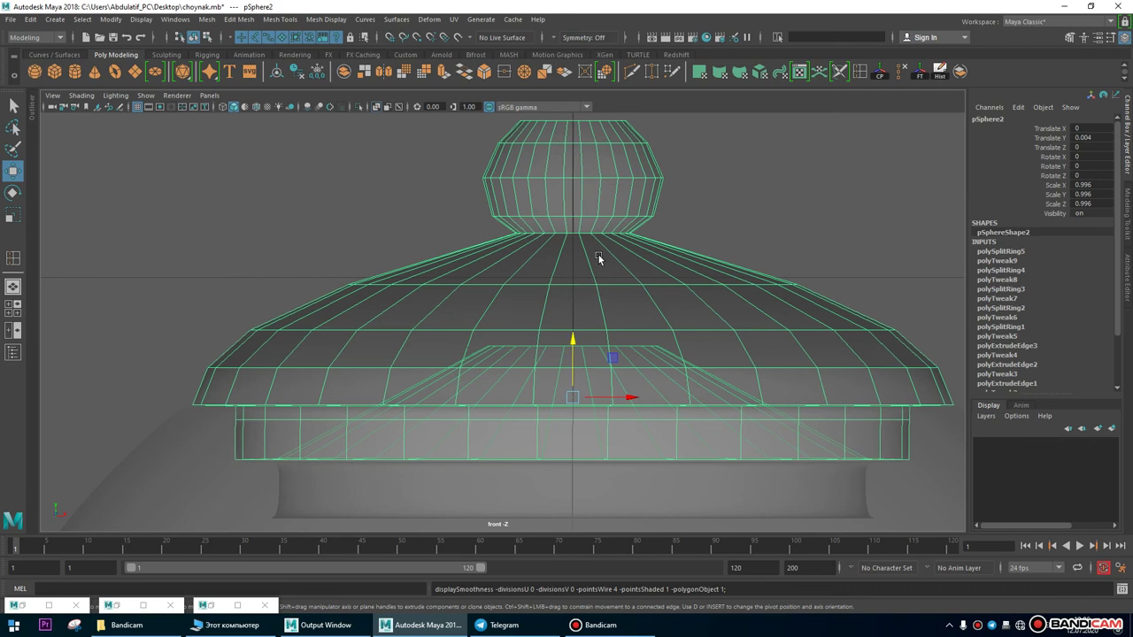
right_click_drag(655, 242, 586, 254, "shift")
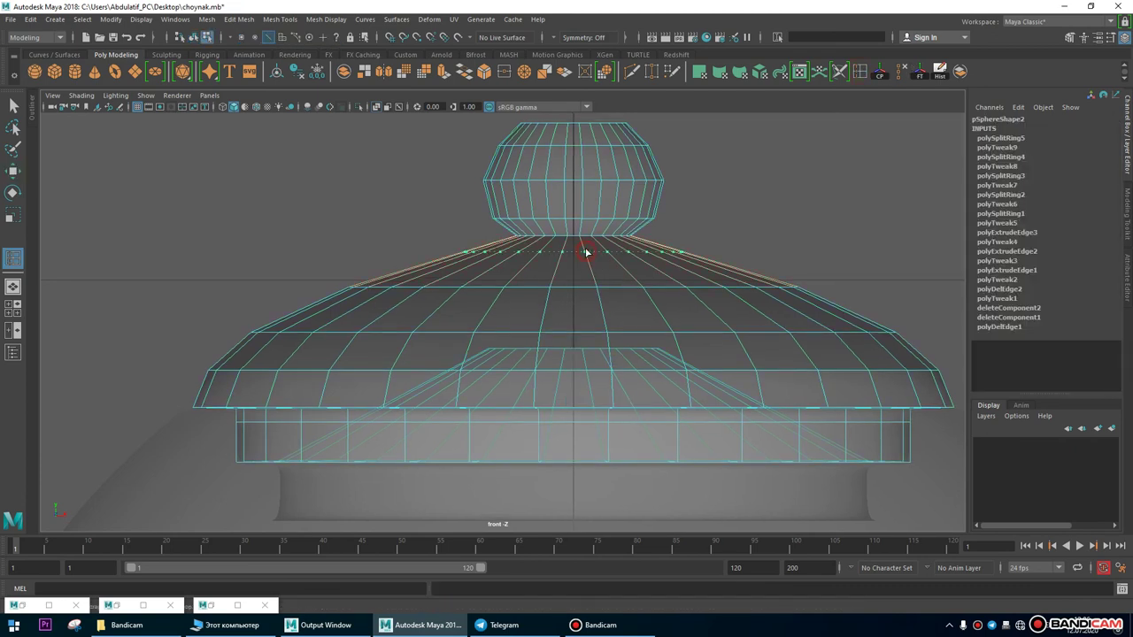
left_click(585, 253)
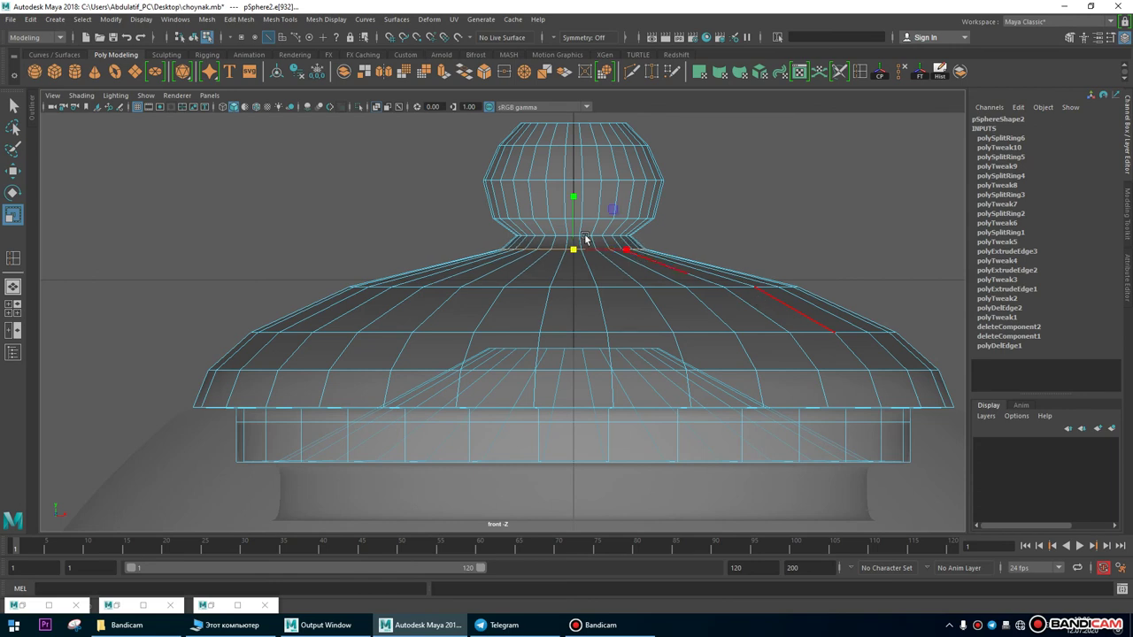
middle_click_drag(586, 239, 590, 262, "alt")
Select all the knob's vertices in the front view and move them up slightly to lengthen its neck.
left_click(385, 121)
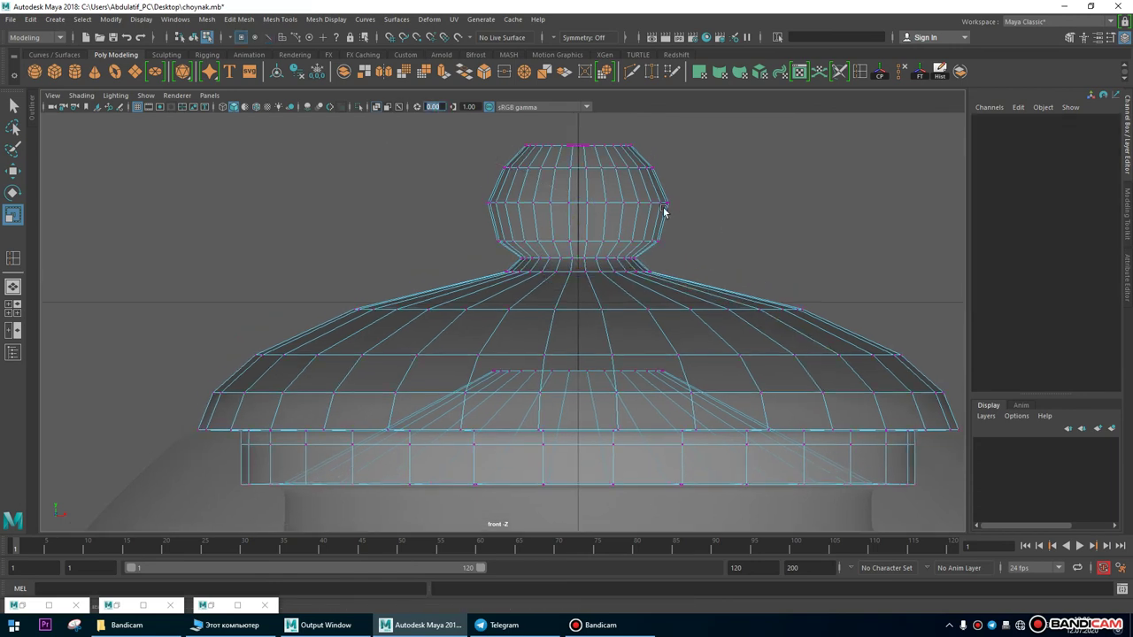
right_click_drag(707, 175, 685, 147, "alt")
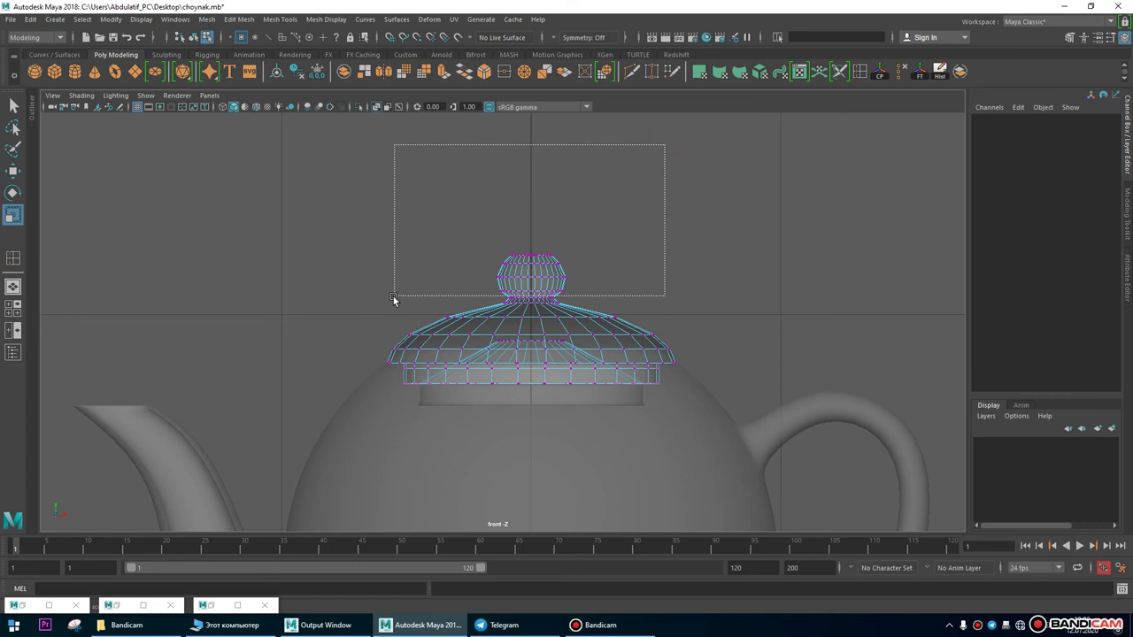
left_click_drag(394, 301, 394, 303)
right_click_drag(746, 328, 797, 329, "alt")
left_click_drag(567, 177, 569, 160)
key("w")
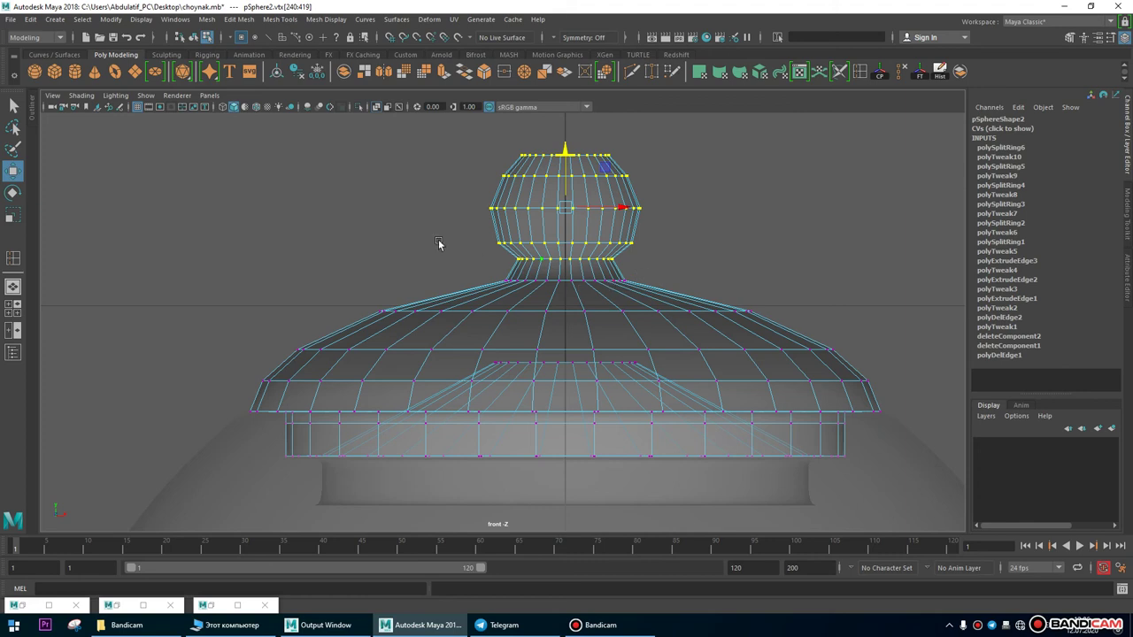
Return to the perspective view in object mode and inspect the smoothed lid and knob on the teapot from several angles.
left_click(13, 287)
left_click_drag(587, 303, 643, 345, "alt")
right_click_drag(663, 345, 620, 299, "alt")
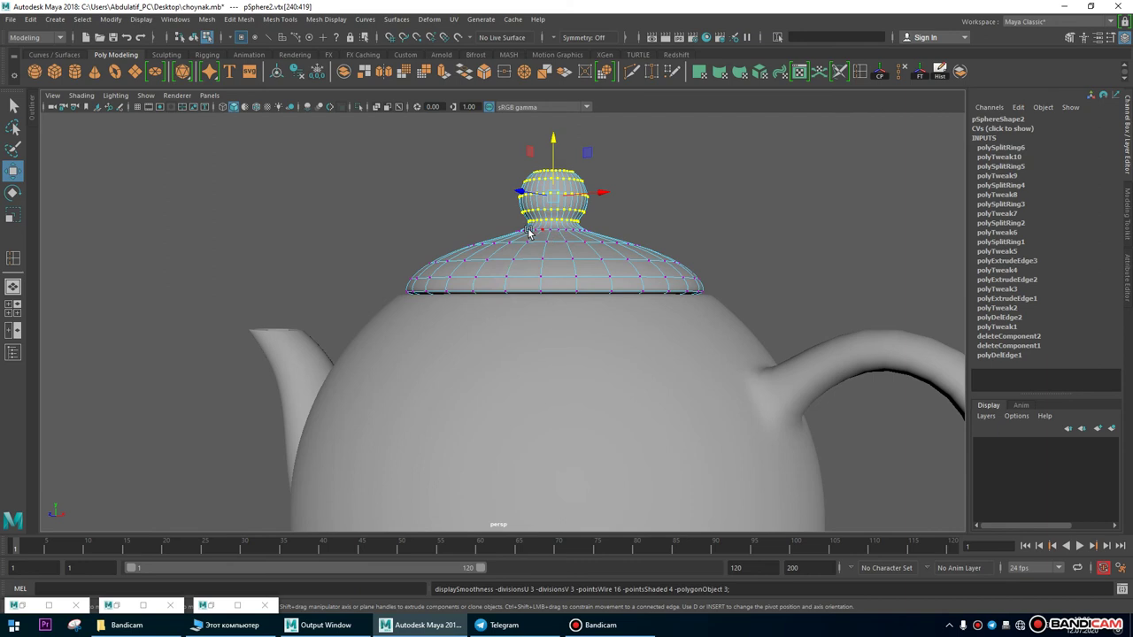
key("F8")
left_click(756, 202)
right_click_drag(755, 202, 443, 372, "alt")
left_click_drag(443, 372, 717, 455, "alt")
left_click_drag(492, 399, 366, 316, "alt")
right_click_drag(366, 316, 711, 455, "alt")
left_click_drag(465, 347, 532, 345, "alt")
right_click_drag(466, 331, 703, 362, "alt")
left_click_drag(537, 293, 668, 445, "alt")
Raise the edge loop around the hole on top of the knob and widen it slightly.
left_click(699, 377)
left_click_drag(699, 376, 557, 310, "alt")
right_click_drag(519, 299, 462, 306)
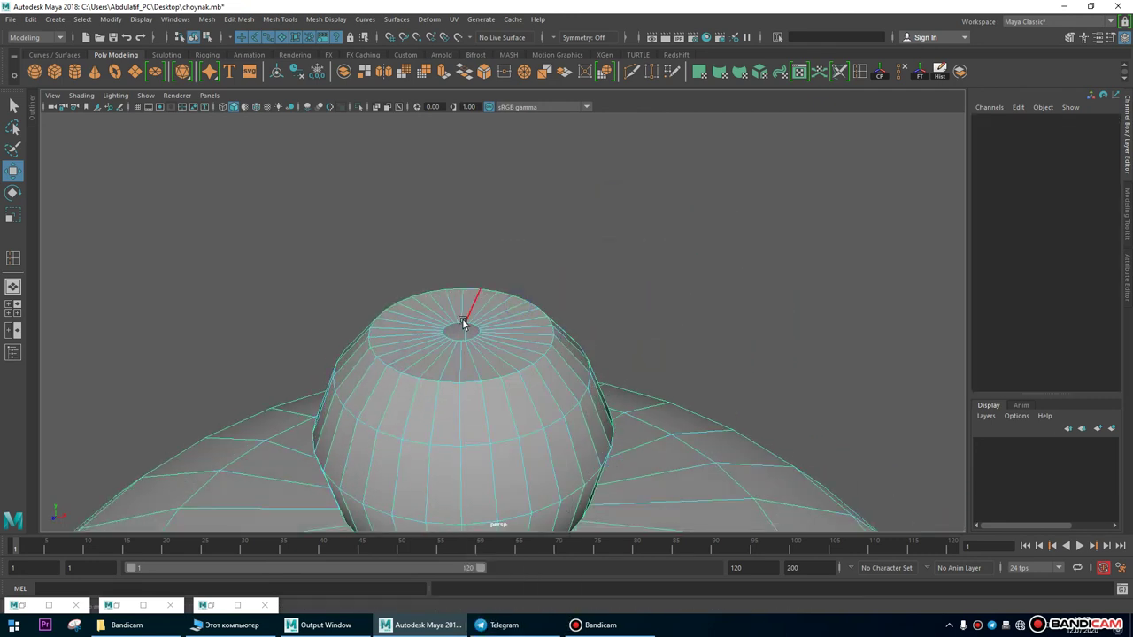
left_click(462, 321)
left_click_drag(459, 283, 463, 266)
left_click_drag(523, 298, 513, 321, "alt")
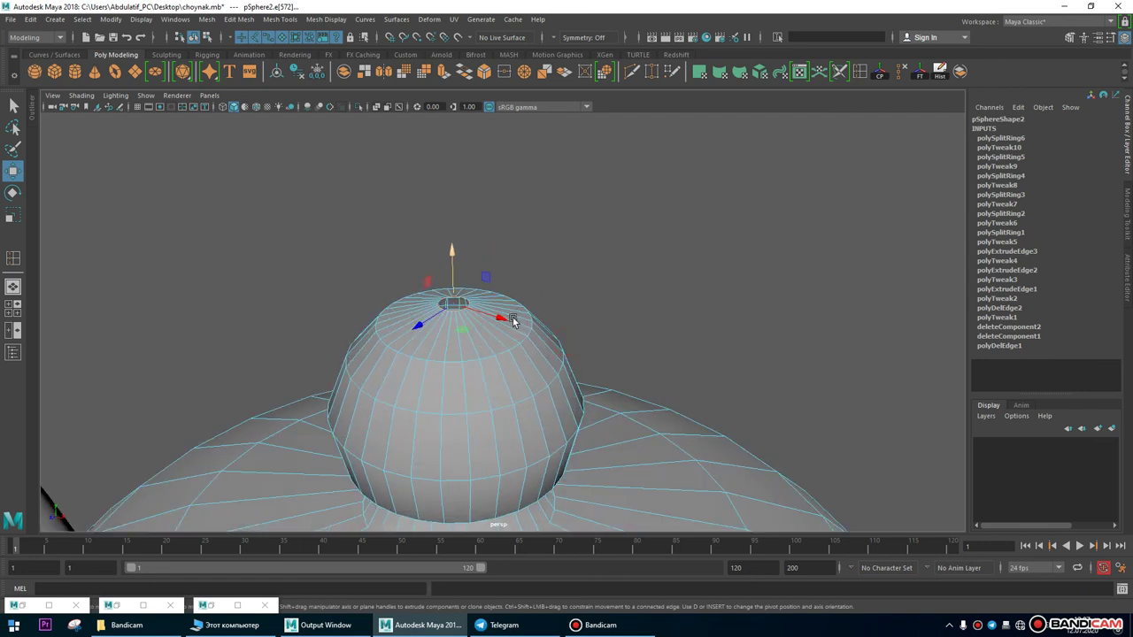
key("r")
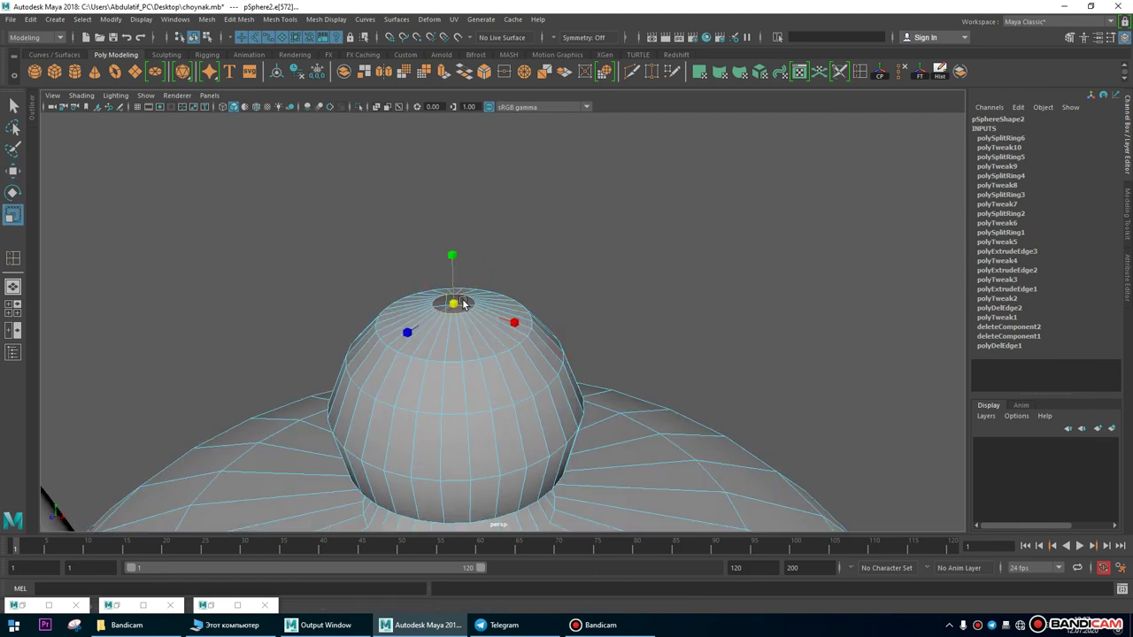
Extrude the knob's hole edge down through the lid, and extrude its lower end outward to the width of the underside opening.
left_click(274, 21)
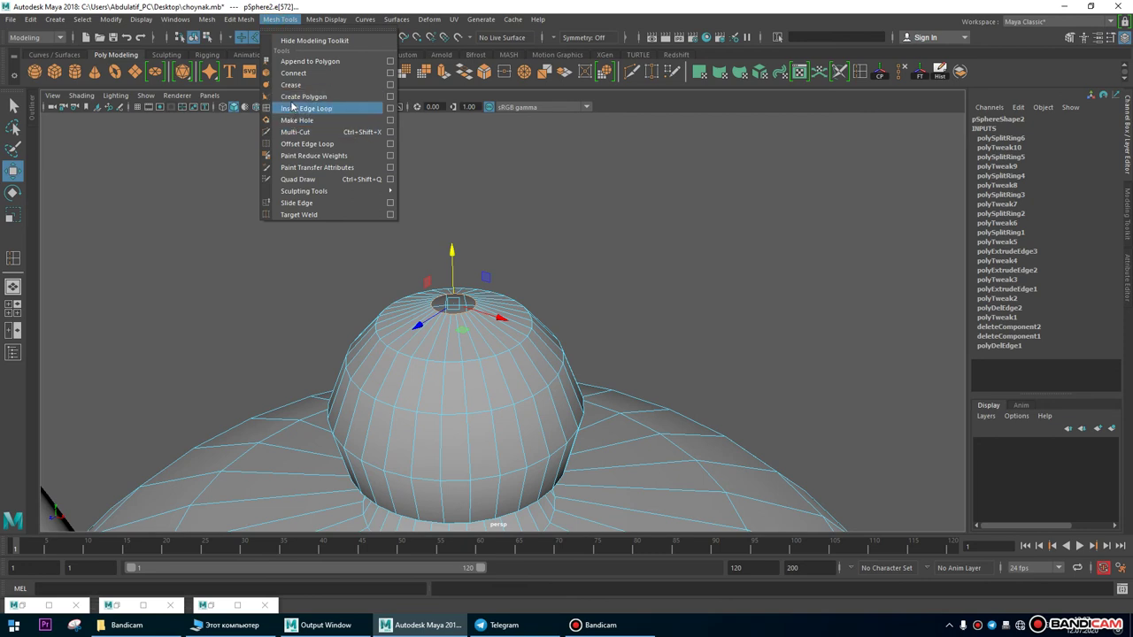
mouse_move(239, 19)
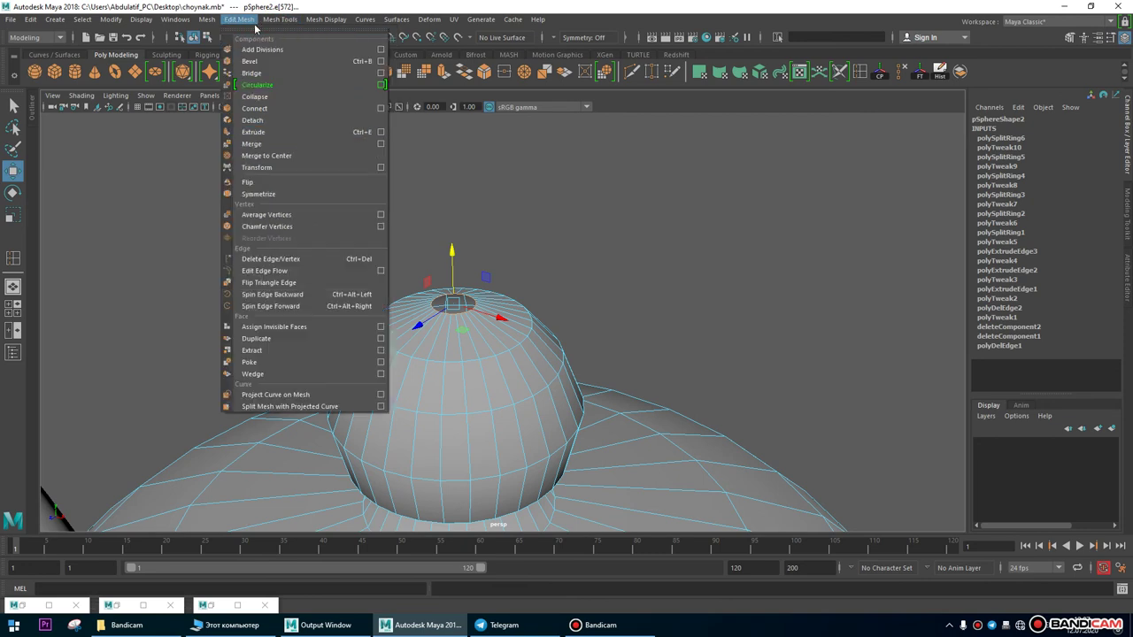
left_click(253, 132)
left_click_drag(525, 359, 629, 296, "alt")
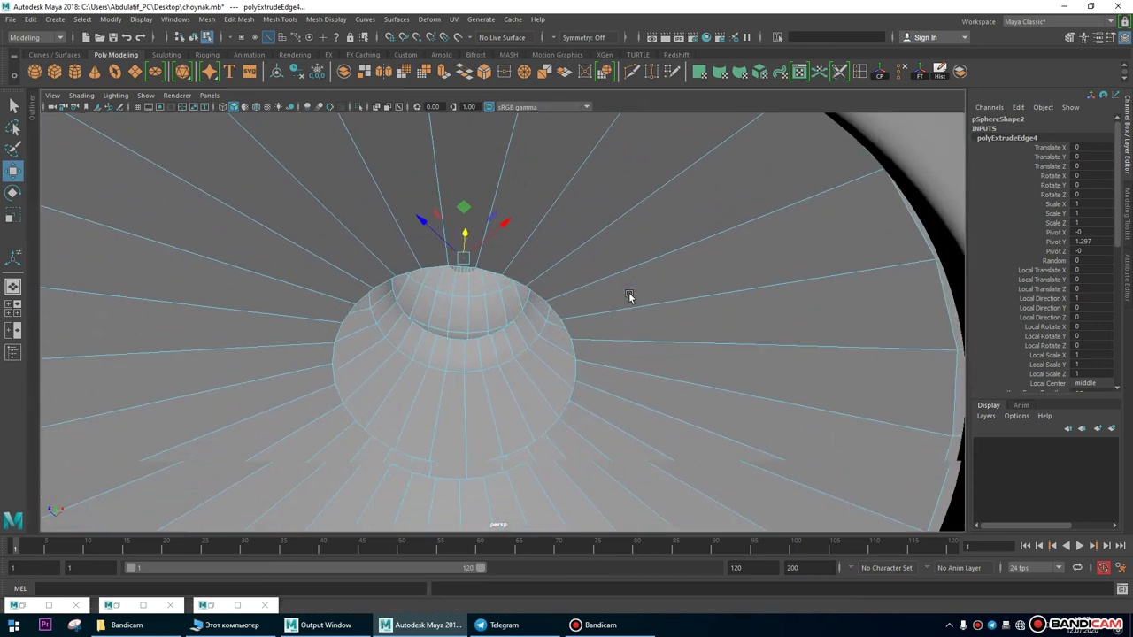
middle_click_drag(629, 296, 664, 546)
left_click_drag(676, 491, 609, 336, "alt")
right_click_drag(610, 336, 516, 278, "alt")
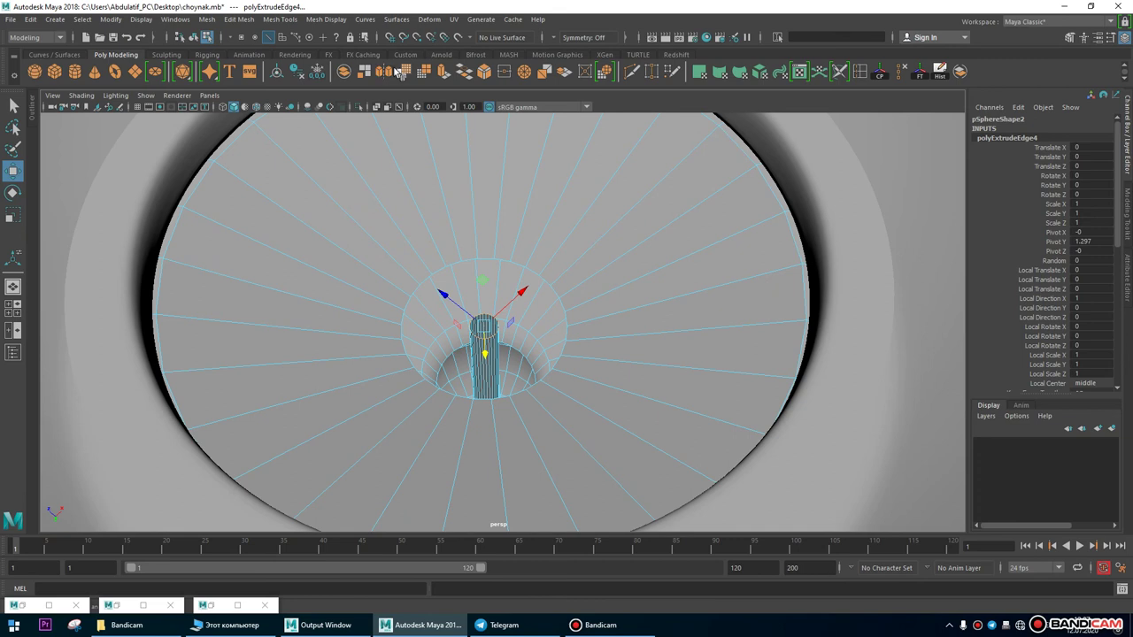
key("ctrl+e")
left_click_drag(482, 325, 443, 195)
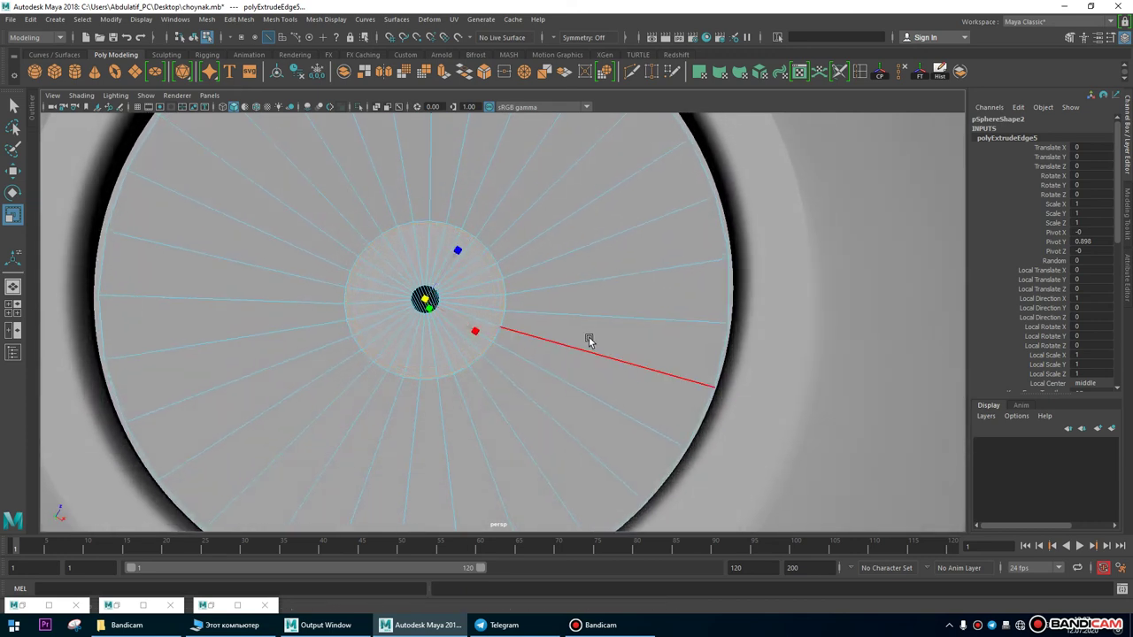
Insert an edge loop just inside the upper rim of the knob's vent hole and turn on the smooth preview.
left_click_drag(584, 339, 383, 275, "alt")
right_click_drag(384, 276, 531, 217, "alt")
left_click(758, 284)
left_click_drag(759, 284, 519, 278, "alt")
left_click(518, 252)
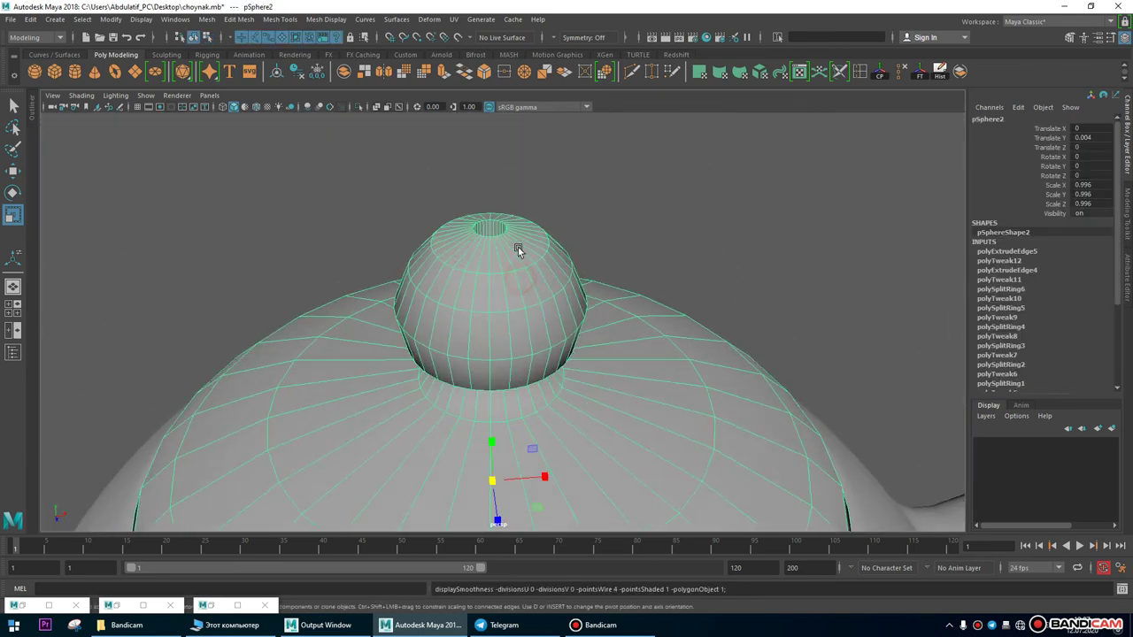
right_click_drag(463, 194, 482, 270, "alt")
left_click_drag(483, 270, 657, 408, "alt")
right_click_drag(707, 399, 729, 209, "alt")
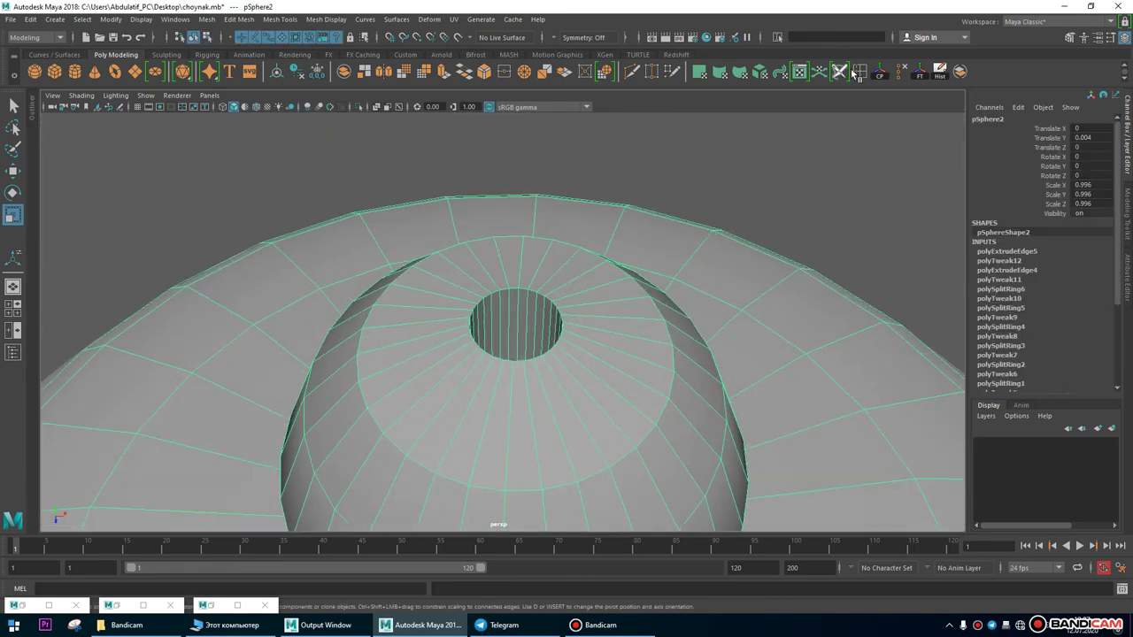
key("F10")
right_click_drag(320, 326, 509, 304, "alt")
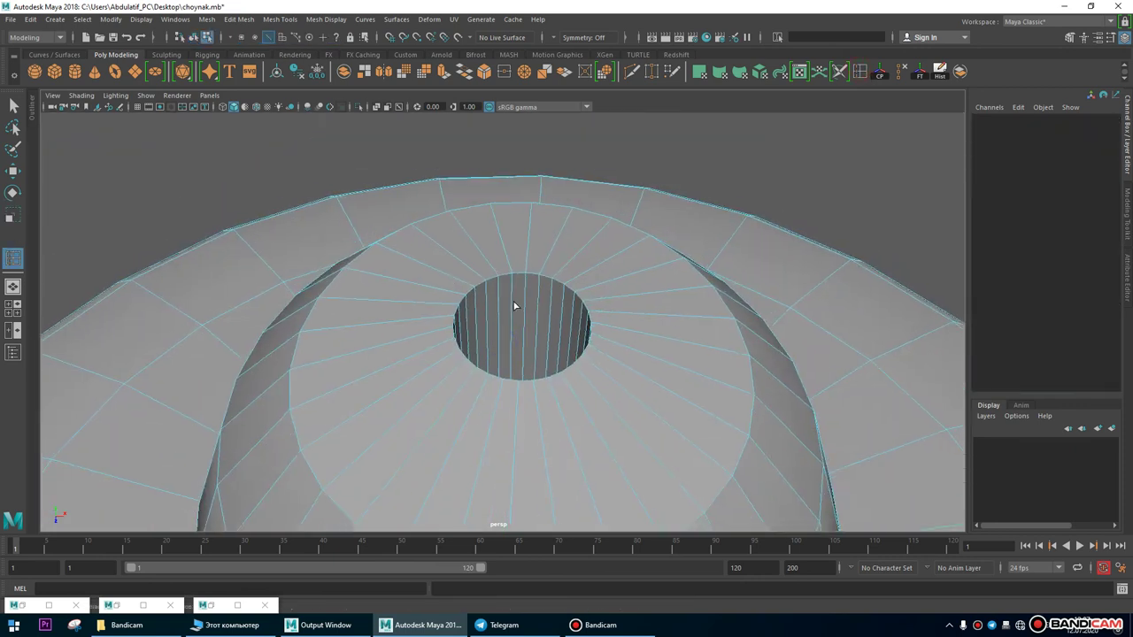
double_click(512, 304)
left_click(511, 304)
scroll(509, 315, "down", 3)
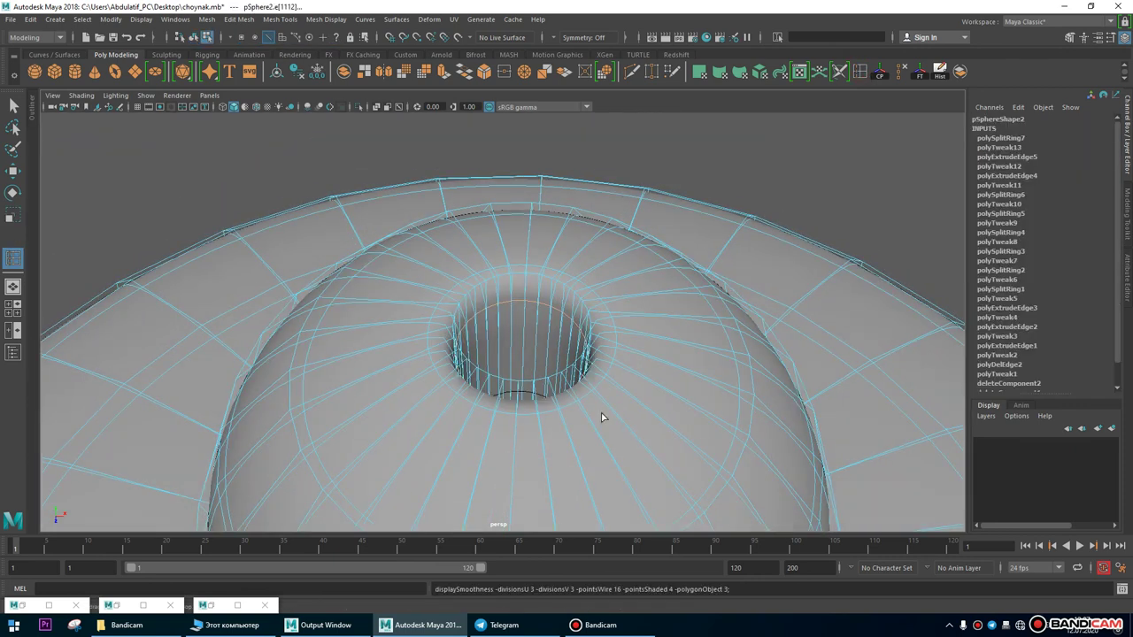
Inspect the smoothed knob and its vent hole on the teapot from several angles, and select the lid in object mode.
left_click_drag(605, 419, 647, 387, "alt")
left_click(11, 171)
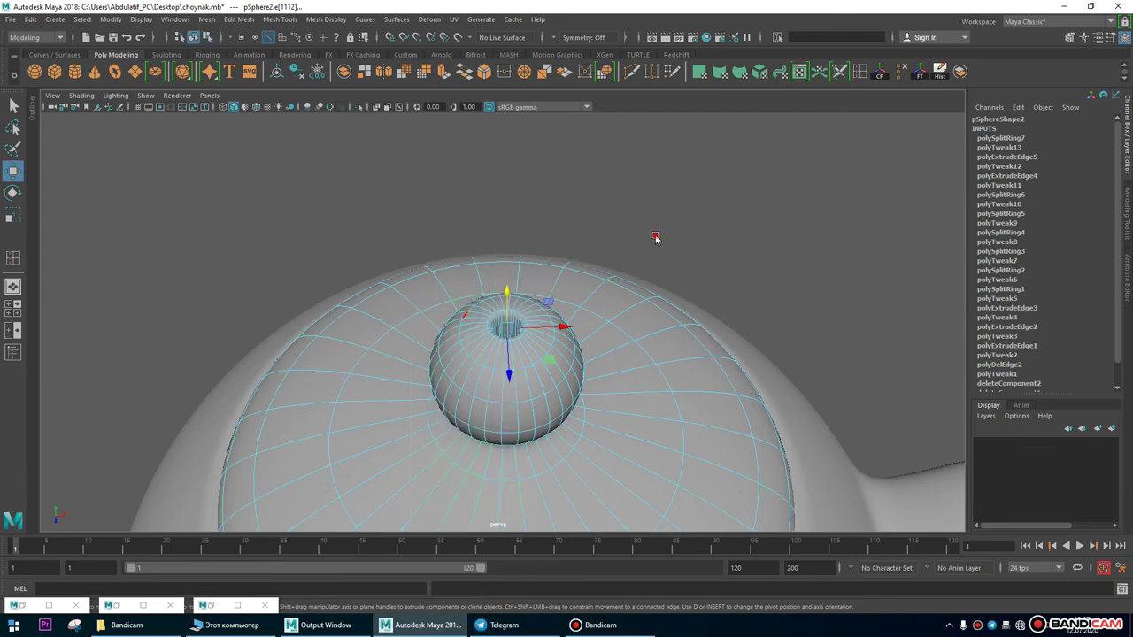
left_click_drag(729, 375, 731, 405, "alt")
right_click_drag(711, 425, 326, 396, "alt")
left_click_drag(326, 397, 425, 303, "alt")
right_click_drag(423, 296, 590, 422, "alt")
left_click_drag(523, 336, 537, 292, "alt")
right_click_drag(536, 292, 430, 362, "alt")
left_click(431, 361)
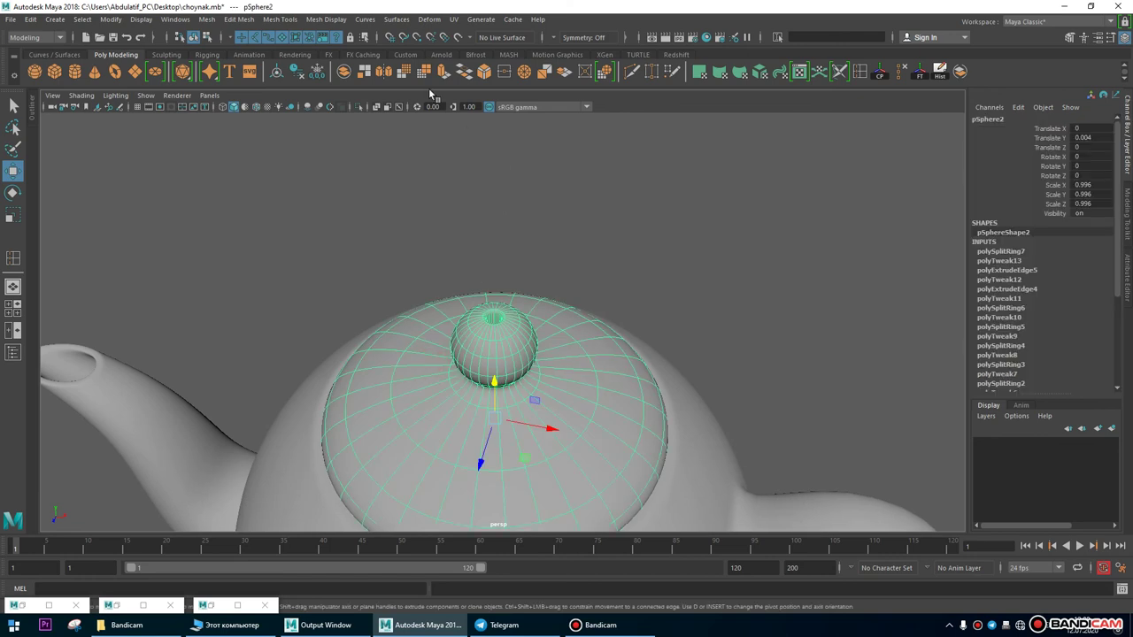
Isolate the lid, insert an edge loop just inside the vent hole's opening on the underside, and preview it smoothed.
left_click(358, 107)
left_click_drag(577, 295, 608, 351, "alt")
right_click_drag(607, 352, 607, 455, "alt")
left_click_drag(607, 455, 552, 367, "alt")
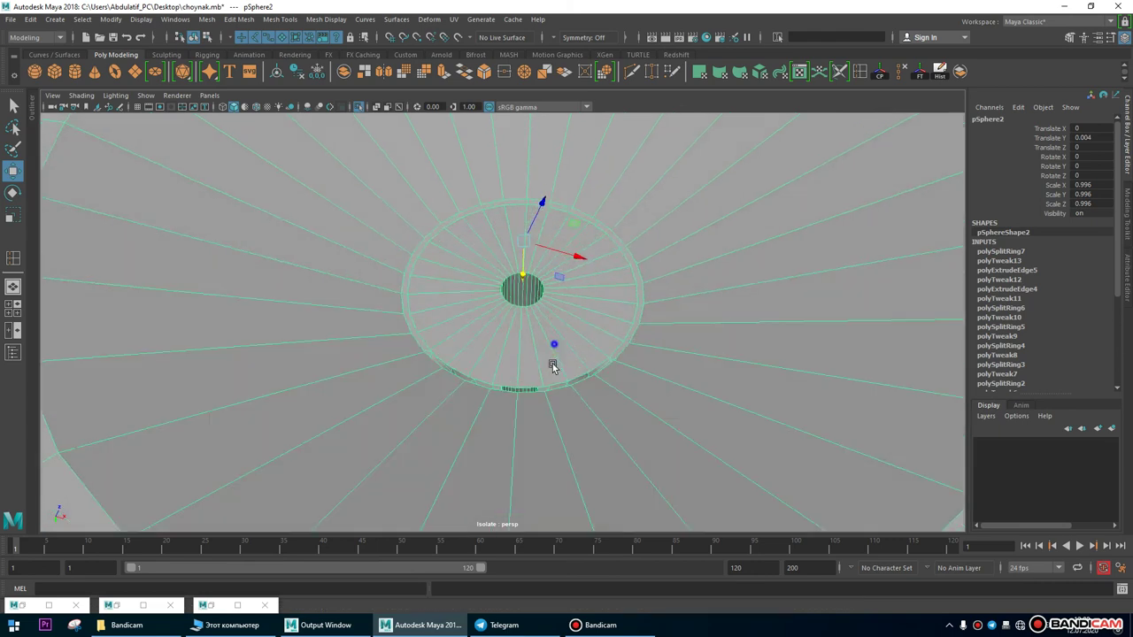
left_click_drag(663, 419, 652, 441, "alt")
left_click_drag(568, 361, 516, 297, "alt")
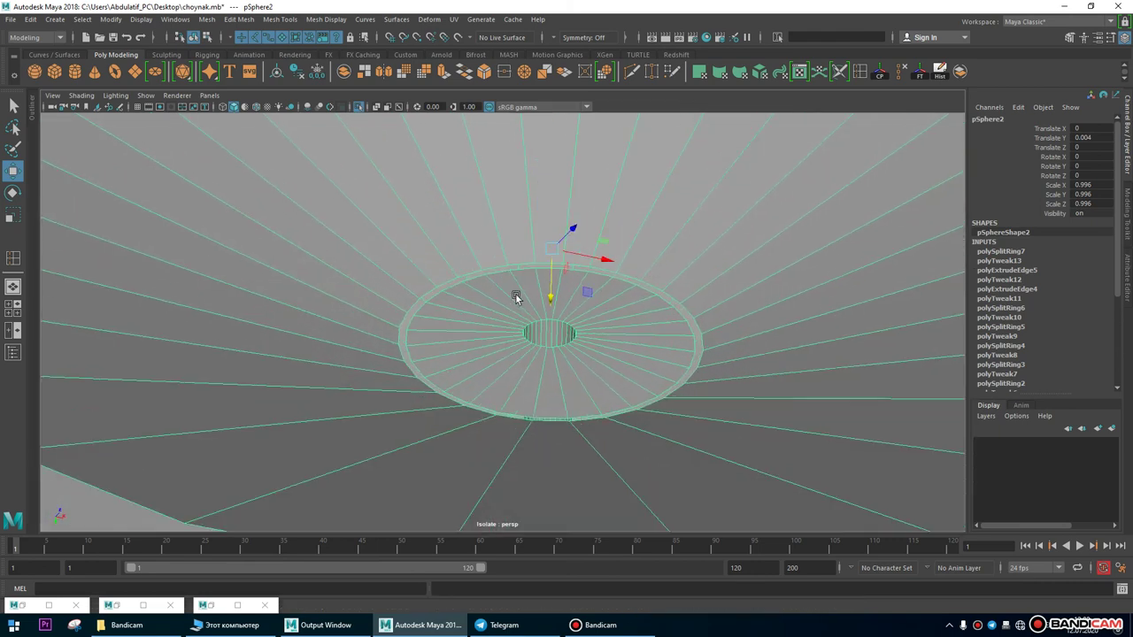
left_click(450, 292)
key("f")
right_click_drag(692, 420, 574, 372, "alt")
left_click(573, 374)
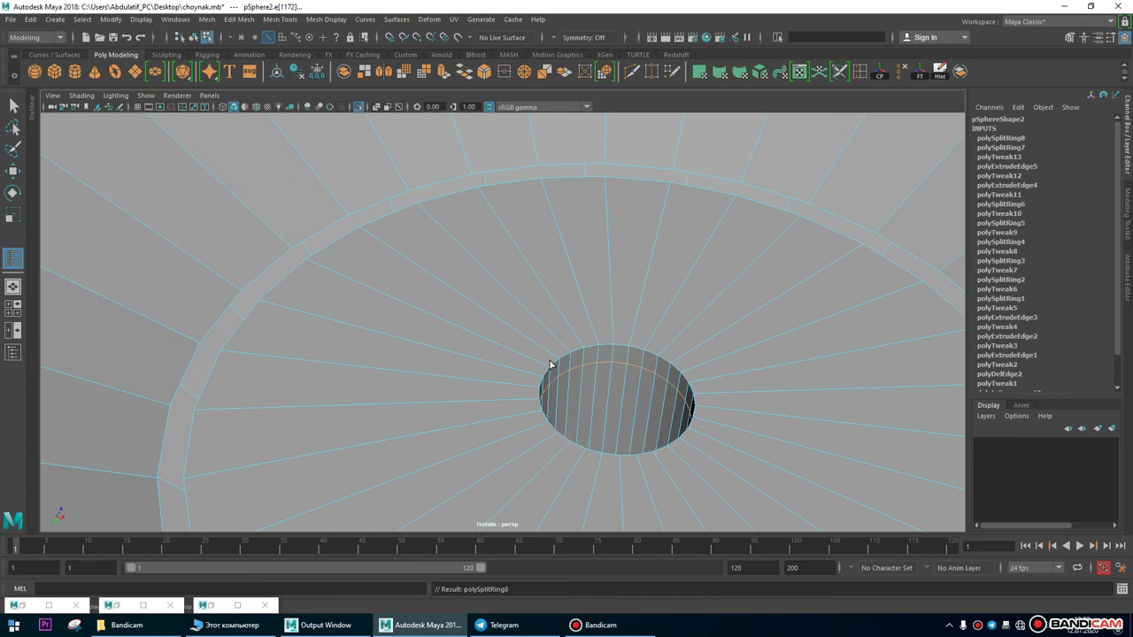
key("3")
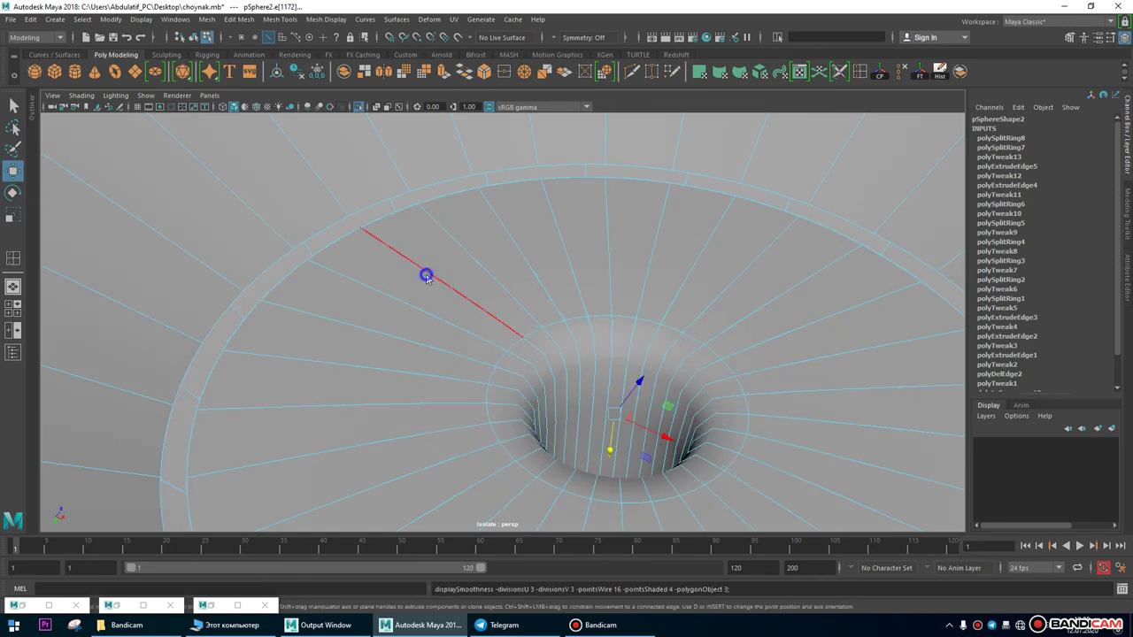
Select the inner edge loop of the lid's underside rim and scale it slightly inward to thicken the rim.
left_click_drag(425, 273, 792, 342, "alt")
right_click_drag(457, 309, 783, 463, "alt")
left_click(637, 352)
mouse_move(642, 333)
left_mouse_down("alt")
mouse_move(650, 358)
mouse_move(655, 345)
left_mouse_up("alt")
left_click_drag(657, 506, 444, 332, "alt")
left_click(423, 354)
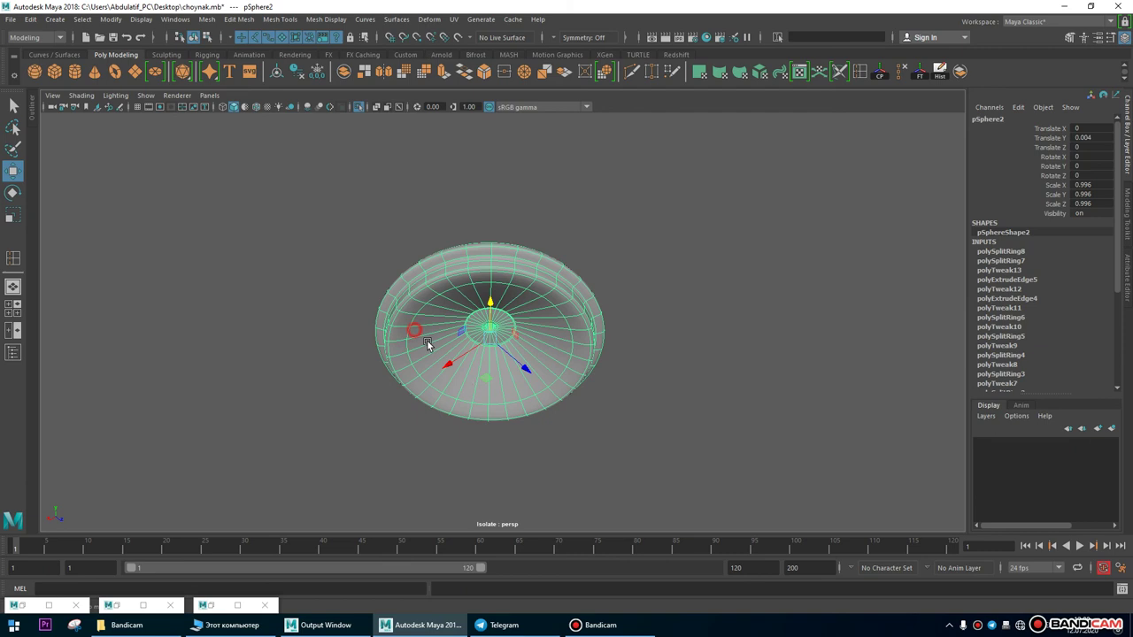
scroll(351, 210, "up", 3)
left_click_drag(352, 210, 405, 286, "alt")
right_click_drag(405, 286, 394, 252)
left_click(395, 253)
key("y")
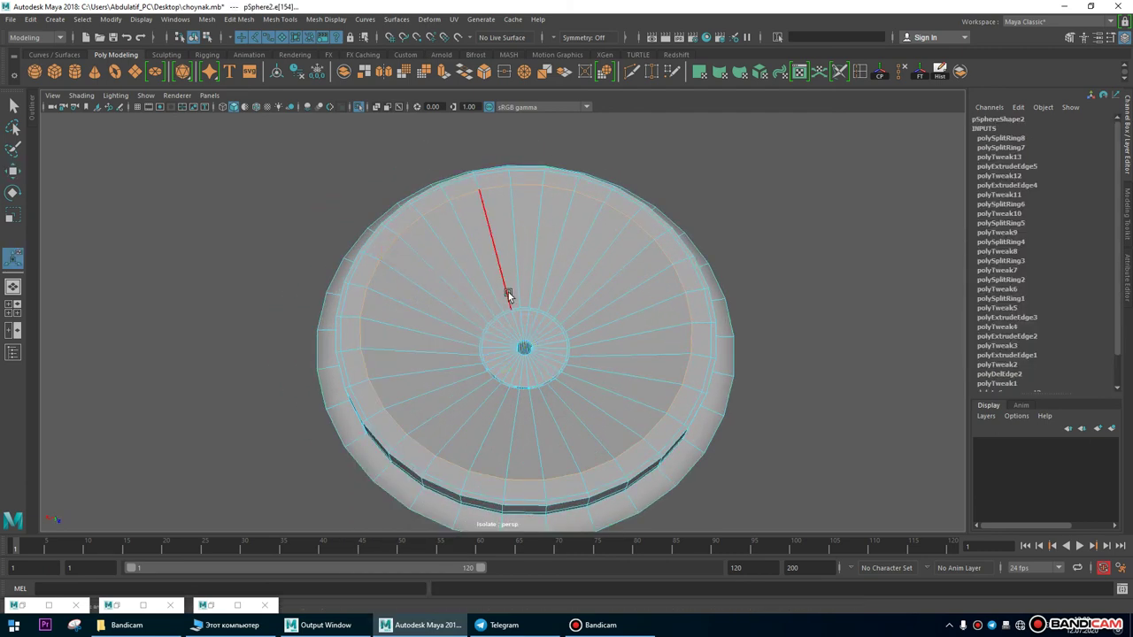
key("r")
left_click_drag(526, 327, 549, 250, "alt")
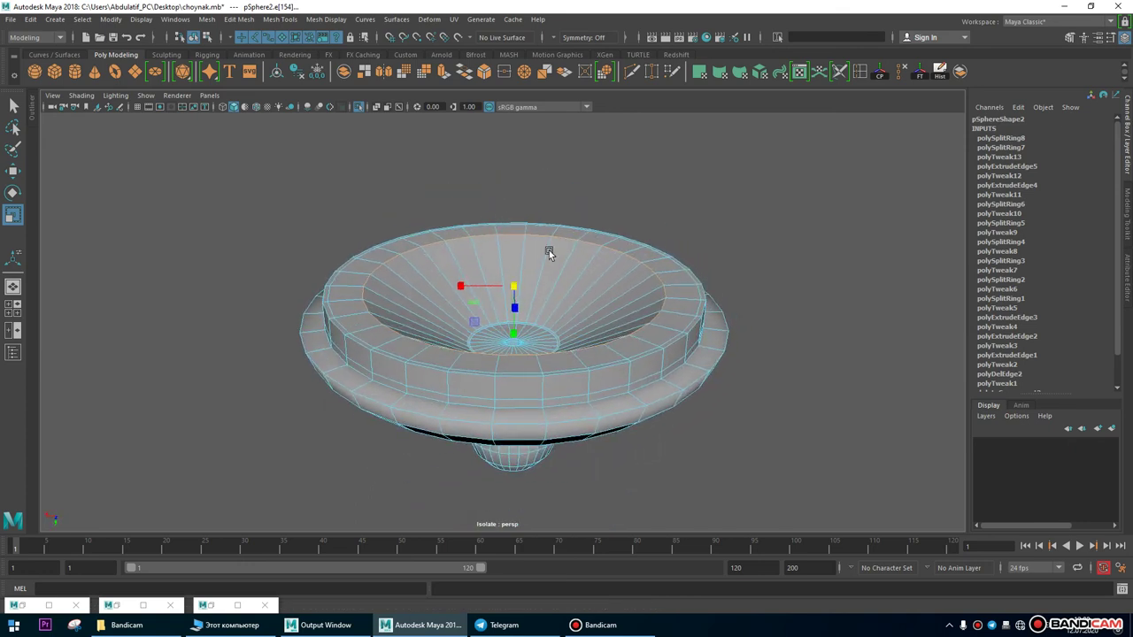
left_click_drag(607, 299, 620, 371, "alt")
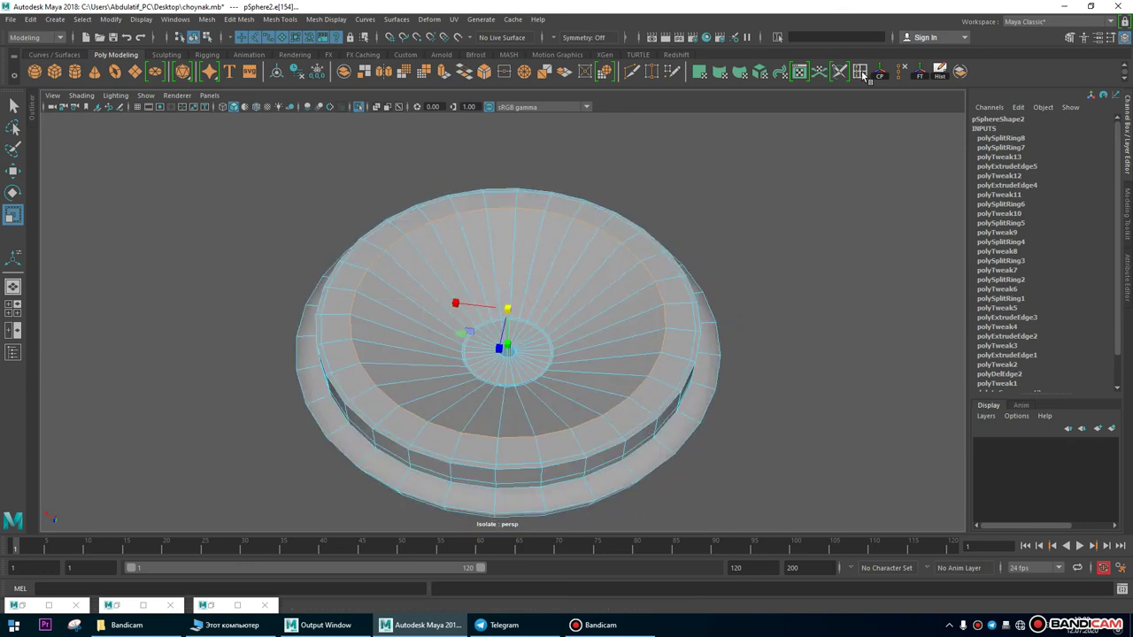
Insert two edge loops across the hollow underside, scale each outward to round the cavity, and check the smoothed shape in object mode.
key("y")
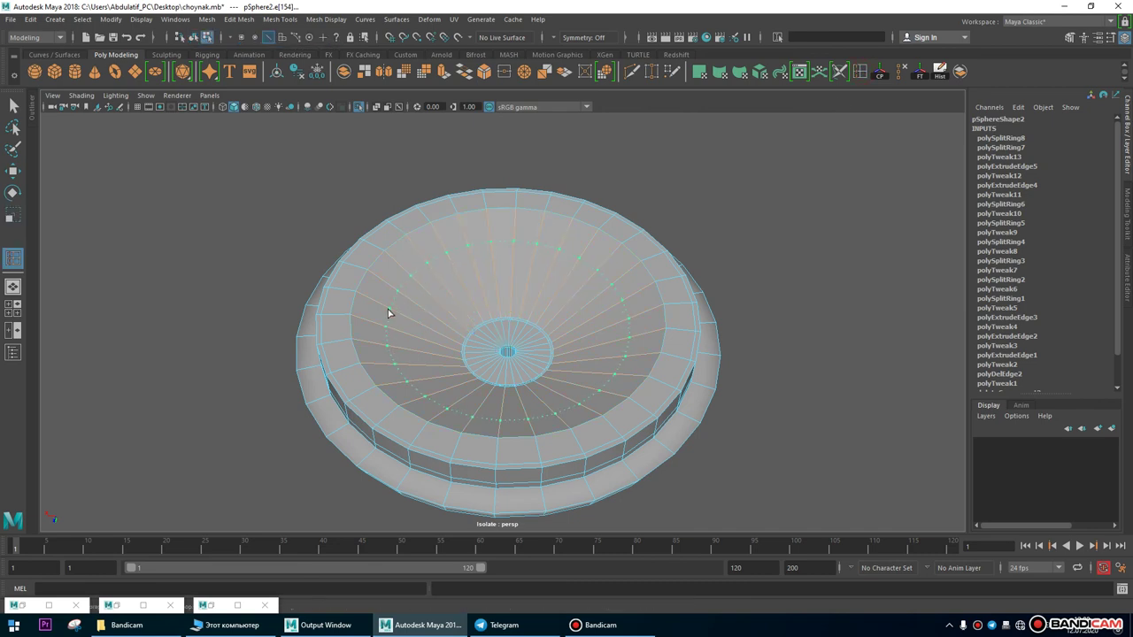
key("r")
left_click_drag(532, 321, 622, 347, "alt")
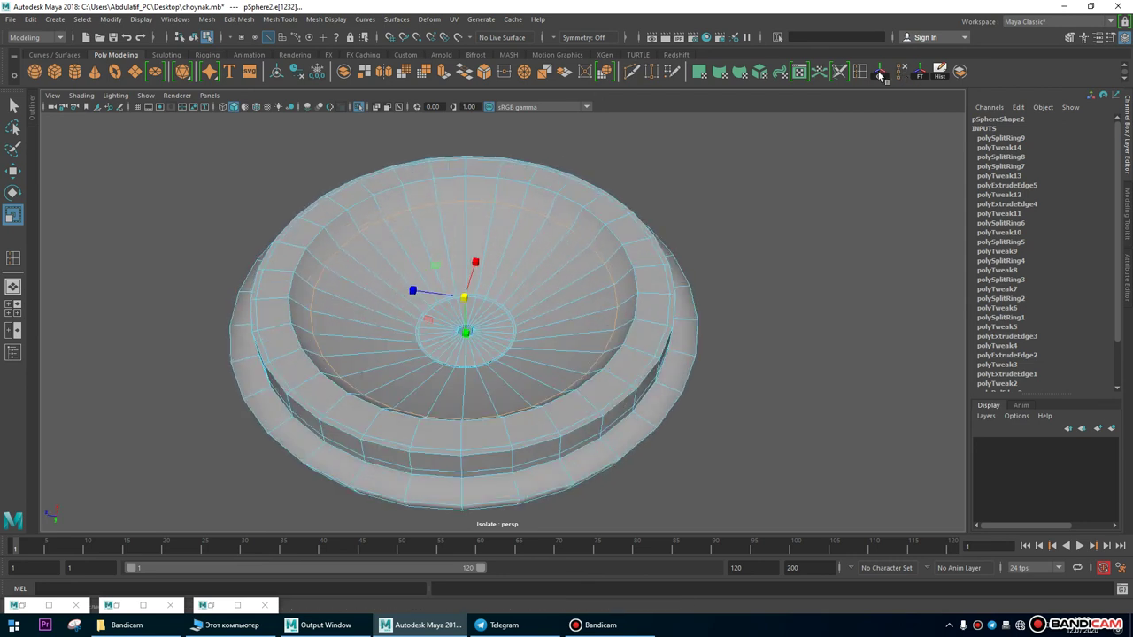
key("y")
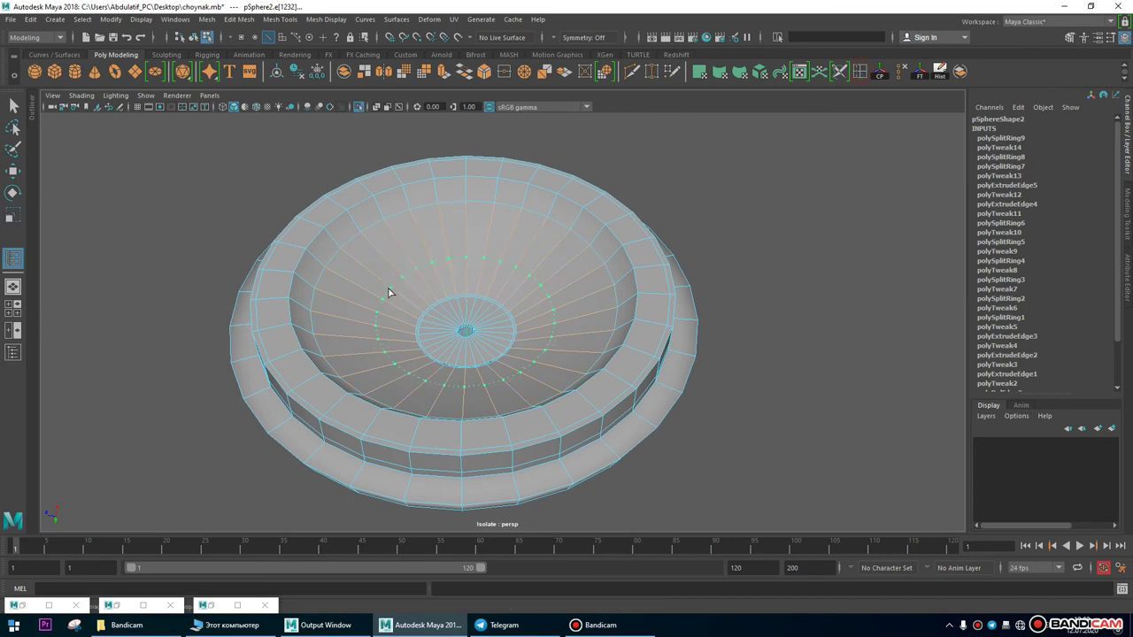
key("e")
key("r")
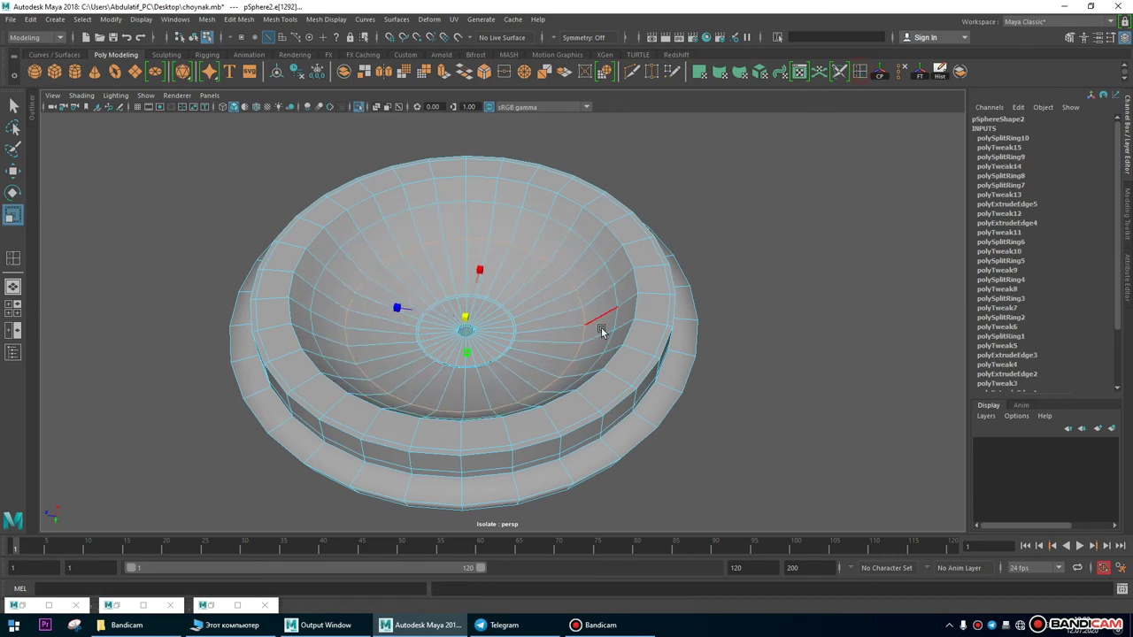
mouse_move(591, 330)
left_mouse_down("alt")
mouse_move(410, 414)
mouse_move(366, 304)
left_mouse_up("alt")
mouse_move(330, 270)
right_mouse_down()
mouse_move(682, 260)
mouse_move(474, 277)
right_mouse_up()
left_click_drag(473, 277, 382, 311, "alt")
right_click_drag(381, 311, 550, 225, "alt")
left_click(542, 261)
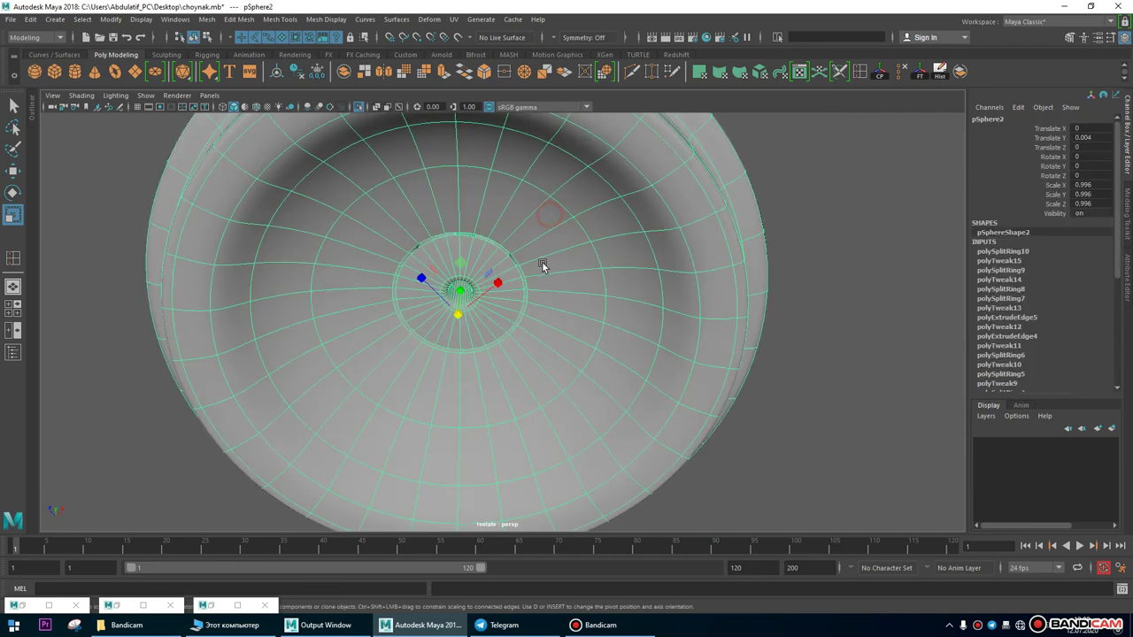
Merge the two border edge loops around the underside's central opening to join the vent tube's flange to the lid.
left_click_drag(542, 261, 387, 144, "alt")
right_click_drag(387, 144, 551, 291, "alt")
right_click_drag(512, 245, 512, 188)
double_click(488, 273)
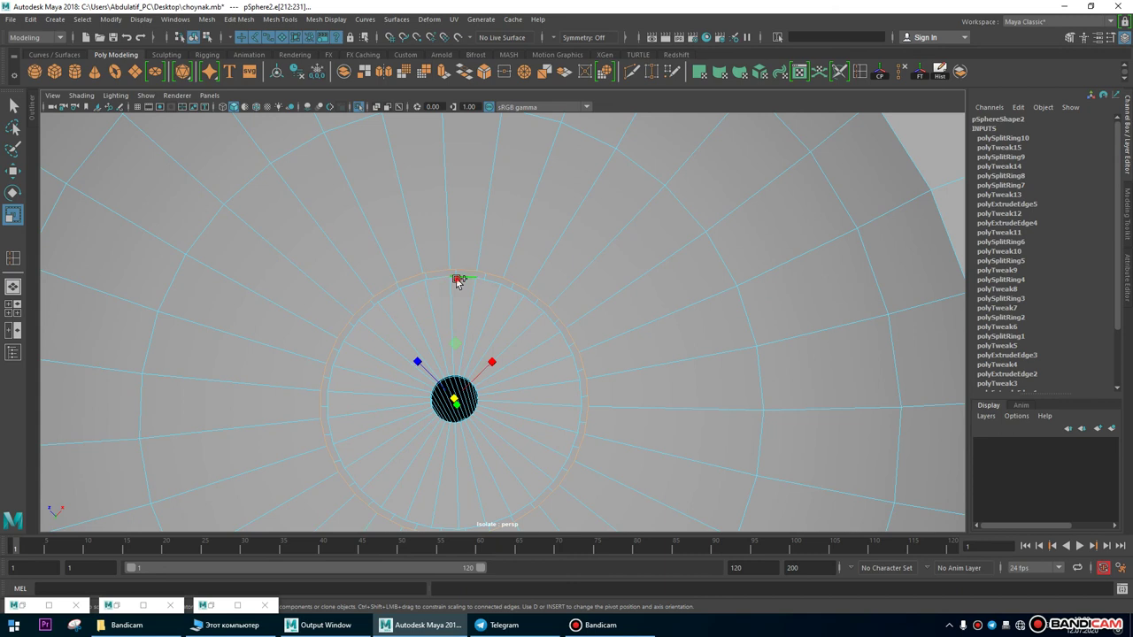
left_click_drag(577, 387, 567, 334, "alt")
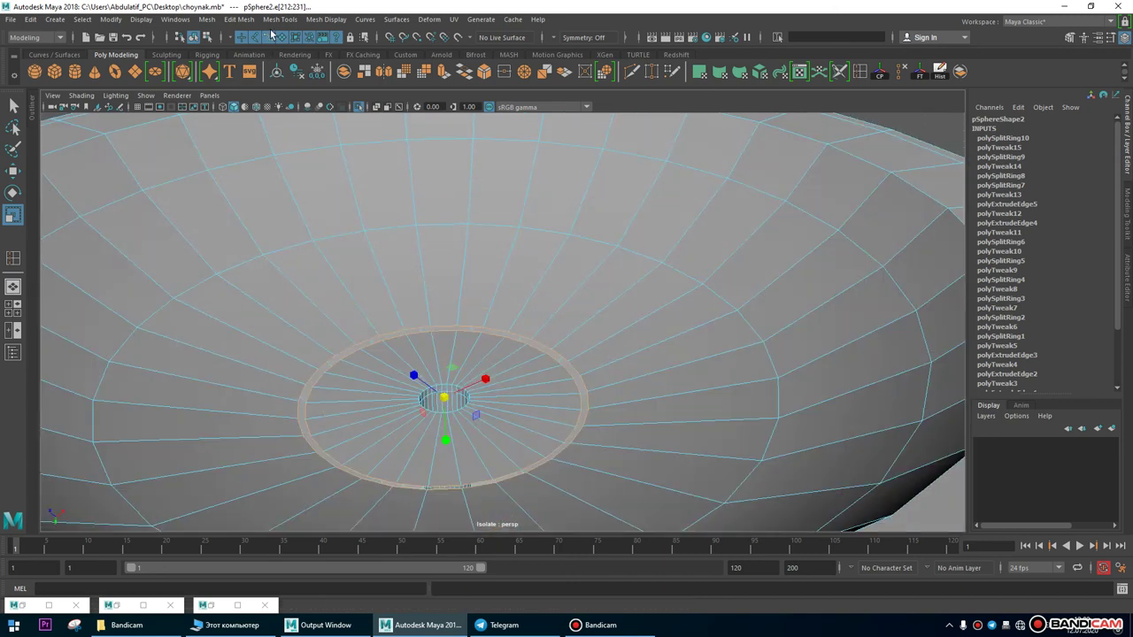
left_click(239, 18)
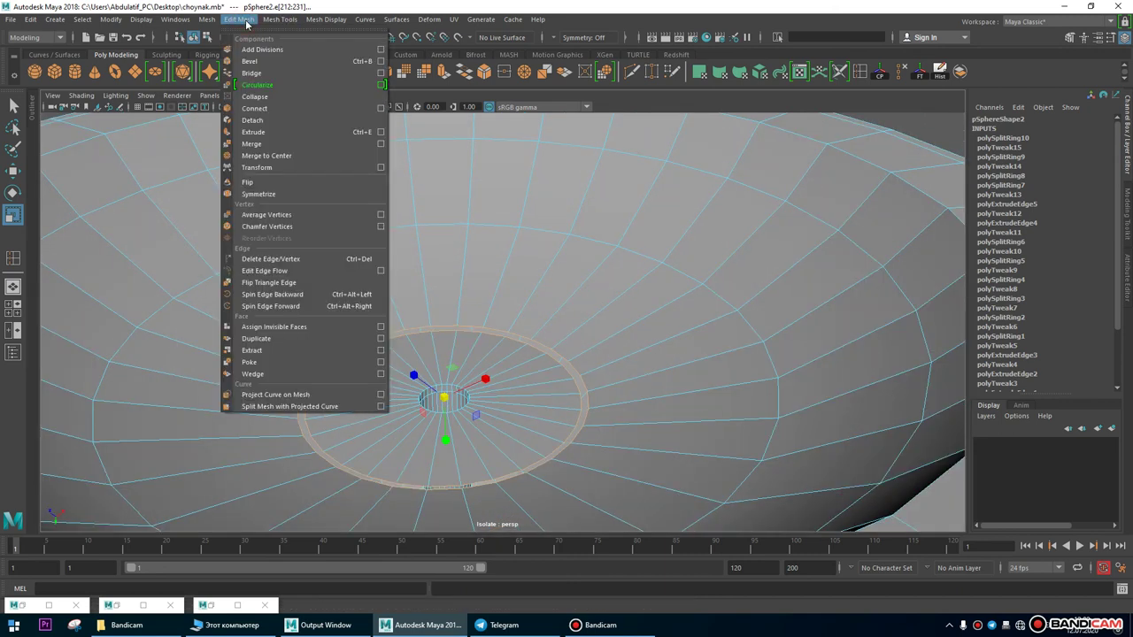
left_click(251, 145)
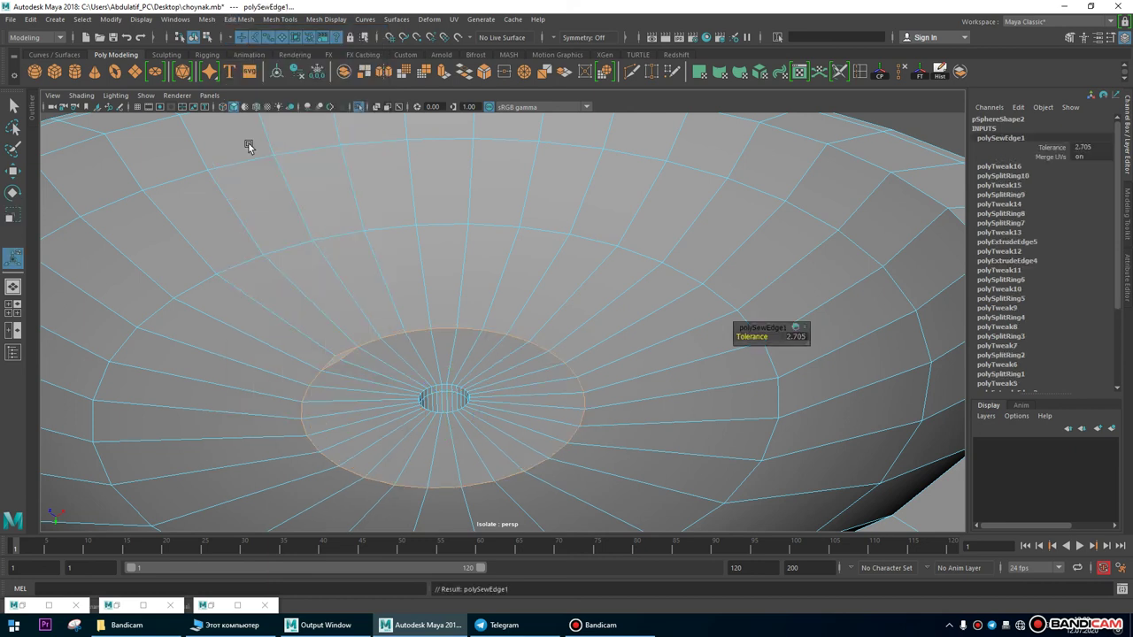
left_click(279, 18)
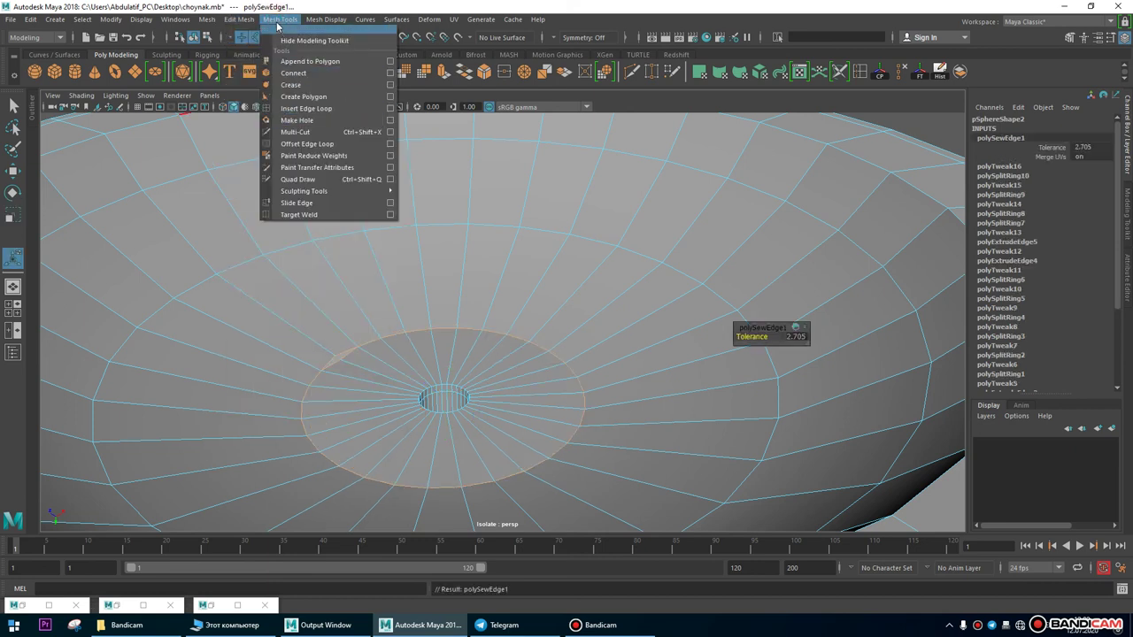
mouse_move(248, 20)
left_click(264, 143)
left_click_drag(487, 363, 445, 256, "alt")
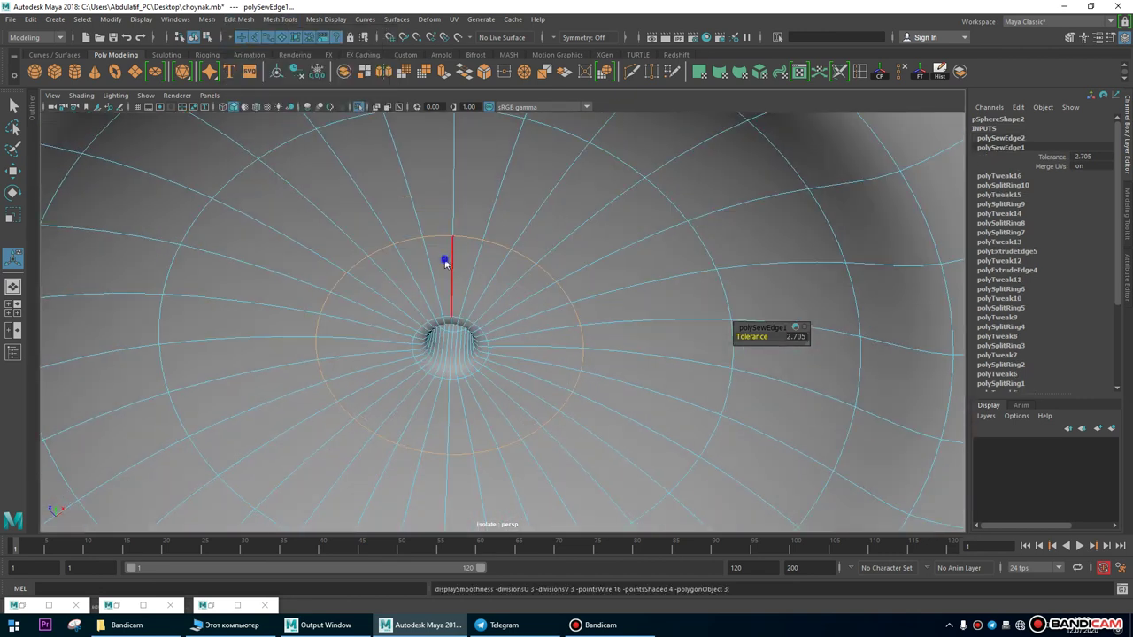
Scale the edge loop near the outer border of the underside rim's flat face inward to the middle of the rim.
scroll(708, 239, "down", 5)
mouse_move(607, 387)
left_mouse_down("alt")
mouse_move(625, 274)
mouse_move(594, 404)
left_mouse_up("alt")
left_click_drag(511, 392, 479, 307, "alt")
left_click(432, 281)
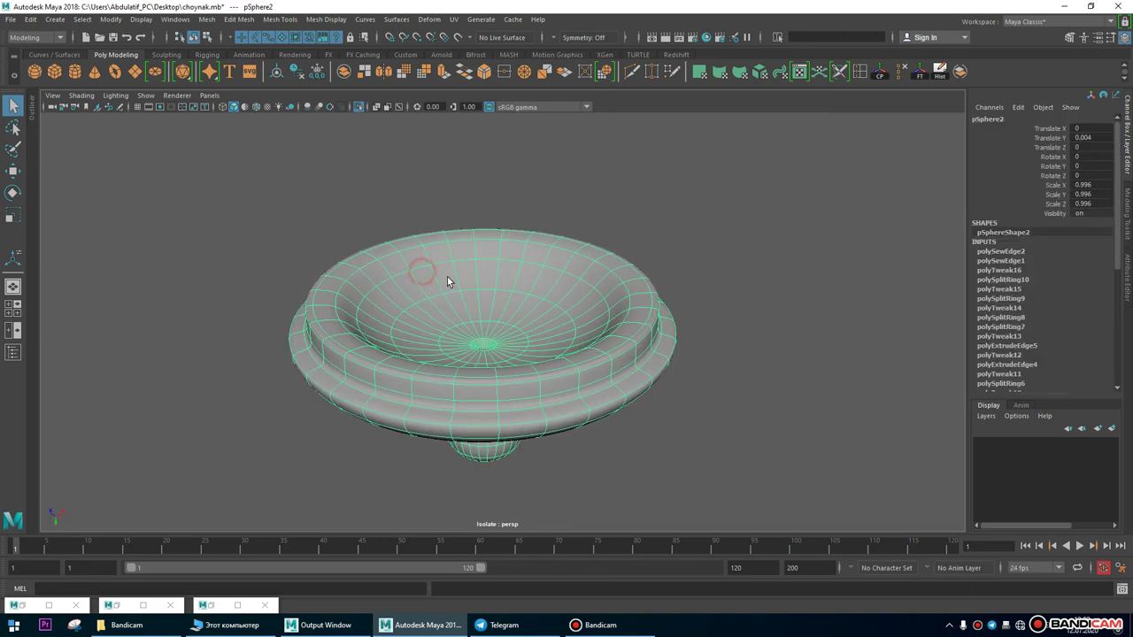
right_click_drag(286, 250, 402, 342, "alt")
left_click_drag(401, 342, 309, 302, "alt")
key("F10")
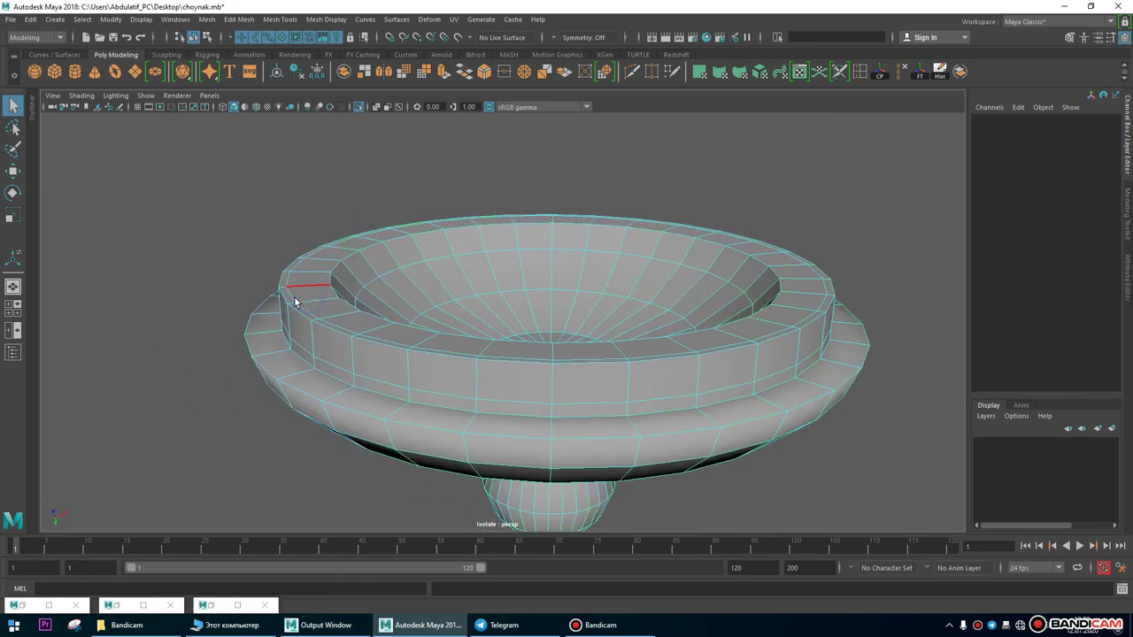
left_click(291, 299)
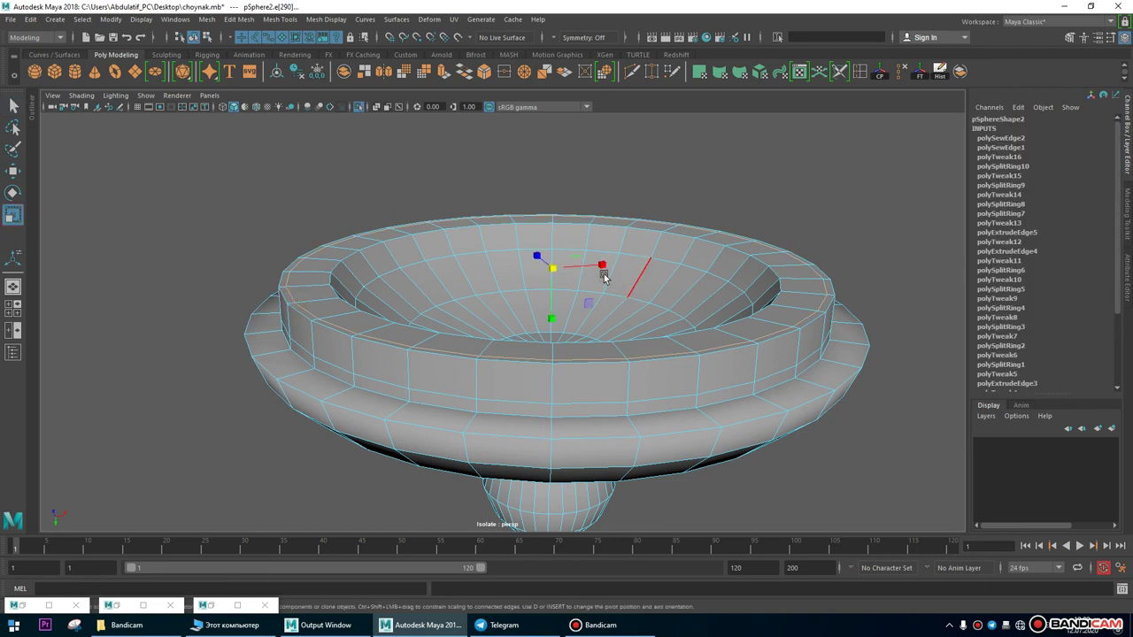
left_click_drag(551, 267, 537, 268)
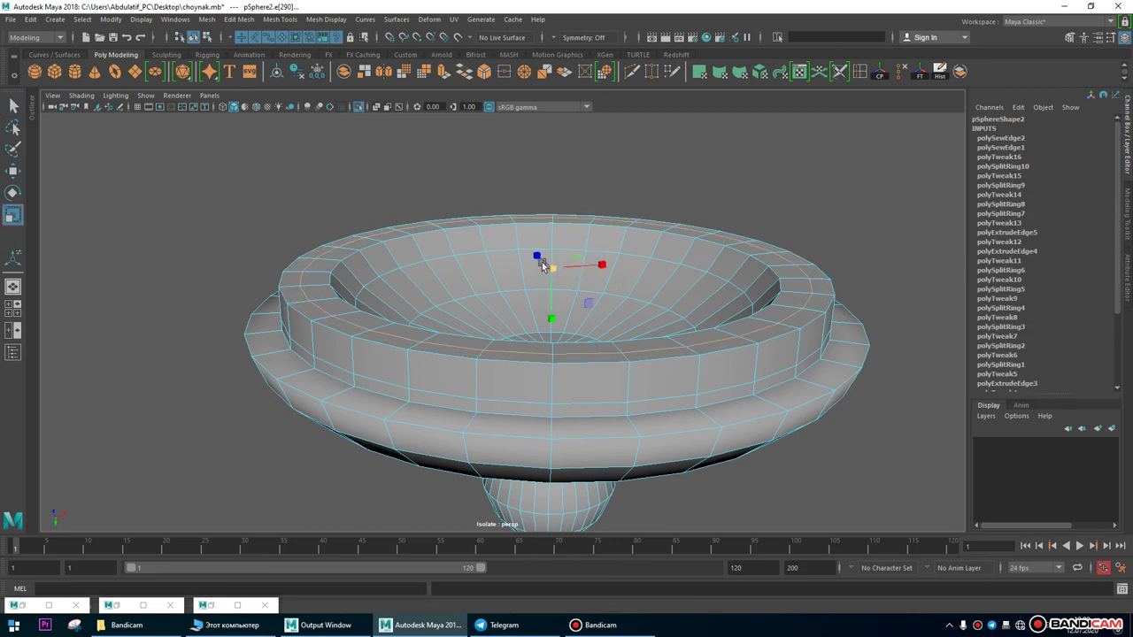
left_click_drag(381, 289, 325, 287, "alt")
left_click(501, 171)
left_click_drag(501, 172, 256, 274, "alt")
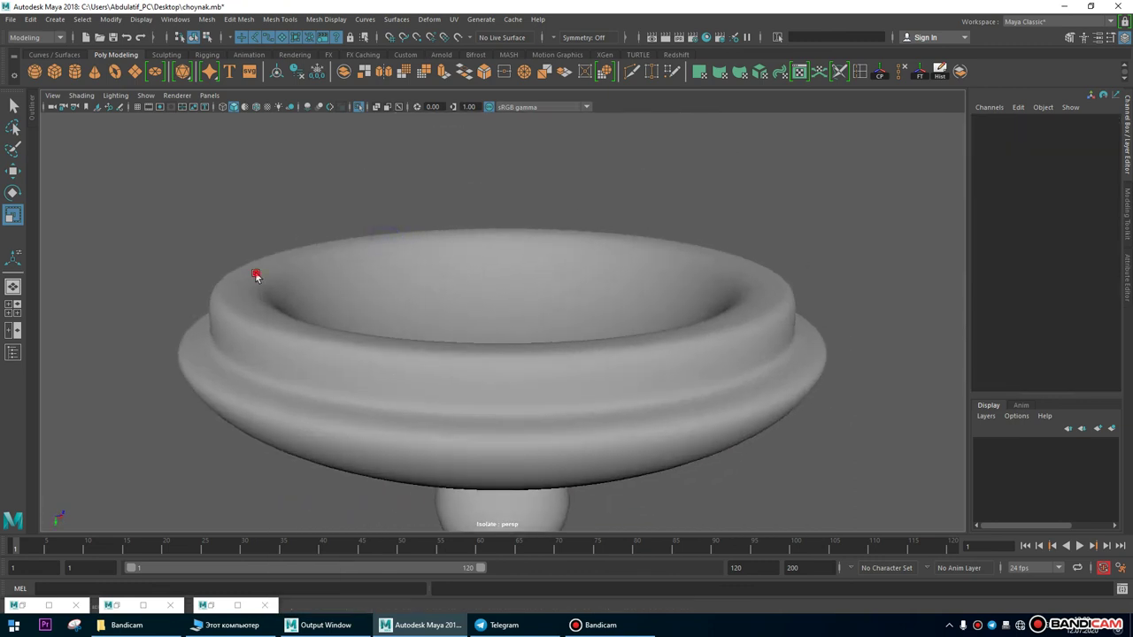
Insert an edge loop on the cavity wall just inside the underside rim, and return the lid to object mode.
left_click(328, 309)
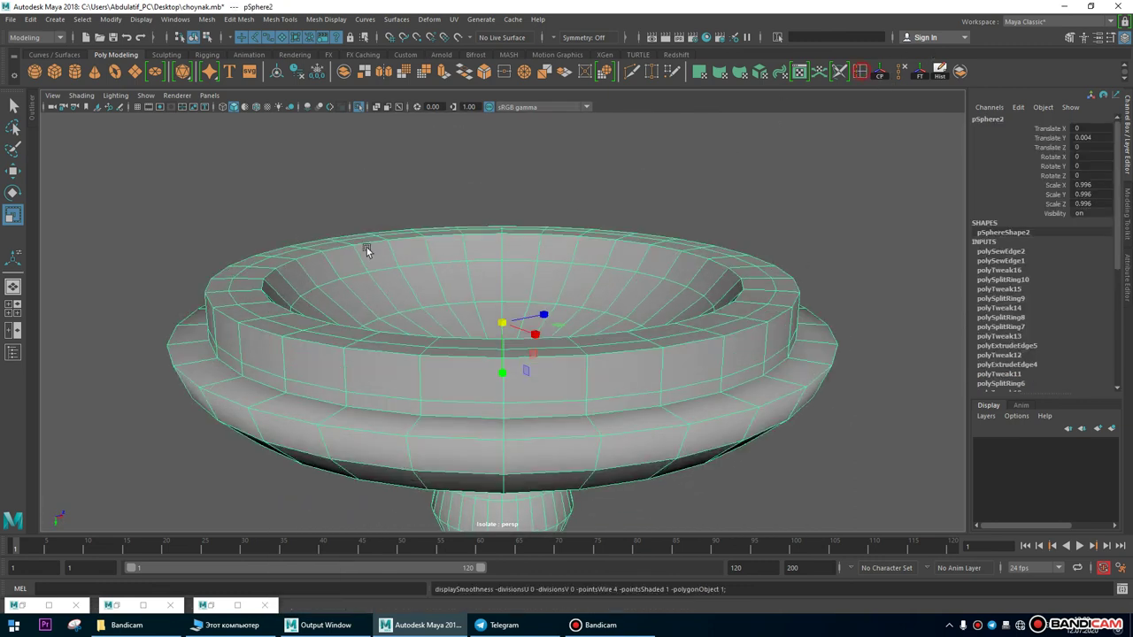
key("g")
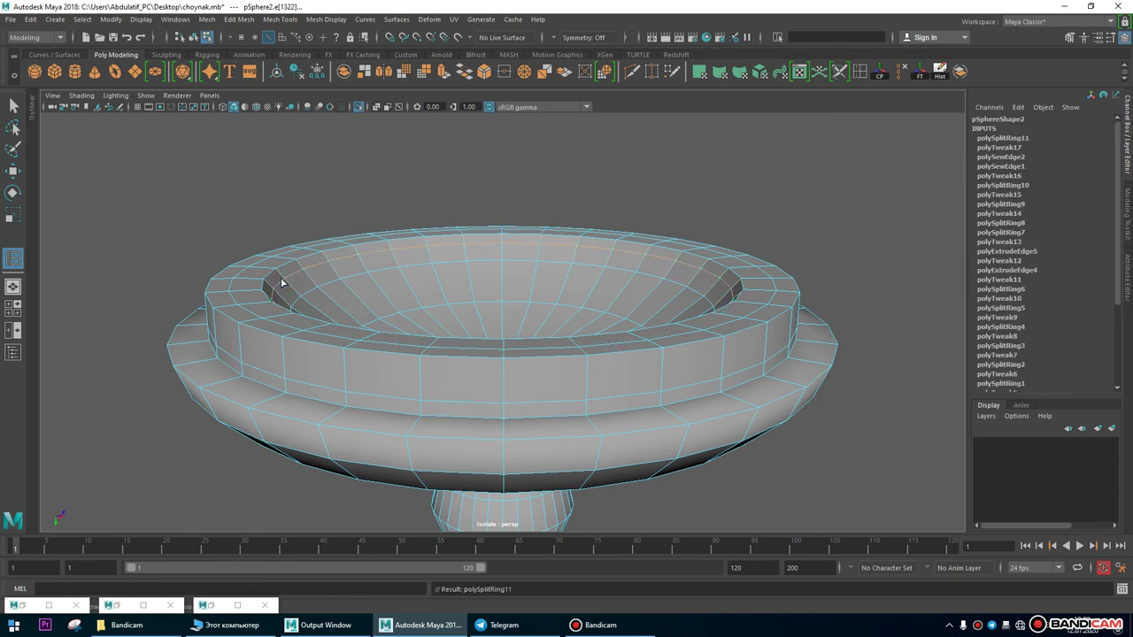
key("w")
right_click_drag(286, 271, 354, 252)
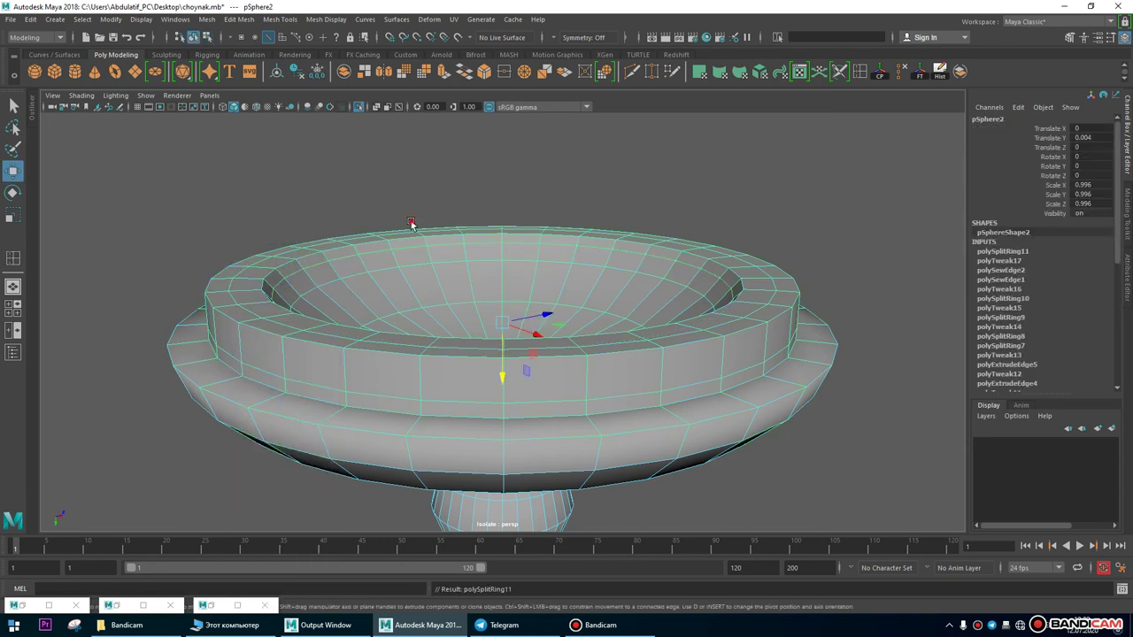
left_click(416, 228)
left_click(432, 270)
Inspect the smoothed, isolated lid from the side, from above and from its underside.
right_click_drag(488, 239, 356, 326, "alt")
left_click_drag(355, 326, 733, 95, "alt")
left_click_drag(641, 278, 589, 235, "alt")
right_click_drag(590, 236, 625, 387, "alt")
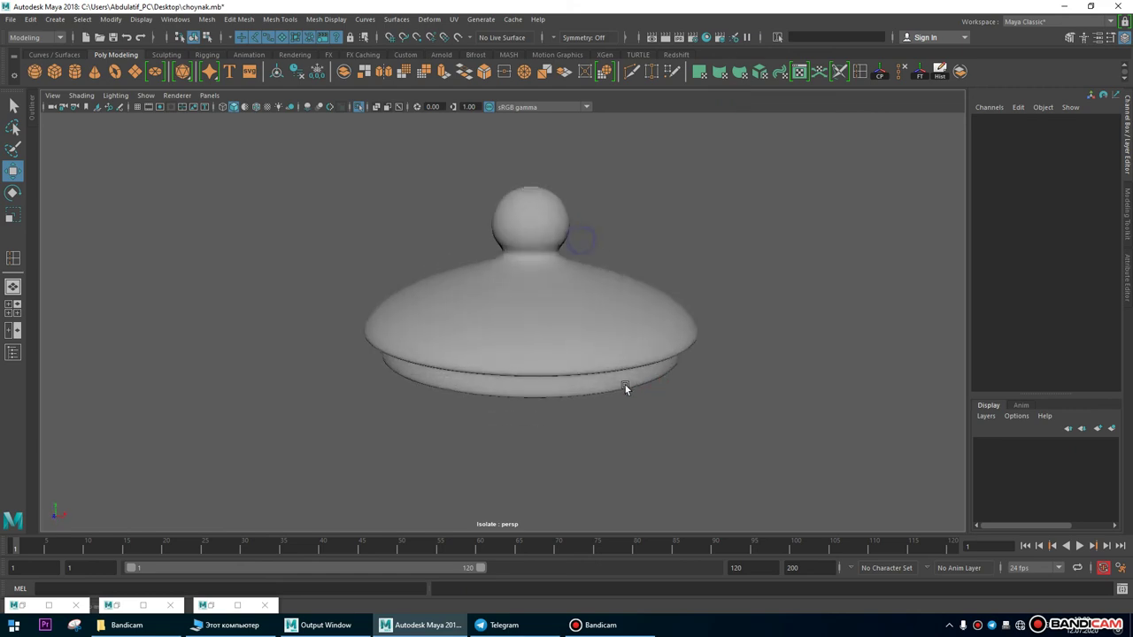
left_click(625, 403)
left_click_drag(625, 411, 659, 328, "alt")
left_click(606, 319)
left_click(635, 404)
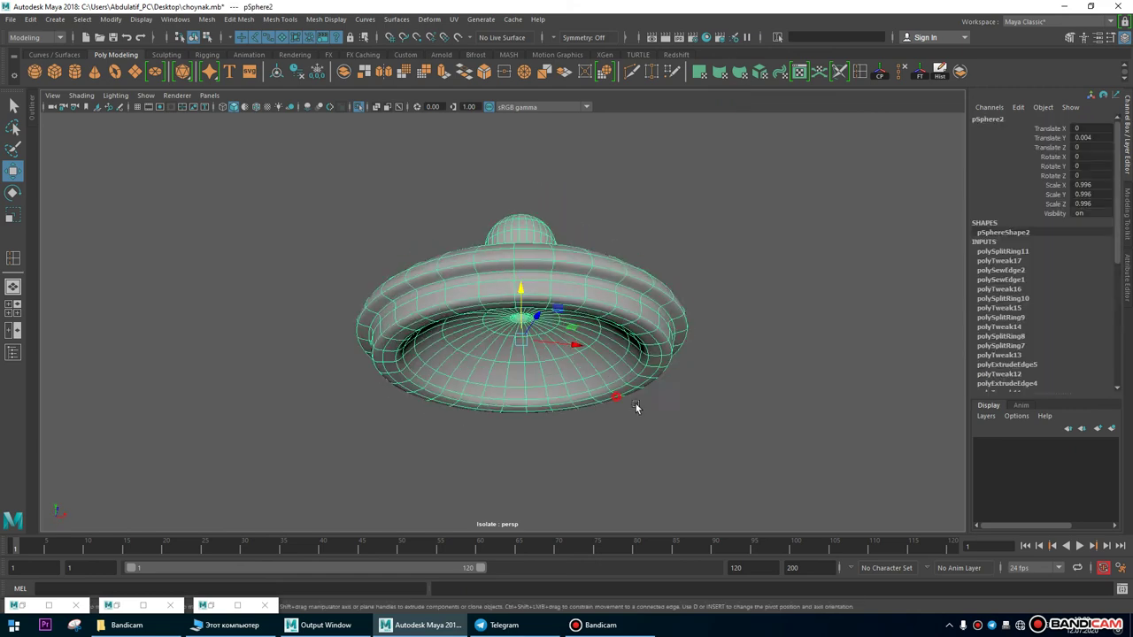
Insert an edge loop on the underside of the lid's overhanging rim, then return the lid to smoothed object mode.
left_click_drag(635, 403, 767, 417, "alt")
left_click(766, 417)
left_click_drag(437, 350, 291, 246, "alt")
left_click(423, 303)
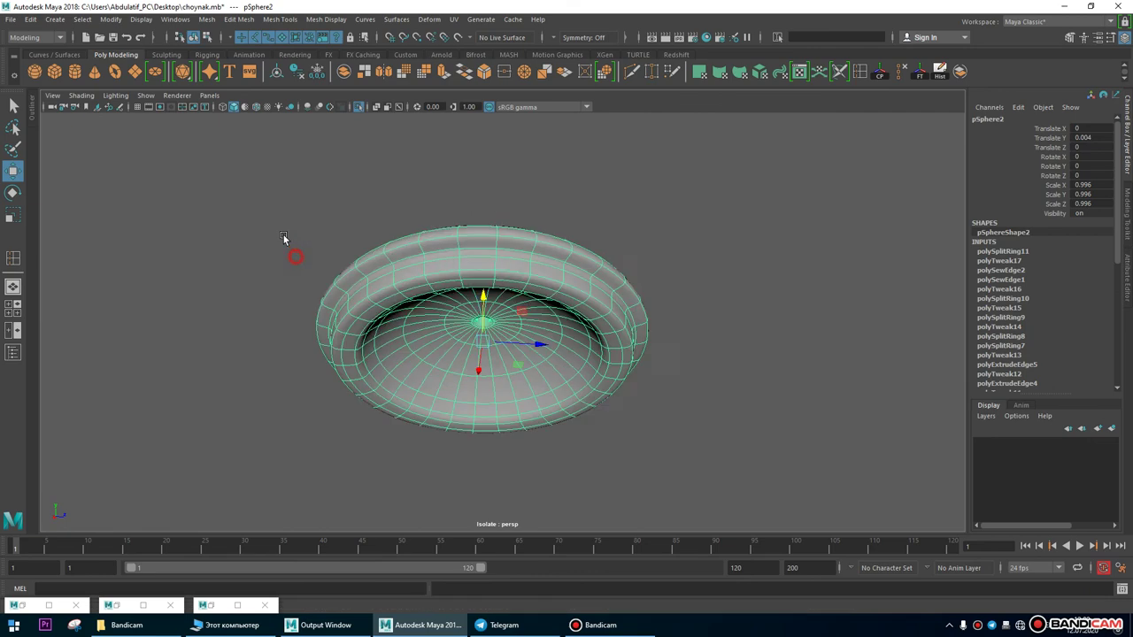
right_click_drag(291, 245, 313, 346, "alt")
left_click_drag(313, 346, 273, 330, "alt")
key("1")
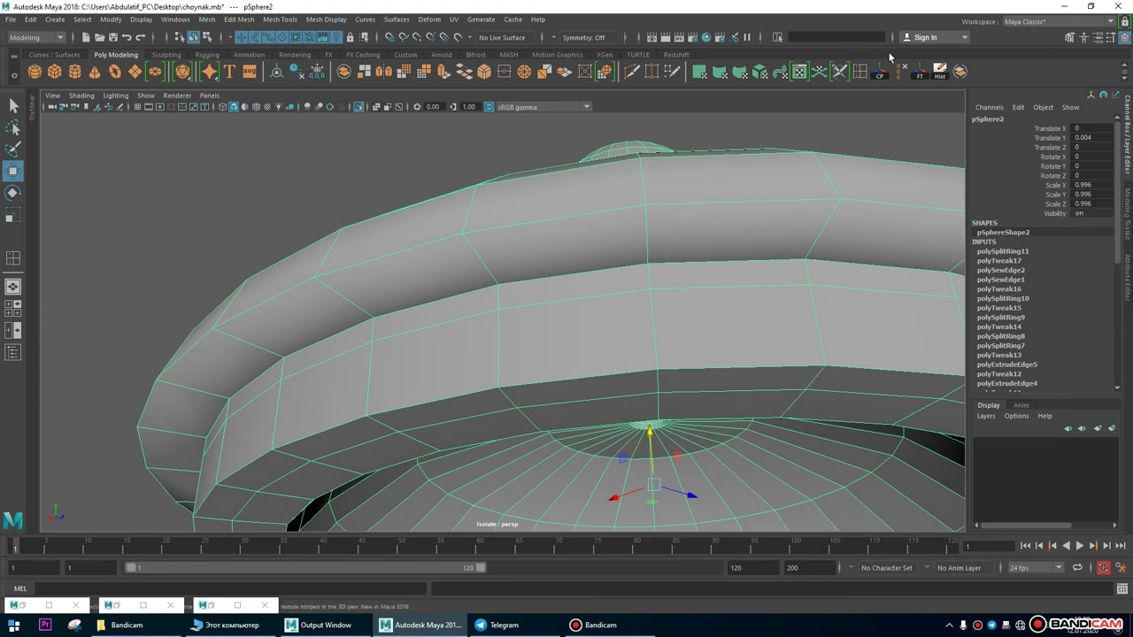
key("F10")
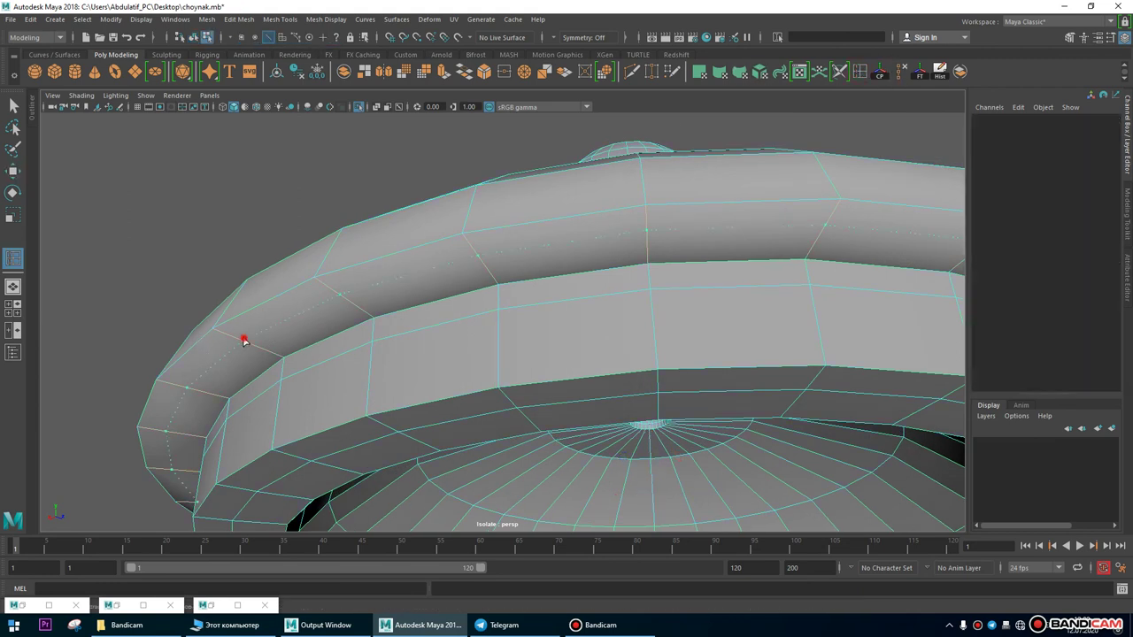
double_click(244, 341)
key("3")
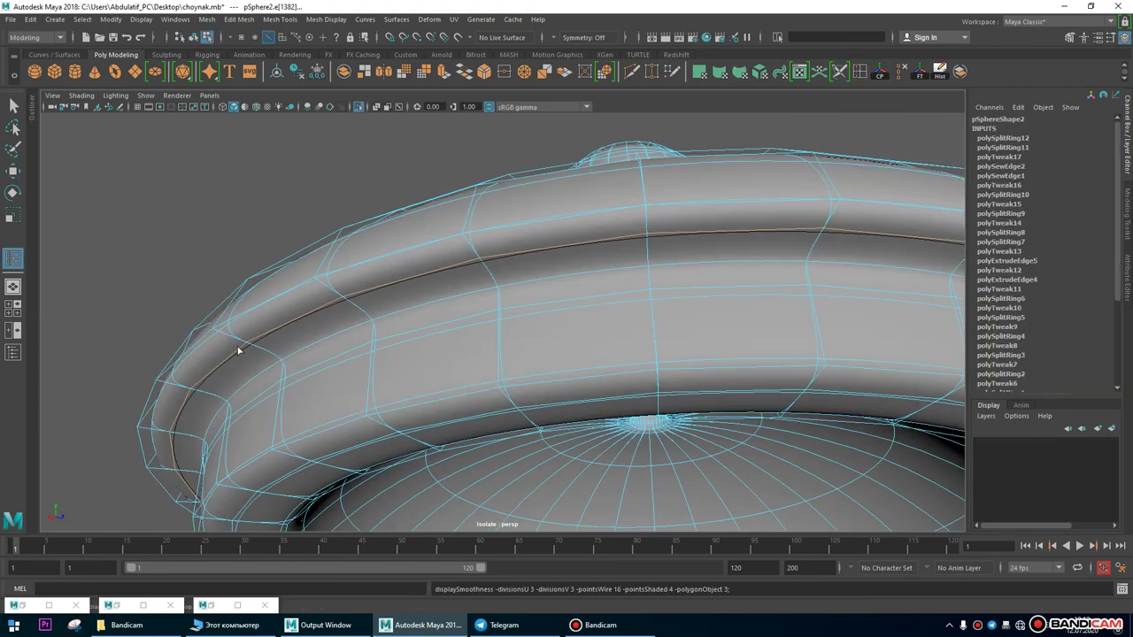
right_click_drag(238, 351, 148, 352, "alt")
right_click_drag(374, 296, 452, 281)
Take the lid out of isolation and view it seated on the complete teapot.
right_click_drag(513, 381, 493, 241, "alt")
left_click_drag(493, 240, 567, 526, "alt")
right_click_drag(566, 526, 601, 434, "alt")
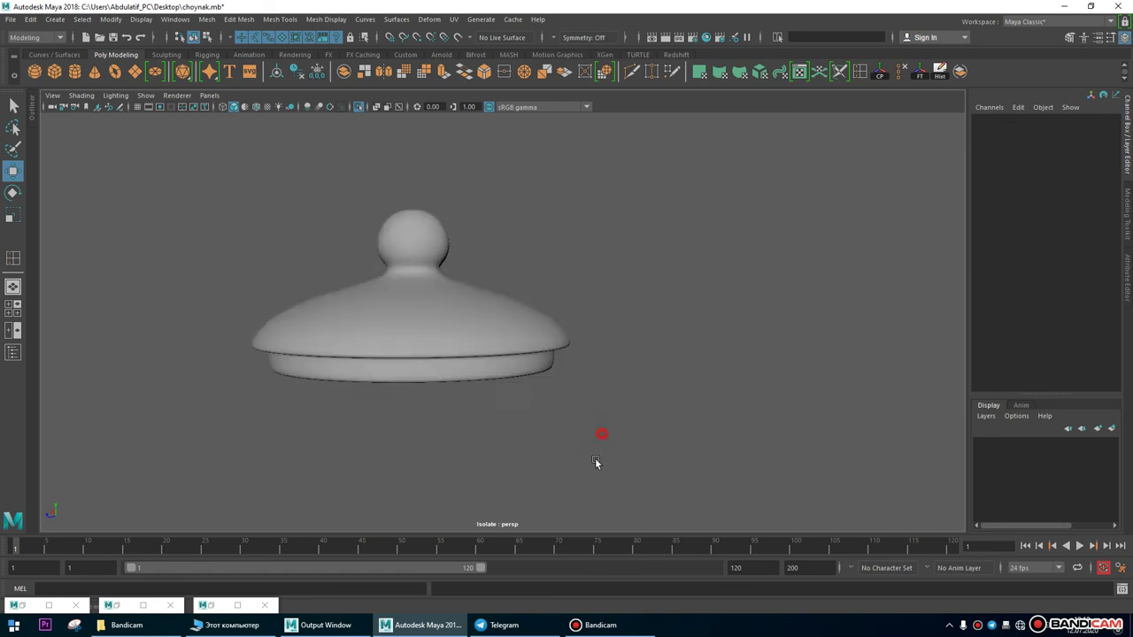
left_click_drag(601, 435, 426, 323, "alt")
left_click(426, 323)
left_click(357, 106)
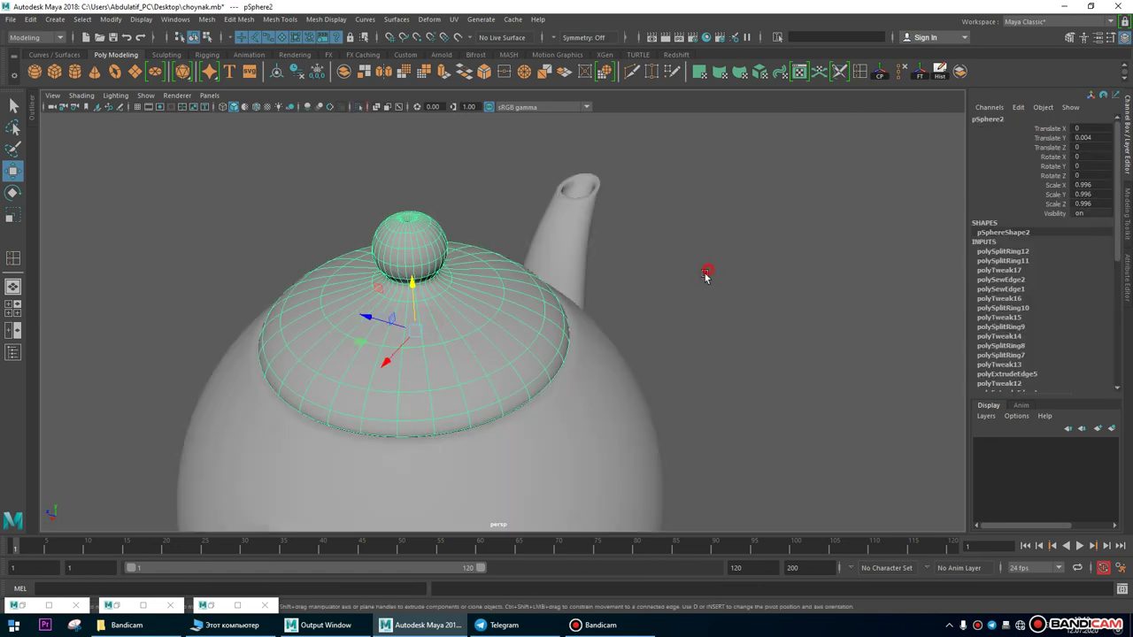
left_click(708, 274)
right_click_drag(708, 273, 363, 337, "alt")
left_click_drag(363, 337, 529, 394, "alt")
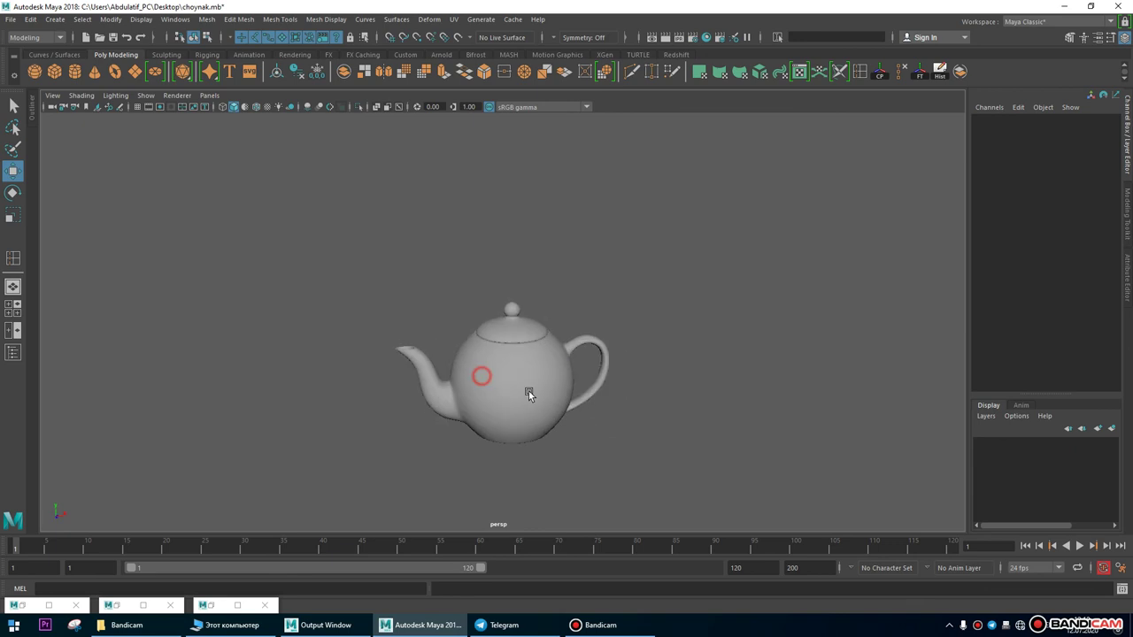
left_click(601, 626)
left_click(601, 626)
Scale all vertices of the lid's knob down slightly and uniformly in the front view.
left_click_drag(443, 372, 594, 336, "alt")
right_click_drag(487, 339, 478, 267, "alt")
left_click(477, 272)
key("space")
key("space")
middle_click_drag(417, 88, 416, 165, "alt")
key("F9")
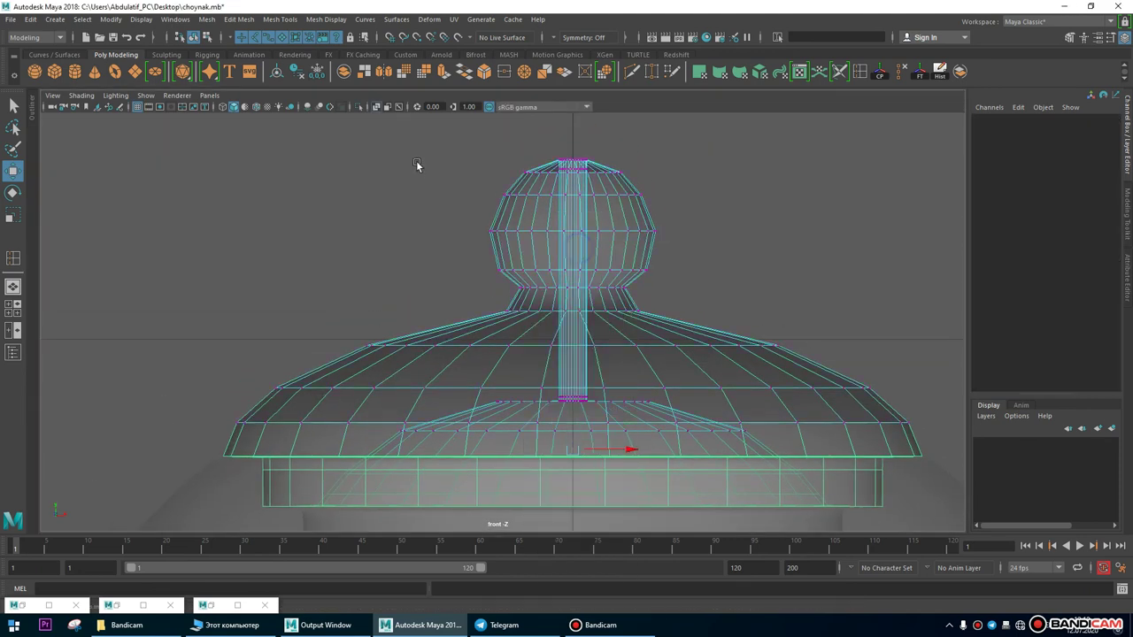
left_click_drag(681, 299, 682, 299)
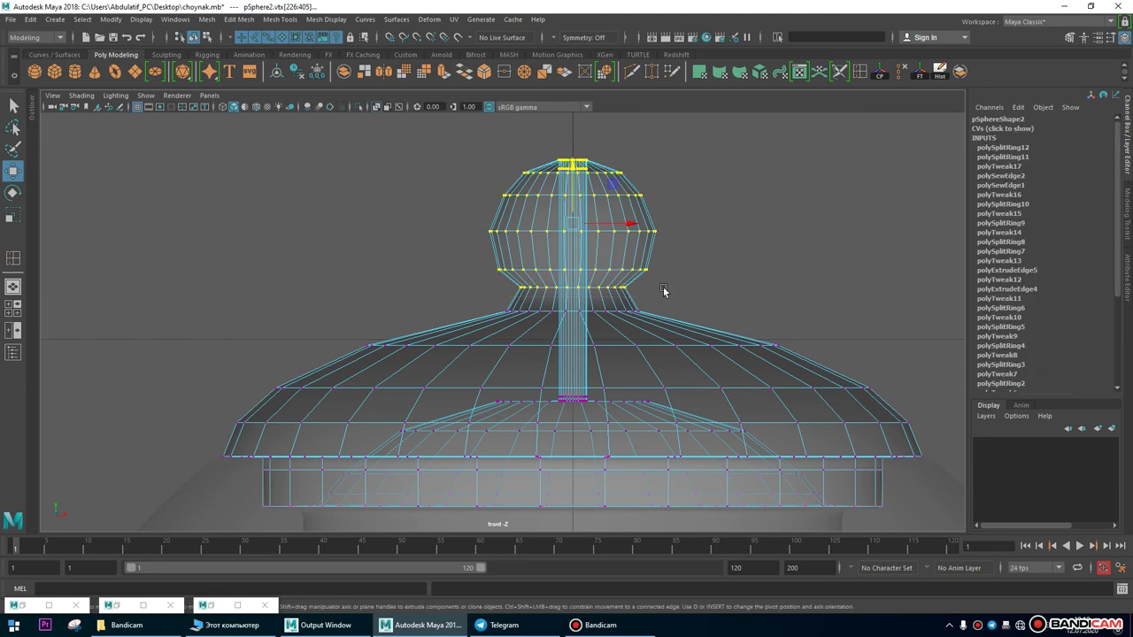
key("r")
left_click_drag(570, 226, 555, 222)
Lower the knob's vertices slightly toward the neck and return the lid to object mode in the perspective view.
left_click_drag(572, 177, 580, 183)
left_click(13, 258)
left_click_drag(531, 336, 446, 251, "alt")
scroll(478, 310, "up", 4)
right_click_drag(496, 306, 635, 258)
left_click(649, 261)
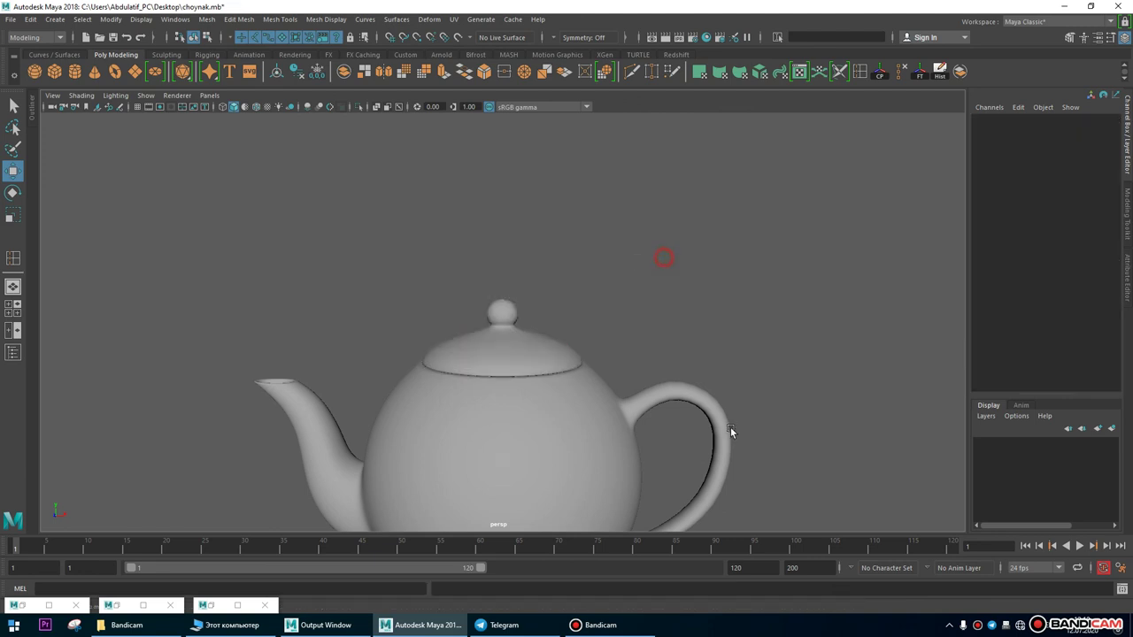
Inspect the proportions of the smoothed teapot, spout, handle and lid from several angles.
right_click_drag(787, 481, 316, 395, "alt")
mouse_move(351, 413)
left_mouse_down("alt")
mouse_move(703, 415)
mouse_move(354, 392)
left_mouse_up("alt")
right_click_drag(354, 392, 523, 465, "alt")
middle_click_drag(523, 466, 476, 333, "alt")
left_click_drag(476, 333, 405, 354, "alt")
right_click_drag(404, 354, 709, 364, "alt")
left_click_drag(709, 364, 416, 292, "alt")
right_click_drag(416, 292, 584, 399, "alt")
Try to raise the vertices where the spout's upper side joins the teapot body, working in the front view.
left_click(486, 331)
left_click_drag(493, 370, 468, 320, "alt")
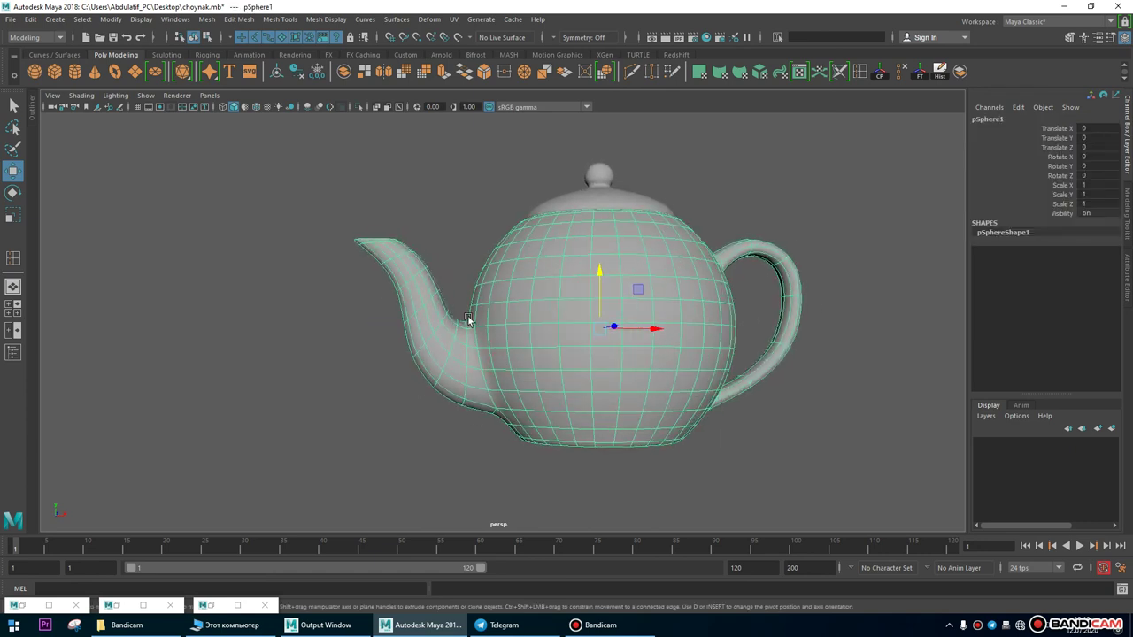
key("1")
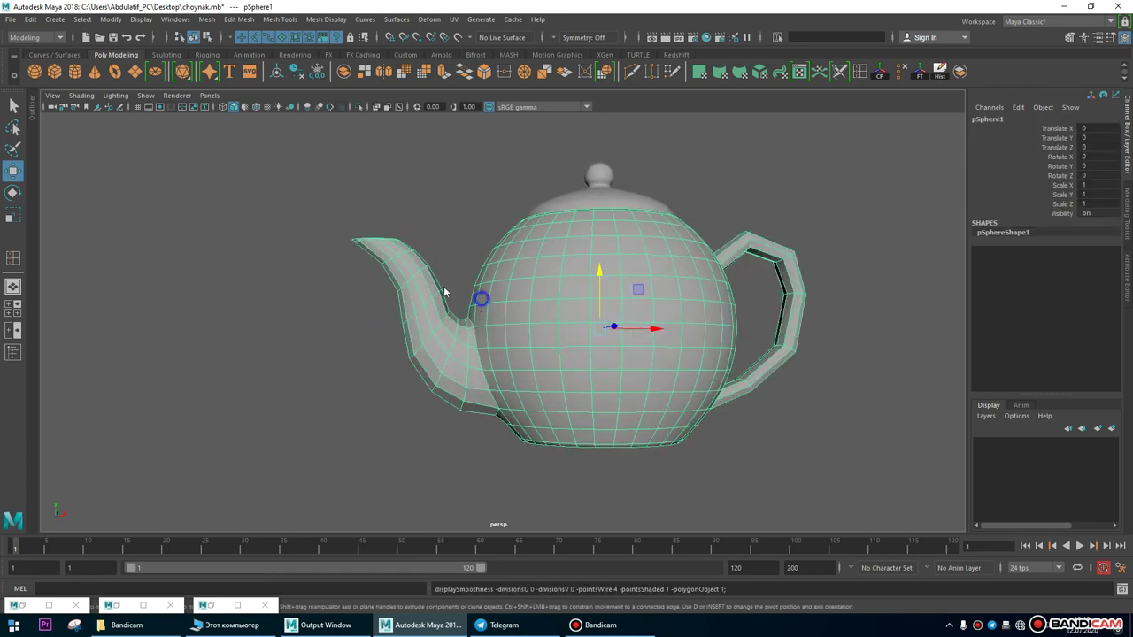
key("F9")
left_click_drag(443, 338, 442, 338)
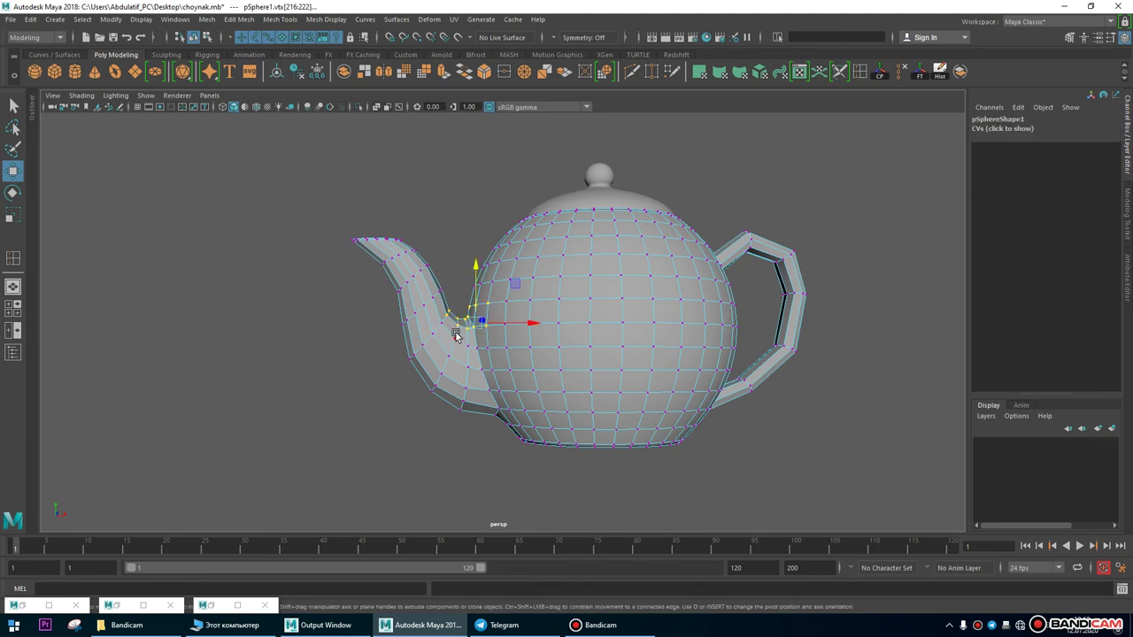
key("space")
key("space")
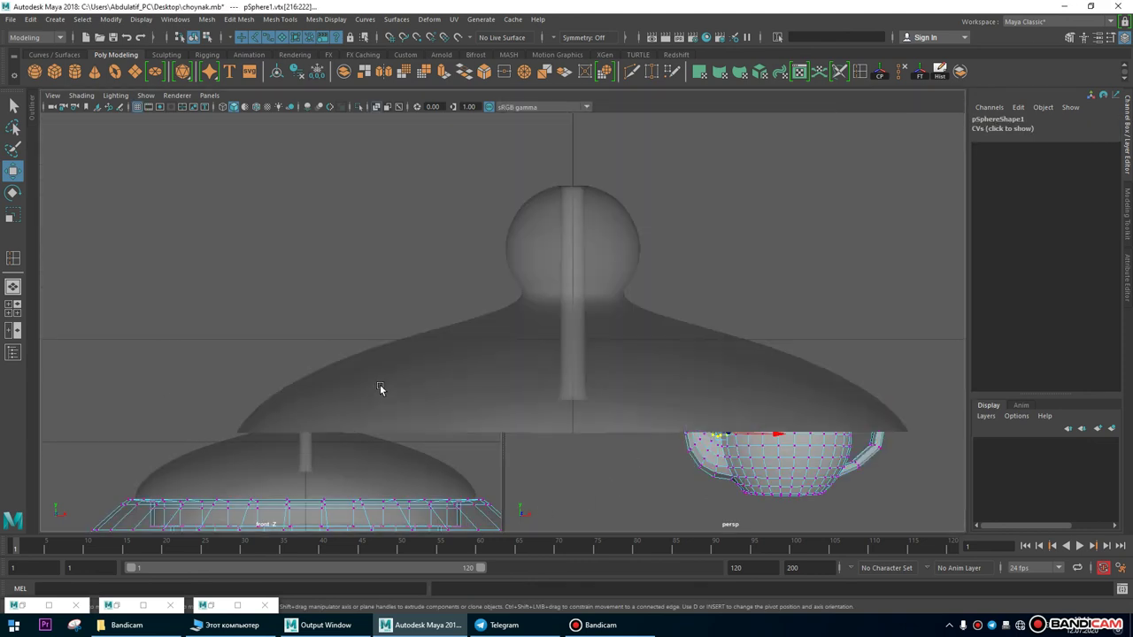
scroll(380, 342, "down", 5)
scroll(570, 444, "up", 5)
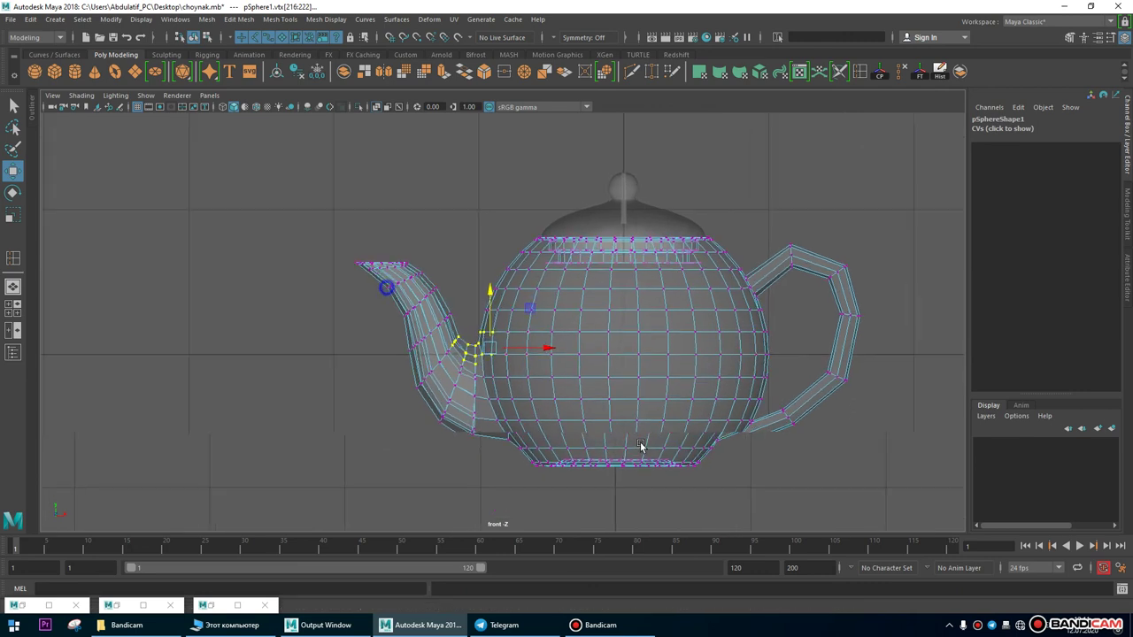
scroll(416, 343, "up", 4)
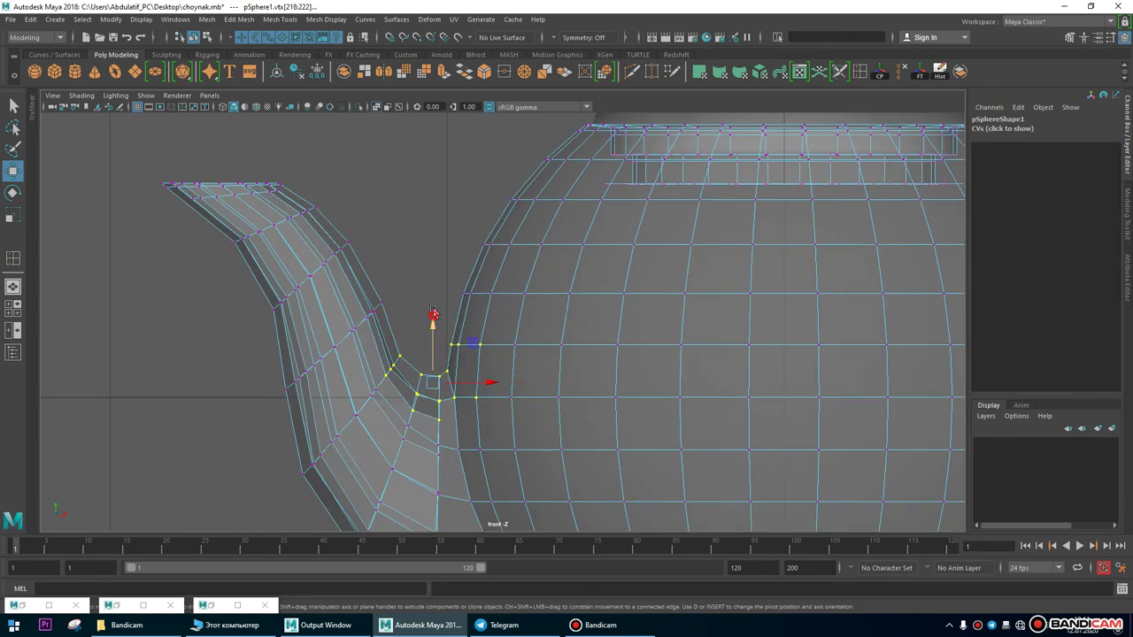
left_click_drag(433, 313, 438, 285)
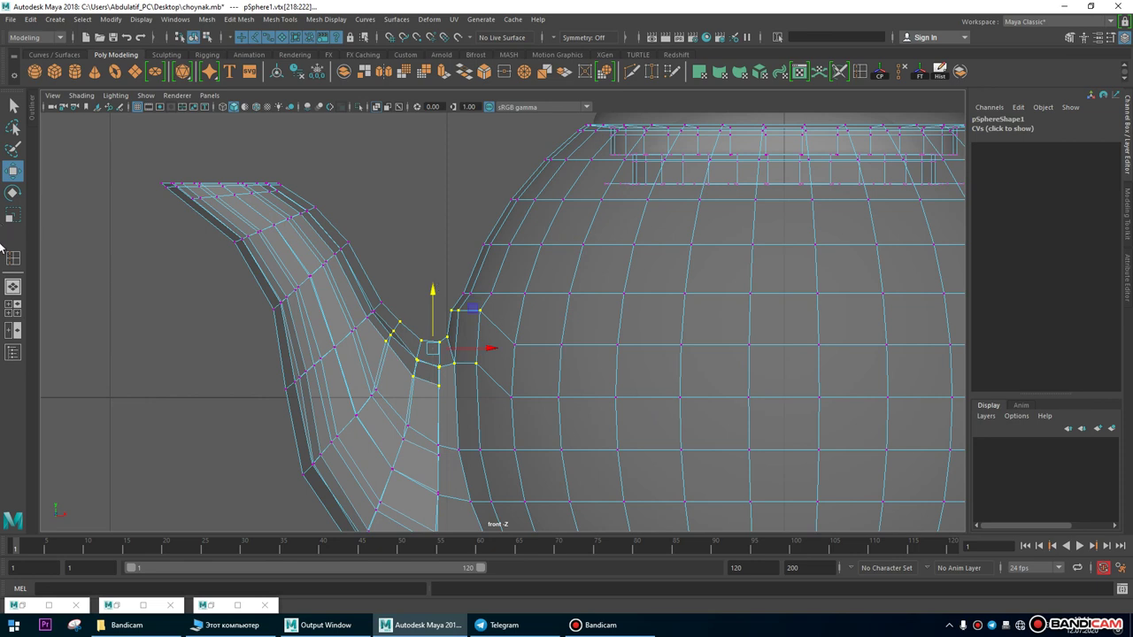
Undo the raising of the spout-joint vertices and return the teapot body to object mode with smooth preview.
left_click(12, 286)
left_click_drag(496, 354, 648, 282, "alt")
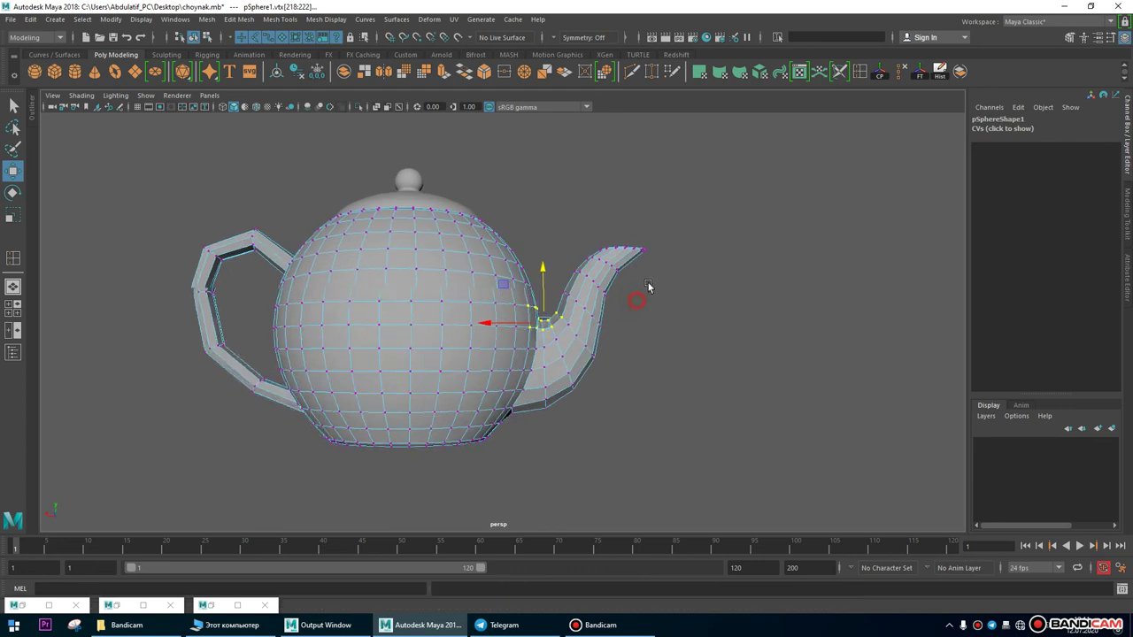
right_click_drag(648, 282, 738, 455, "alt")
left_click_drag(738, 455, 412, 437, "alt")
left_click_drag(598, 294, 324, 295, "alt")
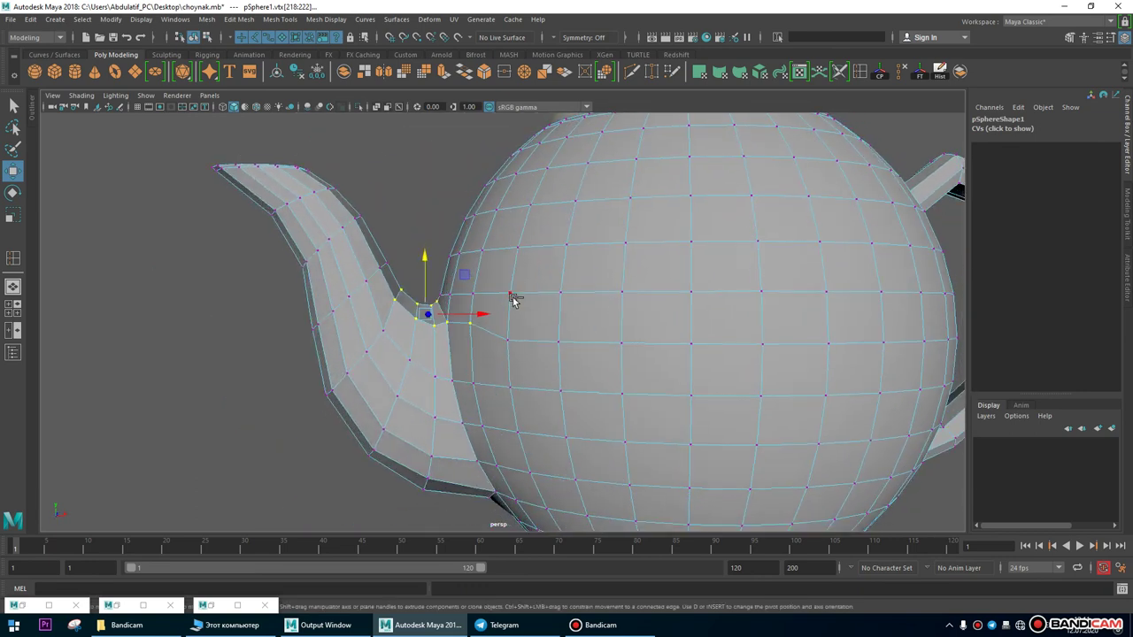
key("ctrl+z")
right_click_drag(528, 266, 587, 245)
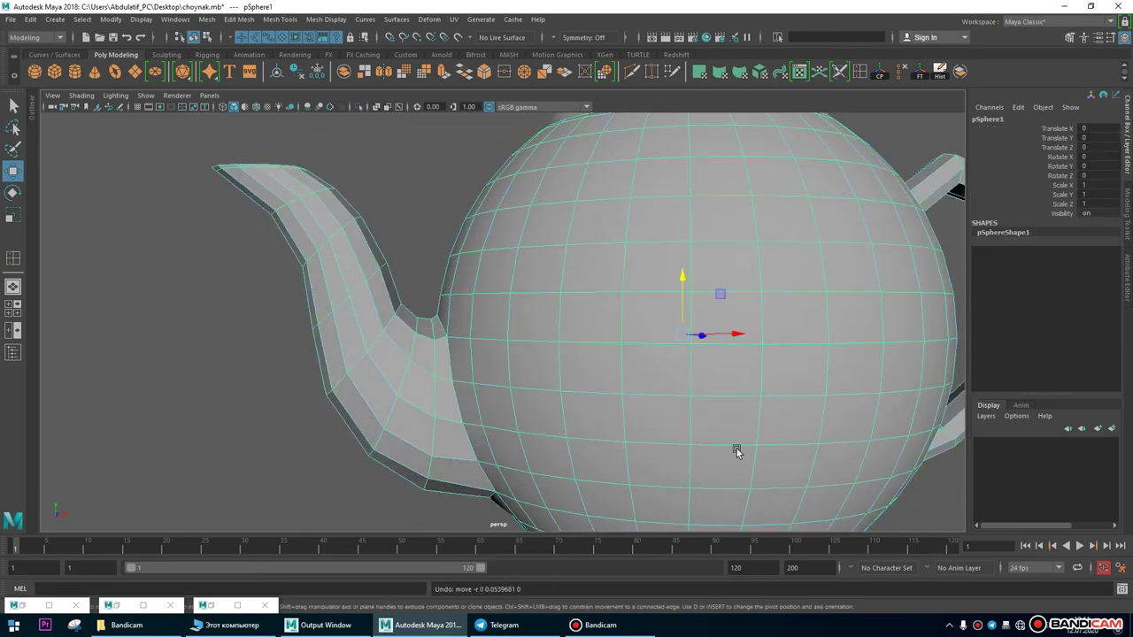
right_click_drag(735, 450, 432, 442, "alt")
left_click(574, 471)
left_click_drag(582, 476, 576, 380, "alt")
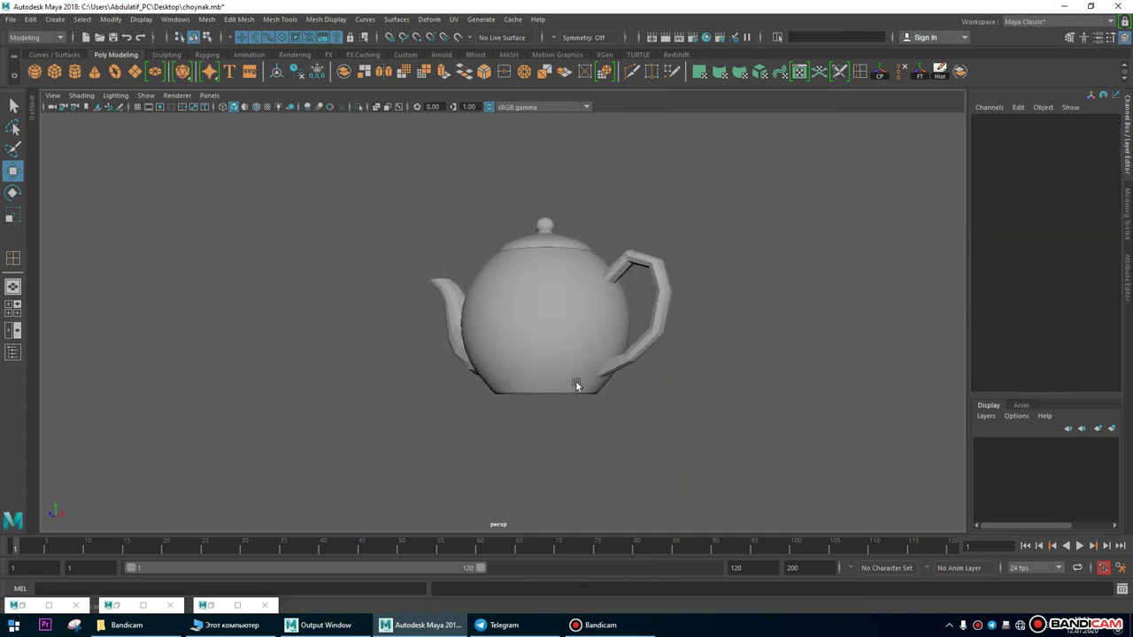
left_click(664, 283)
key("3")
left_click(847, 374)
left_click_drag(847, 374, 713, 379, "alt")
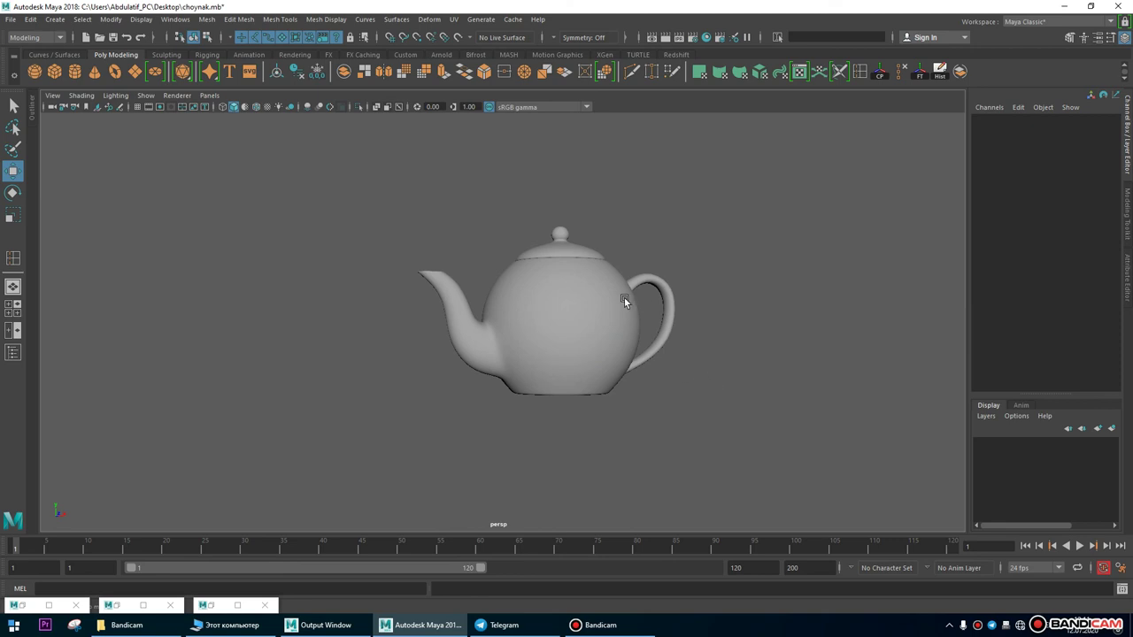
Inspect the smoothed teapot from its spout side and handle side.
left_click_drag(590, 256, 535, 245, "alt")
right_click_drag(536, 246, 733, 290, "alt")
right_click_drag(786, 337, 572, 321, "alt")
left_click_drag(572, 321, 789, 306, "alt")
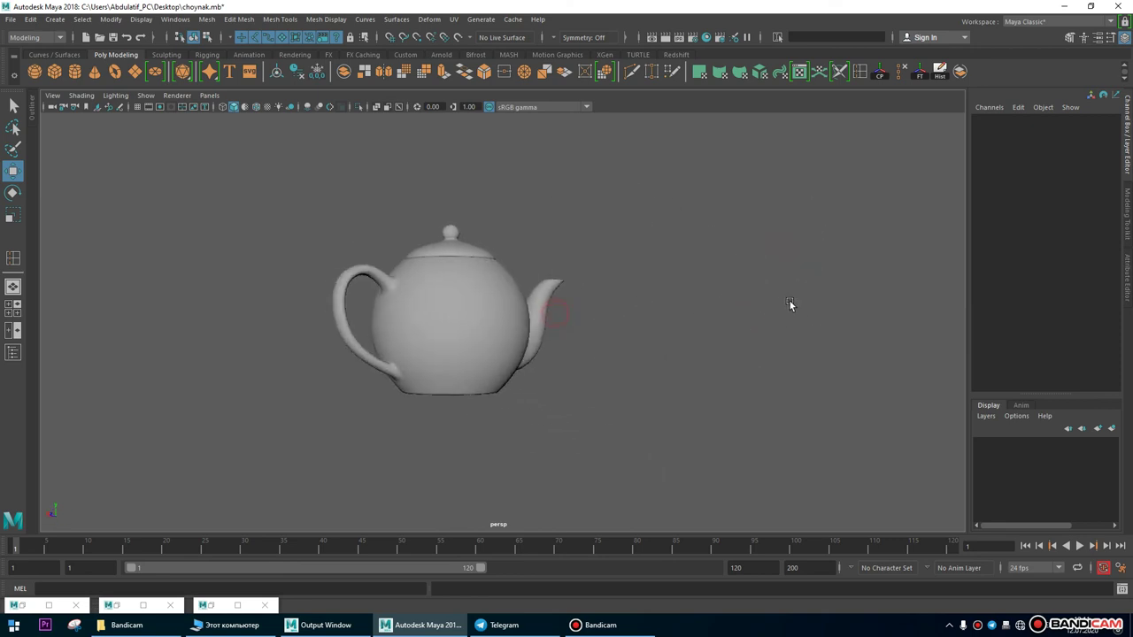
left_click_drag(543, 273, 692, 327, "alt")
middle_click_drag(691, 327, 545, 292, "alt")
right_click_drag(545, 292, 589, 290, "alt")
Nudge the vertex ring at the handle's lower outer bend slightly toward the body, and return the teapot to object mode.
left_click(611, 283)
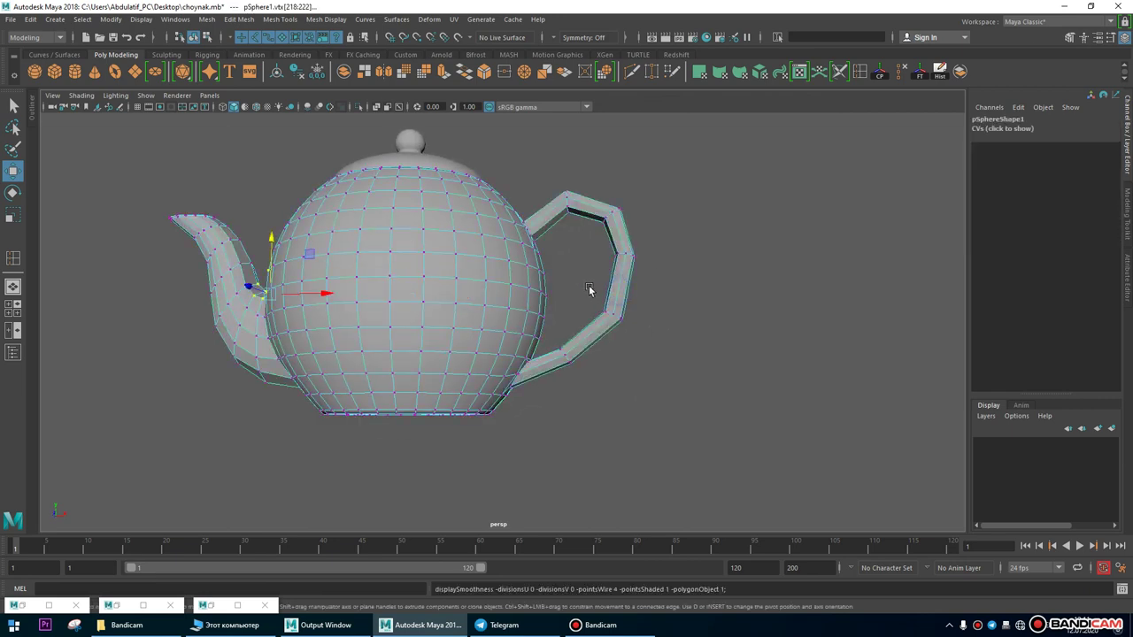
left_click_drag(670, 318, 666, 318)
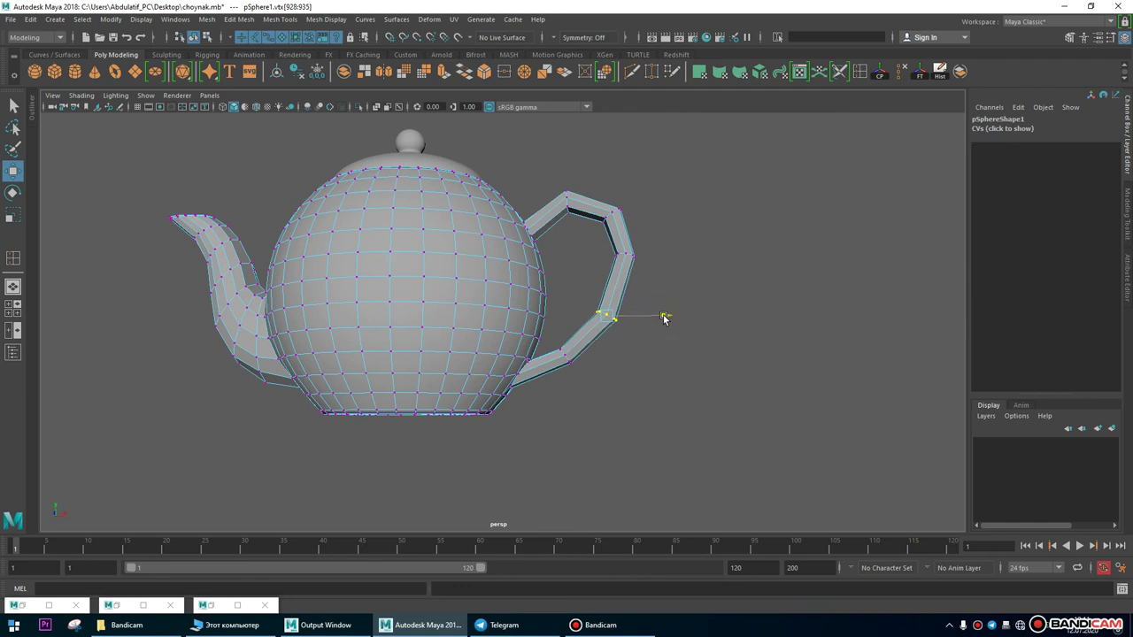
right_click_drag(472, 261, 531, 221)
left_click(667, 172)
Examine the handle's curve and the overall teapot shape from several angles.
right_click_drag(850, 417, 542, 314, "alt")
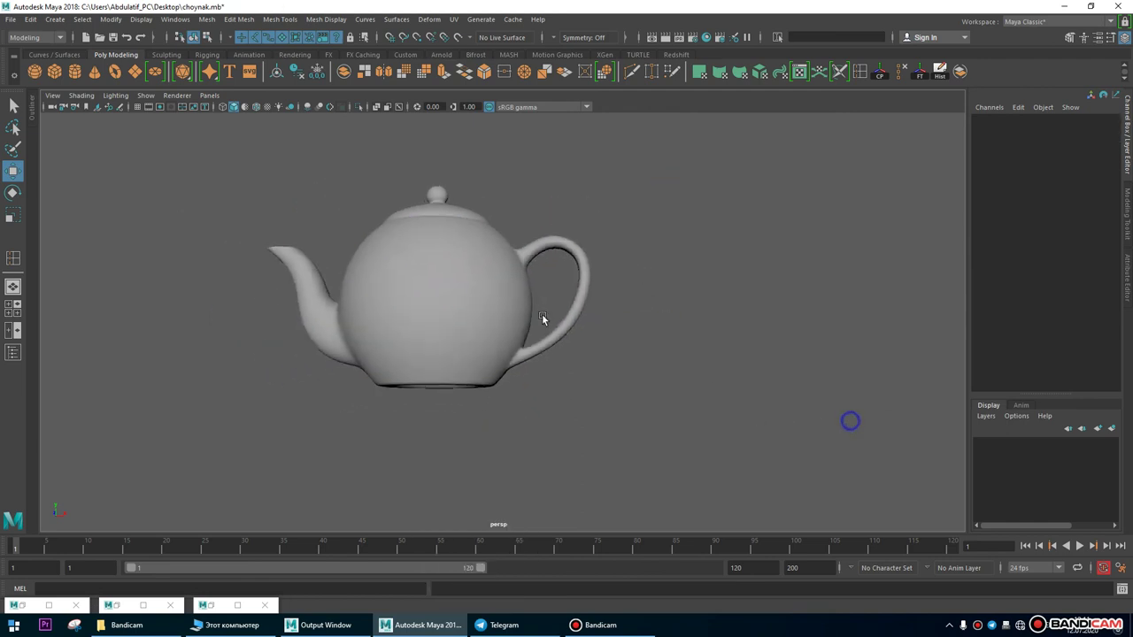
left_click_drag(352, 302, 129, 305, "alt")
right_click_drag(324, 331, 704, 417, "alt")
left_click_drag(705, 417, 776, 452, "alt")
right_click_drag(777, 452, 444, 344, "alt")
left_click_drag(523, 329, 544, 351, "alt")
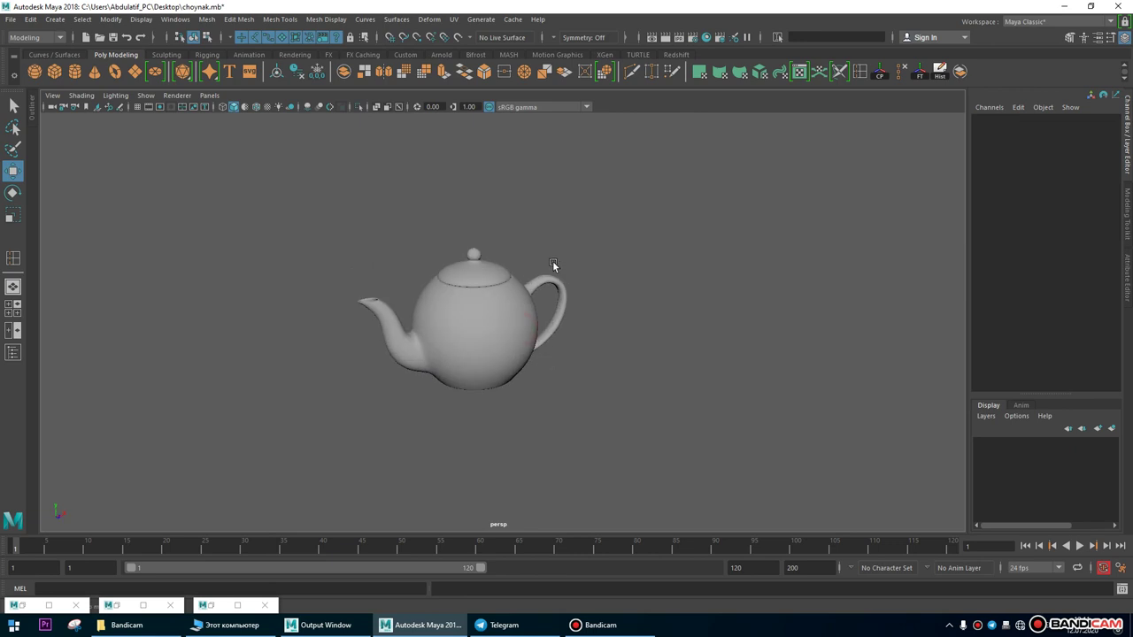
mouse_move(458, 306)
right_mouse_down("alt")
mouse_move(630, 283)
mouse_move(574, 316)
right_mouse_up("alt")
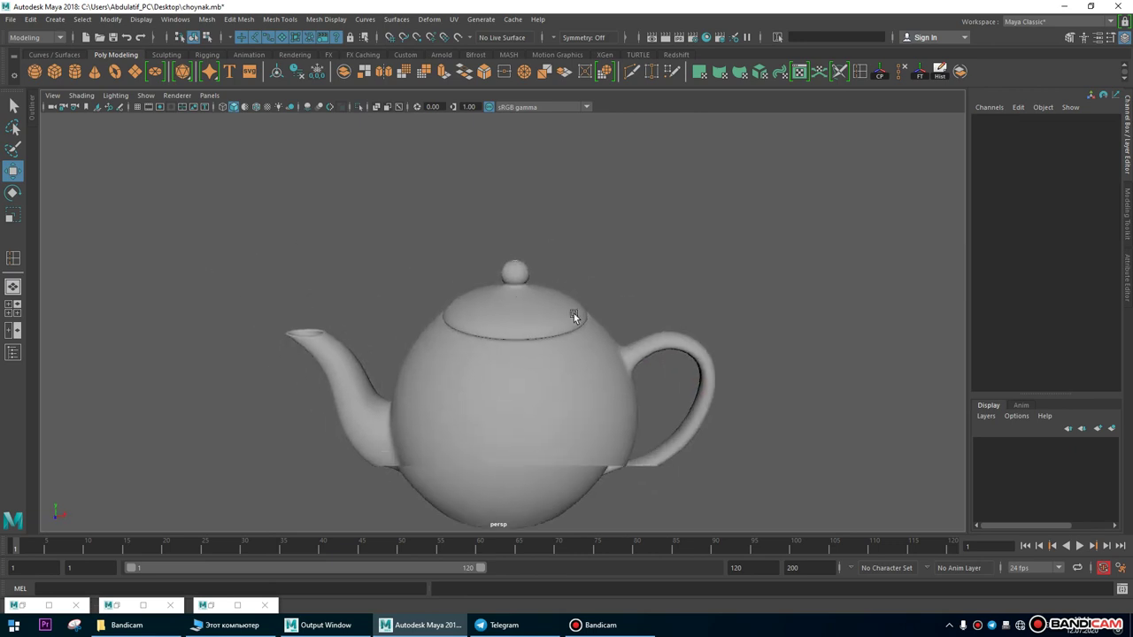
Try scaling the whole lid down uniformly to 0.887.
left_click(574, 316)
key("r")
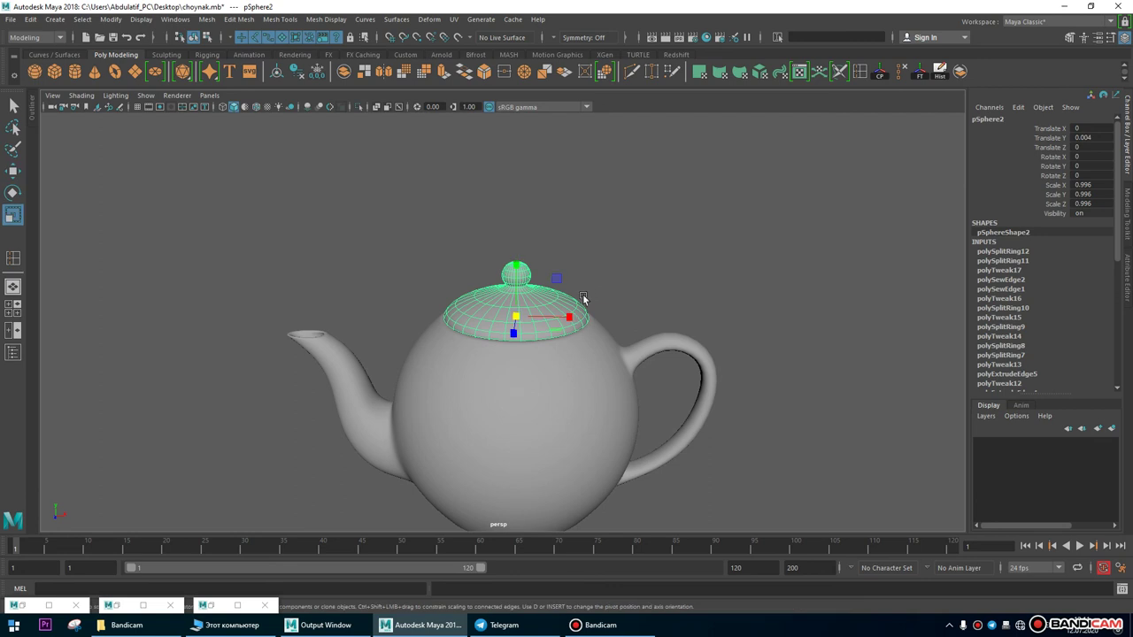
mouse_move(520, 315)
left_mouse_down()
mouse_move(502, 316)
mouse_move(537, 312)
left_mouse_up()
Try narrowing the body's top opening around the smaller lid by scaling its rim vertices inward with soft selection.
left_click(550, 359)
key("F9")
left_click_drag(389, 233, 653, 305)
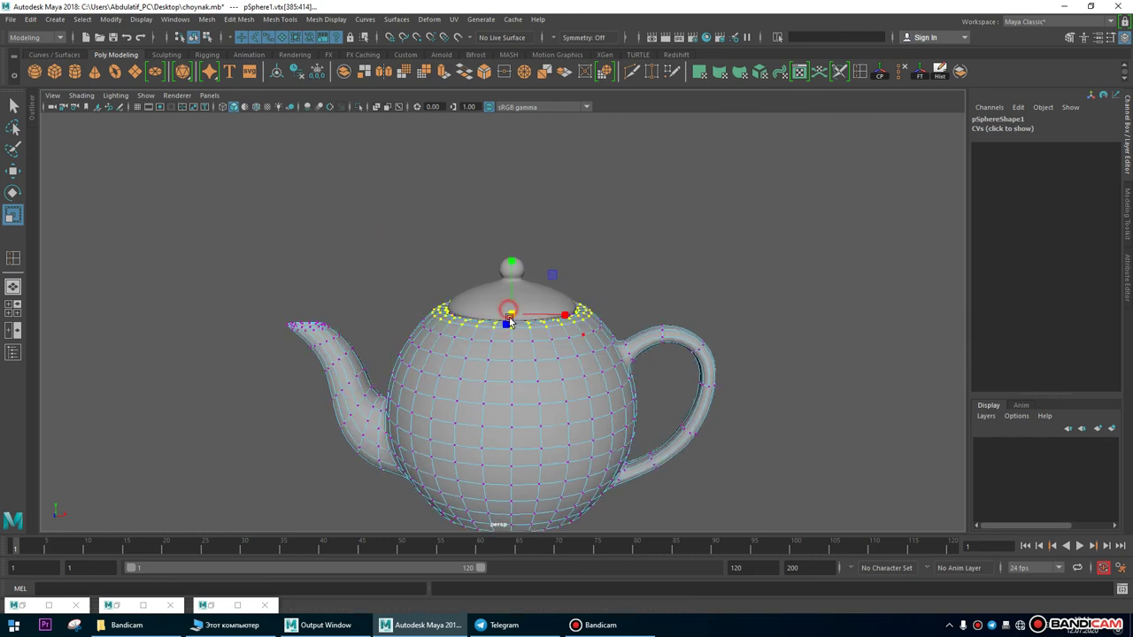
key("b")
left_click_drag(528, 306, 505, 315)
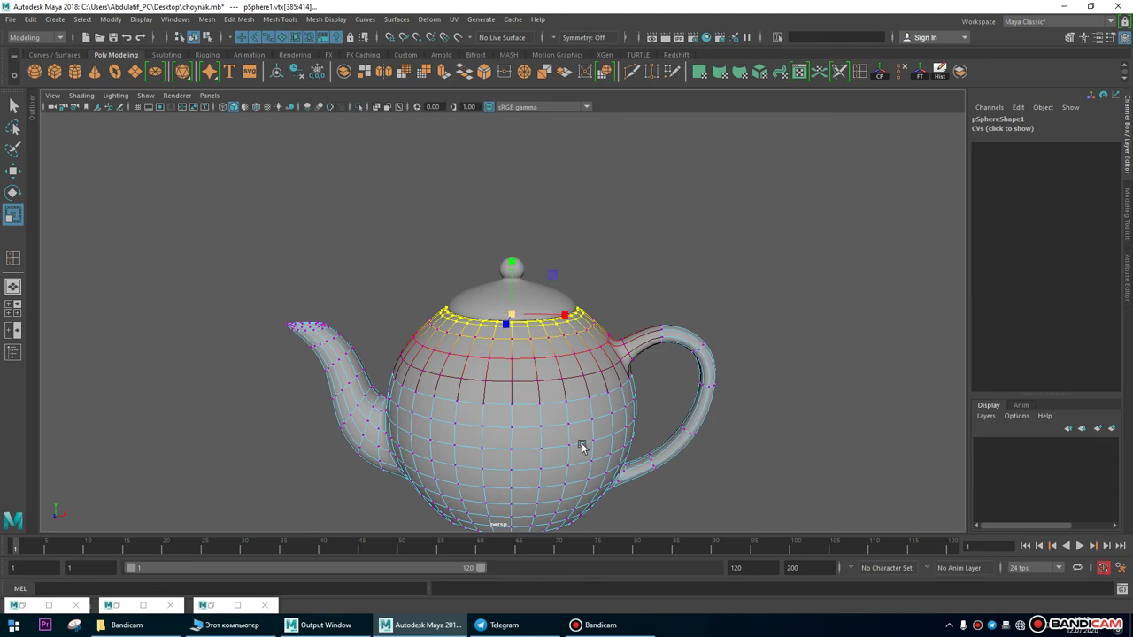
right_click_drag(494, 327, 528, 298)
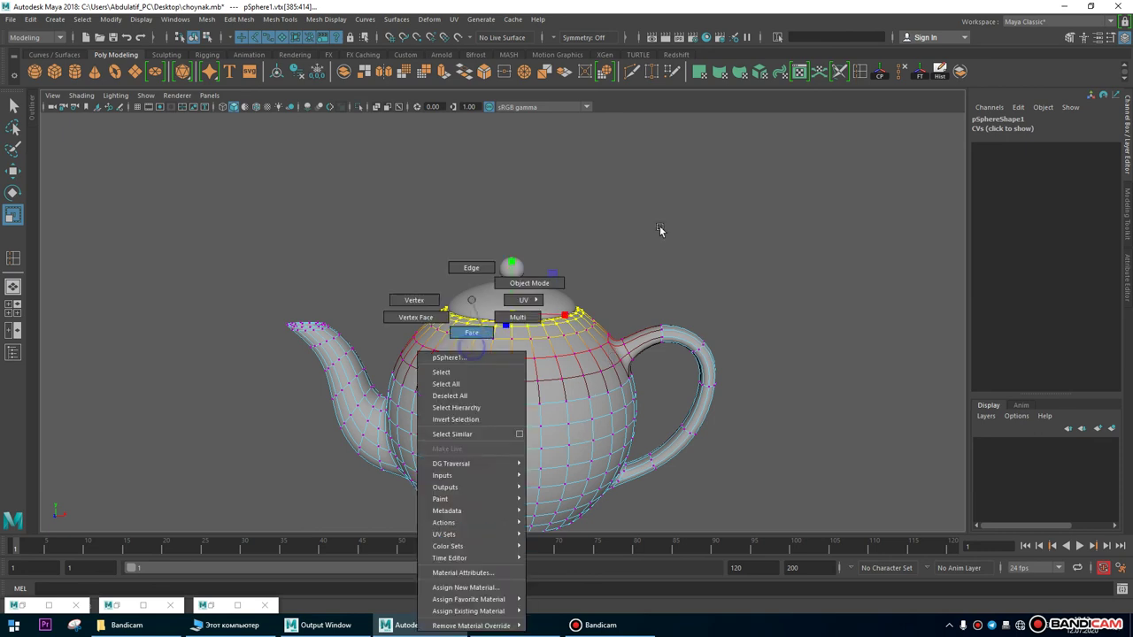
left_click(796, 463)
Undo the narrowing of the body's opening and the scaling of the lid.
right_click_drag(635, 435, 641, 409, "alt")
key("ctrl+z")
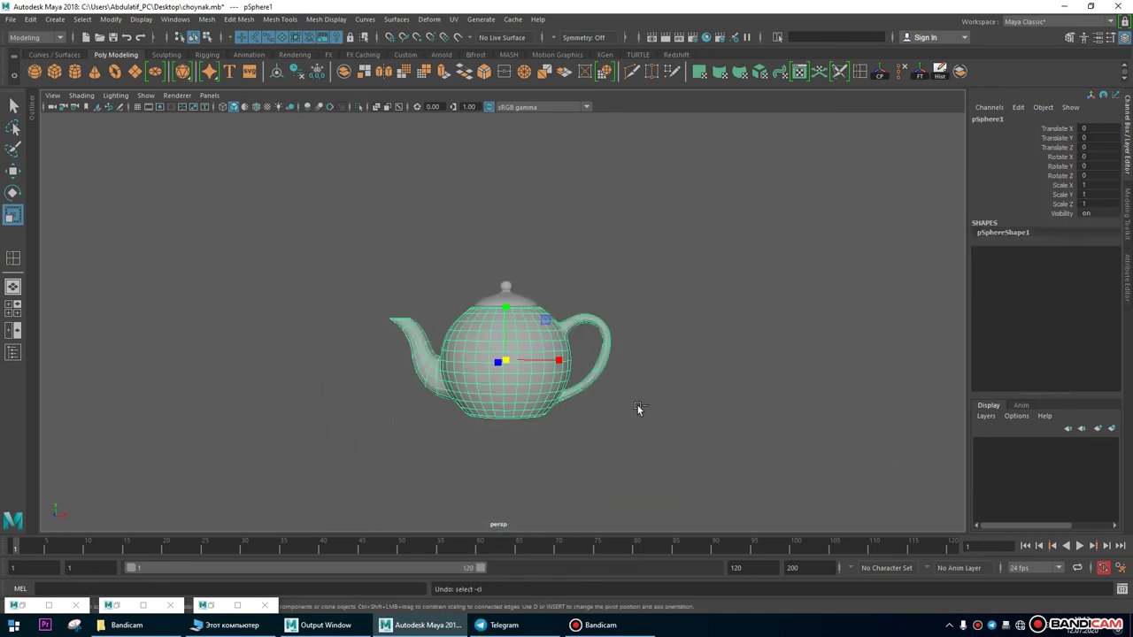
key("ctrl+z")
key("ctrl+z")
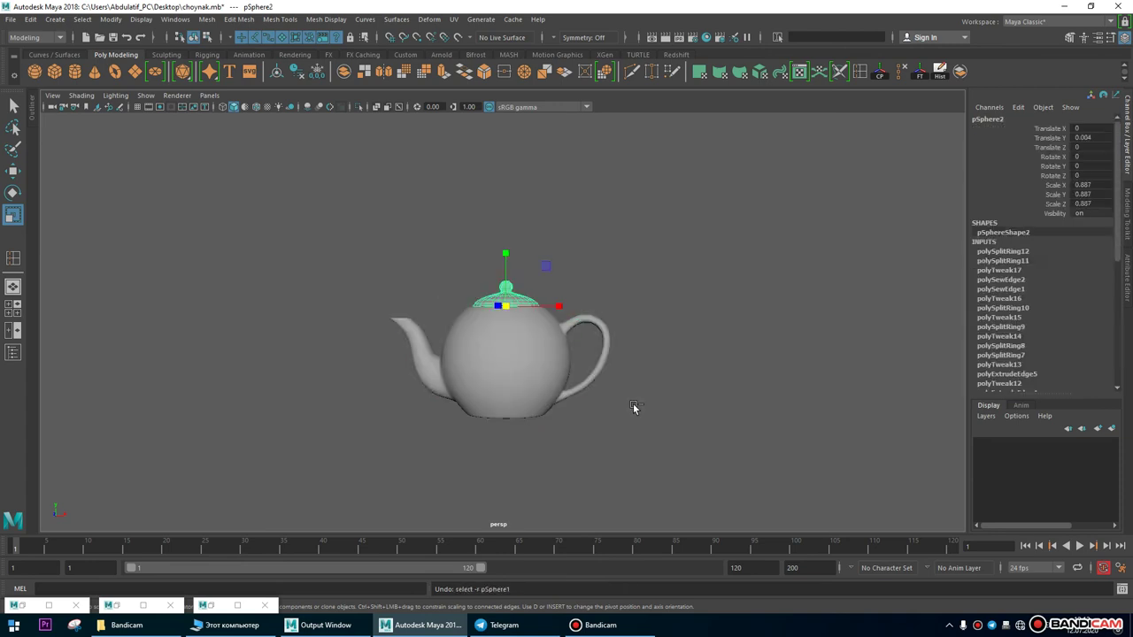
key("ctrl+z")
Save the teapot scene.
left_click_drag(591, 486, 432, 419, "alt")
left_click(113, 36)
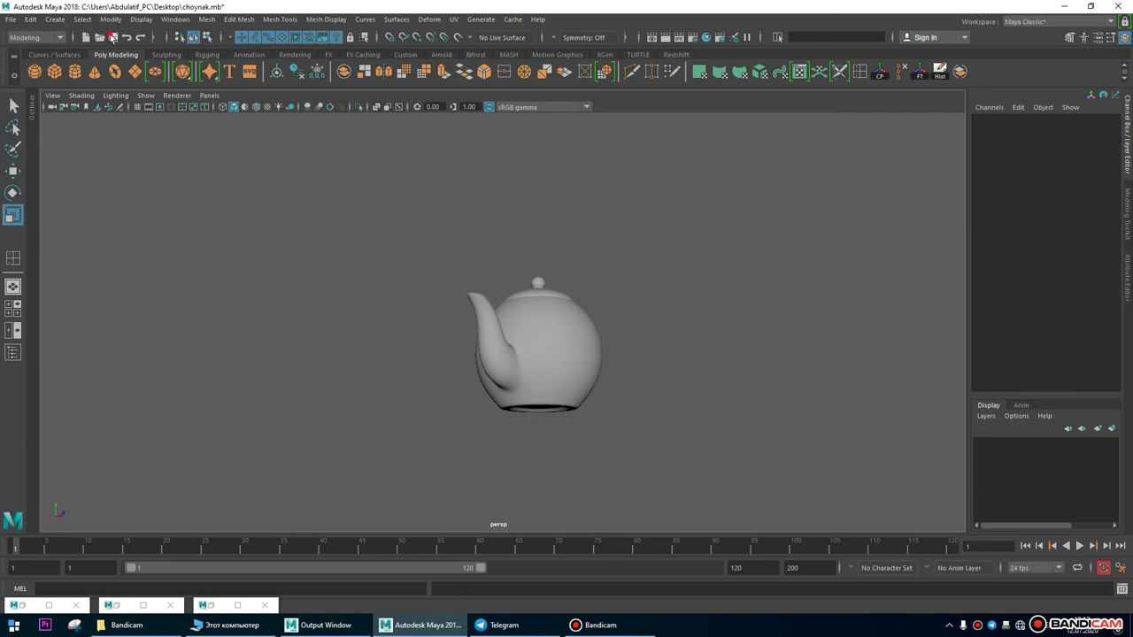